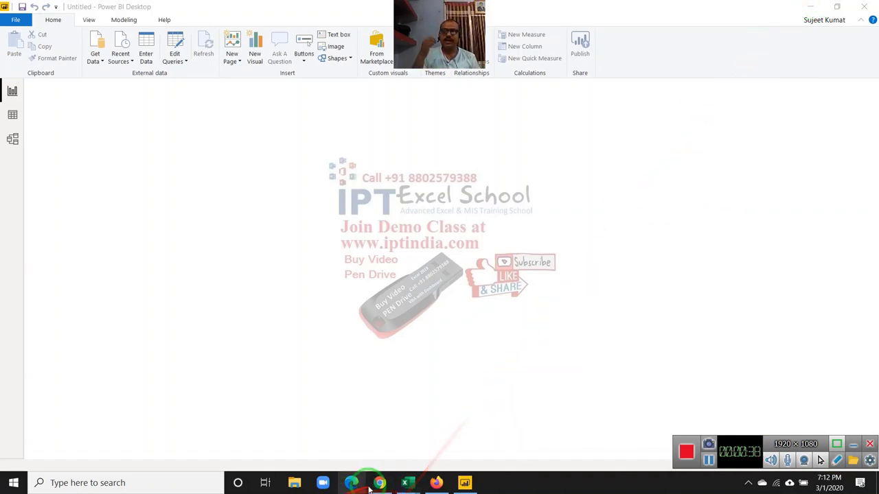
Step: Bring Firefox to the front and load the Google homepage
click(437, 483)
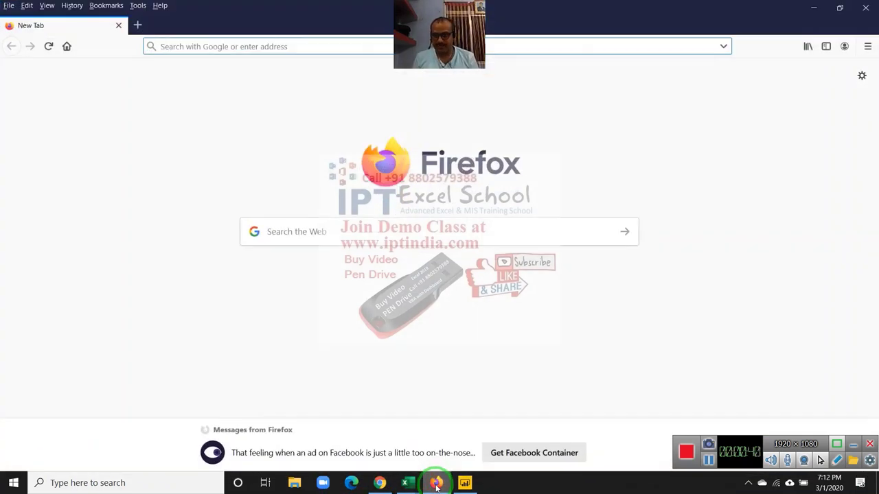
click(436, 484)
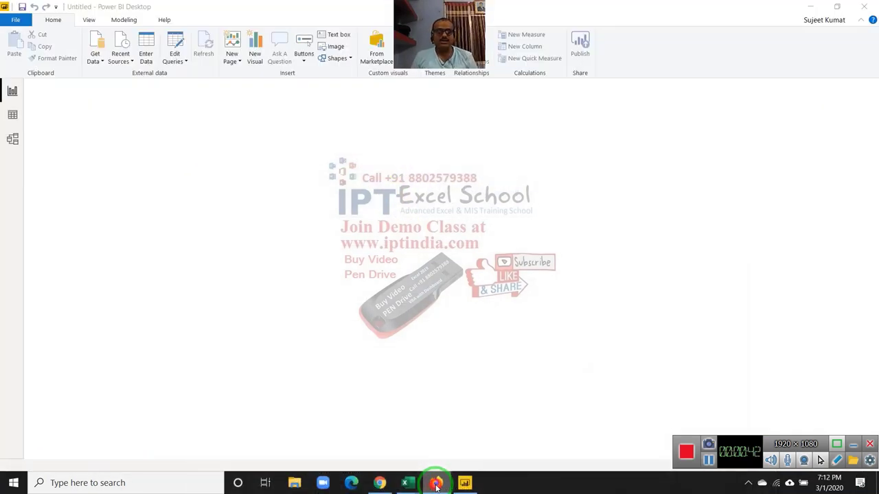
click(436, 485)
text(g)
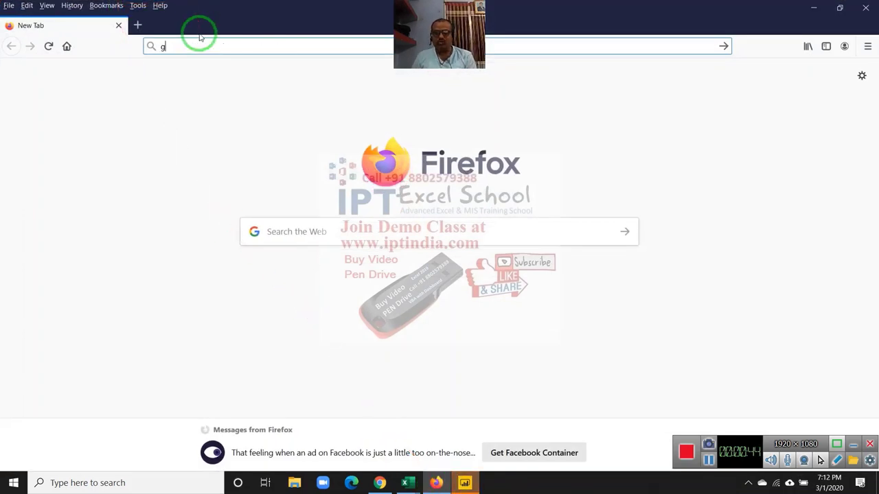
key(Return)
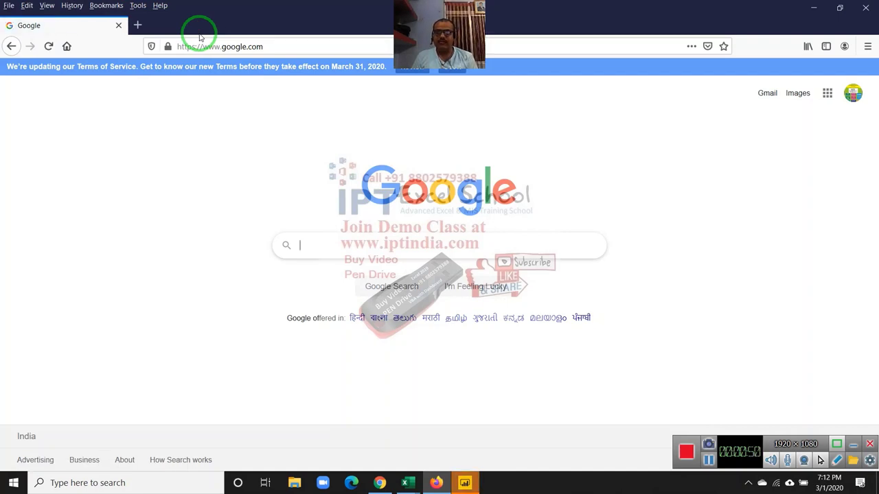
Step: Enter 'power bi' in the Google search box, fixing the typos
text(m)
key(BackSpace)
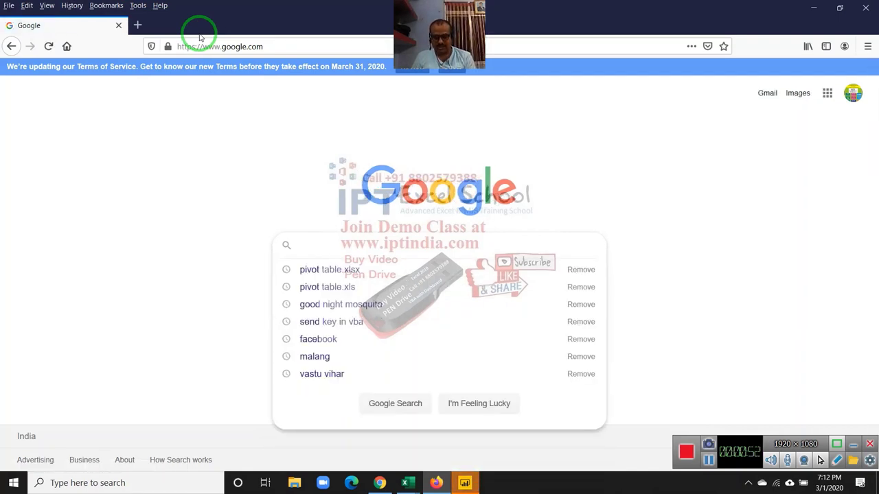
text(poer)
key(BackSpace)
key(BackSpace)
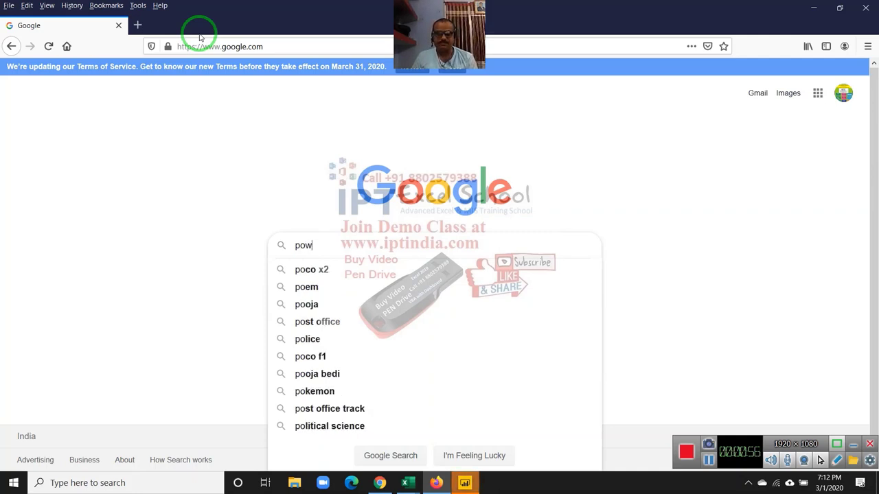
text(er bi)
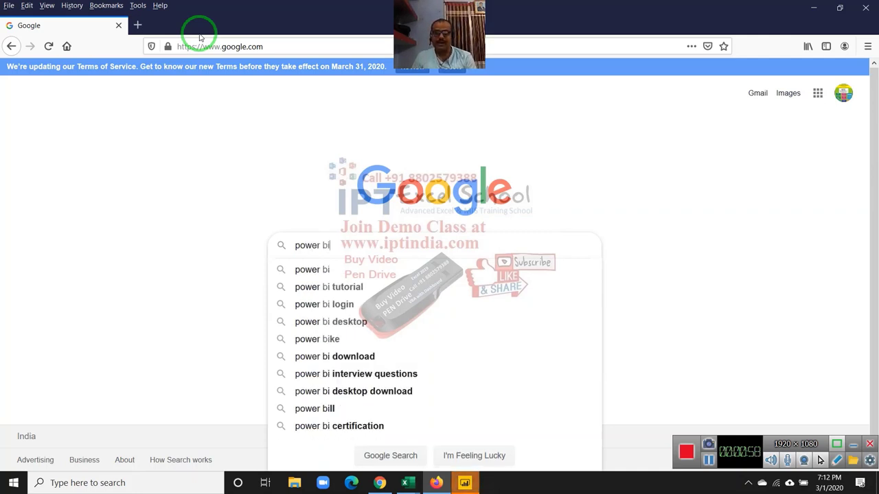
Step: Search for 'power bi' and open the 'Microsoft Power BI: Data Visualization' result
key(Return)
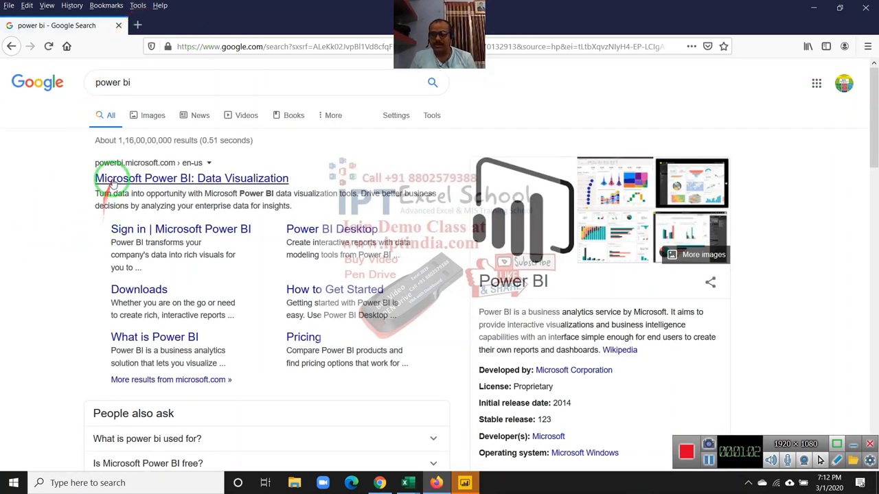
scroll(130, 346, down, 7)
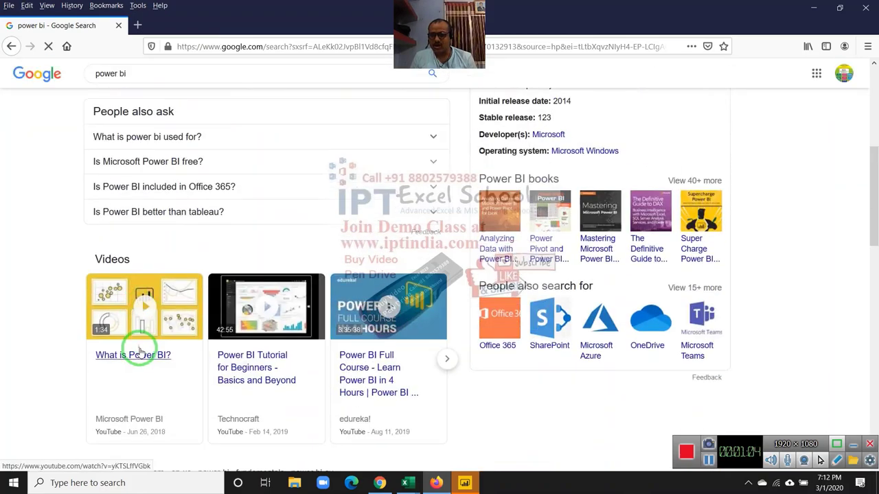
scroll(140, 352, down, 5)
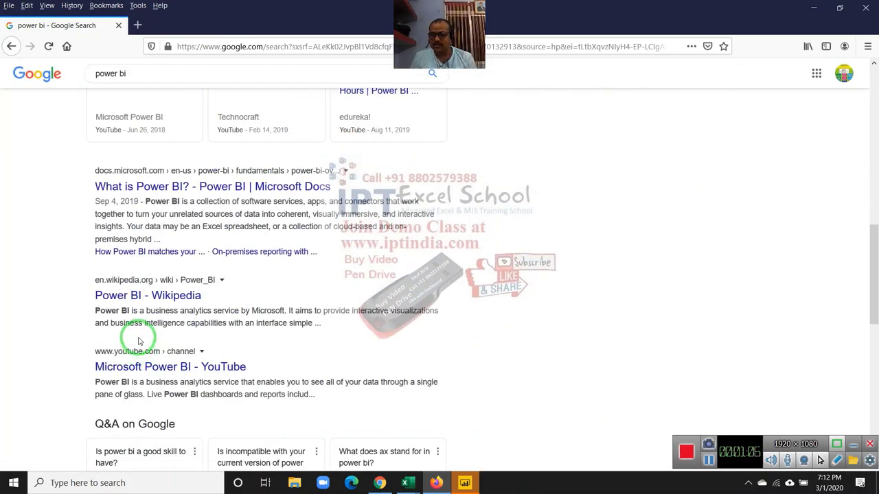
scroll(152, 357, up, 5)
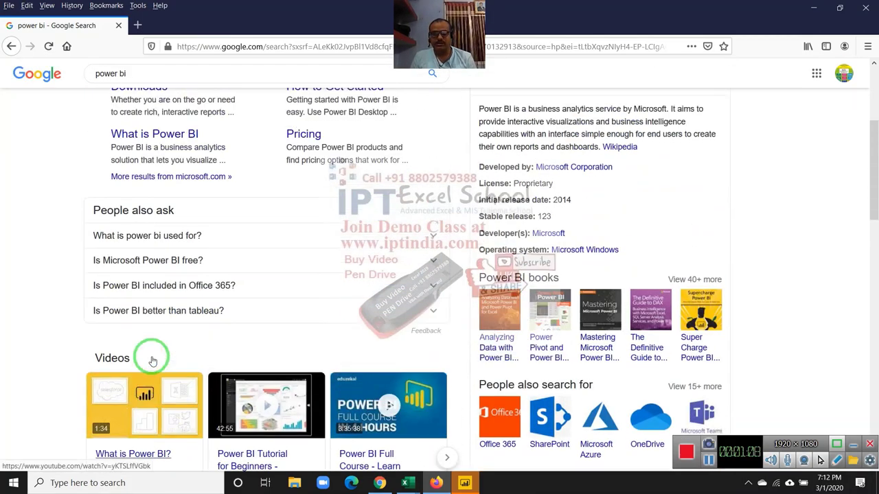
scroll(153, 361, up, 3)
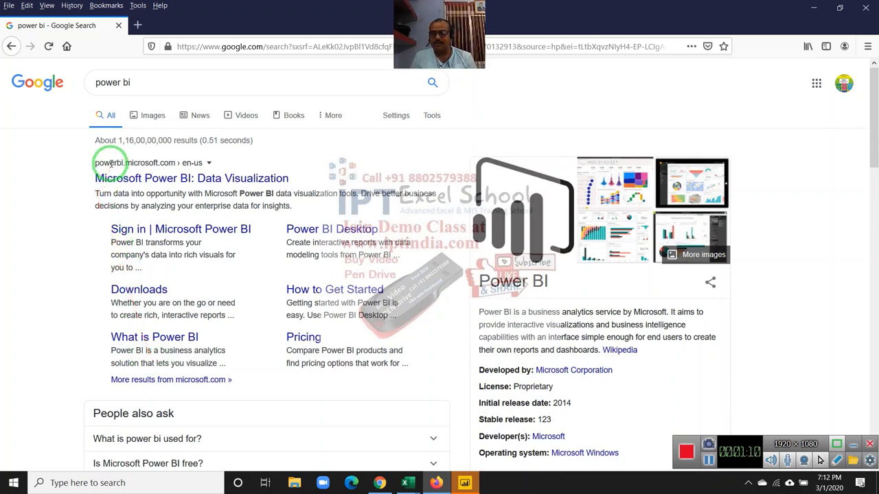
drag(111, 162, 137, 165)
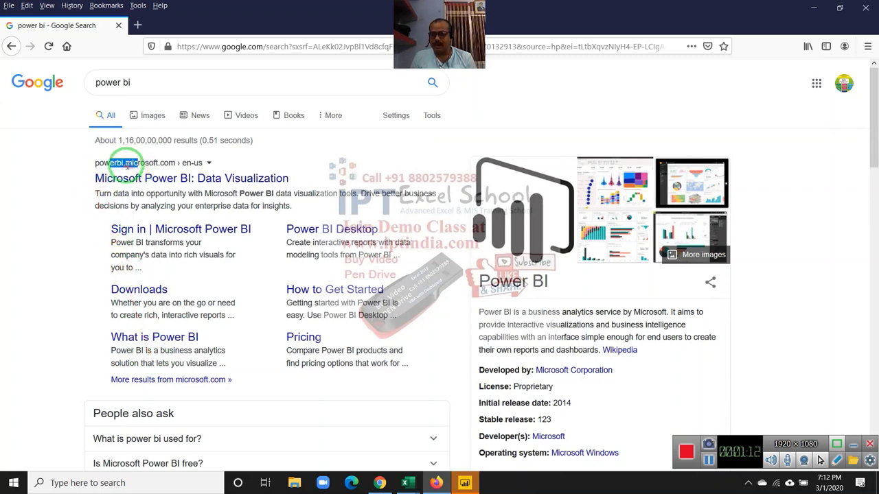
double_click(142, 163)
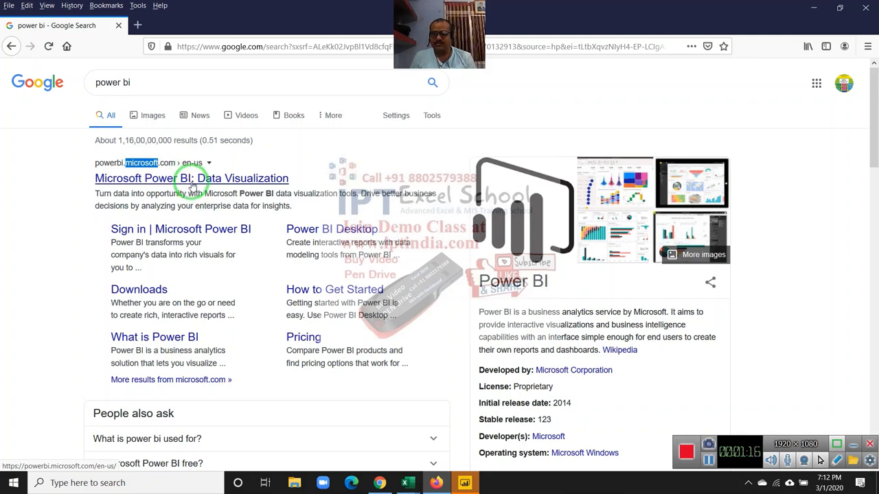
click(192, 184)
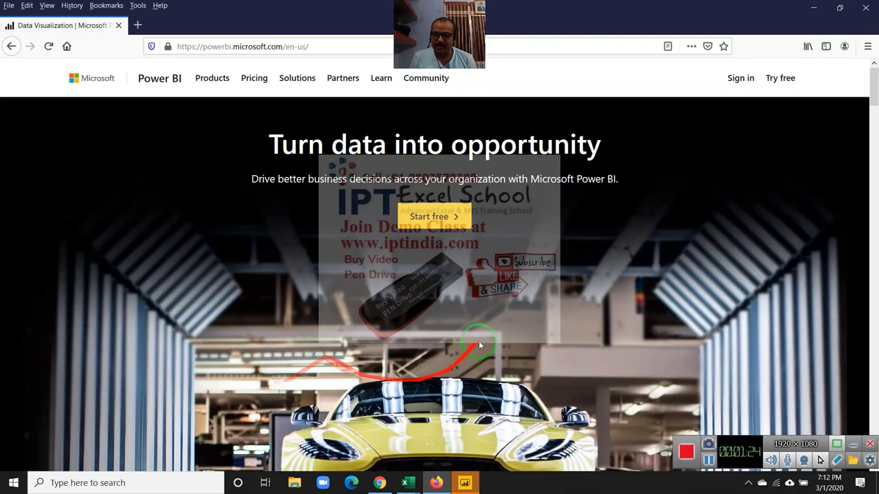
Step: From Try free, start the free Desktop download, then dismiss the Microsoft Store window
scroll(491, 318, down, 10)
scroll(491, 318, down, 4)
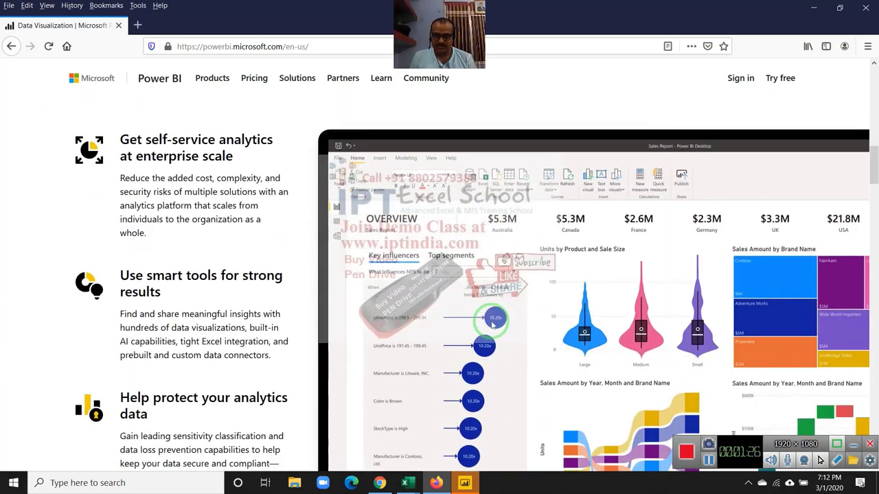
scroll(491, 317, up, 7)
scroll(491, 321, up, 4)
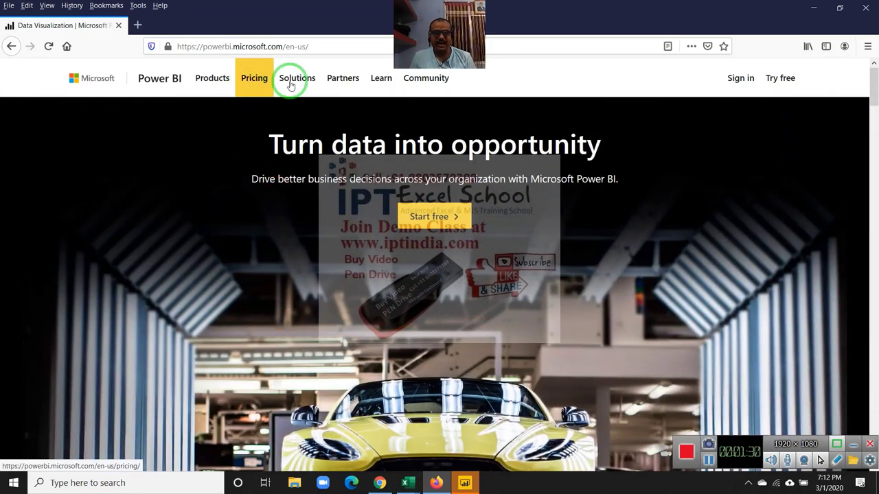
click(782, 90)
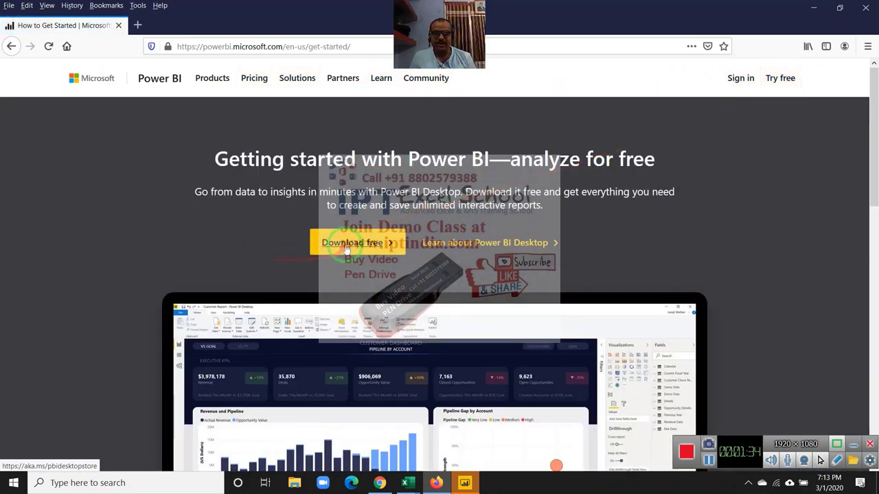
click(347, 244)
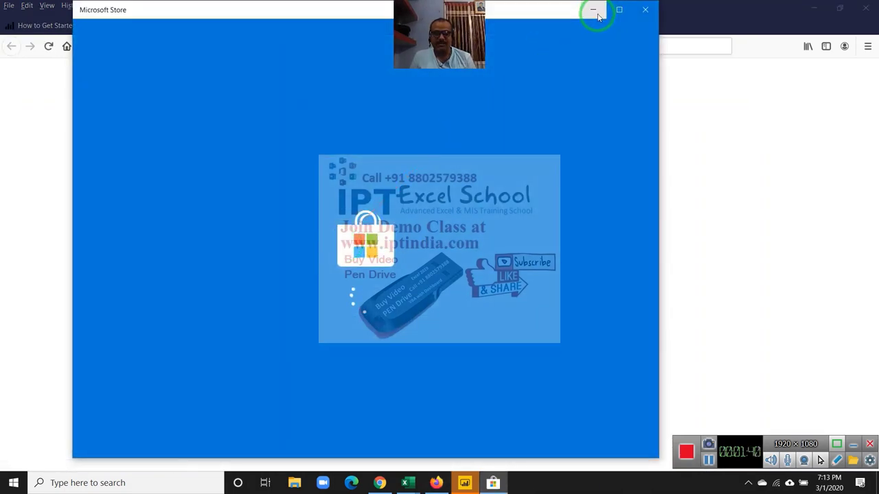
click(641, 12)
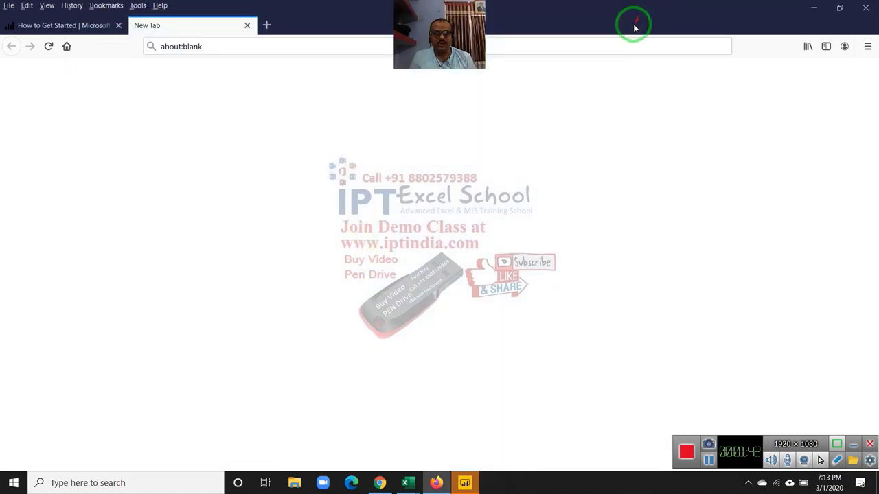
click(104, 25)
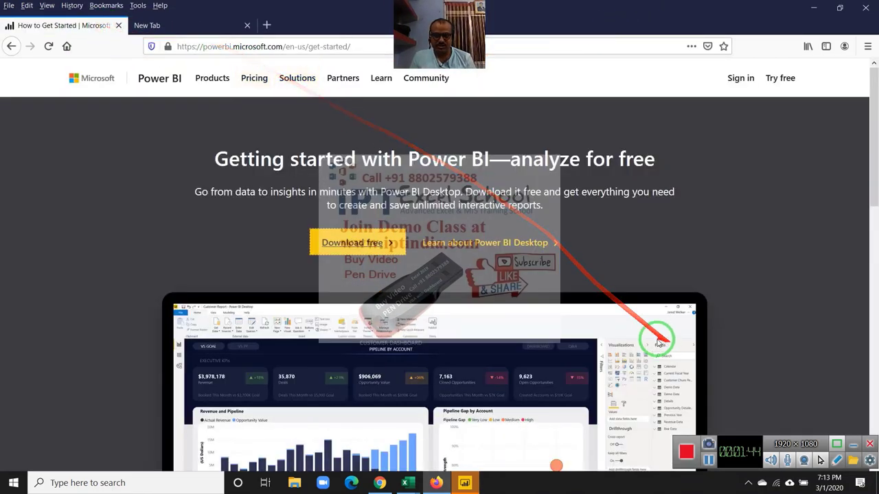
Step: Open the Power BI Desktop product page, closing the Store window its download opens
scroll(598, 281, down, 3)
scroll(598, 282, up, 3)
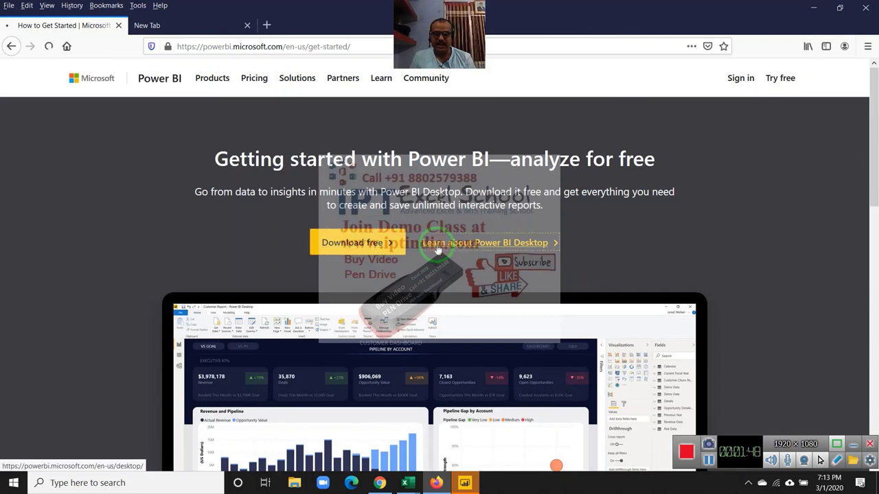
click(438, 250)
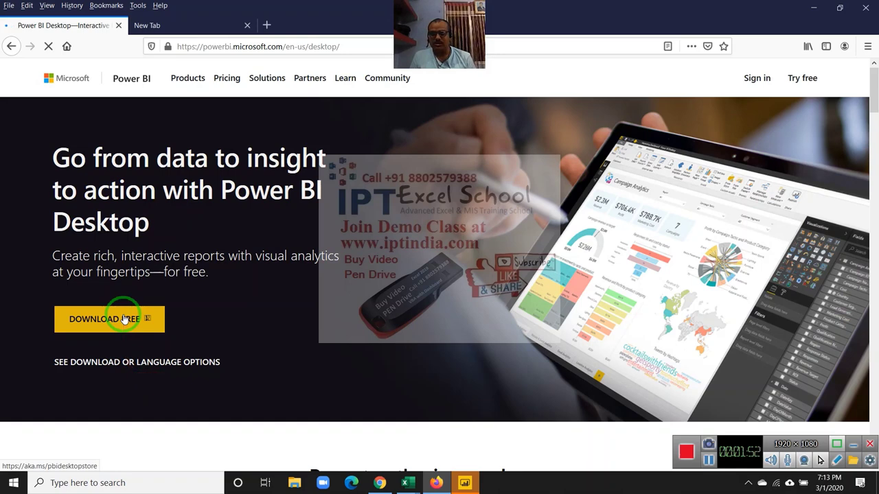
click(124, 320)
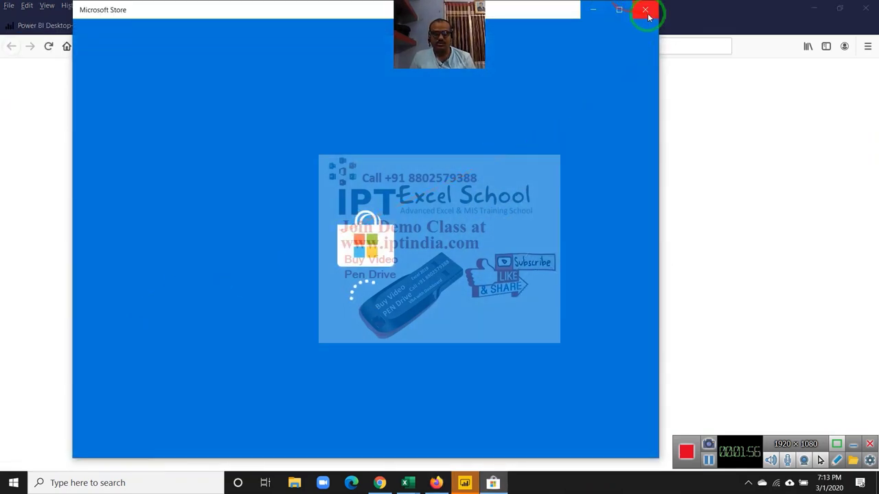
click(647, 15)
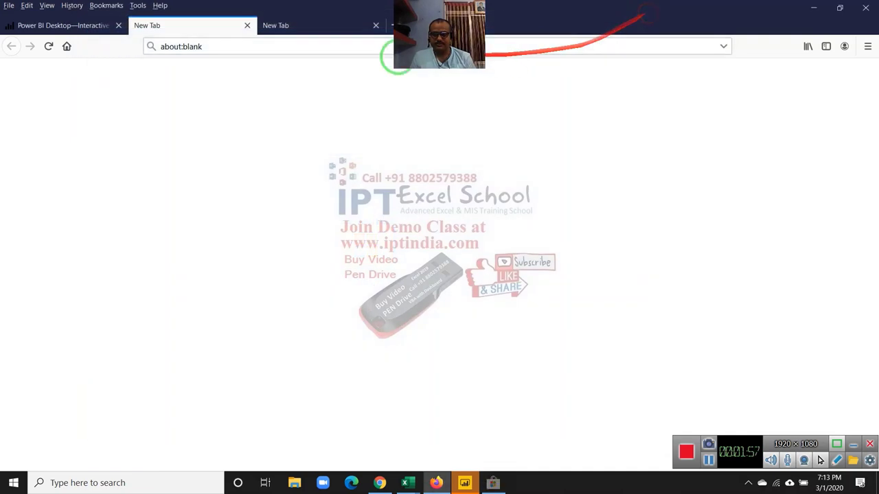
click(78, 24)
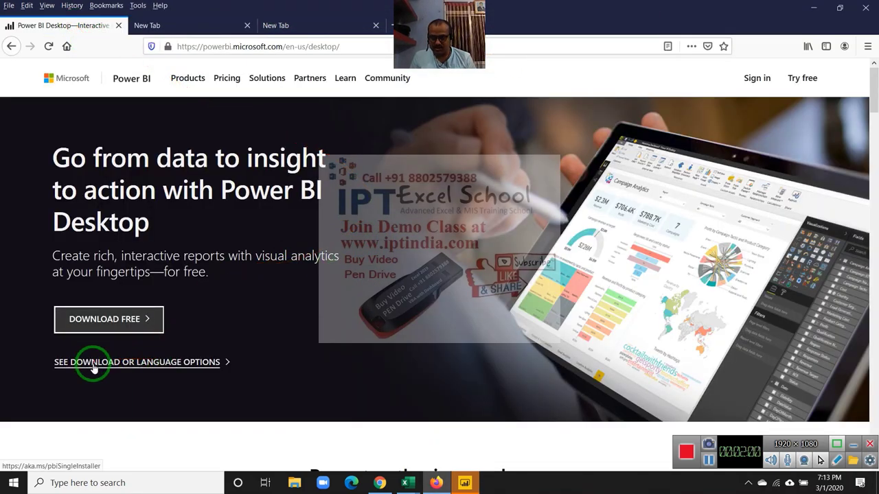
Step: Close the leftover blank tabs and open Power BI Desktop's download and language options
click(206, 28)
click(247, 25)
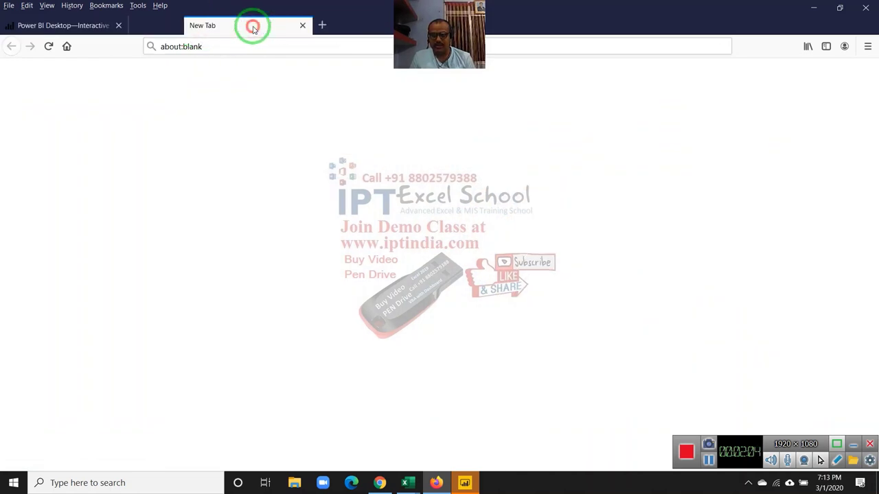
click(249, 26)
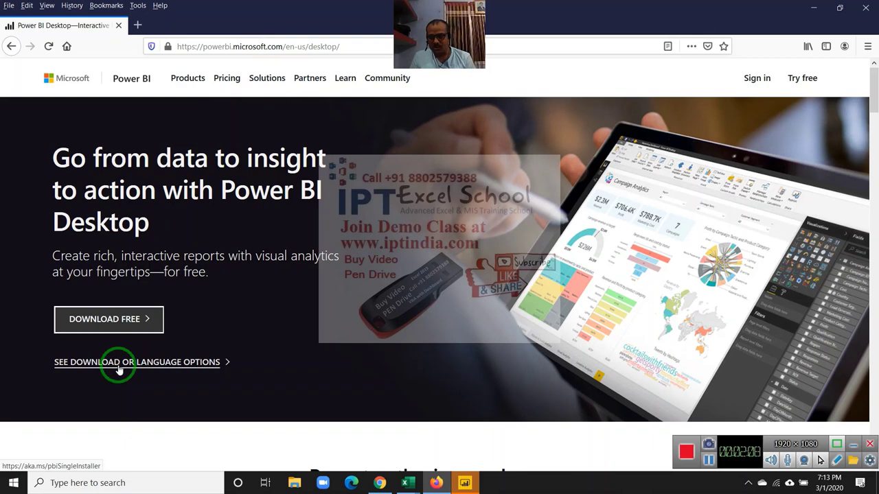
click(118, 369)
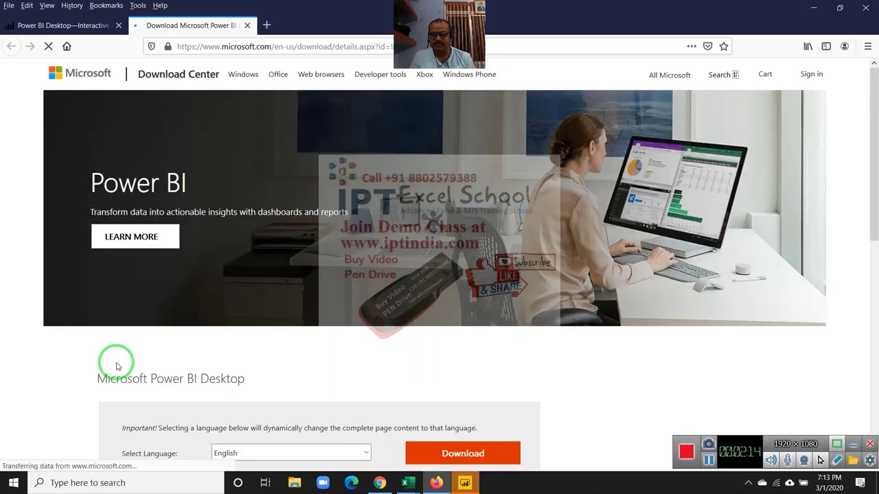
Step: Open the Download dialog listing PBIDesktopSetup_x64.exe and PBIDesktopSetup.exe installers
scroll(425, 387, down, 3)
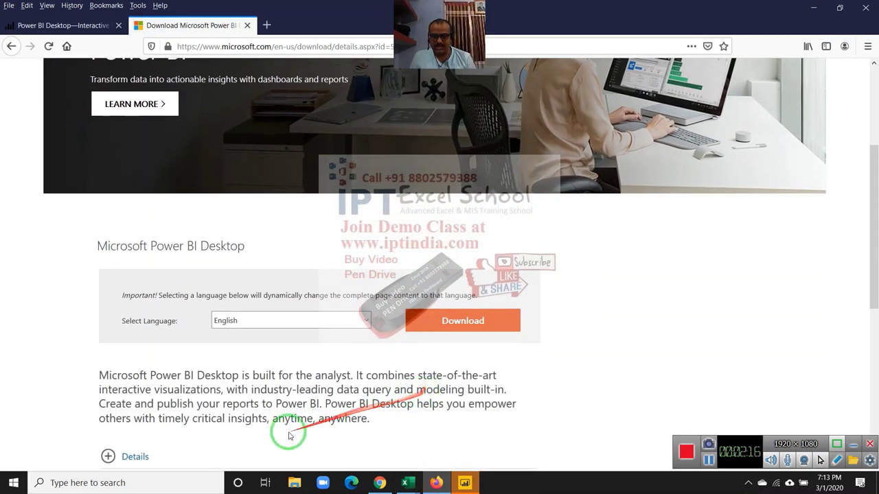
click(497, 330)
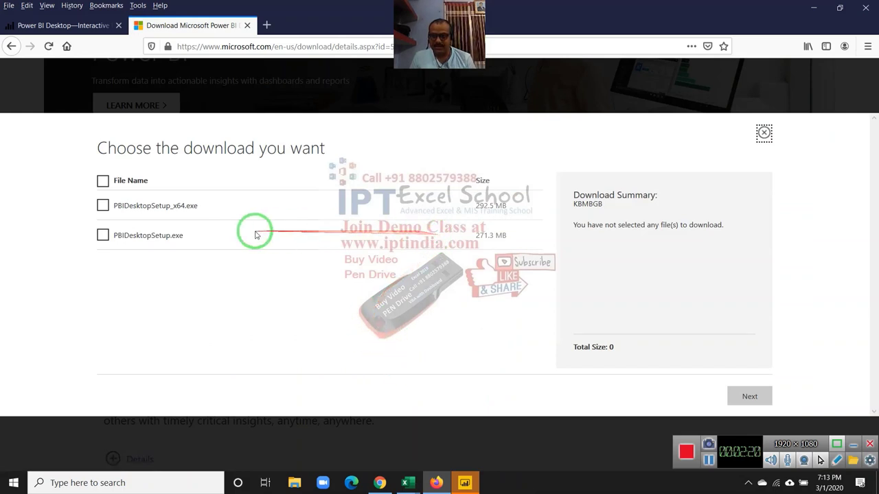
double_click(182, 206)
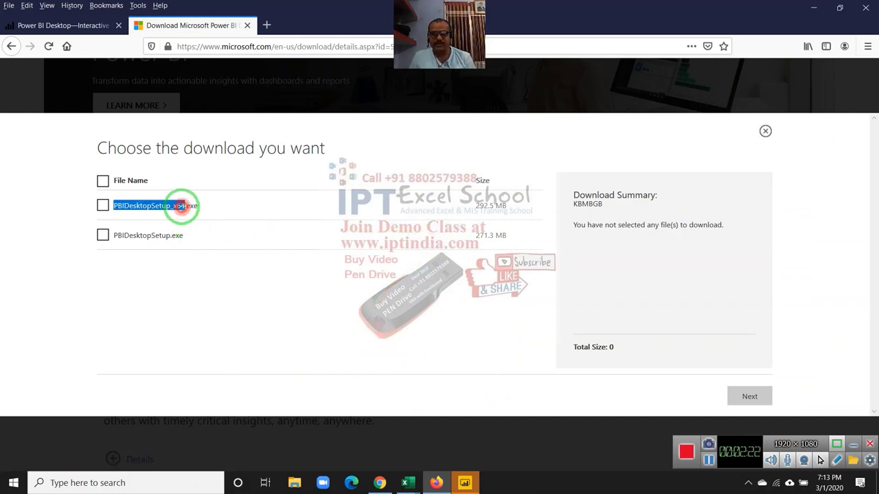
click(171, 238)
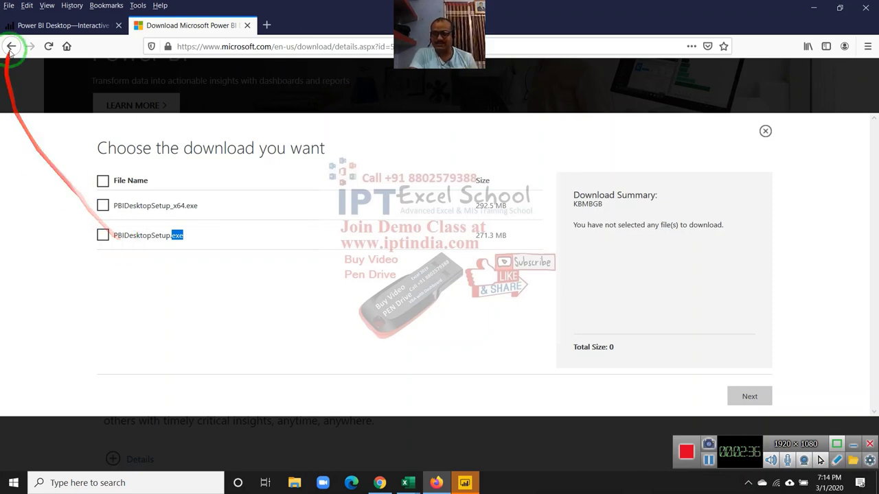
Step: Go back to Getting started, start the free download, then reopen the Power BI Desktop page
click(21, 26)
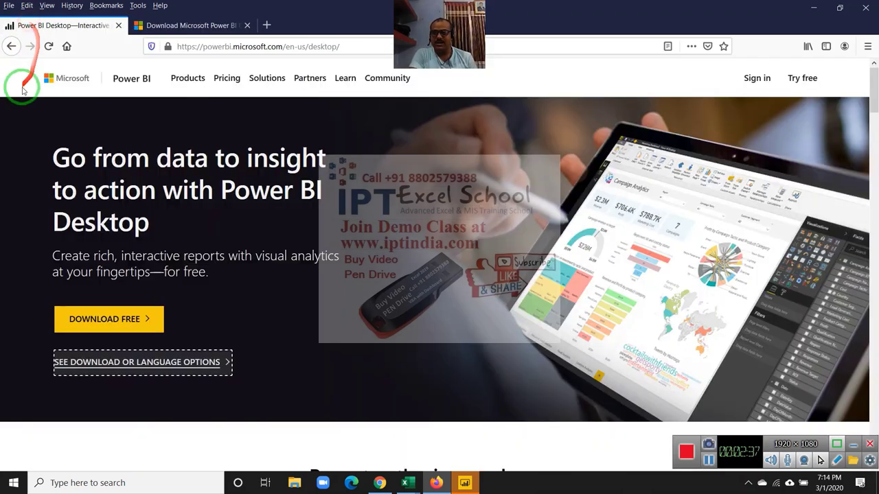
click(11, 45)
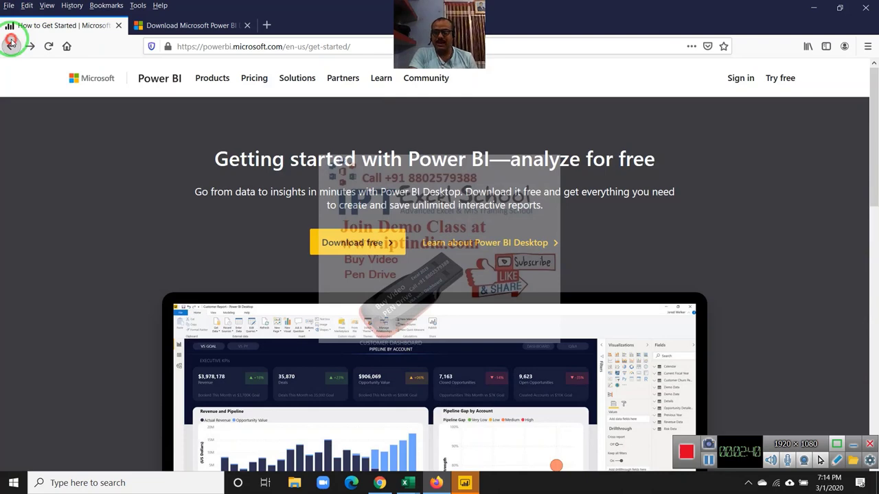
click(11, 46)
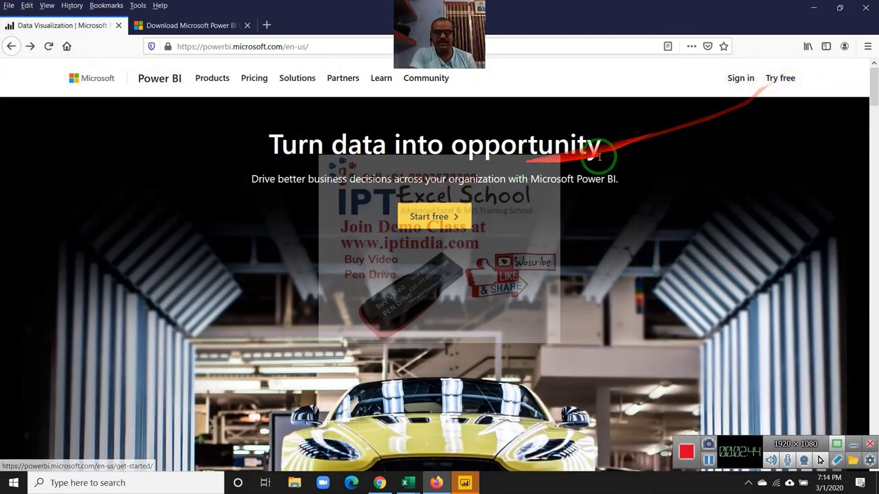
click(780, 78)
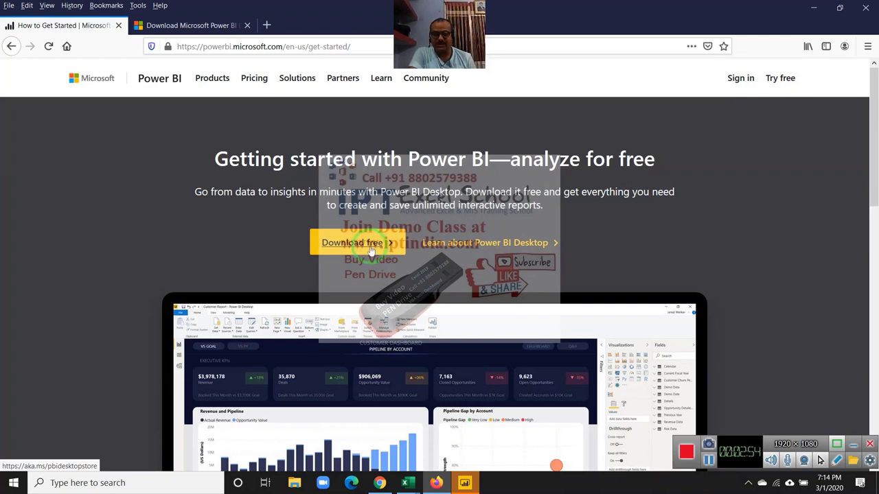
click(371, 251)
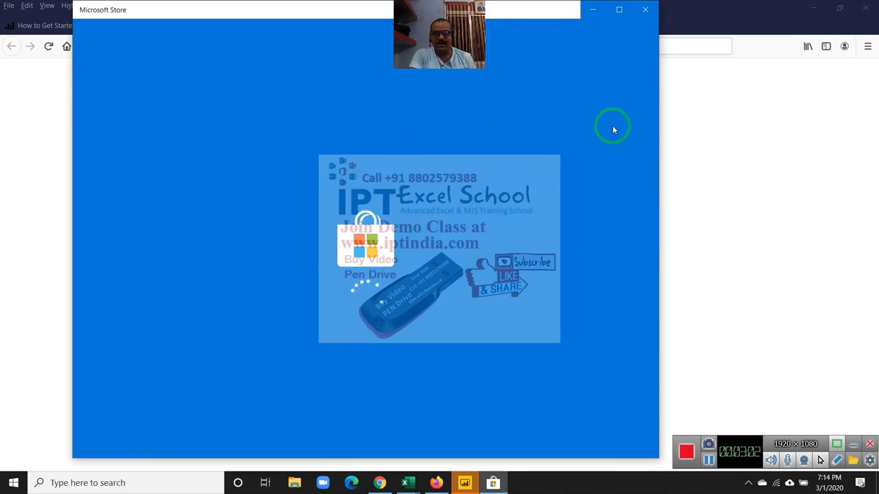
click(731, 189)
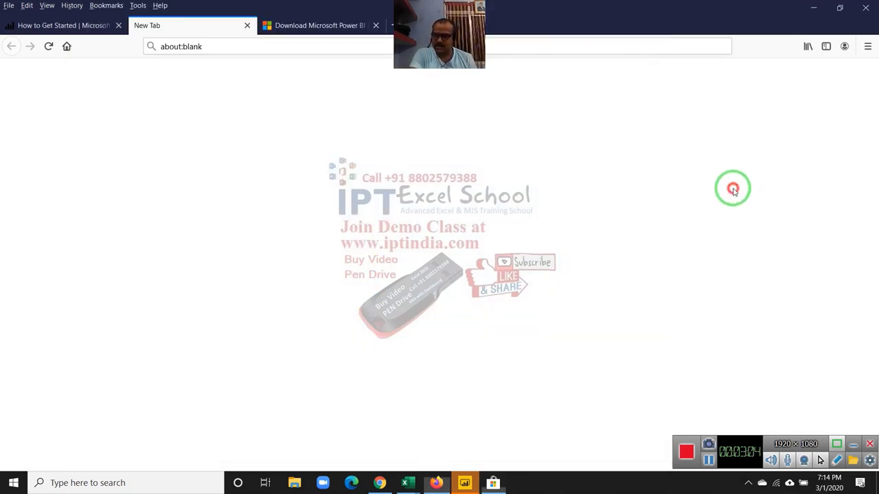
click(27, 26)
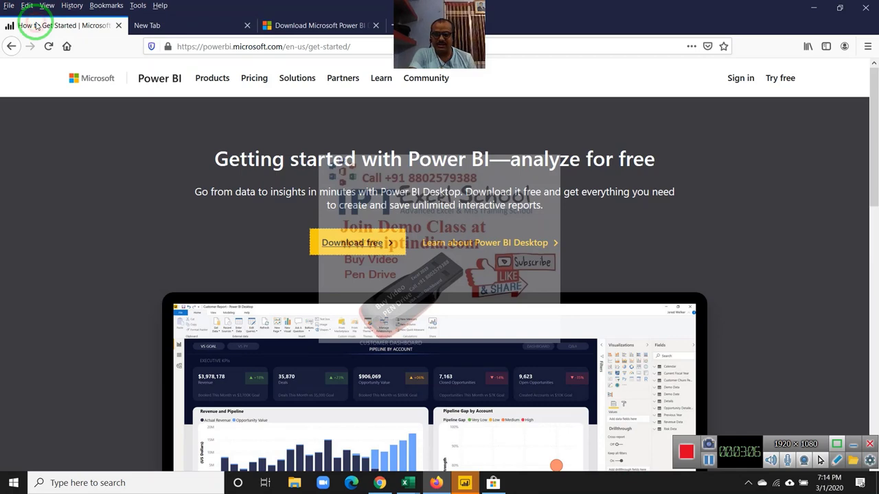
click(504, 247)
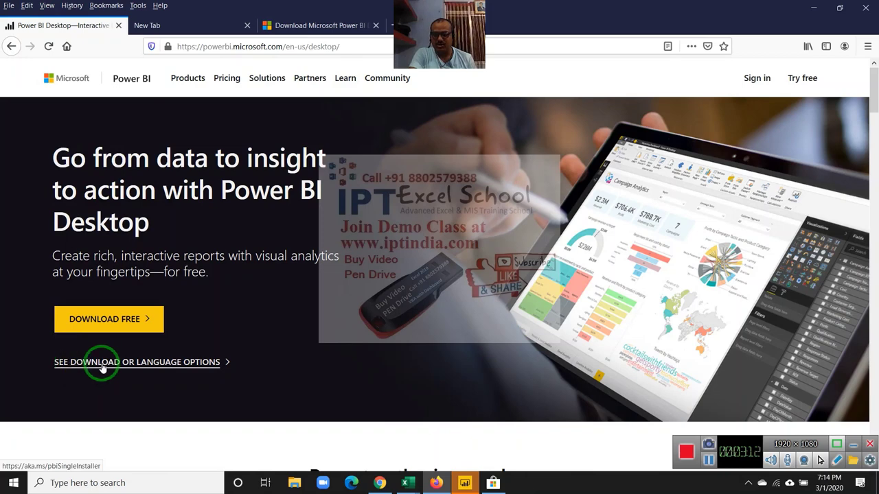
Step: Open the Download Center page for Power BI Desktop, keeping English as the language
click(126, 366)
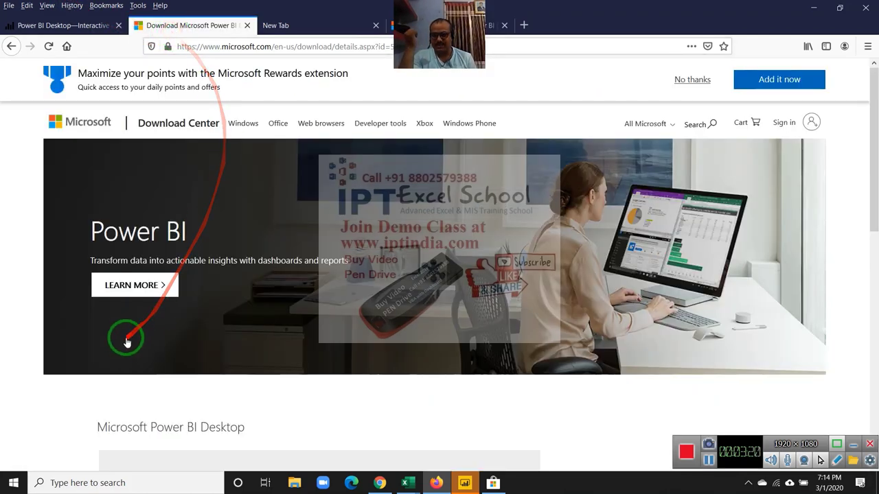
scroll(147, 317, down, 4)
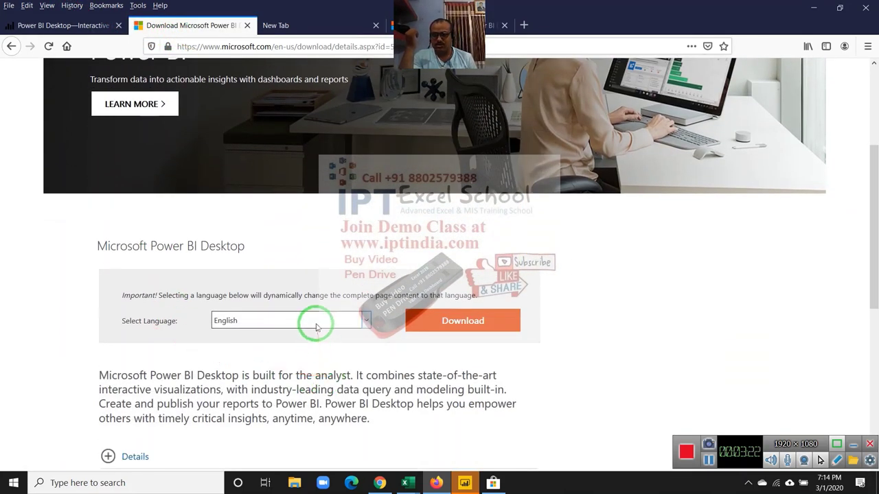
click(315, 323)
click(316, 324)
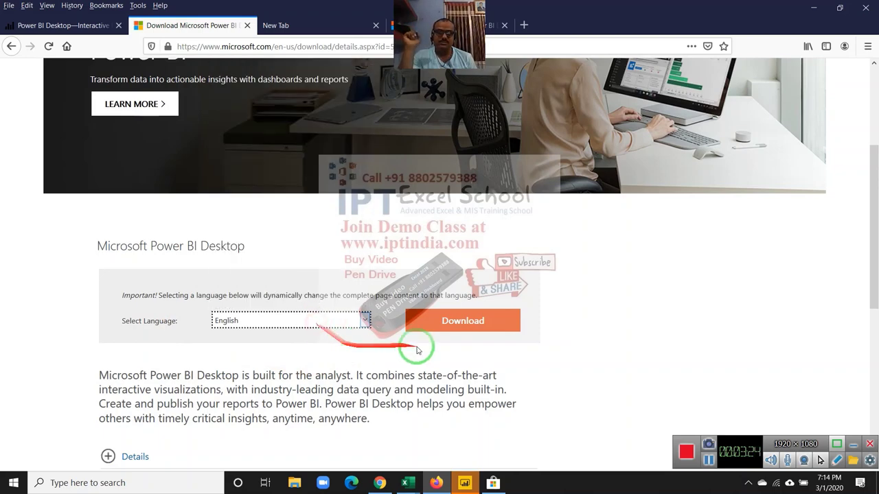
Step: Tick only PBIDesktopSetup_x64.exe in the installer list, then close the dialog without downloading
click(487, 324)
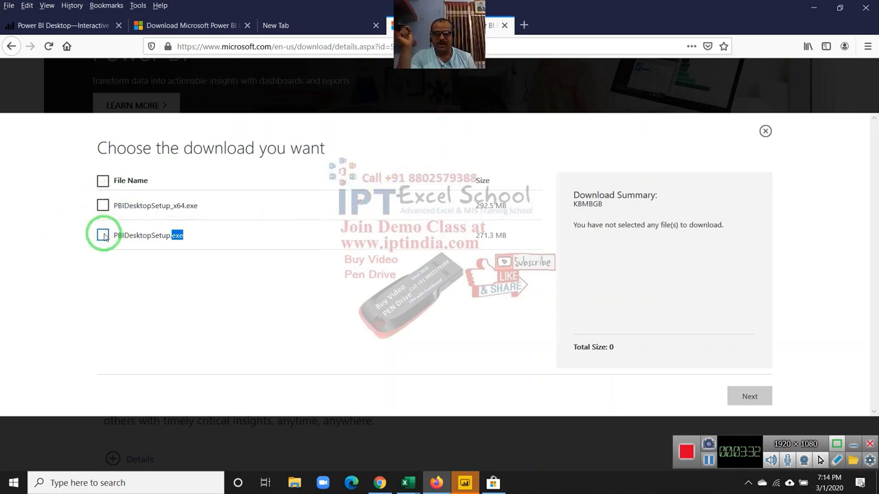
click(103, 235)
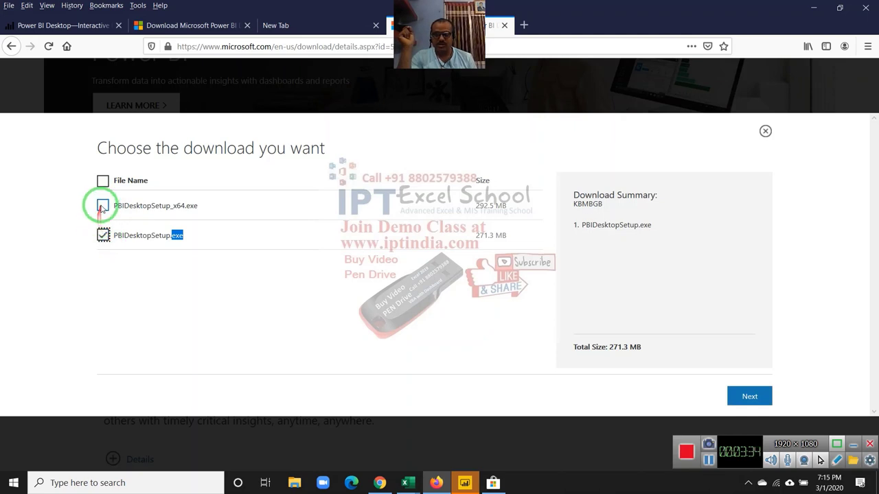
click(103, 205)
click(103, 236)
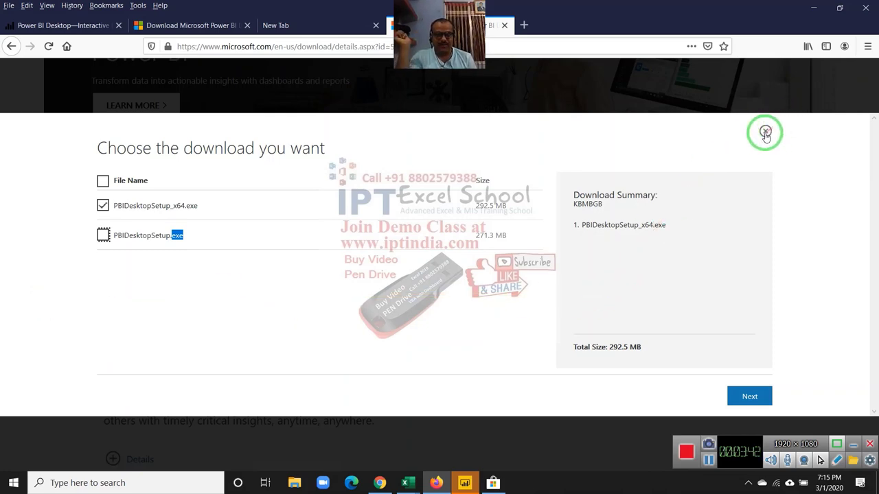
click(765, 131)
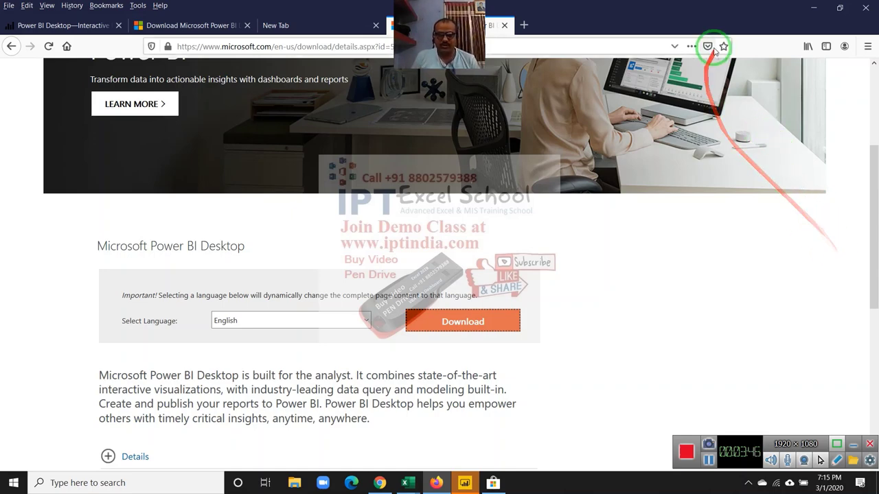
Step: Close the extra tabs and open the Getting started with Power BI page
scroll(732, 204, up, 5)
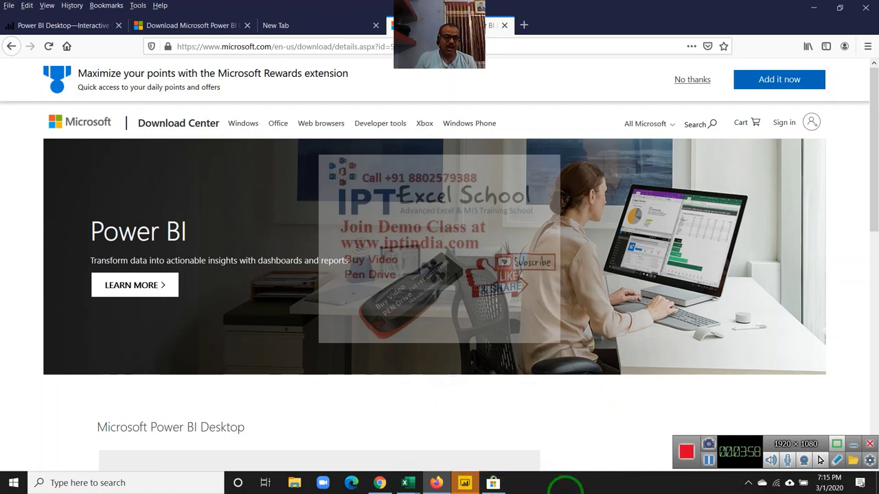
scroll(682, 347, down, 5)
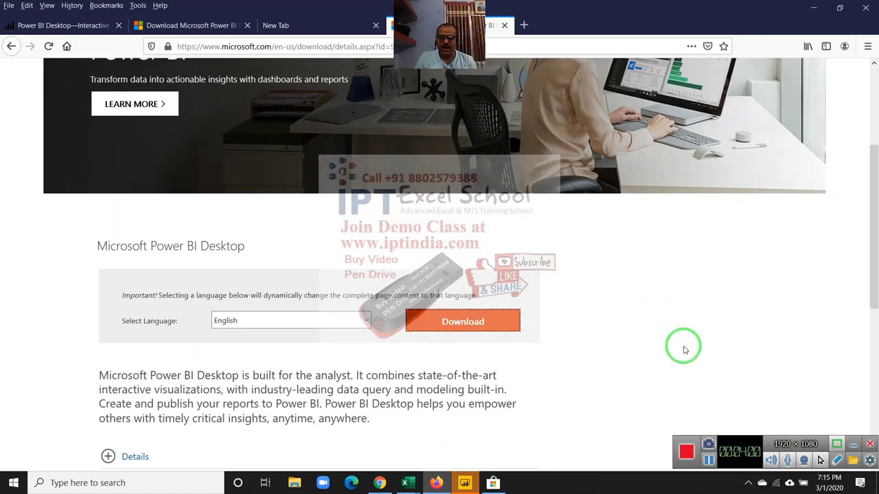
scroll(683, 348, up, 5)
click(504, 26)
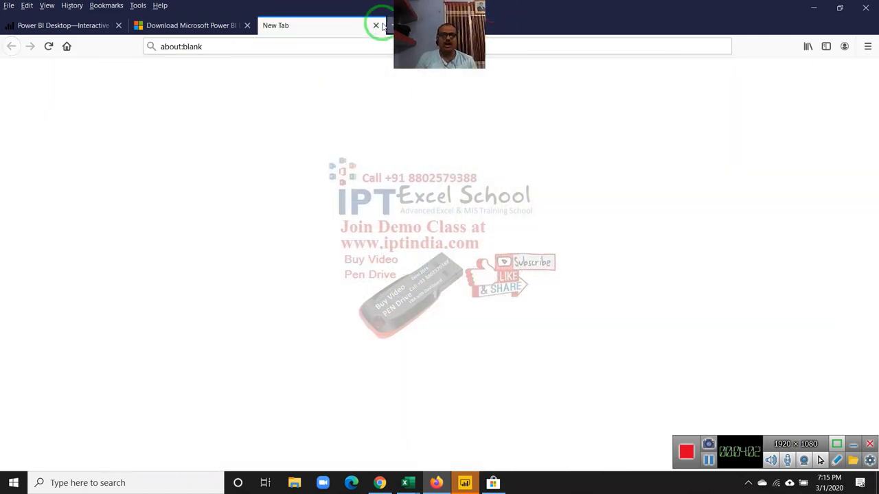
click(377, 26)
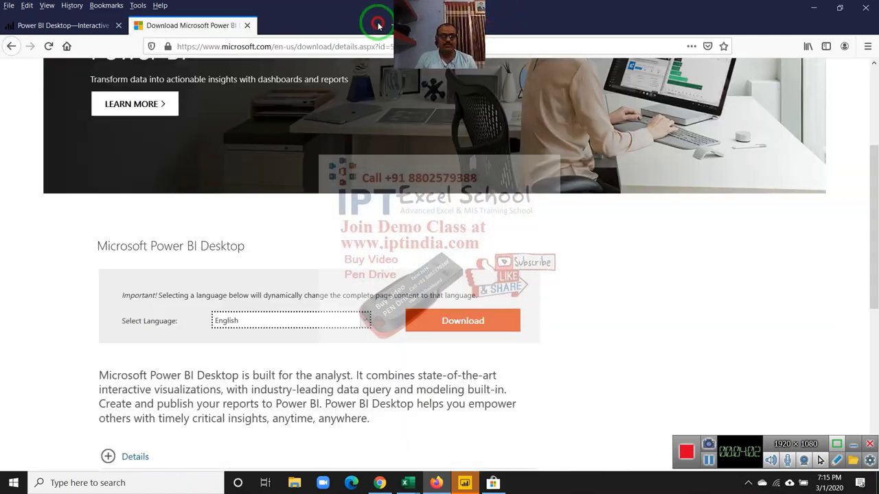
click(85, 28)
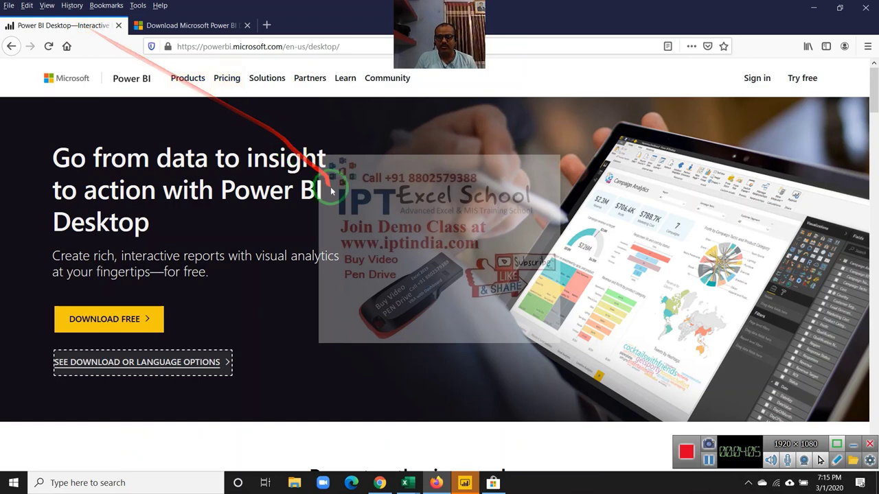
click(786, 81)
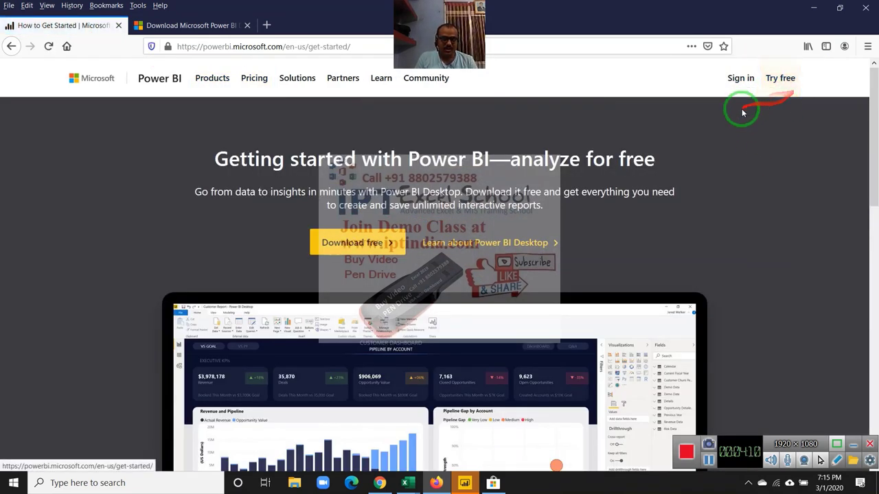
Step: Browse the Getting started page, backing out of the sign-in page
drag(741, 110, 648, 283)
scroll(647, 283, down, 7)
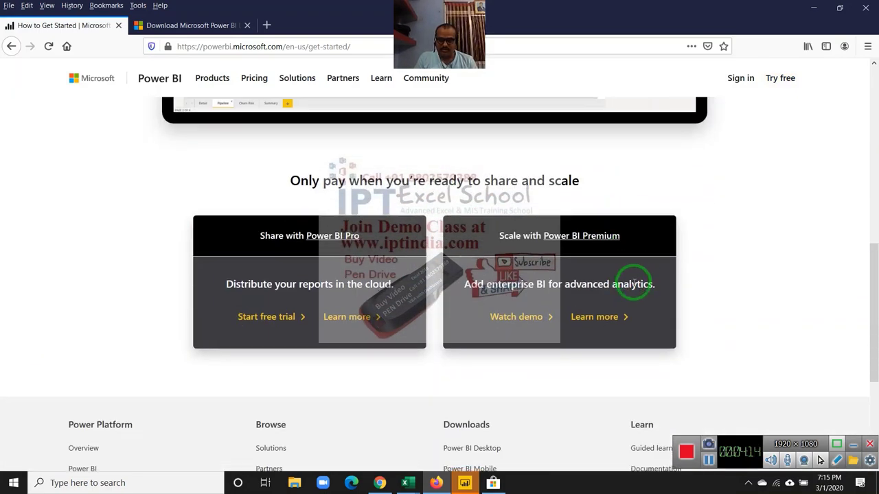
scroll(634, 284, down, 2)
scroll(634, 284, up, 9)
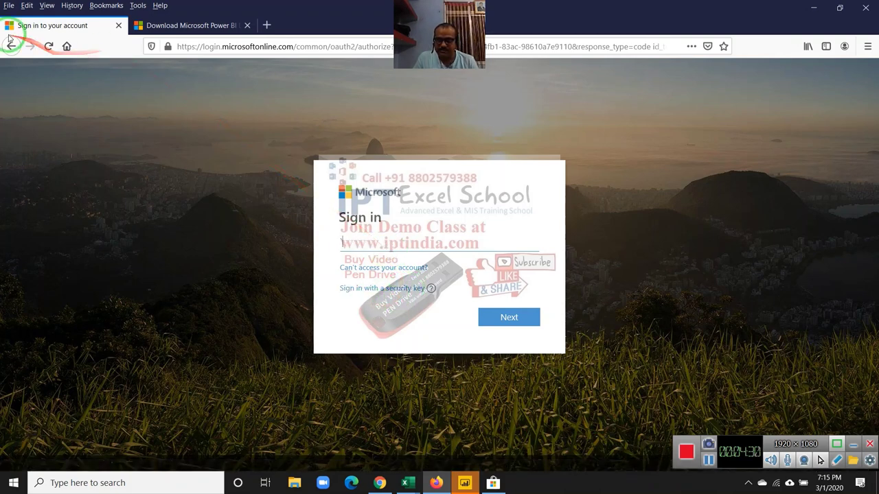
click(11, 47)
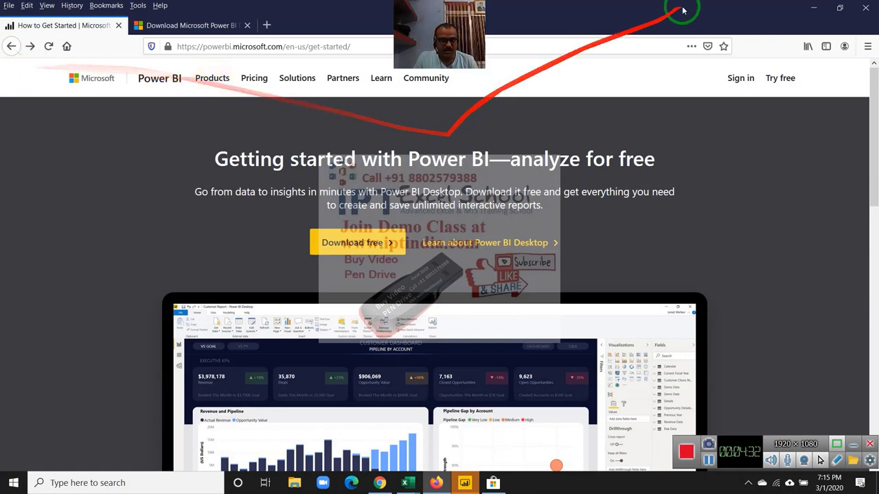
Step: Start the free trial under Share with Power BI Pro on the pricing cards
click(780, 80)
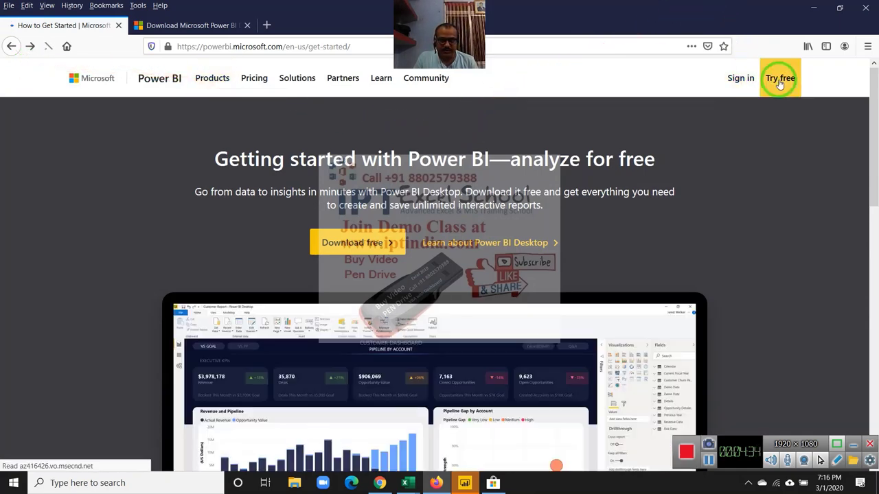
scroll(590, 294, down, 3)
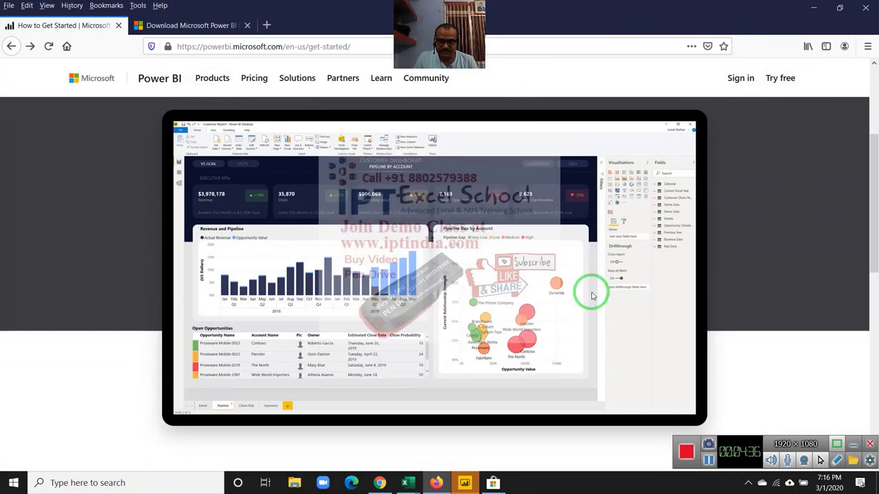
scroll(591, 294, down, 3)
scroll(591, 292, down, 3)
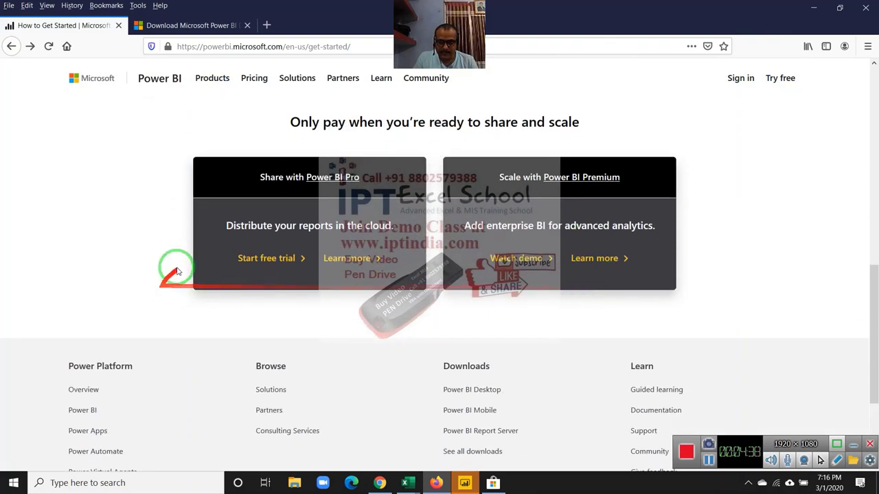
click(260, 265)
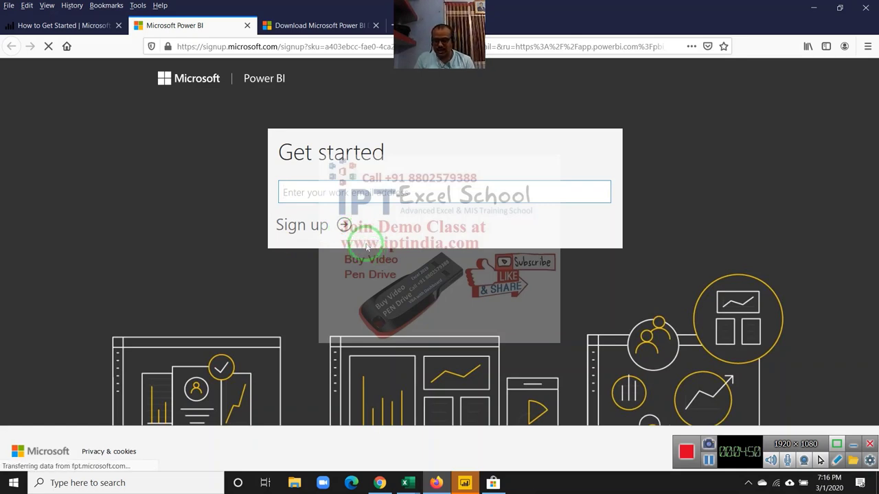
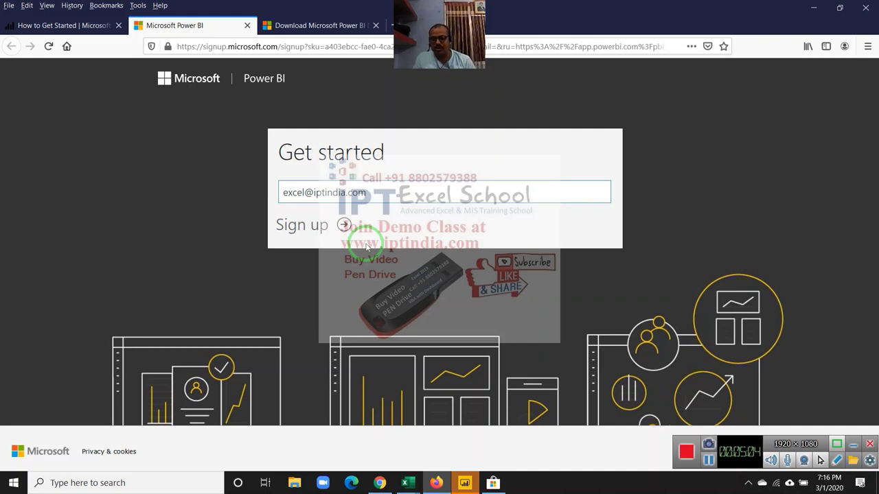
Step: Replace the email field with a personal Gmail address and submit it for sign-up
drag(367, 193, 256, 157)
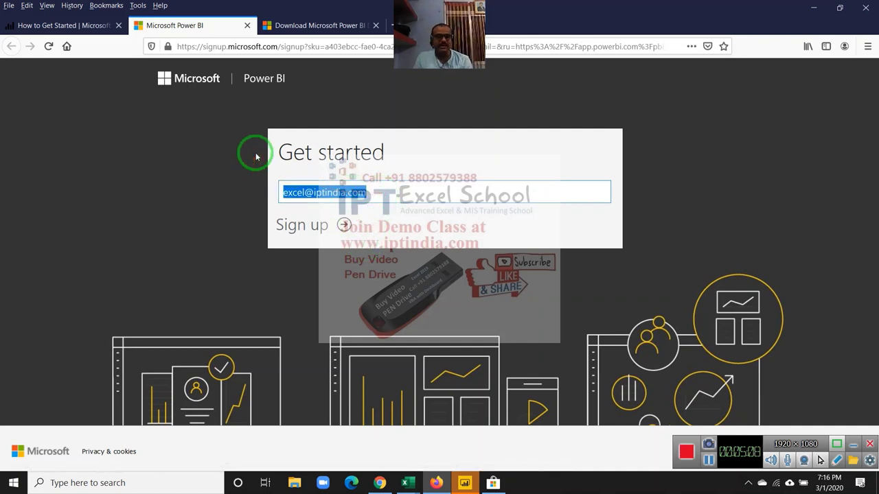
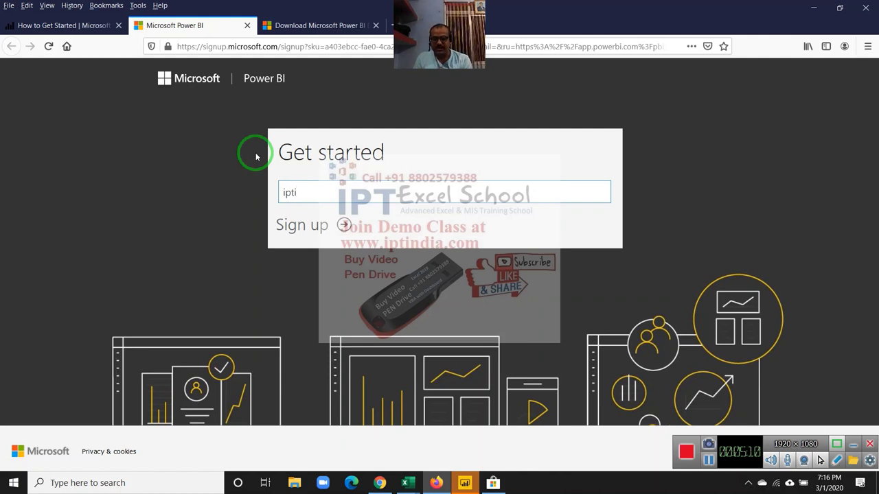
key(BackSpace)
key(BackSpace)
key(BackSpace)
key(BackSpace)
key(BackSpace)
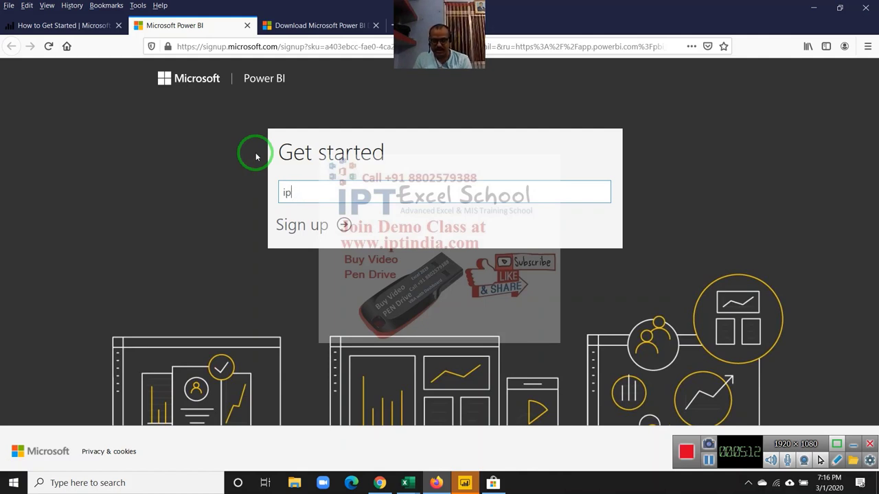
key(BackSpace)
key(BackSpace)
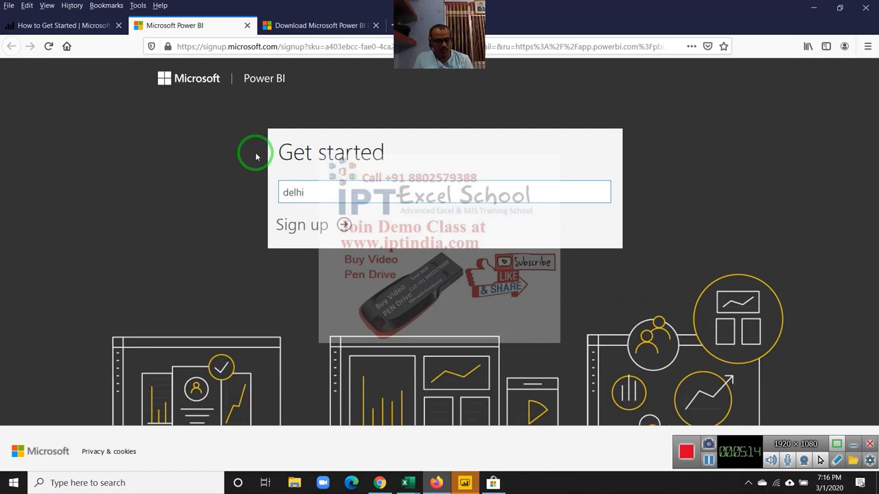
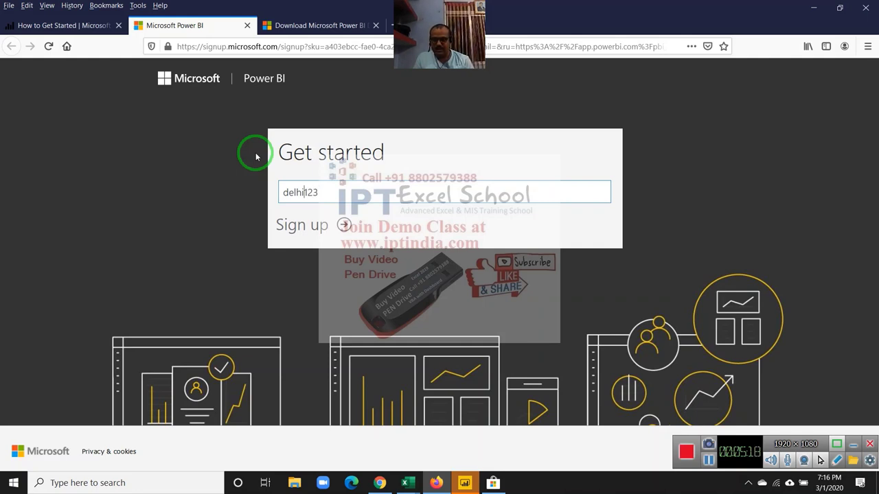
key(Left)
key(Left)
key(Left)
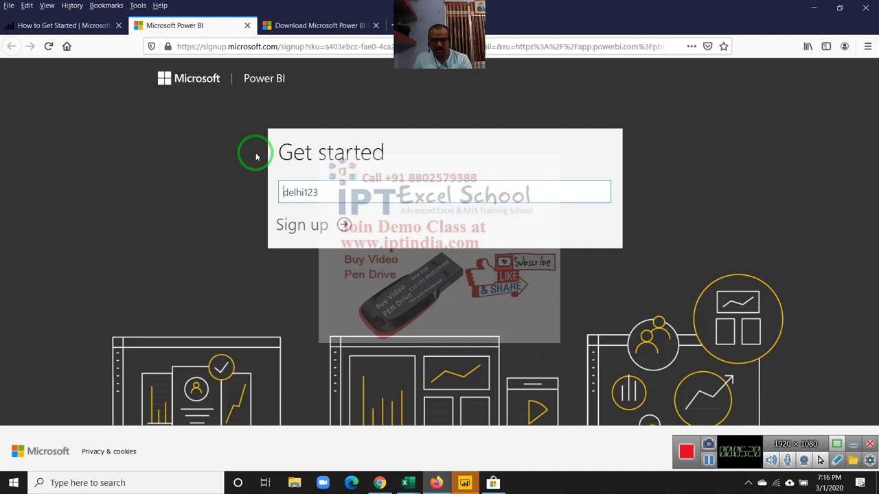
key(BackSpace)
key(BackSpace)
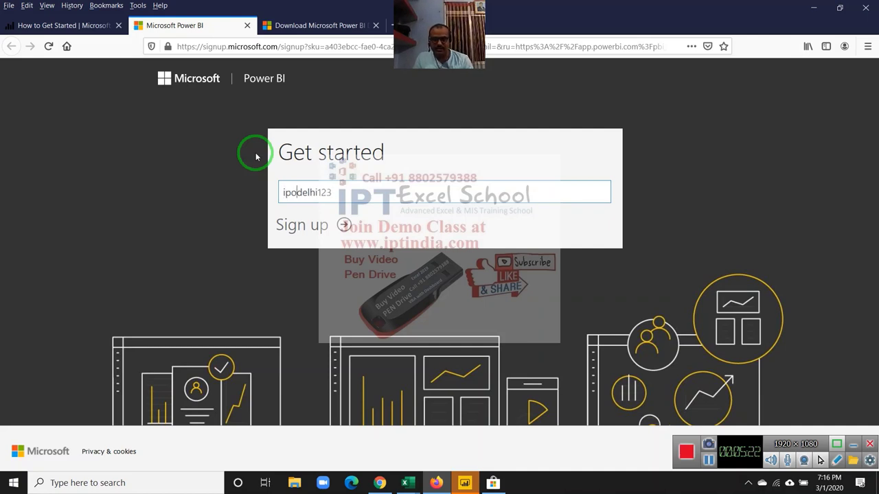
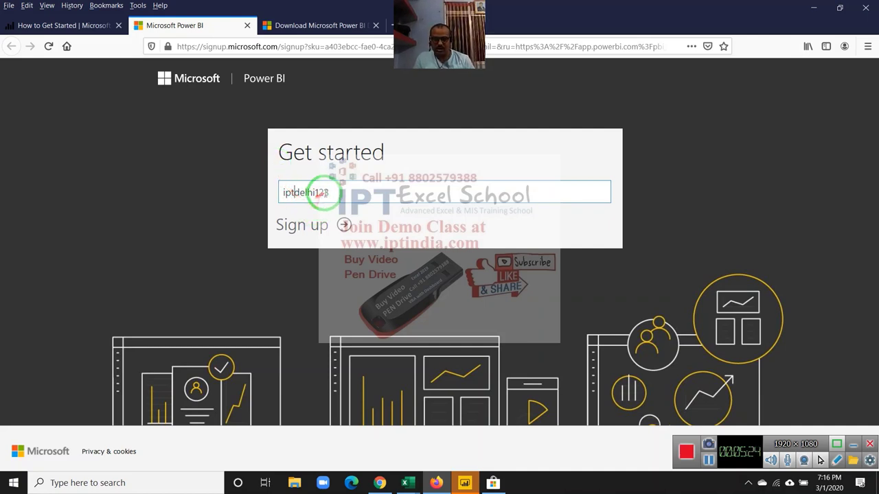
click(334, 193)
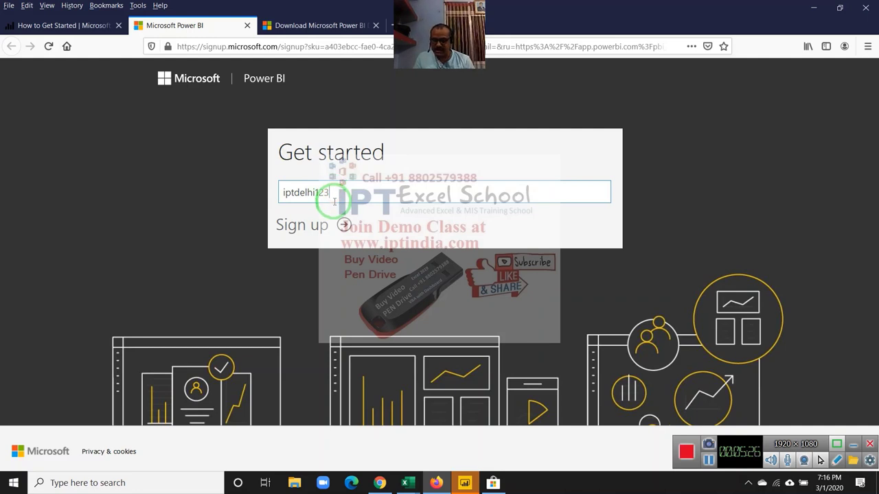
text(@gmail.com)
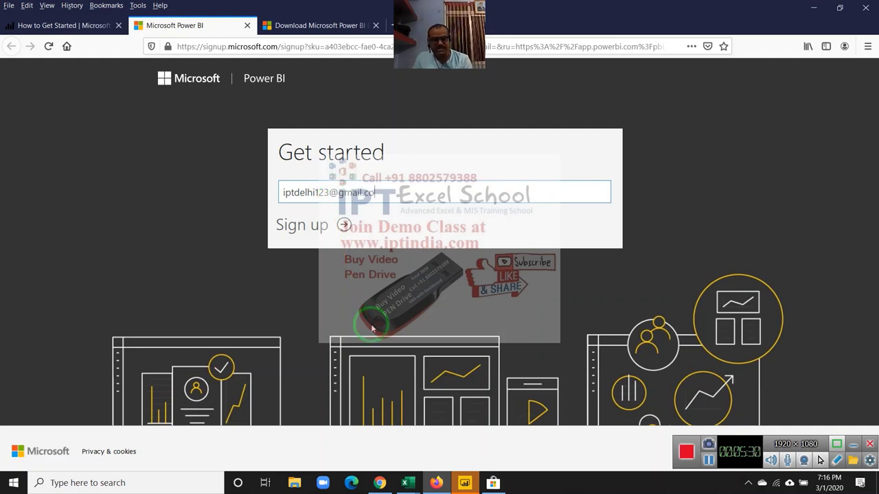
click(344, 225)
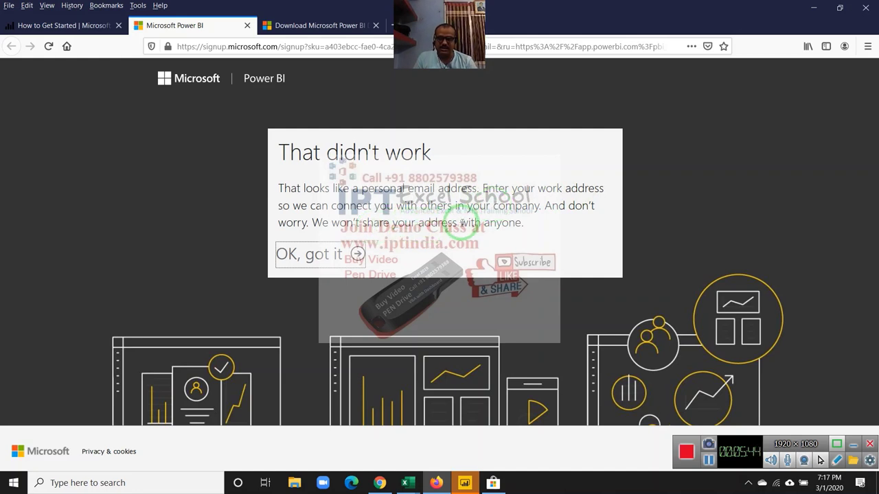
Step: Dismiss the error, submit a work email address, and continue to sign in to the existing account
click(300, 259)
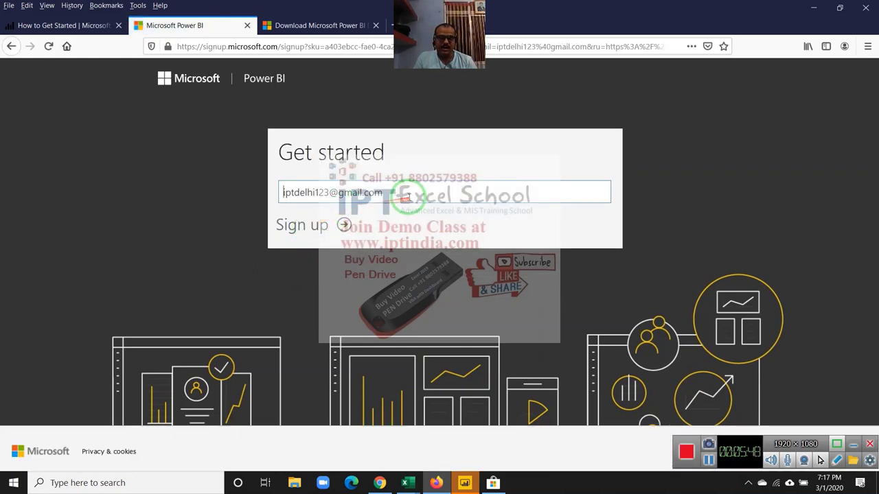
click(176, 218)
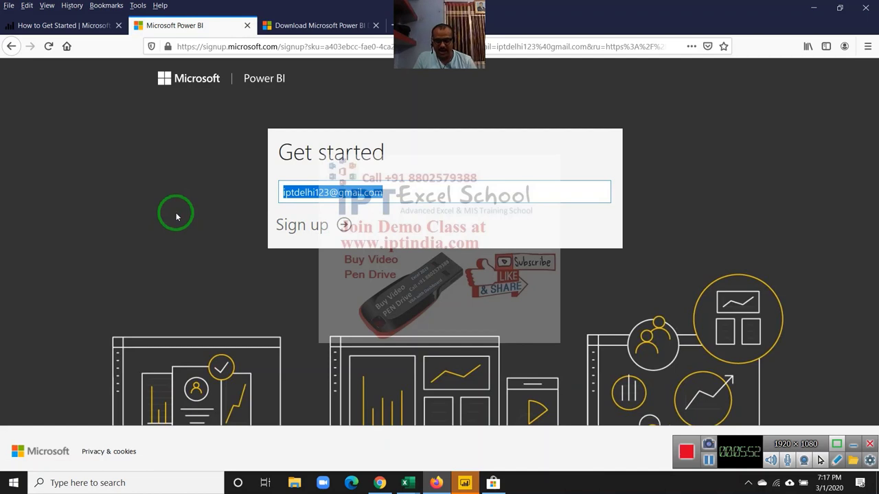
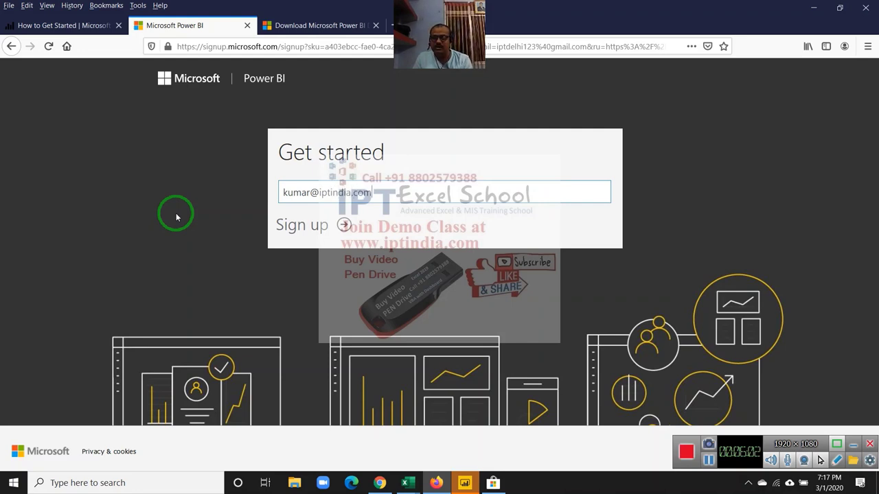
click(344, 226)
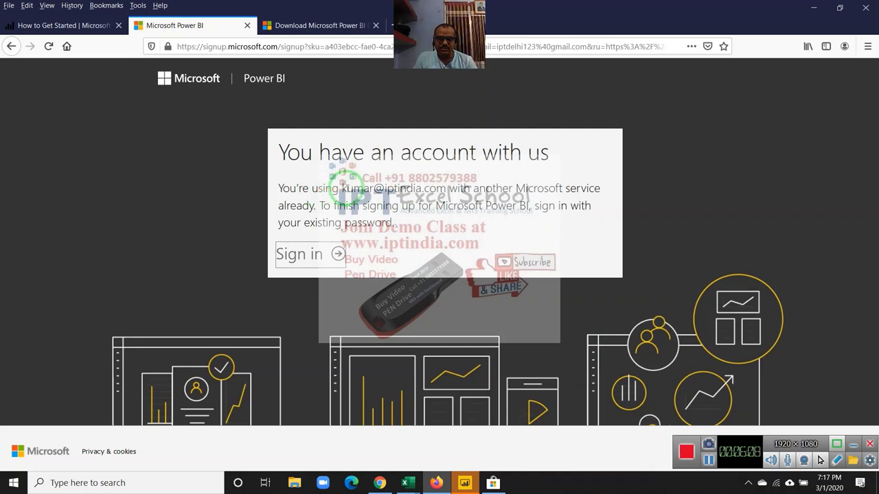
mouse_move(342, 189)
mouse_down()
mouse_move(471, 192)
mouse_move(607, 219)
mouse_up()
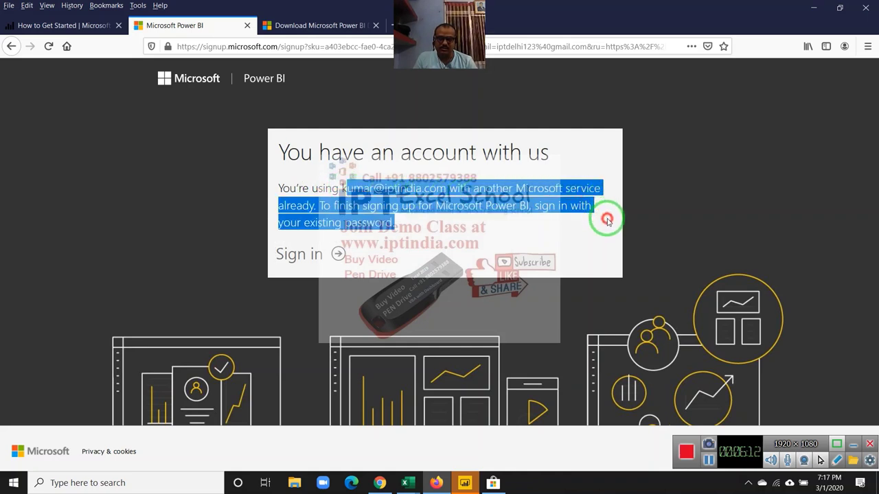
click(483, 241)
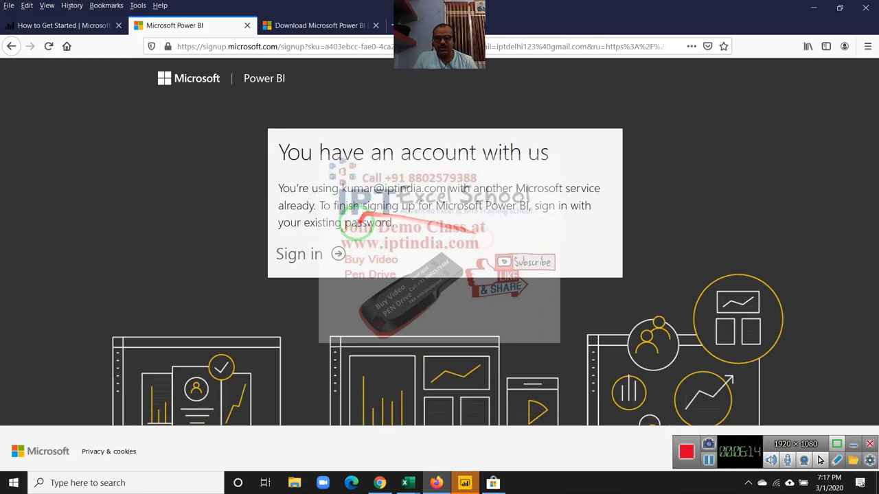
click(338, 255)
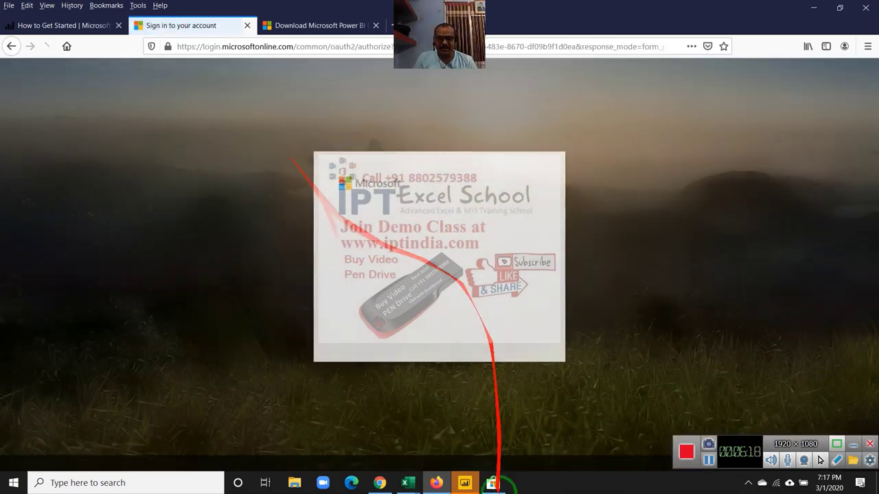
Step: In a new Chrome tab, open the Plesk websites and domains panel
click(379, 483)
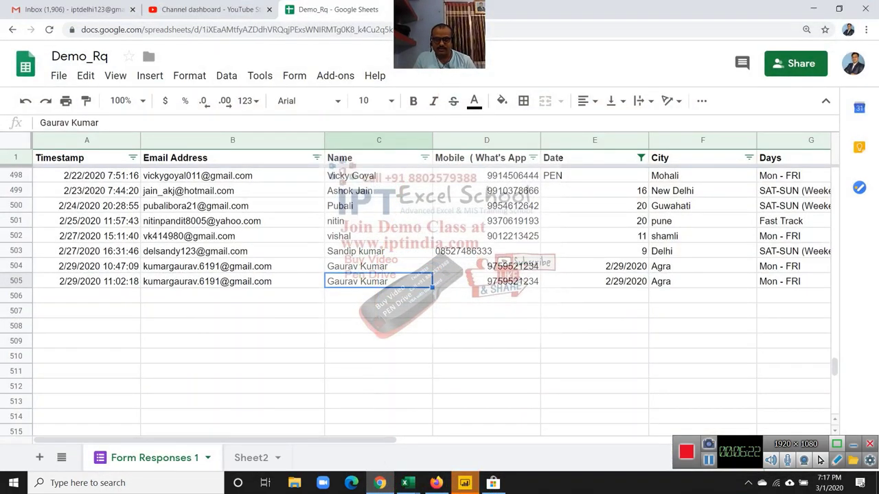
key(ctrl+t)
text(2)
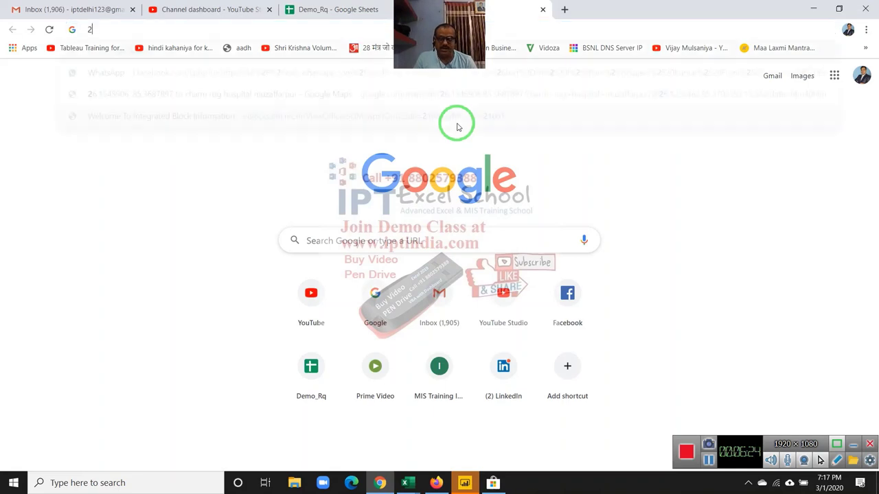
text(02)
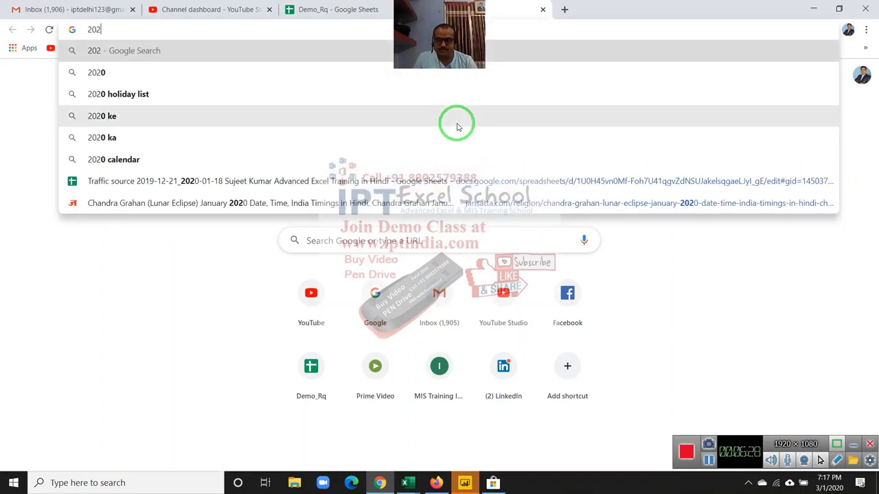
key(BackSpace)
key(BackSpace)
key(BackSpace)
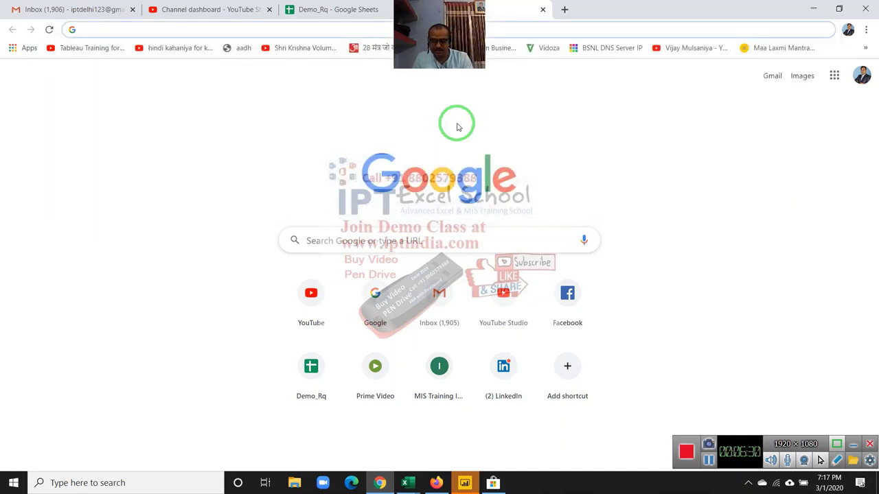
text(iptindia.com)
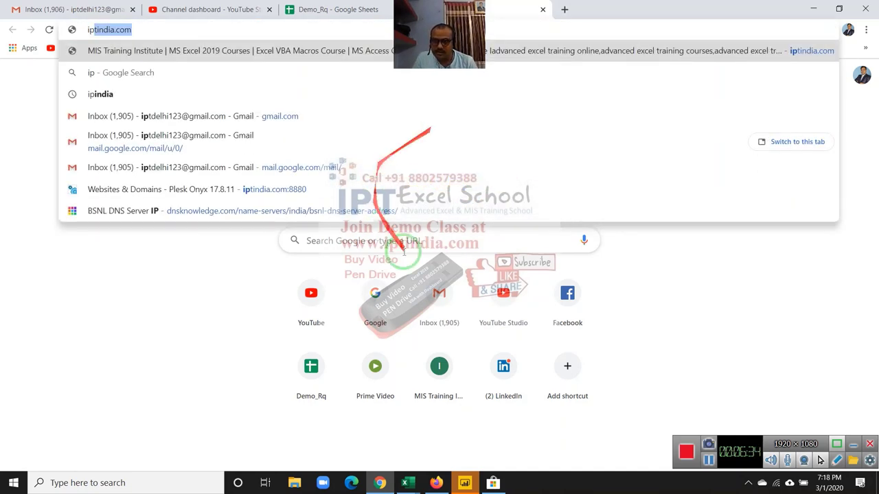
click(355, 195)
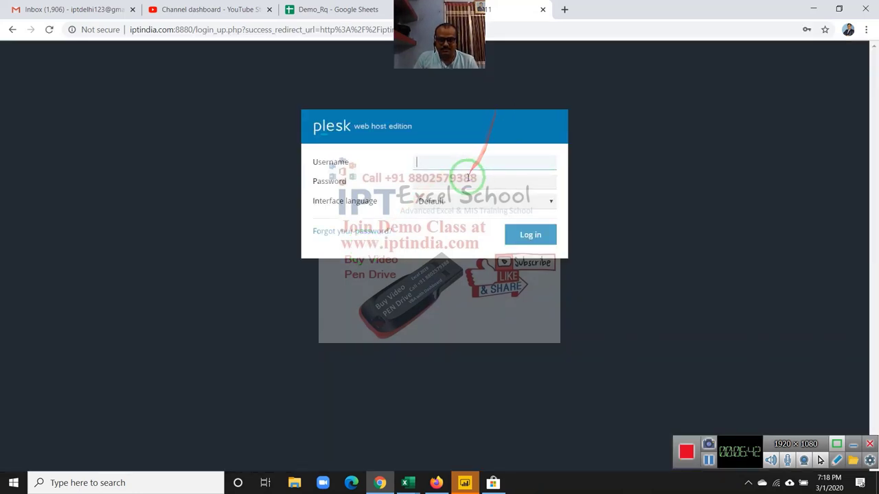
Step: Log in to Plesk with the saved credentials, then bring Power BI Desktop to the front
click(463, 163)
click(464, 178)
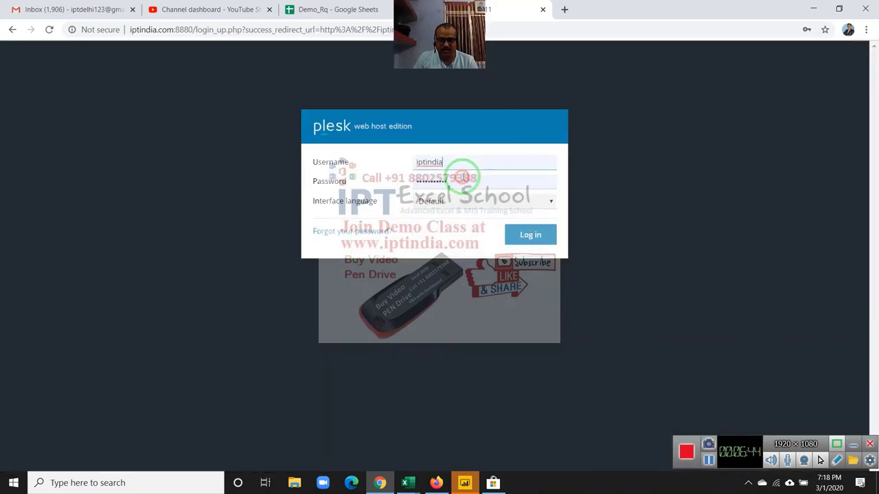
click(517, 235)
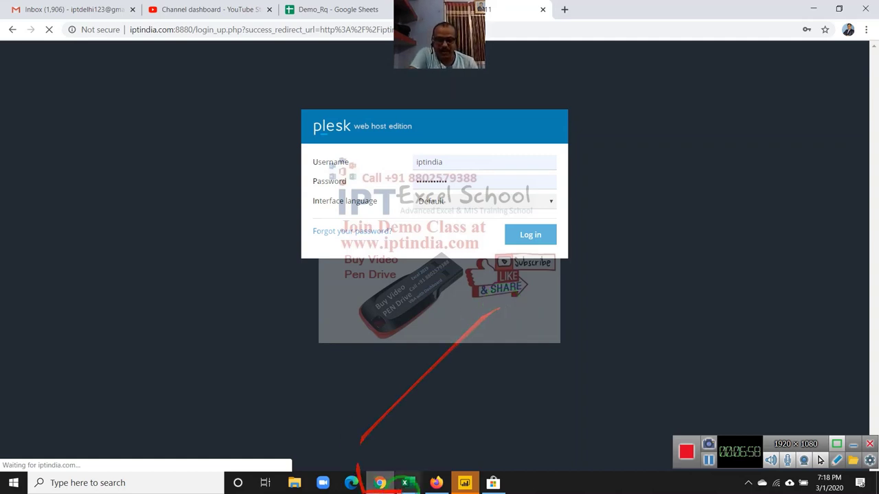
click(464, 483)
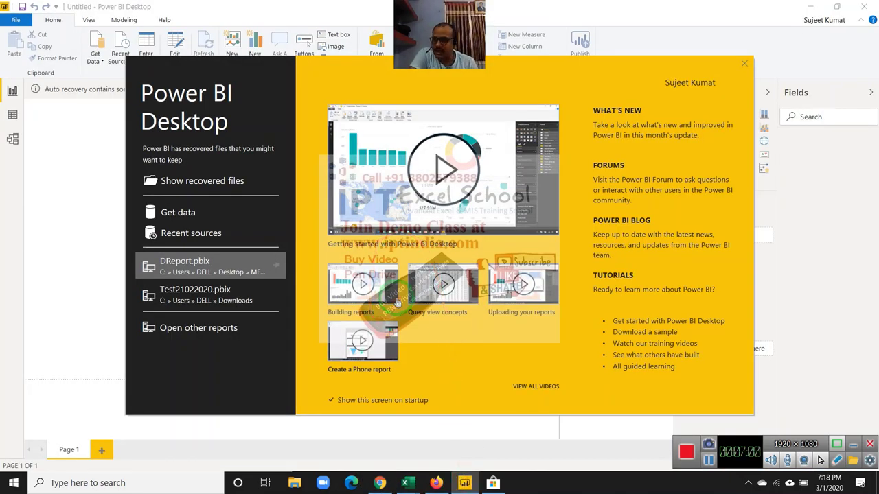
Step: Bring the Microsoft Store's Power BI Desktop listing in front of Power BI Desktop
click(471, 485)
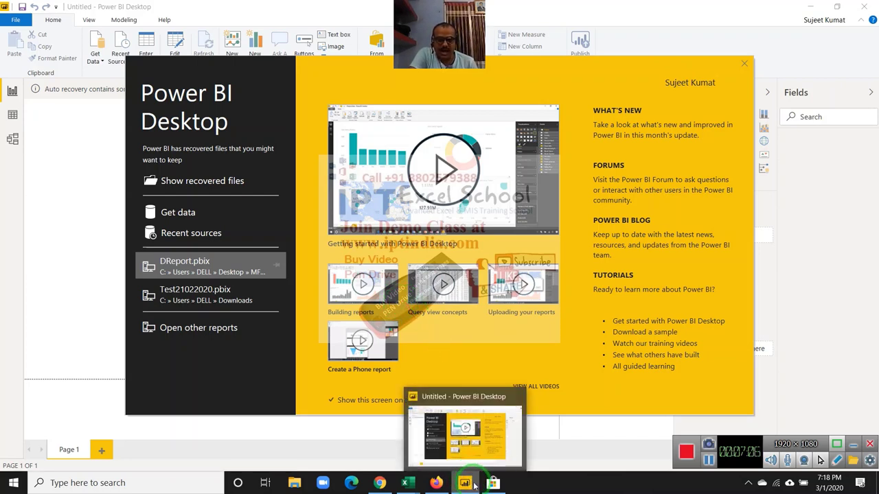
click(495, 484)
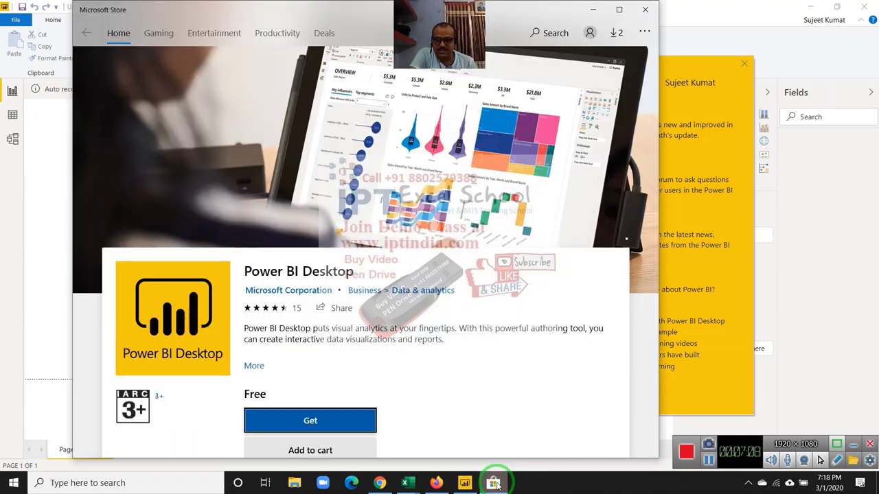
Step: Get the free Power BI Desktop app from its Microsoft Store page
scroll(352, 374, down, 4)
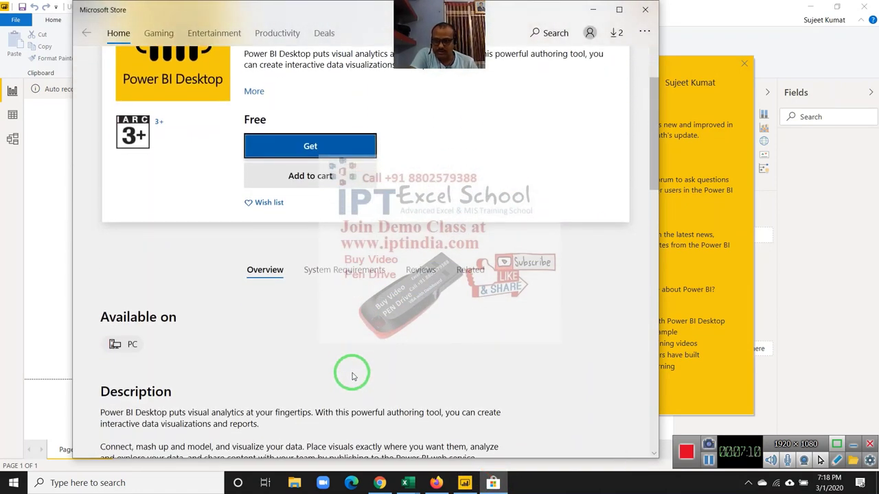
scroll(352, 375, up, 3)
click(351, 358)
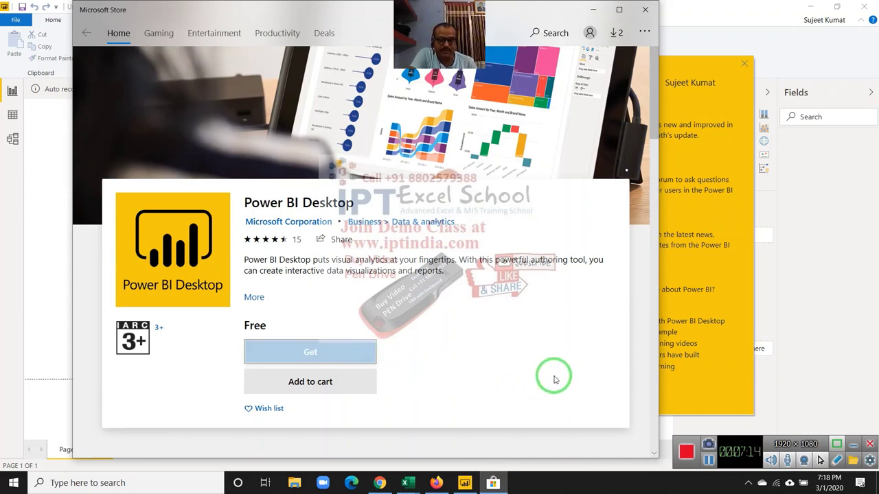
Step: Check the download, then minimize the Store to reveal the Power BI Desktop start screen
click(59, 345)
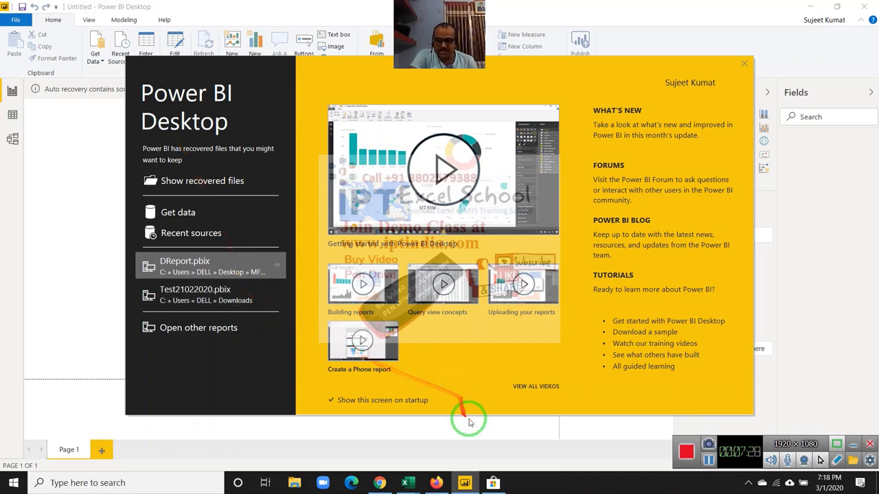
click(493, 484)
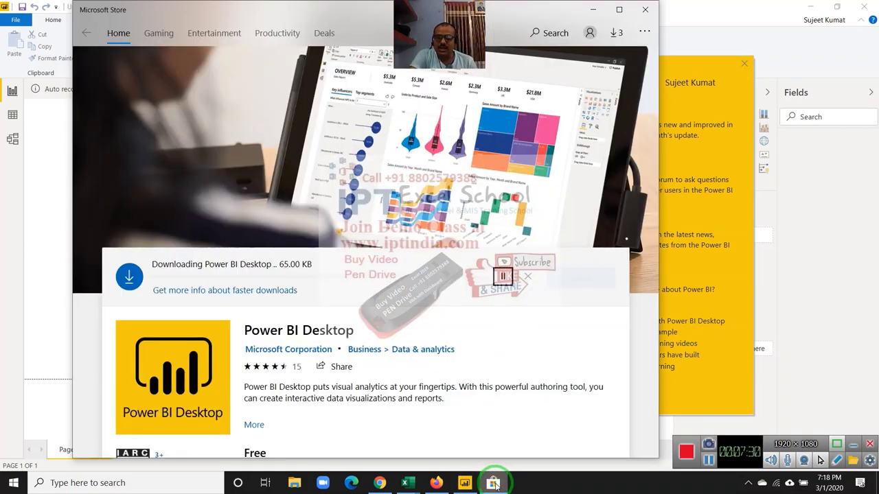
click(494, 484)
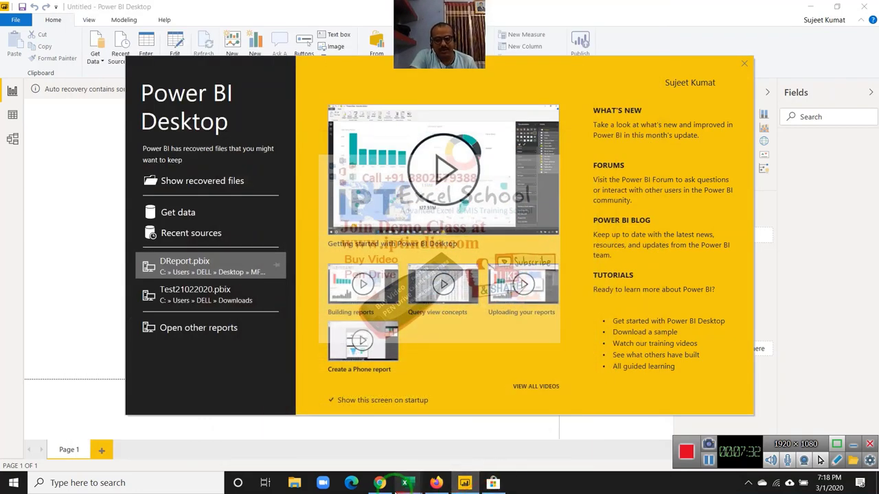
mouse_move(389, 484)
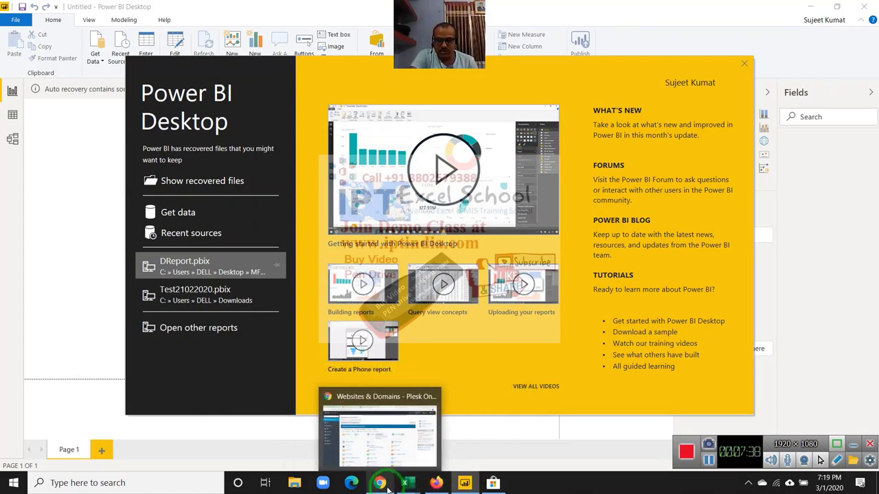
Step: Switch to the Plesk panel in Chrome and open Mail to list the domain's two email accounts
click(388, 486)
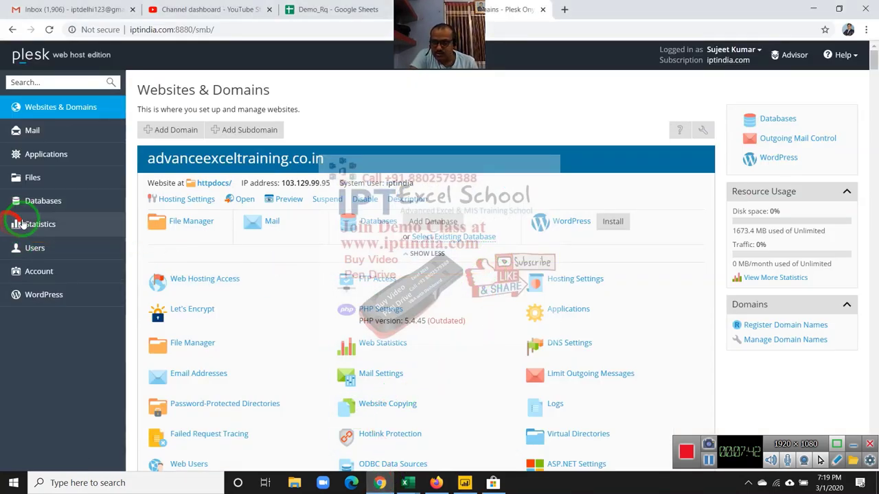
click(37, 138)
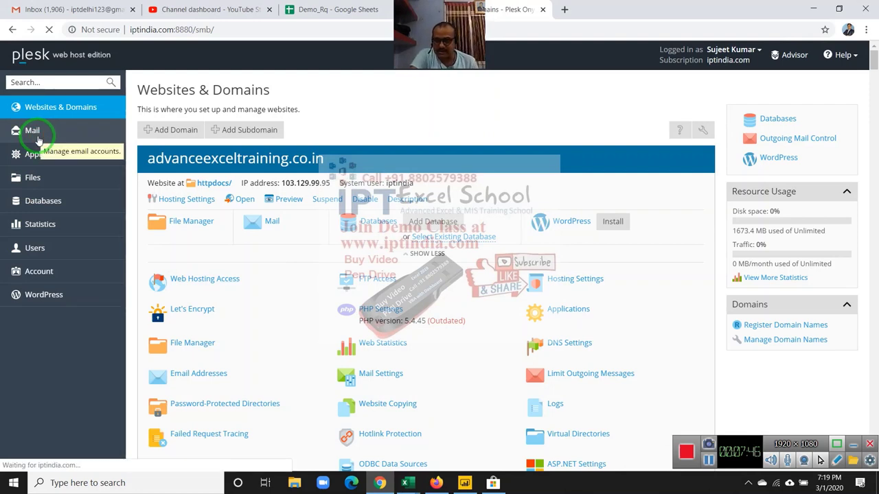
drag(386, 196, 544, 282)
key(Escape)
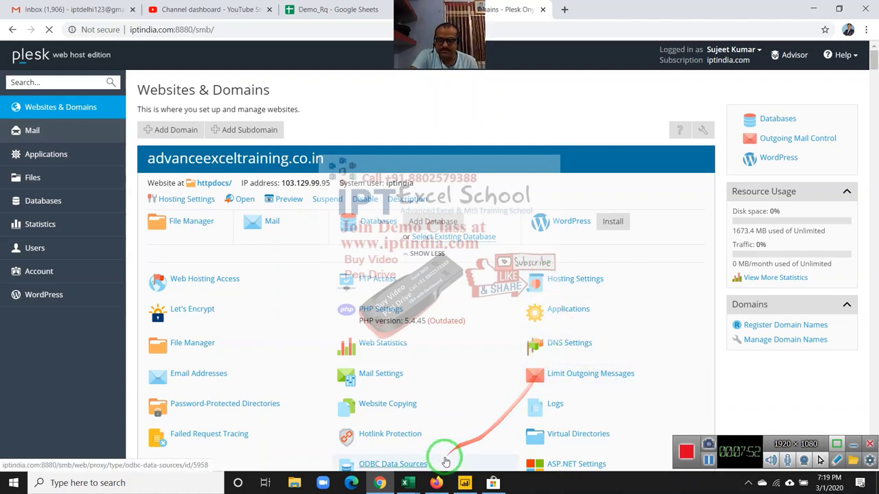
drag(415, 419, 342, 180)
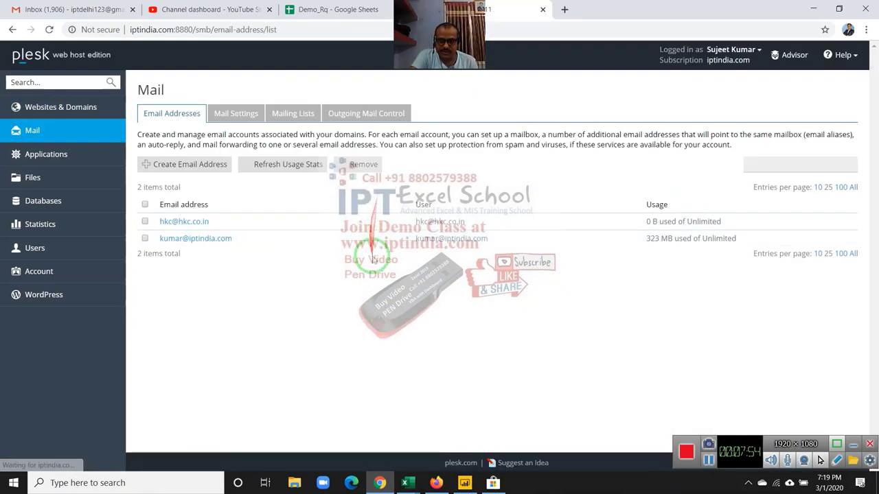
drag(683, 432, 231, 250)
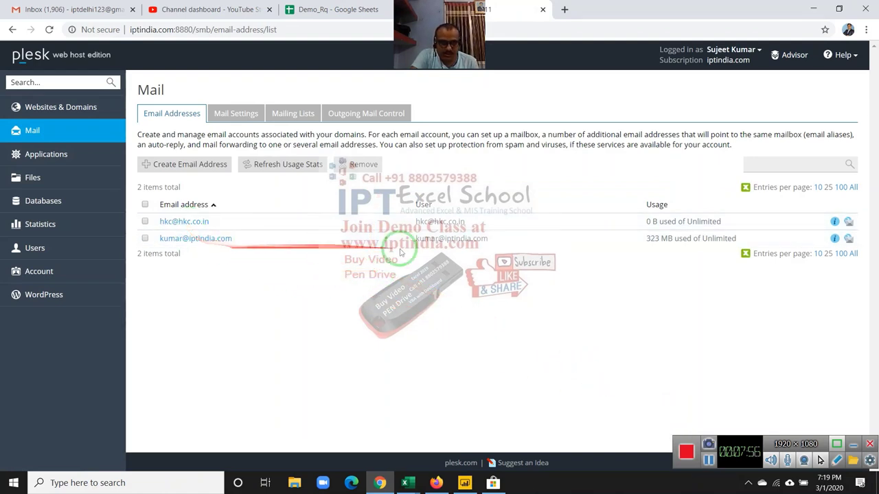
mouse_move(625, 257)
mouse_down()
mouse_move(431, 253)
mouse_move(254, 221)
mouse_up()
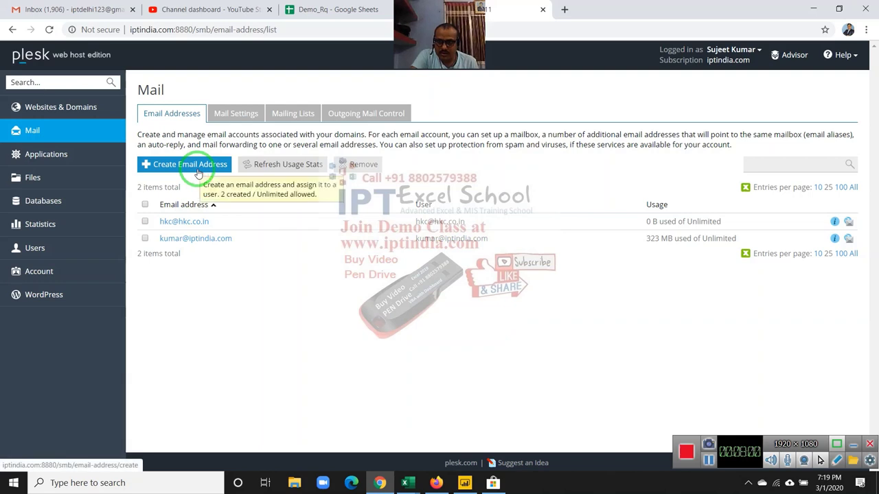
Step: Start a new email address and replace the old mailbox name with the new one
click(195, 170)
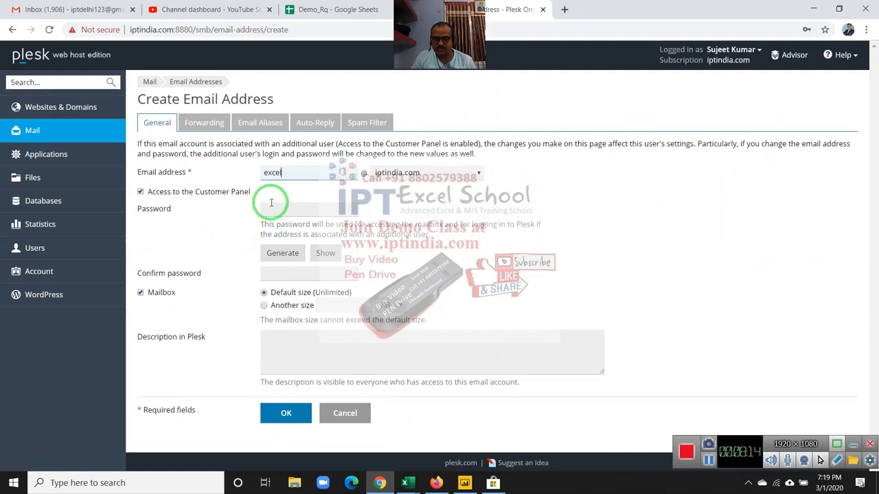
key(BackSpace)
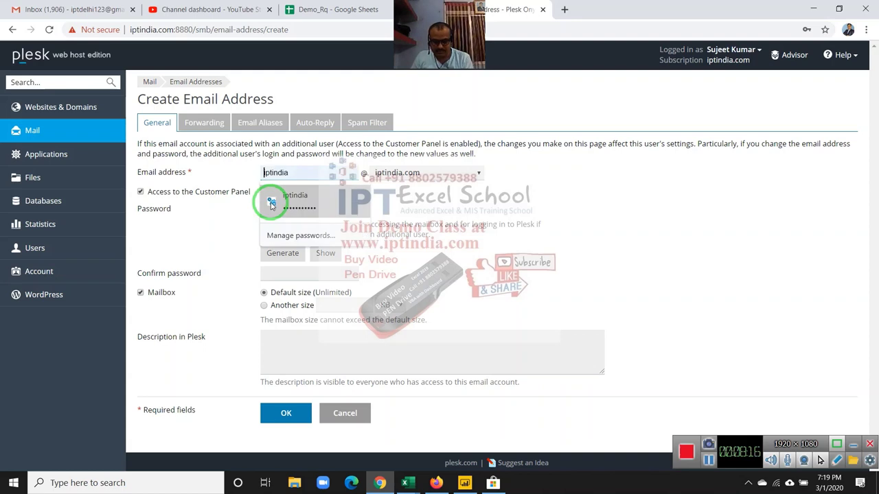
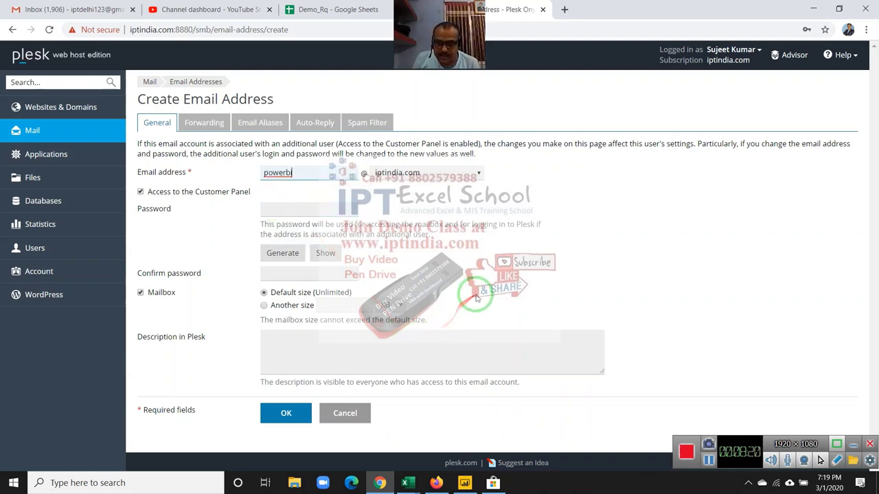
Step: Enter a very strong password for the new mailbox, retyping it until accepted
click(276, 217)
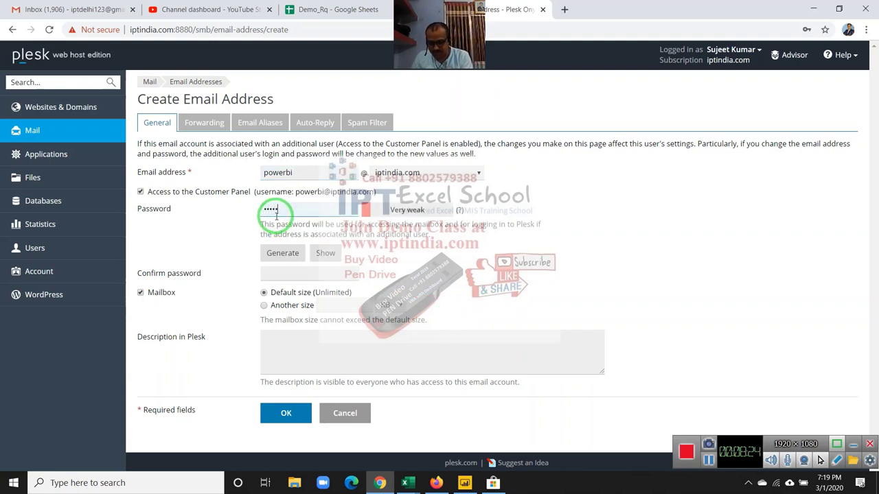
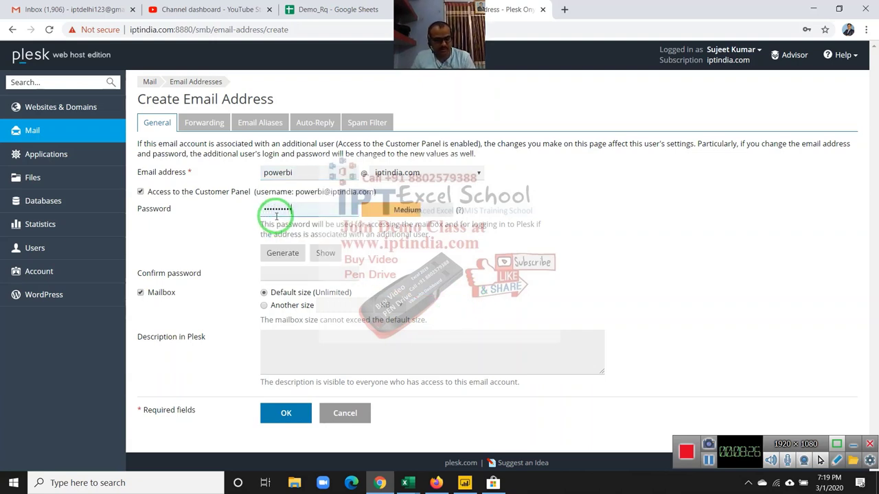
click(278, 272)
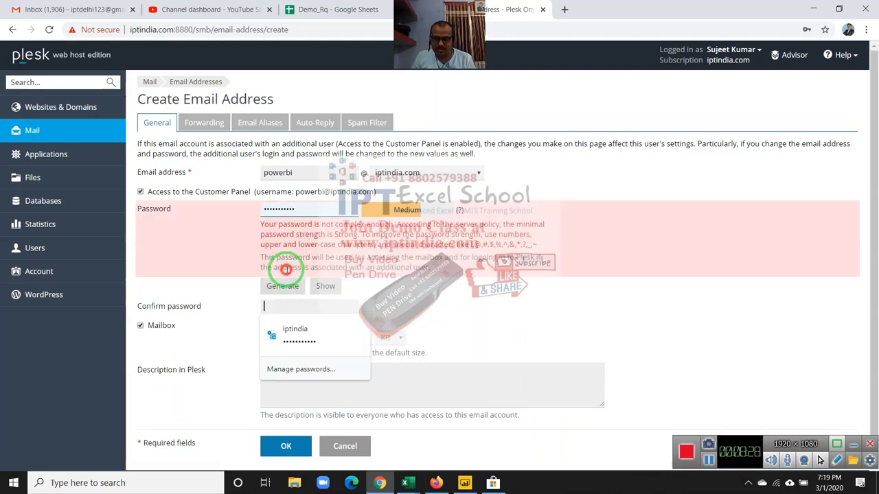
click(310, 211)
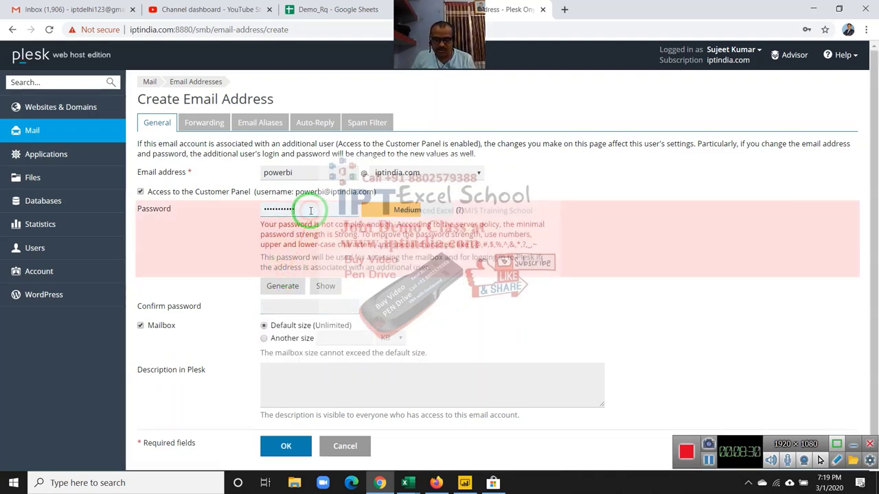
drag(310, 211, 230, 212)
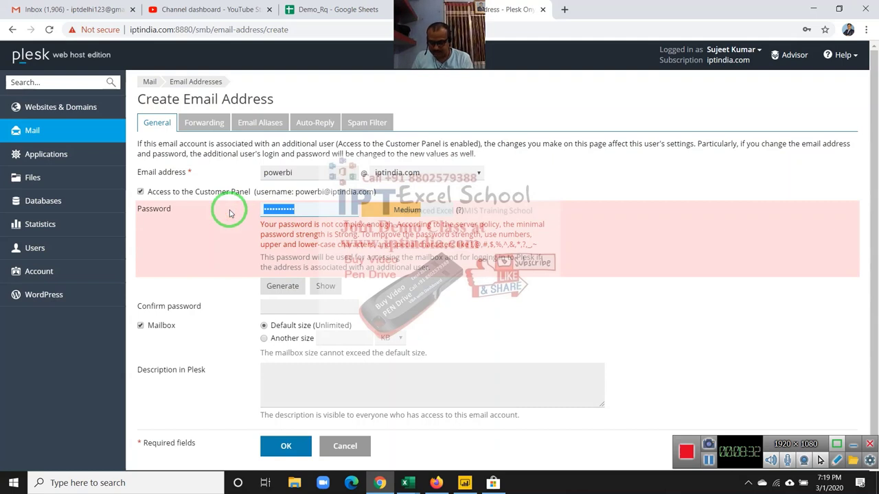
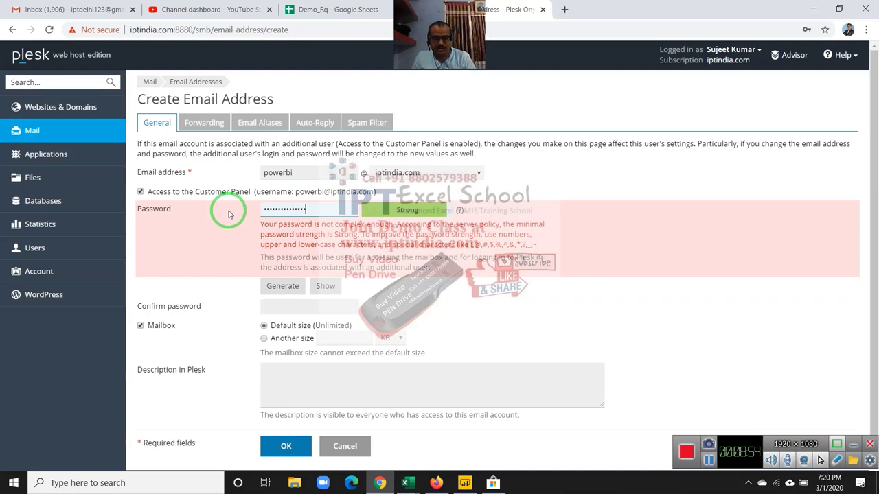
click(270, 310)
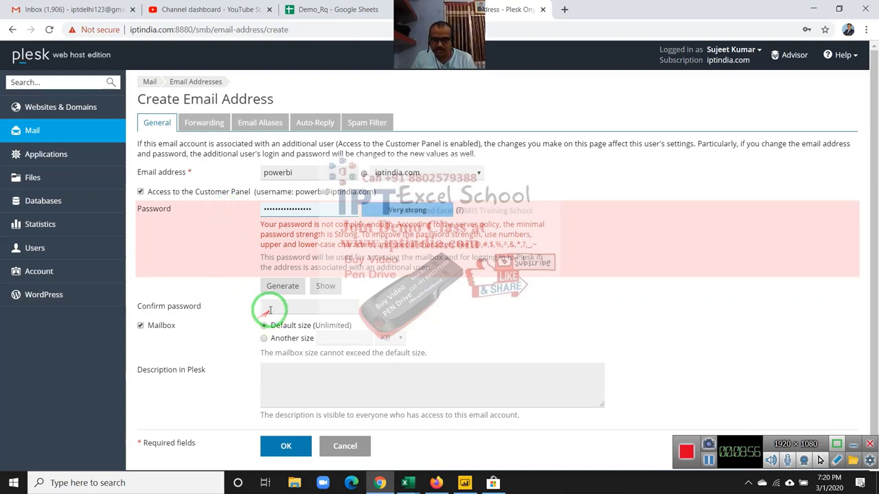
Step: Fill in the Confirm password field with the matching password
click(281, 270)
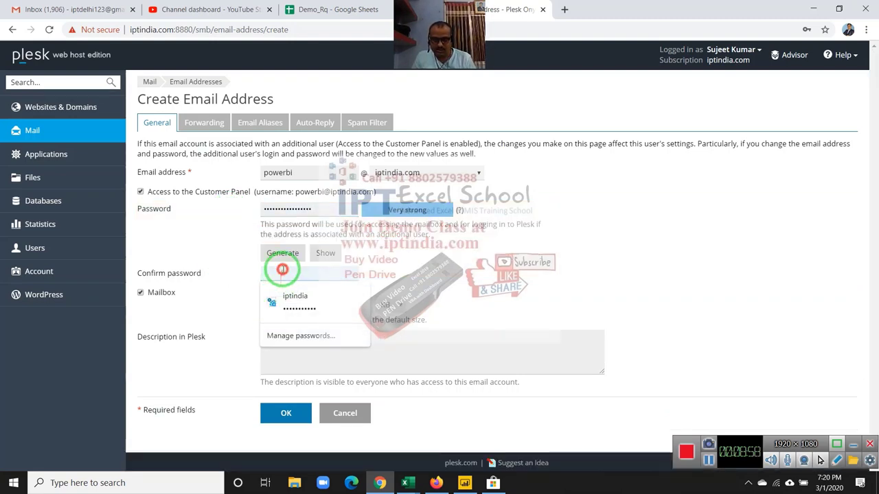
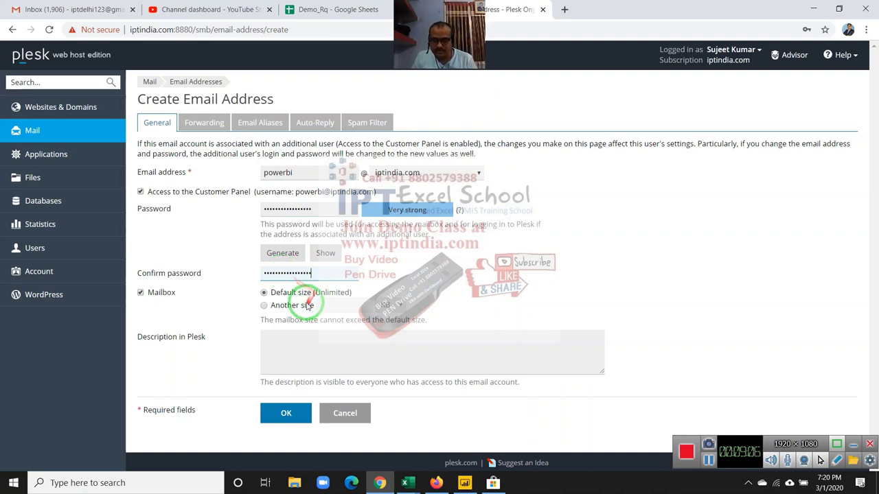
click(233, 314)
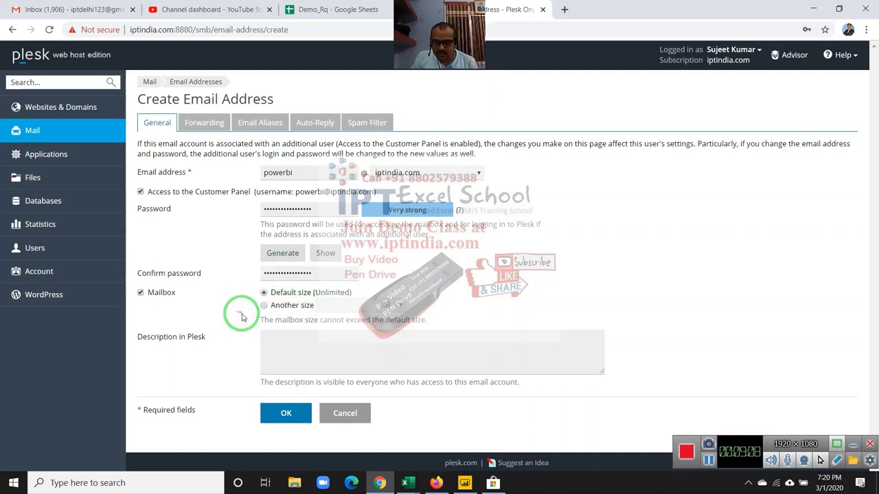
Step: Submit the new mail account, and open the webmail.iptindia.com Horde login in a new tab
click(297, 411)
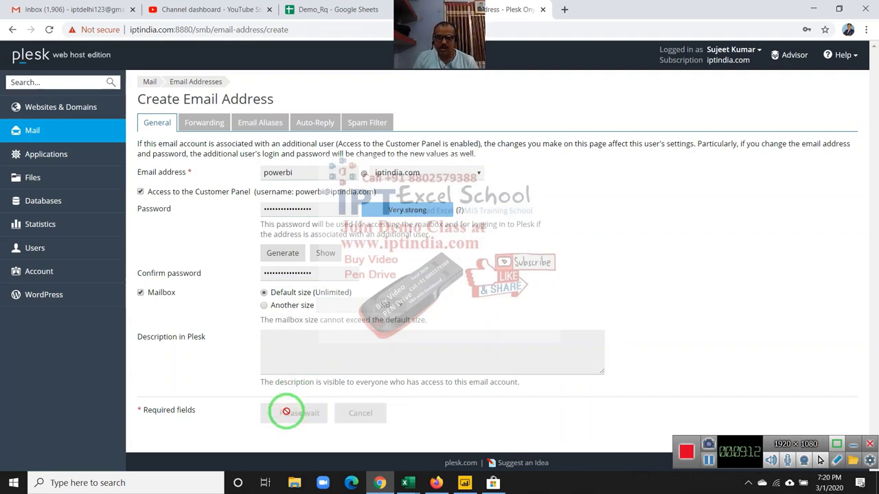
click(564, 9)
text(ma)
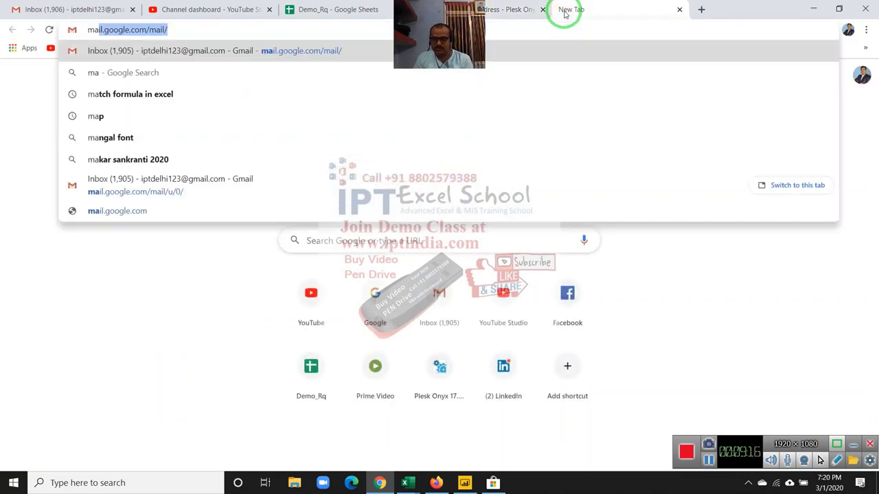
text(il)
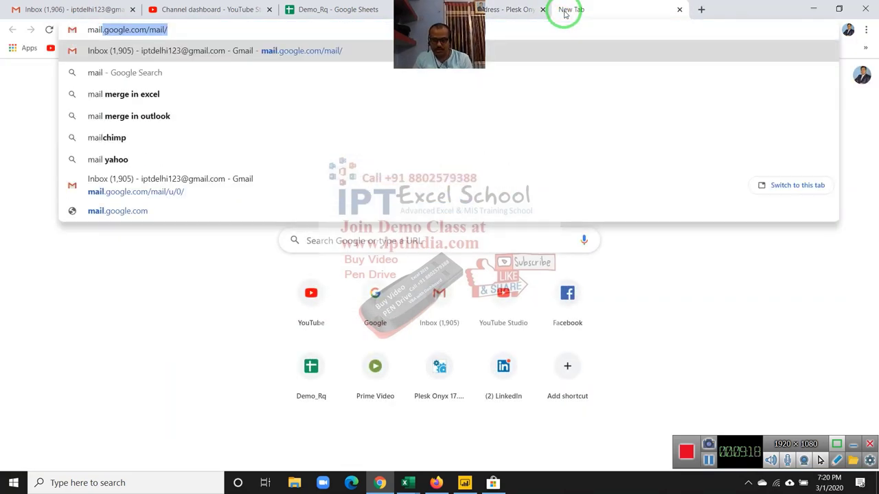
key(BackSpace)
key(BackSpace)
key(BackSpace)
key(BackSpace)
key(BackSpace)
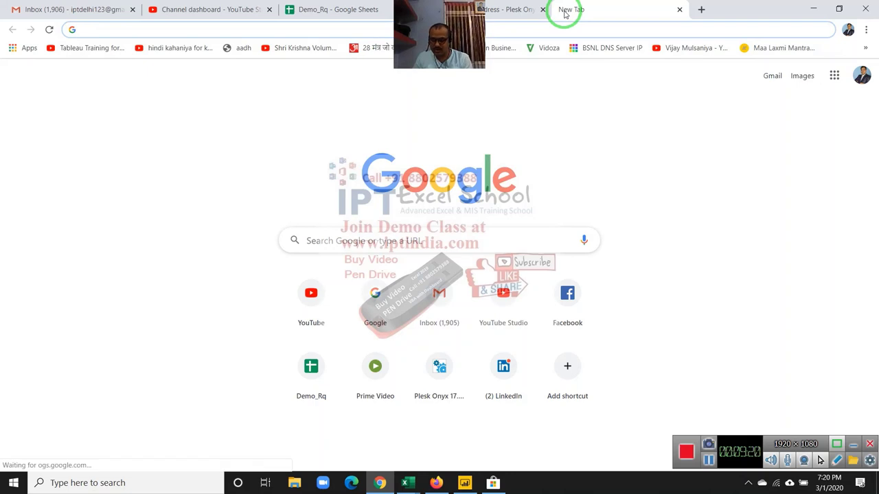
text(we)
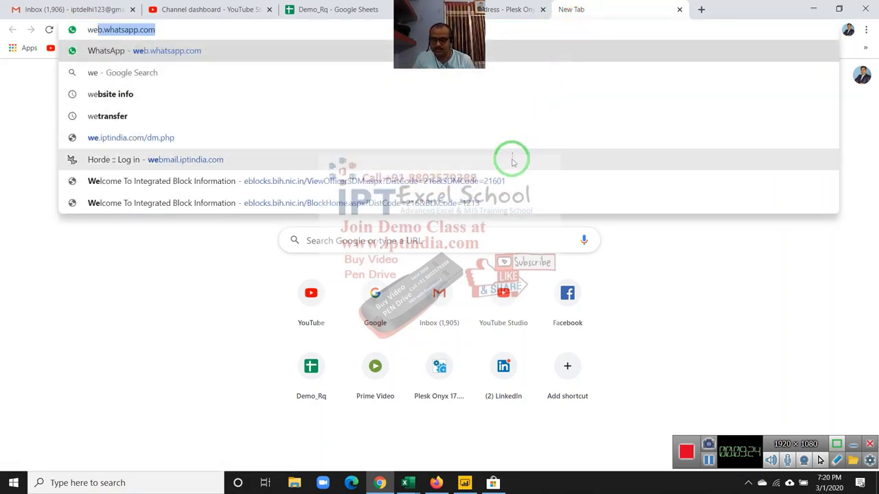
click(511, 162)
click(508, 9)
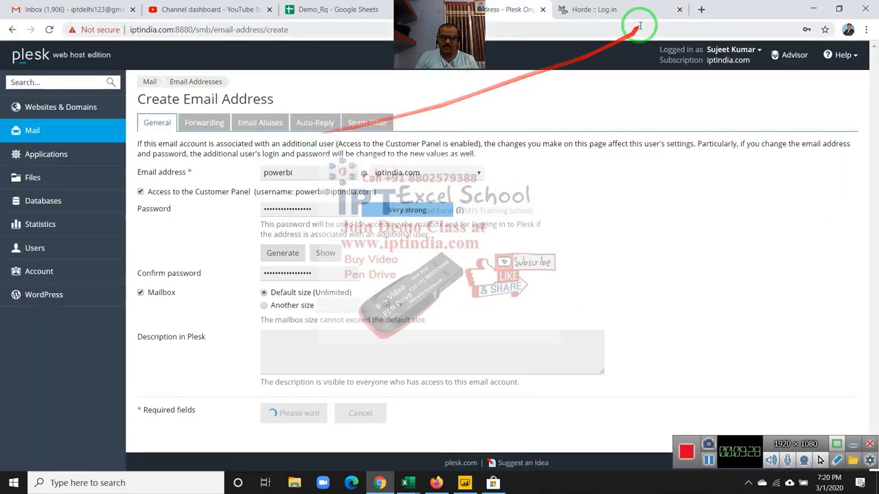
Step: Log in to Horde webmail with the new mailbox's credentials and close the ad tab
click(596, 11)
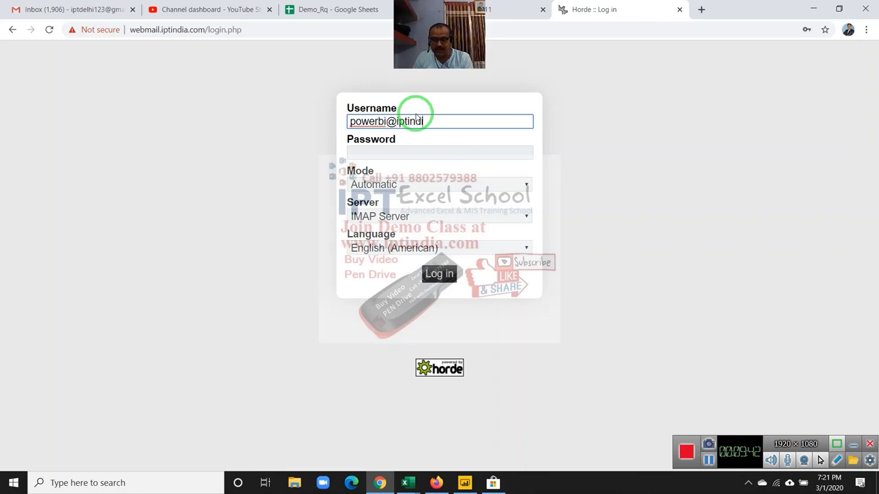
key(Tab)
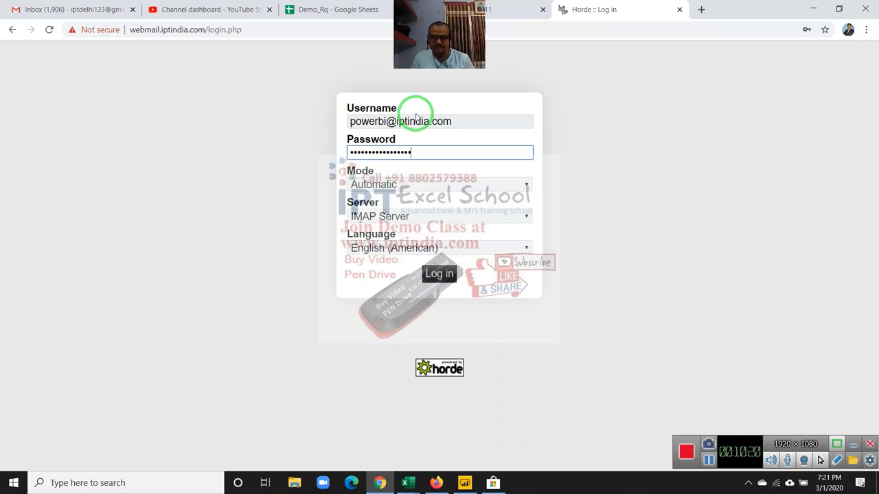
click(439, 275)
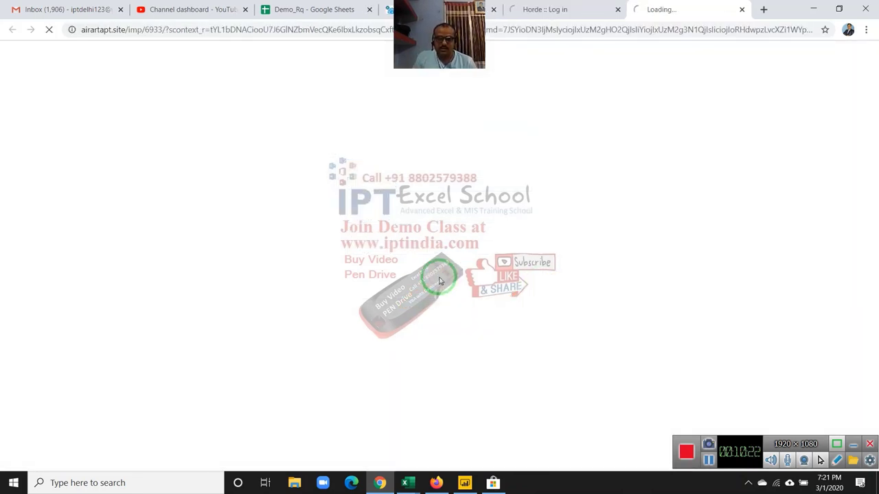
click(740, 9)
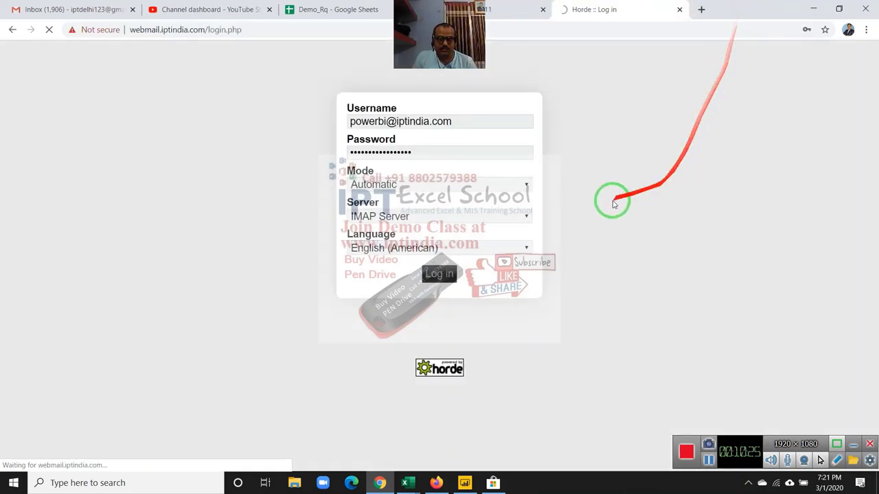
Step: Check the Plesk mail account list, then bring Firefox's Microsoft sign-in page forward
click(528, 19)
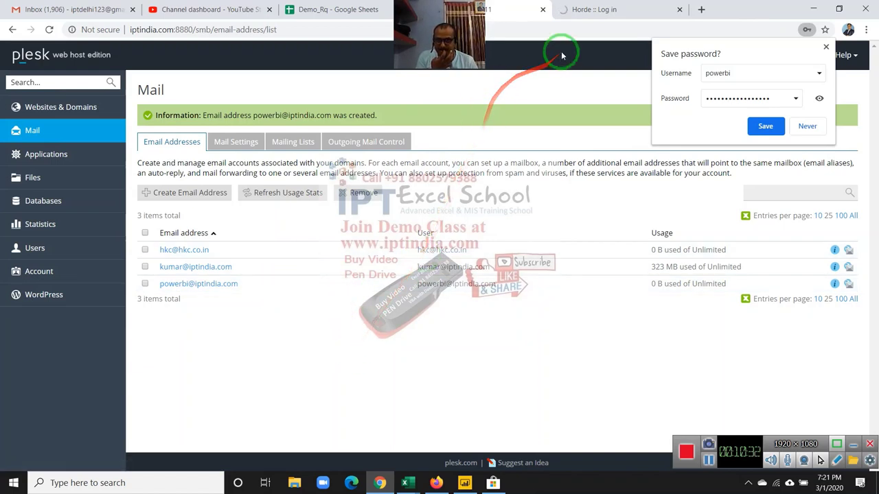
click(579, 19)
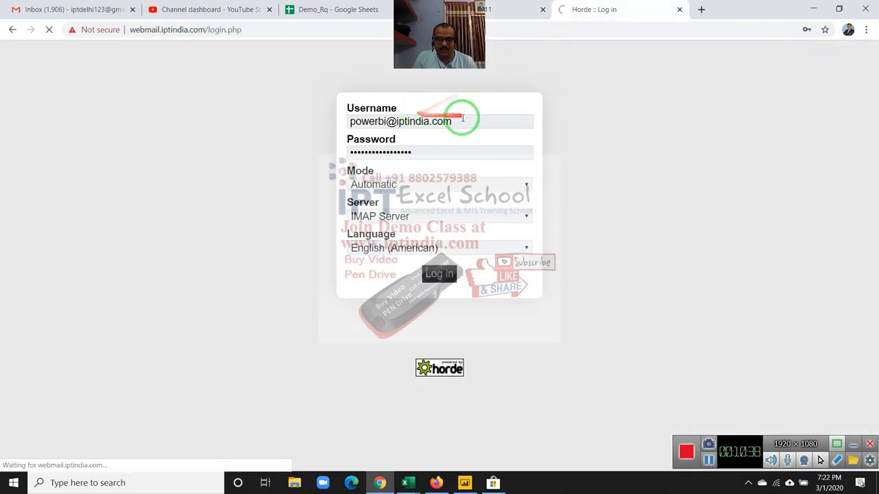
click(438, 484)
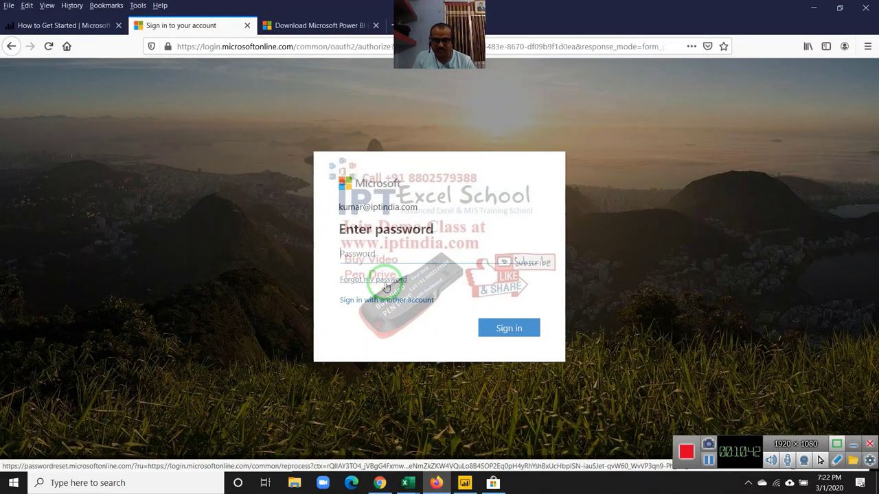
Step: Start the Power BI Pro free trial sign-up from the Power BI getting-started page
click(309, 38)
click(300, 26)
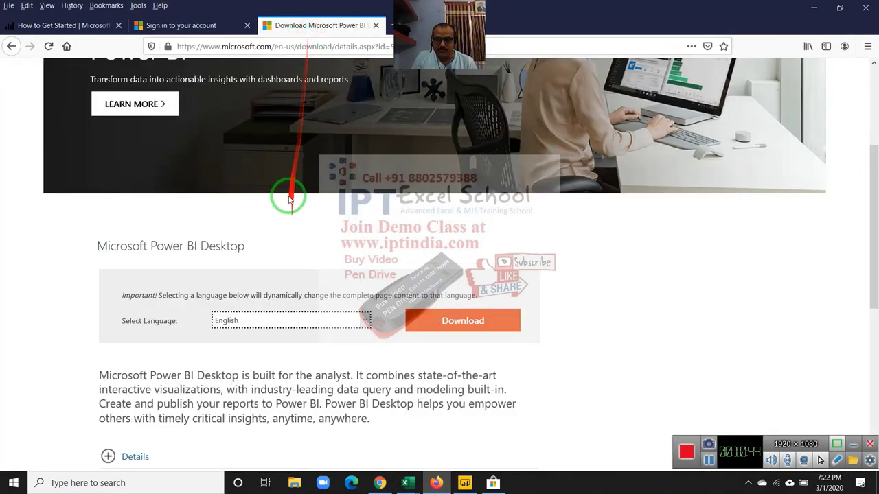
click(161, 29)
click(72, 29)
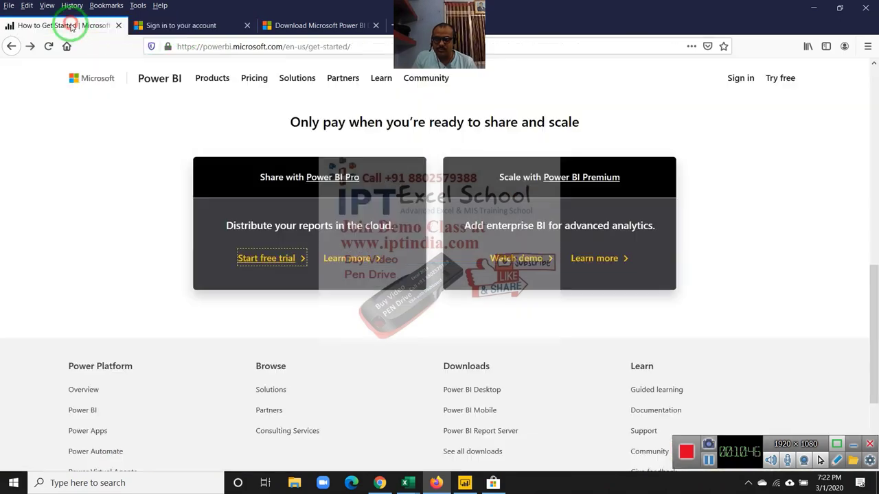
click(296, 268)
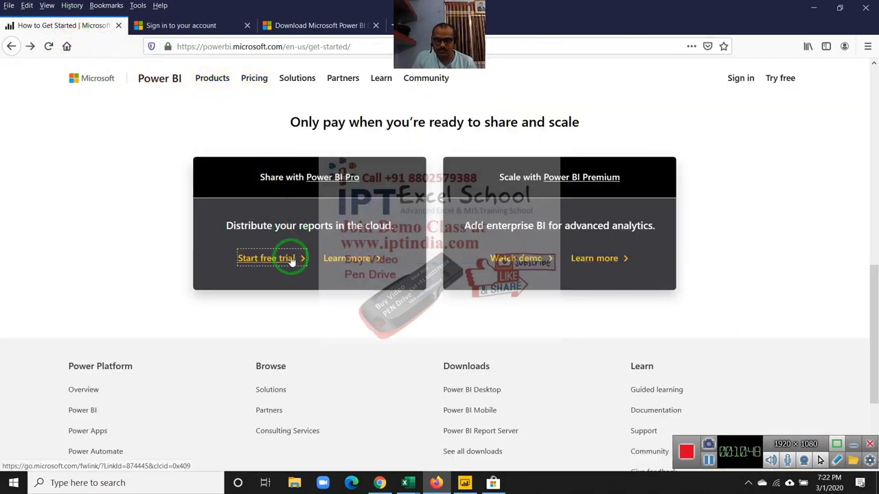
click(287, 263)
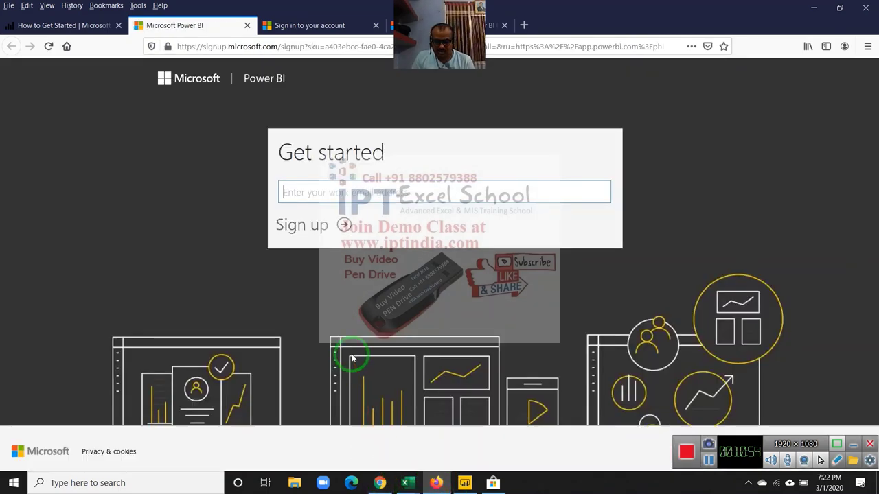
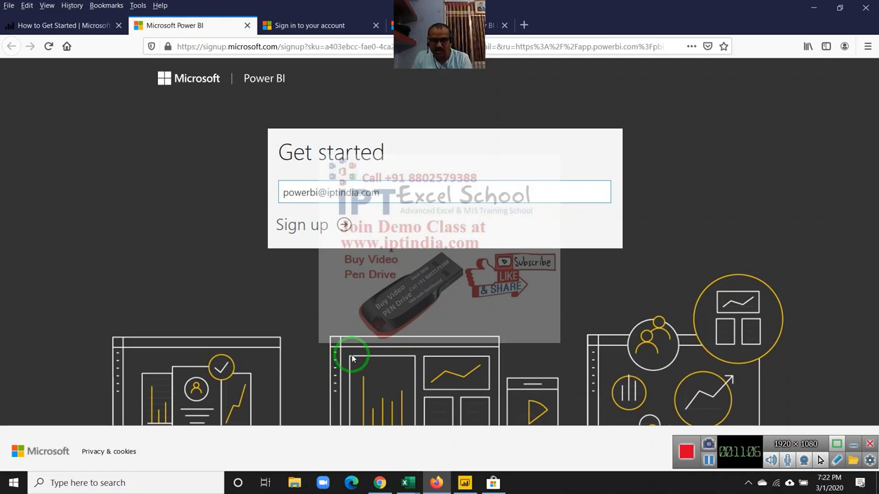
Step: Submit the work email address and confirm it was issued by the company
click(344, 225)
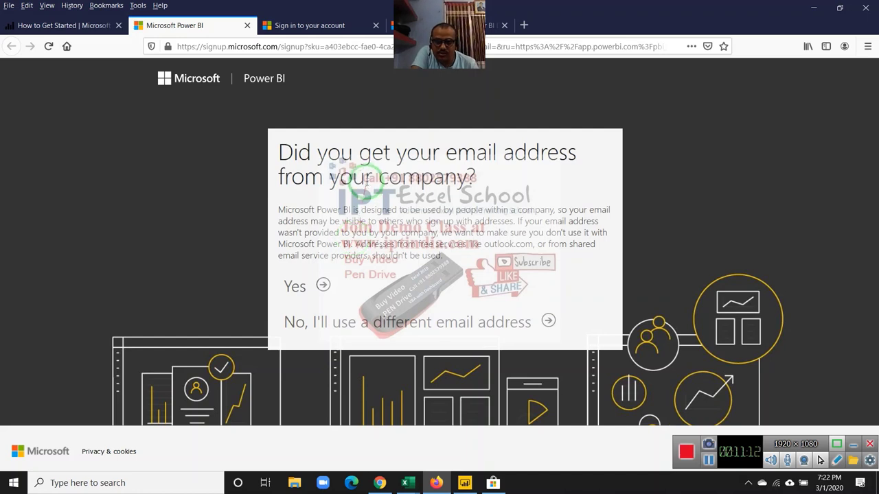
drag(505, 155, 364, 184)
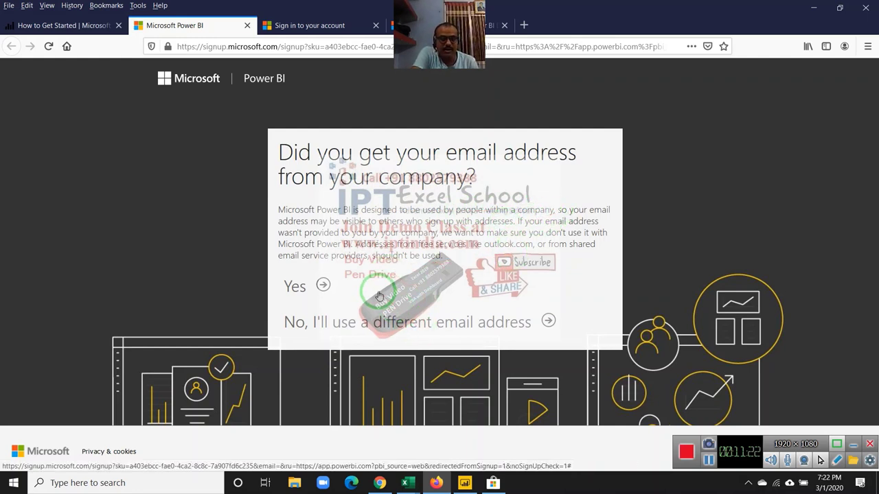
click(322, 285)
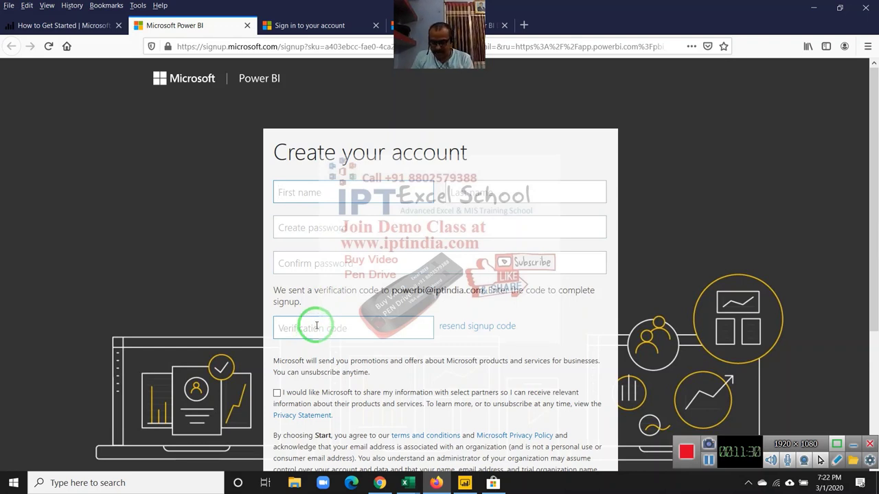
Step: Enter the user's first and last name, correcting a typo in the first name
key(Tab)
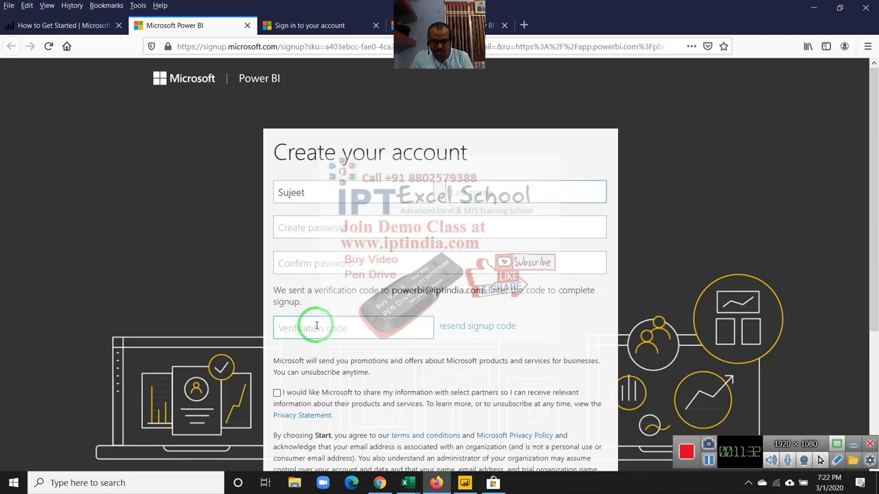
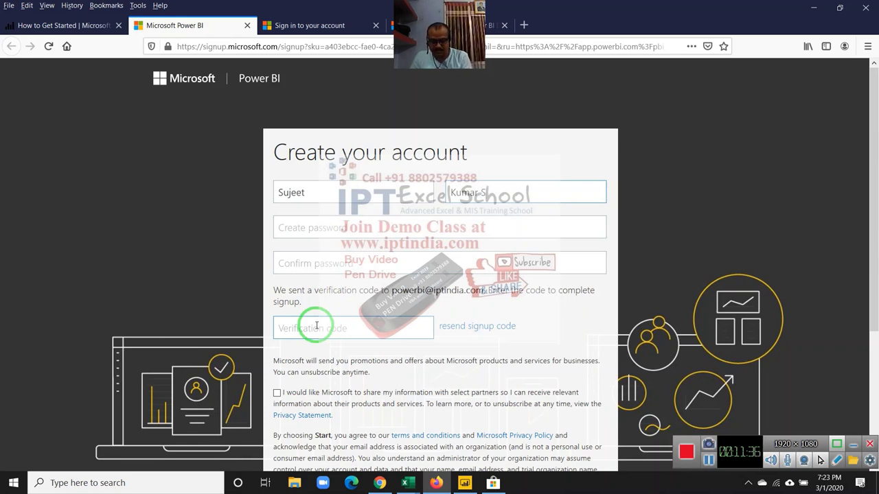
click(289, 192)
key(BackSpace)
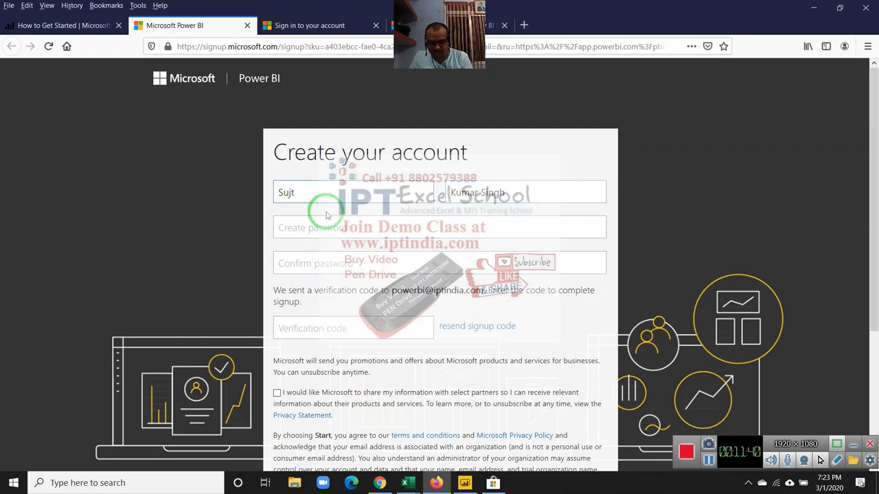
text(i)
Step: Type a new account password and its confirmation
click(338, 228)
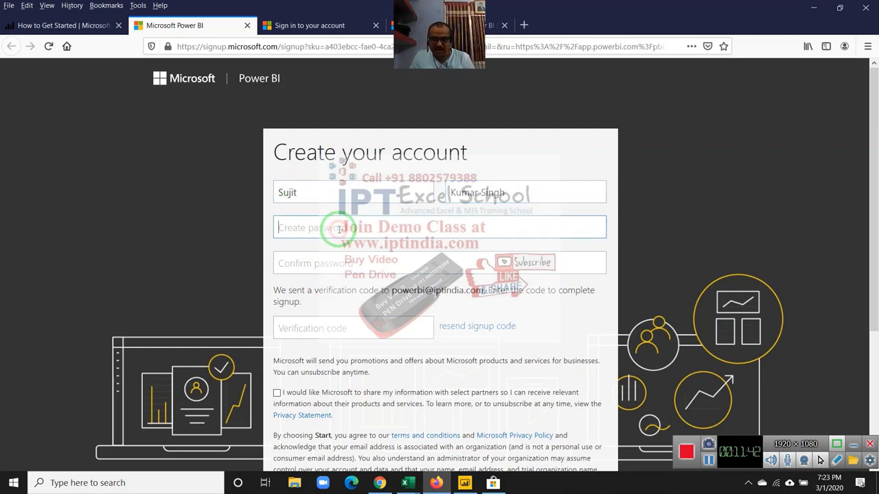
text(P)
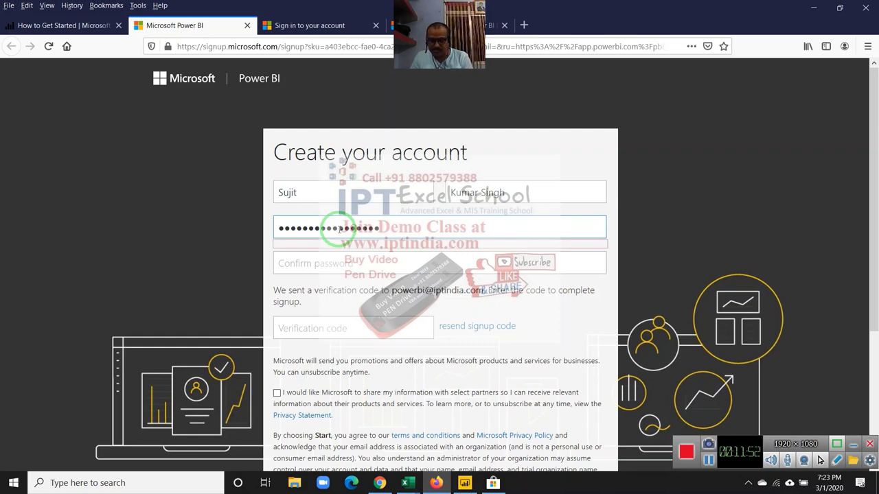
click(341, 261)
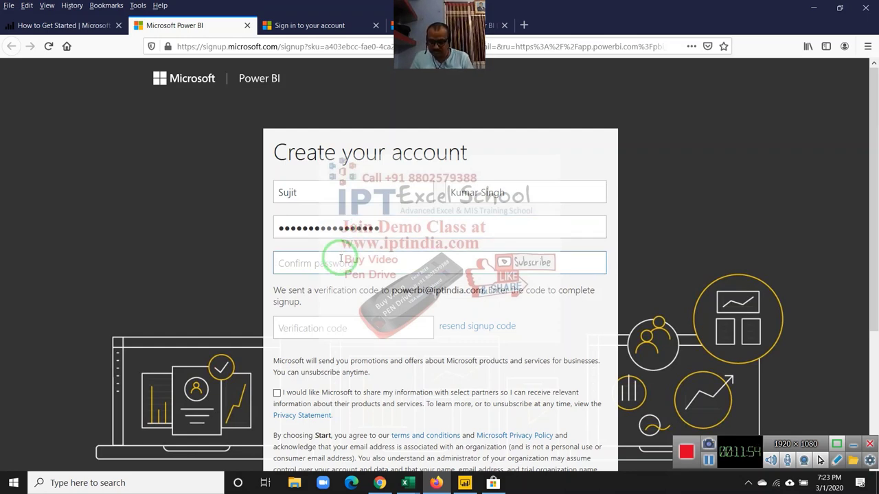
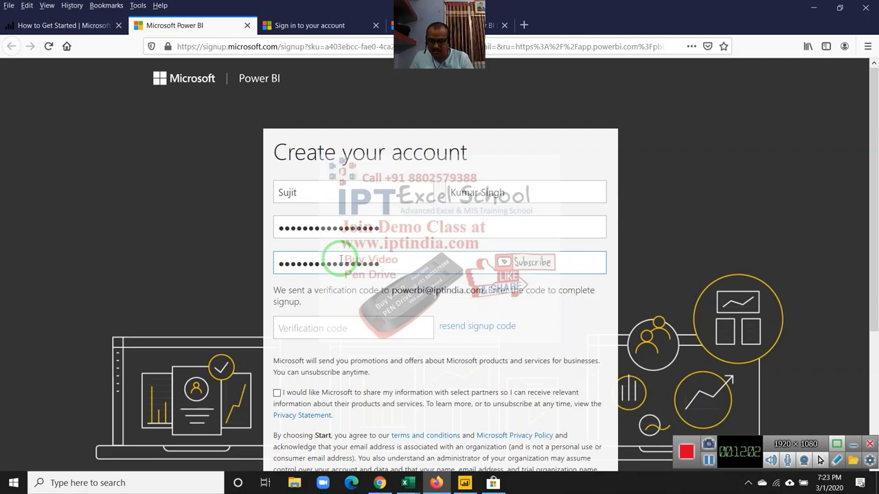
key(Tab)
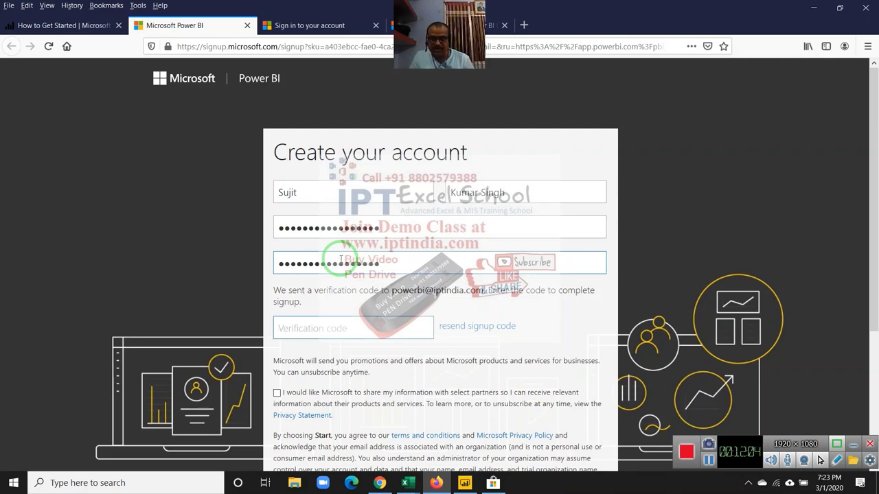
Step: Save the webmail login password in Chrome, close the advert tab, and open the mailbox
click(382, 483)
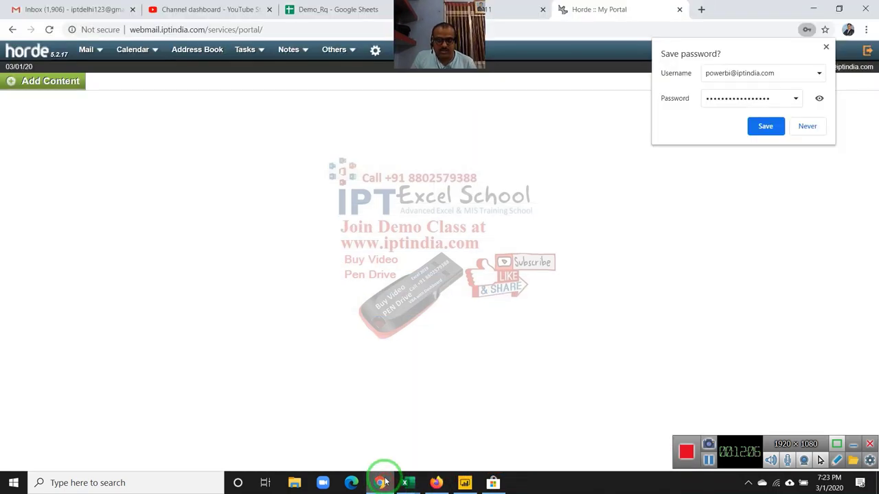
click(759, 133)
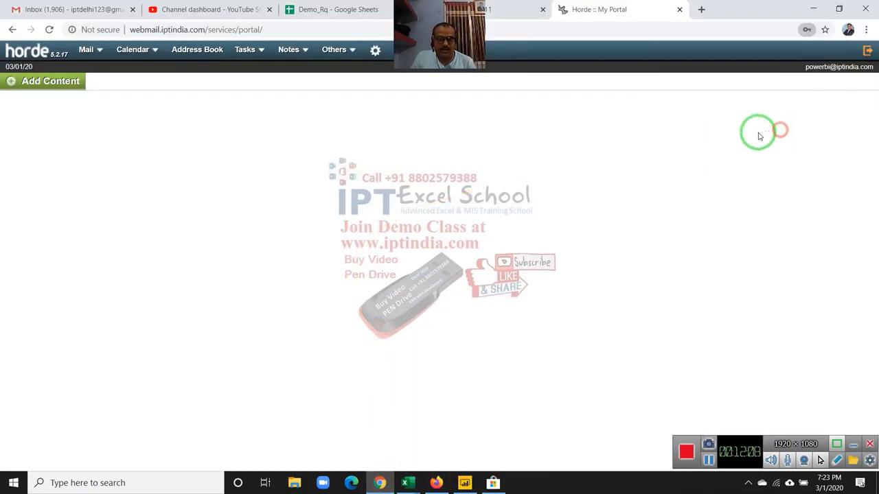
click(89, 54)
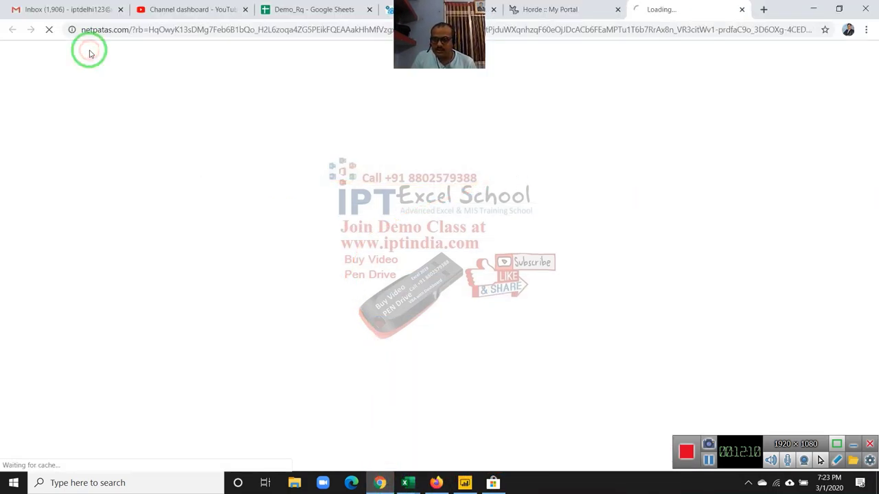
click(741, 9)
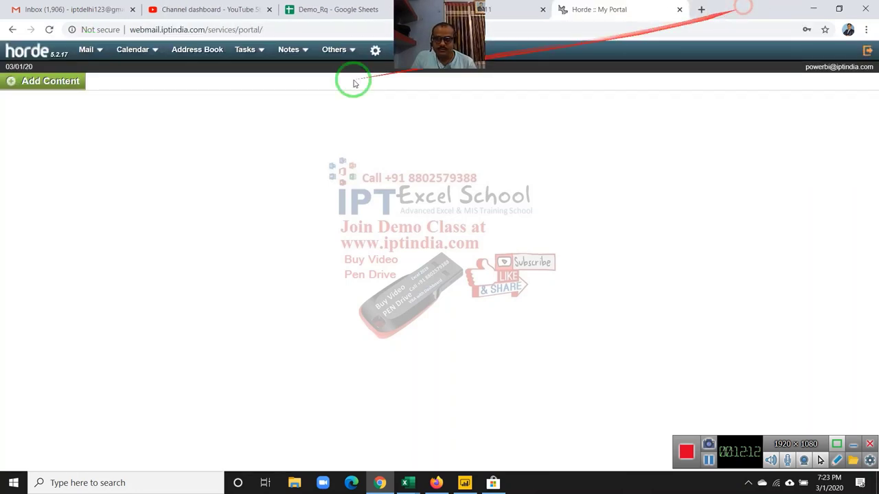
mouse_move(88, 52)
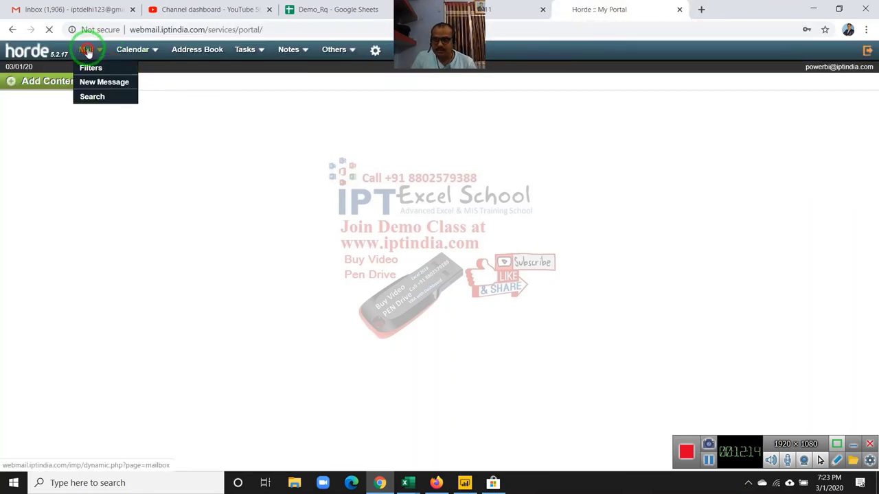
click(88, 51)
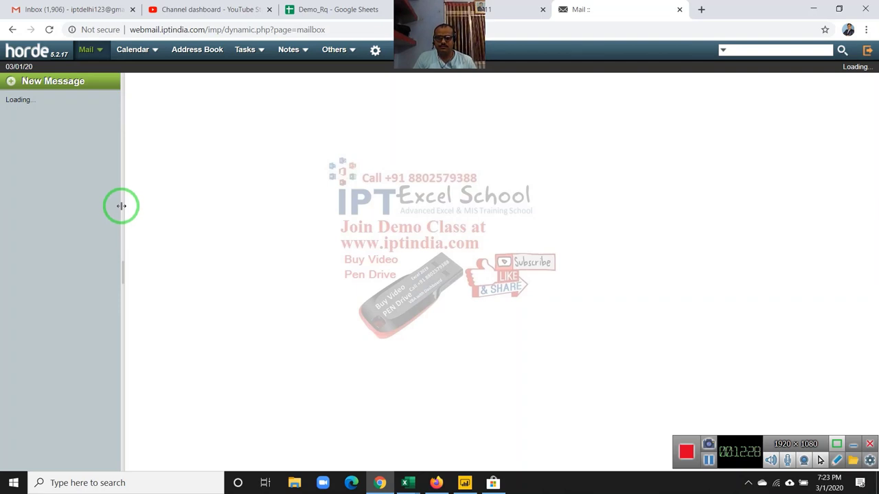
Step: Glance at the Power BI sign-up page, then return to the webmail Inbox
mouse_move(384, 483)
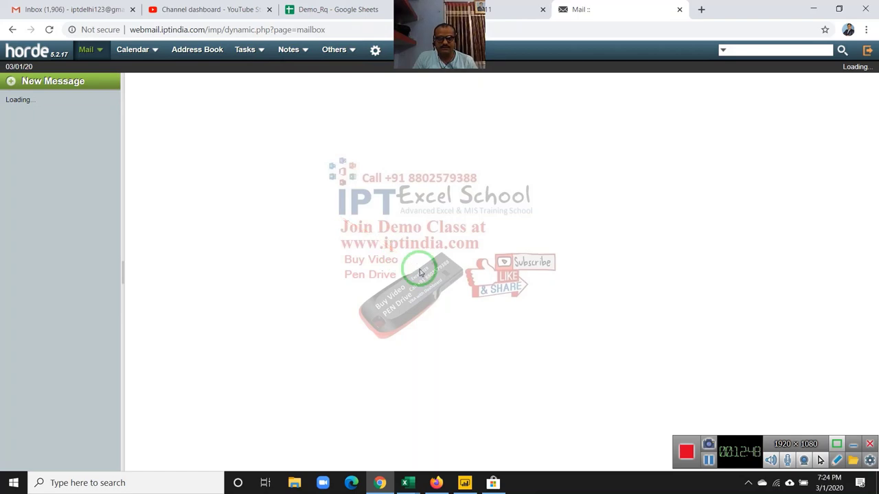
click(383, 485)
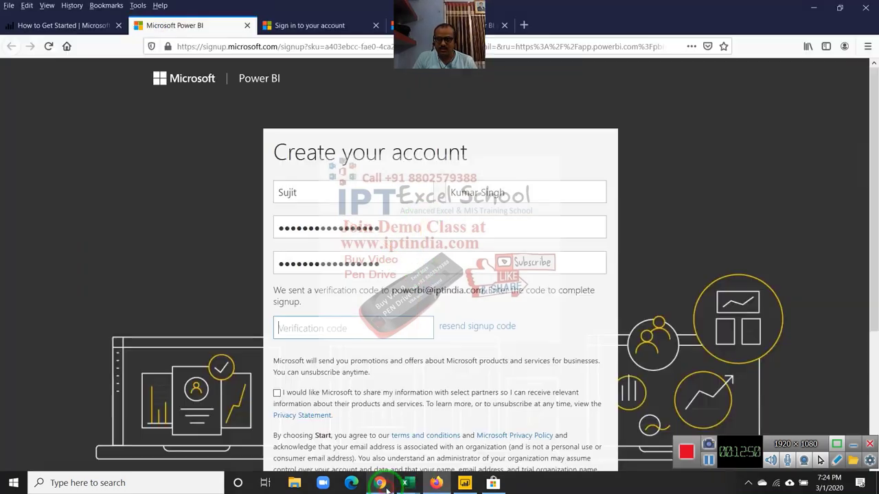
scroll(325, 392, down, 3)
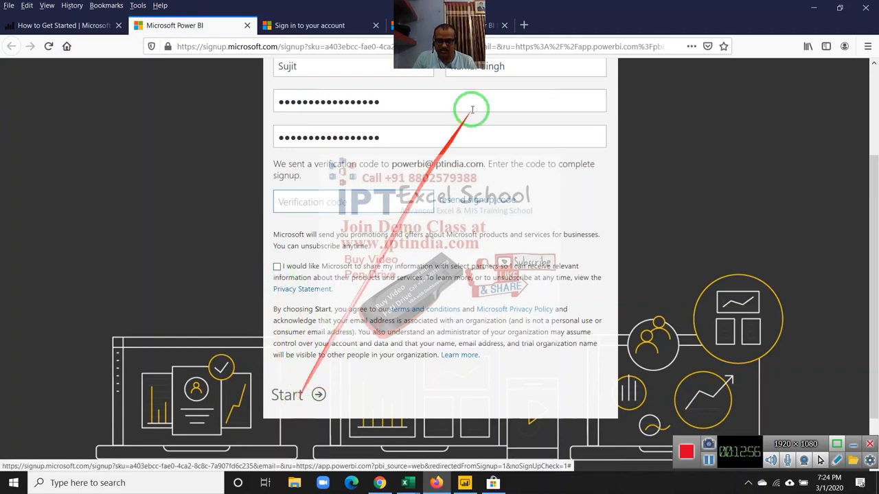
click(380, 482)
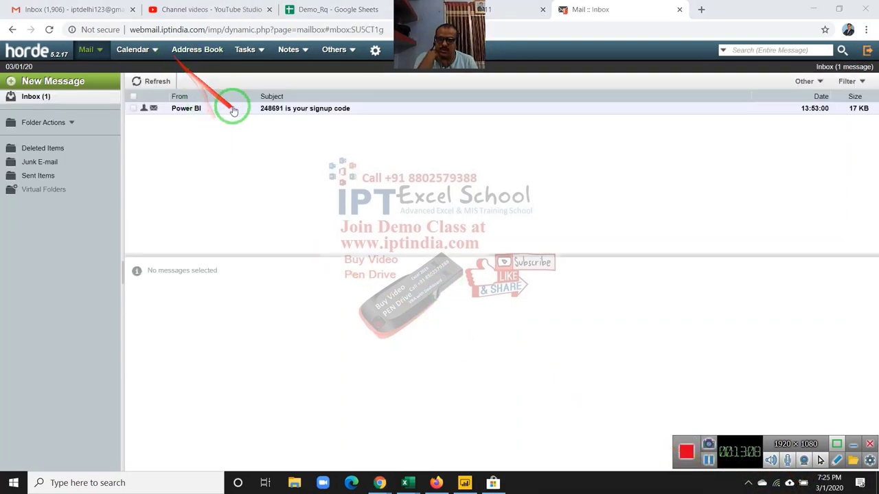
Step: Open the Power BI sign-up message in its own window to read the verification code
click(246, 113)
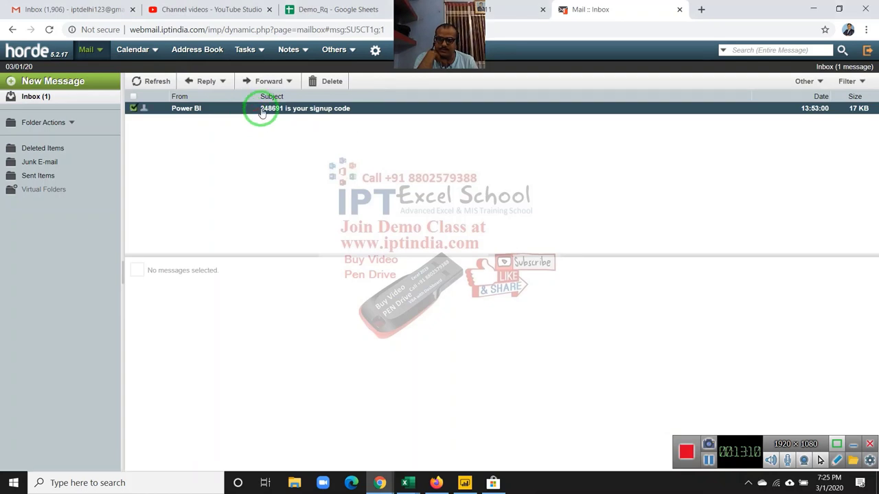
double_click(260, 113)
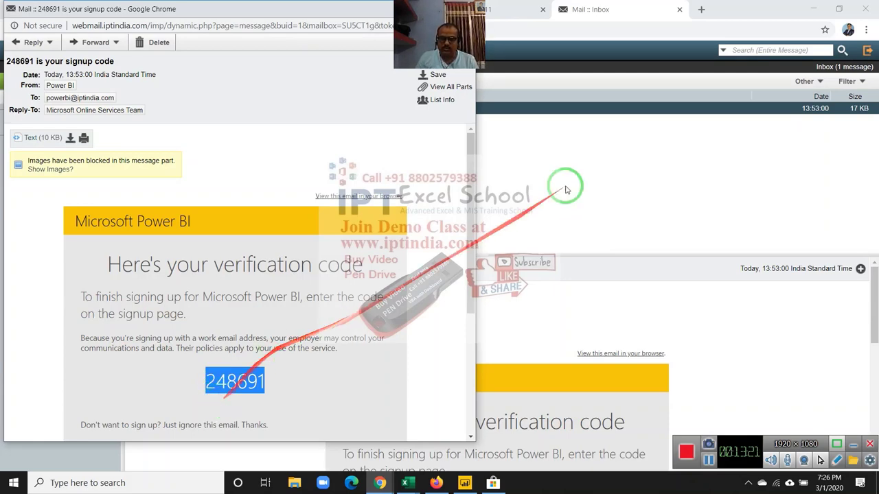
Step: Submit the signup with the emailed verification code and save the new login in Firefox
click(444, 476)
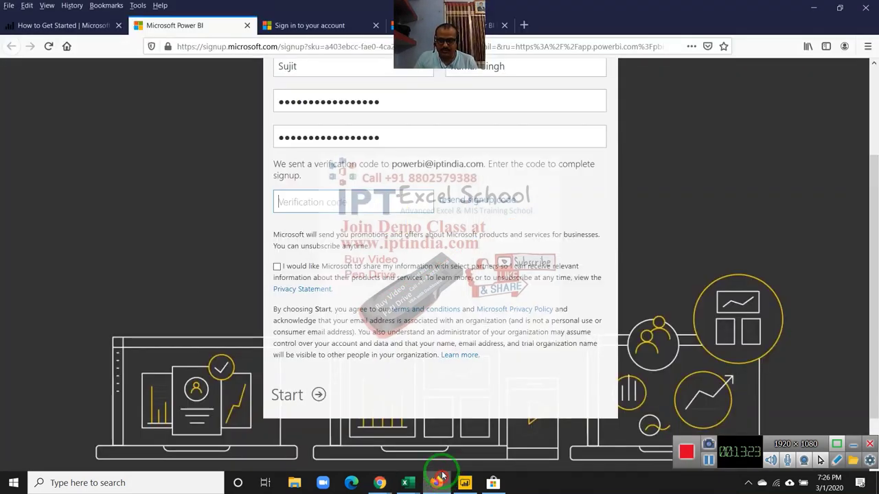
click(334, 212)
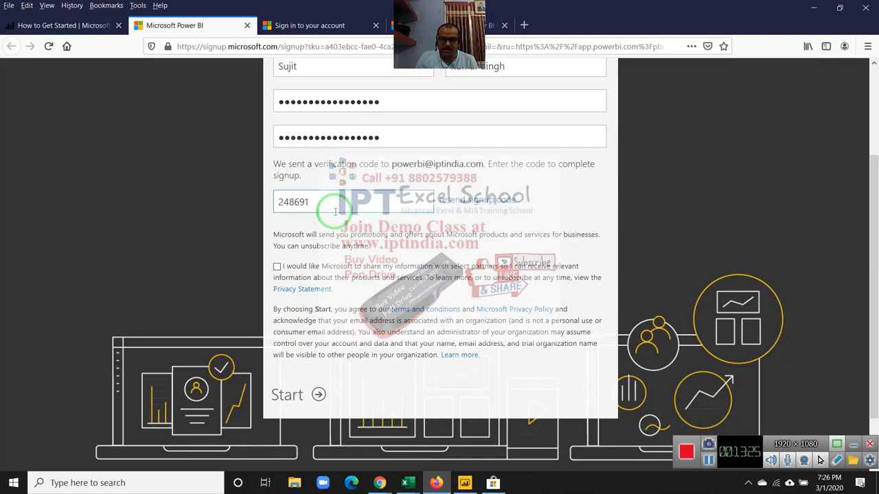
scroll(320, 369, down, 2)
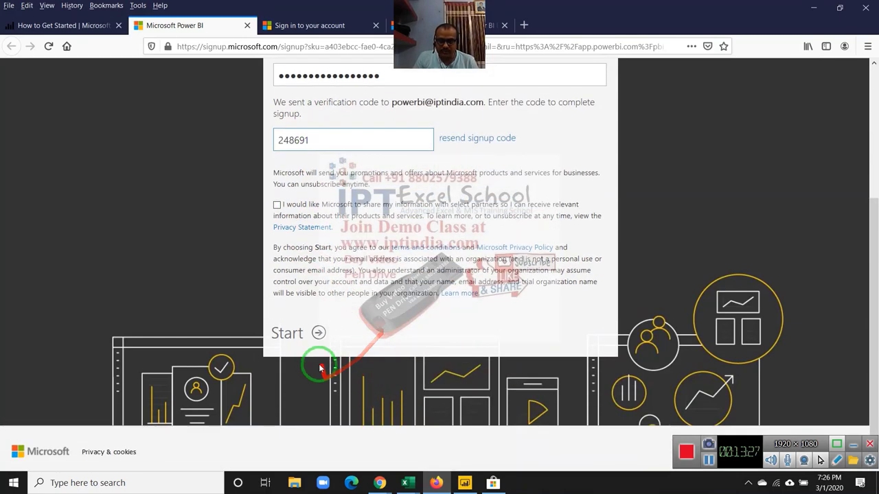
click(308, 335)
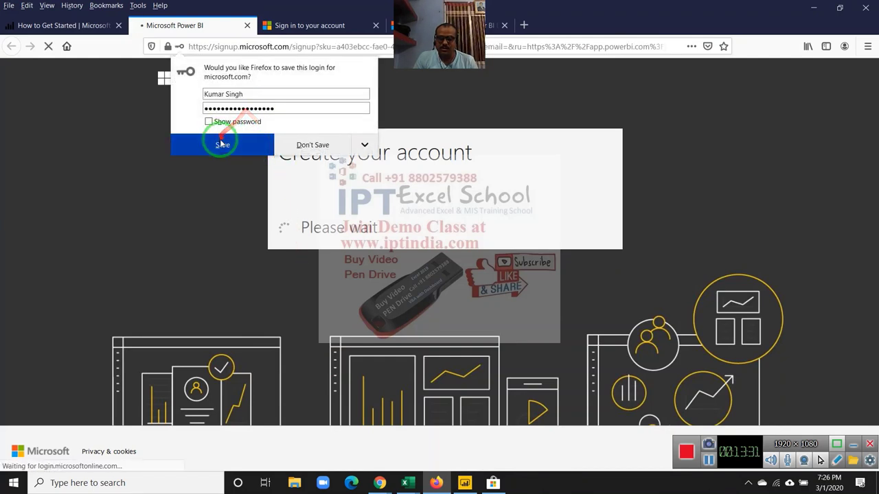
click(221, 144)
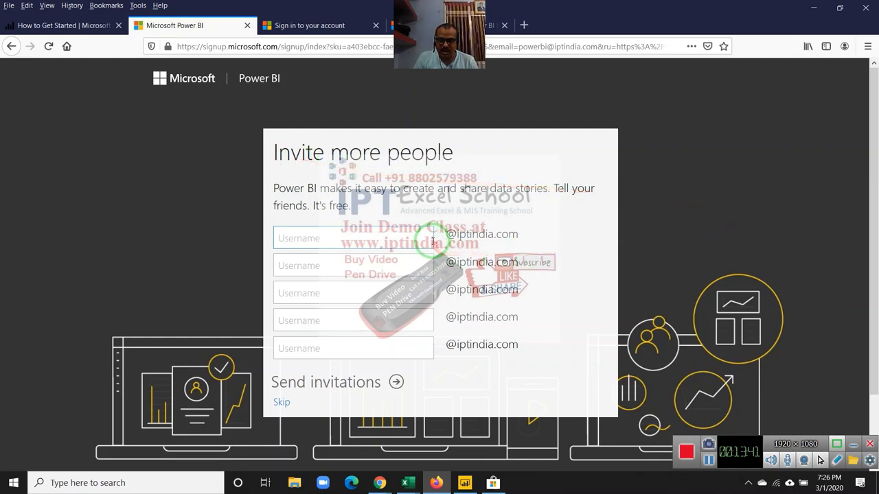
Step: Skip inviting colleagues and wait for the Power BI home page showing My workspace
scroll(442, 244, down, 2)
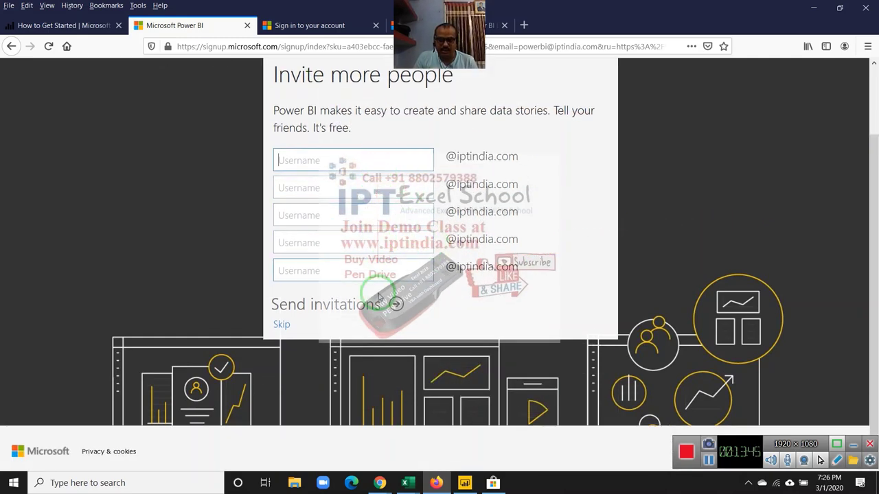
click(283, 326)
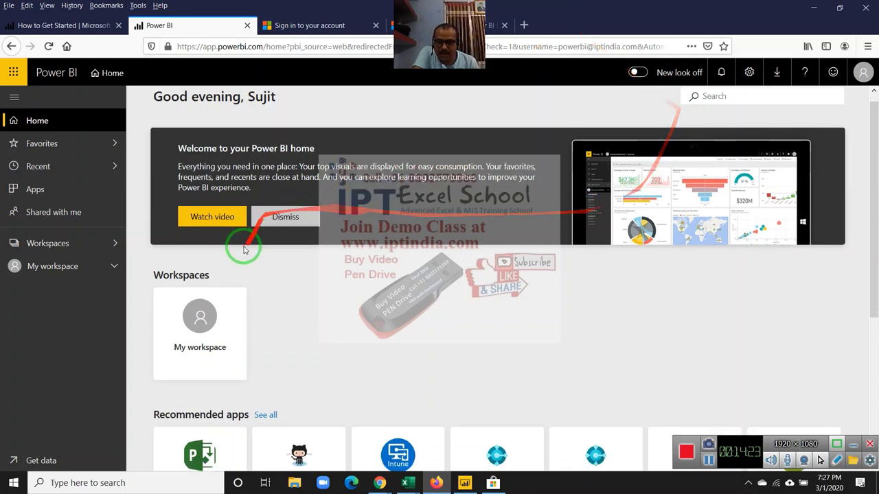
scroll(314, 245, down, 3)
scroll(453, 232, up, 3)
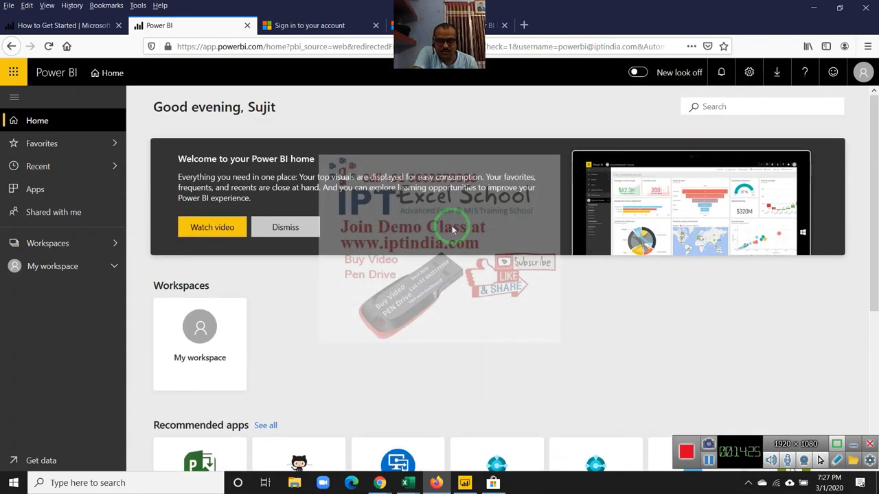
Step: Minimize both browsers, close the webmail and Plesk tabs, and dismiss the Power BI Desktop start screen
click(820, 10)
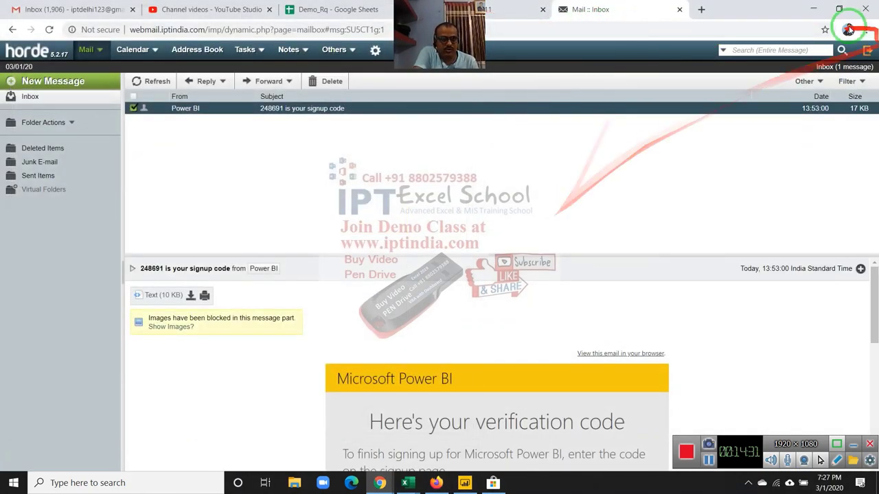
click(680, 10)
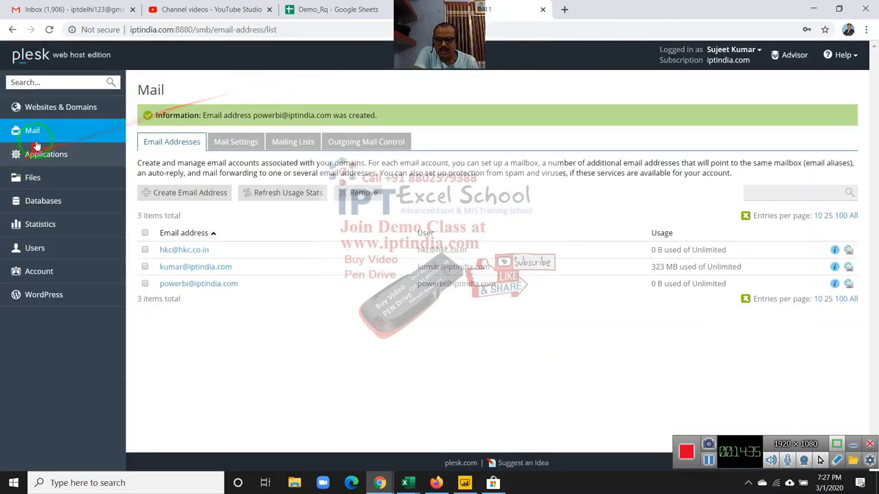
click(543, 9)
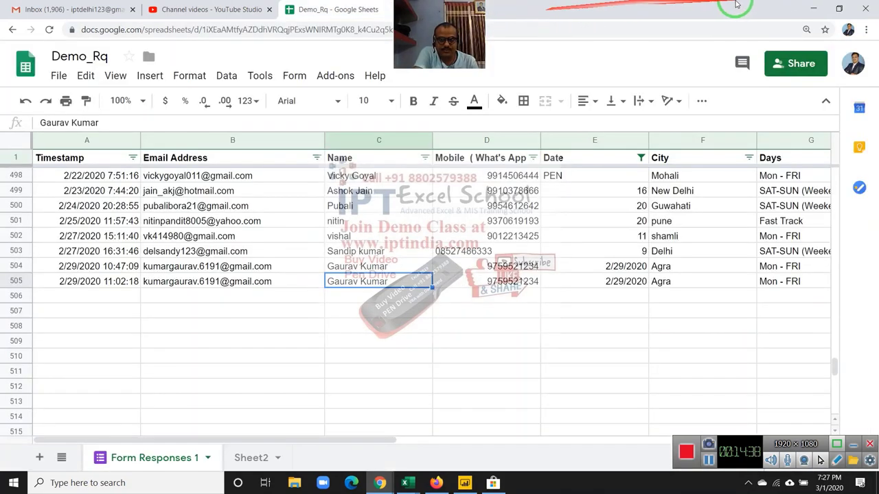
click(812, 9)
click(651, 9)
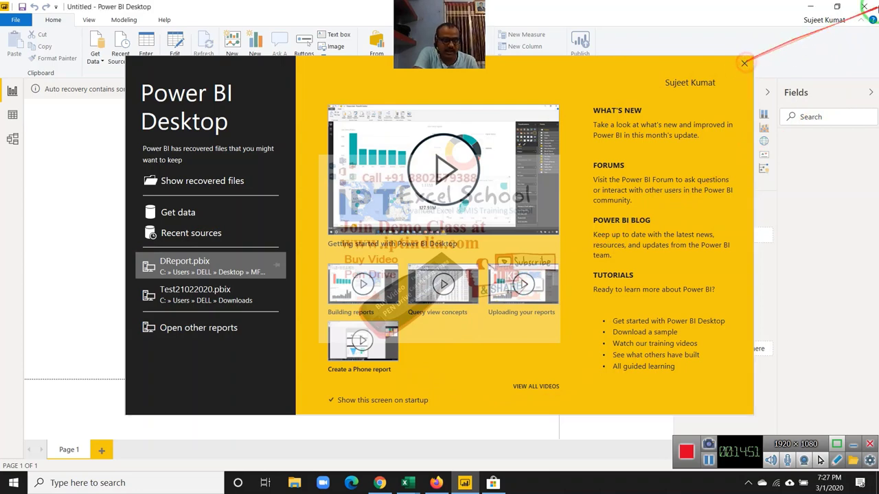
click(746, 65)
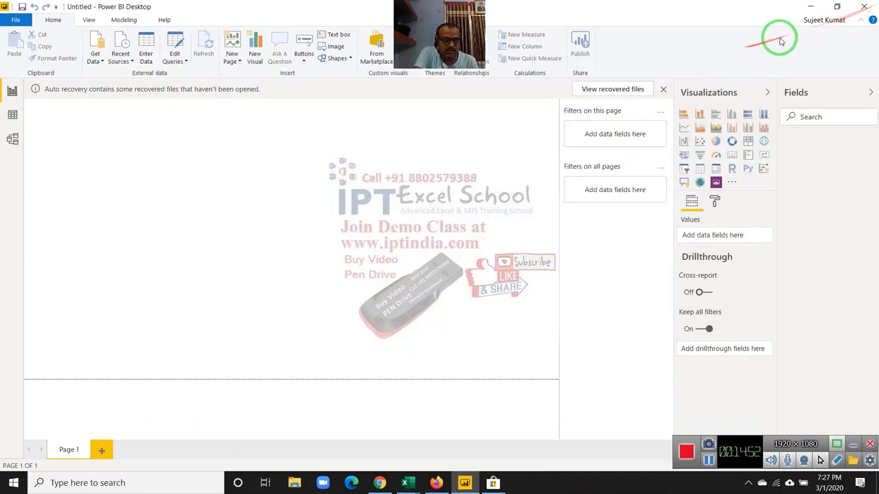
click(837, 20)
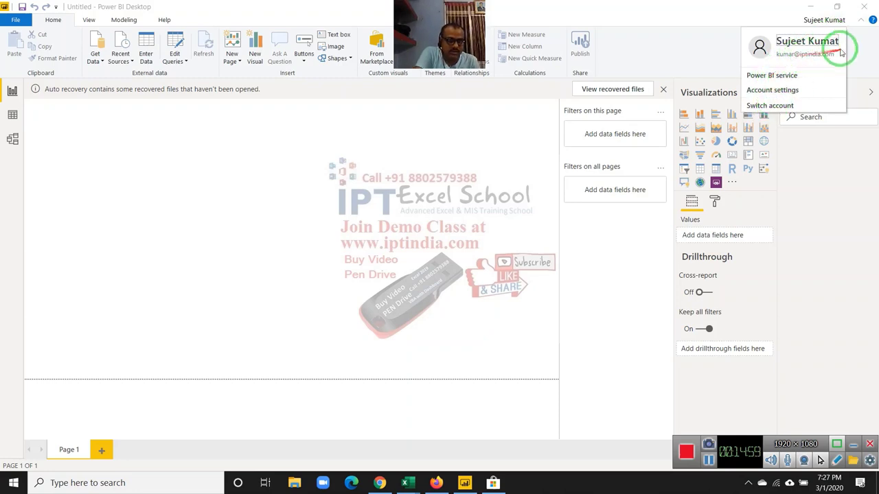
click(862, 19)
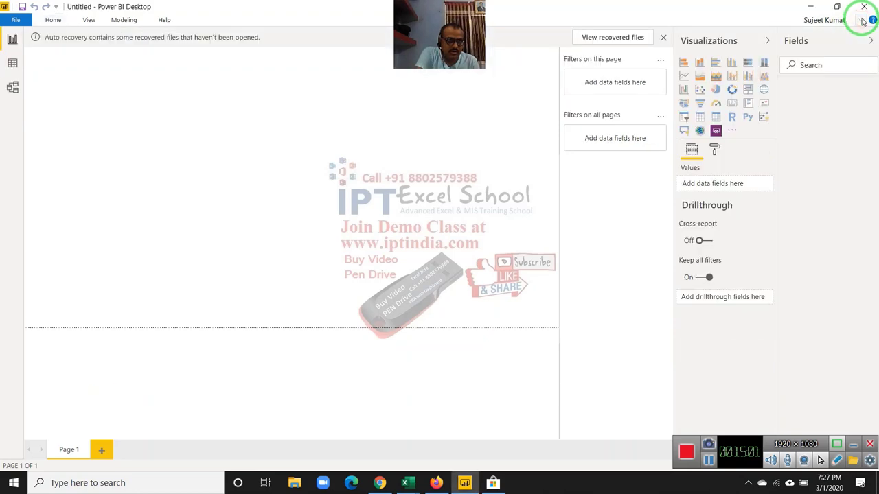
click(863, 20)
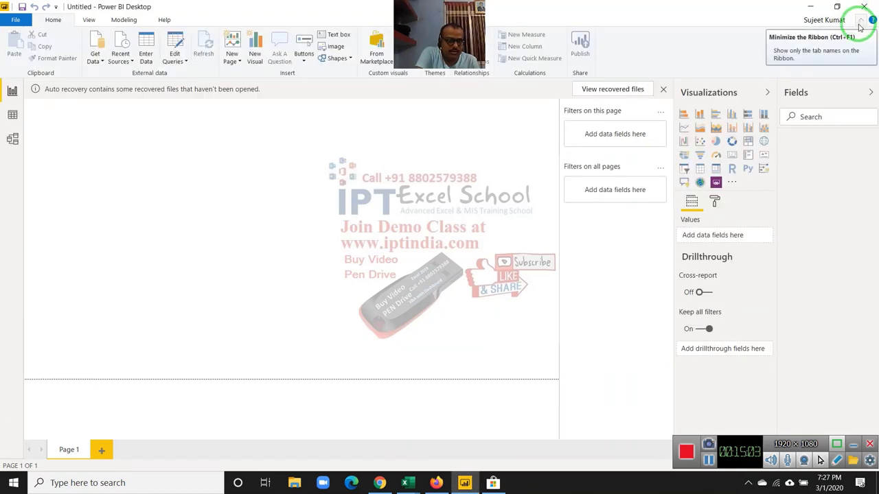
click(839, 20)
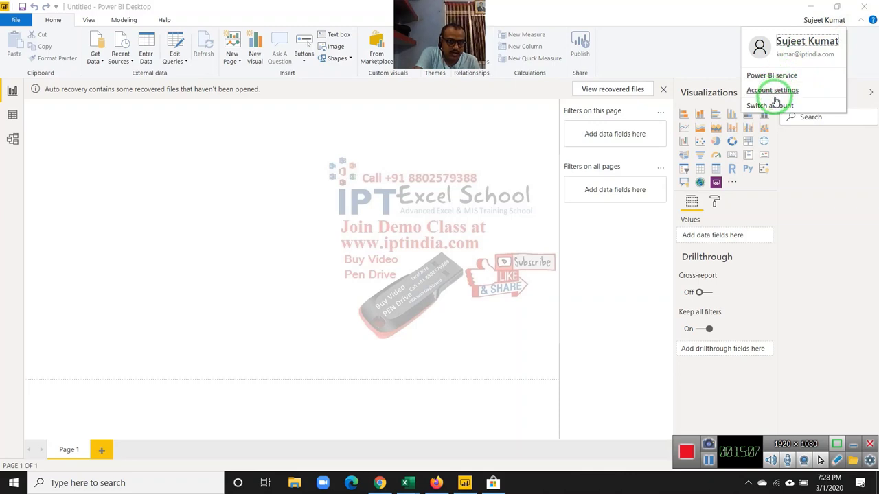
click(774, 91)
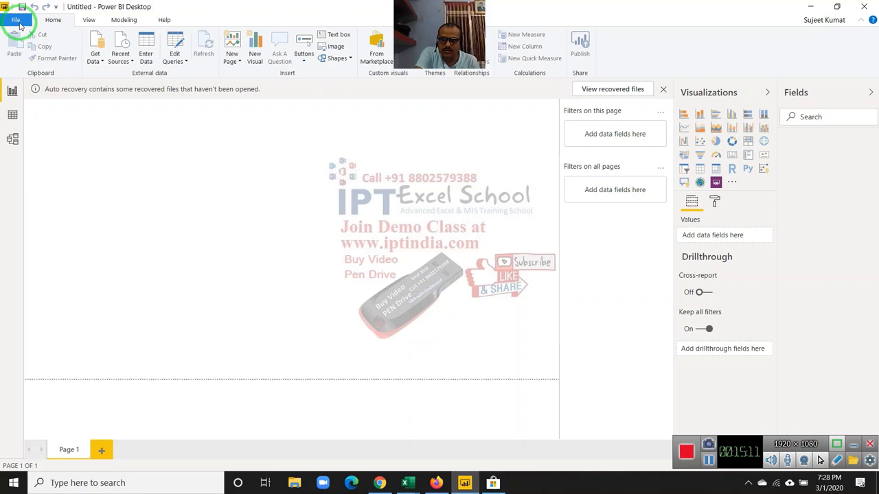
Step: Sign out of Power BI Desktop, then quit it, choosing 'No, remove the files' for auto recovery
click(18, 23)
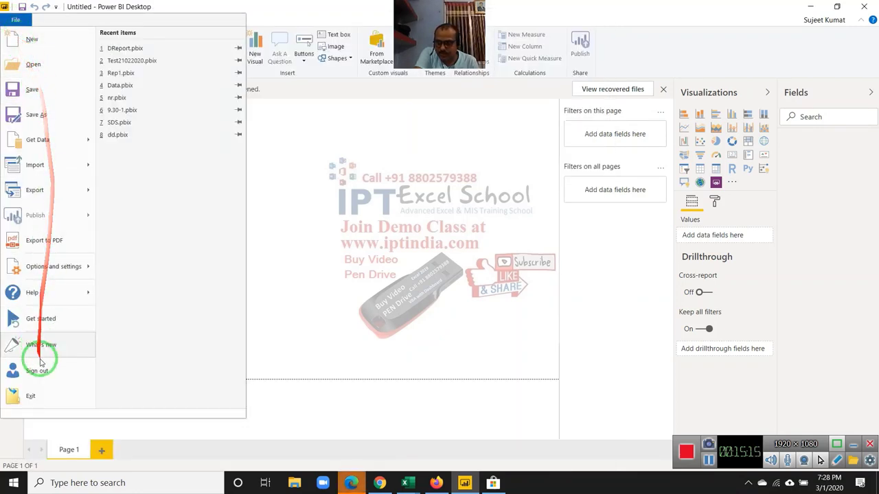
click(43, 378)
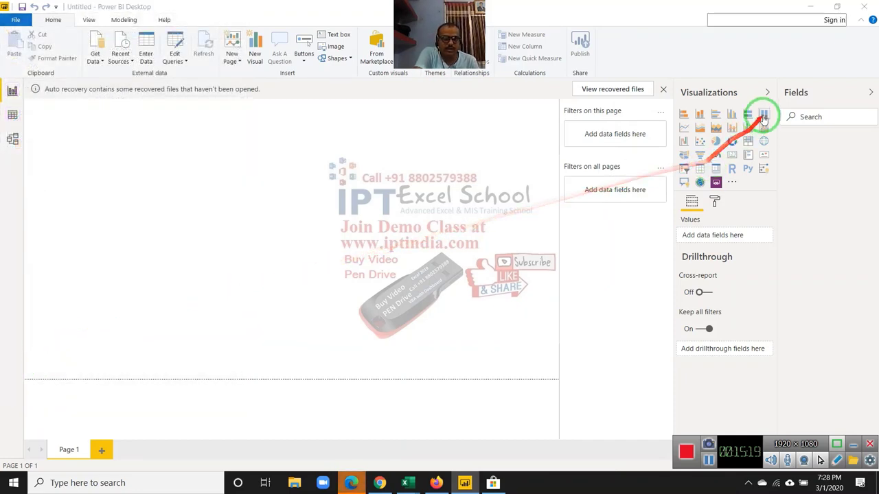
click(834, 21)
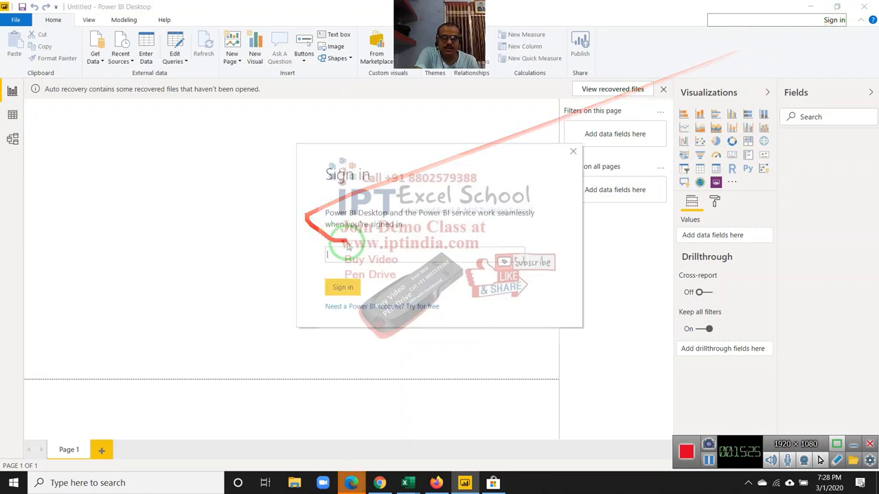
click(572, 151)
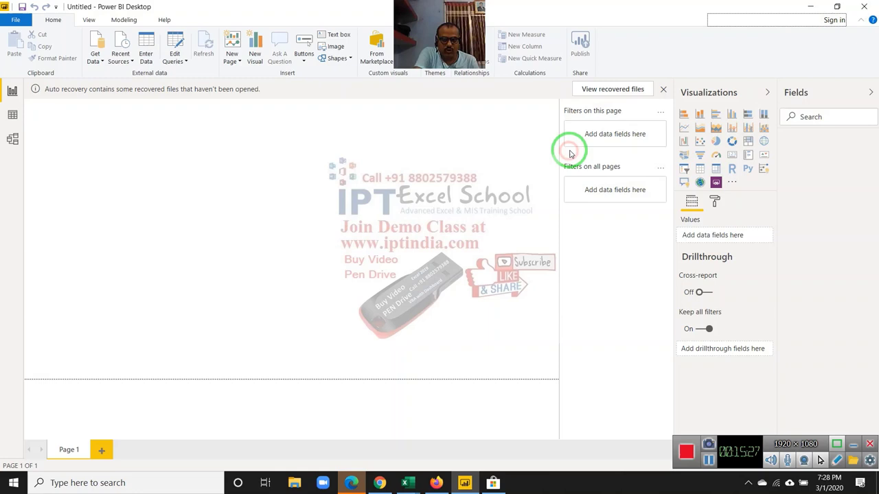
click(867, 7)
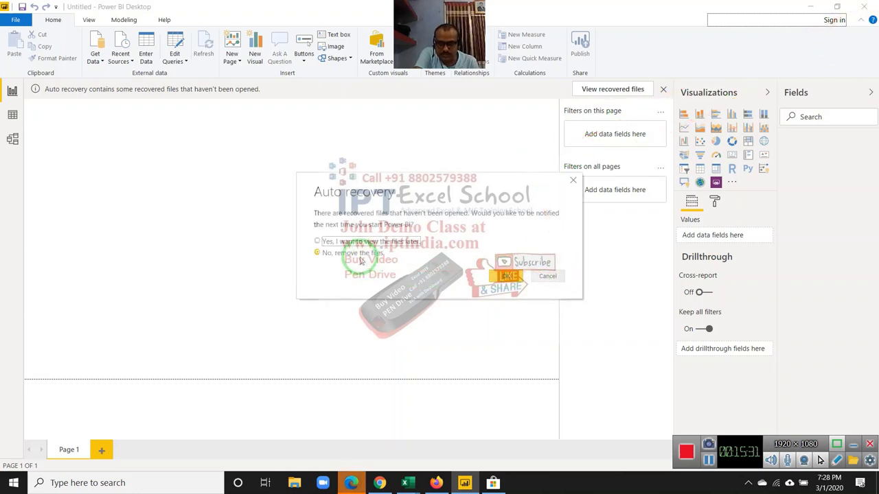
click(503, 277)
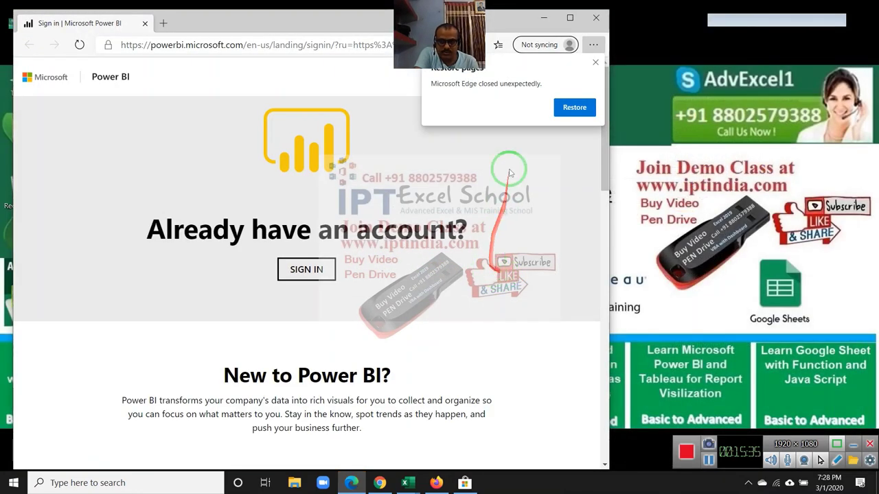
Step: Close the Edge window and relaunch Power BI Desktop by searching 'pow' in Windows
click(596, 17)
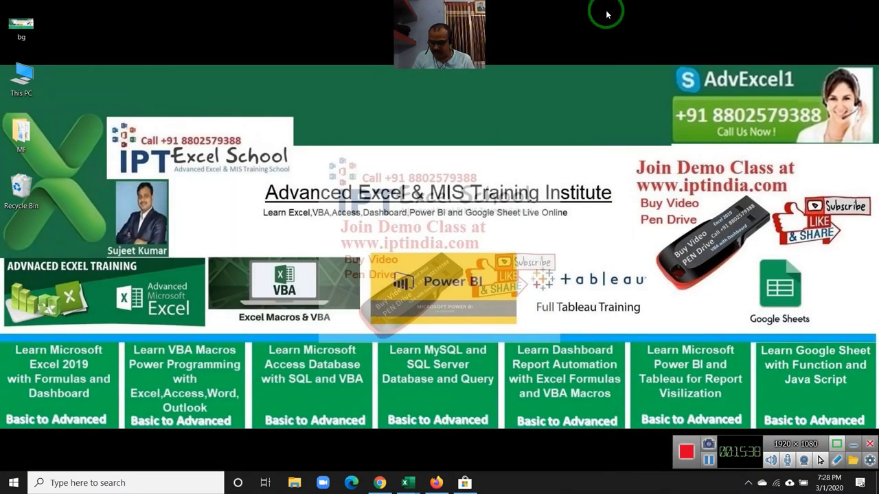
key(super)
text(po)
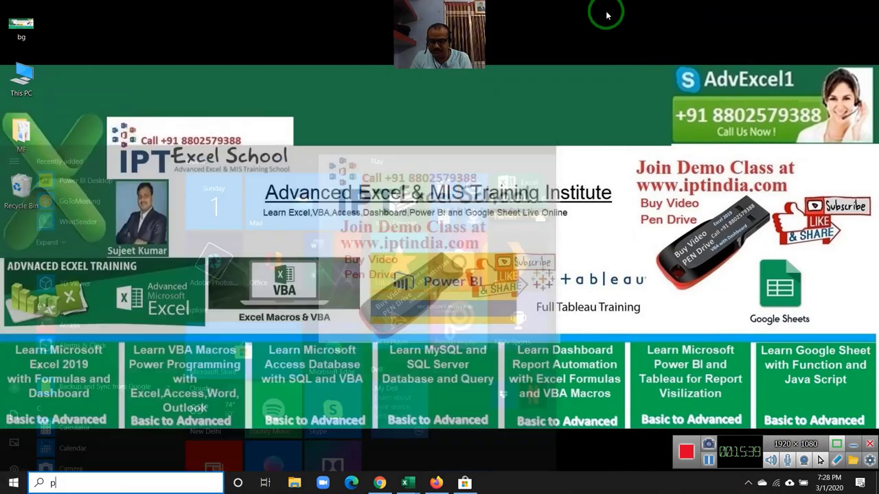
text(w)
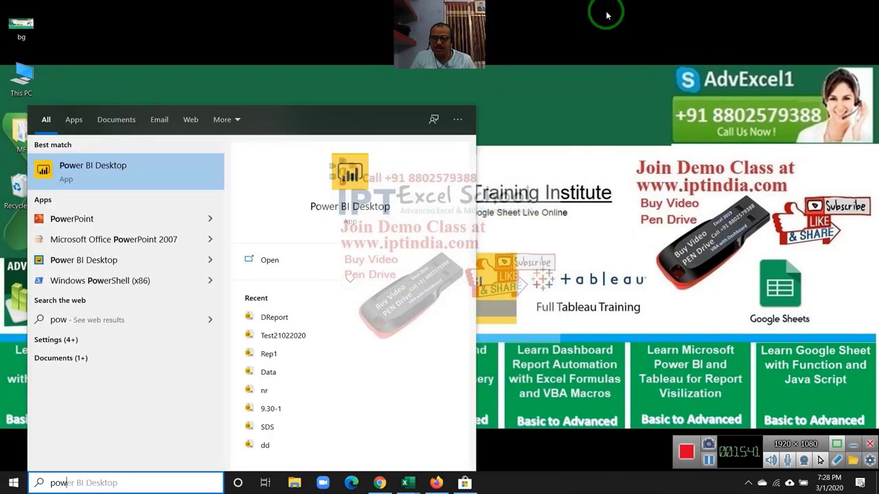
click(357, 203)
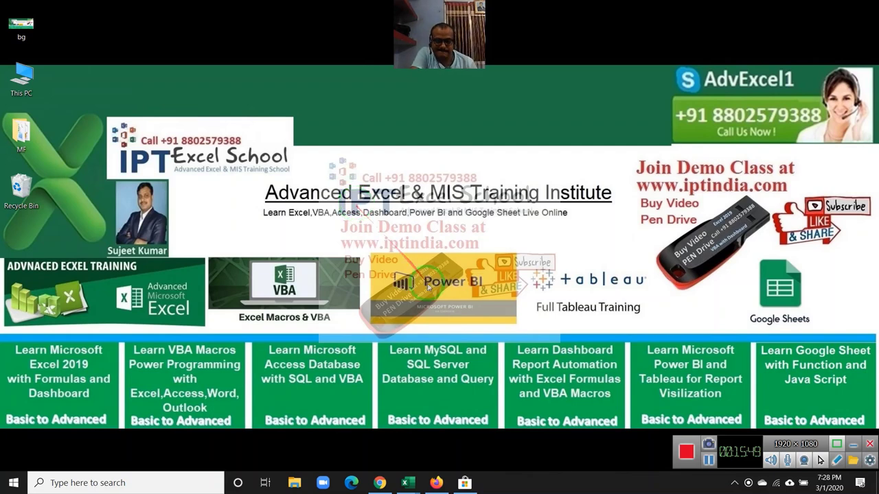
click(709, 461)
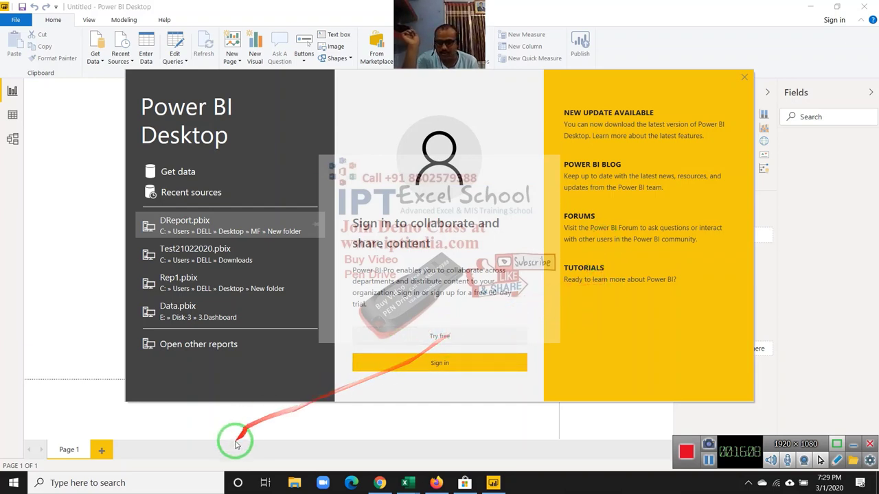
Step: Close the Try free signup window in Edge and bring up the Sign in dialog
click(394, 340)
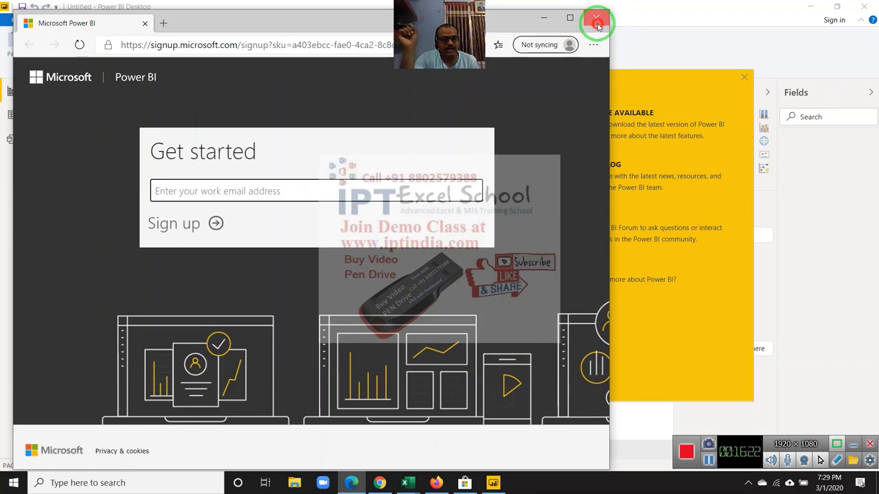
click(598, 22)
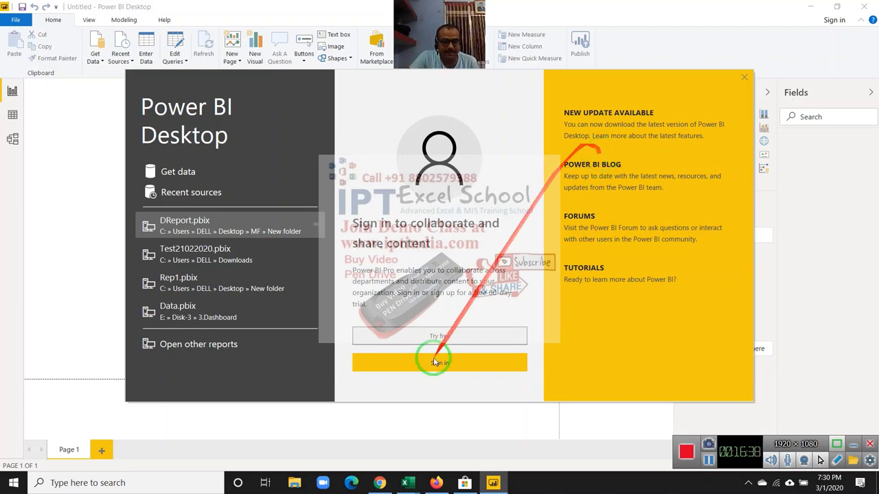
click(462, 368)
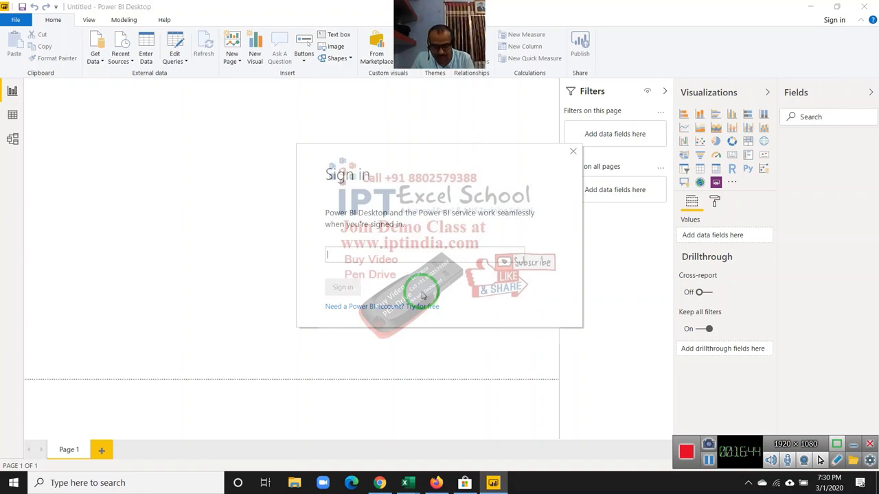
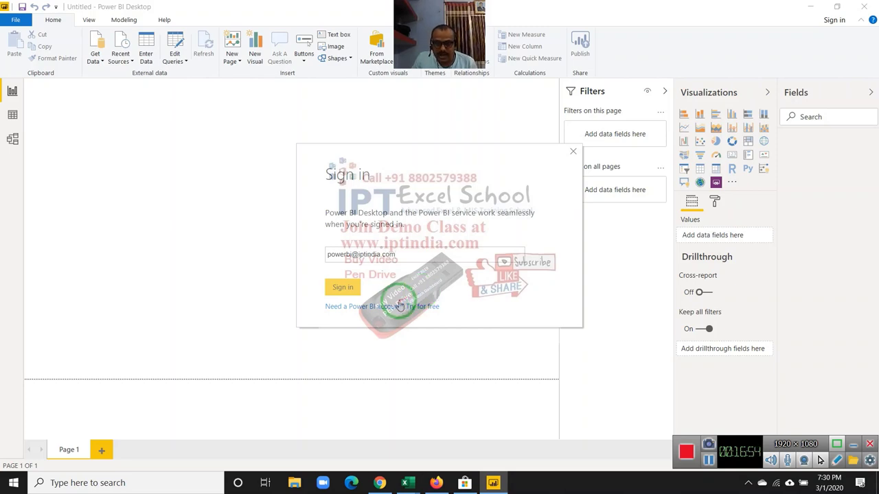
Step: Sign in to Power BI Desktop with the new account's e-mail address and password
click(344, 290)
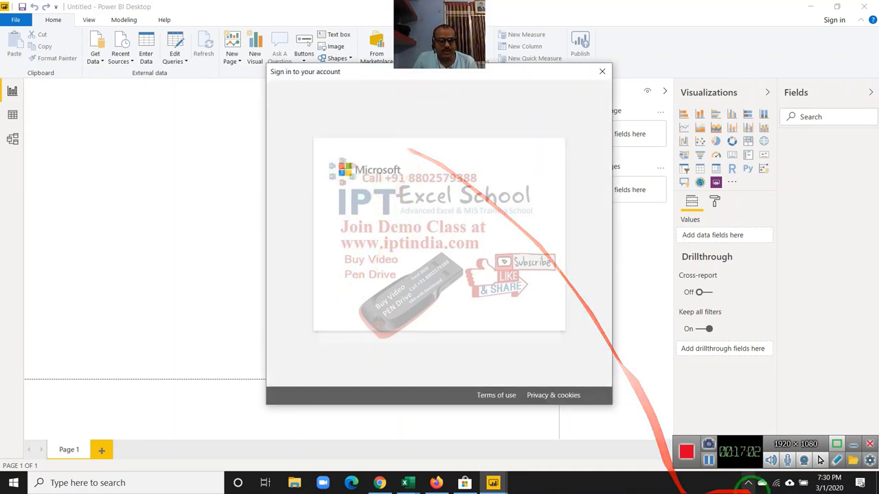
click(369, 233)
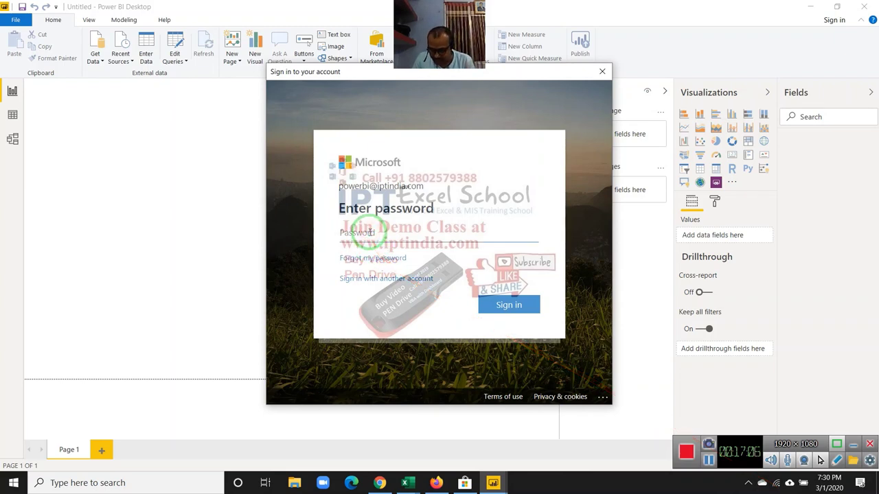
text(•••••)
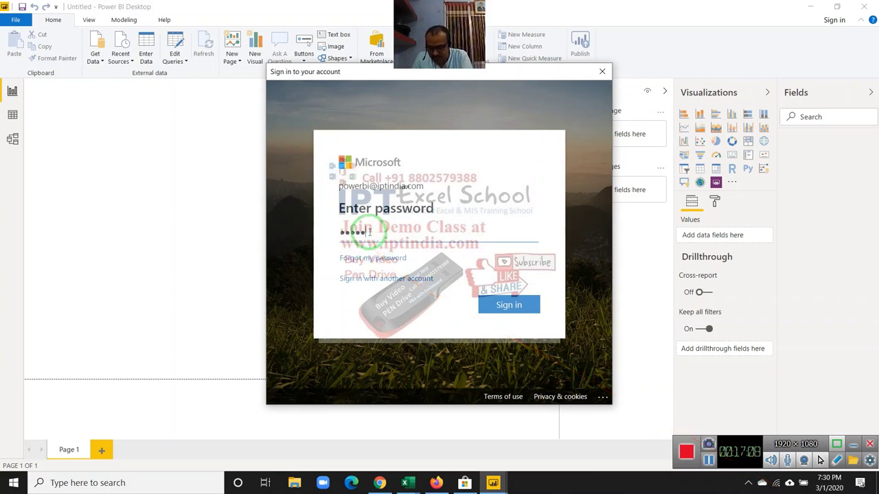
text(•••••)
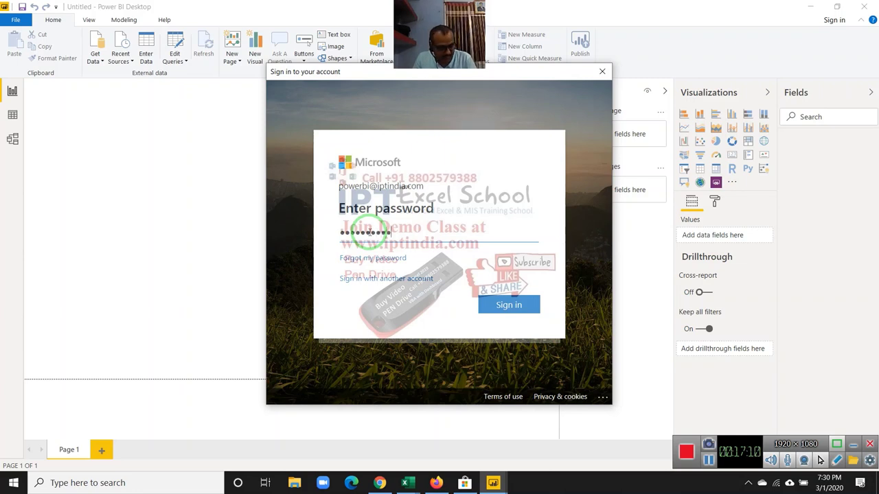
text(••••••)
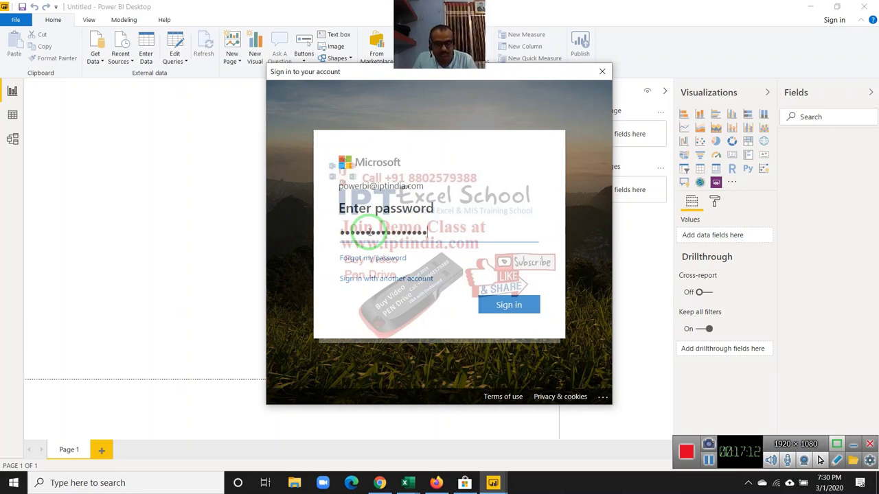
text(•)
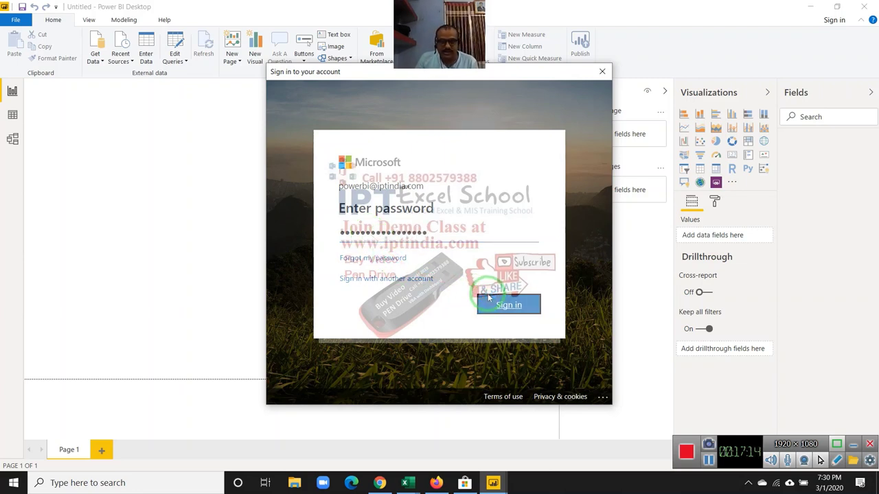
click(489, 302)
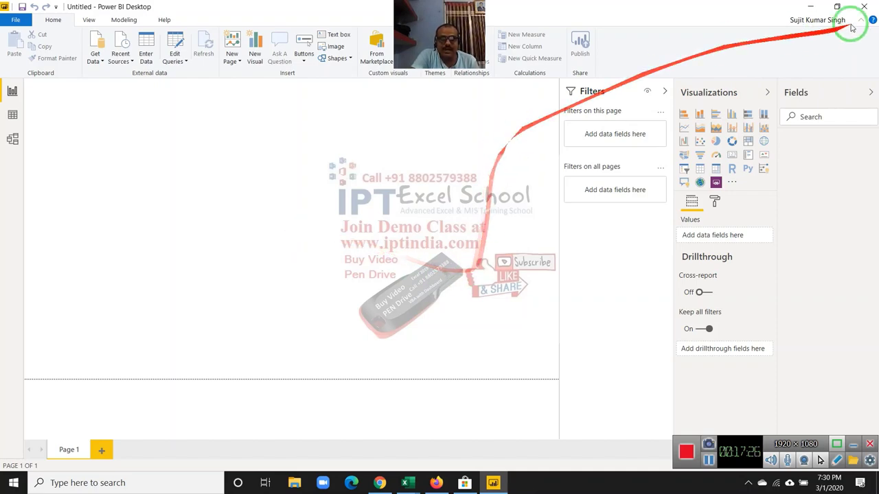
click(811, 11)
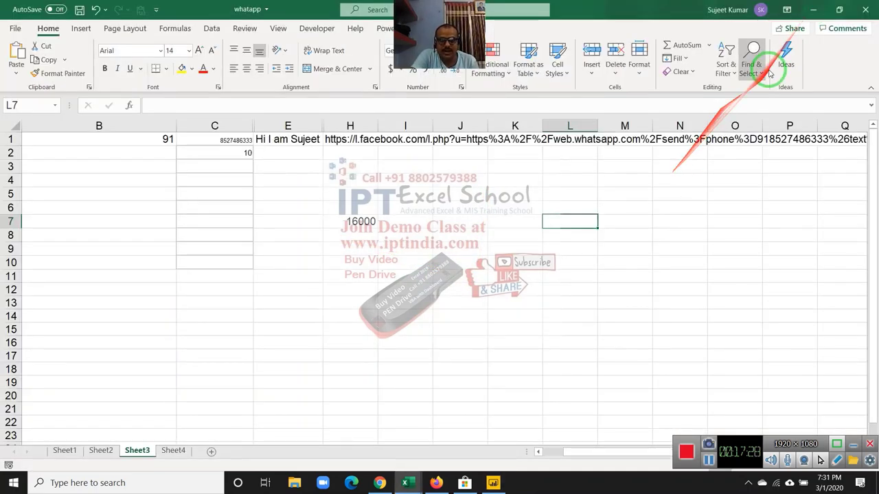
click(813, 10)
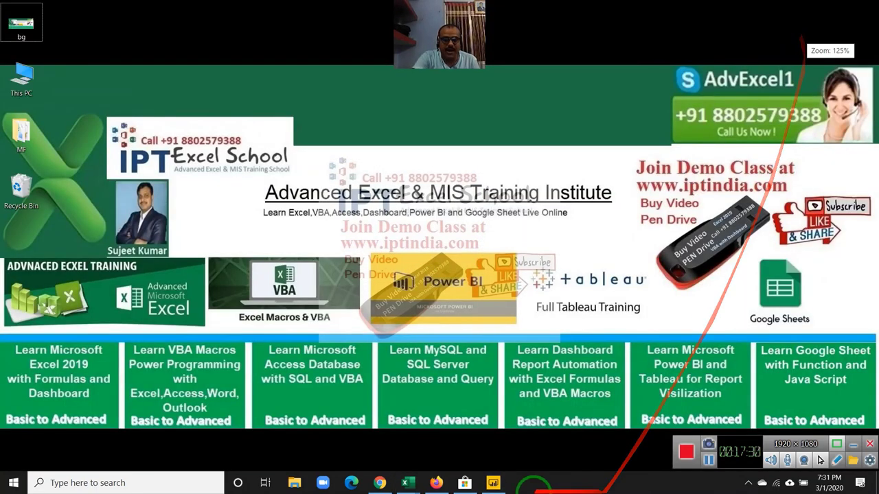
click(494, 482)
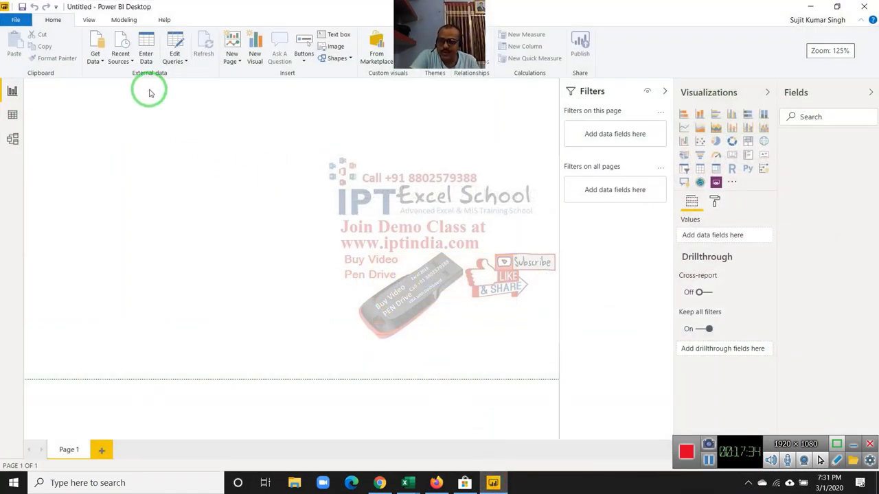
click(437, 482)
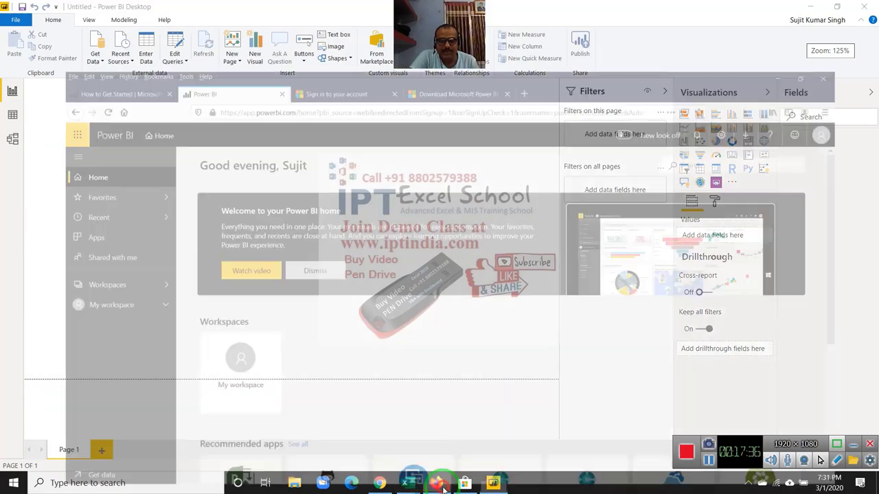
scroll(334, 301, down, 5)
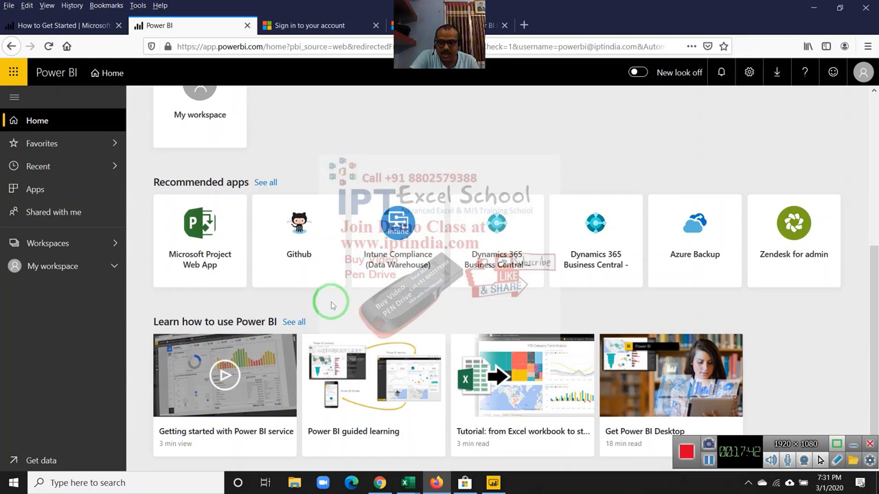
scroll(331, 305, up, 2)
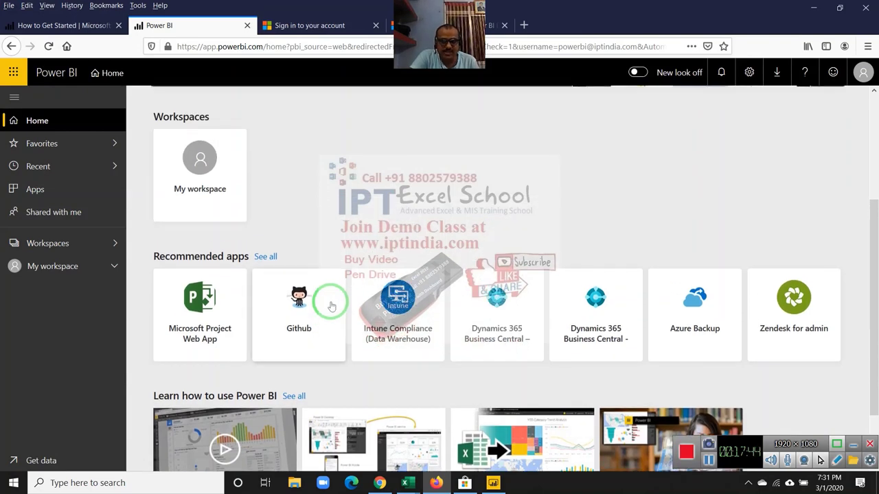
scroll(331, 305, up, 5)
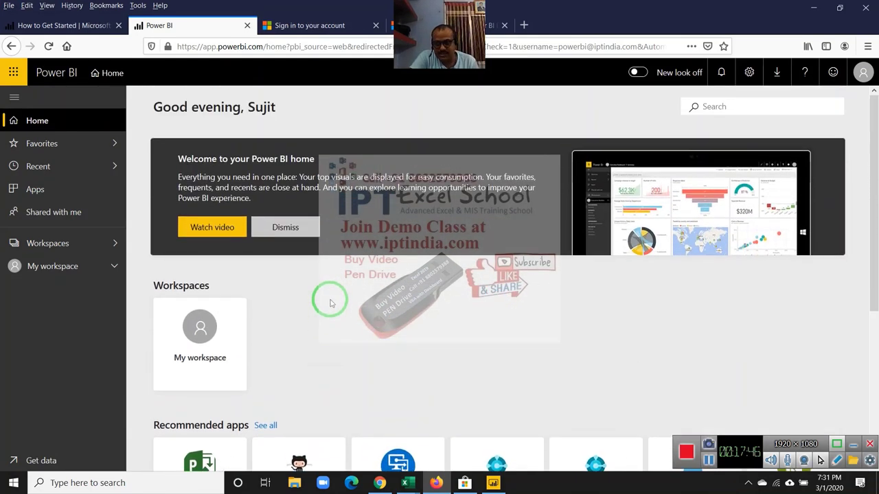
scroll(330, 306, down, 2)
scroll(329, 306, up, 2)
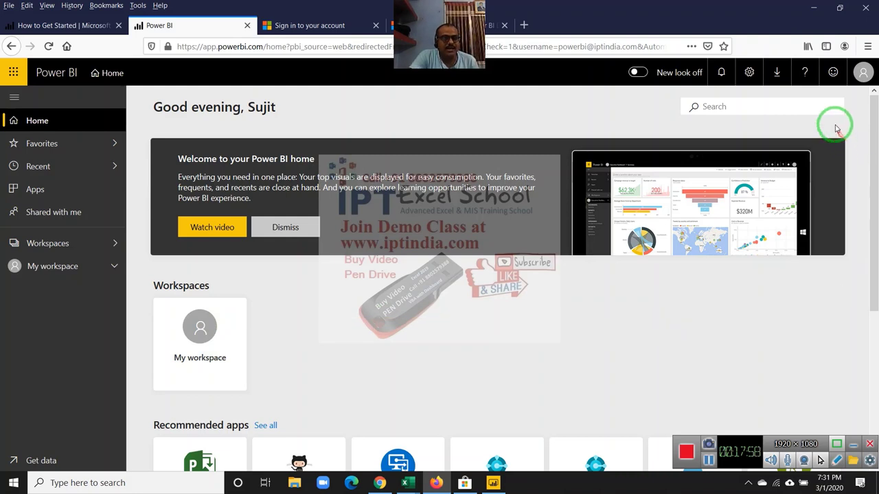
click(813, 7)
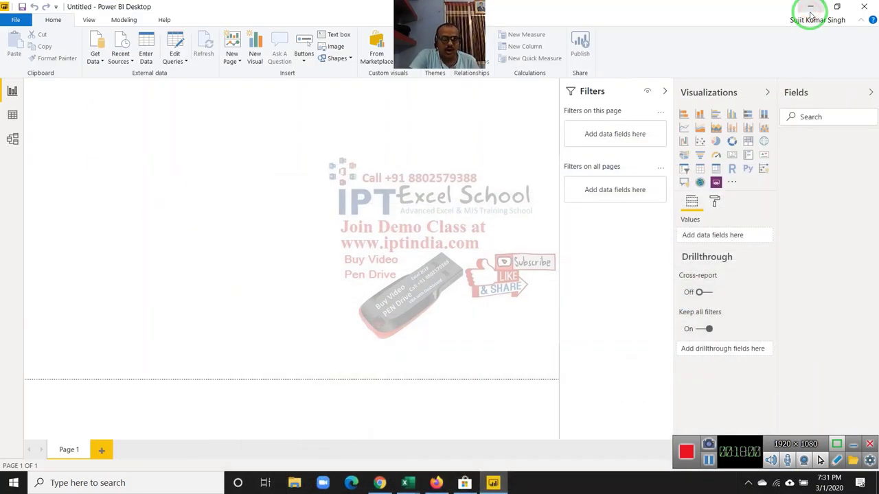
Step: Minimize the Power BI Desktop window
click(811, 10)
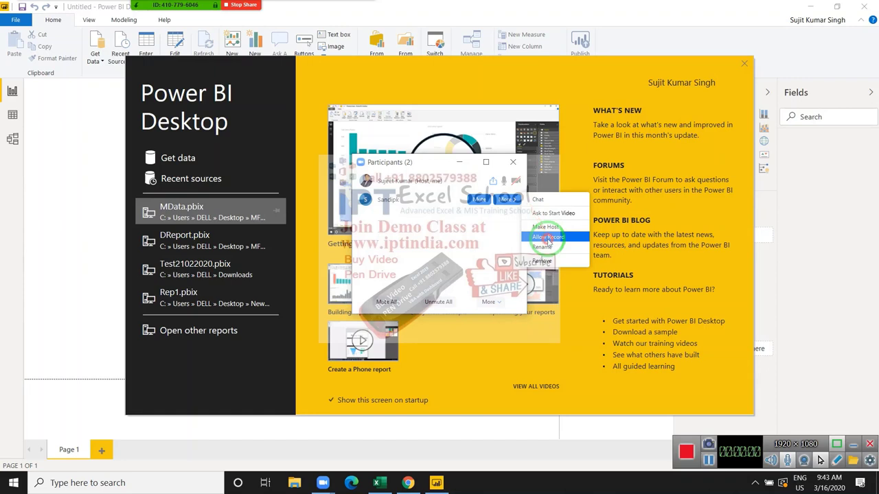
click(516, 201)
click(512, 168)
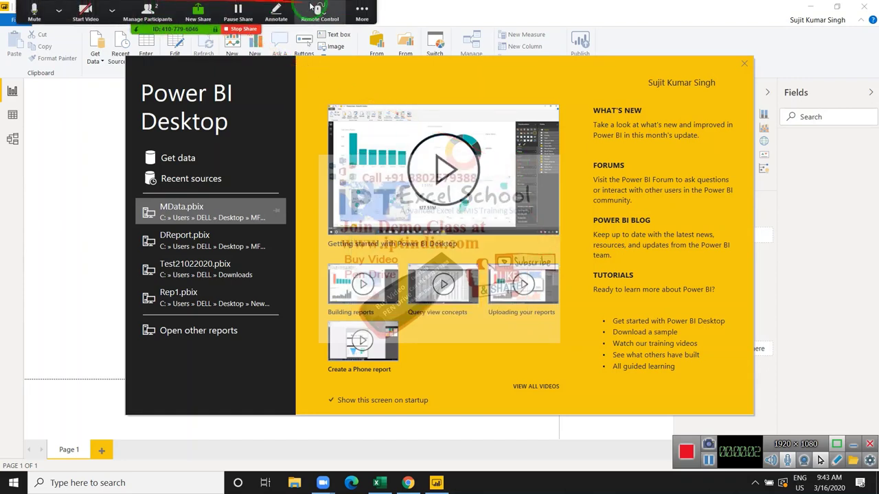
click(362, 11)
click(377, 62)
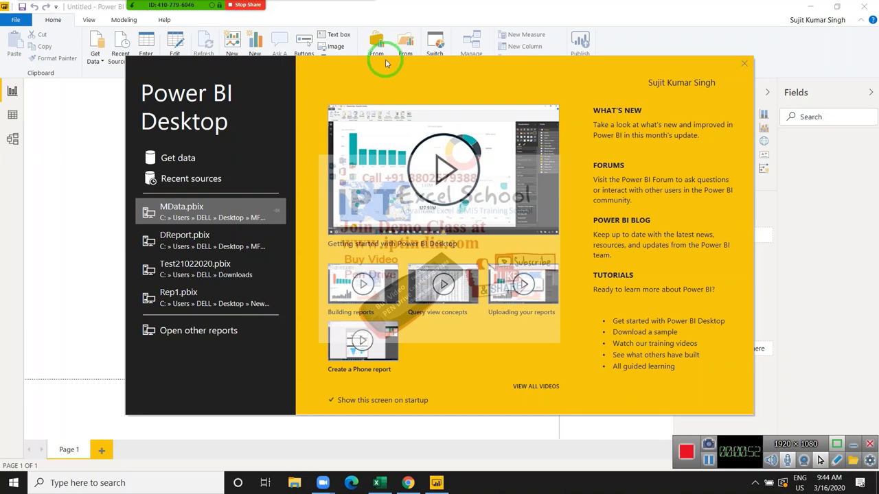
mouse_move(377, 67)
mouse_down()
mouse_move(316, 225)
mouse_move(472, 237)
mouse_up()
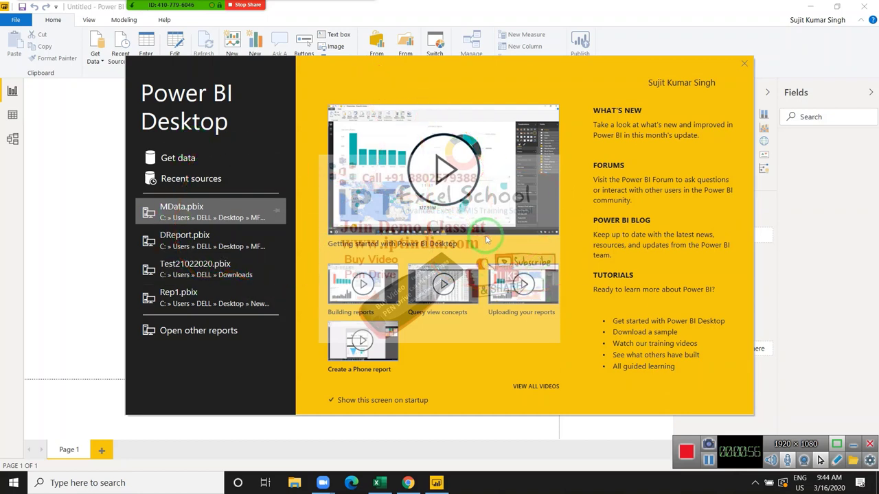
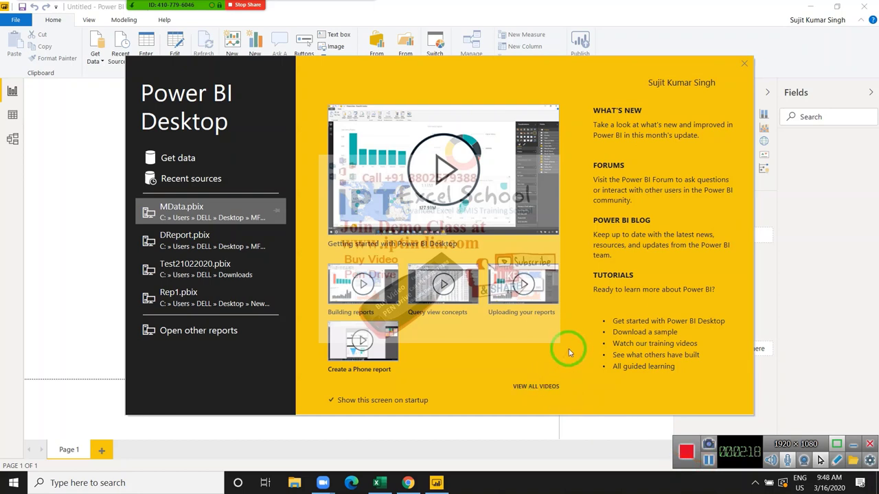
Step: Open File Explorer and check the USB Drive (H:) properties
drag(392, 493, 864, 421)
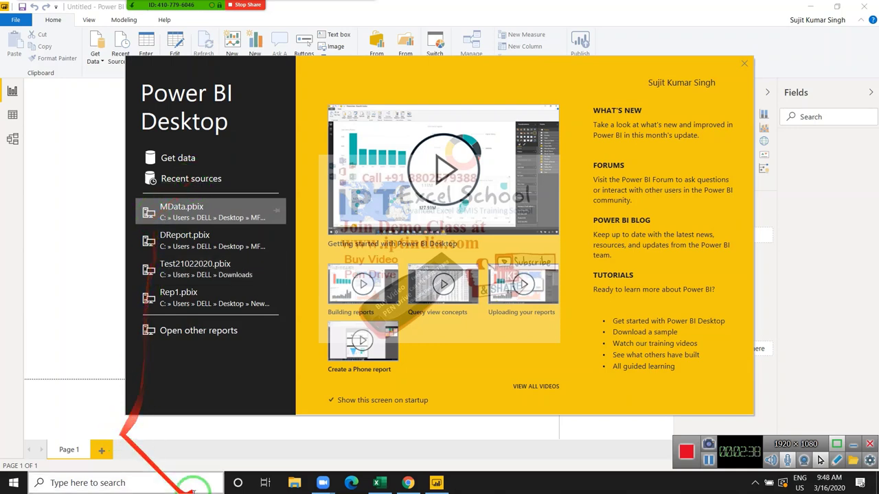
click(289, 488)
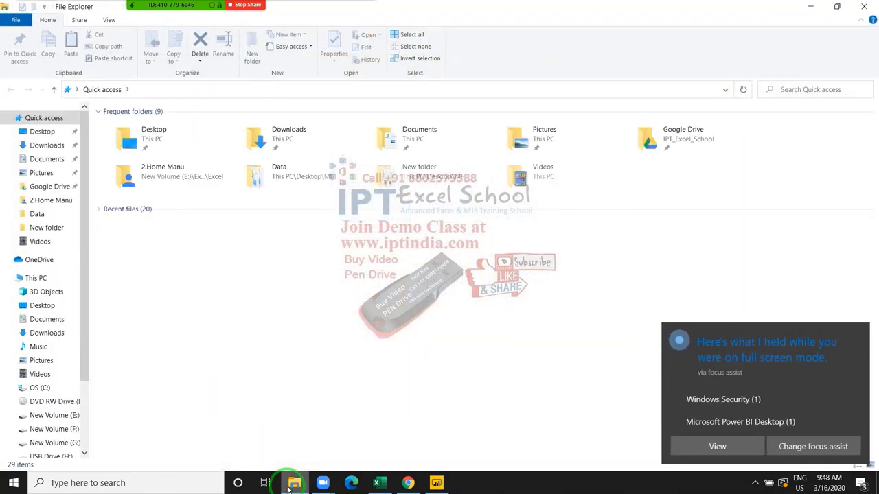
scroll(48, 429, down, 1)
click(49, 421)
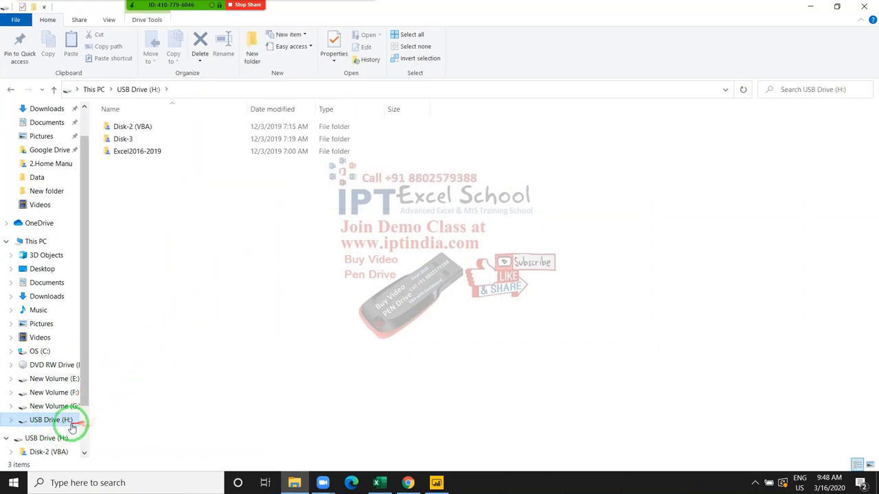
right_click(70, 422)
click(96, 412)
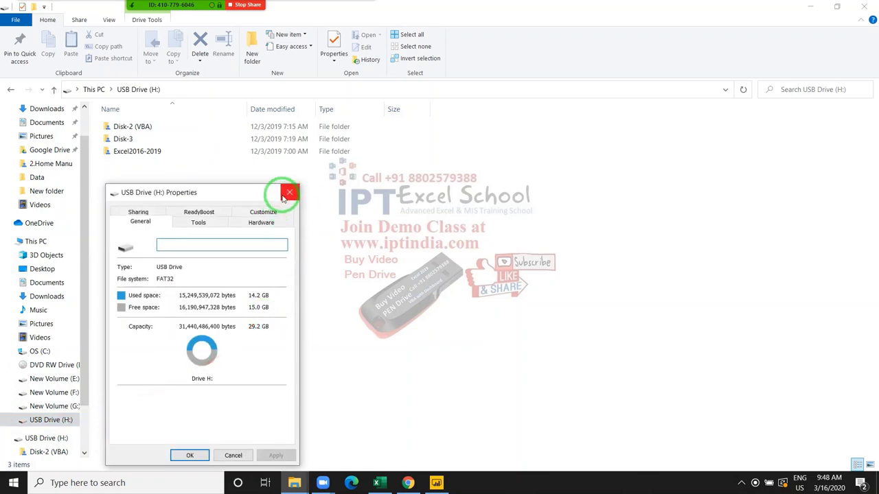
click(287, 194)
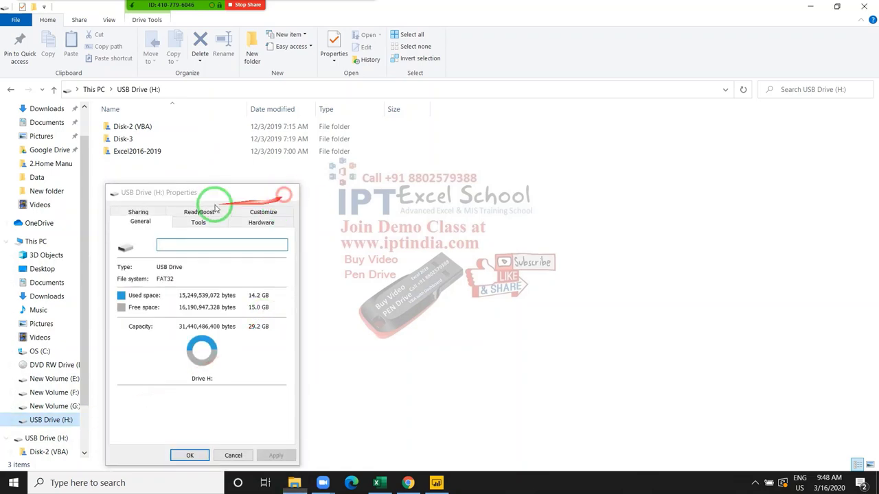
Step: Show the 370 items in Downloads sorted by size, largest WinRAR archives first
click(45, 122)
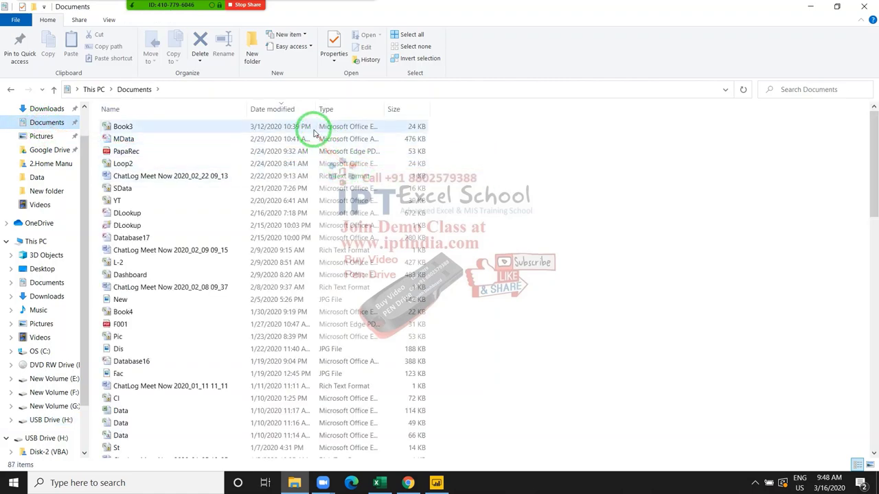
click(46, 109)
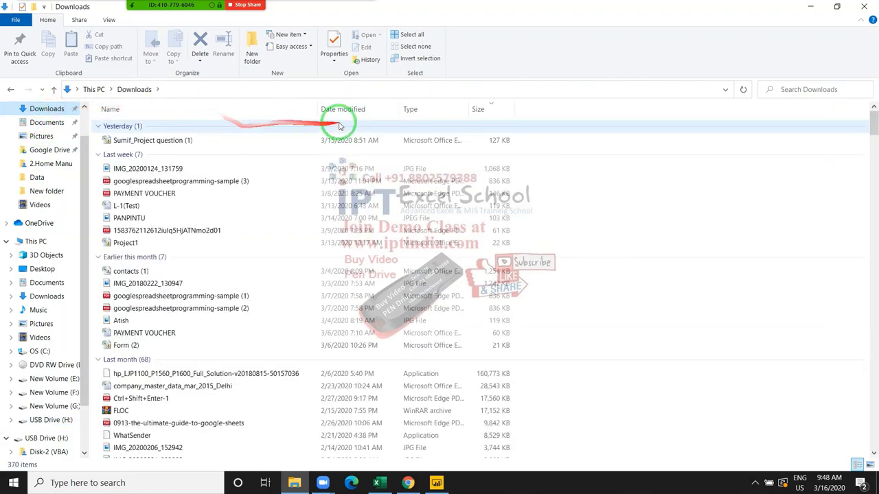
click(346, 116)
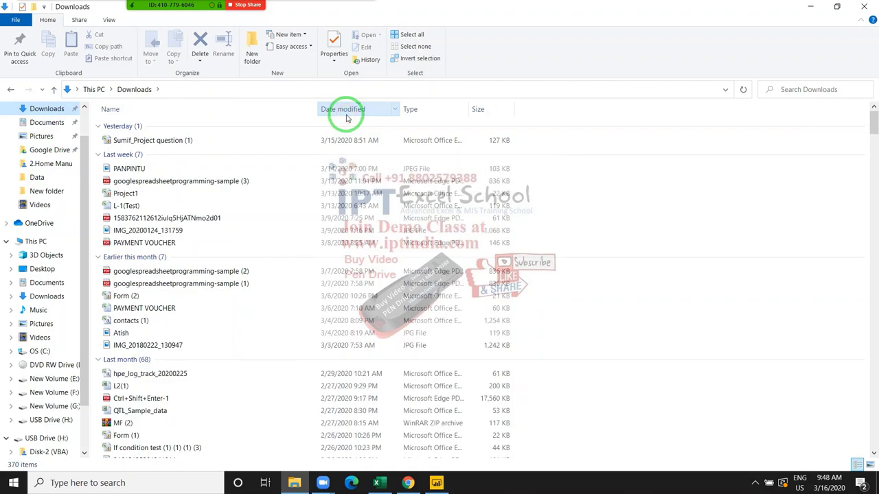
click(347, 116)
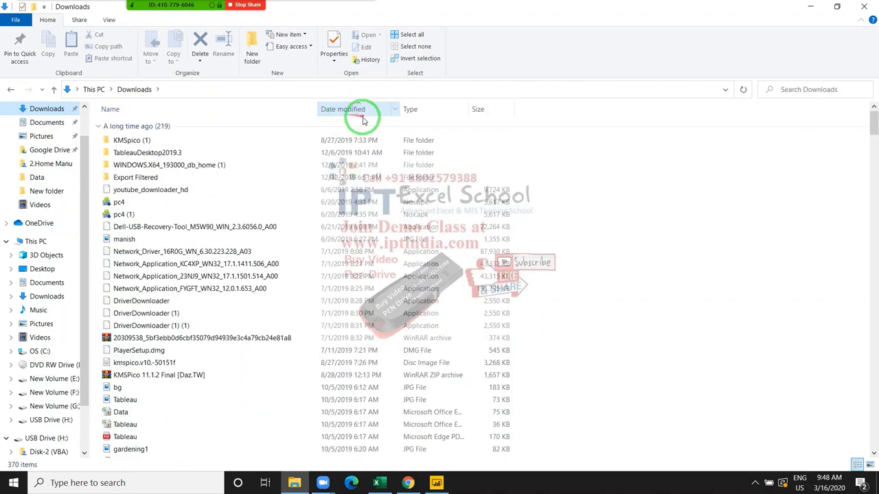
click(491, 112)
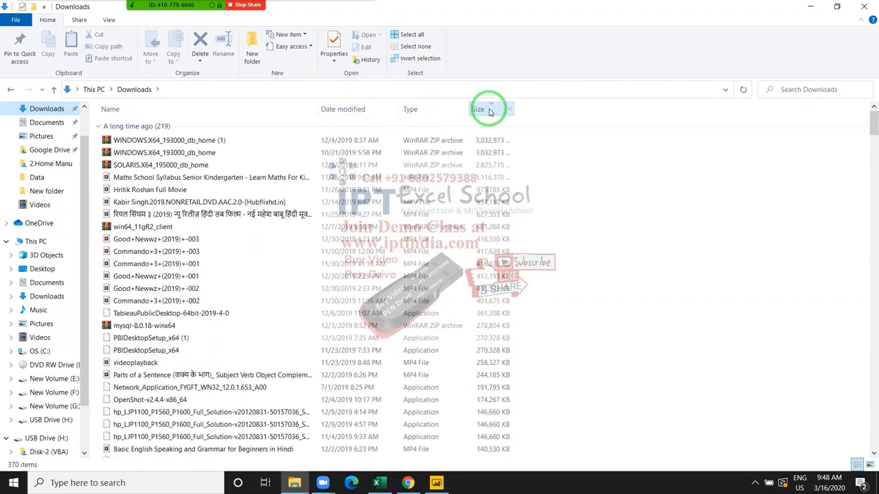
click(209, 141)
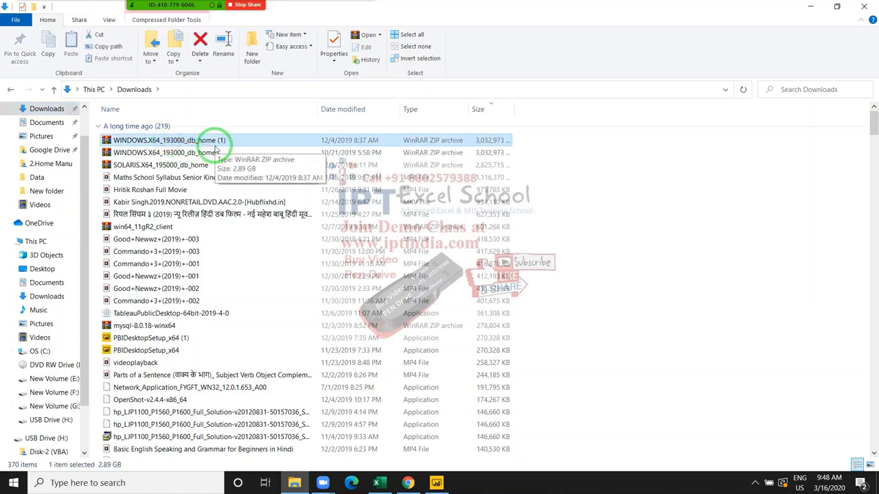
key(Down)
key(Down)
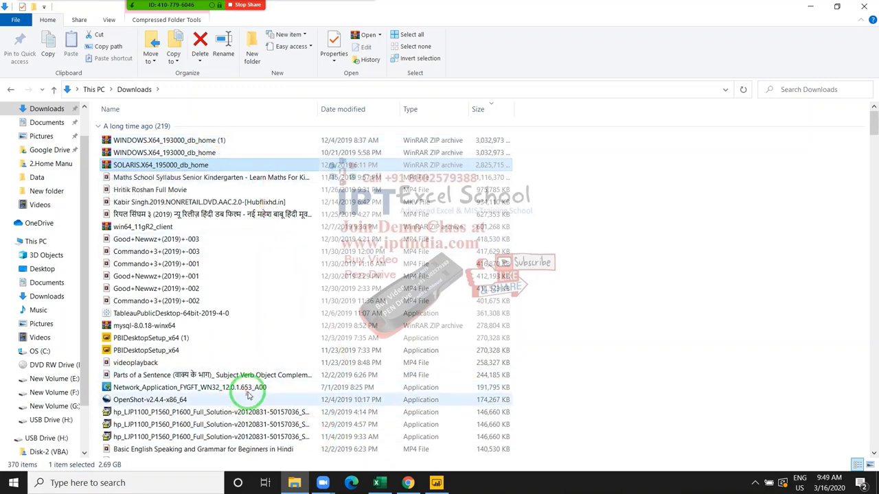
scroll(268, 340, down, 7)
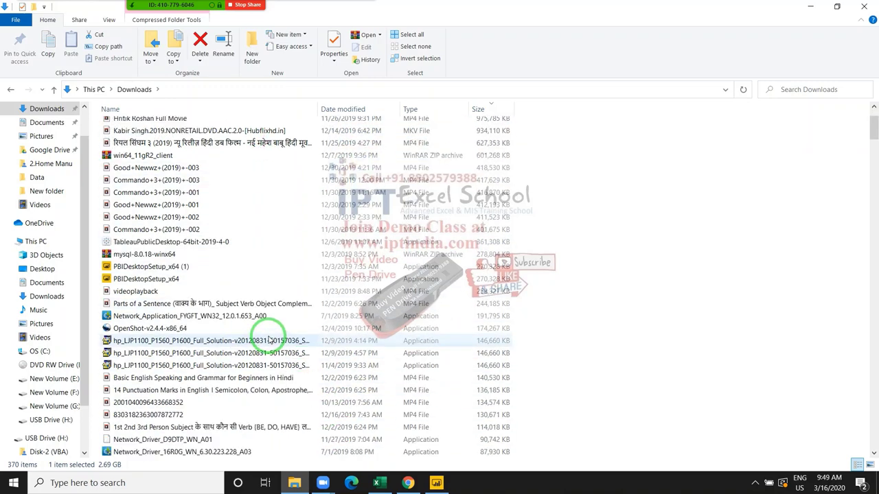
scroll(269, 339, down, 1)
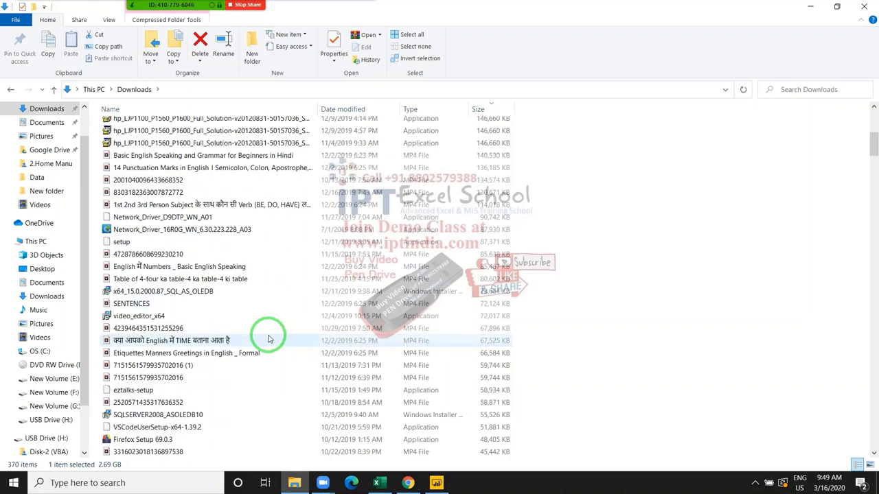
scroll(268, 339, down, 6)
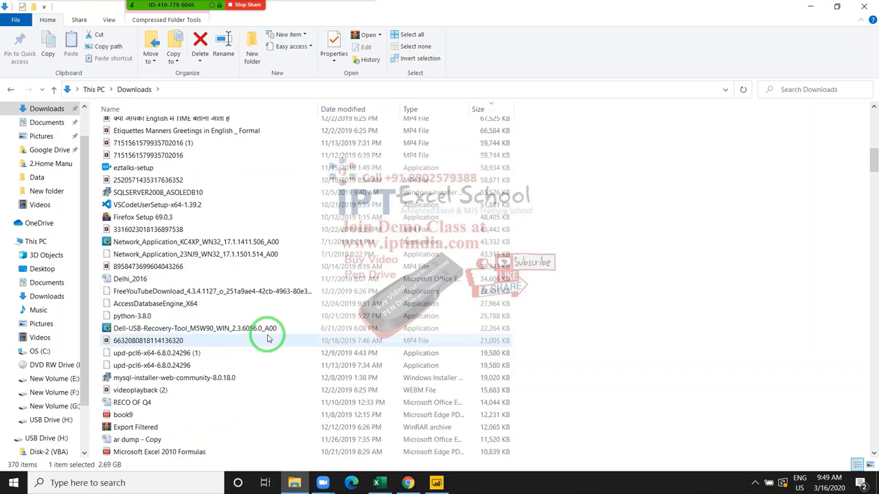
scroll(268, 339, up, 7)
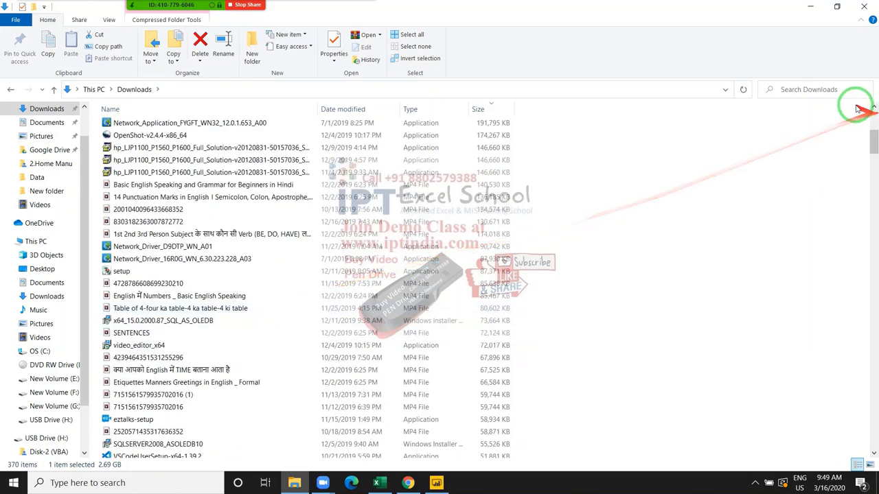
click(835, 95)
click(830, 87)
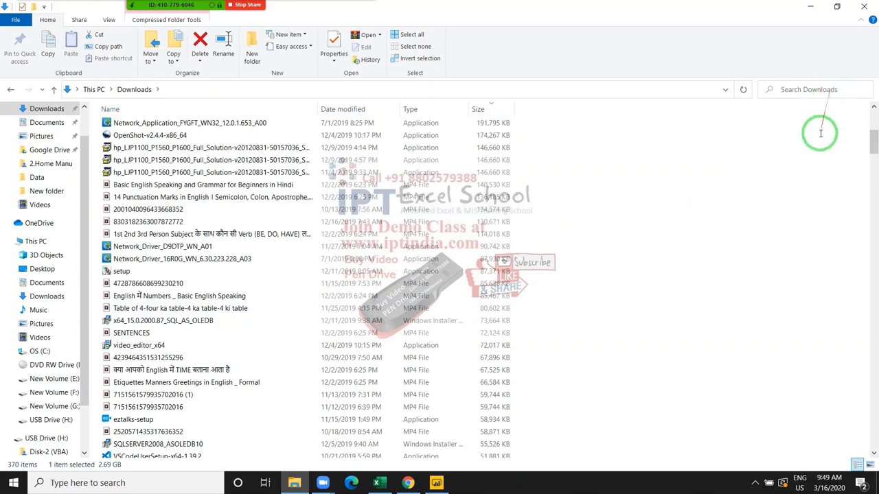
Step: Search the Downloads folder for .zip files
click(789, 89)
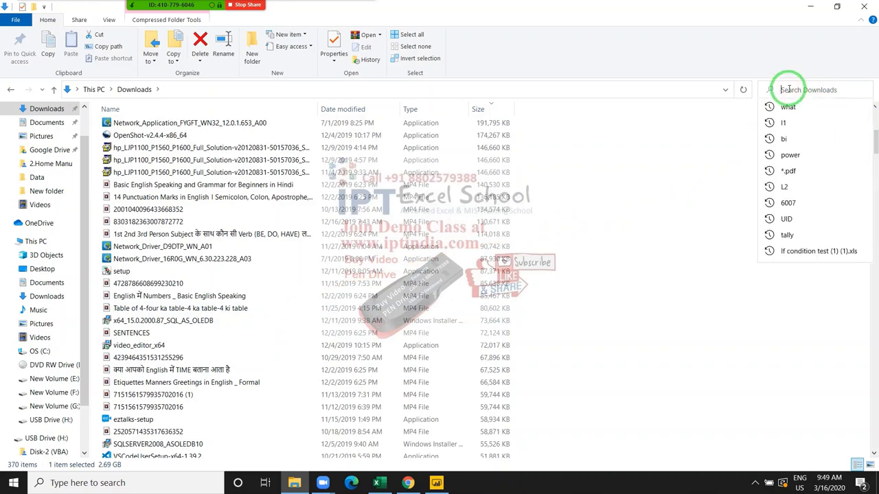
text(.)
key(Escape)
text(ip)
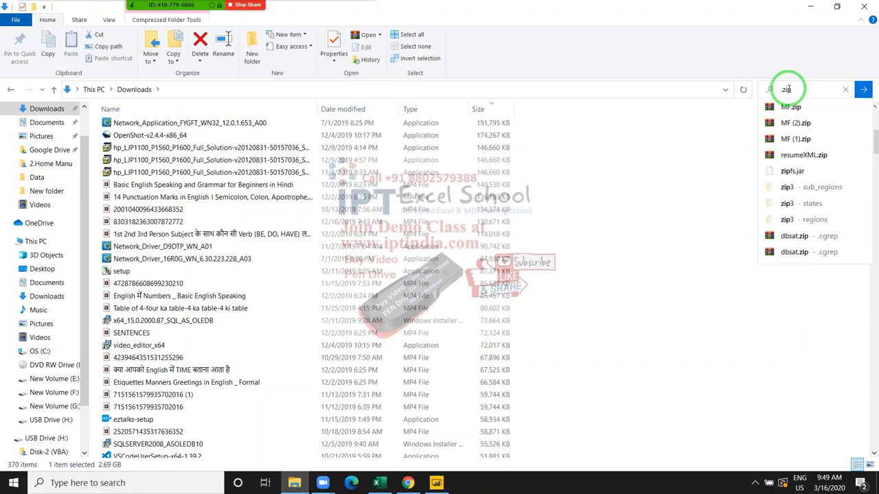
key(Escape)
key(Return)
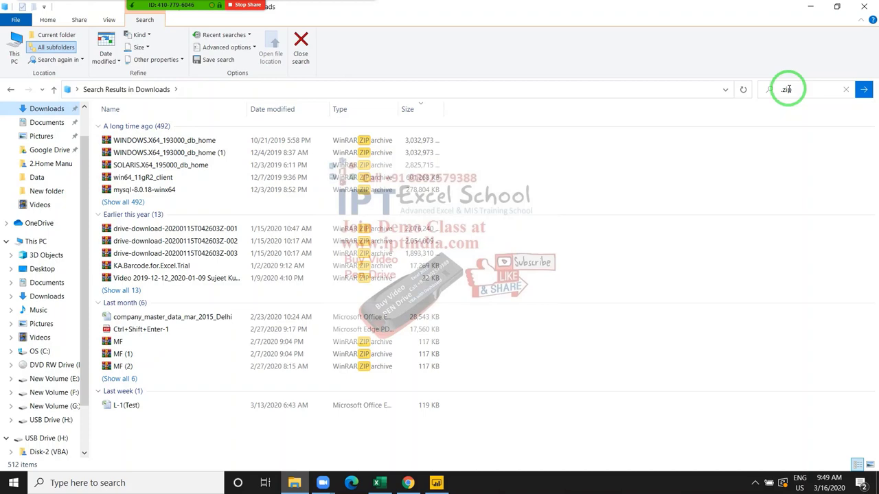
Step: Copy the three drive-download archives (5.74 GB) to USB Drive (H:)
click(190, 228)
shift+click(193, 253)
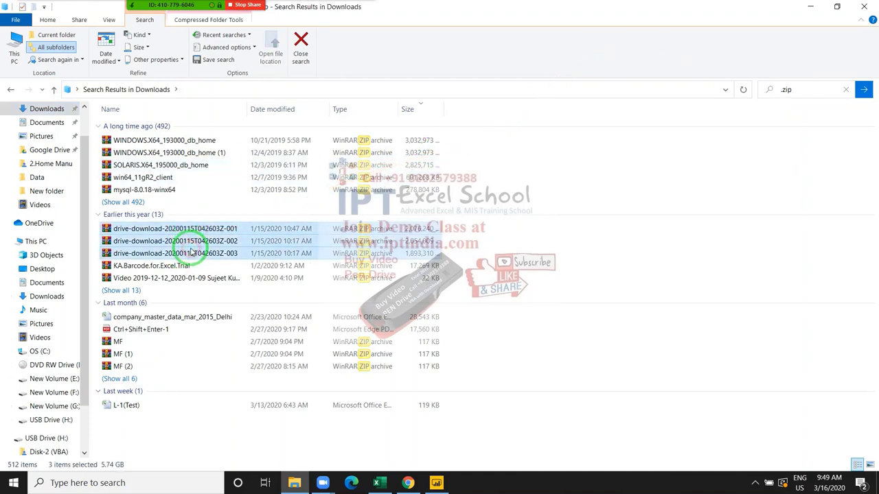
click(196, 233)
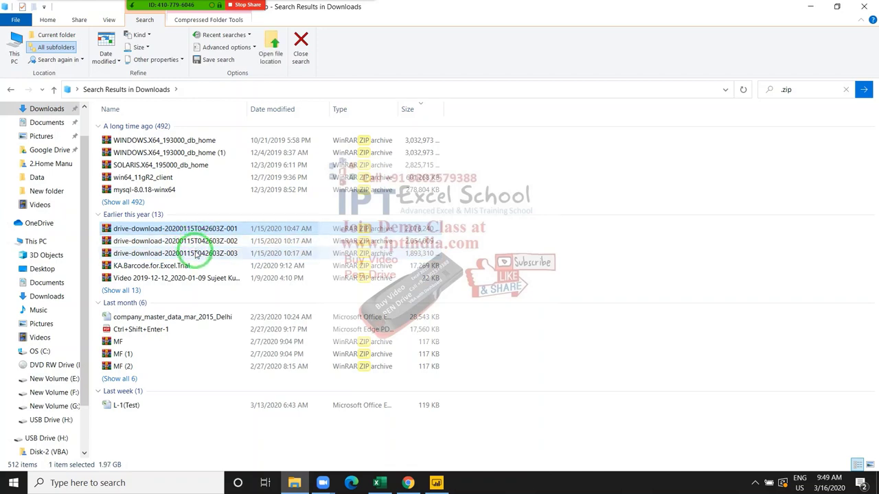
shift+click(197, 253)
right_click(197, 254)
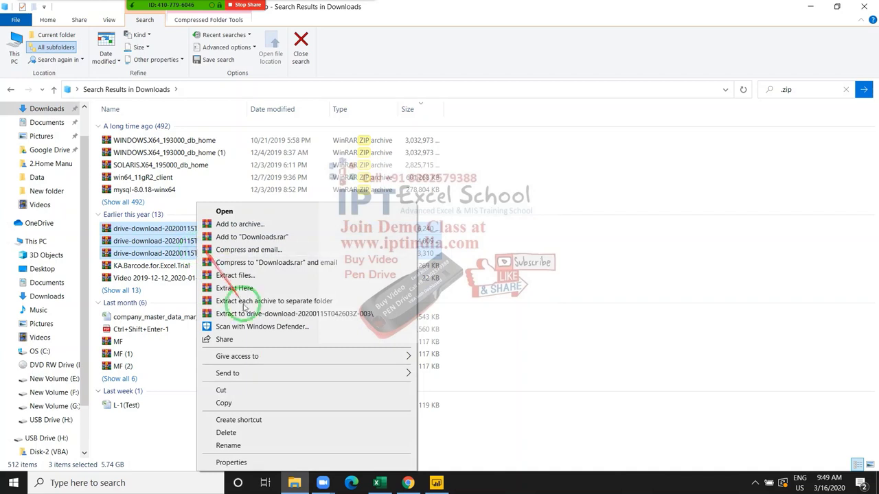
mouse_move(261, 356)
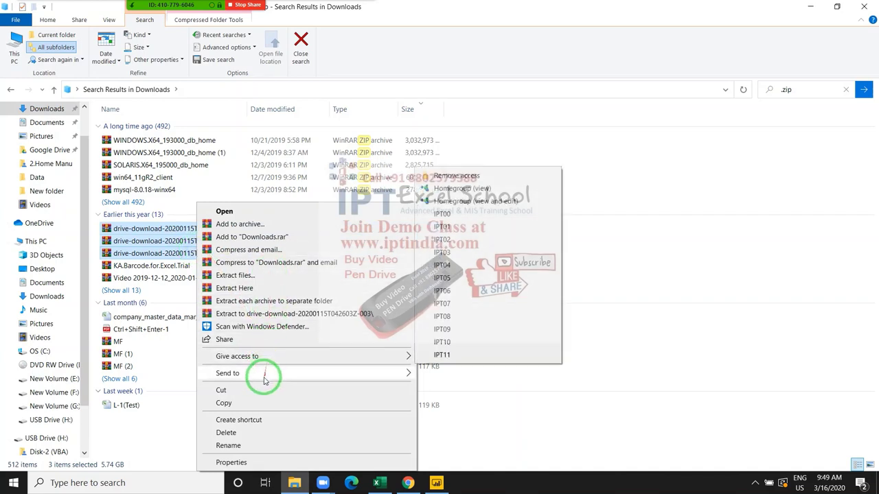
mouse_move(261, 378)
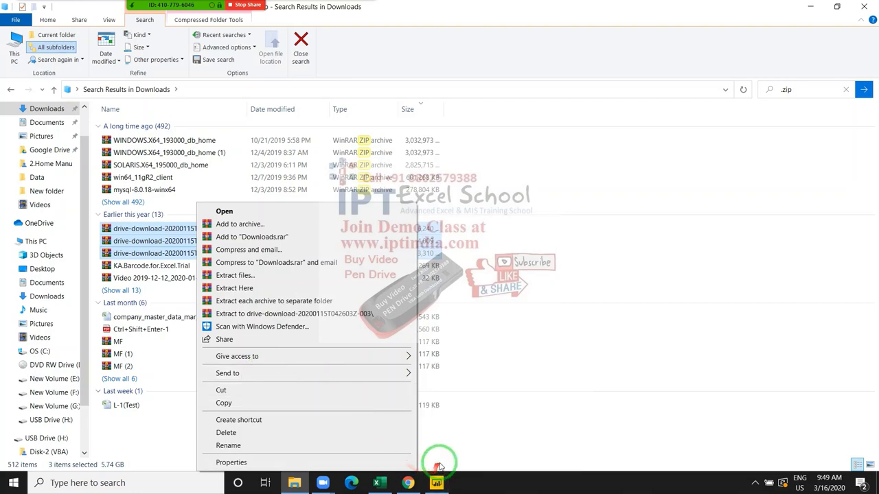
mouse_move(396, 377)
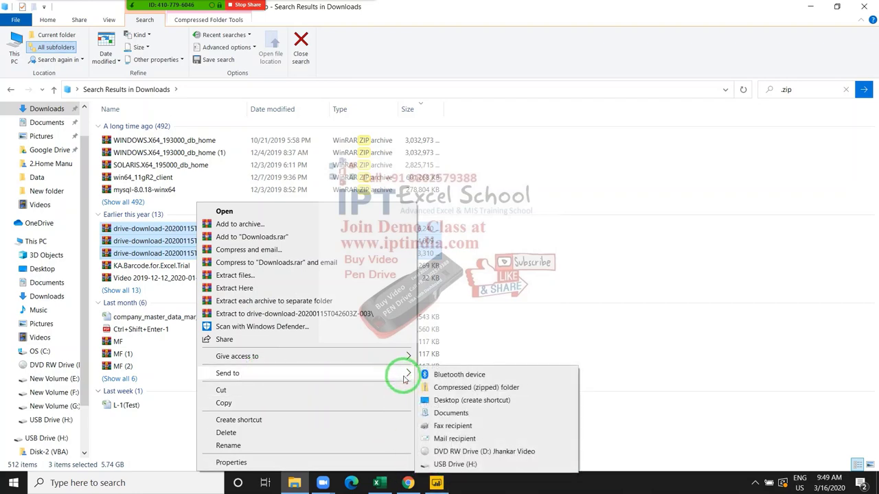
click(455, 455)
click(436, 483)
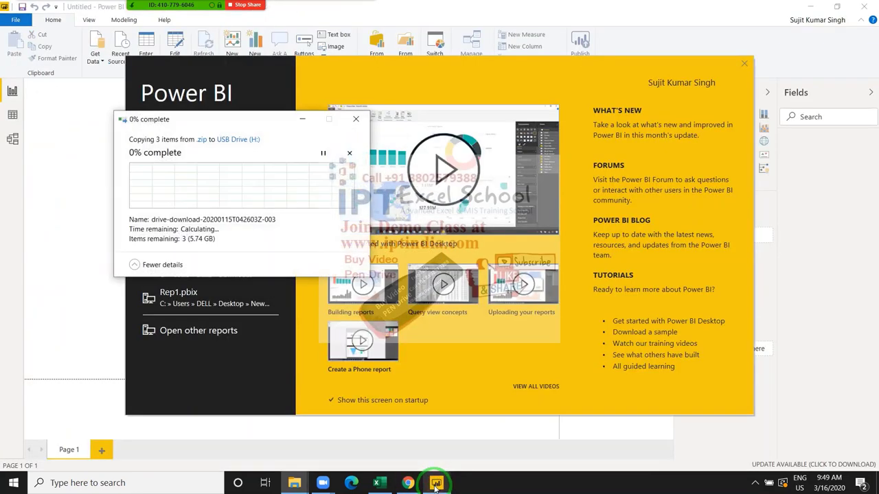
Step: Close the start screen and minimize the ribbon so only tab names remain
click(303, 118)
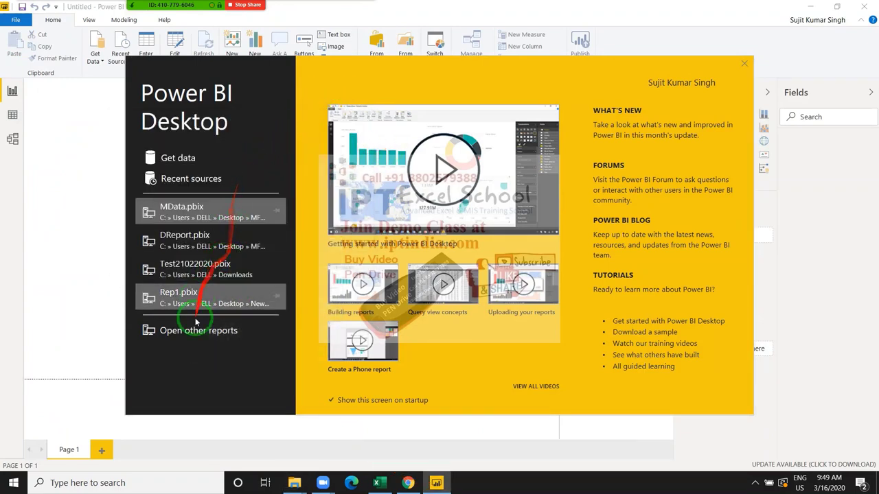
mouse_move(190, 340)
mouse_down()
mouse_move(170, 159)
mouse_move(626, 114)
mouse_up()
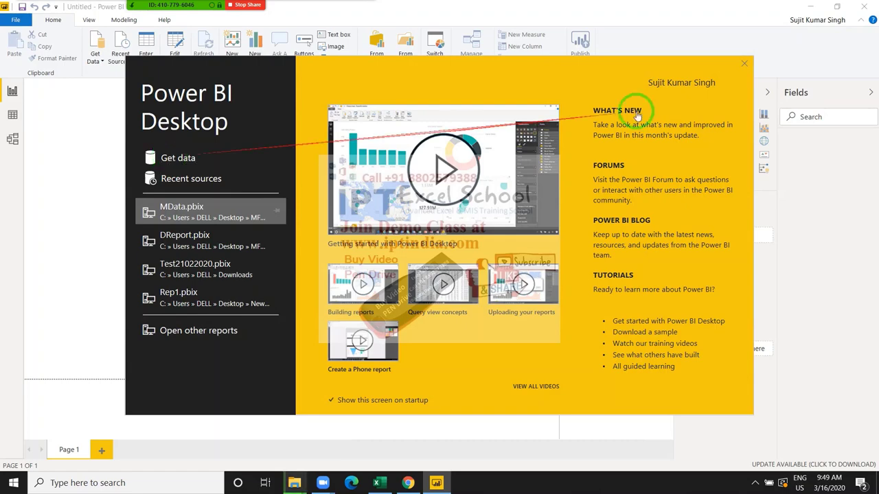
click(744, 66)
drag(743, 66, 129, 74)
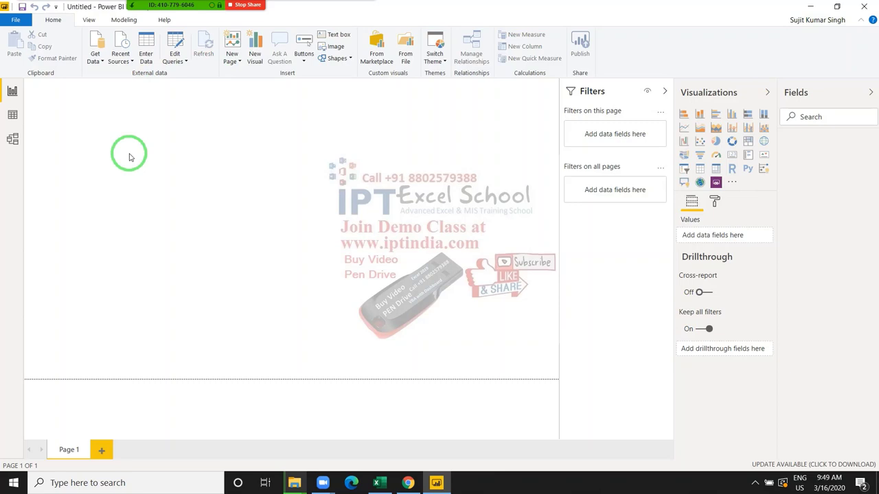
drag(94, 92, 84, 38)
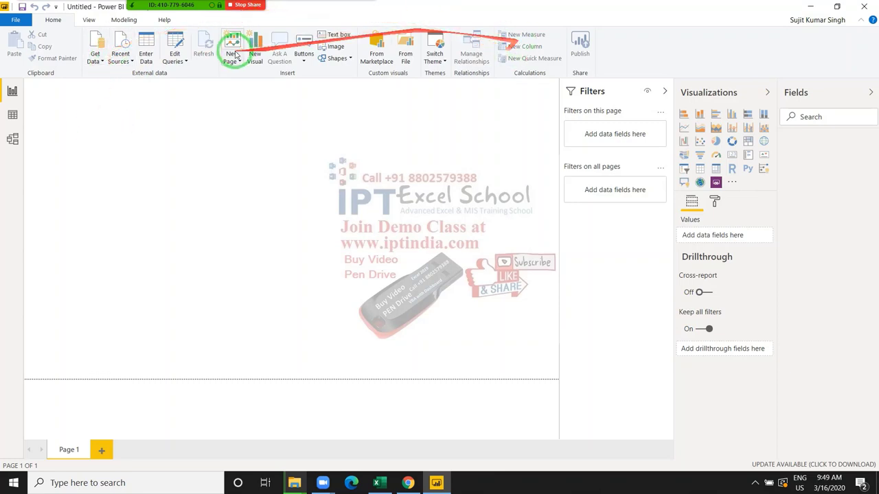
double_click(53, 19)
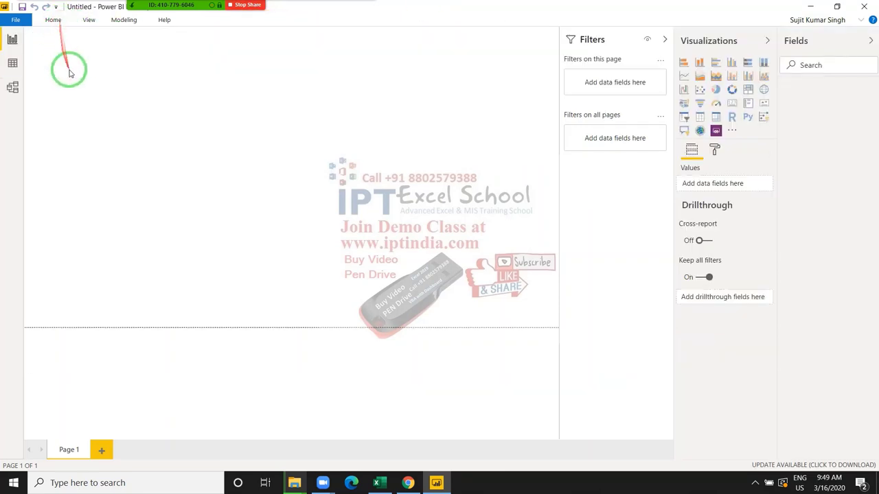
drag(51, 31, 137, 117)
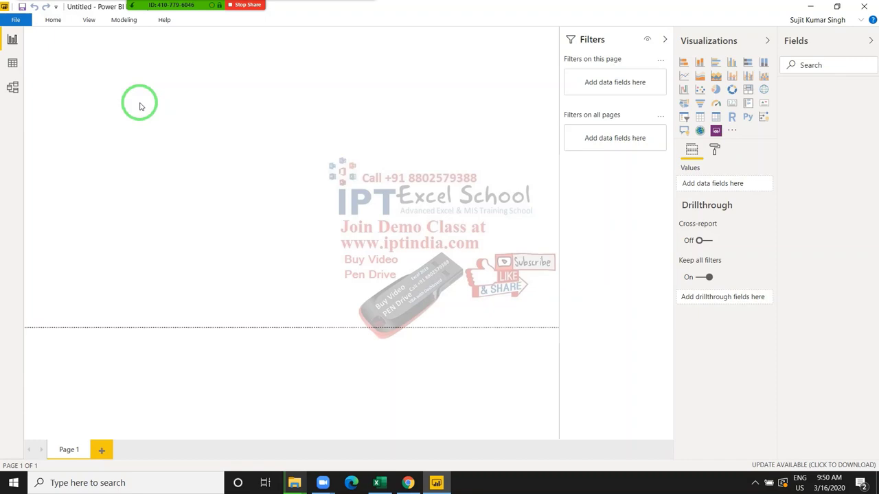
Step: Re-pin the Home ribbon so its commands stay visible
click(53, 19)
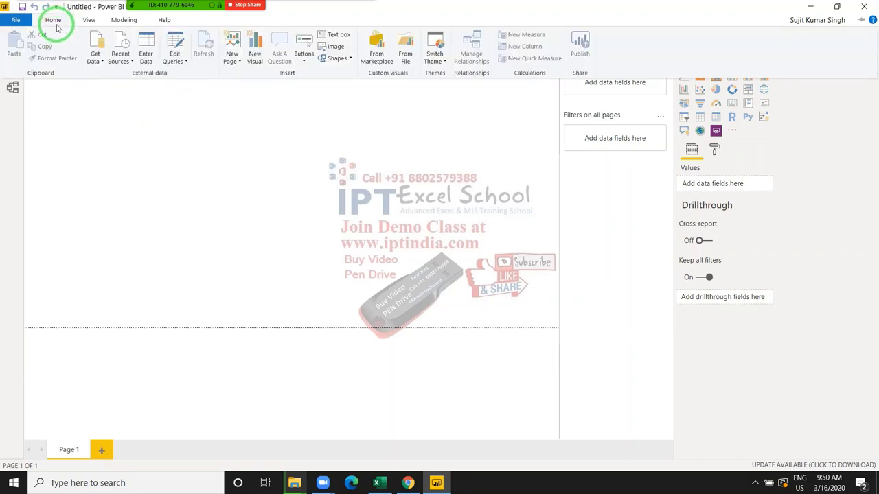
double_click(53, 22)
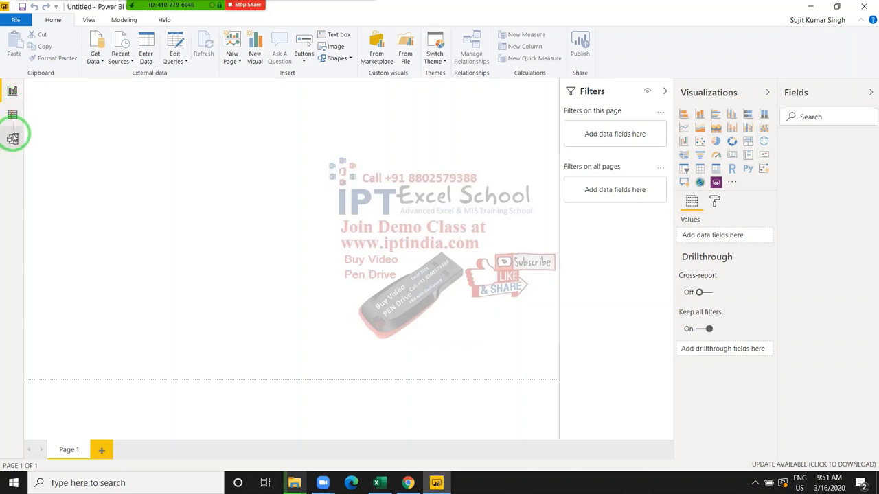
click(12, 137)
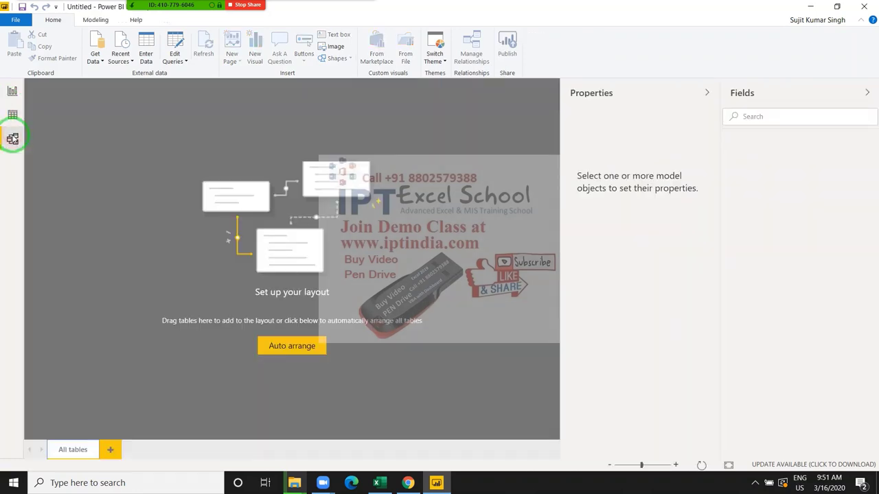
click(13, 118)
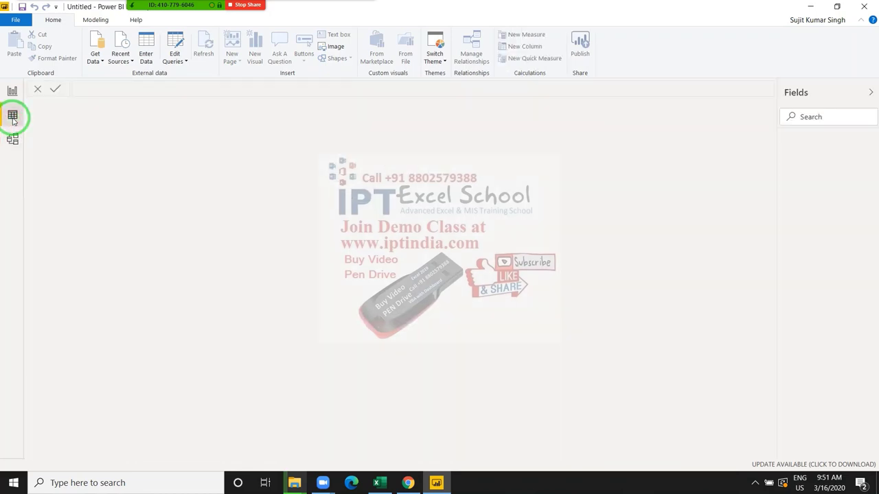
click(14, 92)
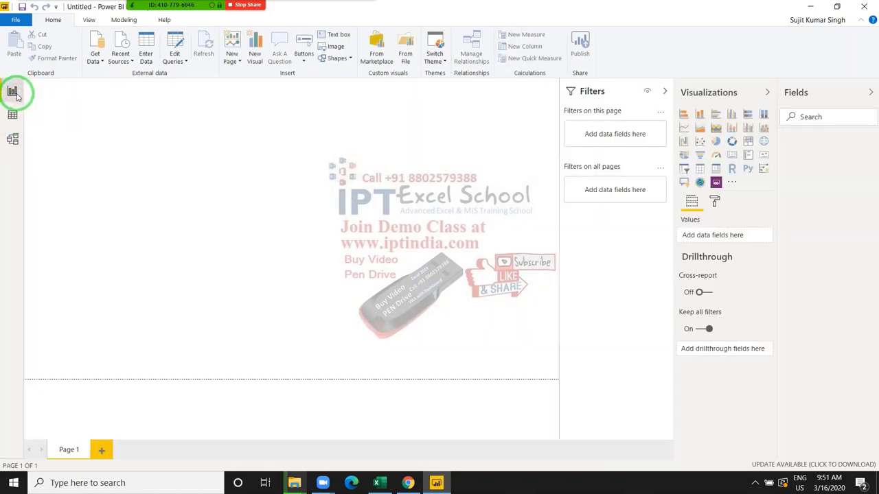
click(13, 116)
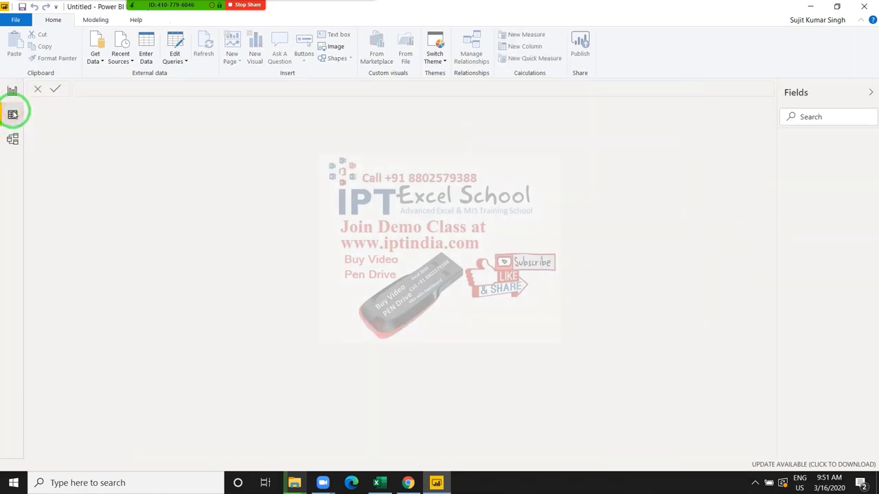
click(13, 138)
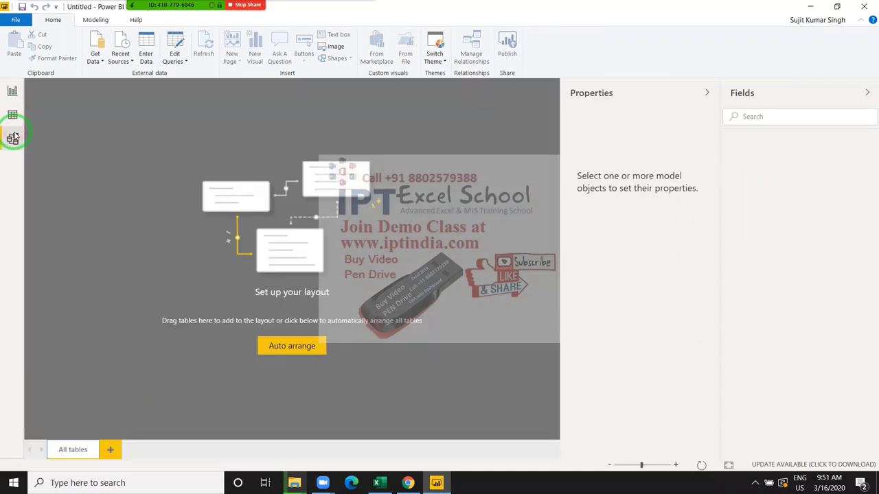
click(14, 92)
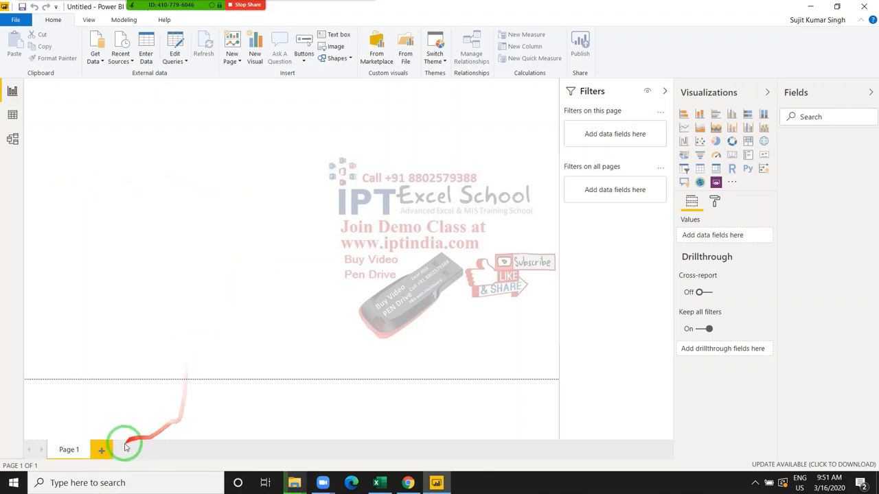
Step: Add blank Page 2 and Page 3, then check the update-available notice
click(103, 451)
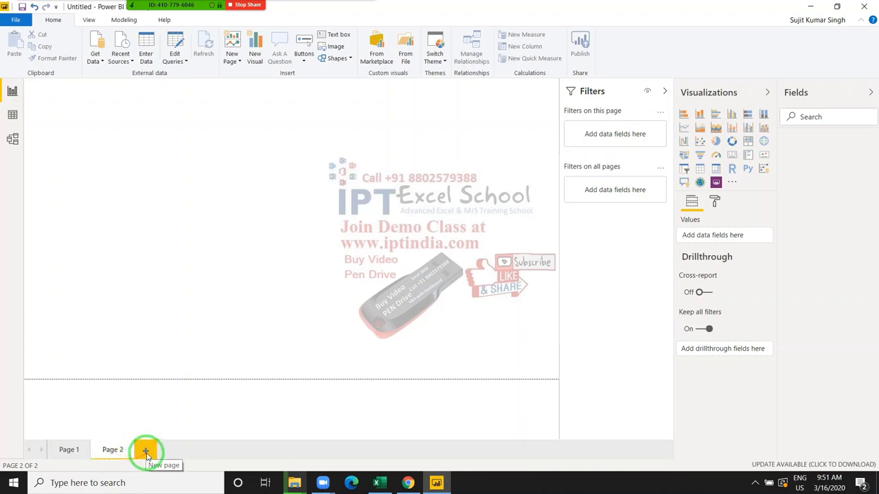
click(146, 453)
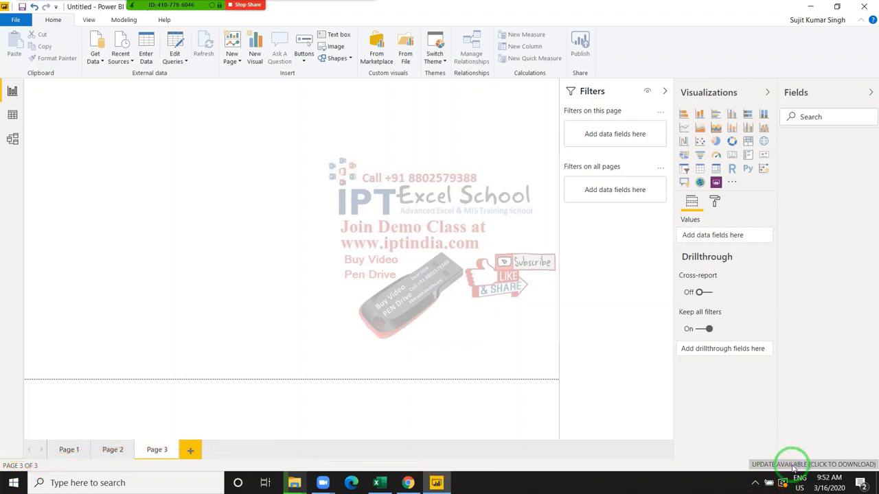
click(793, 465)
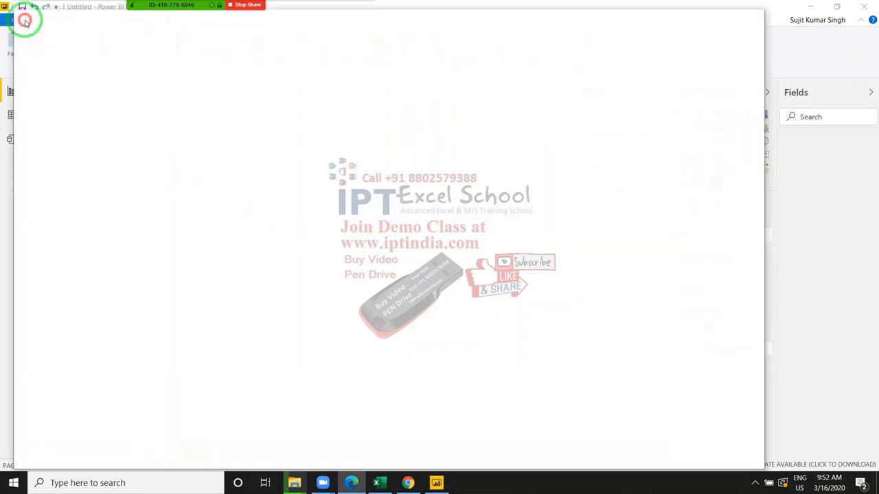
Step: Minimize the browser and dismiss the File menu, returning to blank Page 3
click(699, 18)
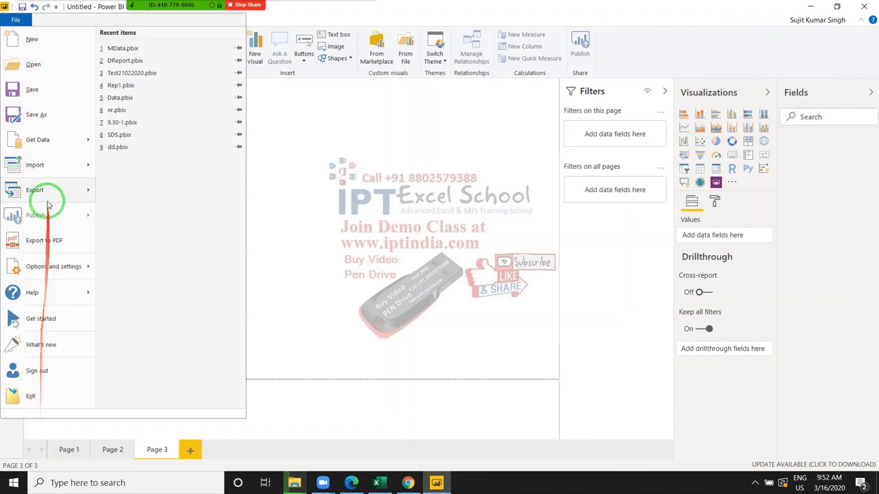
mouse_move(45, 198)
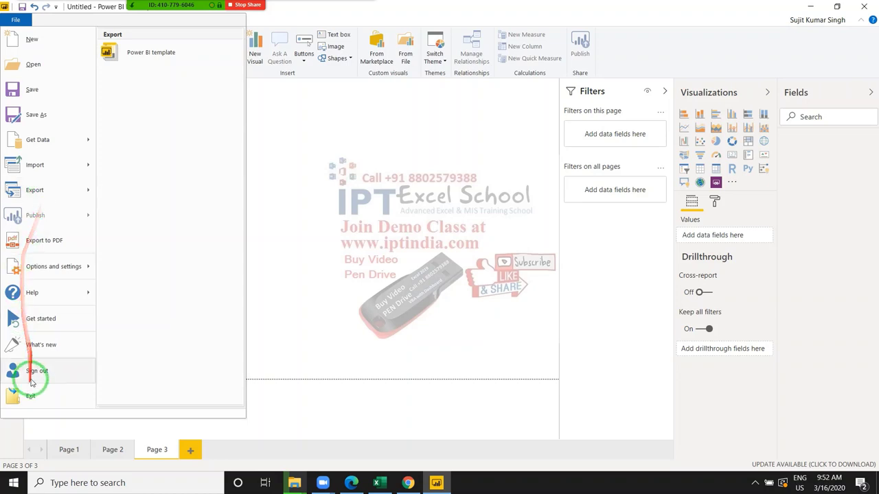
click(347, 149)
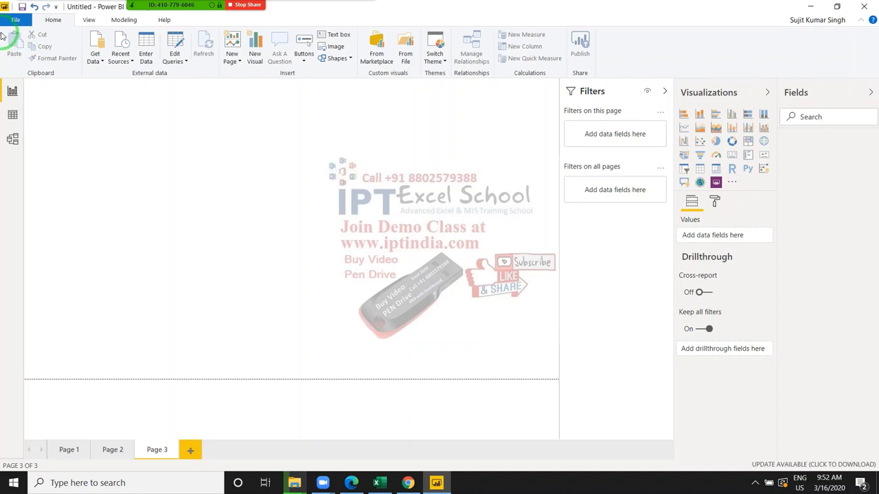
click(96, 21)
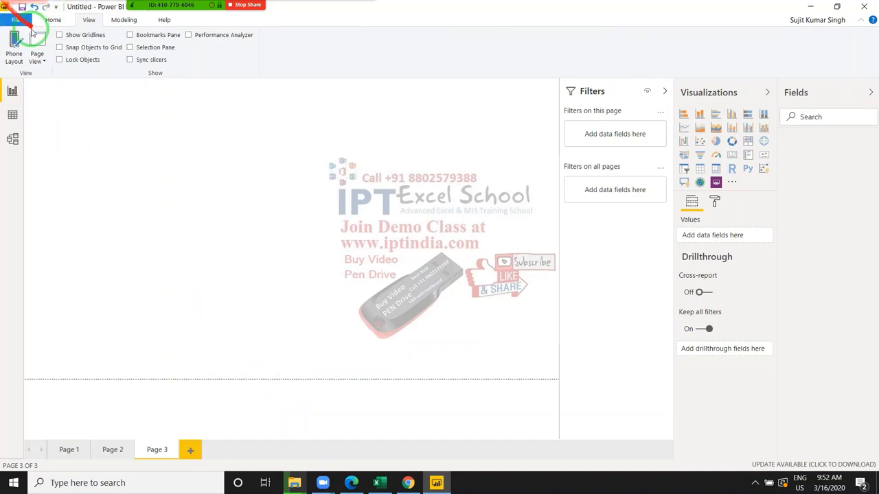
click(121, 21)
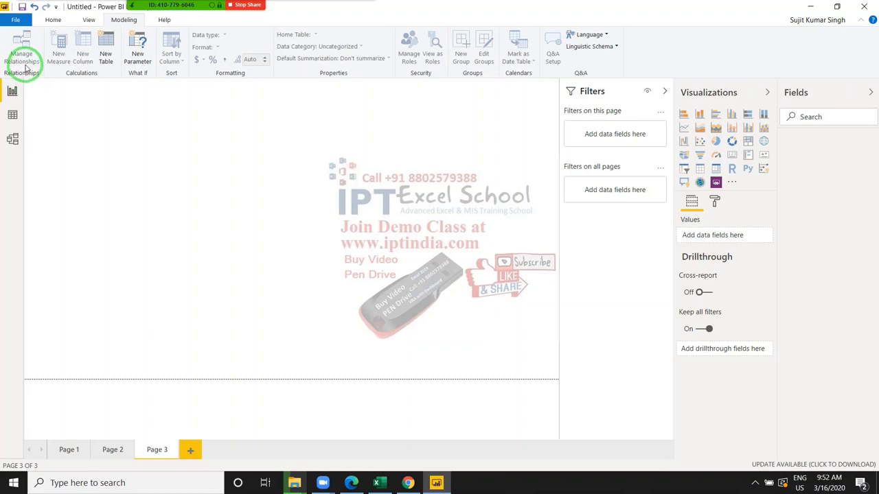
click(51, 22)
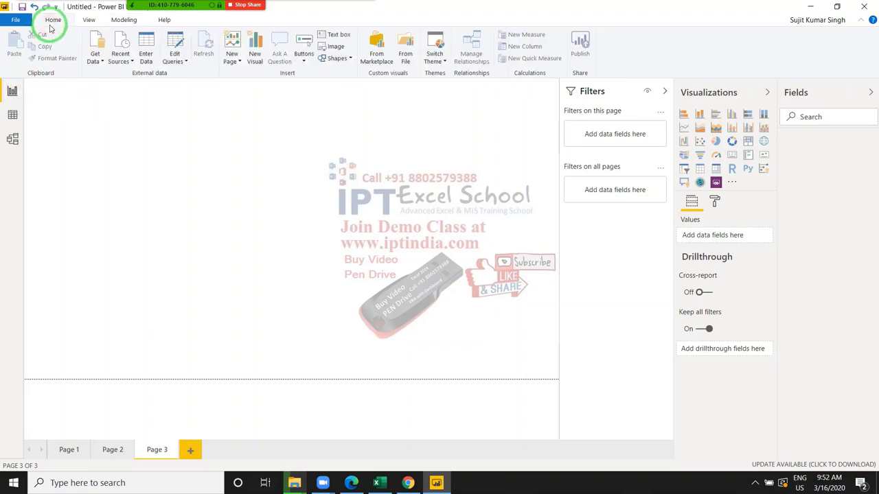
mouse_move(103, 6)
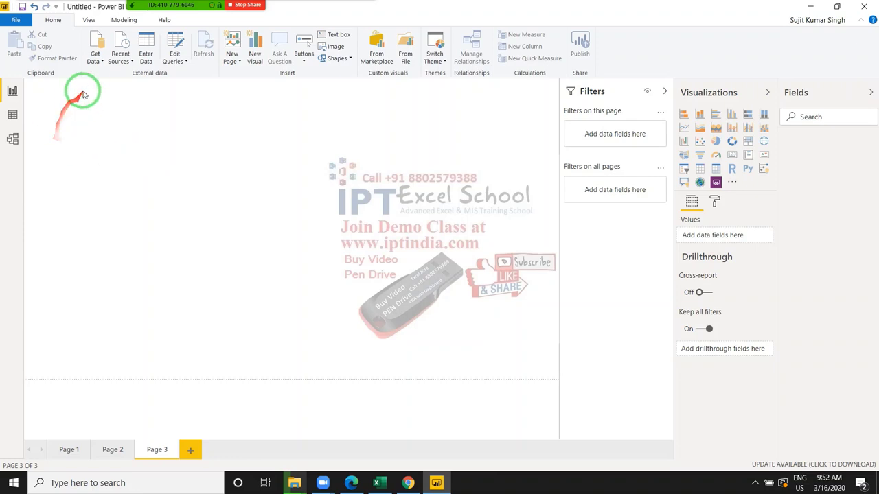
Step: Open the full Get Data connector catalogue via Get Data > More
click(100, 66)
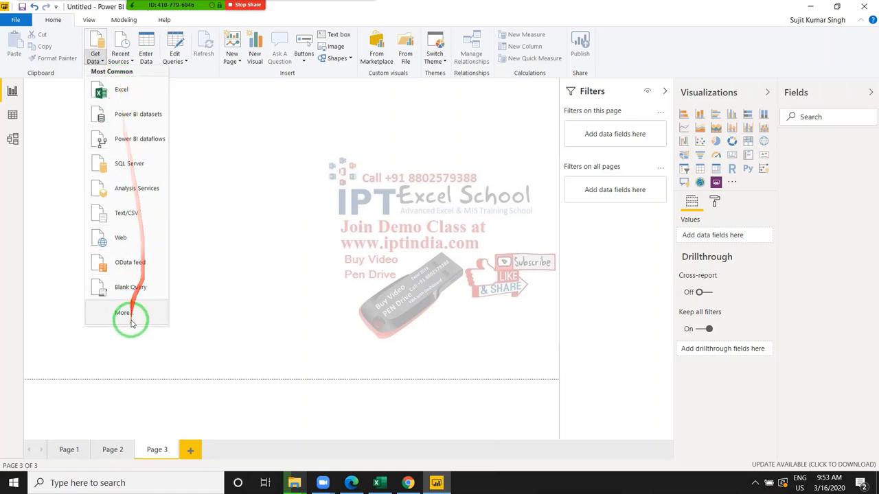
click(129, 313)
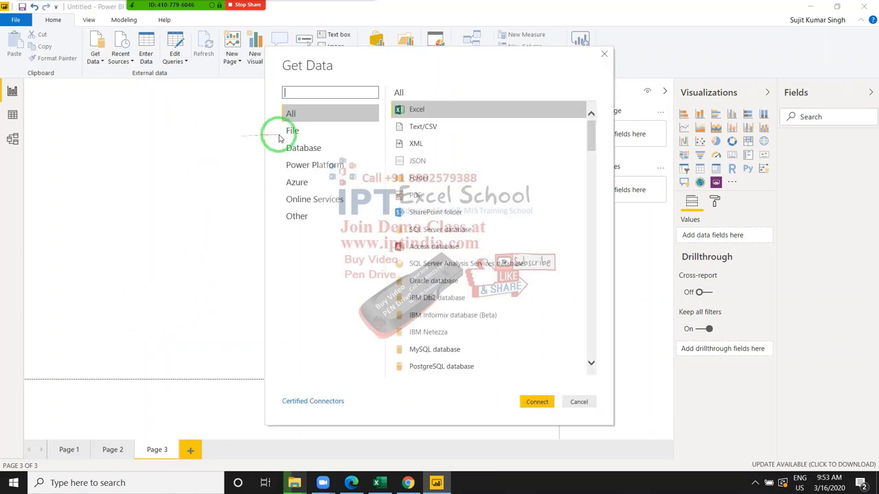
Step: Browse the File, Database, Power Platform, Azure and Other categories, ending on Online Services
click(291, 132)
click(292, 148)
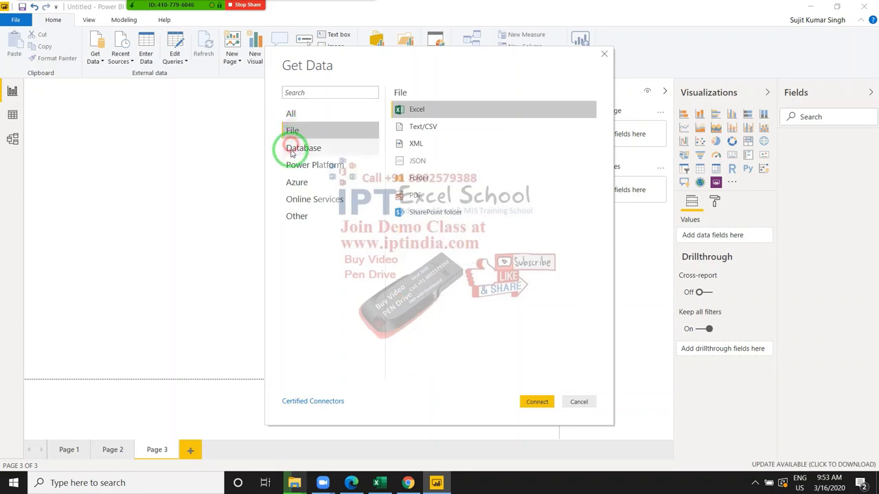
click(293, 166)
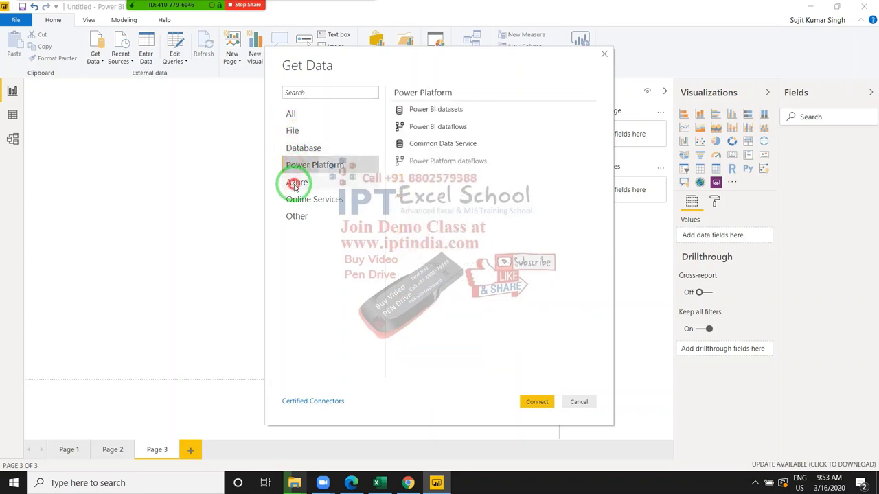
click(295, 184)
click(297, 202)
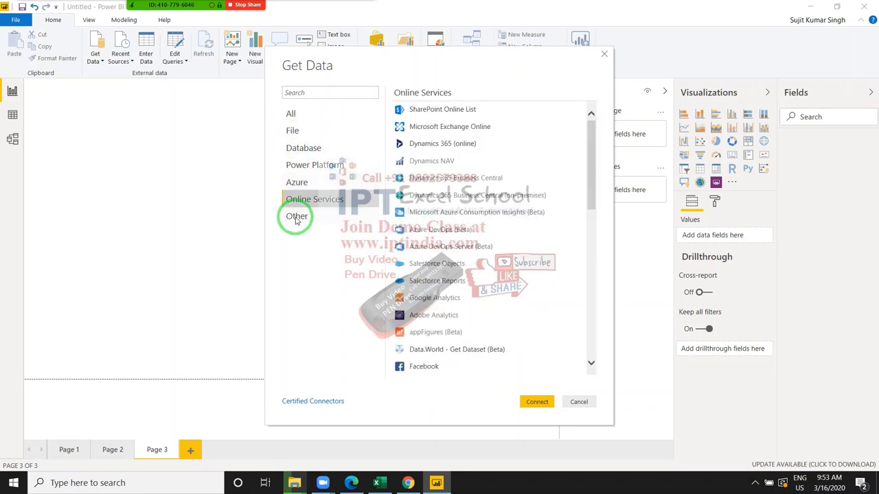
click(297, 218)
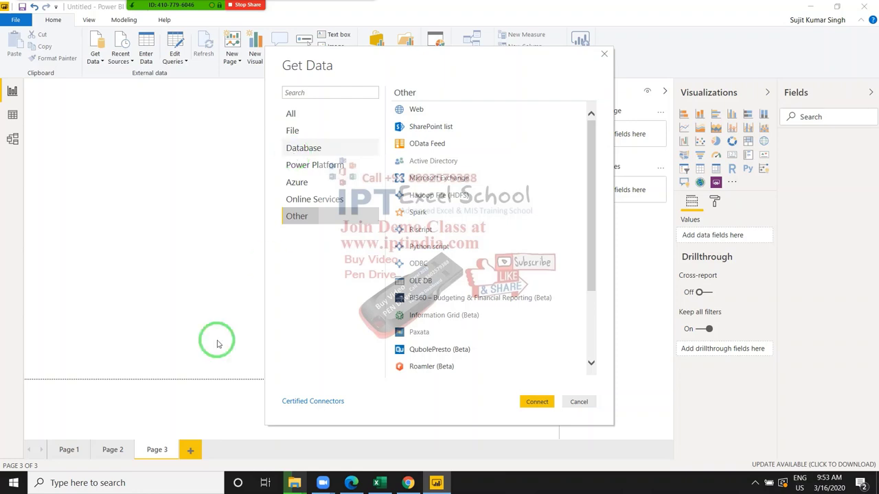
click(325, 138)
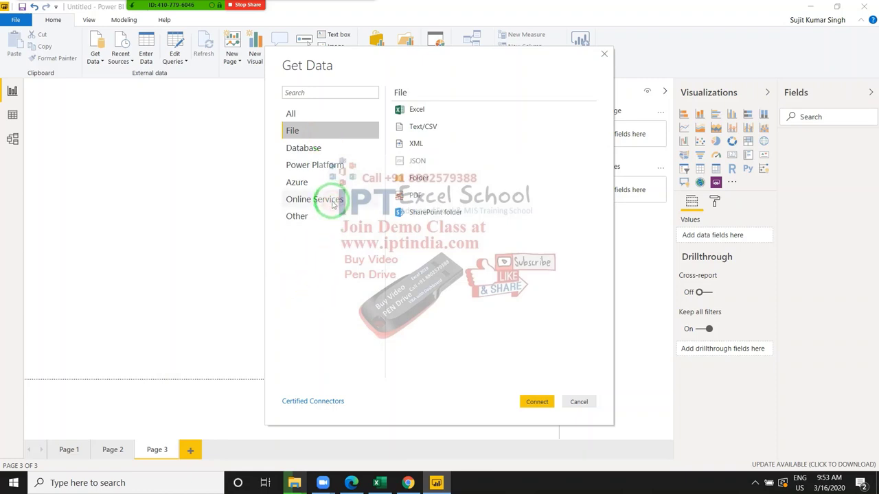
click(333, 204)
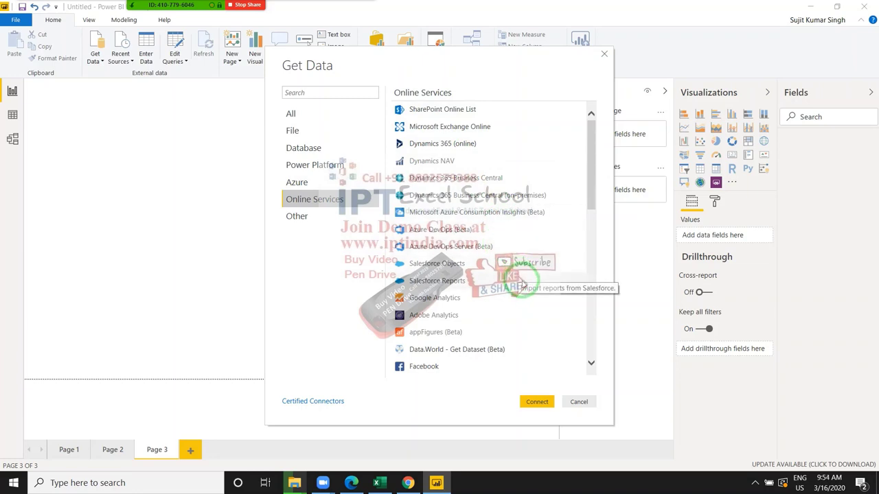
Step: Scroll through the full list of Online Services connectors
scroll(523, 284, down, 2)
scroll(523, 284, down, 3)
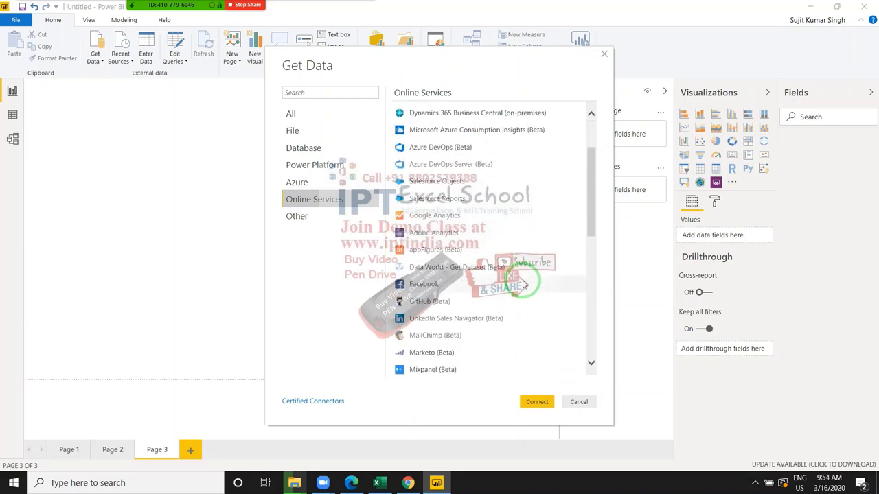
scroll(523, 284, down, 1)
scroll(523, 287, down, 2)
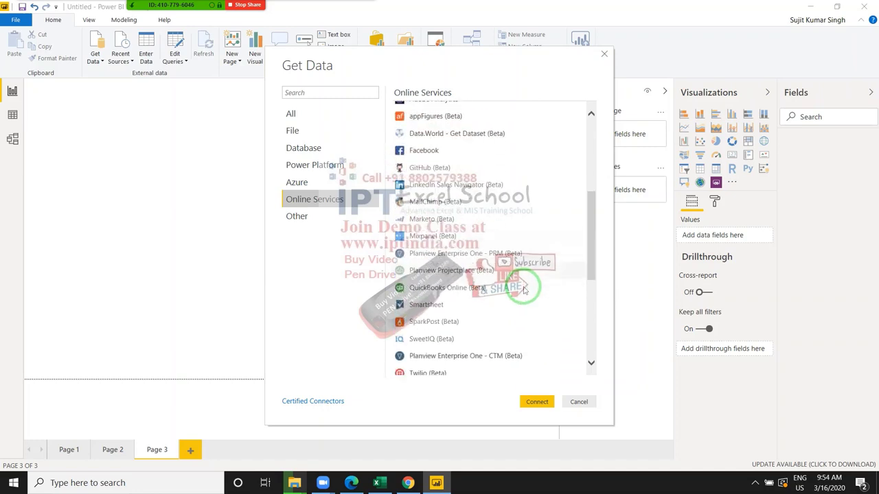
scroll(525, 288, down, 1)
scroll(525, 287, down, 2)
scroll(525, 287, down, 2)
scroll(527, 285, down, 1)
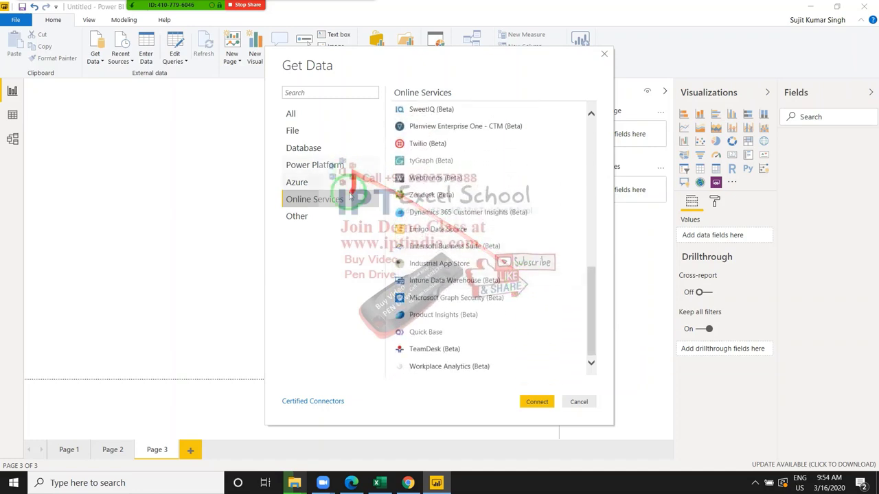
drag(346, 150, 506, 216)
Step: Look over the Database connectors, then pick Excel under File
click(303, 147)
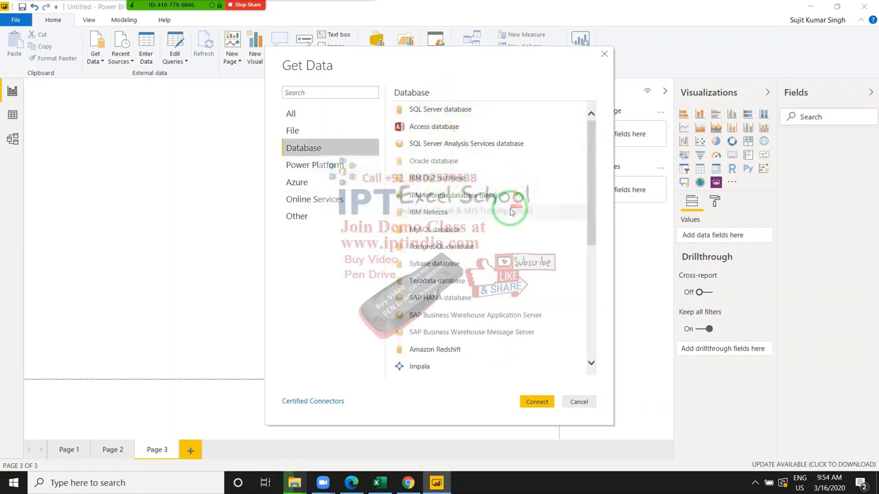
scroll(572, 283, down, 3)
scroll(572, 283, down, 1)
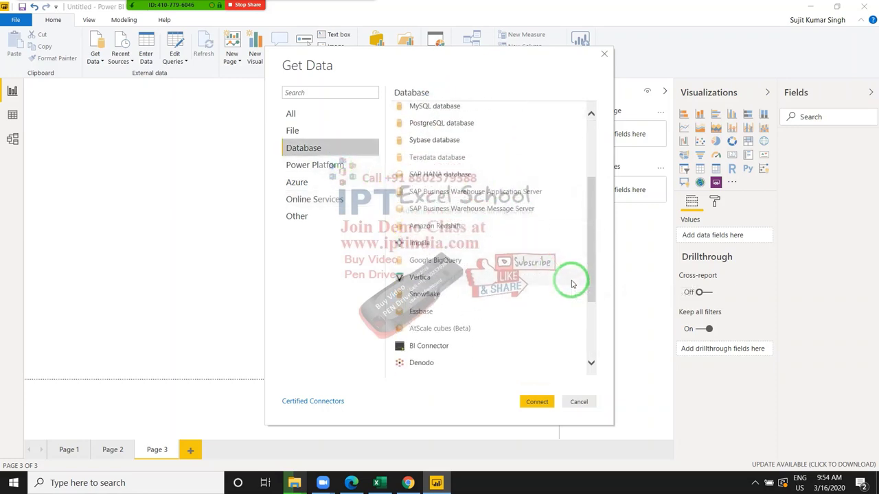
scroll(571, 281, down, 2)
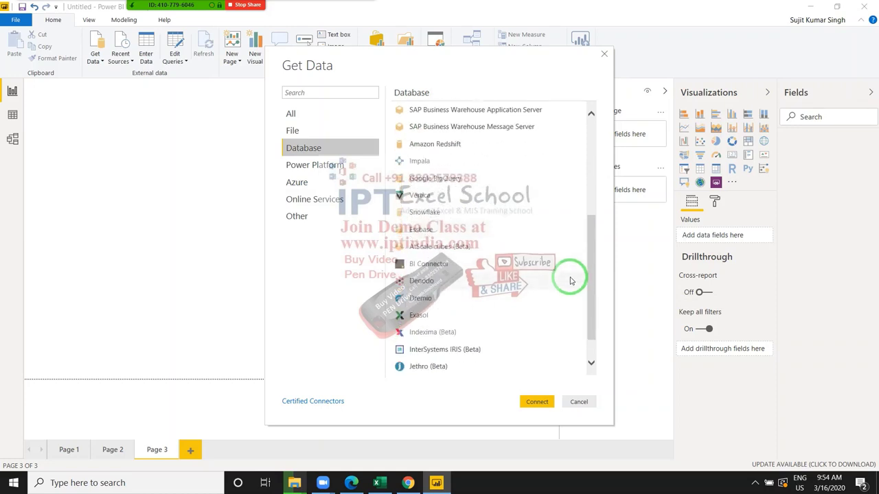
scroll(569, 280, down, 1)
drag(569, 280, 425, 296)
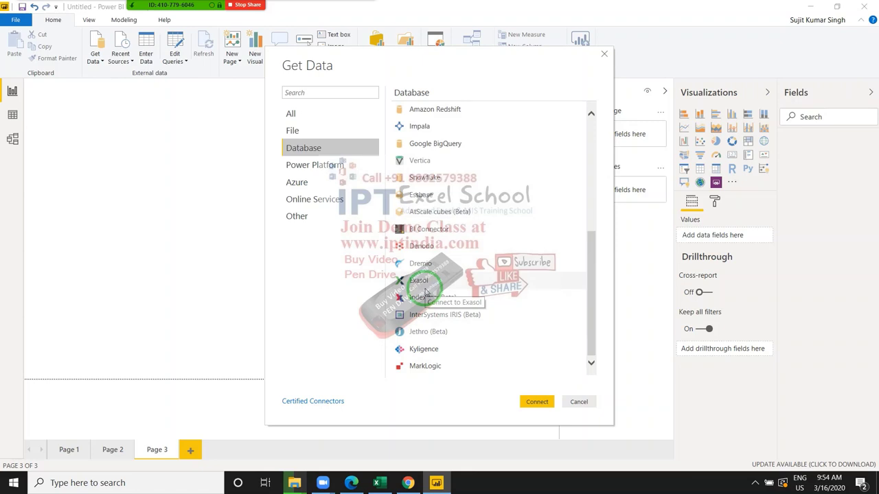
mouse_move(426, 292)
mouse_down()
mouse_move(500, 352)
mouse_move(305, 115)
mouse_up()
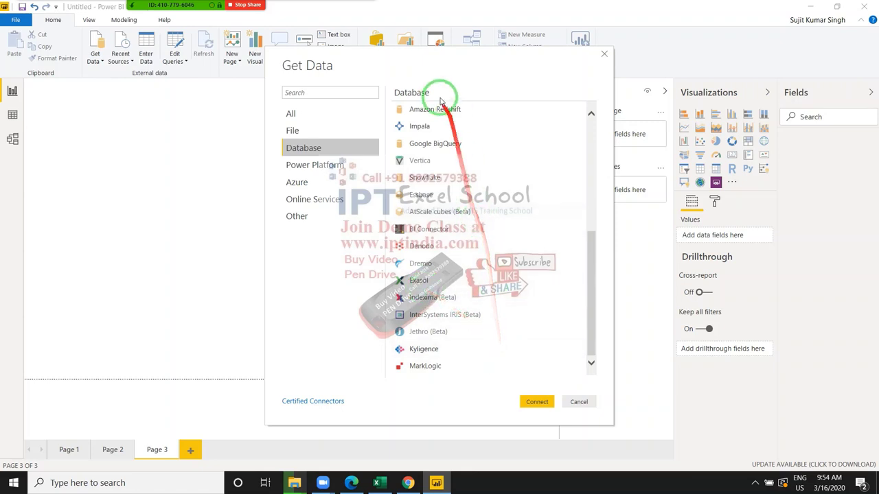
click(296, 131)
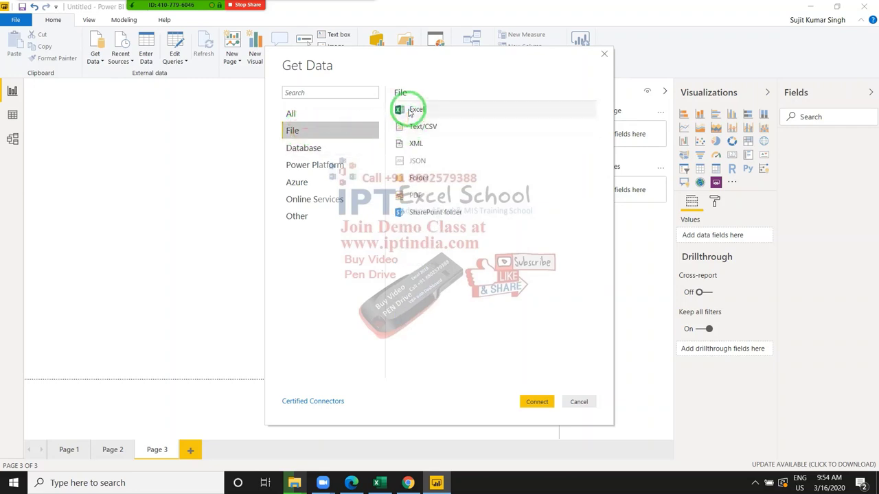
click(410, 112)
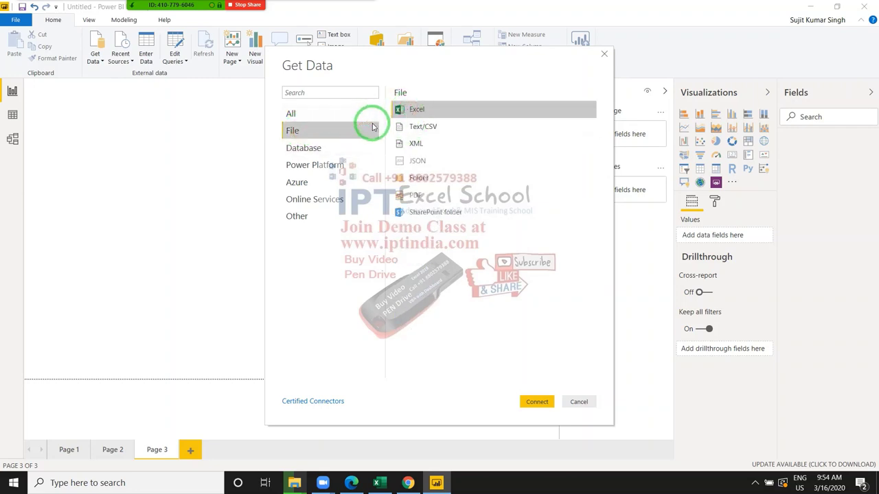
Step: Connect to Excel and open MData.xlsm from the New folder in the Navigator
click(537, 402)
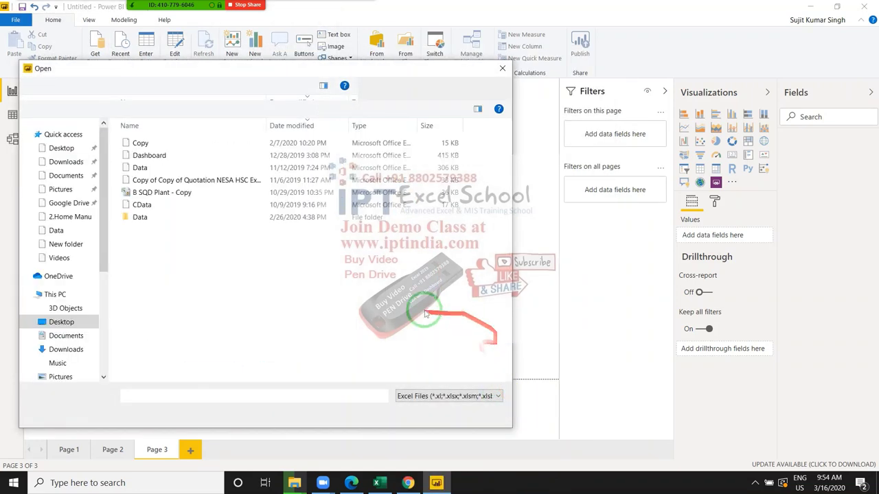
click(162, 146)
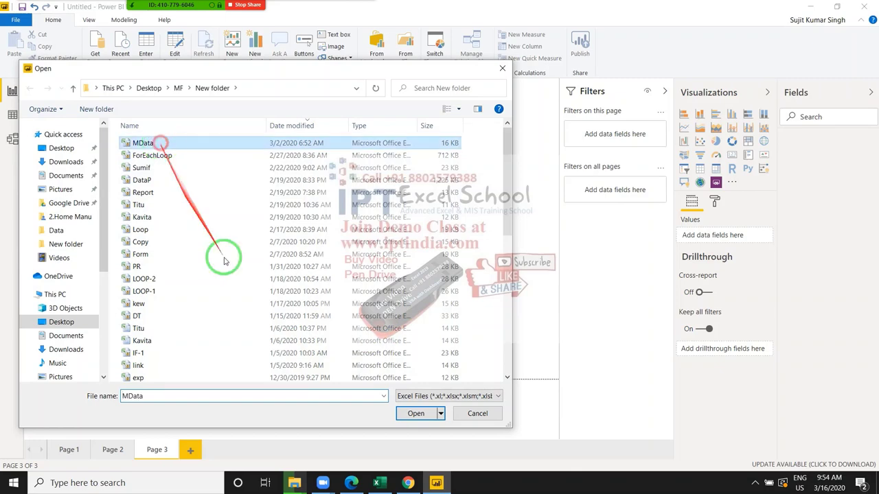
click(418, 415)
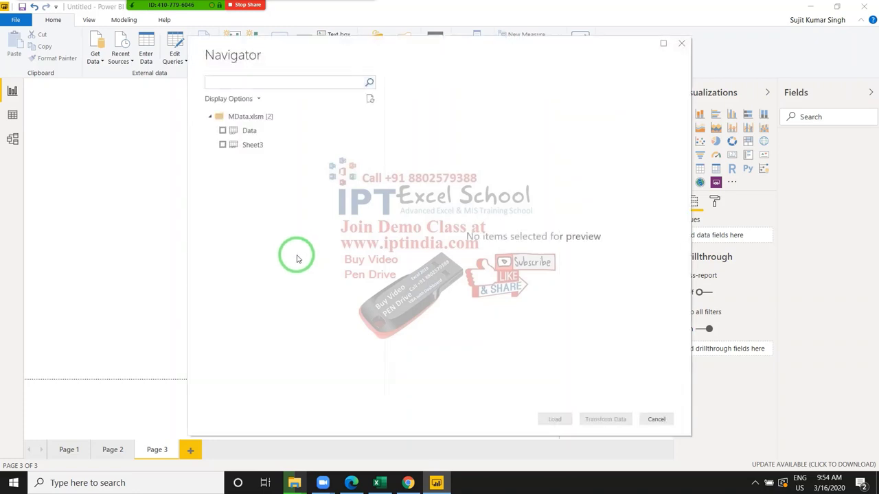
Step: Preview the Data sheet of MData.xlsm in Navigator, select it, and load it
click(217, 131)
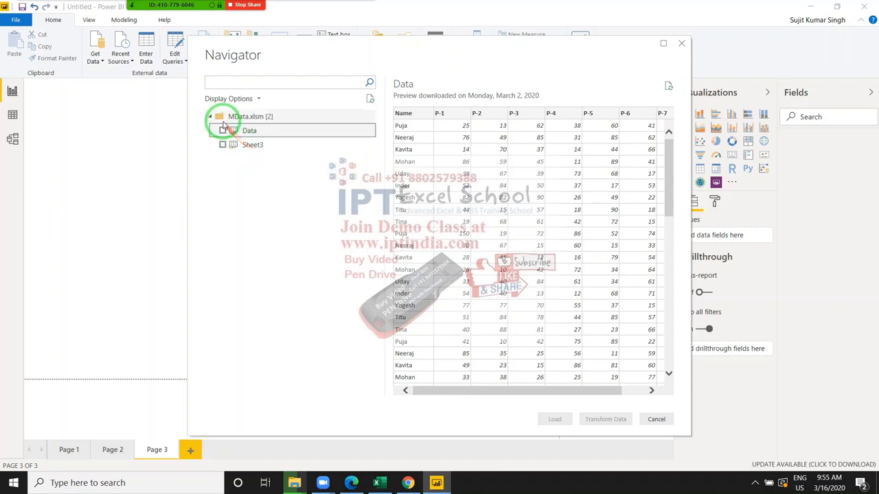
click(222, 131)
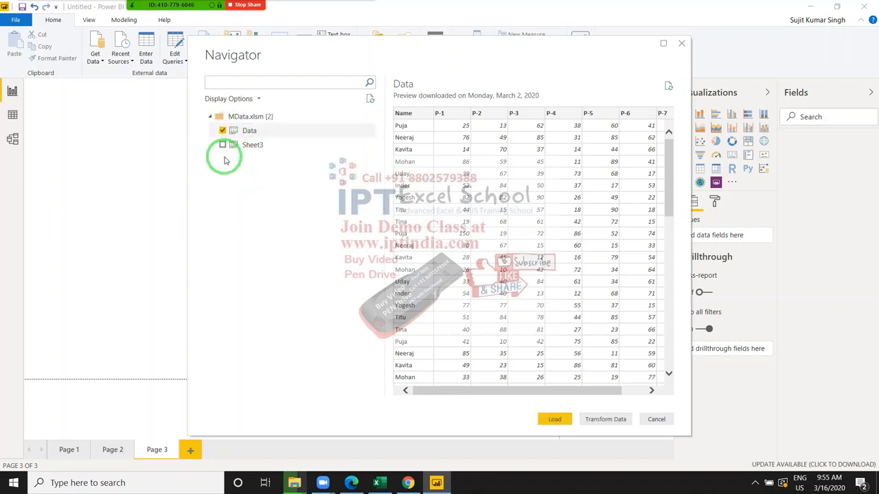
click(563, 417)
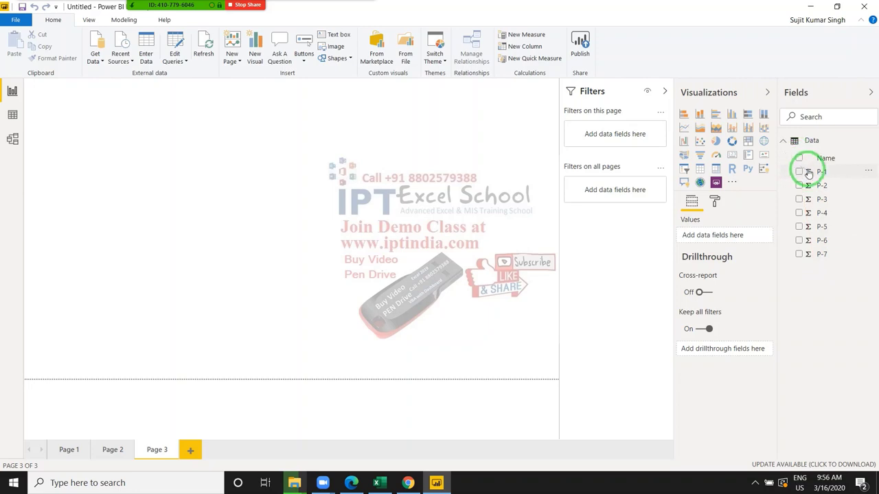
Step: Check the loaded Data table's rows, then place the Name field on Page 3 as a table
click(13, 114)
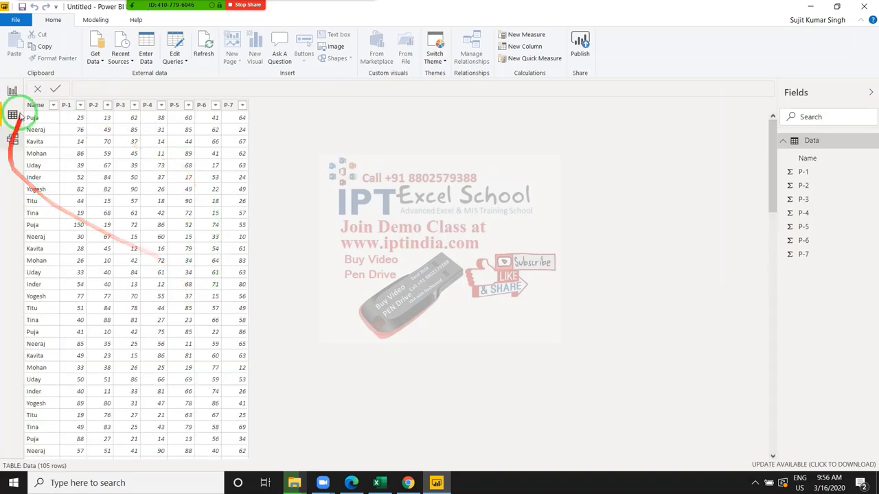
click(12, 91)
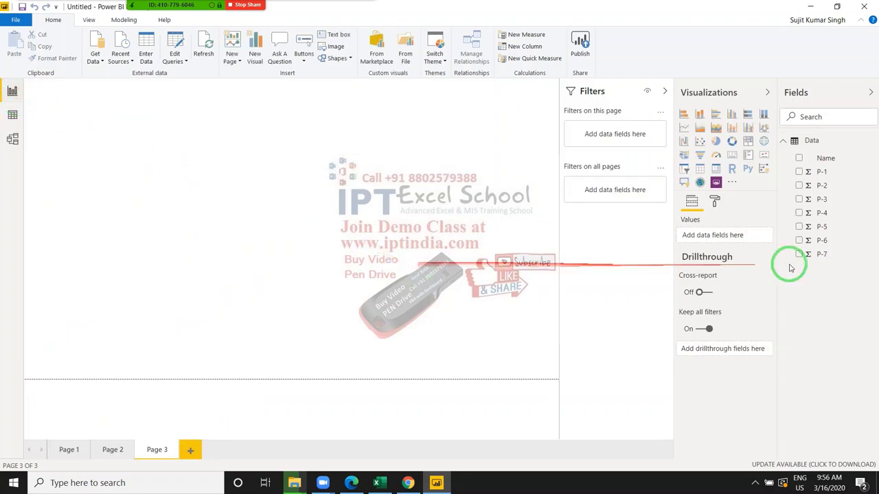
mouse_move(825, 158)
mouse_down()
mouse_move(67, 167)
mouse_move(103, 121)
mouse_up()
Step: Add P-1 to the names table, convert it to a stacked column chart, then enlarge and lower it
drag(819, 175, 121, 120)
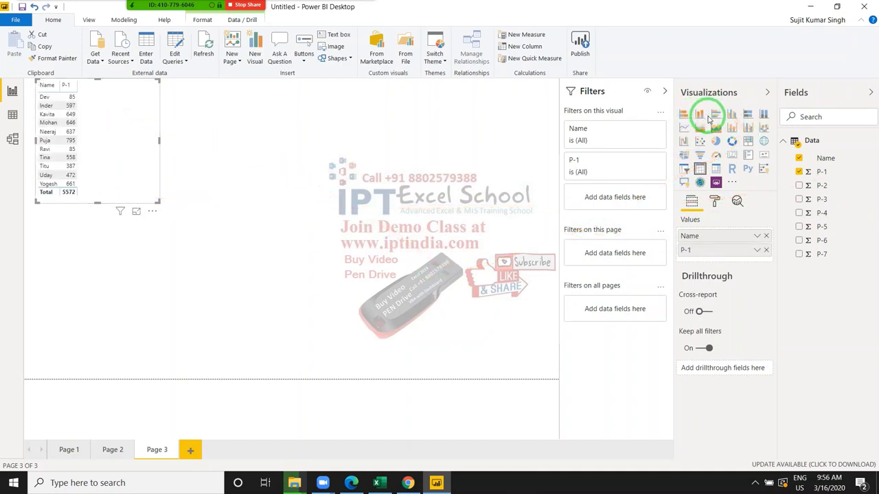
click(700, 117)
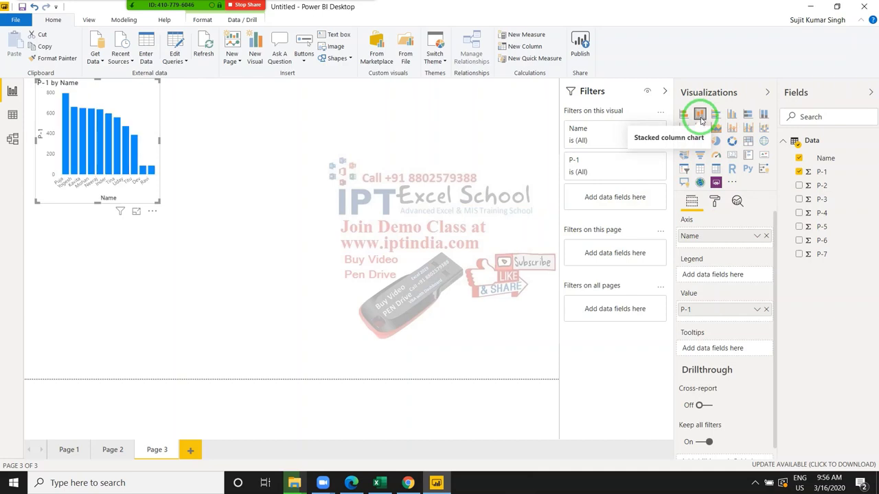
drag(157, 202, 203, 247)
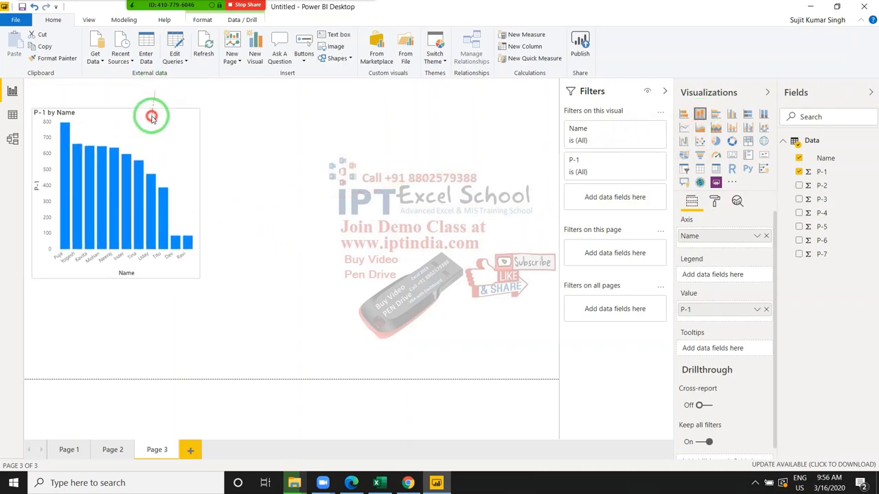
drag(155, 88, 147, 166)
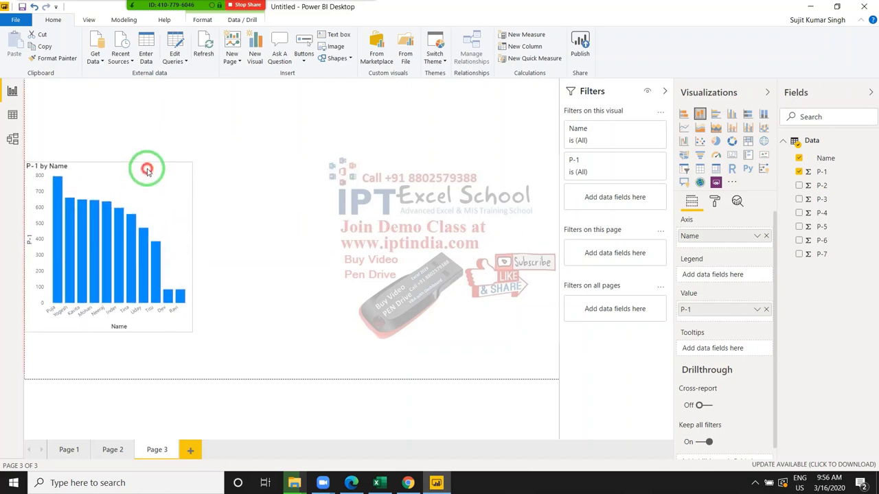
Step: Start a second table listing the team member Names
click(146, 170)
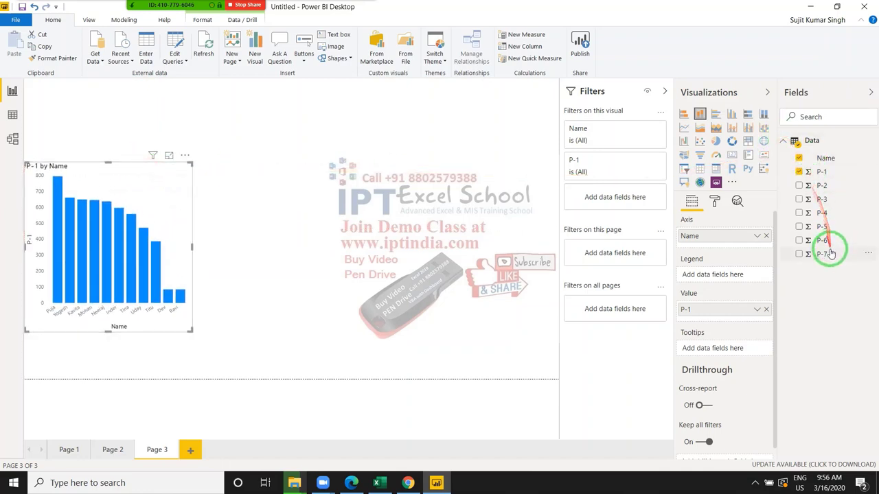
drag(824, 159, 388, 197)
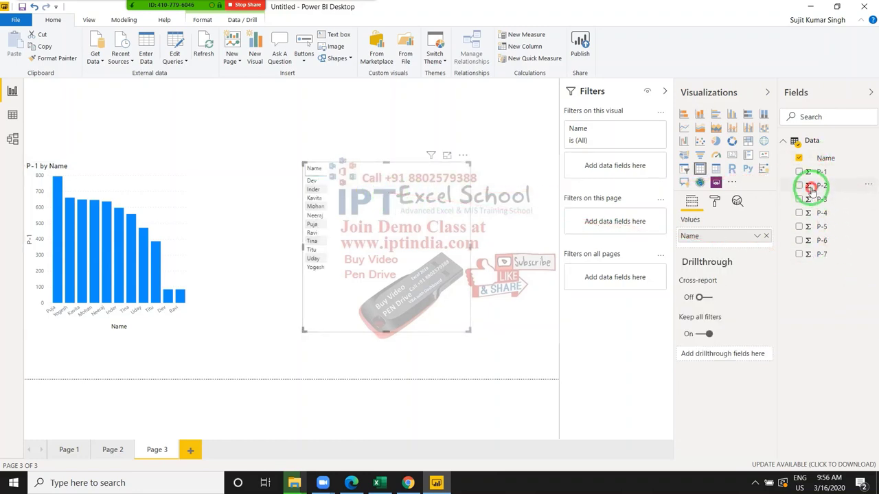
drag(810, 186, 799, 199)
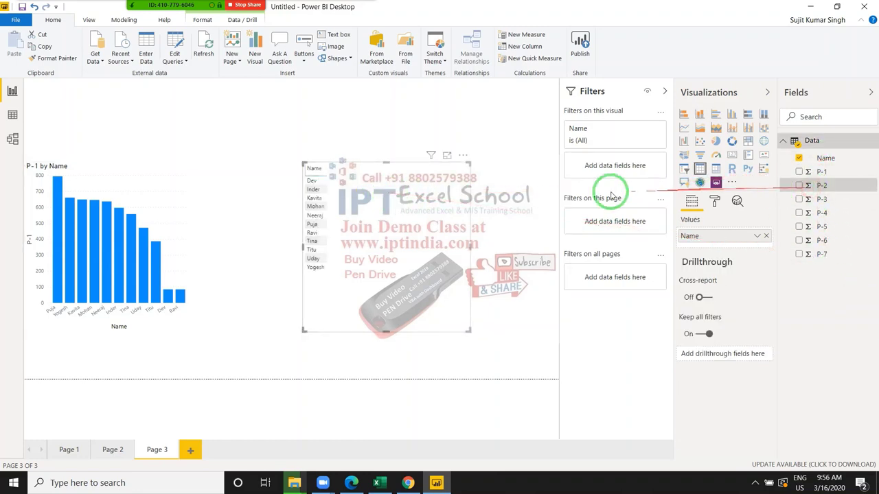
Step: Add P-2 to the new table, turn it into a line chart, and move it right
click(798, 186)
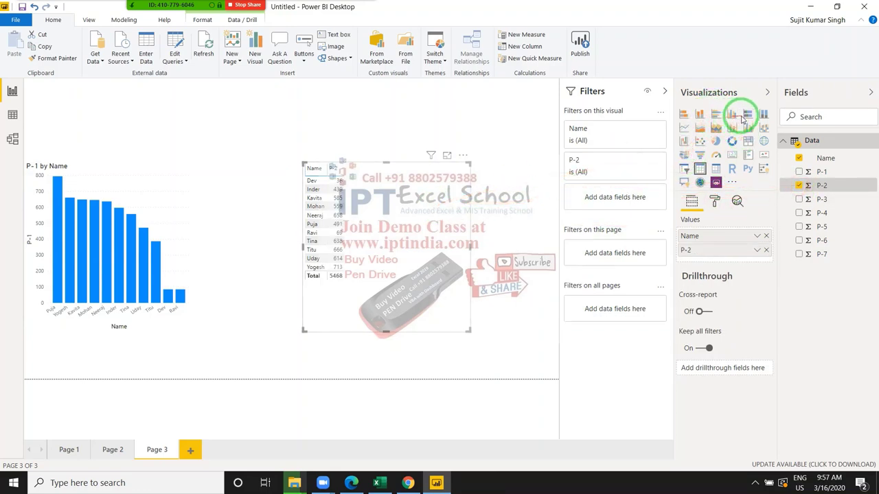
click(689, 128)
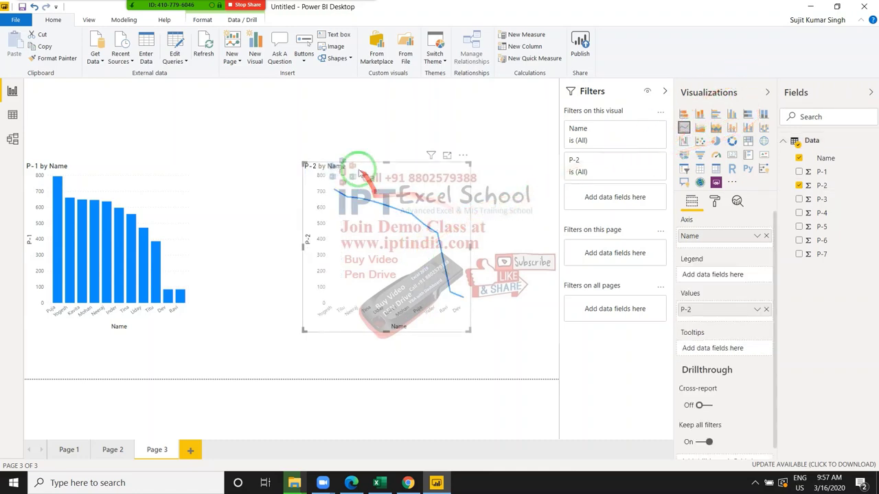
drag(360, 172, 440, 172)
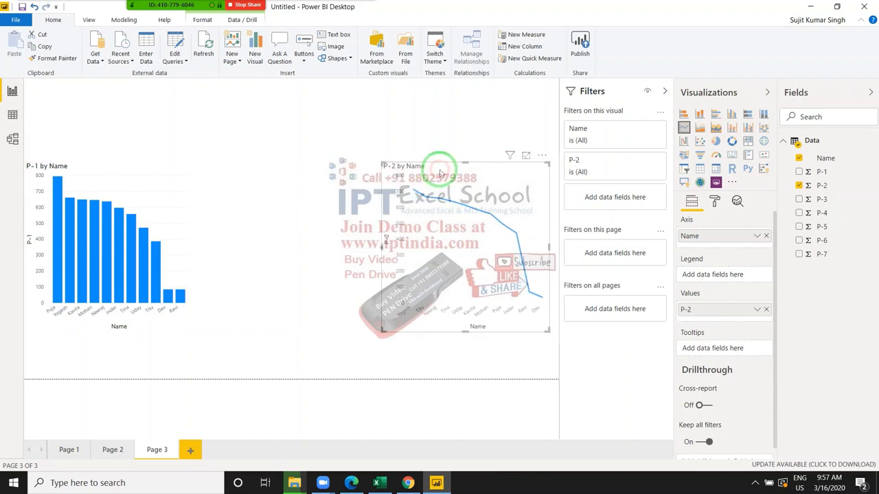
click(322, 309)
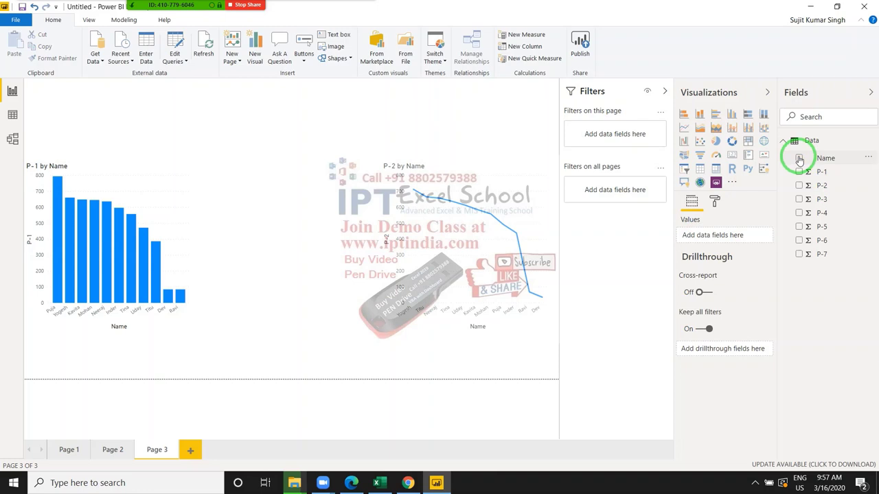
Step: Delete the extra Name table visual from Page 3 and switch to Data view
click(799, 158)
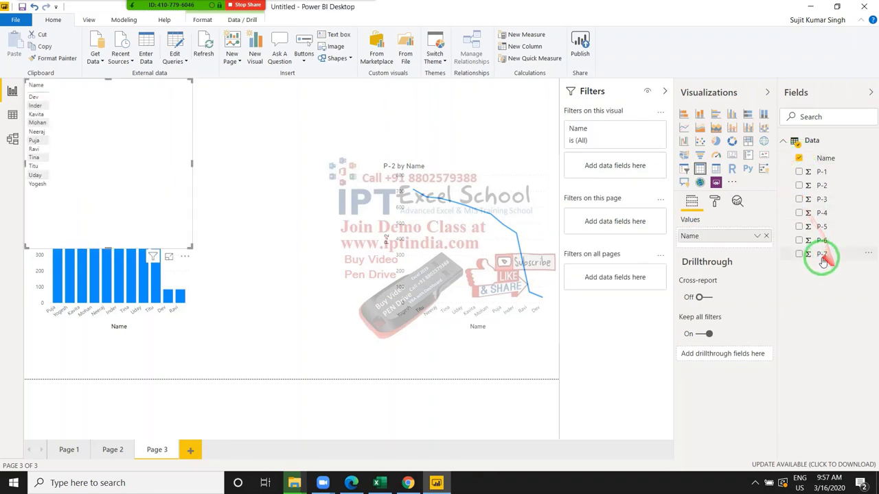
click(143, 107)
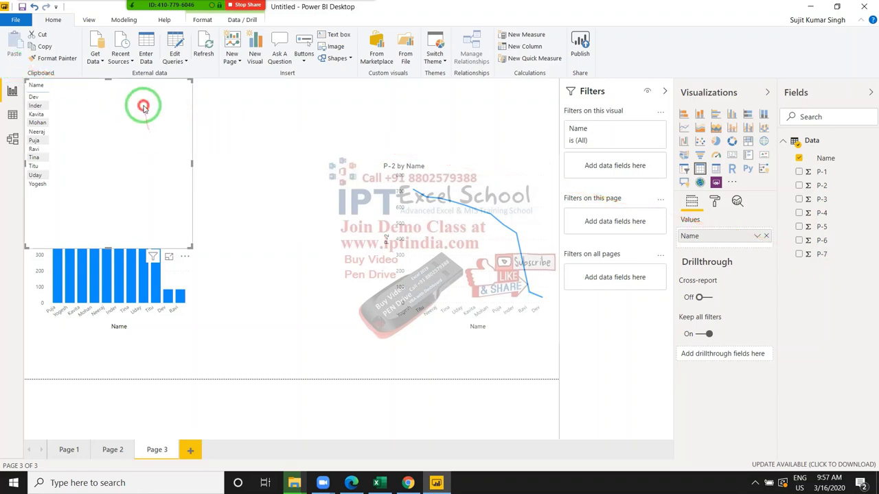
key(Delete)
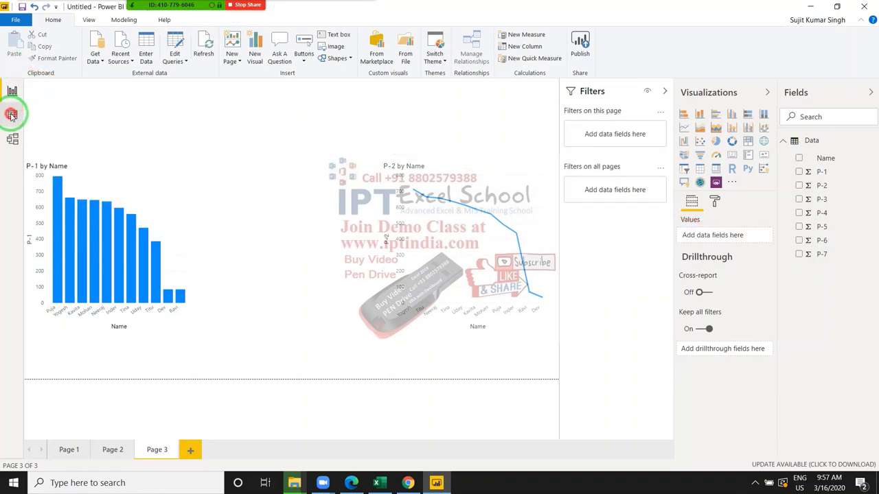
click(12, 115)
Step: Create a new column 'total' and start its formula with Data[P-1] + Data[P-2] + Data[P-3]
click(122, 64)
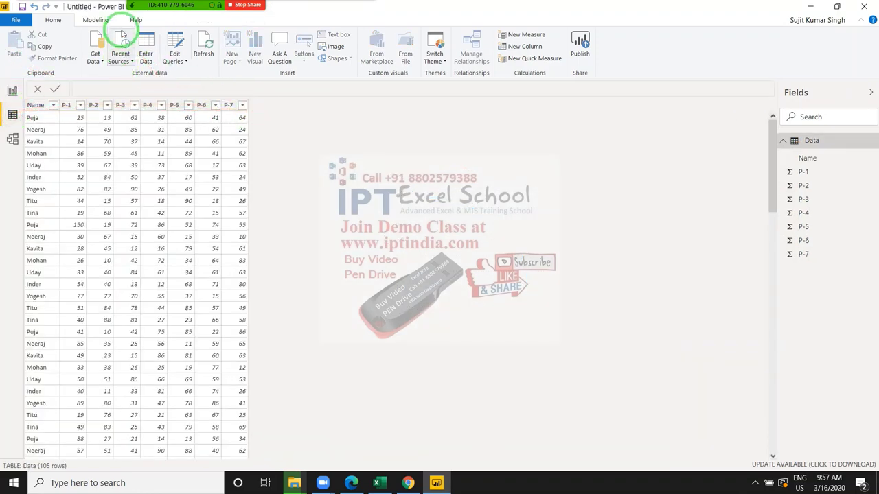
click(96, 19)
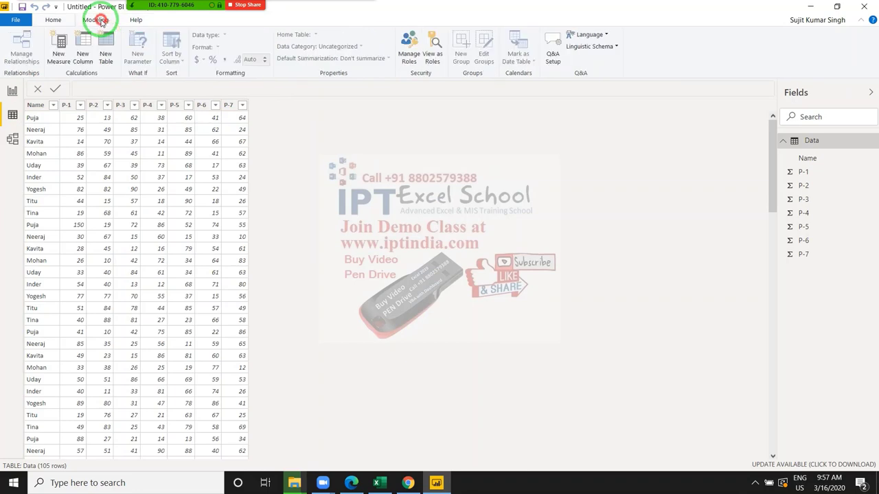
click(84, 59)
text(total =)
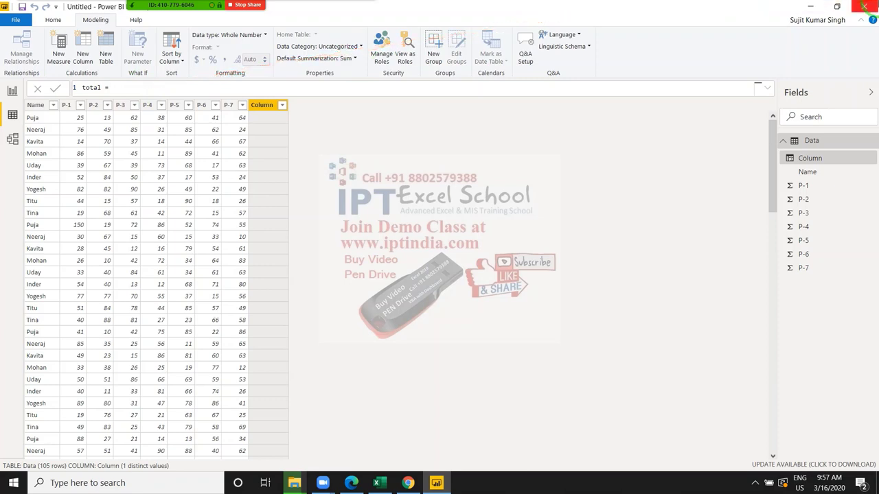
text(l)
key(BackSpace)
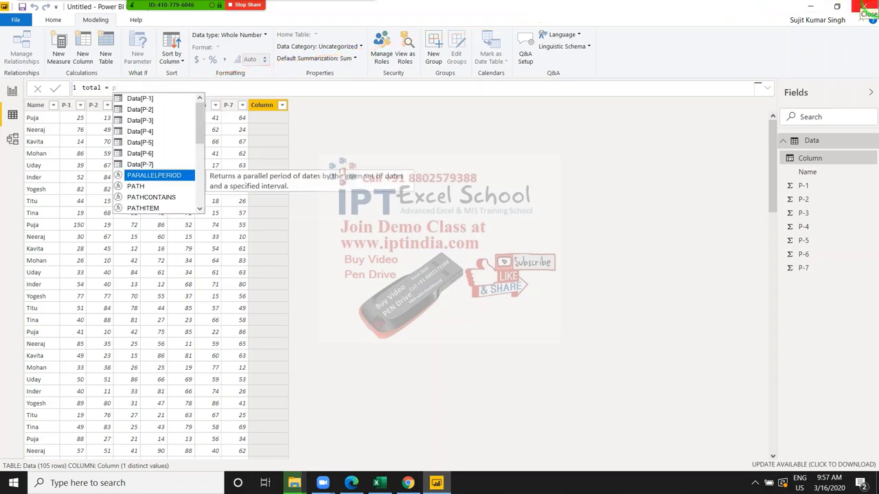
text(-)
key(BackSpace)
key(Up)
key(Up)
key(Up)
key(Up)
key(Up)
key(Up)
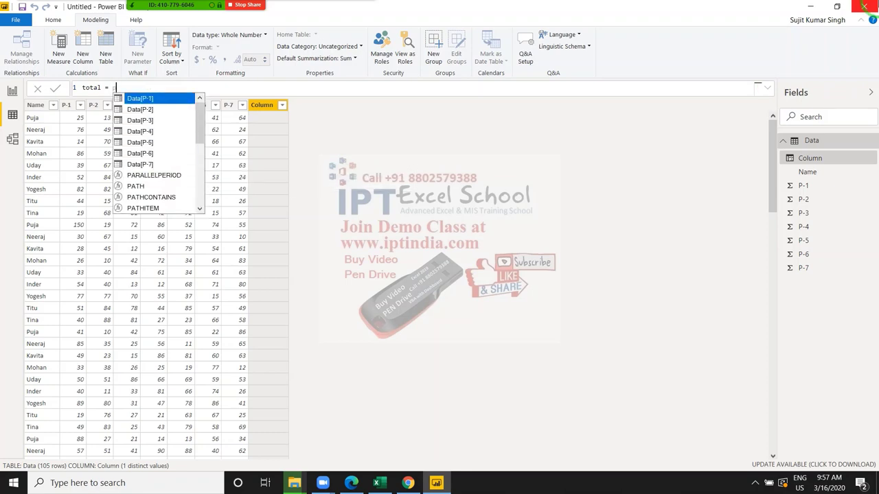
key(Tab)
text(+)
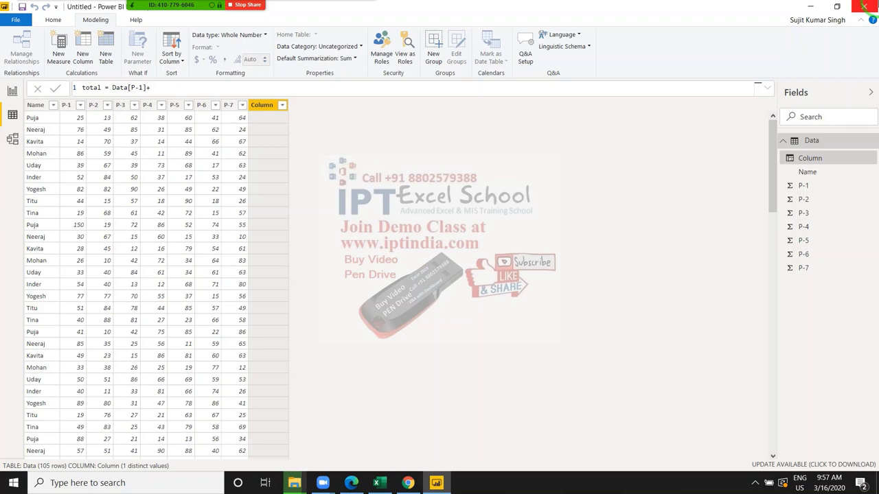
text(p)
key(Up)
key(Up)
key(Up)
key(Up)
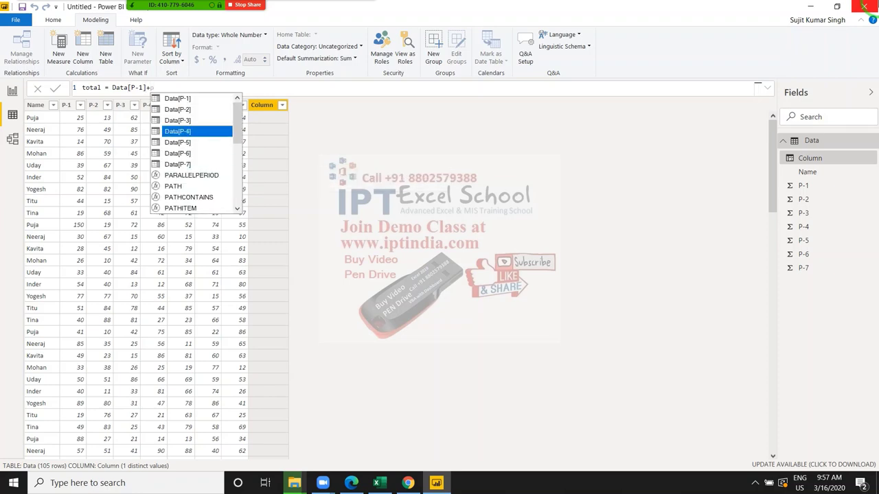
key(Up)
key(Up)
key(Escape)
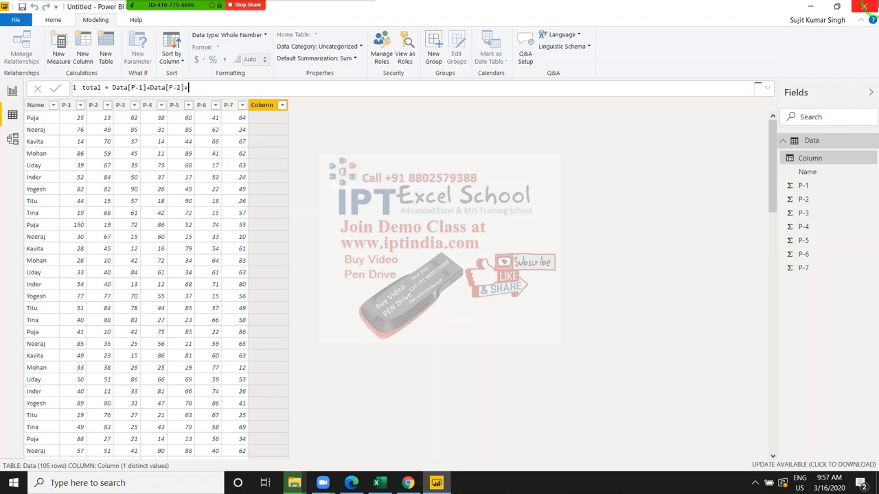
text(p)
key(Up)
key(Up)
key(Up)
key(Up)
key(Up)
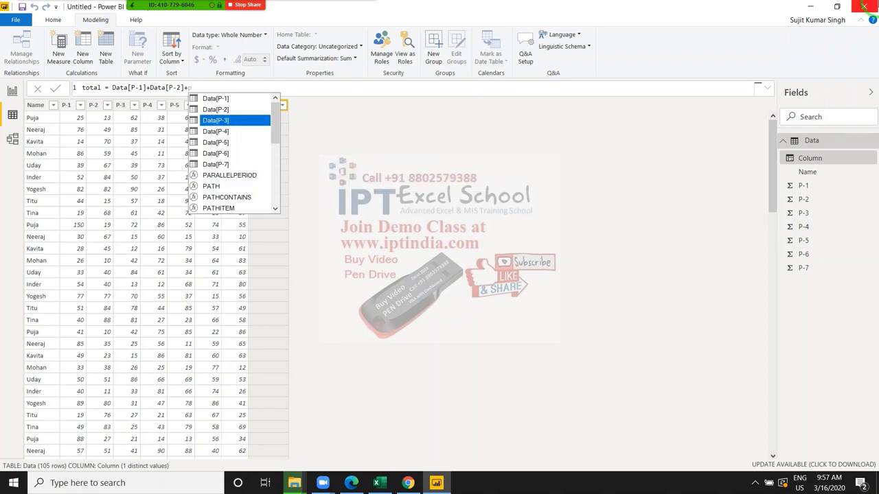
key(Tab)
Step: Finish the total formula by adding Data[P-4] through Data[P-7] and commit it
text(p)
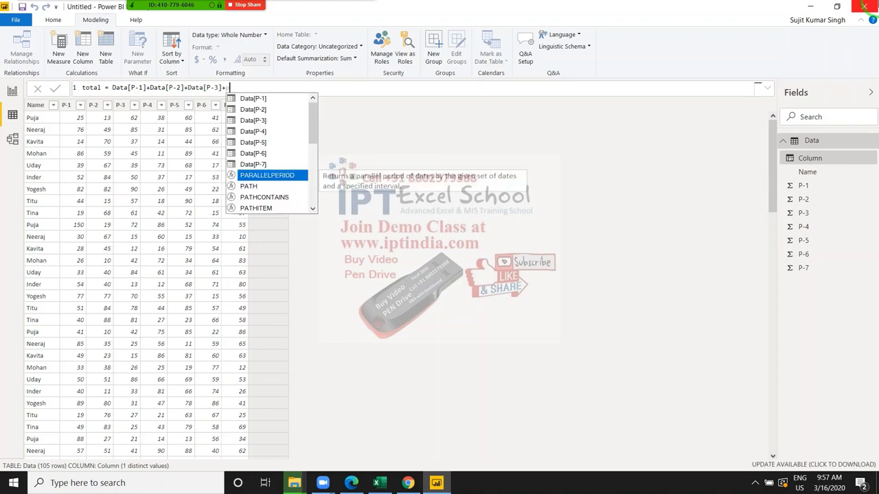
key(Up)
key(Up)
key(Up)
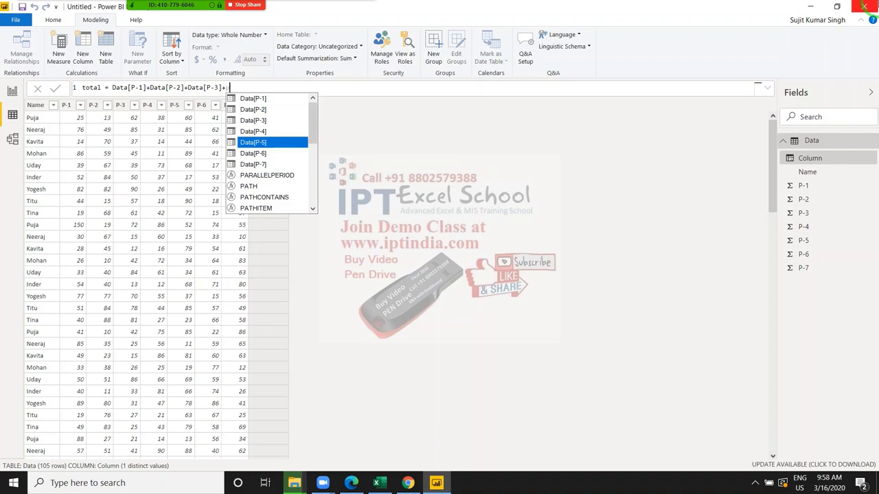
key(Up)
key(Tab)
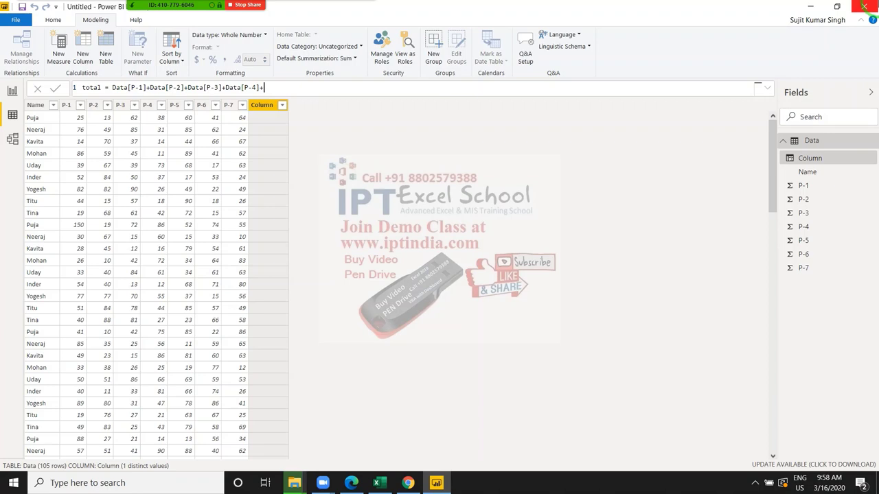
key(Up)
key(Up)
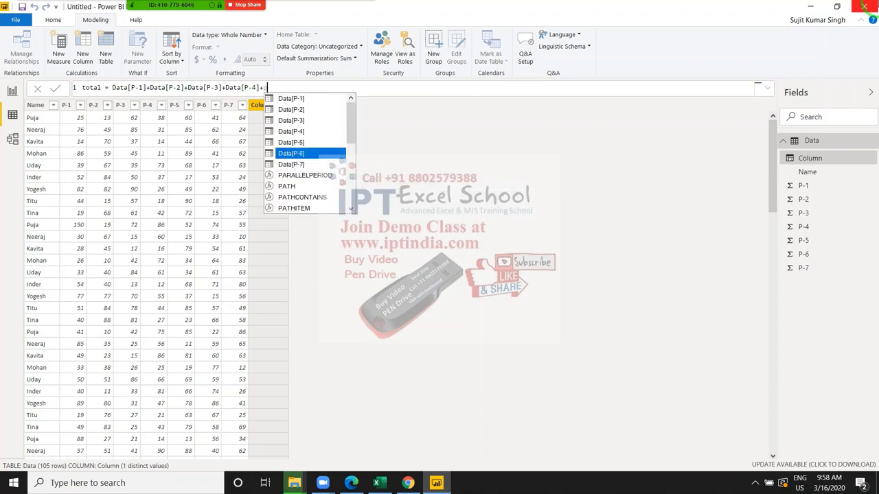
key(Up)
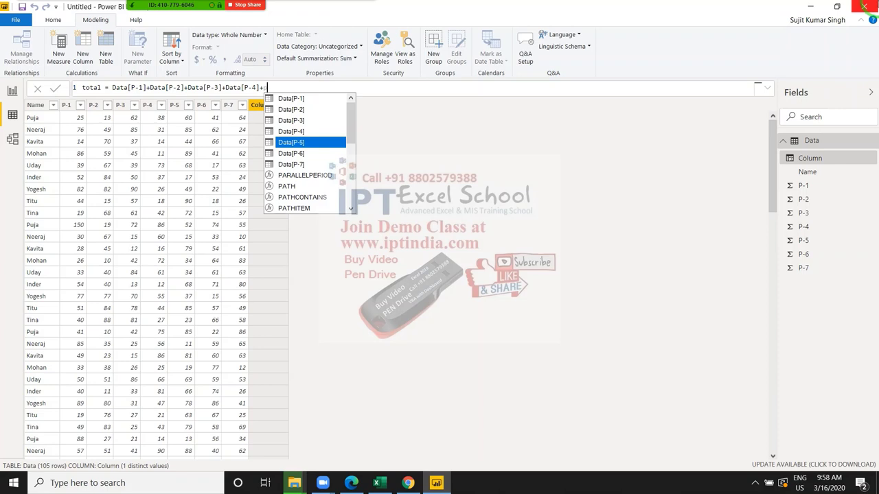
key(Tab)
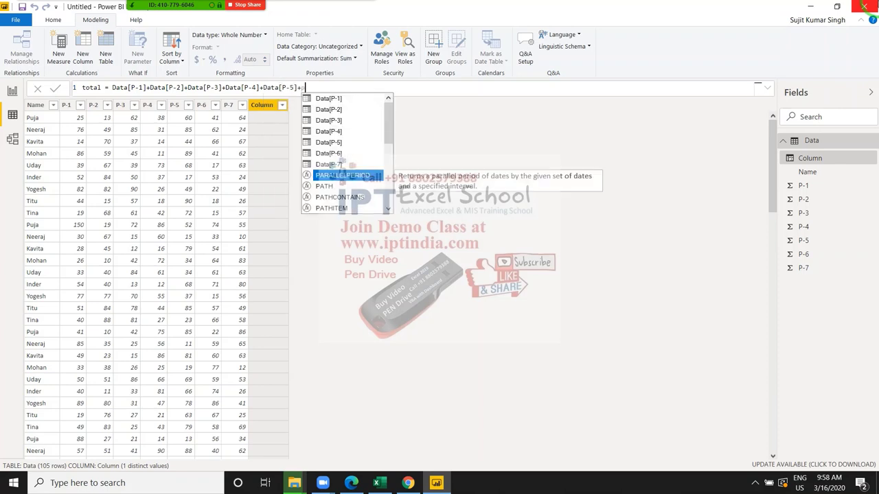
key(Up)
key(Up)
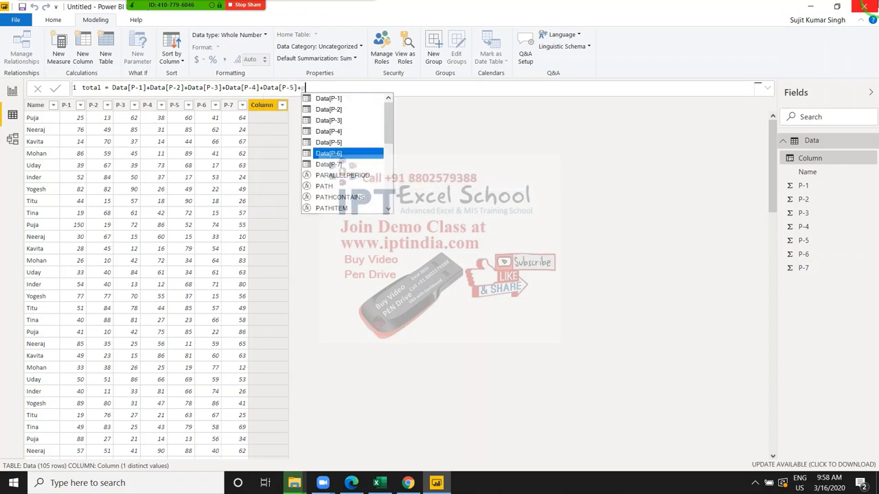
key(Tab)
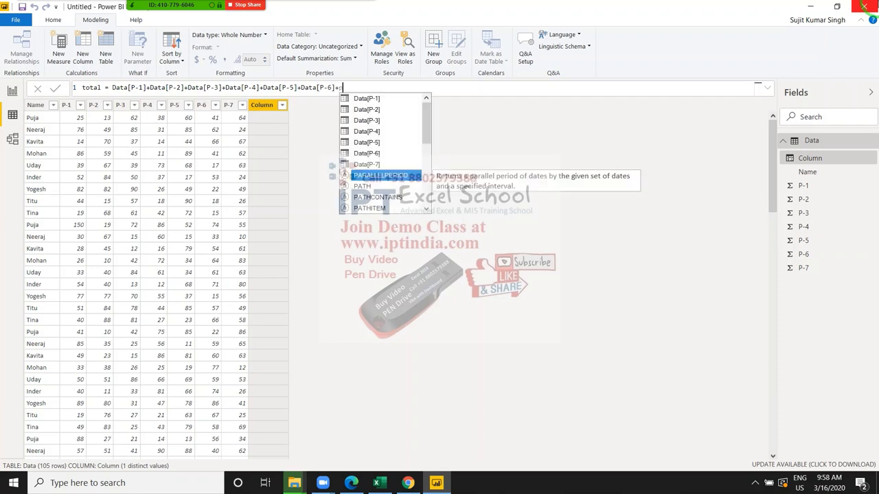
key(Up)
key(Tab)
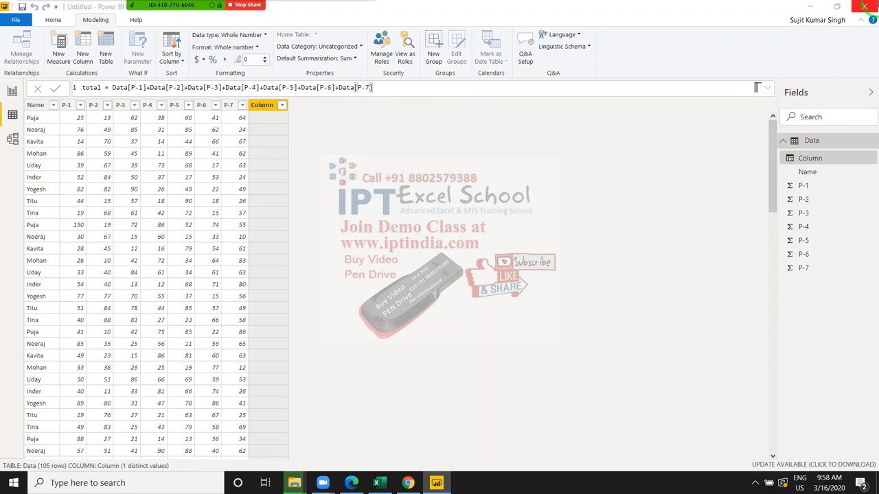
key(Return)
Step: Add a pie chart of total by Name beside the P-1 column chart
click(12, 90)
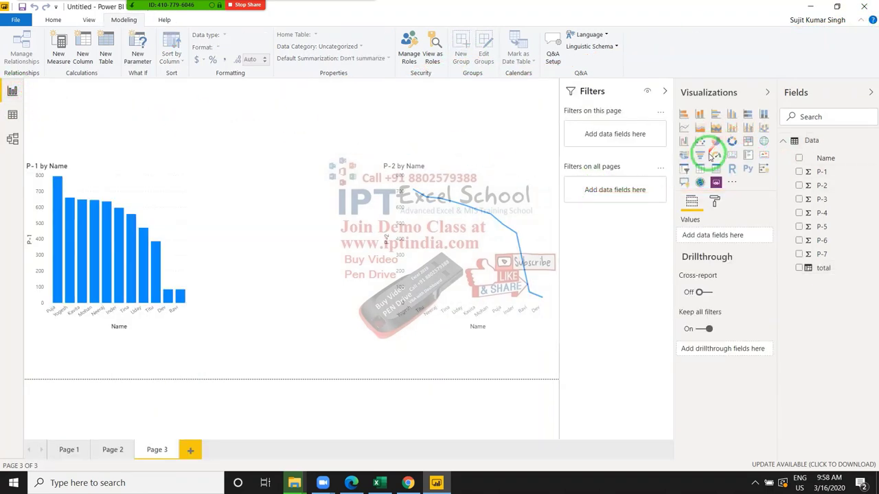
click(716, 142)
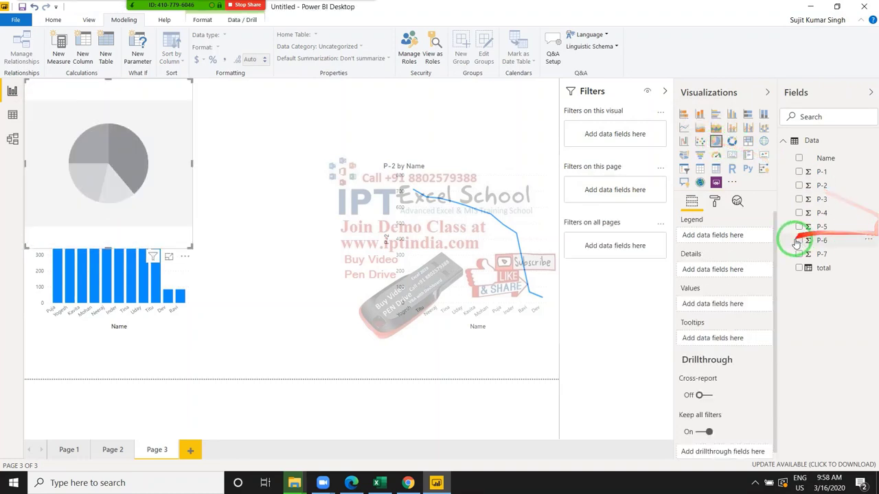
click(798, 268)
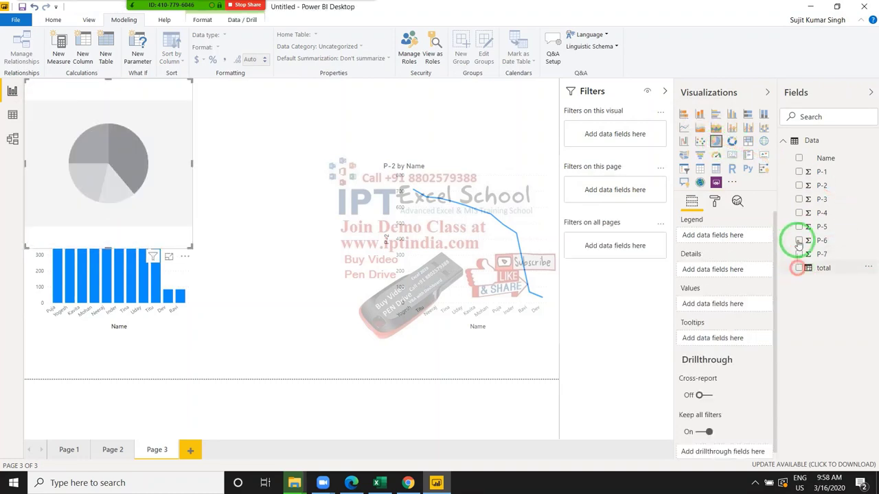
click(802, 158)
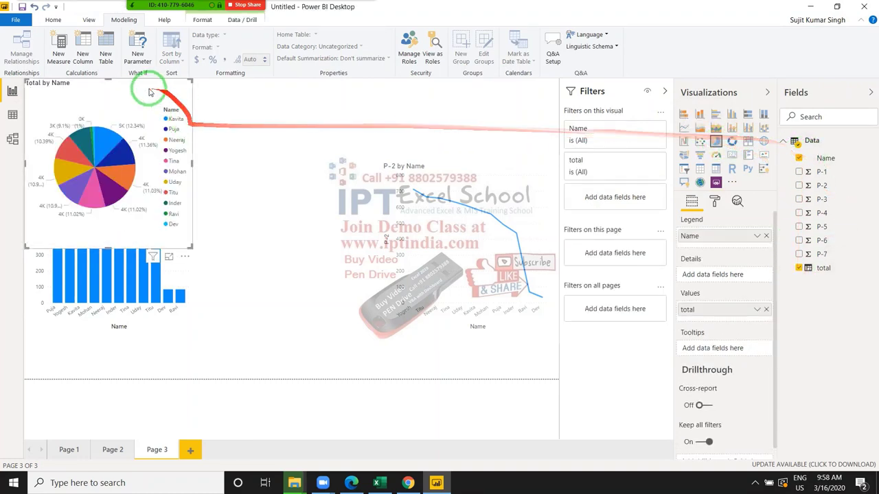
drag(130, 90, 307, 179)
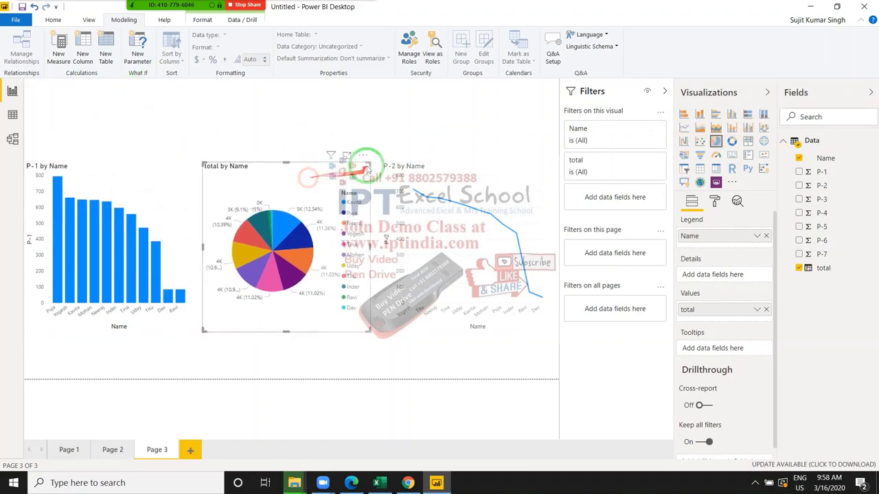
click(235, 112)
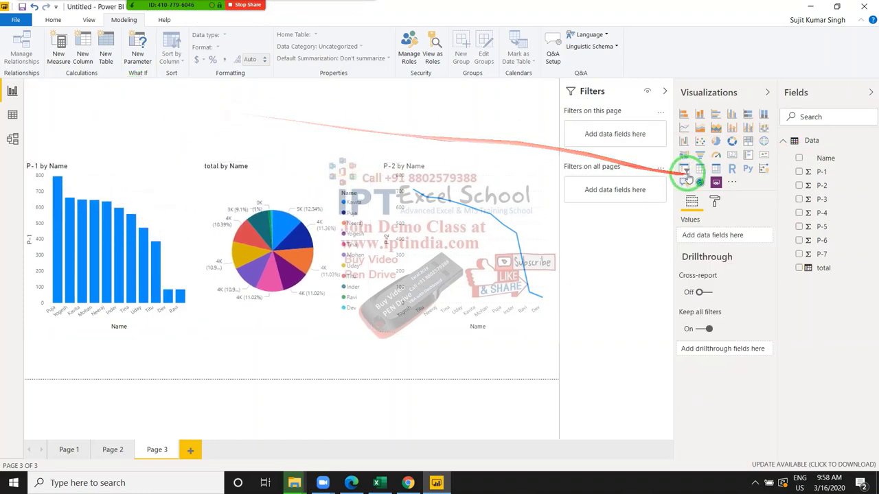
Step: Add a gauge showing total (37K) and shrink it at the top left
click(716, 154)
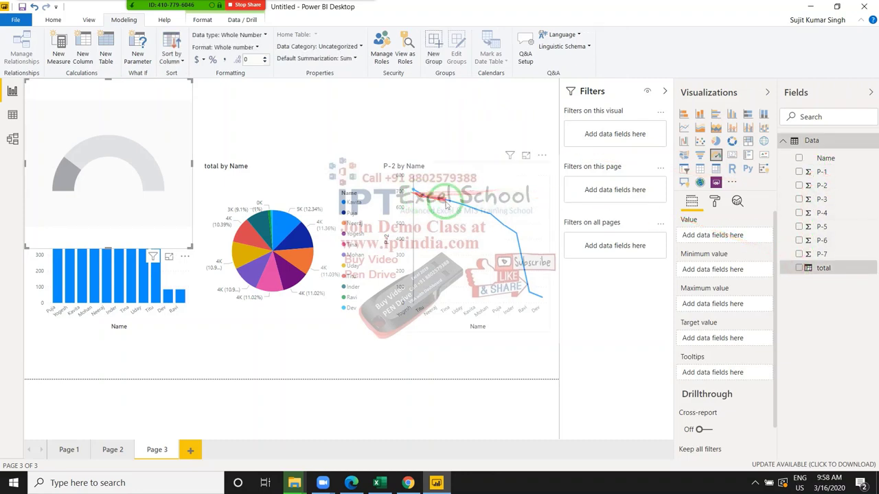
click(799, 268)
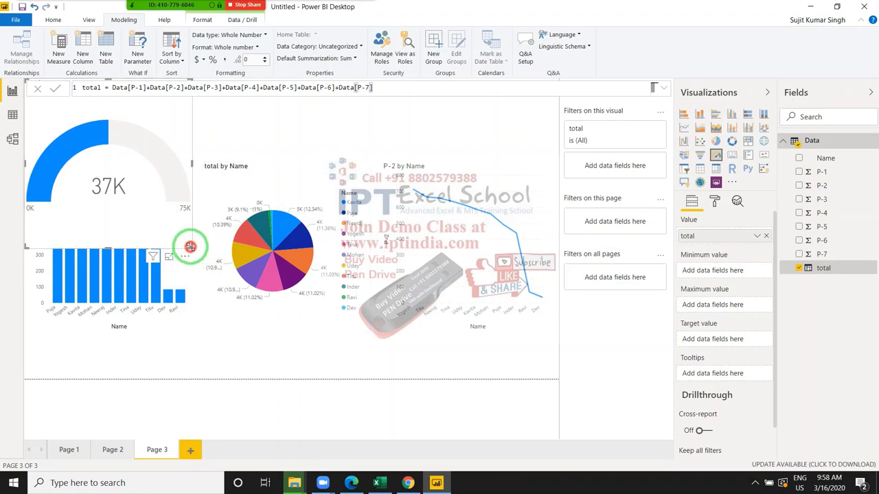
drag(190, 245, 171, 157)
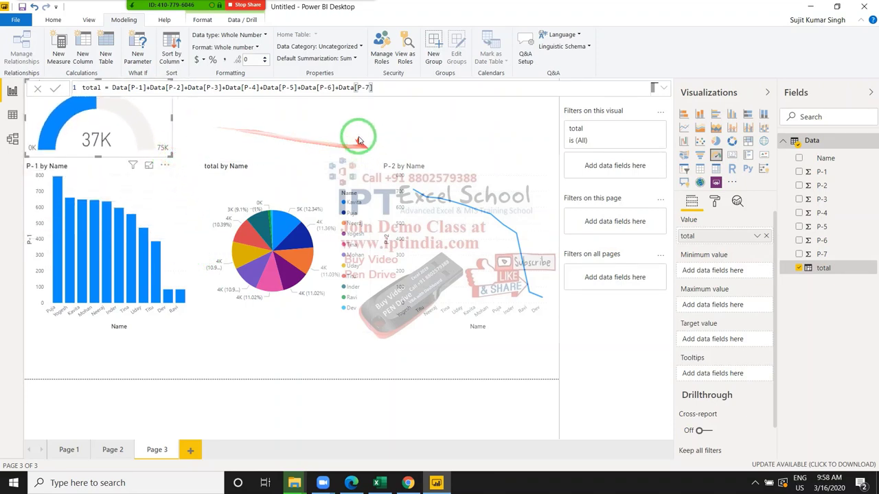
click(359, 141)
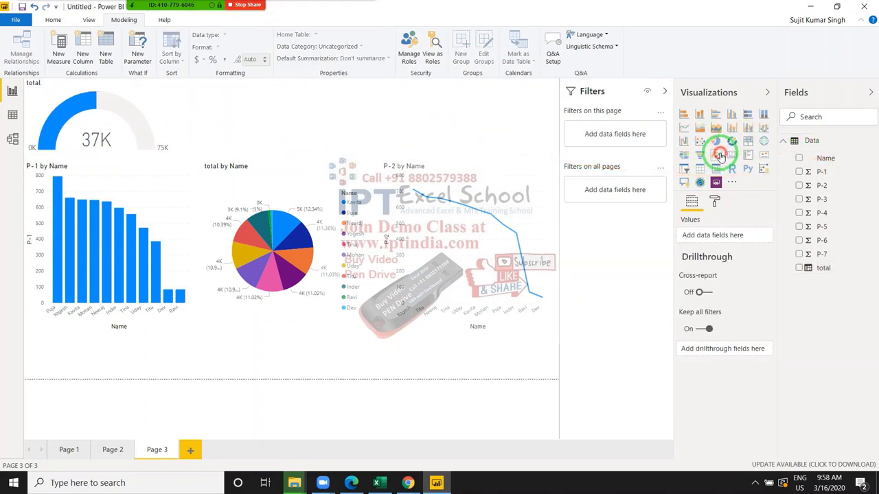
Step: Add a second gauge showing Count of Name (105 of 210) and move it to the top right
click(721, 157)
click(798, 158)
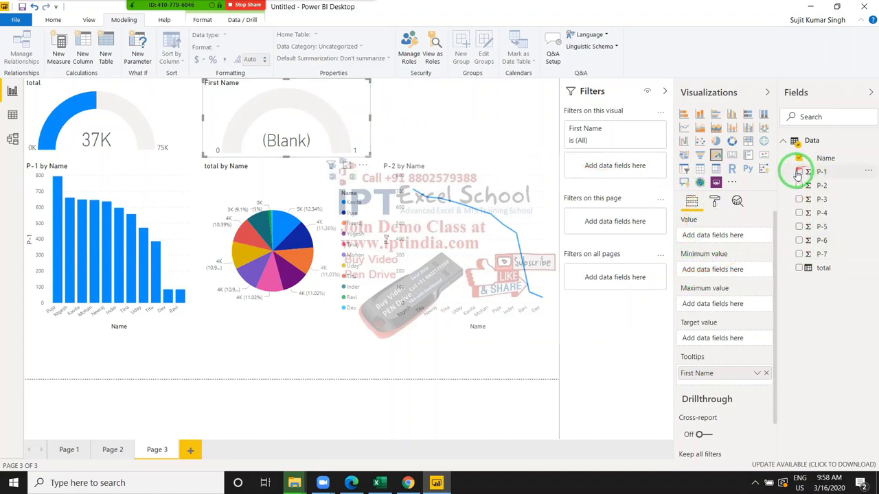
drag(798, 173, 695, 232)
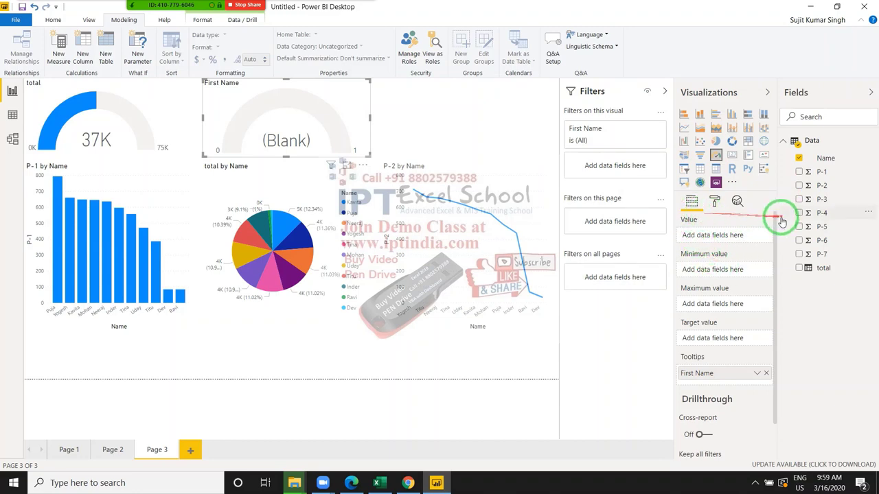
click(799, 269)
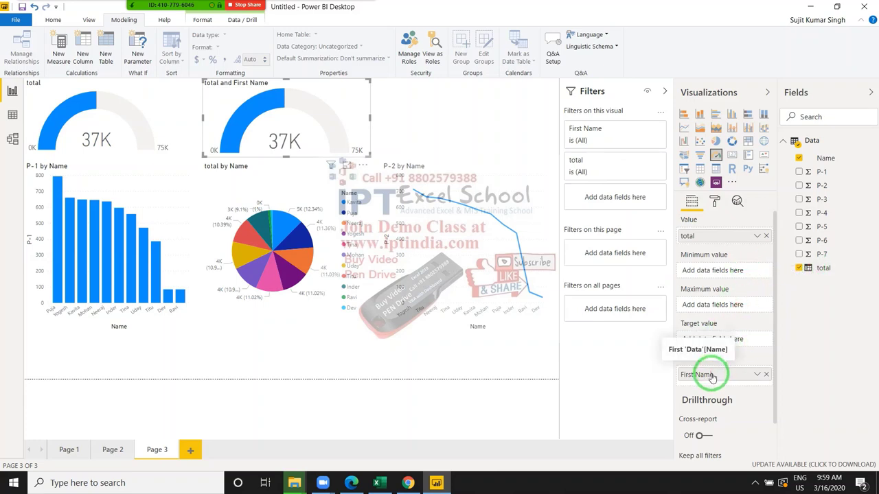
mouse_move(710, 264)
mouse_down()
mouse_move(733, 373)
mouse_move(711, 232)
mouse_up()
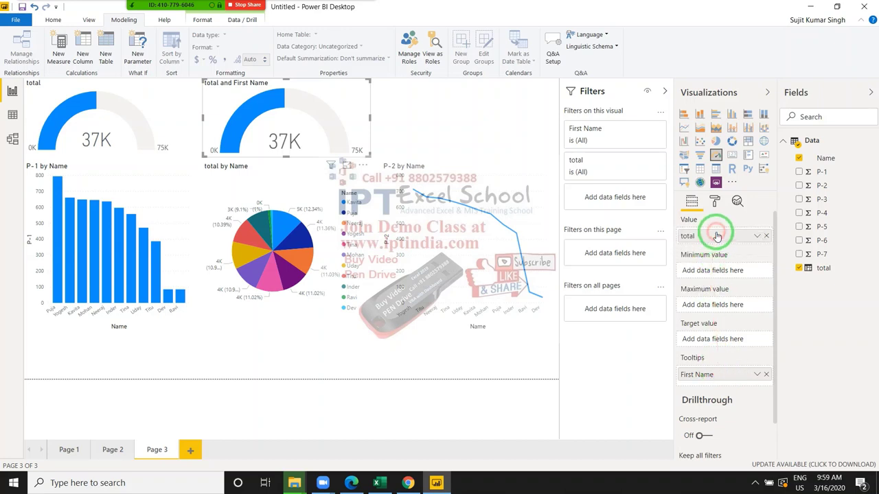
click(765, 238)
drag(721, 371, 722, 236)
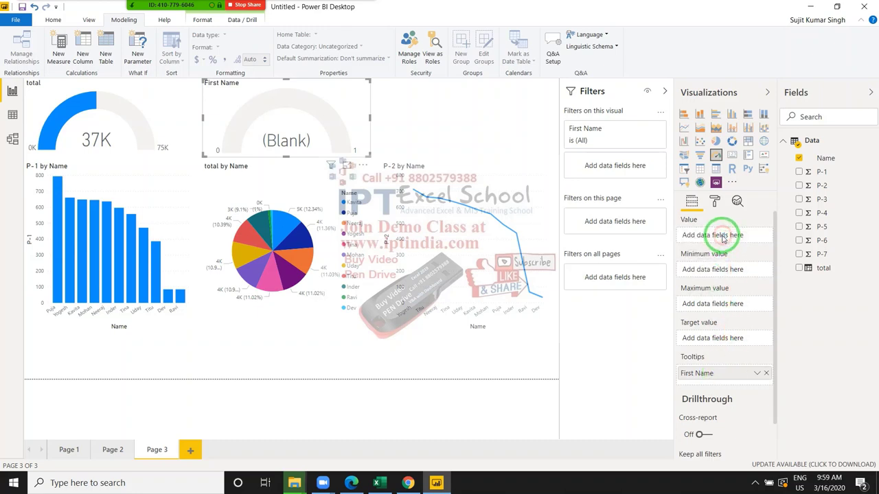
drag(747, 381, 748, 235)
click(767, 373)
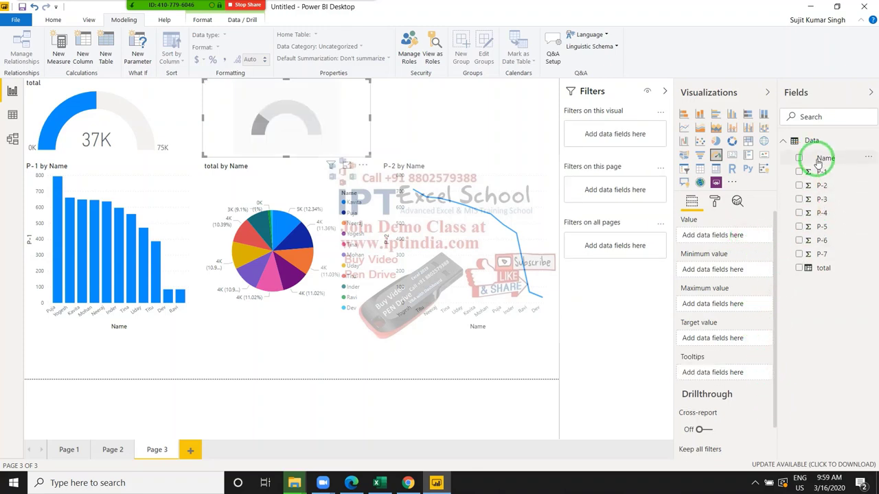
drag(818, 163, 711, 236)
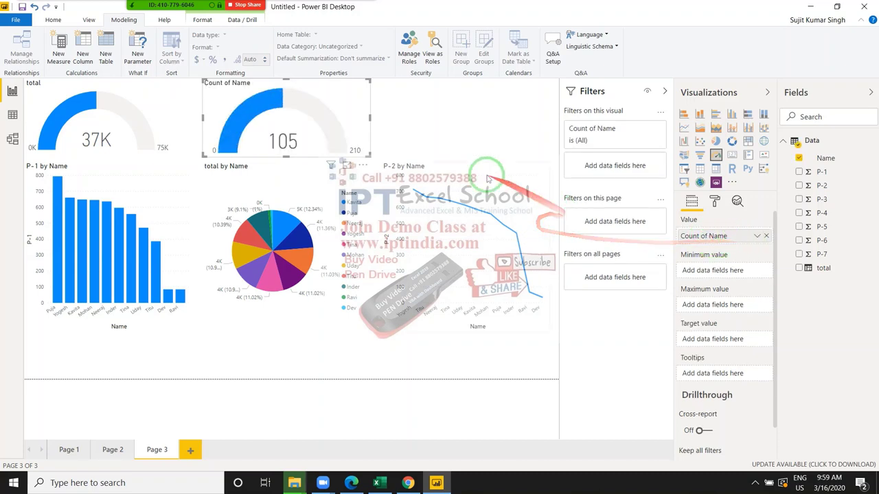
drag(325, 94, 519, 98)
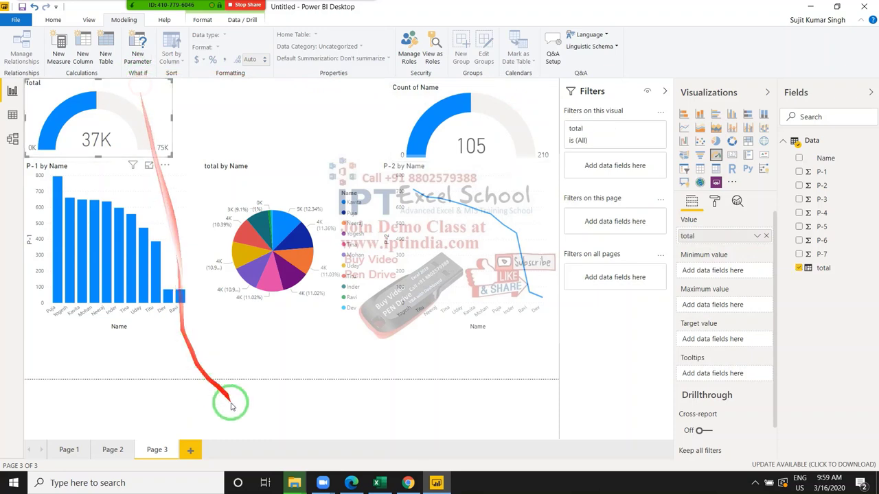
click(305, 404)
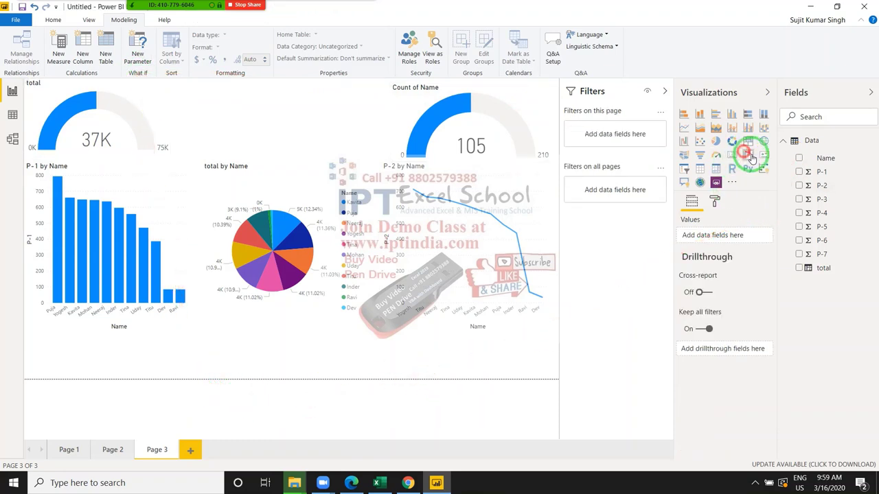
Step: Add a treemap grouped by Name and sized by total, stretched across the page bottom
click(748, 155)
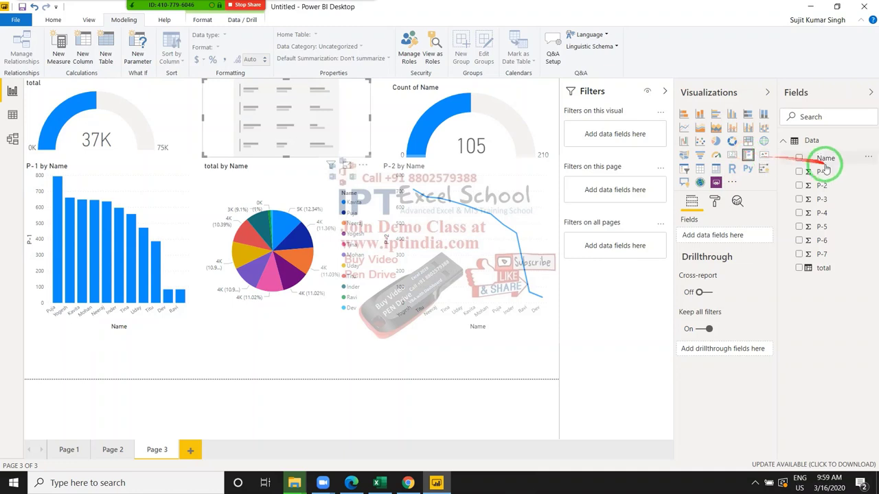
click(748, 141)
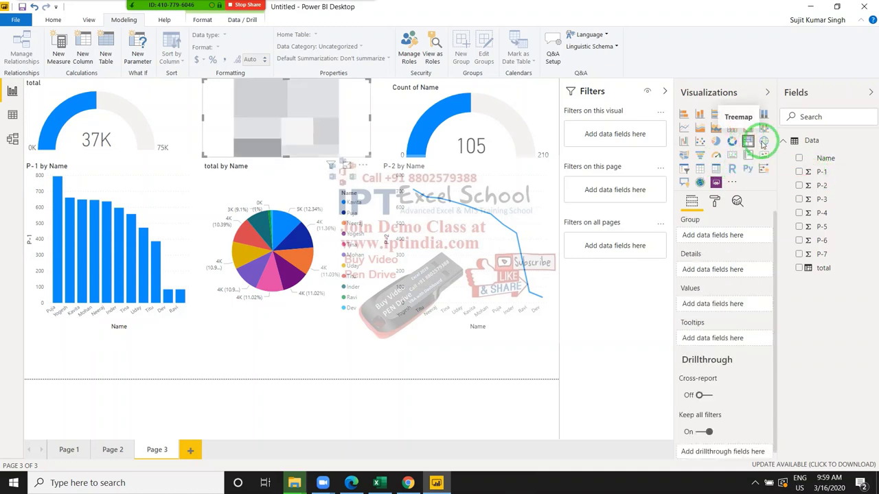
click(799, 159)
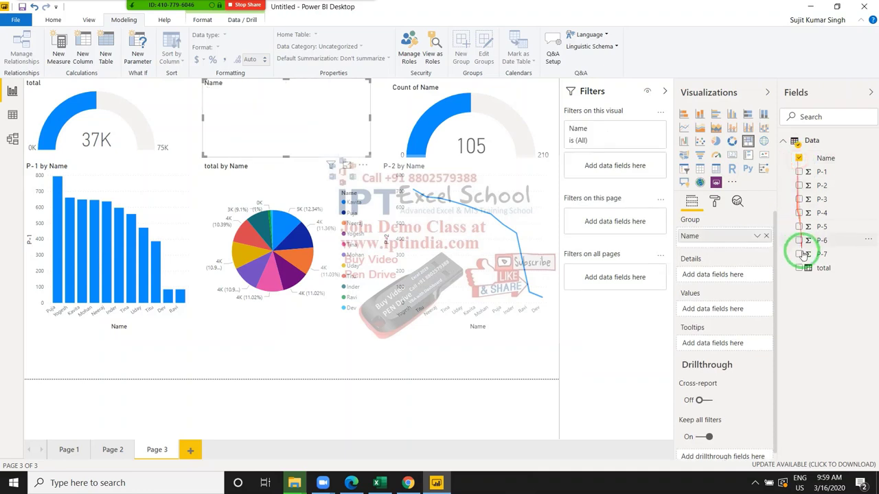
click(799, 267)
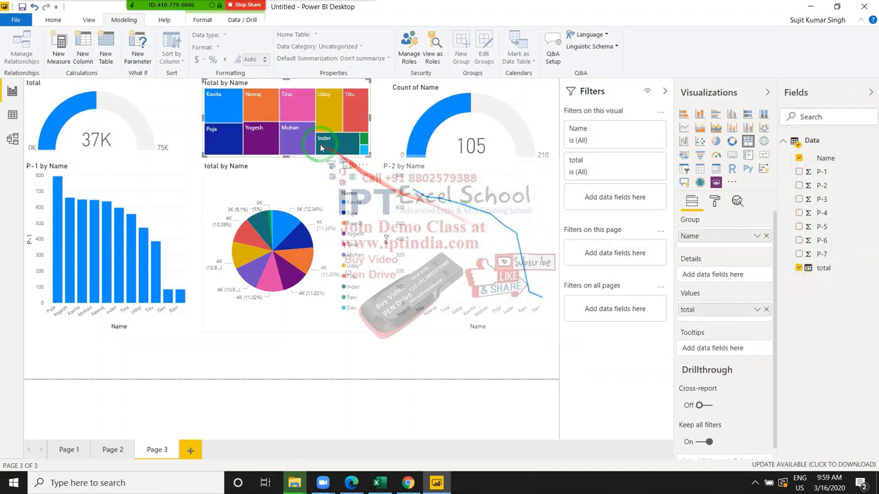
drag(288, 86, 109, 306)
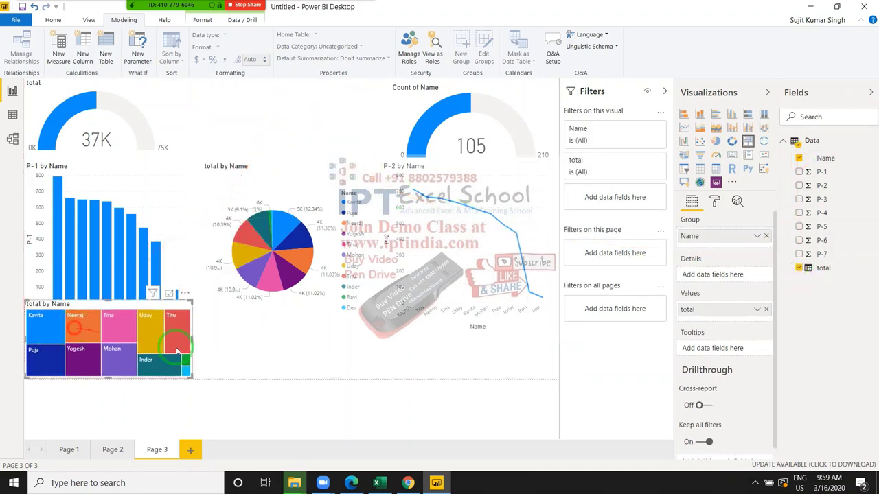
drag(191, 340, 558, 344)
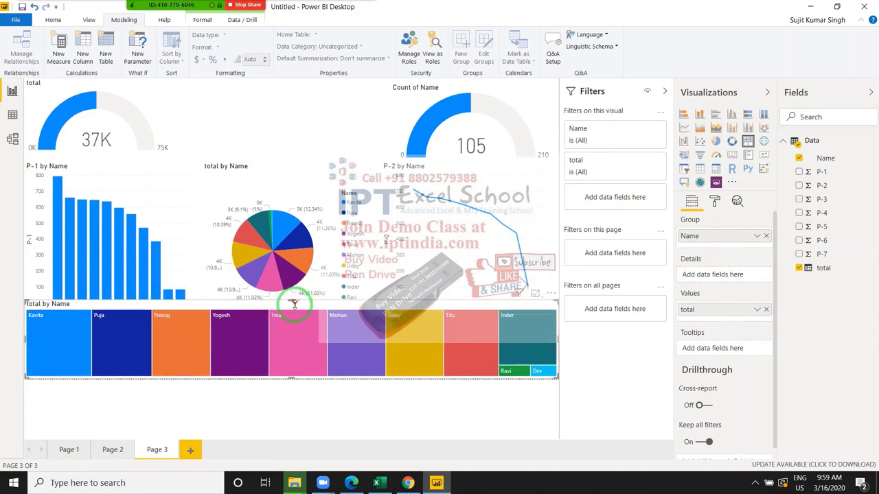
drag(293, 303, 311, 323)
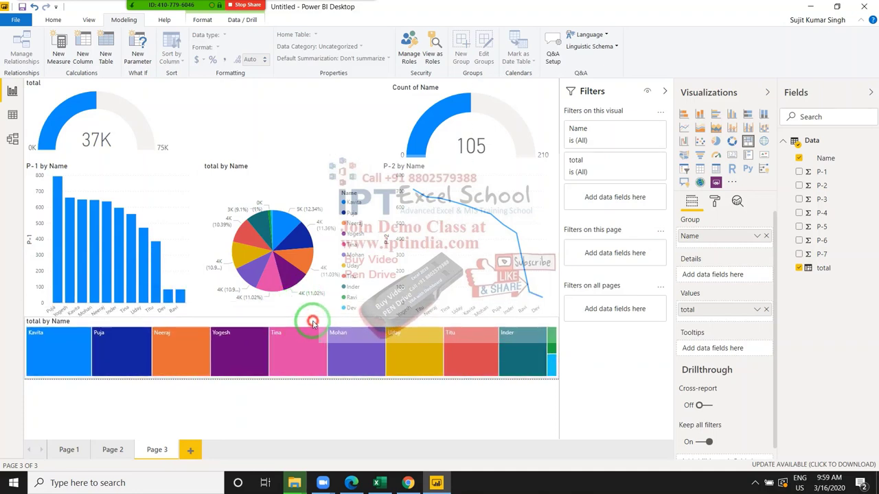
click(348, 416)
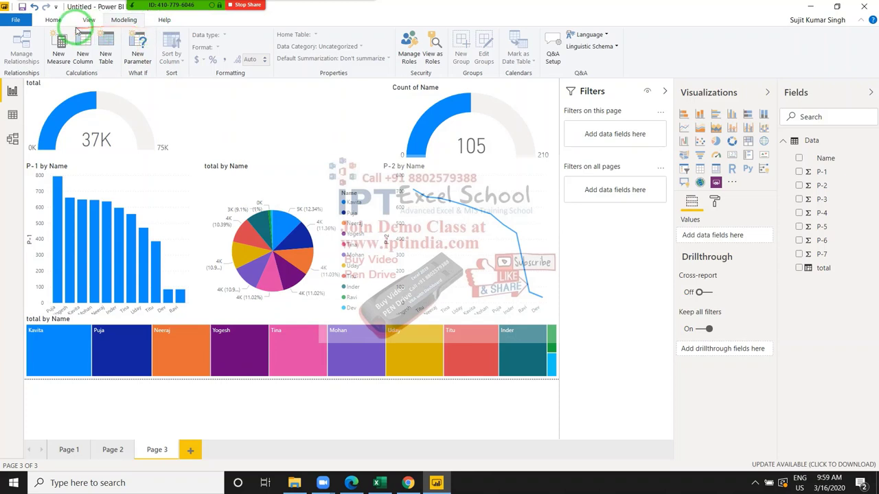
Step: Insert a 20 pt text box titled 'Daily Product wize Sales Report 2020', widened to fit one line
click(55, 20)
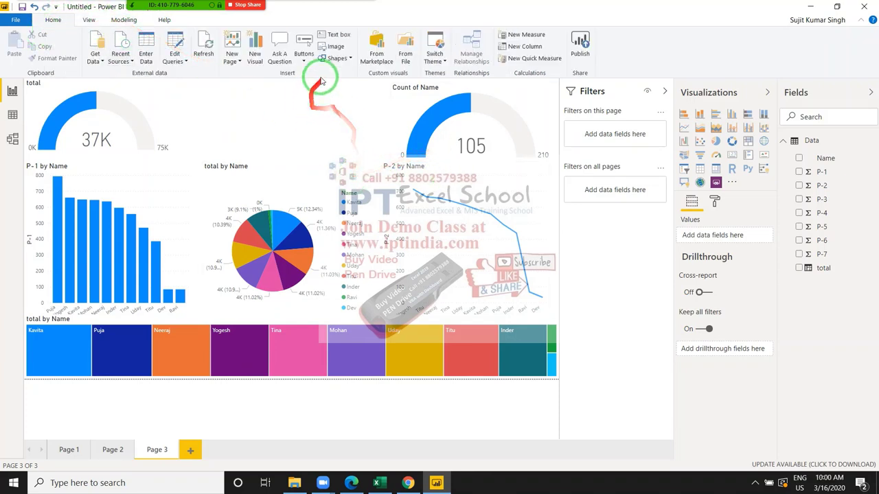
click(330, 36)
click(257, 98)
text(Daily Product wize Sales Report 2020)
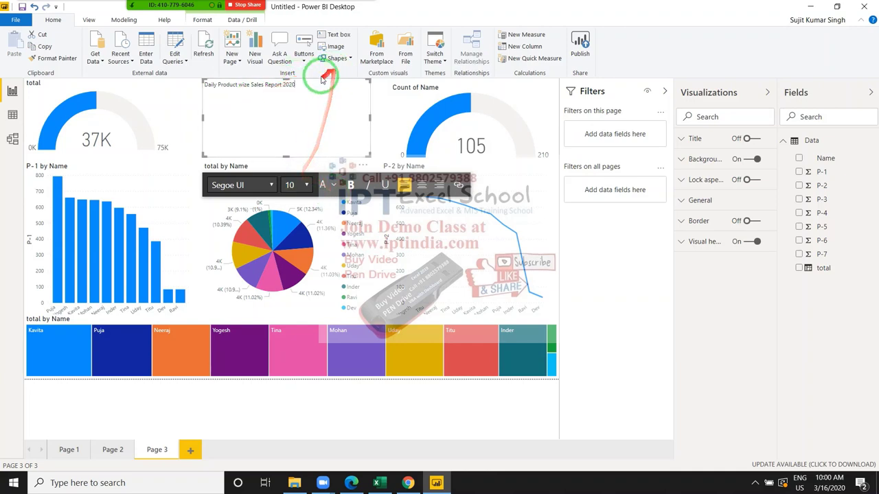
drag(308, 81, 206, 85)
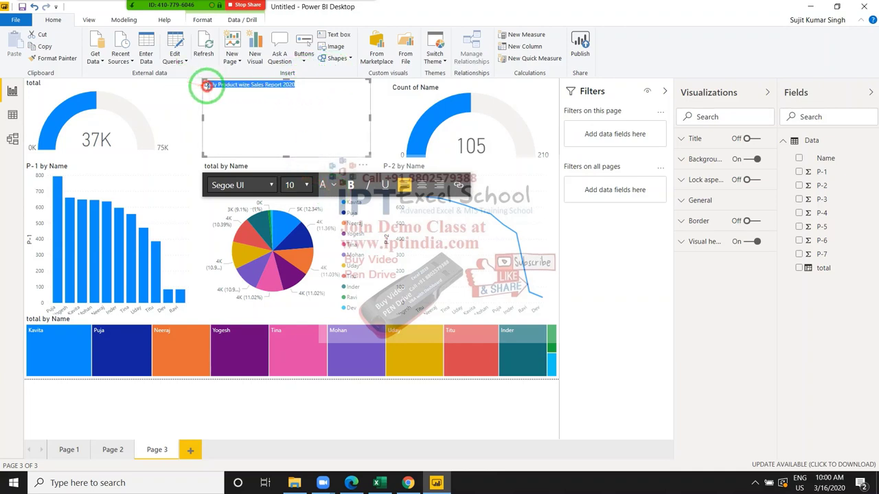
click(304, 187)
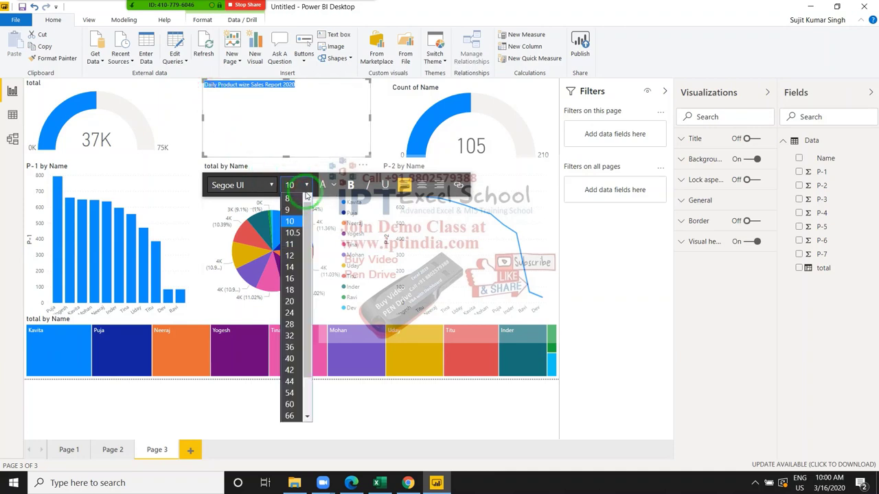
click(289, 301)
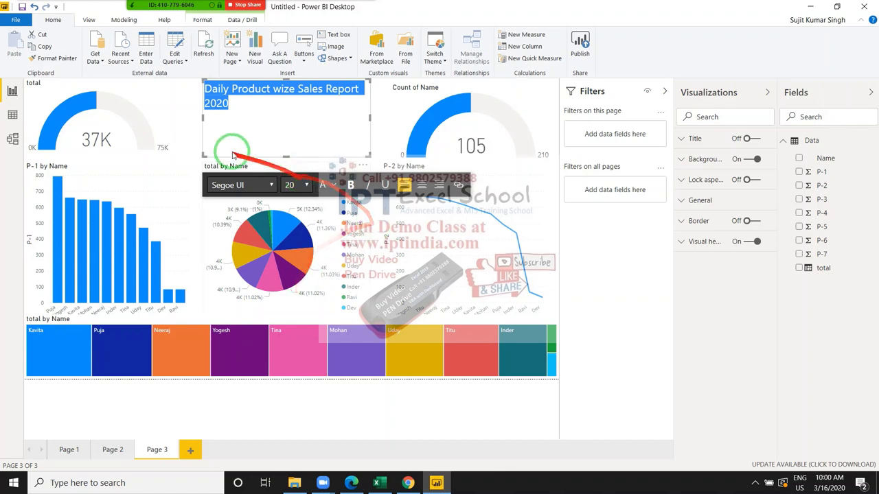
drag(202, 117, 176, 118)
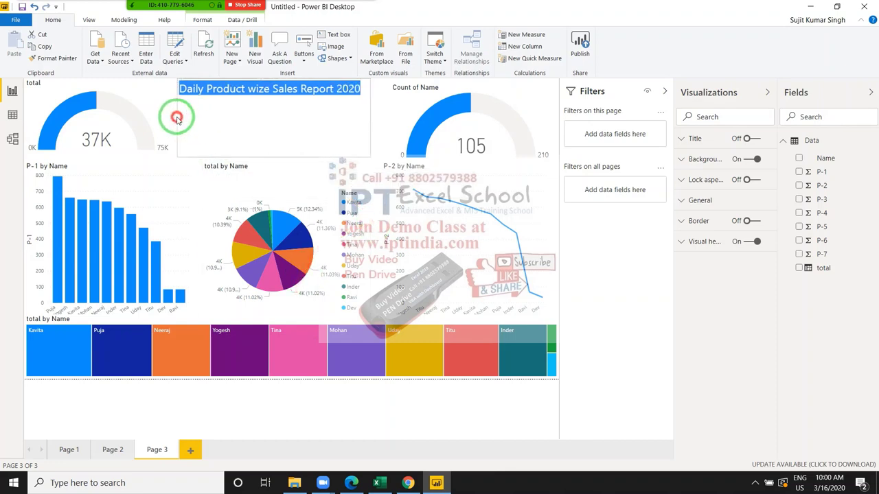
click(177, 119)
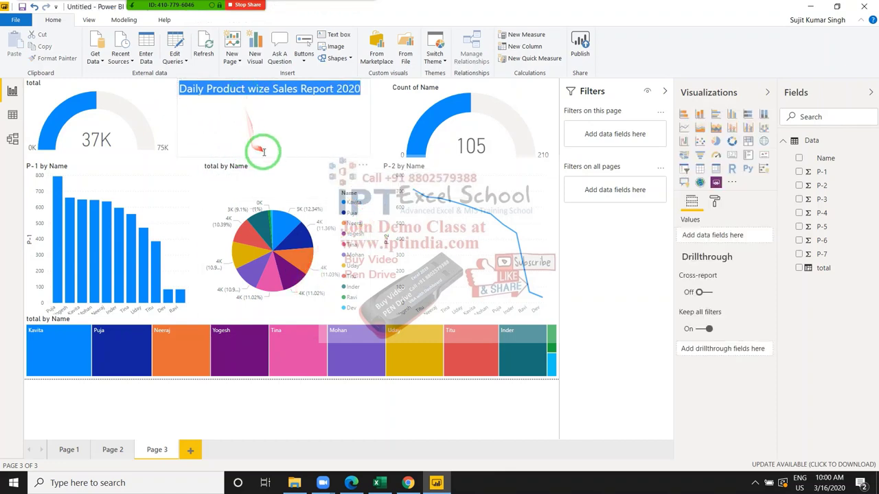
click(268, 157)
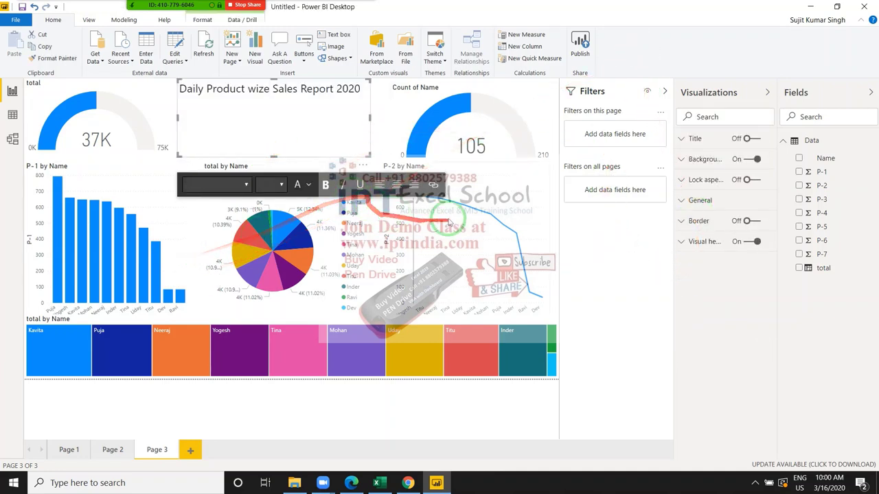
Step: Publish the report, first saving it as 930Report.pbix
click(579, 43)
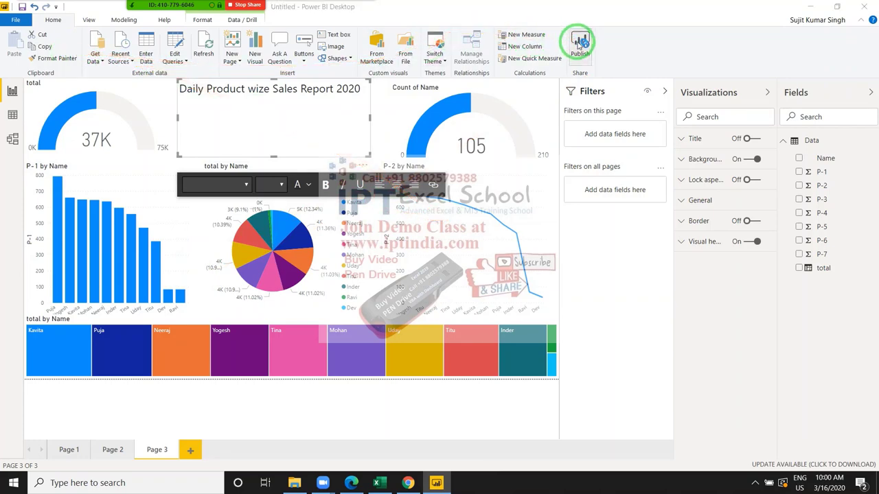
click(494, 264)
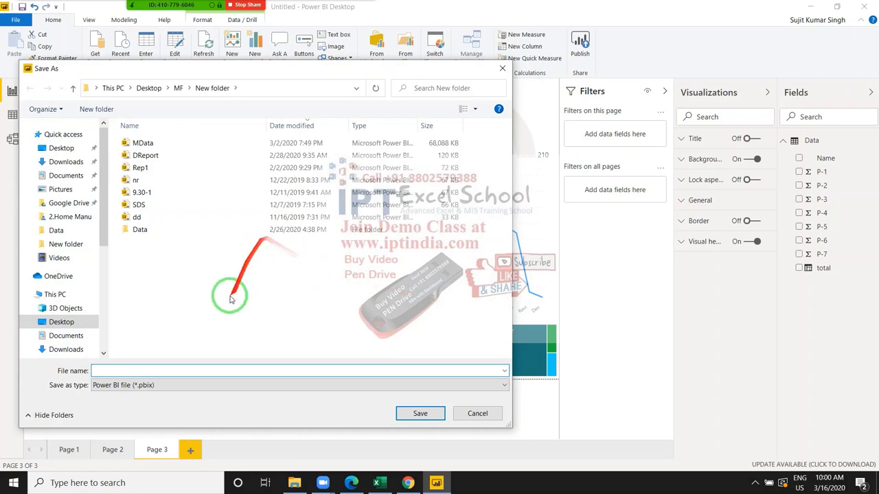
drag(489, 264, 186, 392)
click(175, 375)
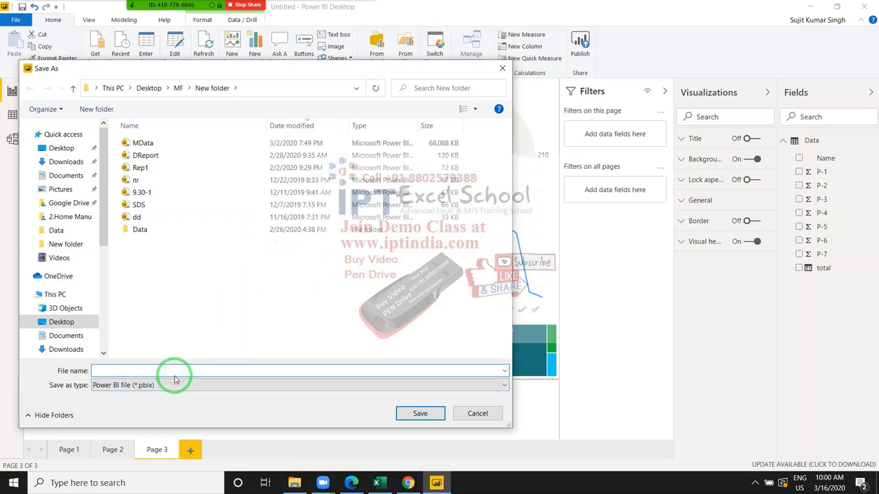
text(MDa)
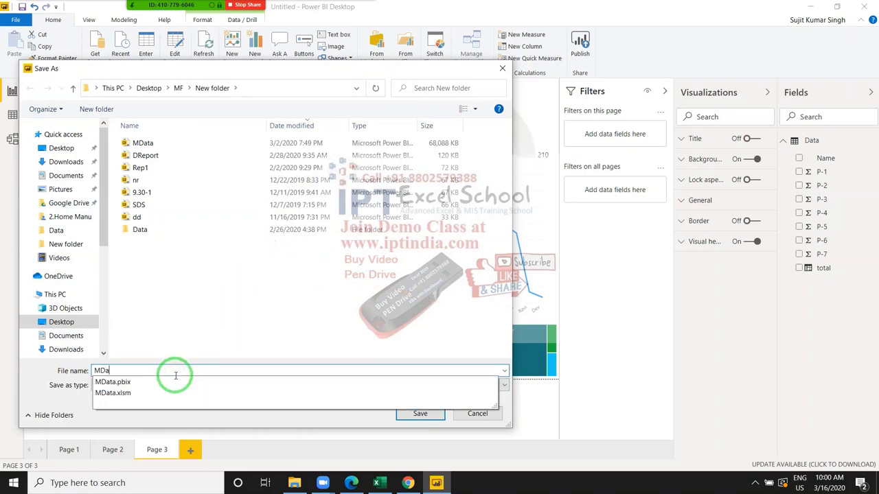
key(BackSpace)
text(9)
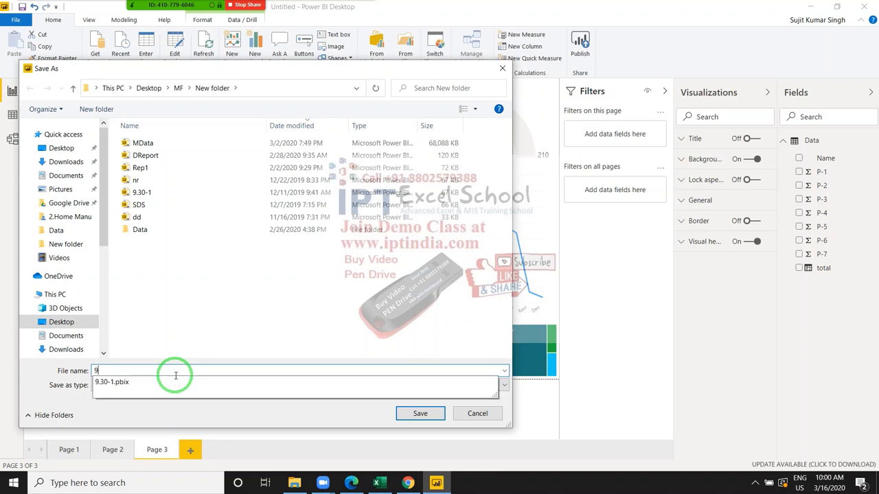
text(30Report)
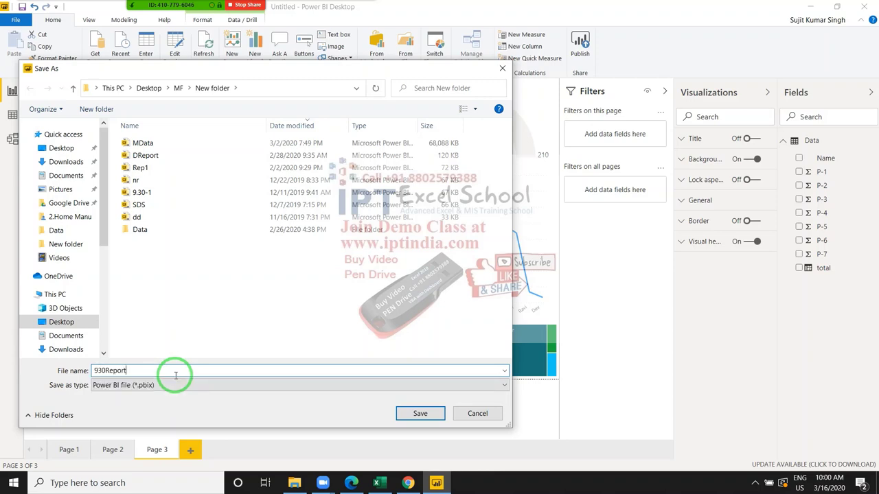
click(421, 413)
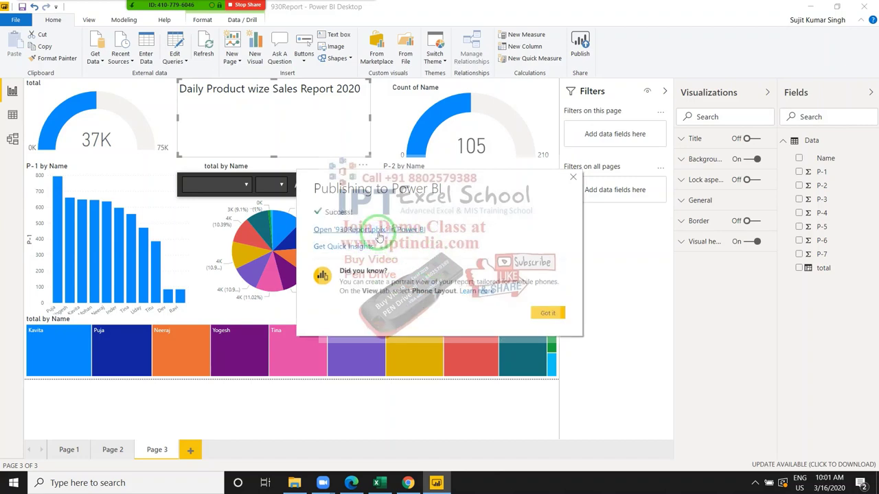
click(378, 236)
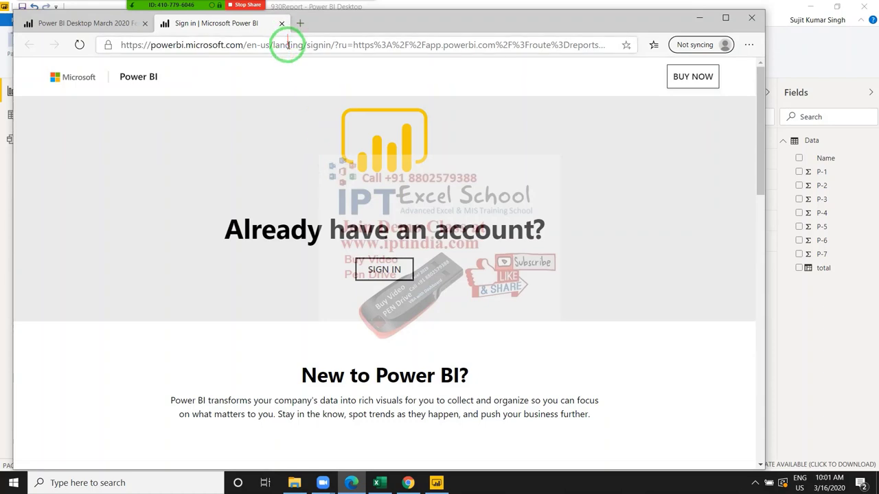
click(291, 44)
click(383, 270)
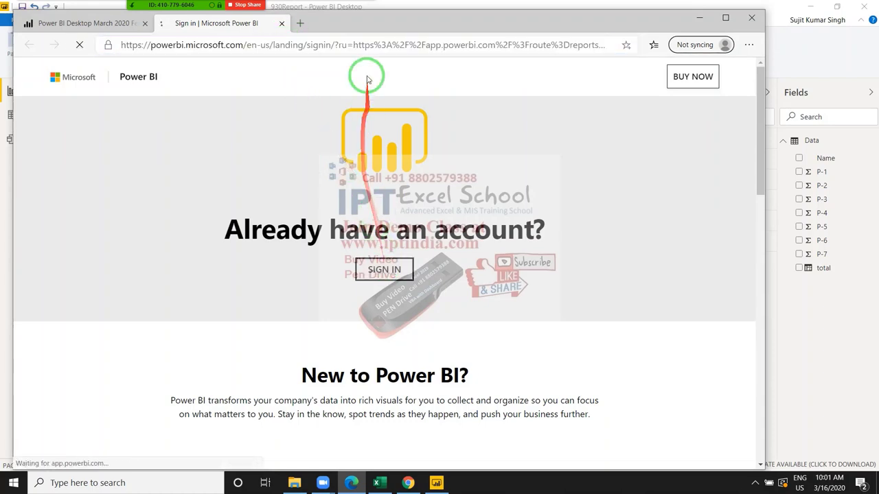
click(362, 47)
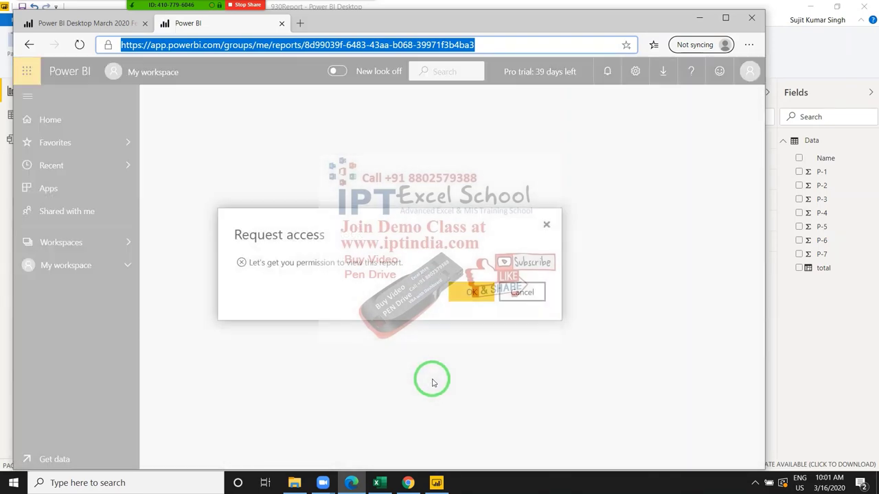
click(471, 292)
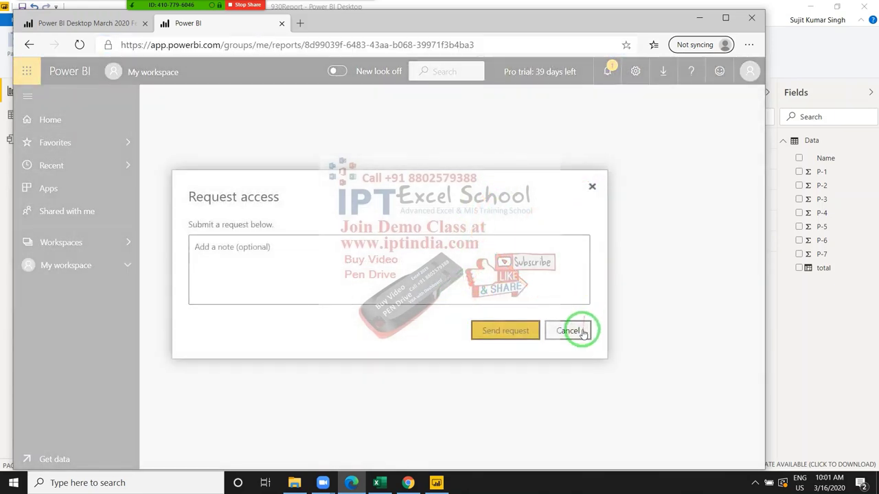
click(581, 330)
click(752, 18)
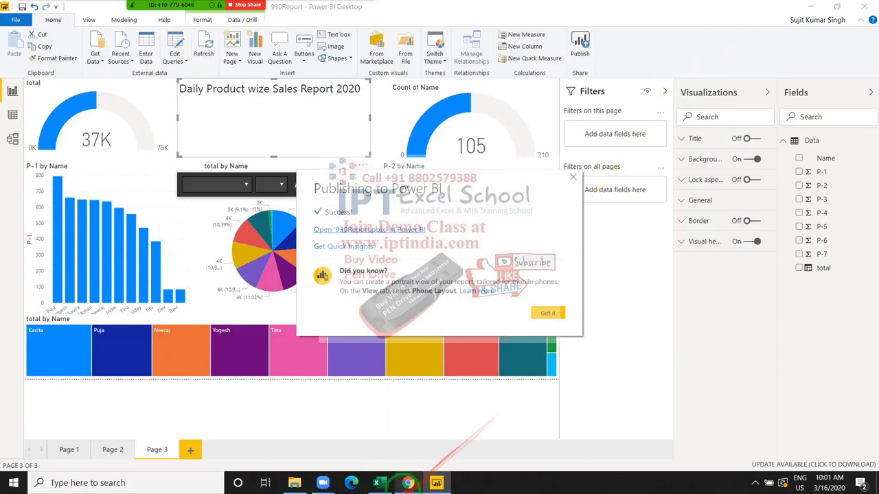
Step: In Chrome, open a new tab on the pasted Microsoft sign-in address
click(408, 483)
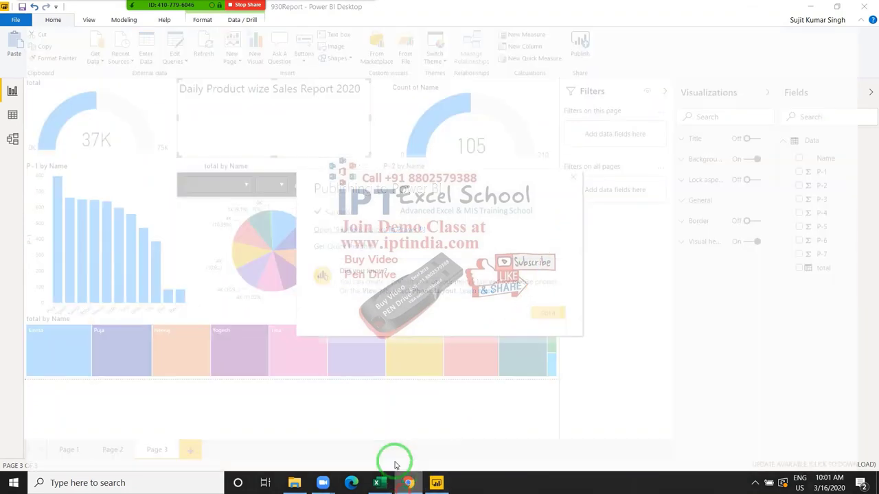
click(291, 9)
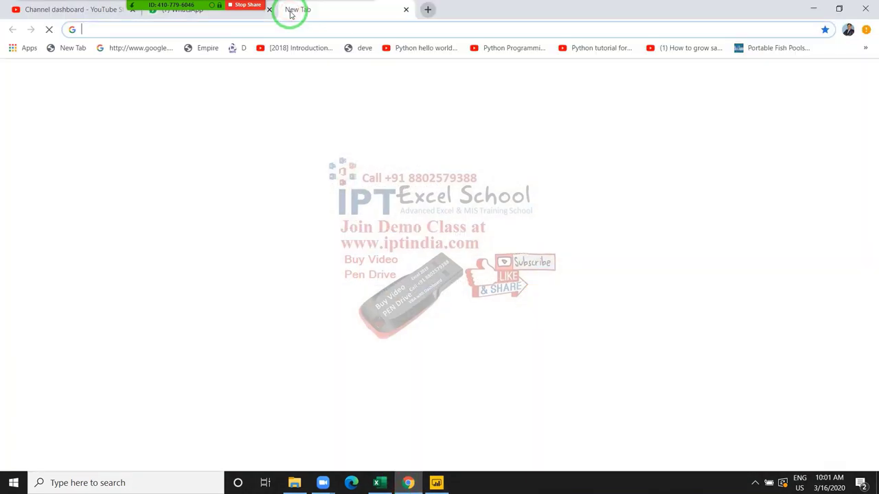
key(ctrl+v)
key(Return)
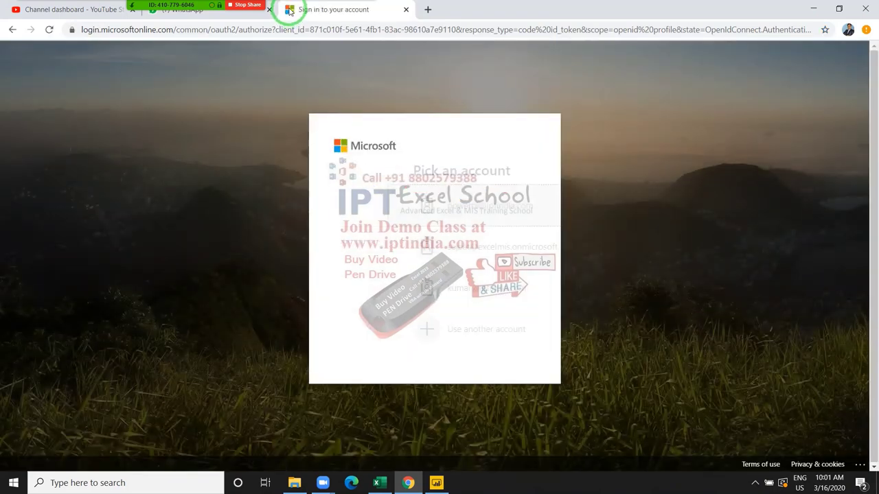
Step: Sign in with the Power BI account and choose to stay signed in
click(423, 221)
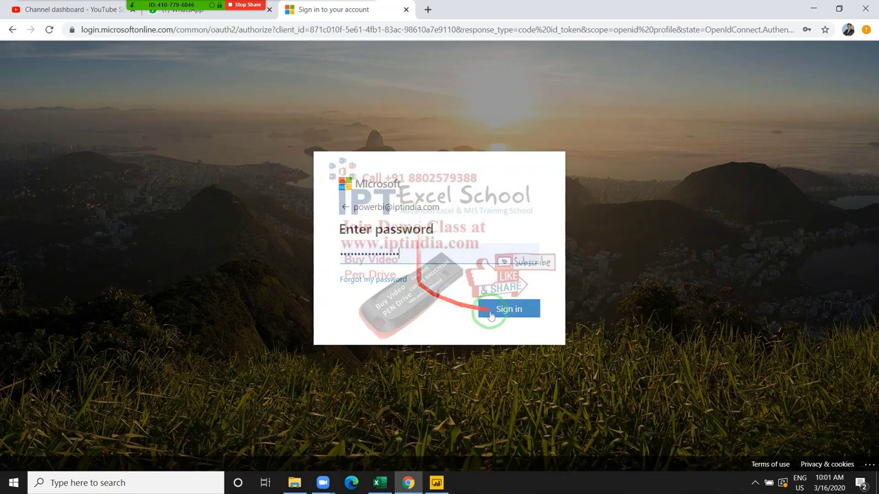
click(507, 315)
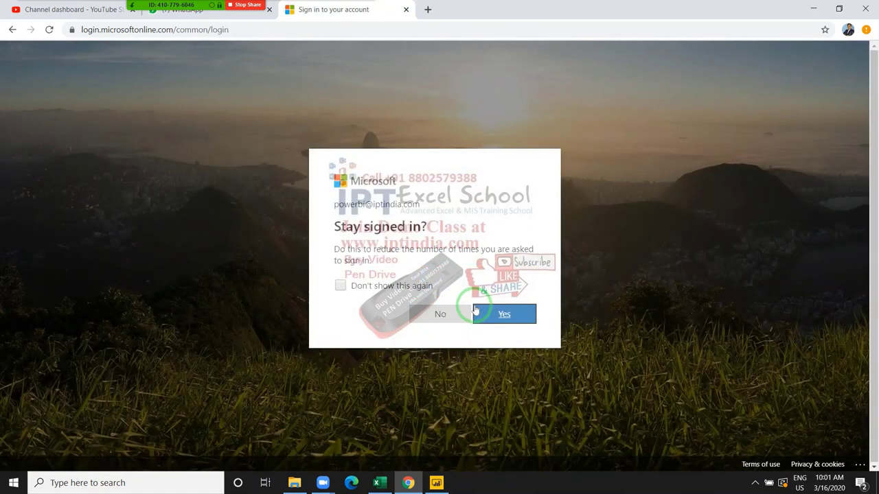
click(502, 319)
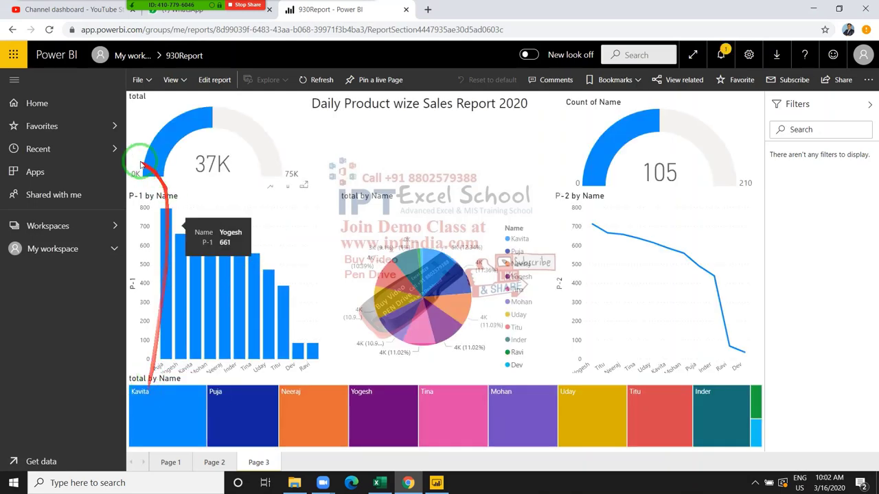
Step: Try File > Publish to web on 930Report and dismiss the embed code message
click(144, 81)
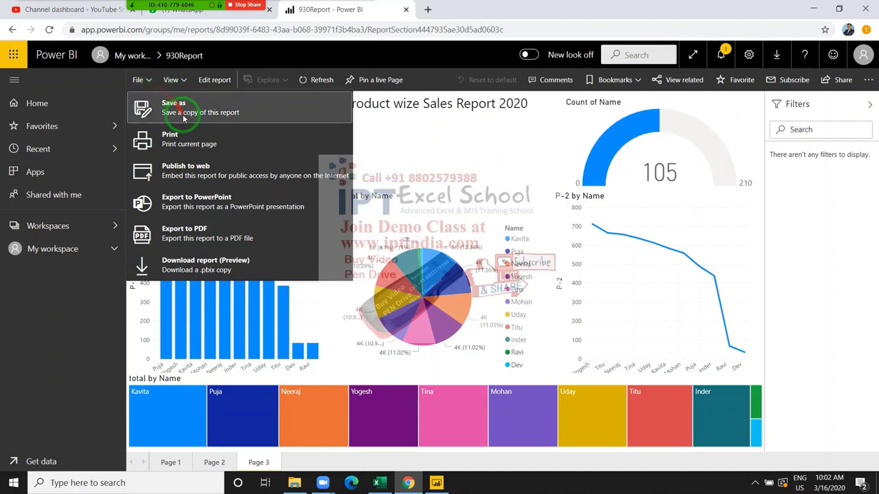
click(195, 176)
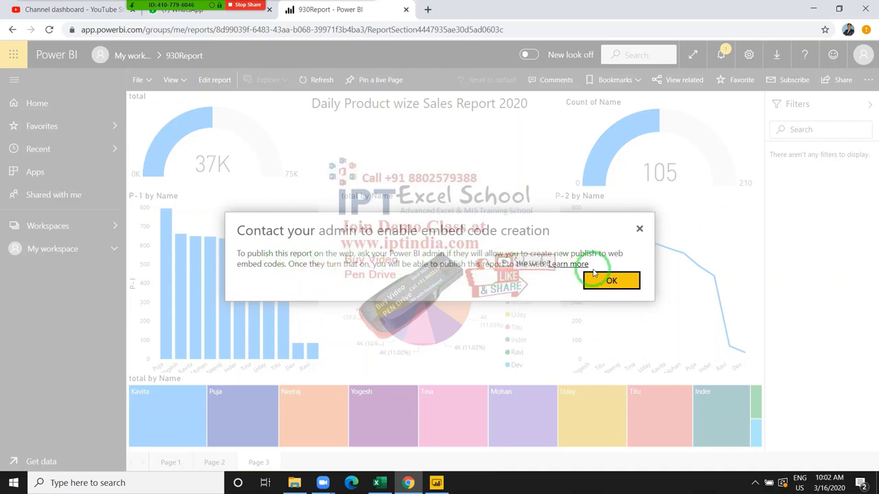
click(611, 281)
Step: Look through the View and File menus, then show the Recent items list
click(172, 79)
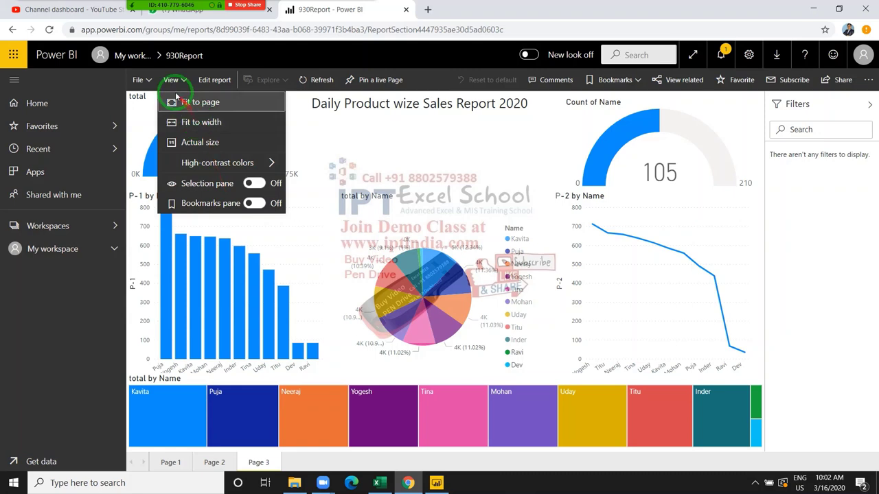
click(150, 81)
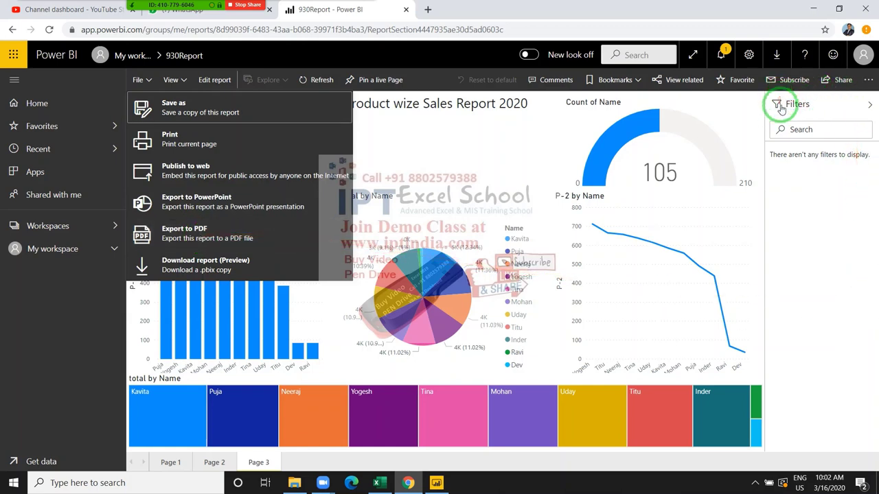
click(770, 196)
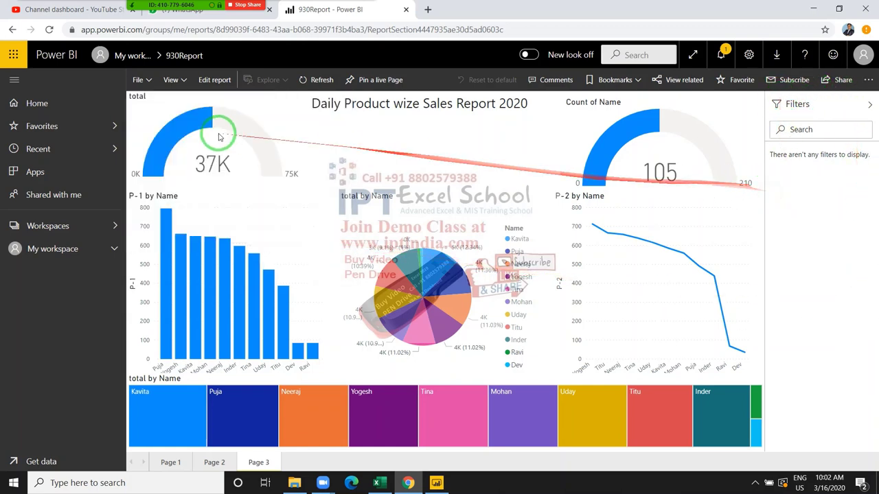
click(78, 152)
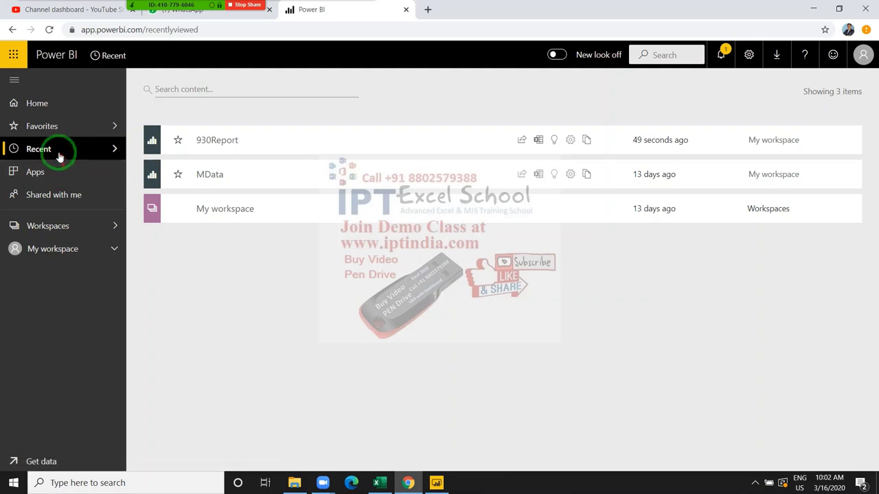
Step: Browse the Shared with me list and the Power BI Home page
click(63, 195)
mouse_move(490, 147)
mouse_down()
mouse_move(210, 168)
mouse_move(151, 196)
mouse_up()
click(49, 107)
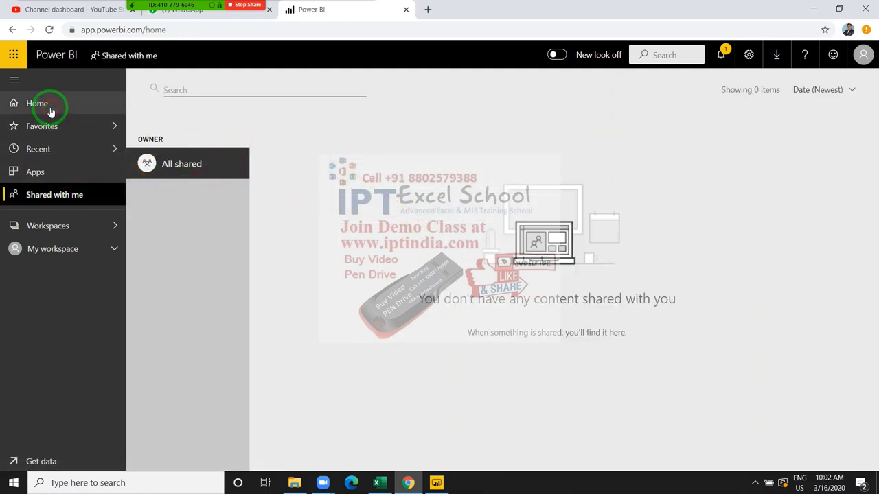
scroll(647, 373, down, 4)
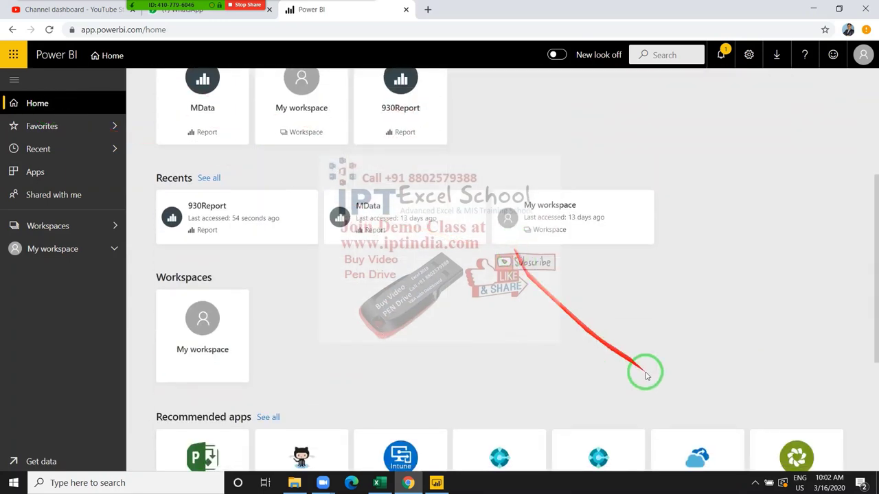
scroll(431, 333, down, 3)
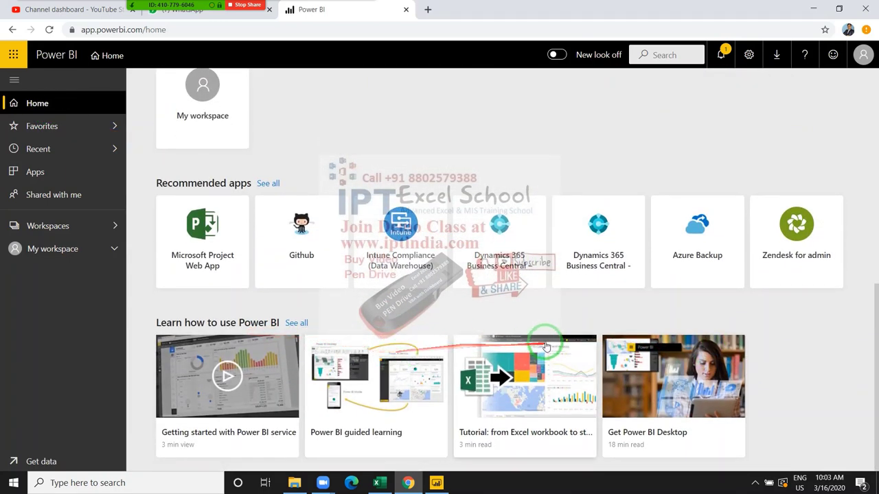
scroll(533, 341, up, 5)
scroll(543, 343, up, 2)
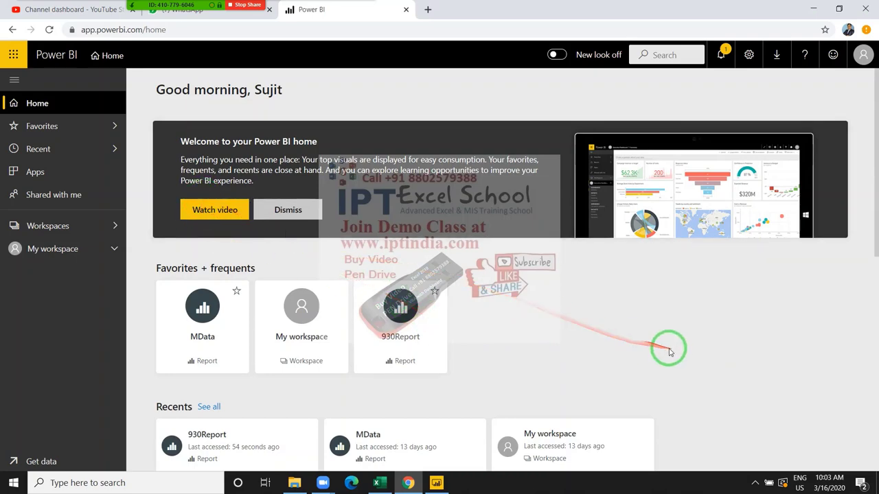
Step: Check and close the notifications, then minimize the browser to the desktop
click(726, 56)
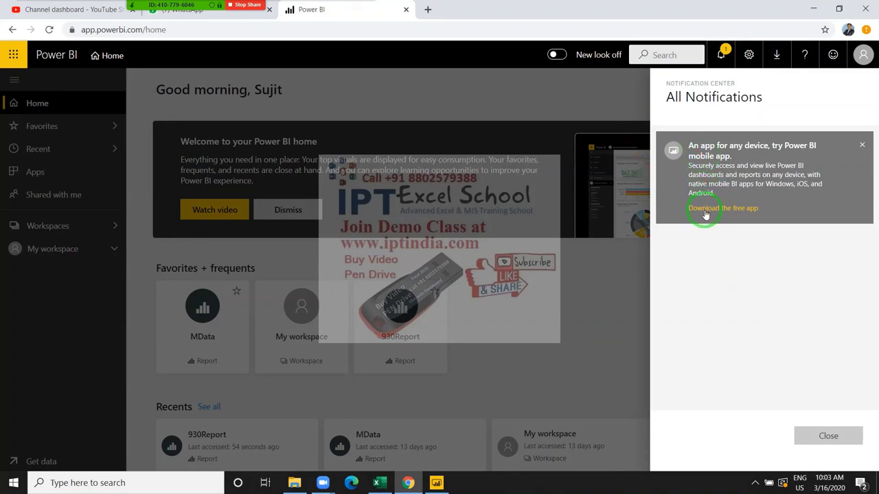
click(586, 280)
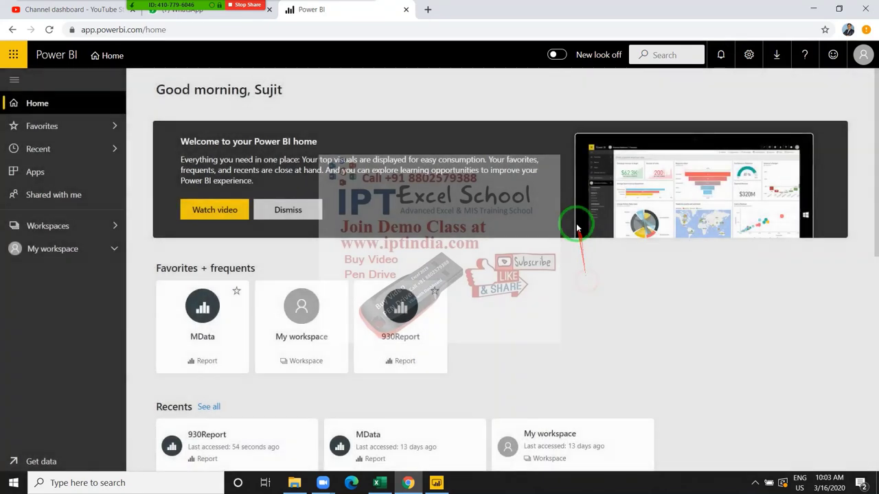
key(super+d)
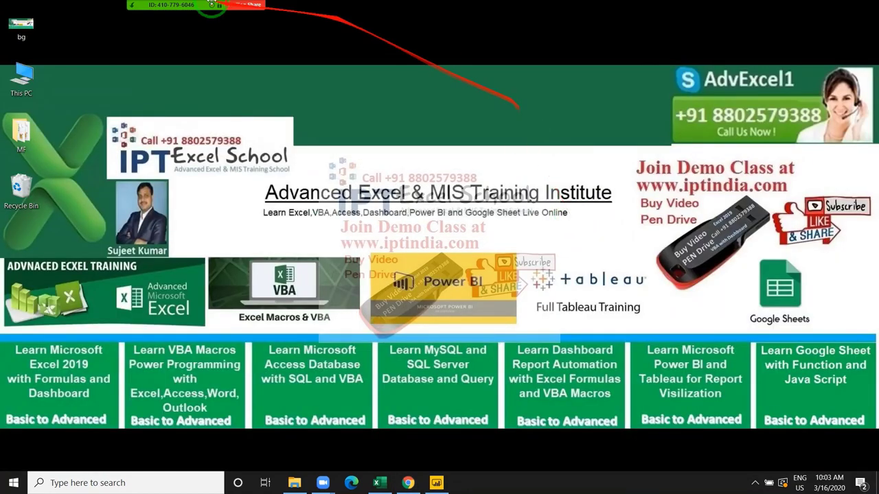
Step: Dismiss the Power BI Desktop start screen to reach the blank untitled report
mouse_move(186, 45)
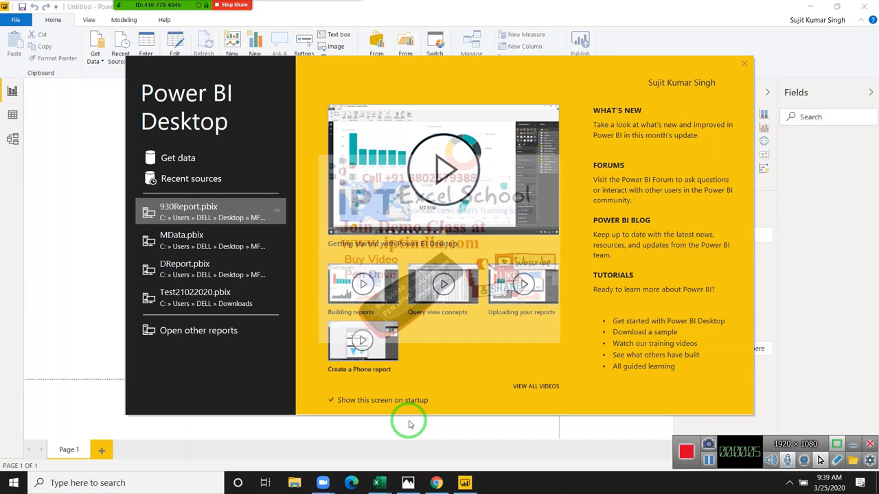
drag(409, 425, 622, 172)
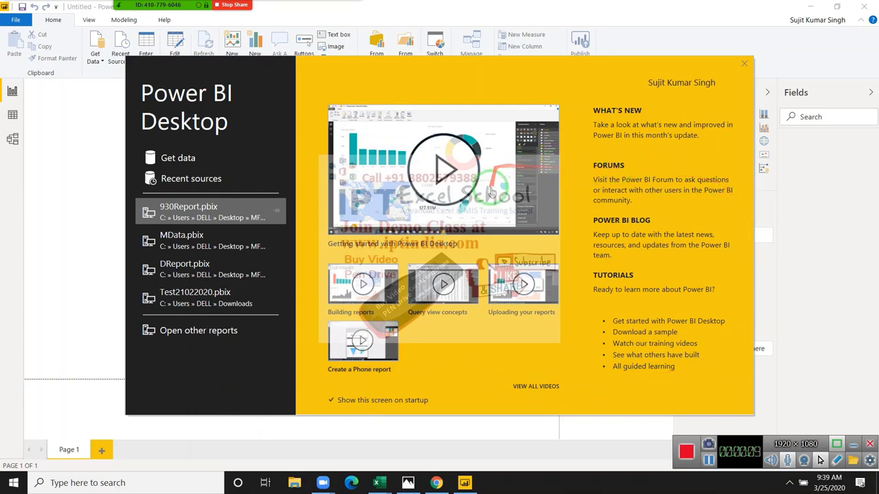
click(170, 158)
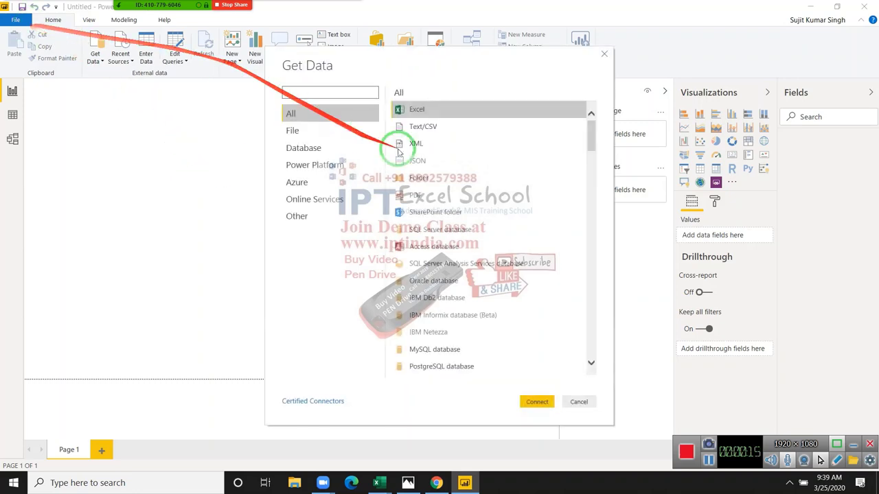
Step: Import the Data sheet from the Data.xls workbook via the Excel connector
click(539, 403)
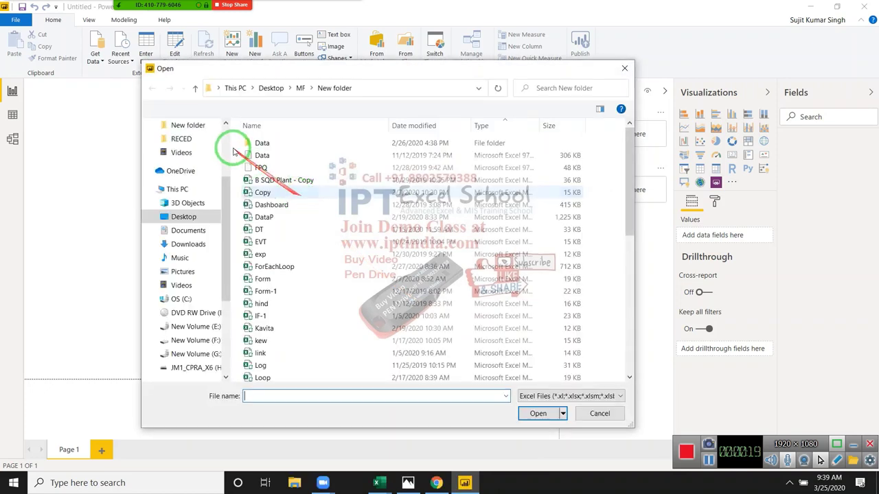
click(262, 158)
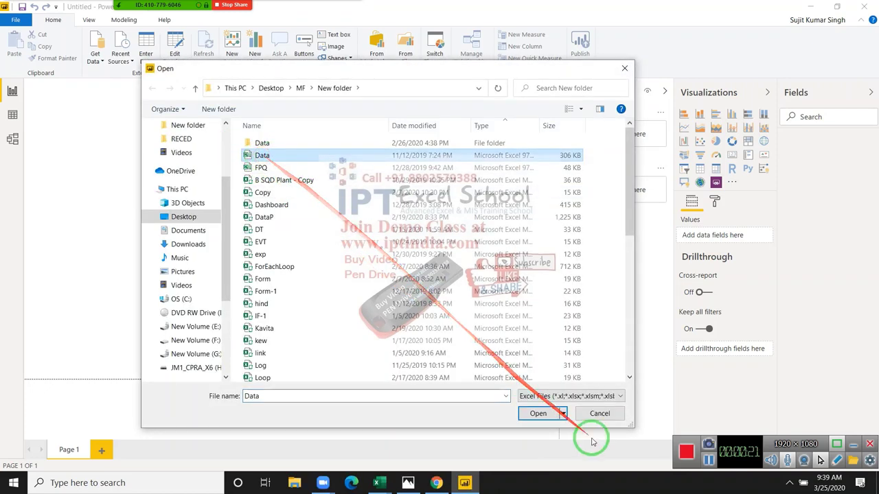
click(547, 419)
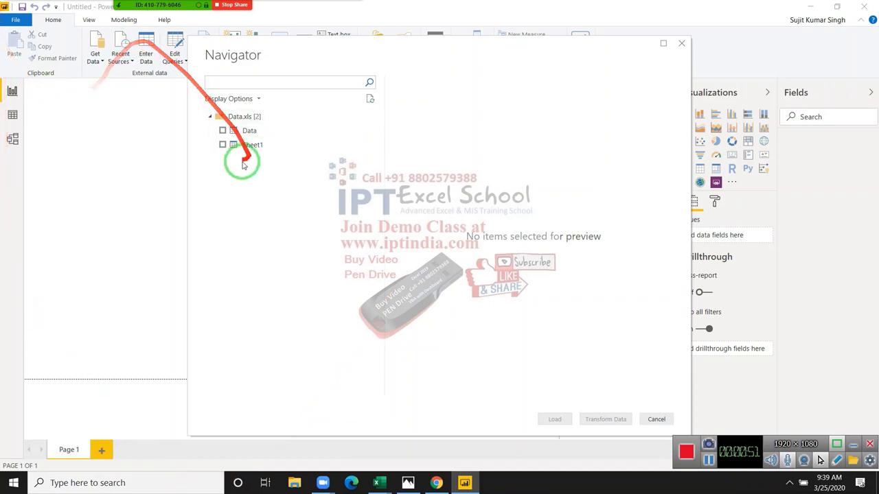
click(222, 131)
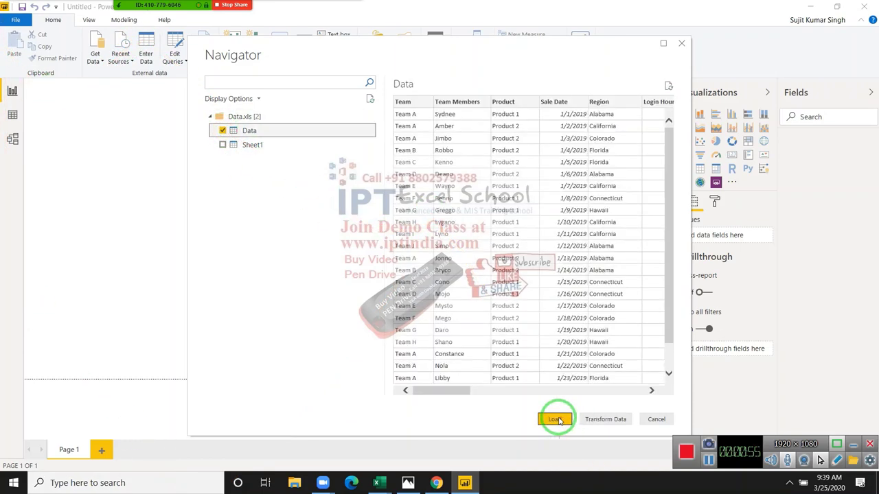
click(558, 420)
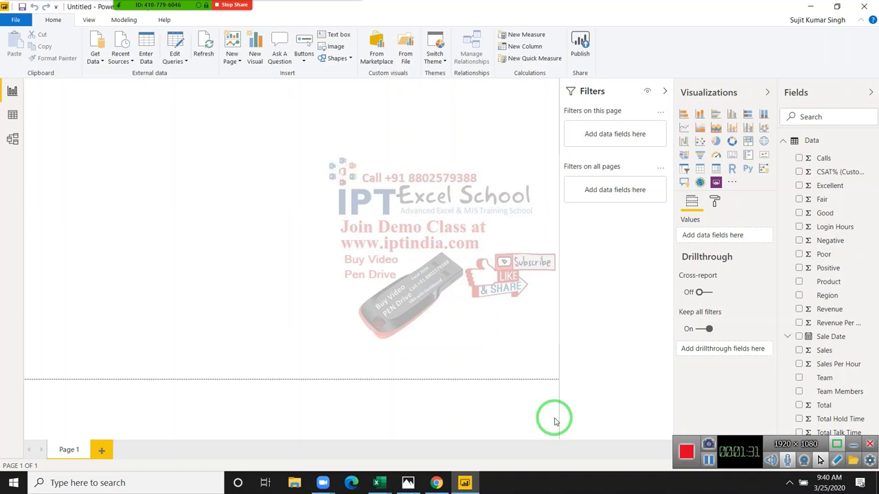
Step: Add an enlarged stacked column chart showing Sales by Region
mouse_move(555, 421)
mouse_down()
mouse_move(385, 227)
mouse_move(202, 157)
mouse_up()
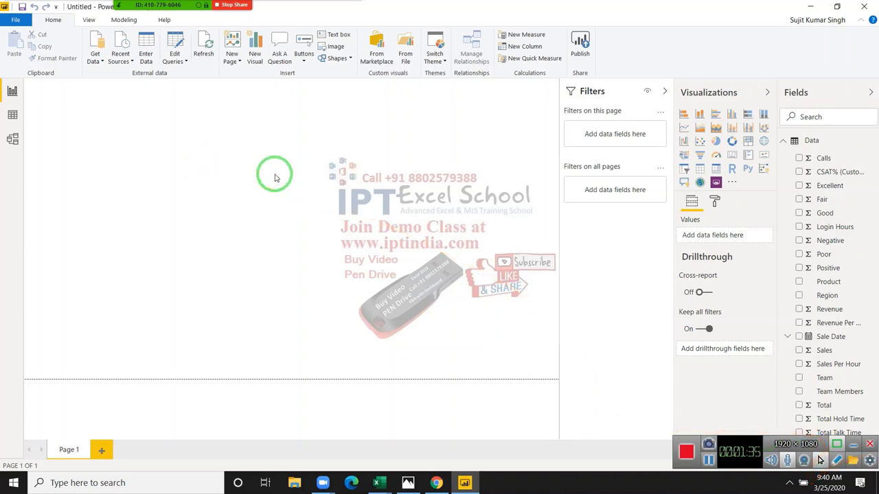
drag(433, 204, 676, 135)
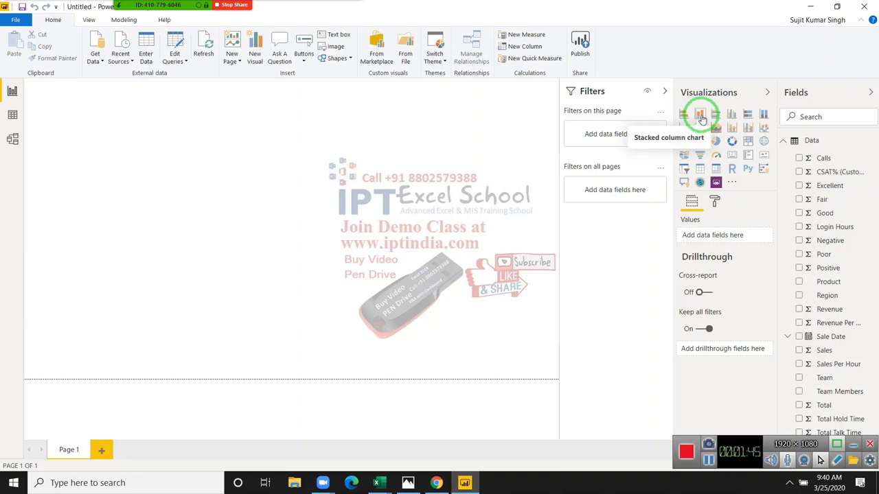
click(701, 116)
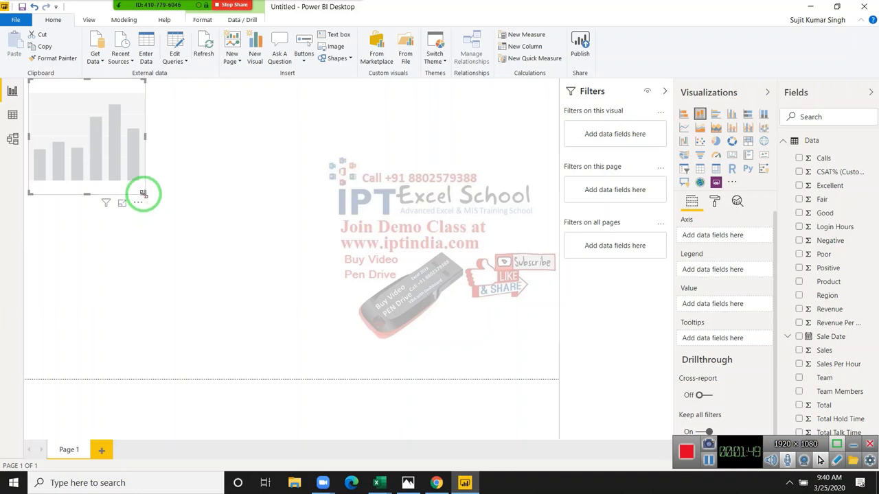
drag(144, 195, 240, 273)
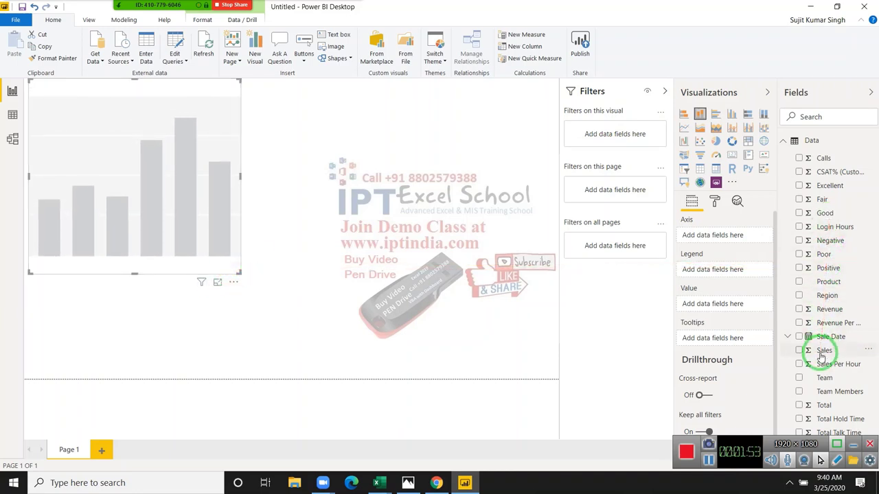
drag(822, 351, 199, 200)
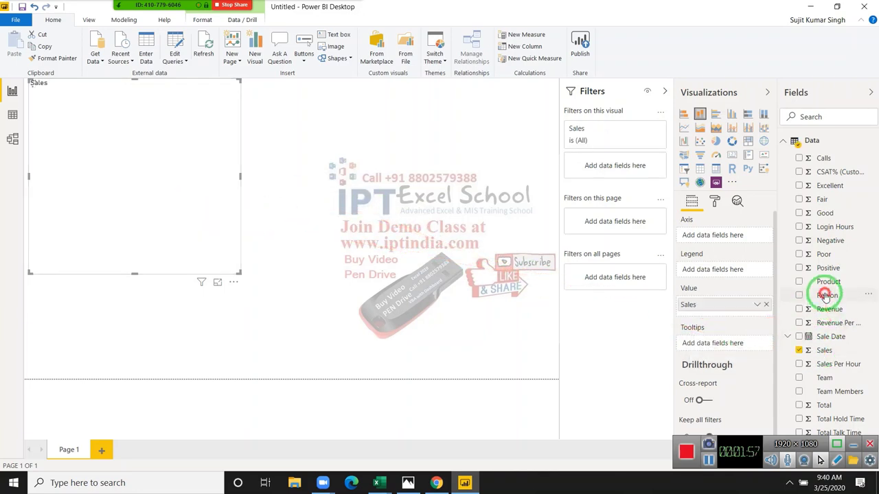
drag(827, 295, 153, 164)
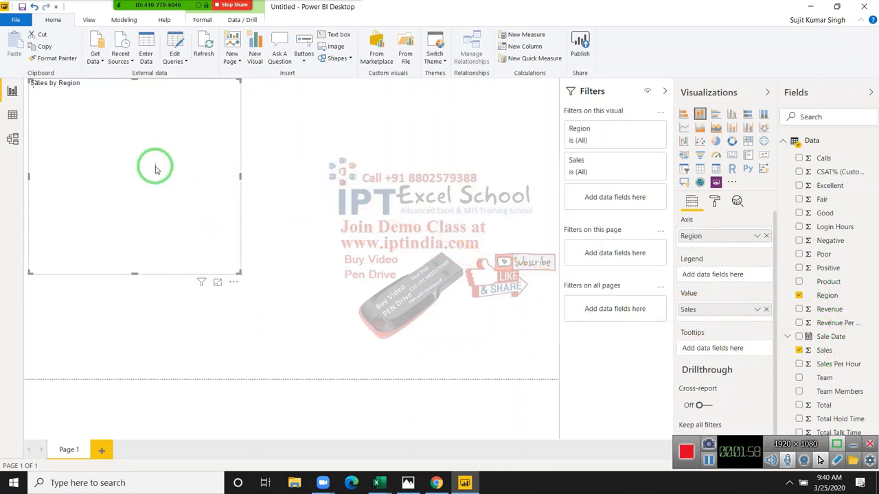
Step: Clear the Hawaii highlight, split columns by Team Members, and enlarge the chart further
click(263, 282)
click(214, 241)
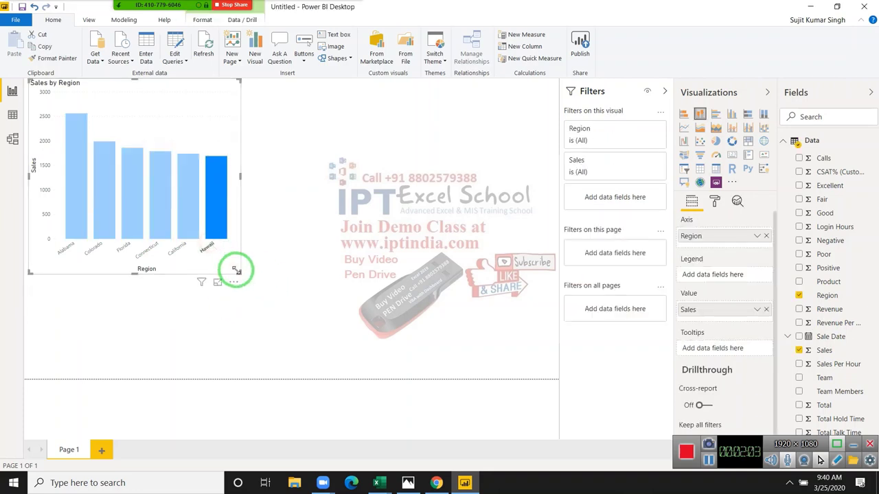
click(206, 224)
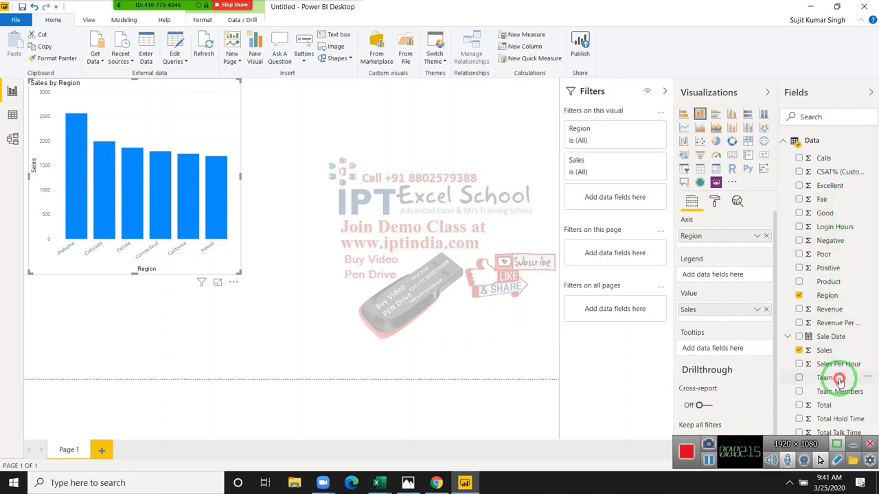
drag(839, 381, 854, 390)
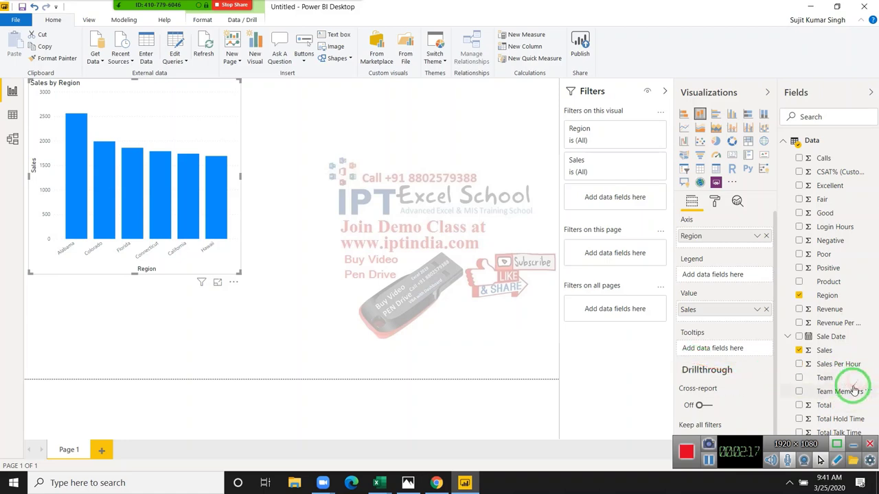
drag(853, 390, 199, 219)
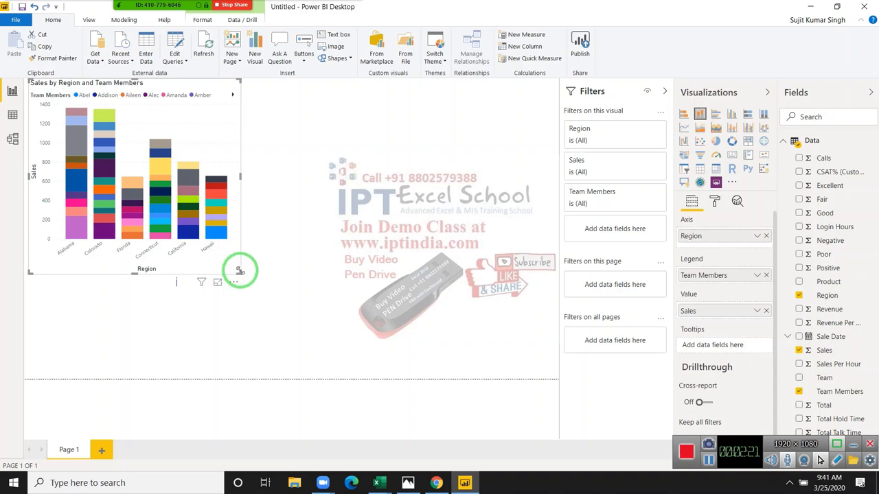
drag(240, 272, 327, 314)
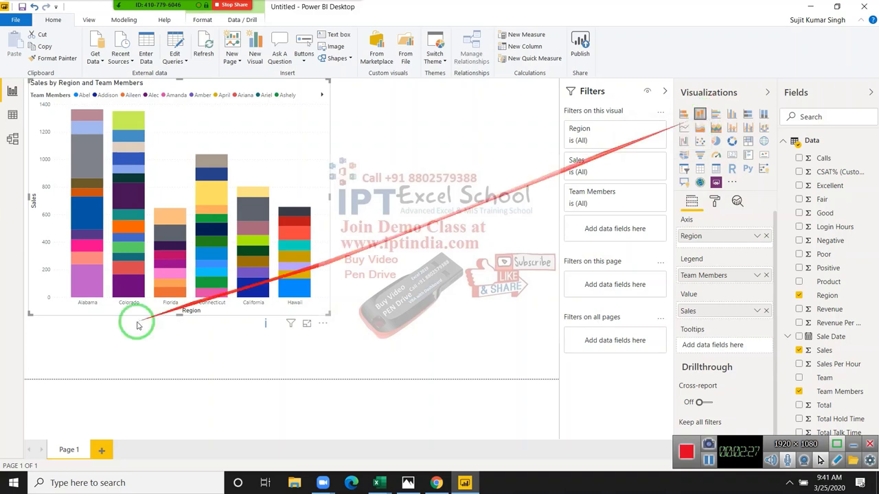
Step: Switch to a clustered column chart with Region on the axis and Team Members in the legend
mouse_move(89, 302)
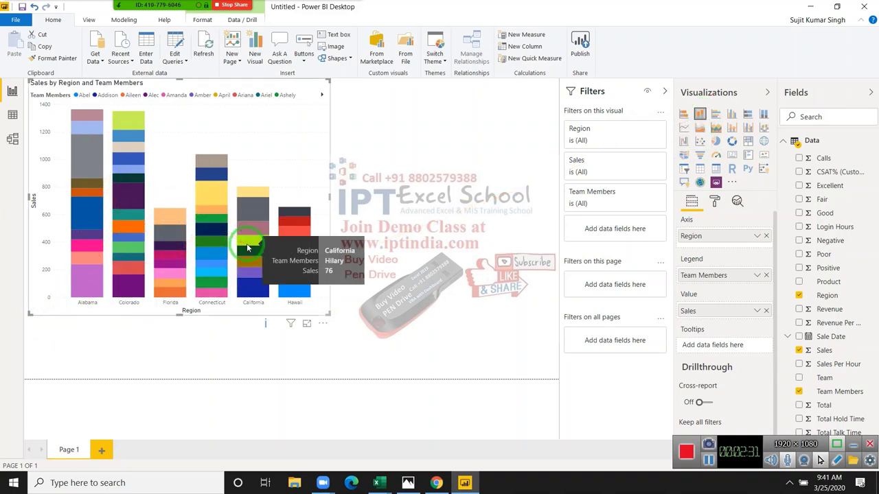
click(733, 237)
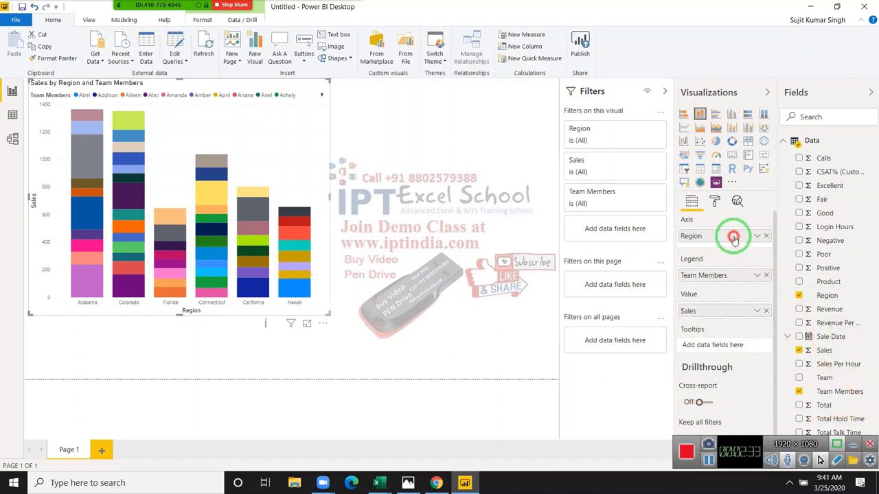
drag(734, 237, 732, 276)
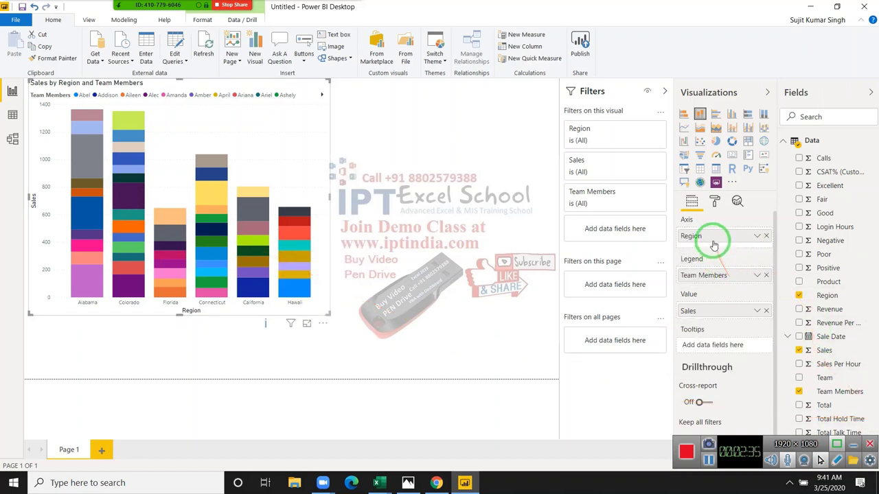
drag(714, 245, 714, 288)
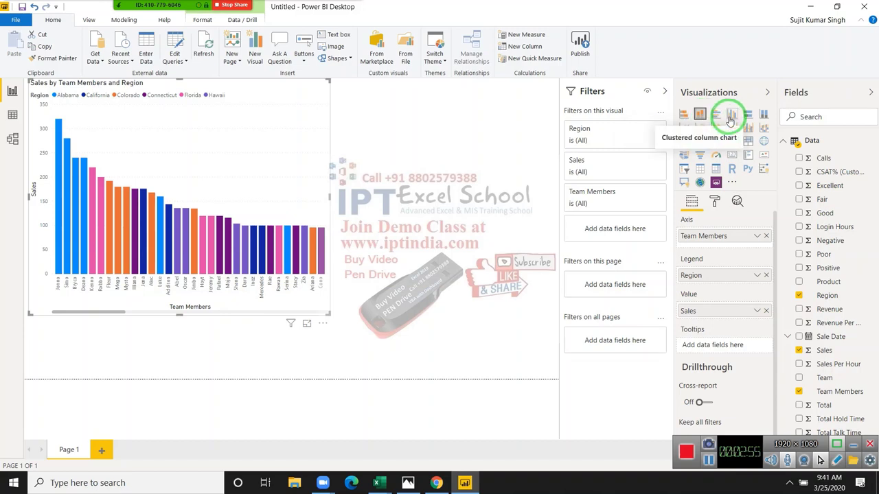
click(731, 121)
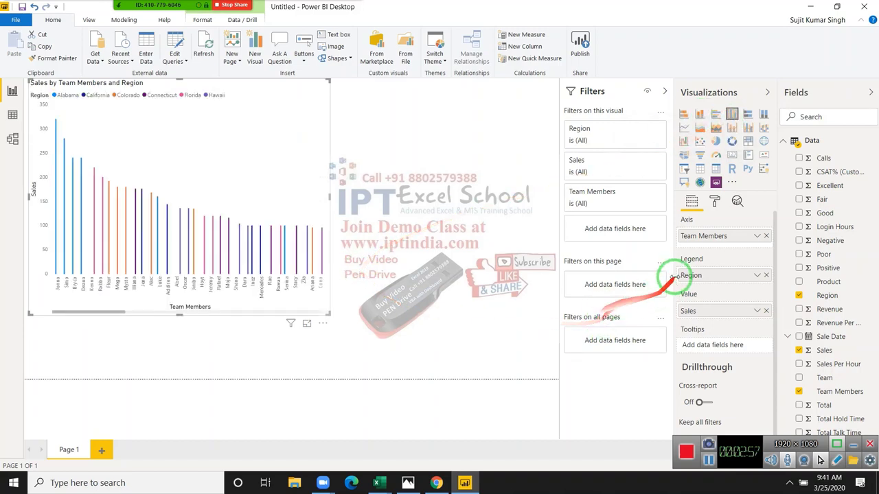
mouse_move(676, 275)
mouse_down()
mouse_move(699, 247)
mouse_move(696, 255)
mouse_up()
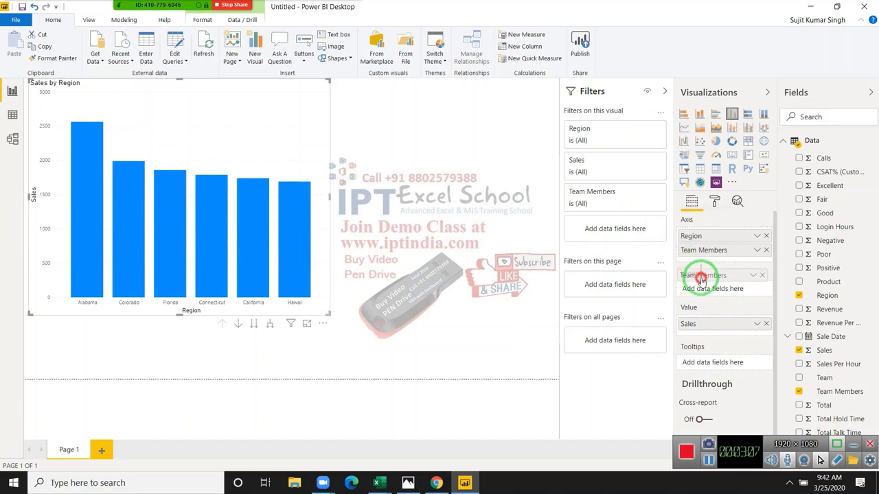
drag(701, 256, 685, 296)
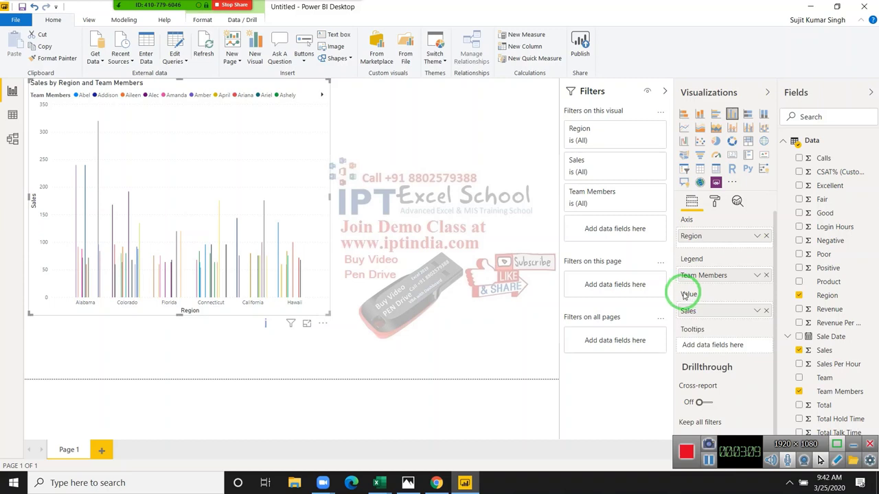
Step: Remove Team Members and Region from the chart, then delete the visual
click(767, 275)
click(767, 236)
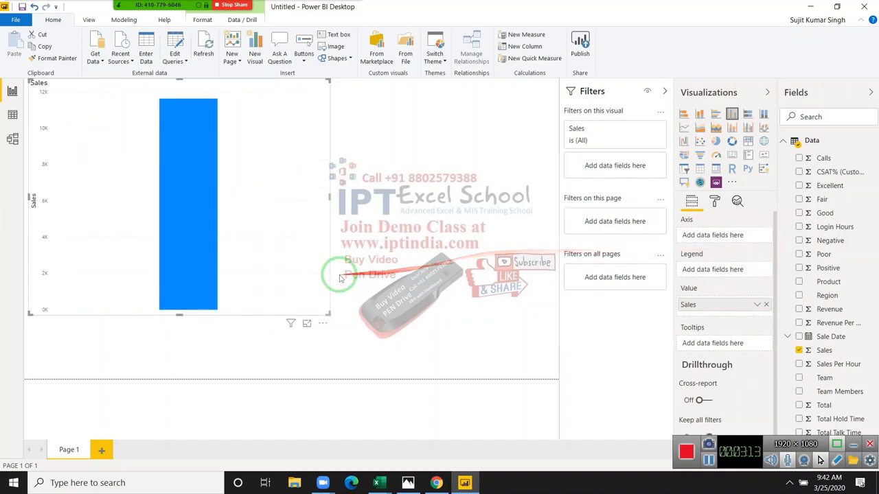
key(Delete)
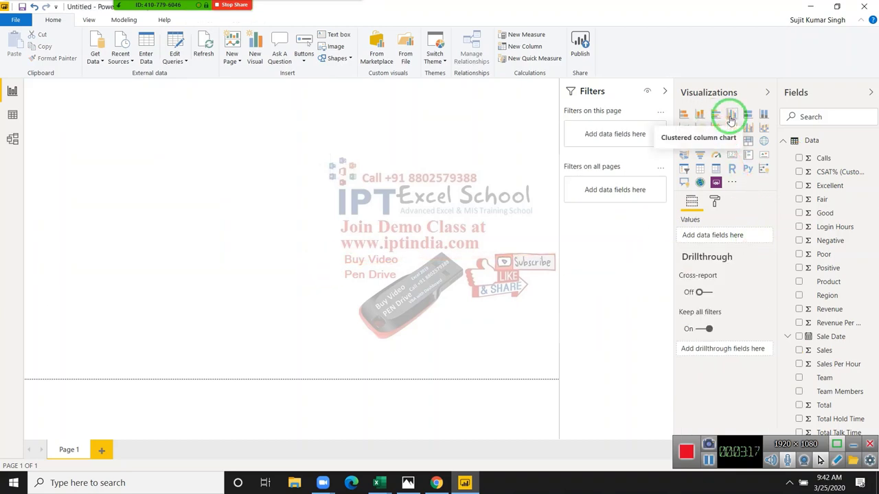
Step: Build an enlarged clustered column chart of Sales by Region, split by Team Members
click(731, 118)
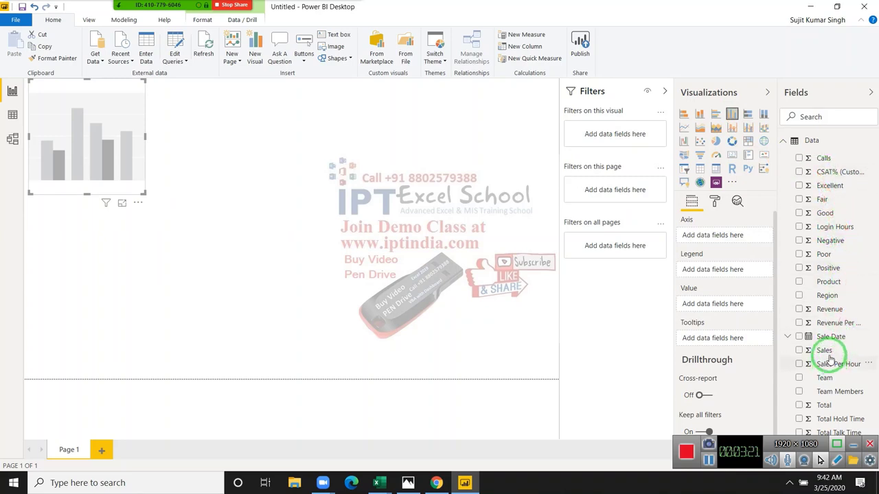
drag(824, 350, 91, 156)
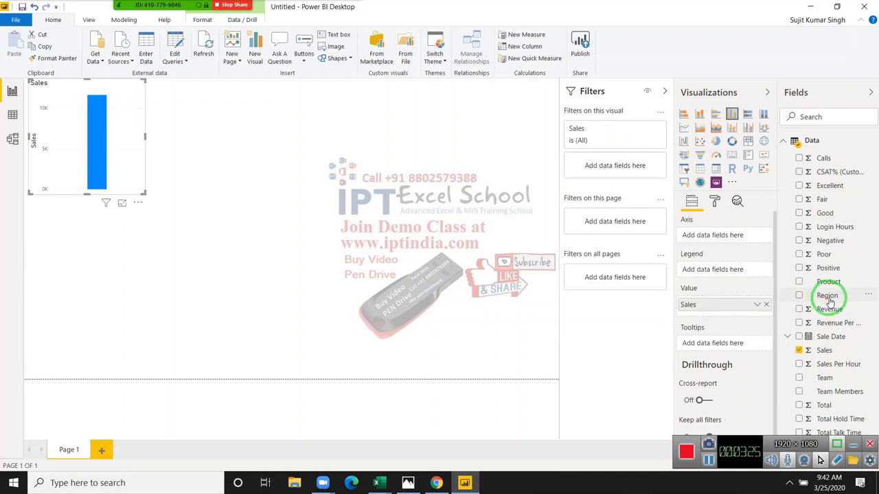
drag(828, 296, 74, 112)
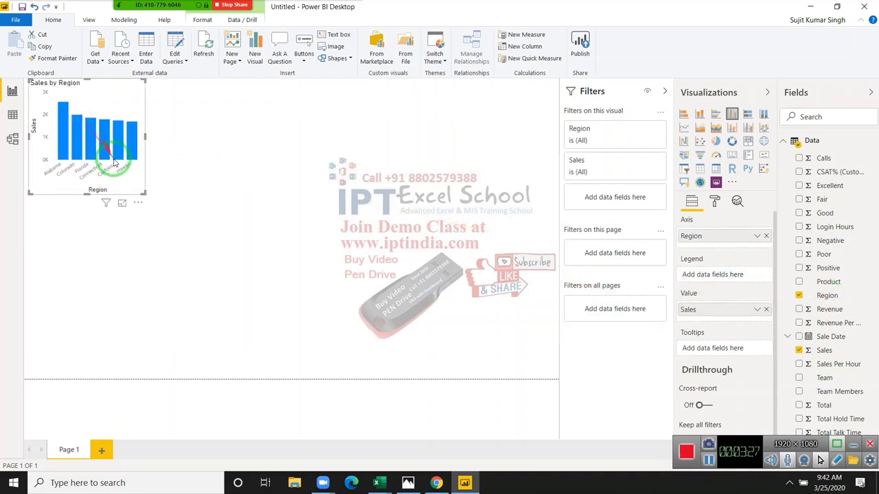
drag(144, 193, 313, 314)
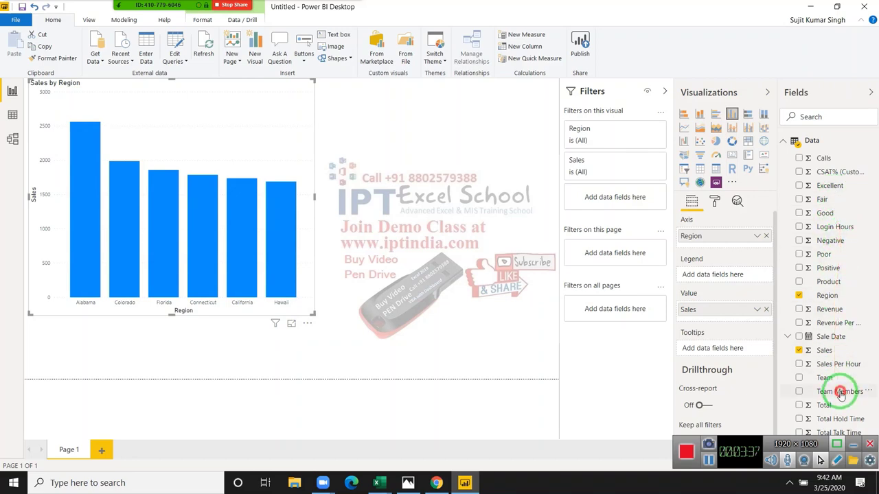
drag(839, 391, 243, 226)
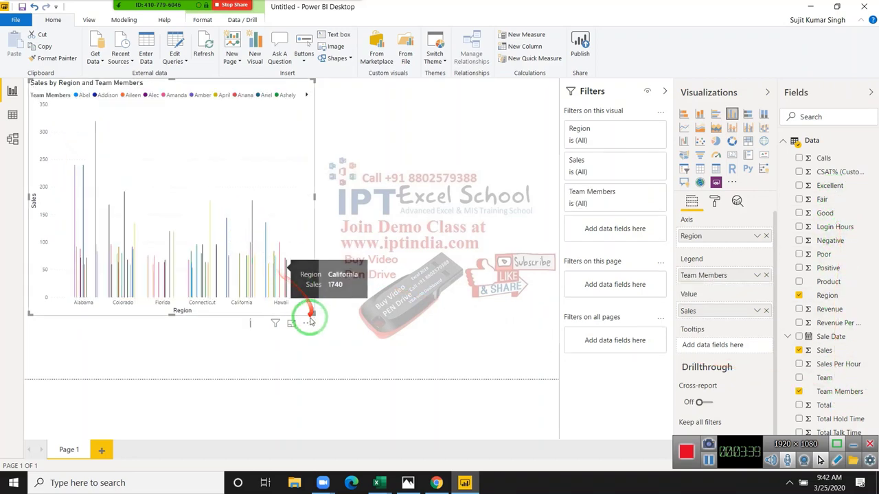
drag(310, 320, 425, 370)
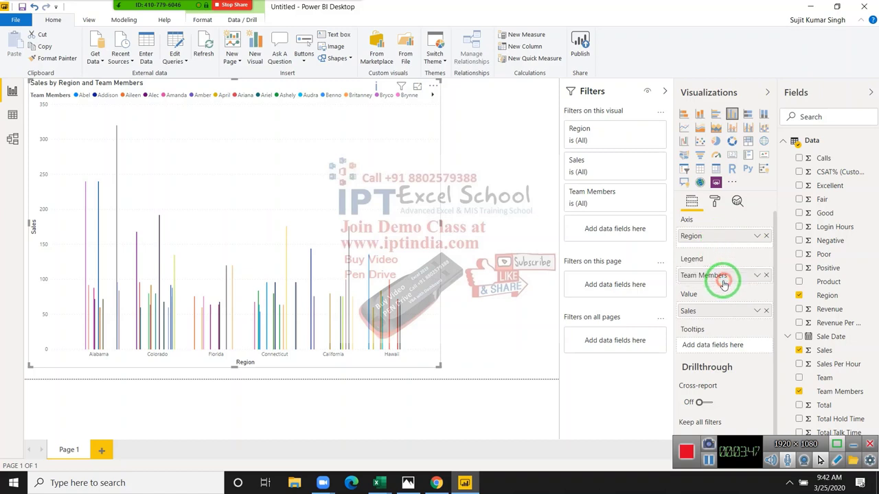
Step: Put Team Members on the axis and remove the Region legend breakdown
mouse_move(694, 237)
mouse_down()
mouse_move(715, 282)
mouse_move(699, 249)
mouse_up()
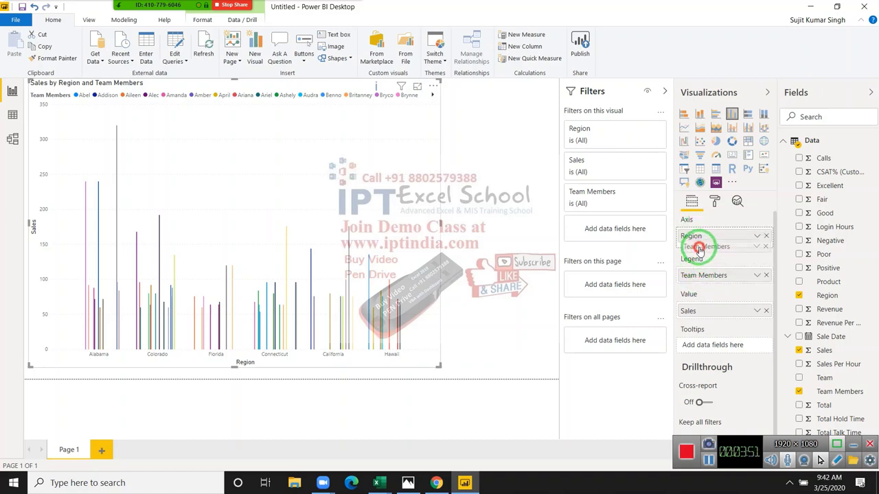
drag(701, 275, 701, 249)
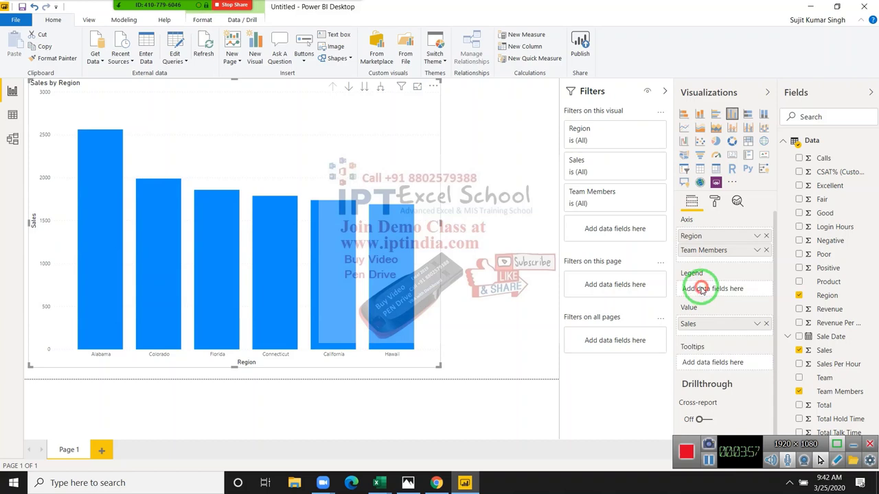
drag(700, 262, 701, 291)
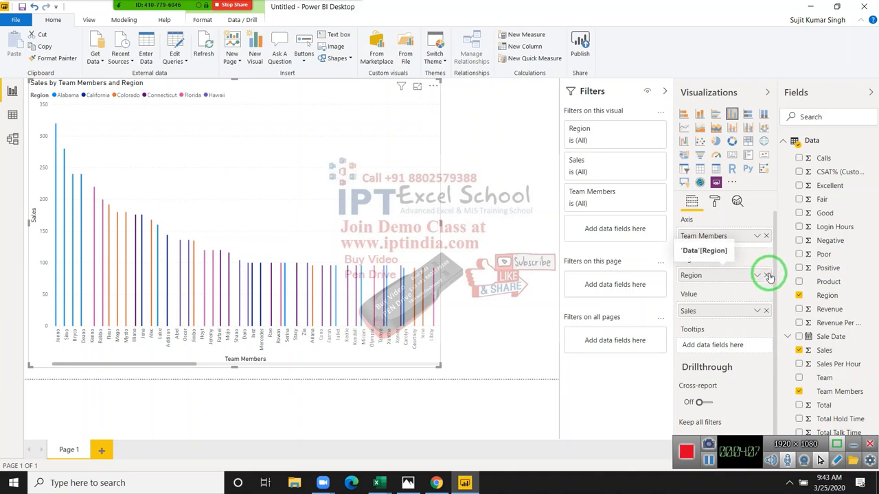
click(766, 275)
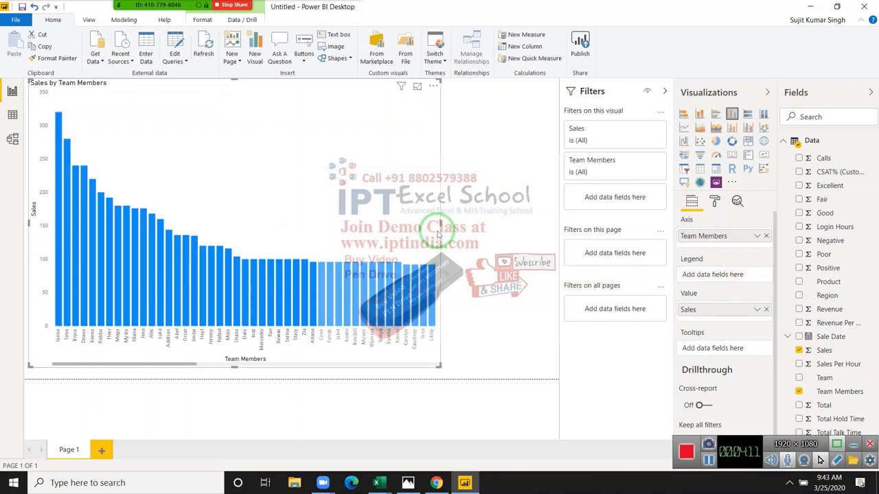
Step: Widen the Sales by Team Members chart, keeping the Sales aggregation unchanged
drag(440, 222, 555, 223)
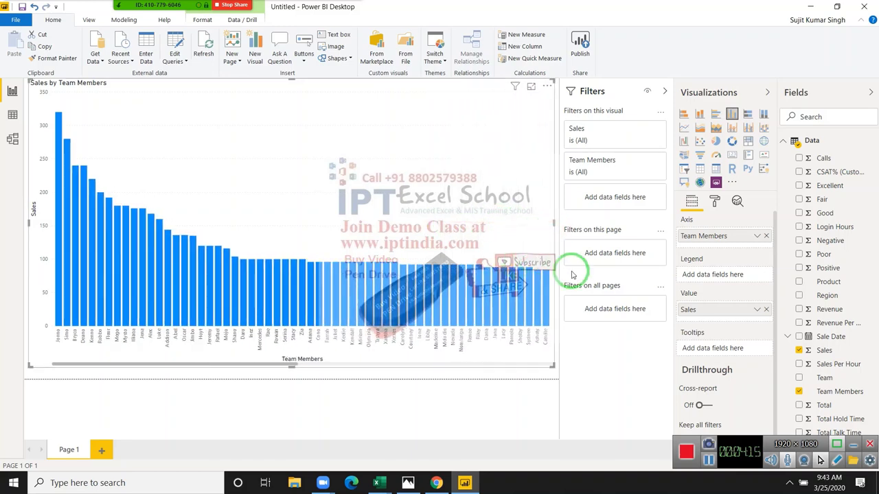
scroll(751, 300, down, 1)
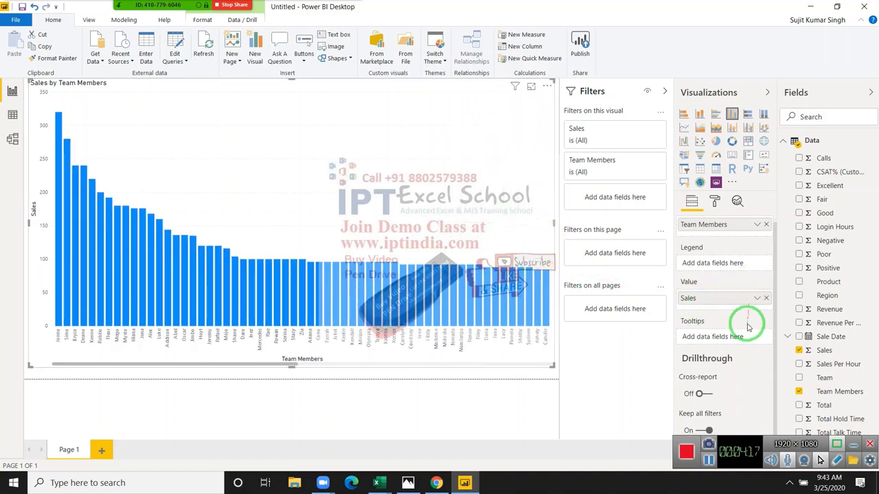
scroll(745, 312, up, 1)
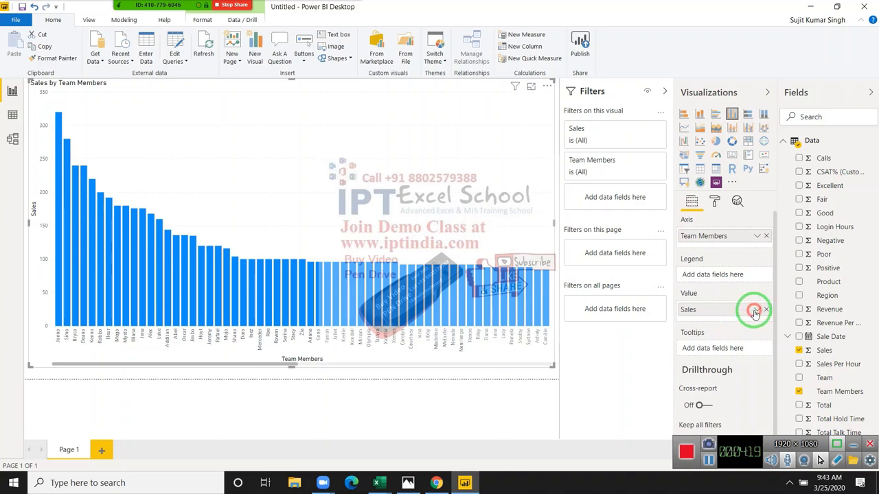
click(754, 312)
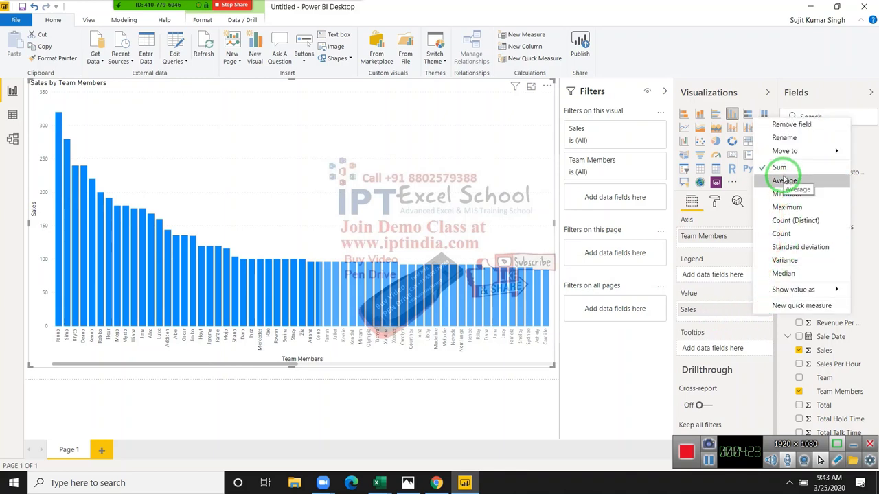
click(785, 180)
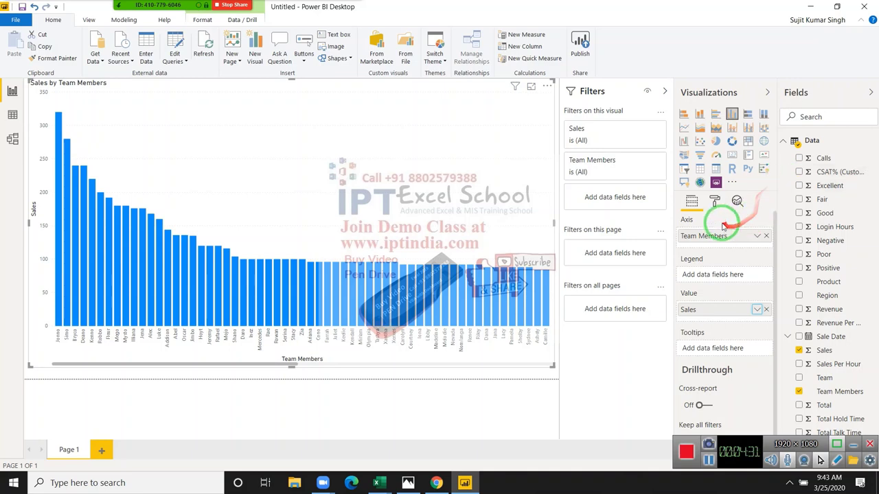
Step: In the Format pane, turn data labels On for the bars
click(715, 205)
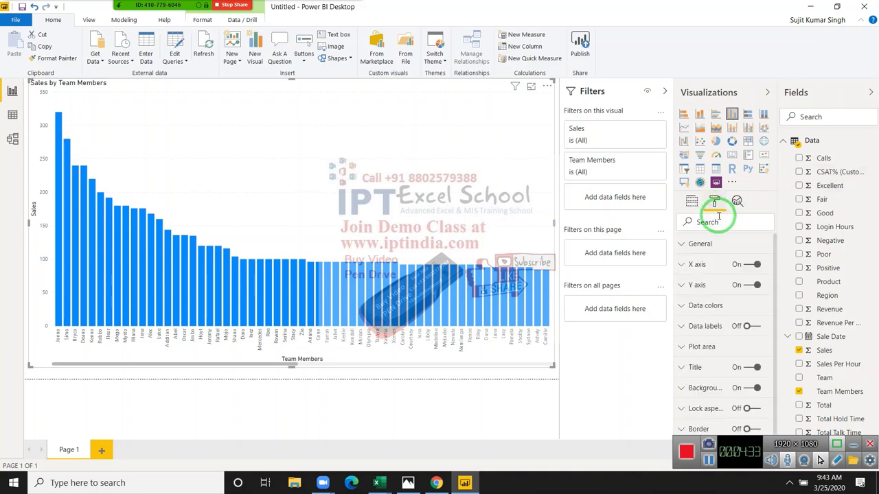
click(722, 247)
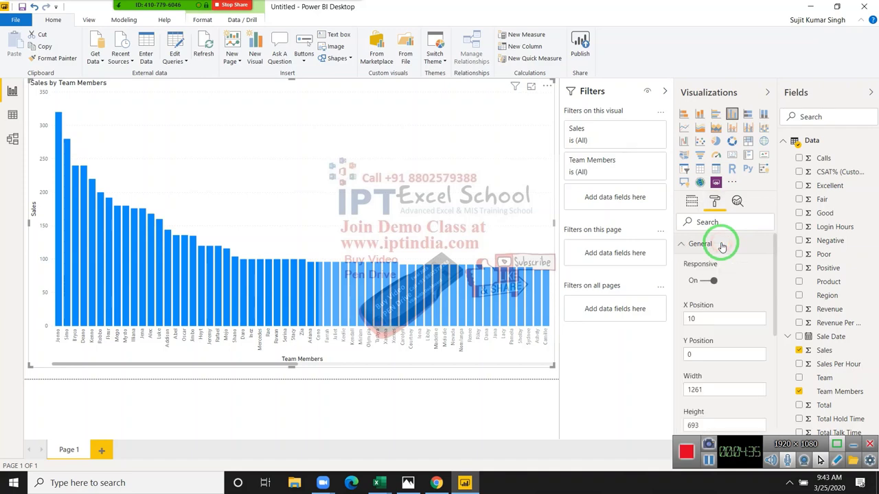
click(721, 246)
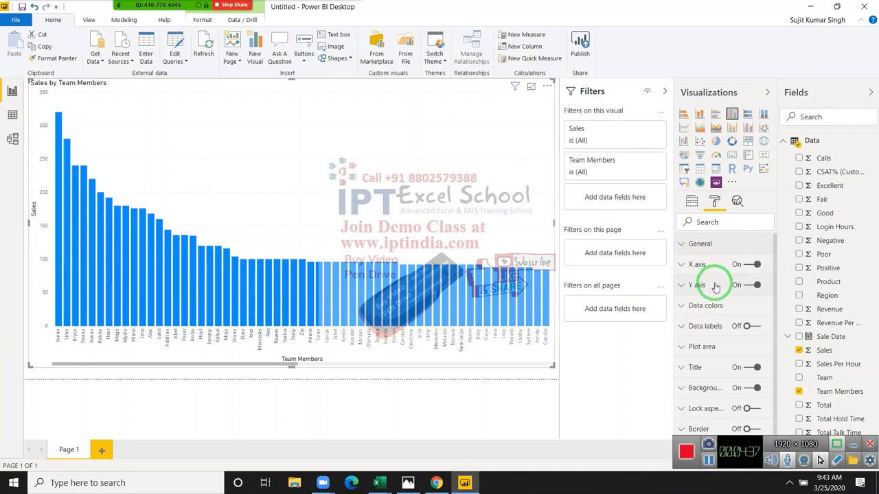
click(719, 306)
click(719, 305)
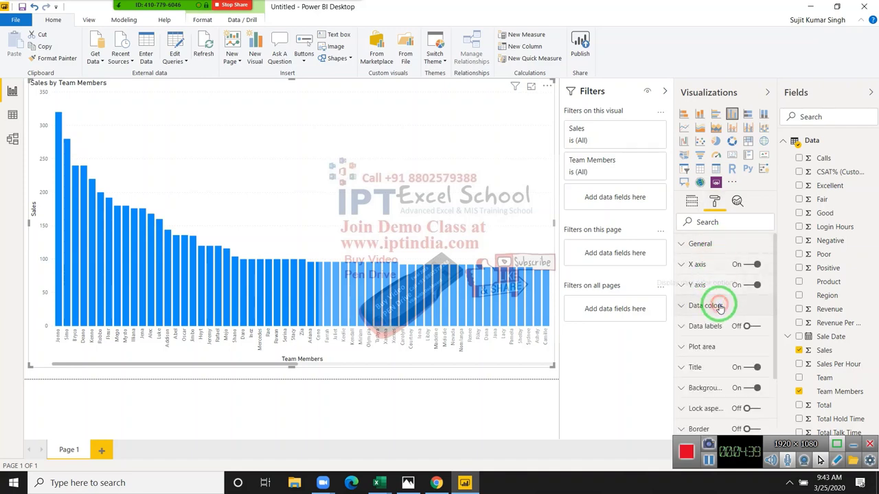
scroll(718, 305, down, 1)
click(718, 306)
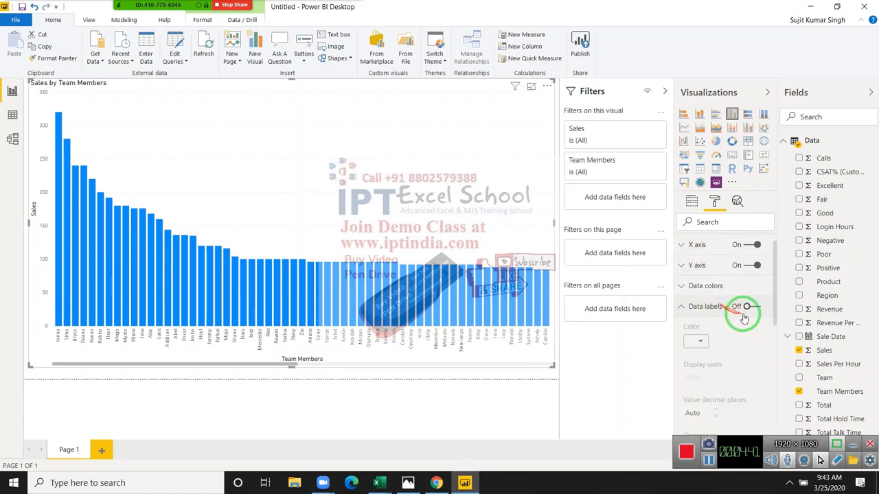
click(757, 307)
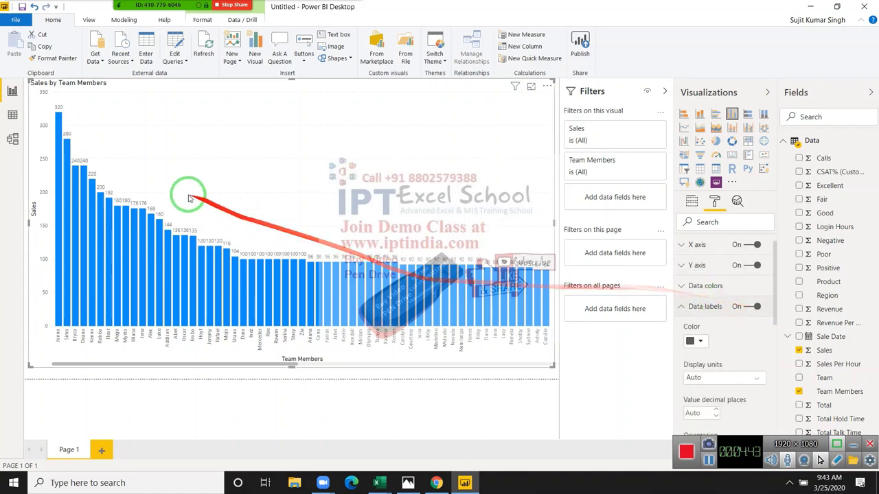
scroll(709, 289, down, 2)
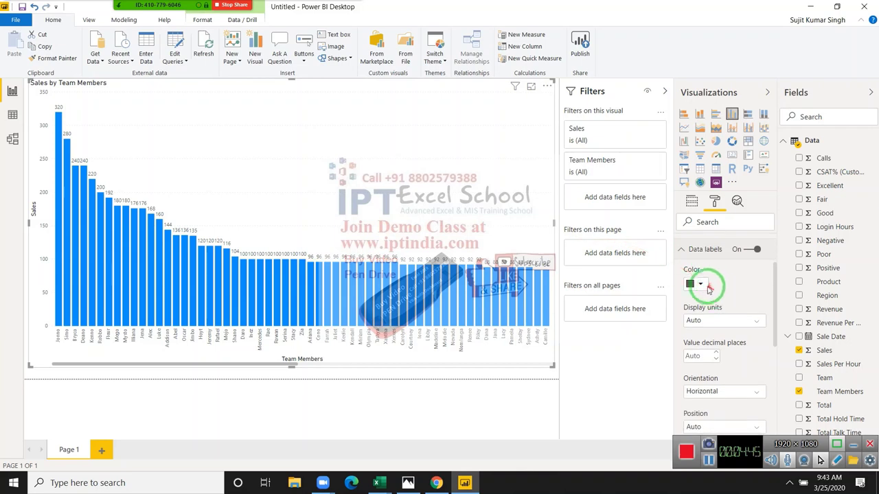
scroll(705, 287, down, 2)
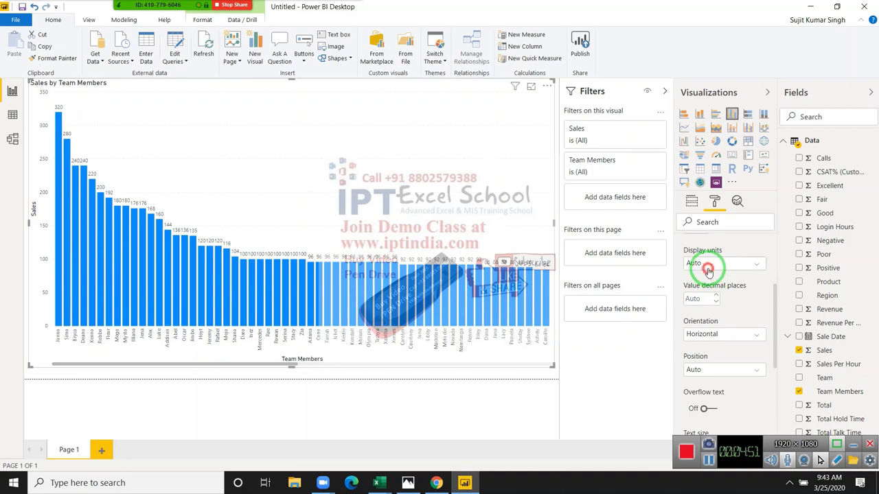
Step: Set the data label orientation to Vertical, leaving display units unchanged
click(708, 271)
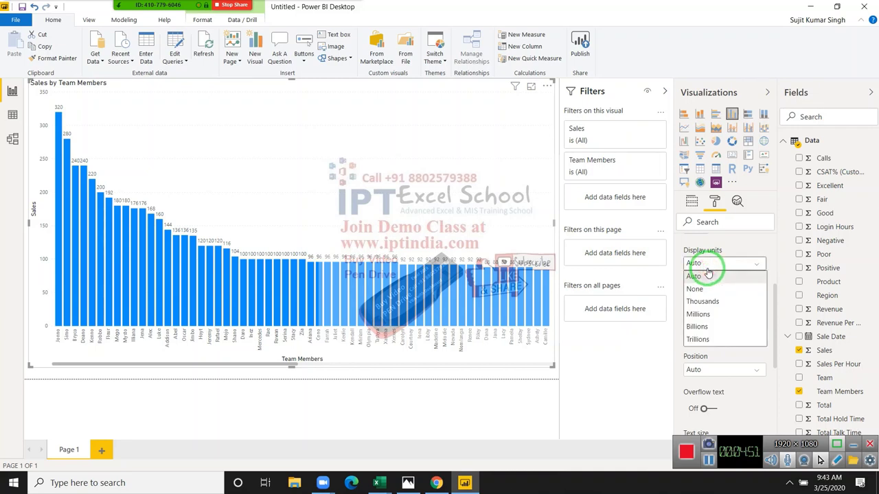
click(765, 385)
scroll(762, 381, down, 3)
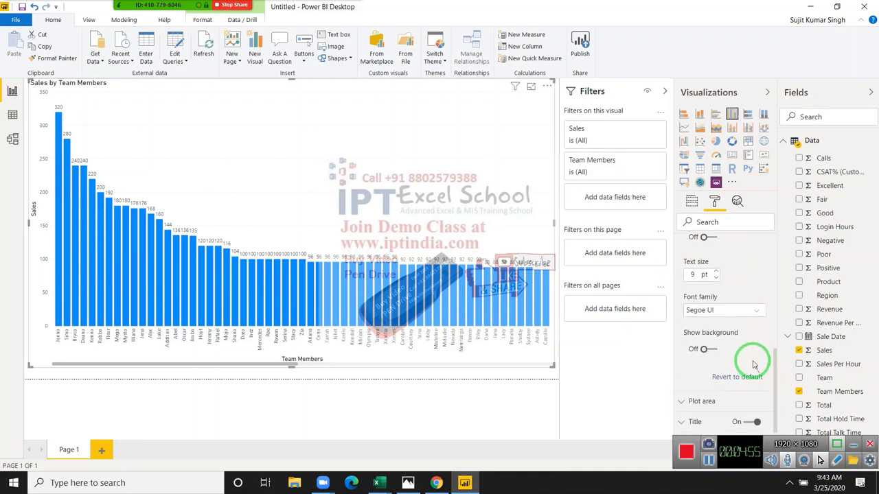
scroll(754, 364, up, 3)
click(712, 277)
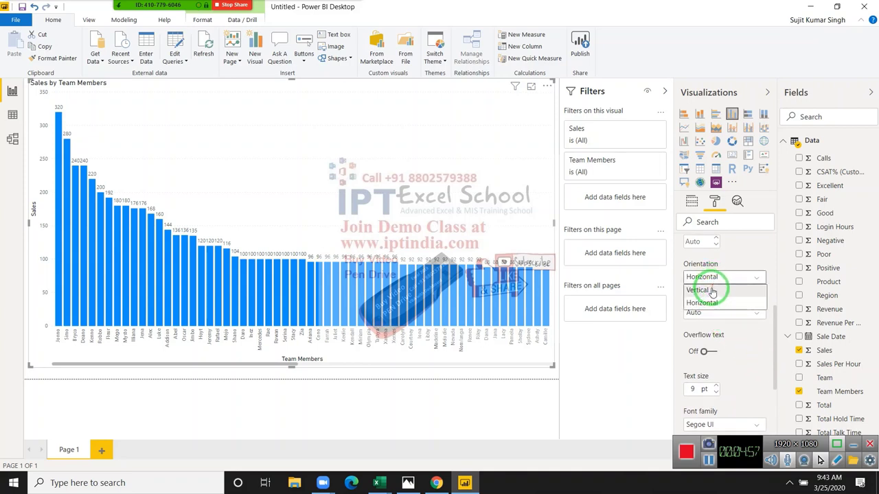
click(711, 292)
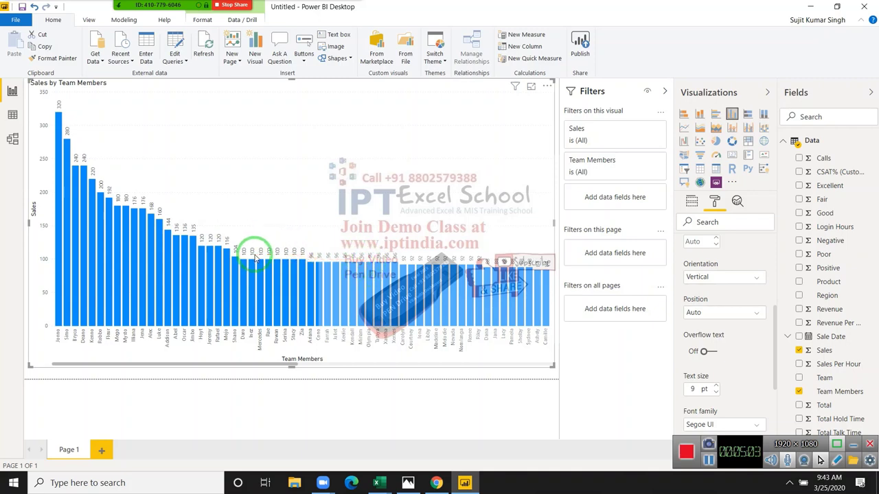
scroll(751, 328, down, 2)
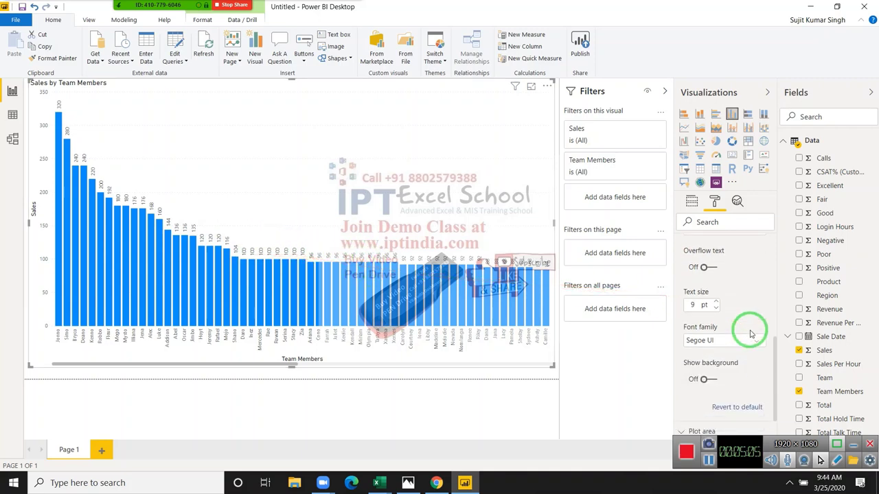
scroll(750, 335, down, 2)
scroll(734, 329, down, 1)
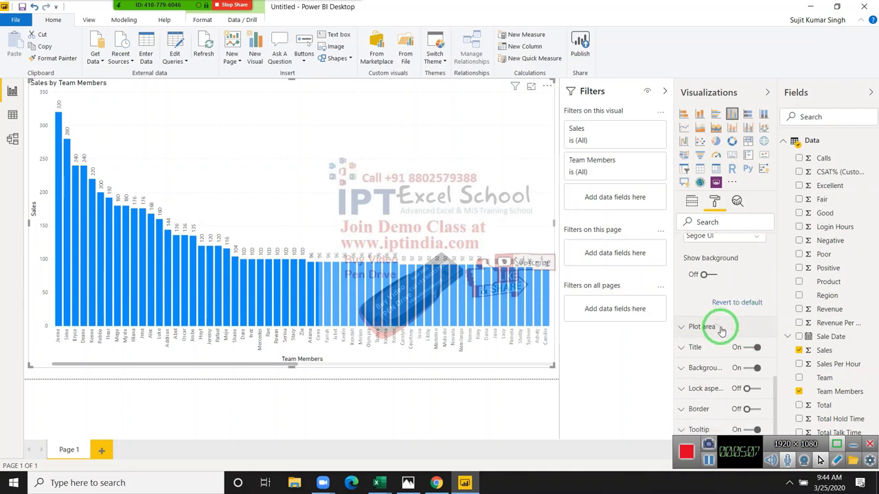
Step: Centre the chart title and expand the background and aspect-ratio lock settings
click(717, 350)
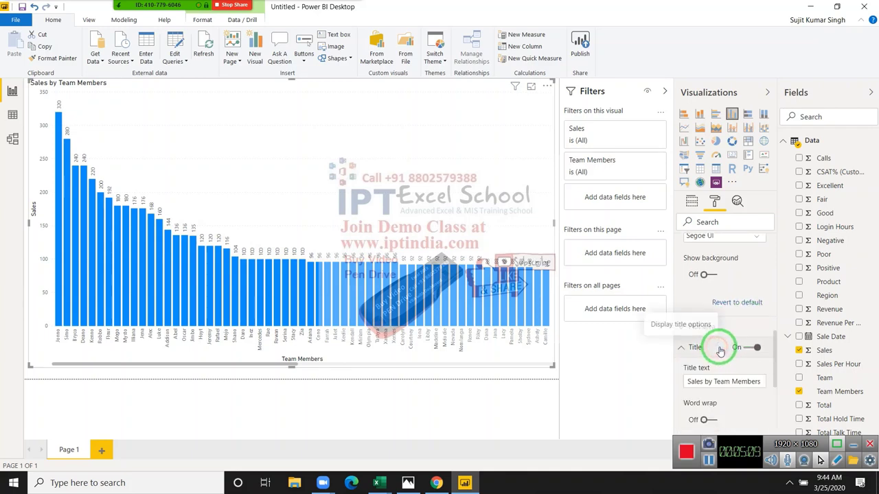
scroll(713, 345, down, 3)
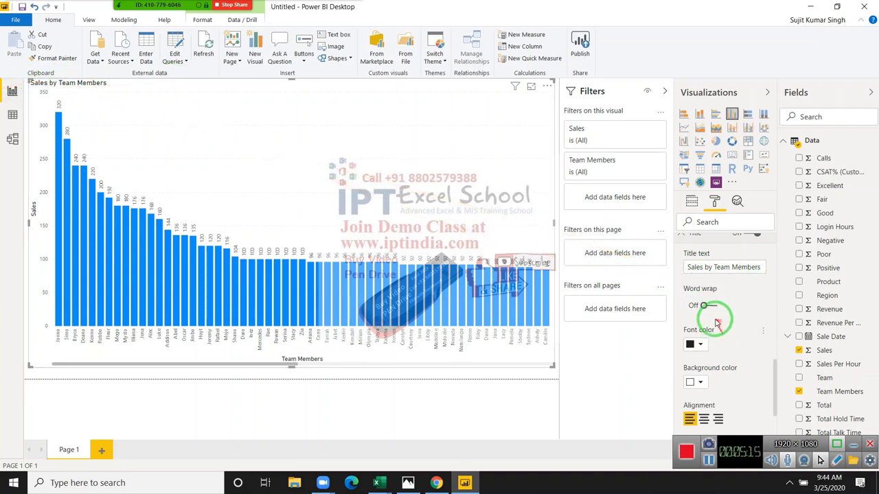
scroll(714, 316, down, 3)
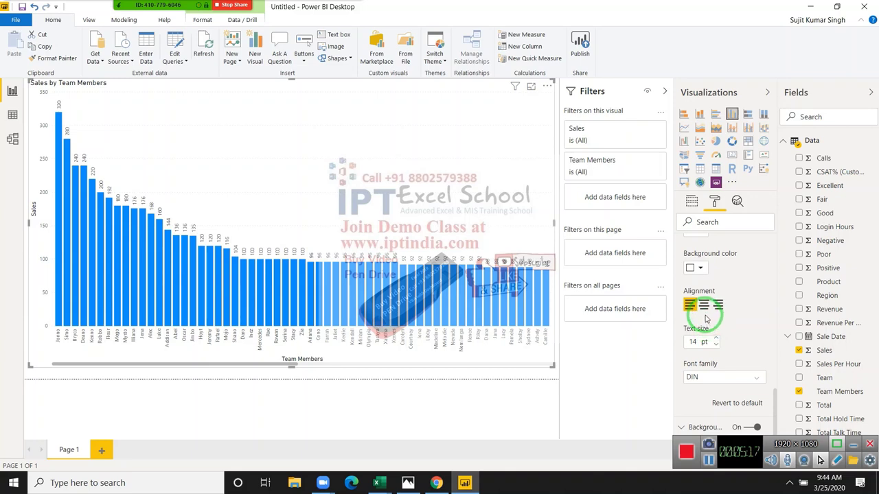
click(704, 309)
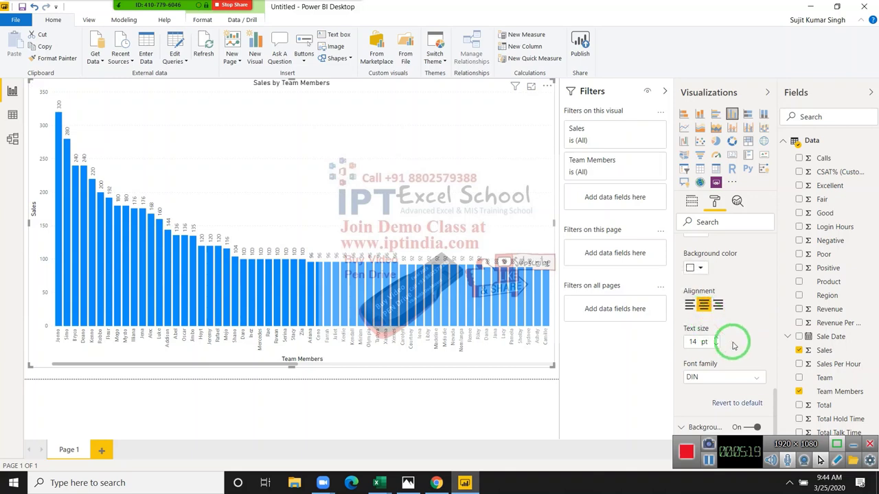
scroll(733, 345, down, 2)
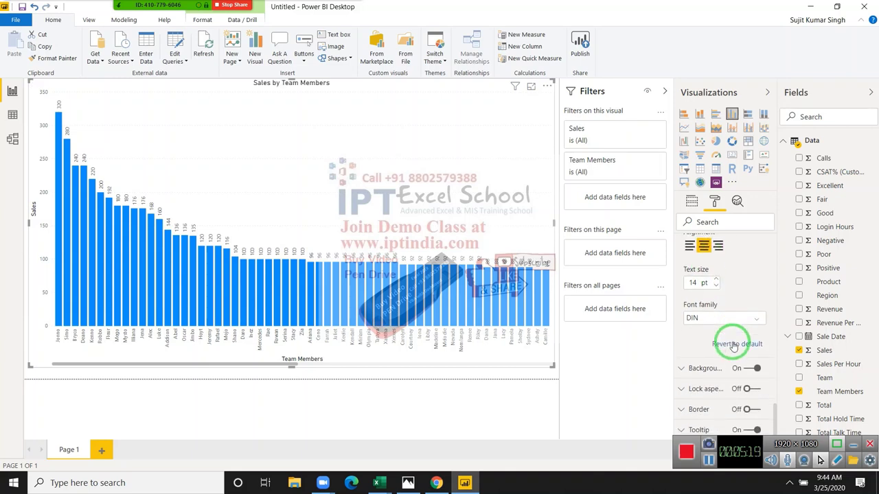
click(705, 369)
scroll(710, 360, down, 3)
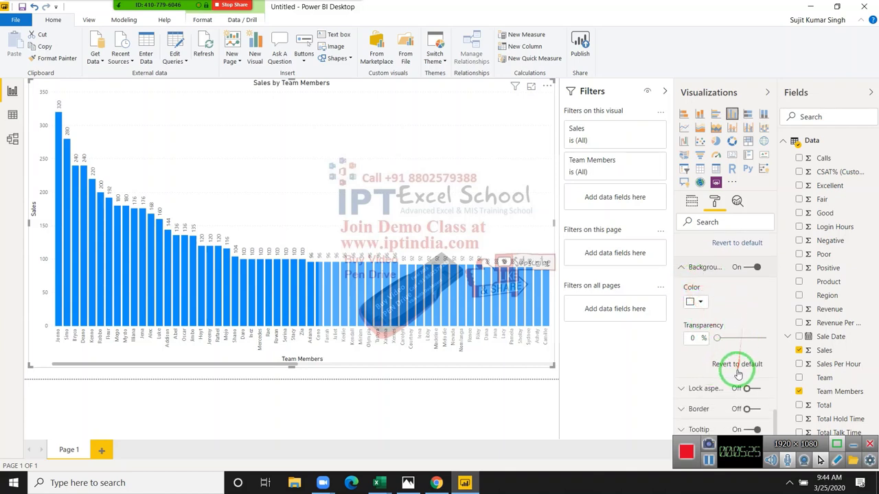
click(709, 389)
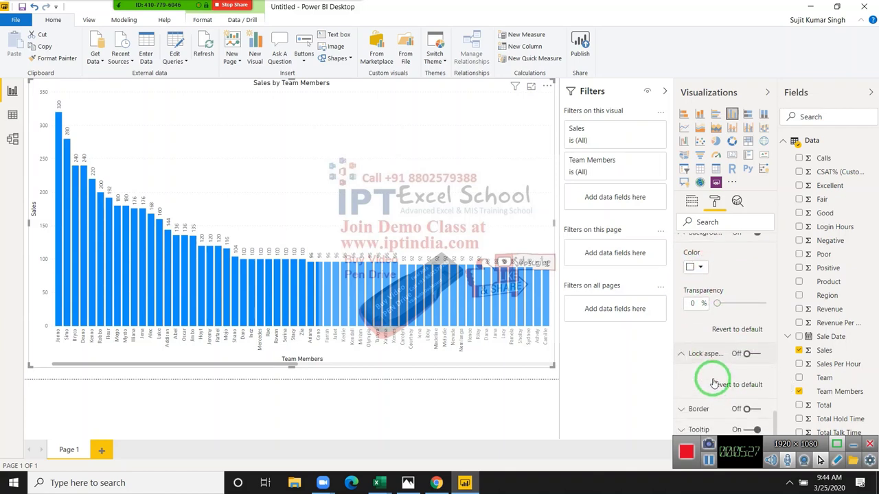
click(707, 409)
Step: Switch the Visualizations pane to the Analytics reference-line options
scroll(718, 373, up, 5)
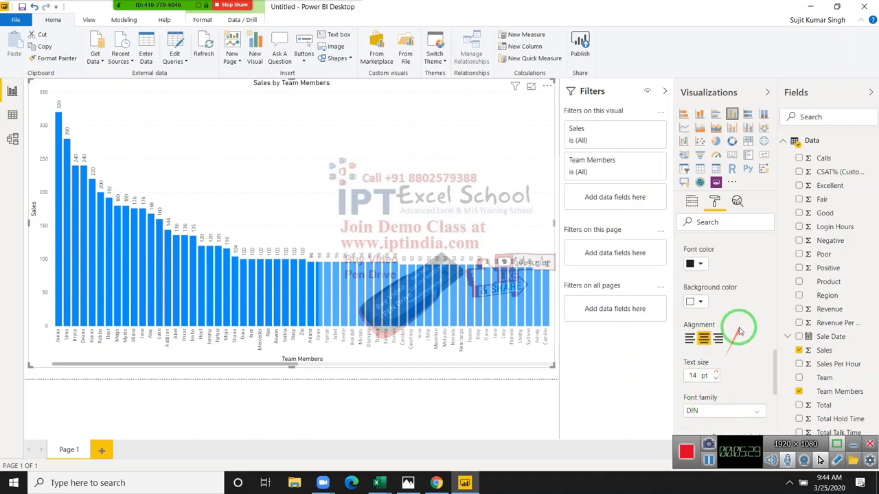
scroll(737, 327, up, 5)
click(738, 202)
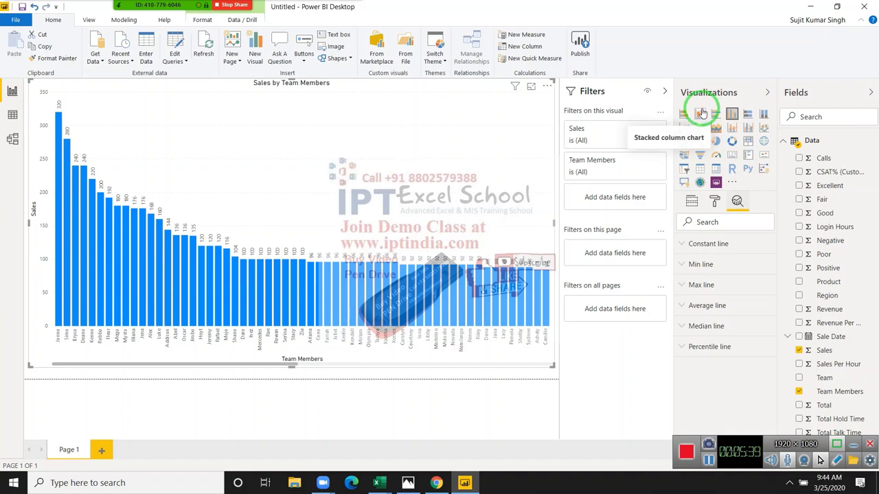
Step: Add a constant line with value 150 to the Sales by Team Members chart
click(750, 246)
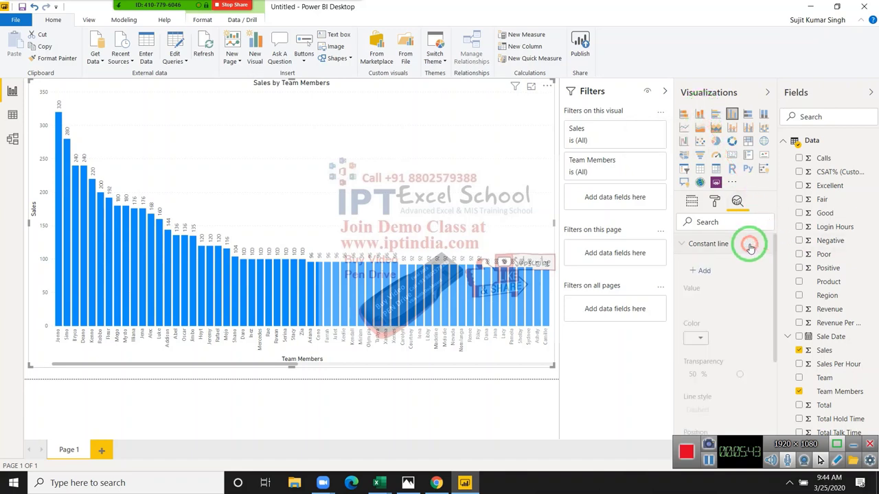
click(749, 245)
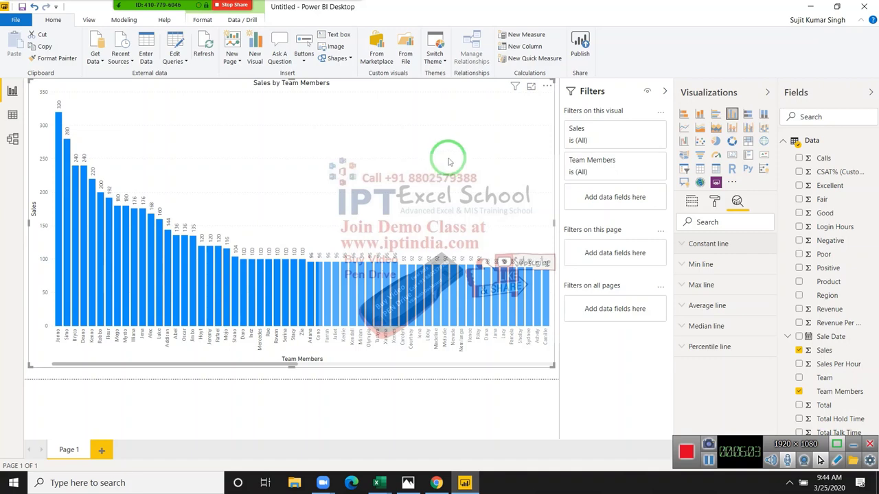
click(714, 245)
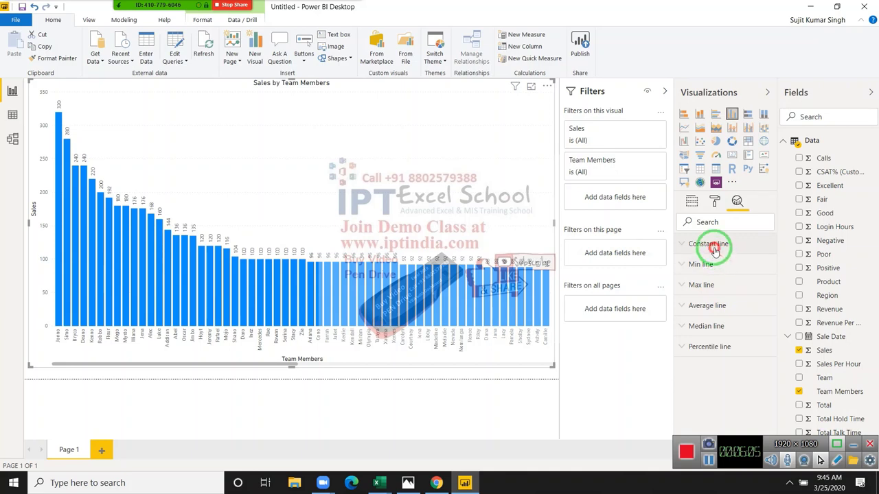
click(705, 266)
text(150)
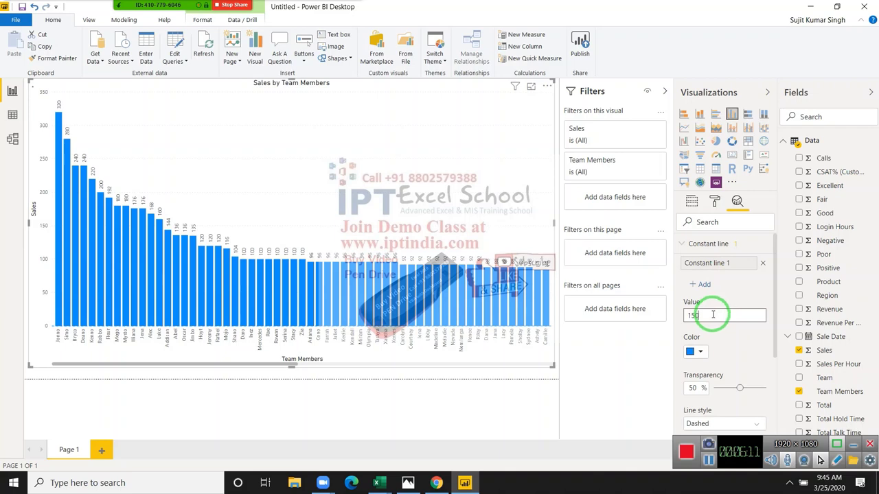
key(Return)
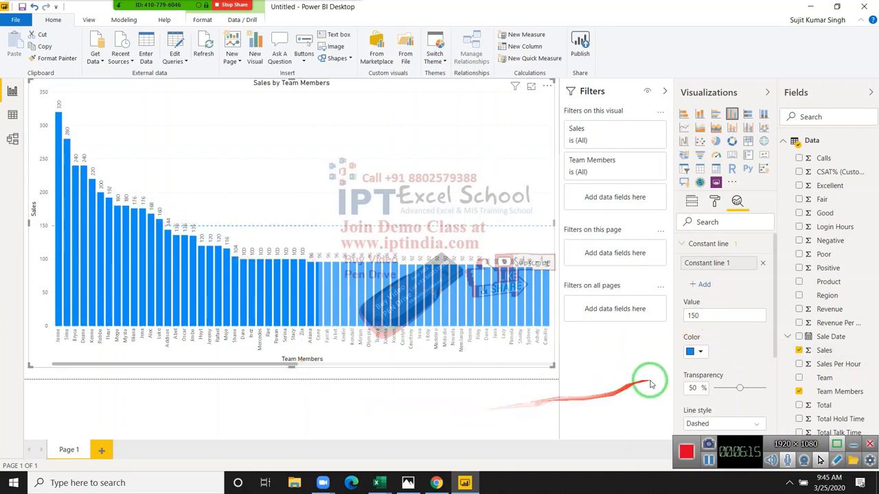
Step: Make the constant line solid and colour it red
scroll(695, 388, down, 1)
scroll(695, 388, down, 2)
click(710, 374)
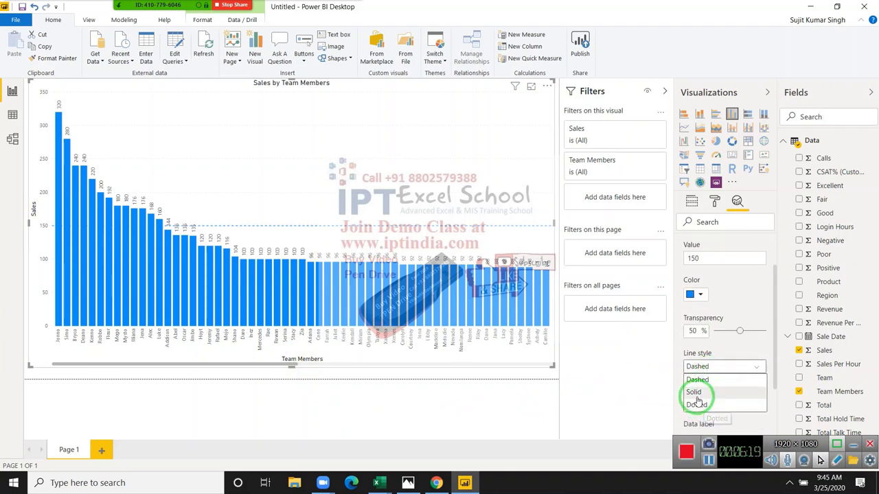
click(696, 397)
scroll(701, 394, down, 3)
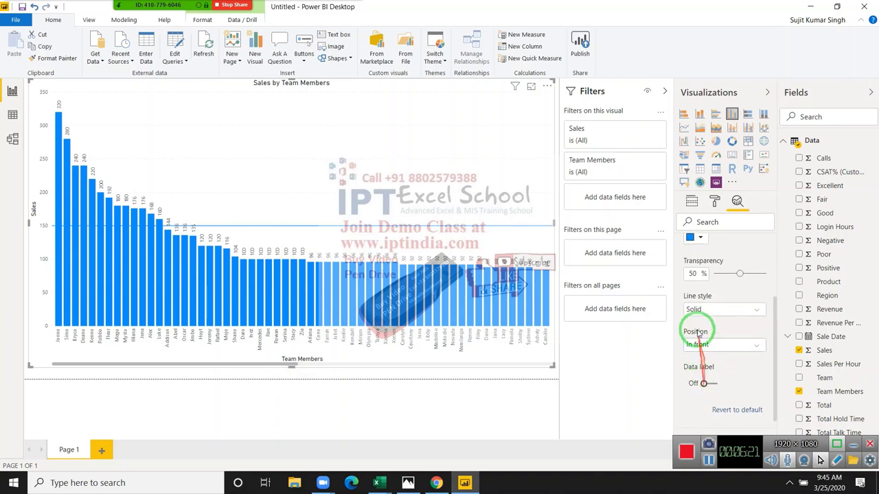
click(699, 238)
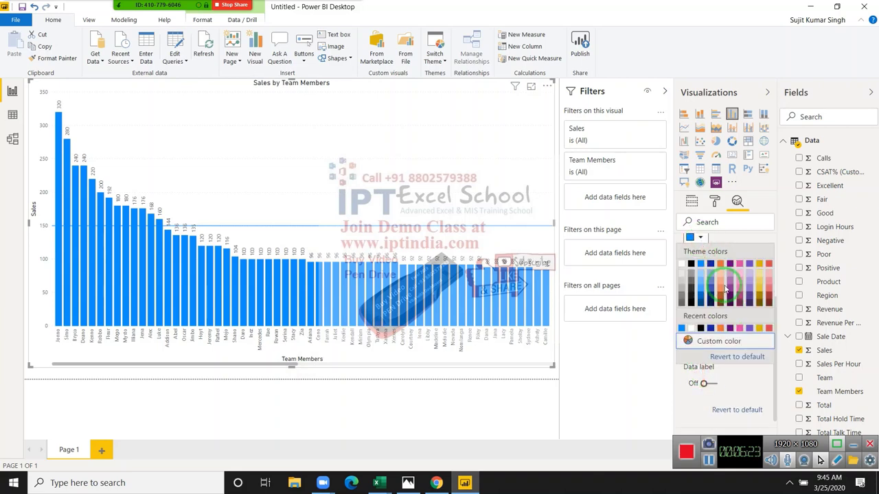
click(769, 263)
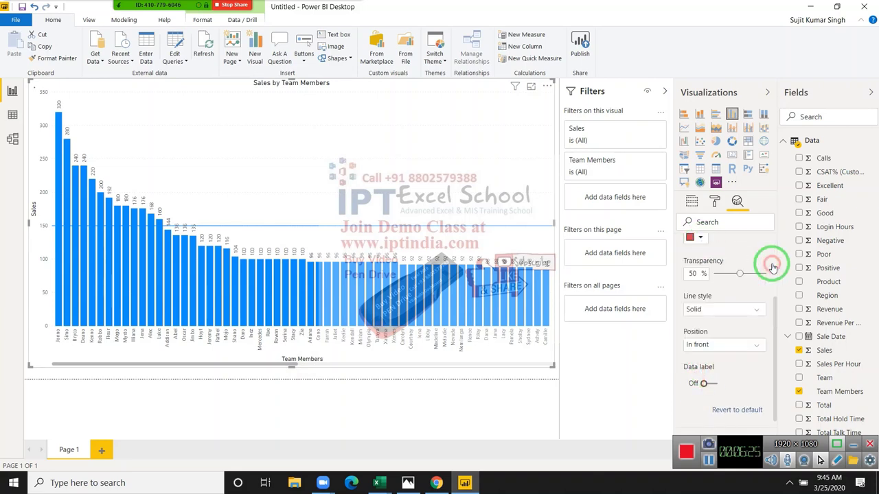
scroll(761, 320, down, 1)
scroll(755, 320, down, 2)
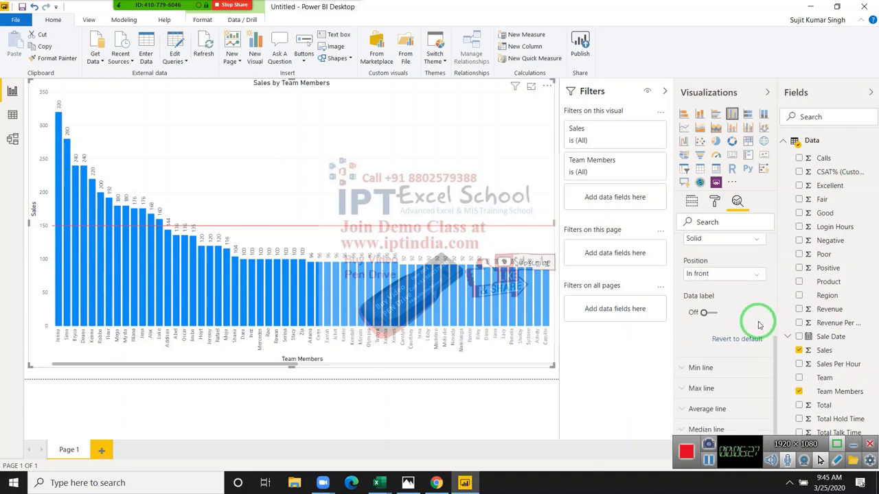
scroll(736, 323, up, 2)
Step: Add a solid minimum line for Sales
scroll(730, 321, down, 1)
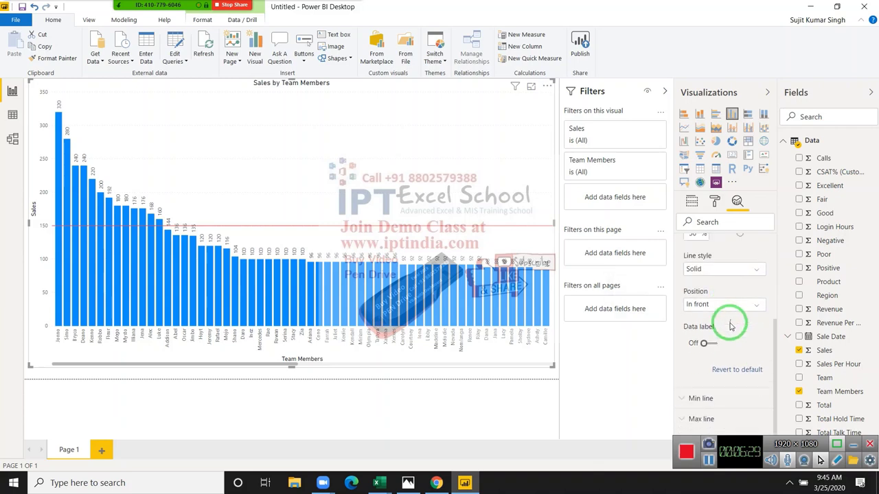
scroll(730, 323, down, 1)
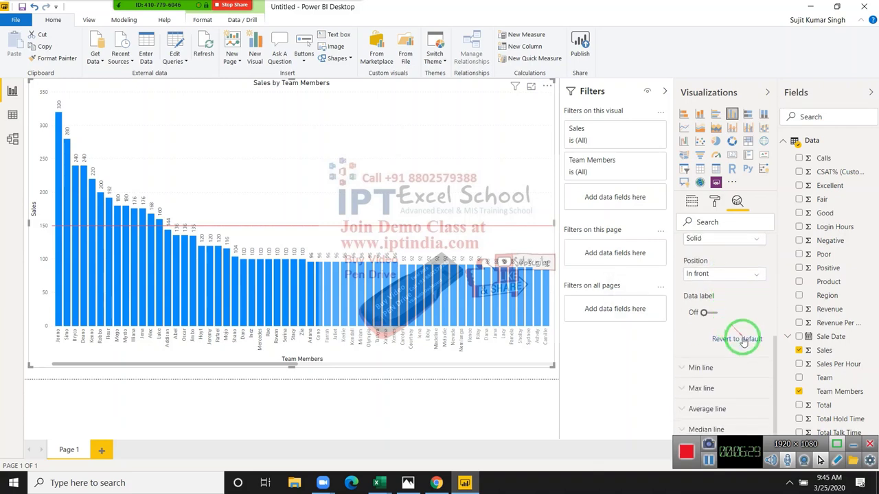
click(726, 369)
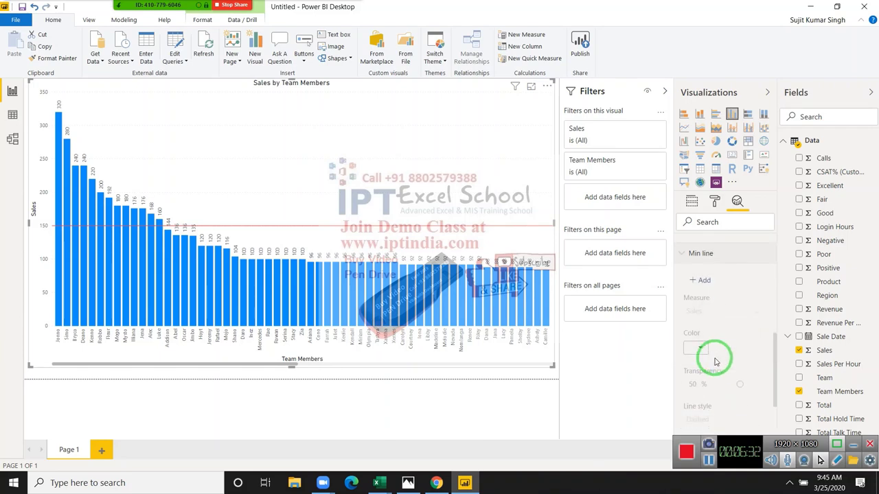
click(697, 281)
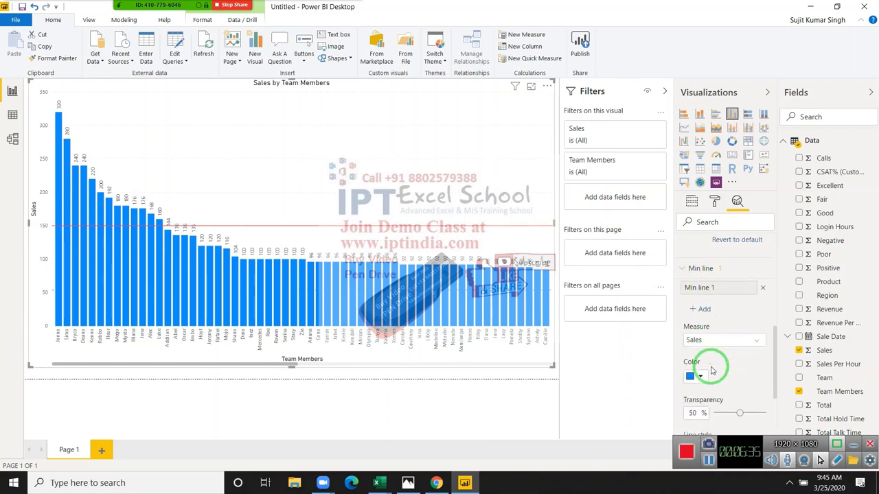
scroll(711, 381, down, 1)
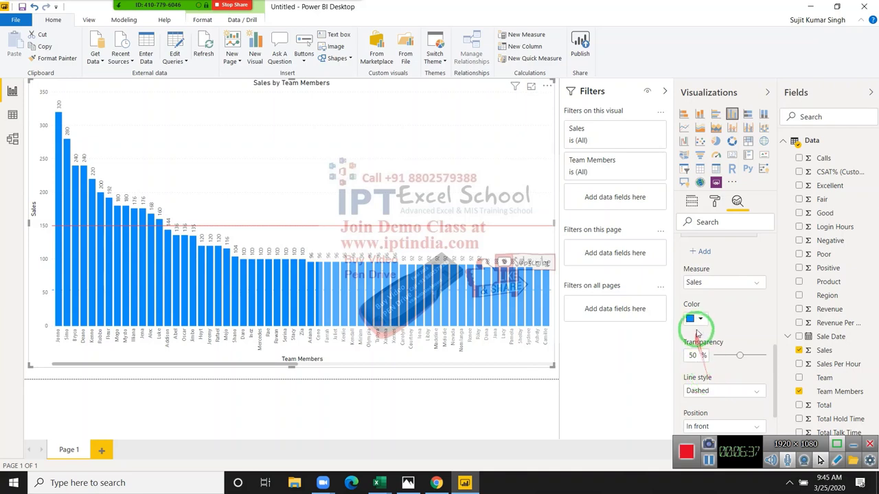
scroll(710, 388, down, 1)
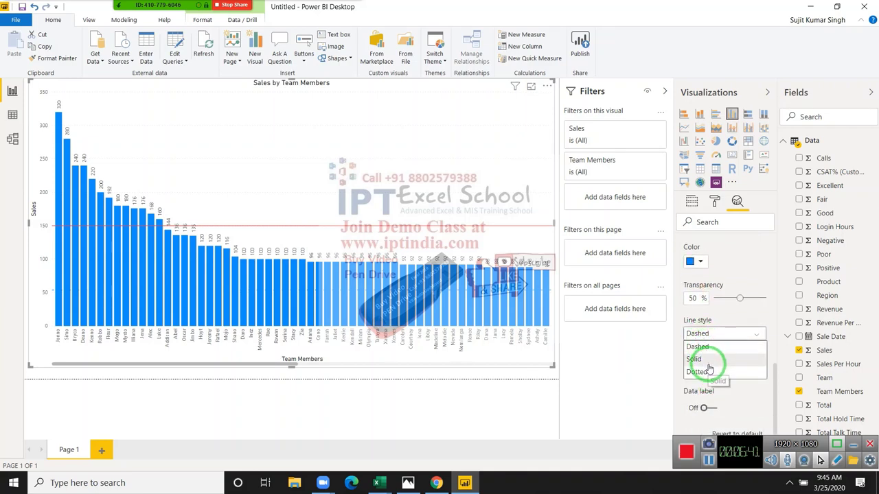
click(709, 369)
scroll(729, 322, up, 2)
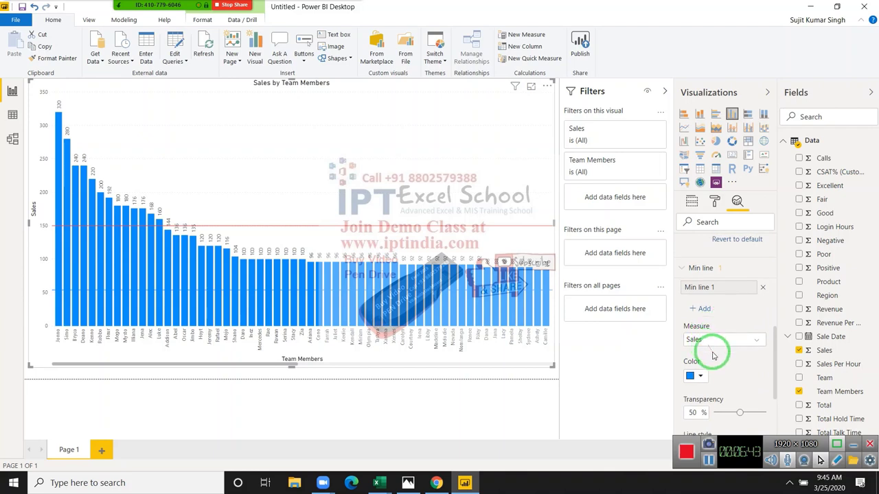
scroll(713, 355, down, 1)
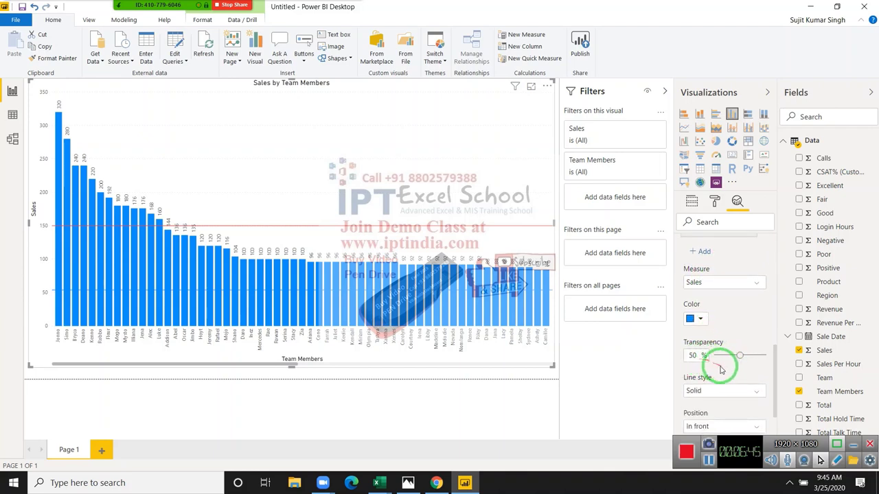
scroll(730, 364, down, 1)
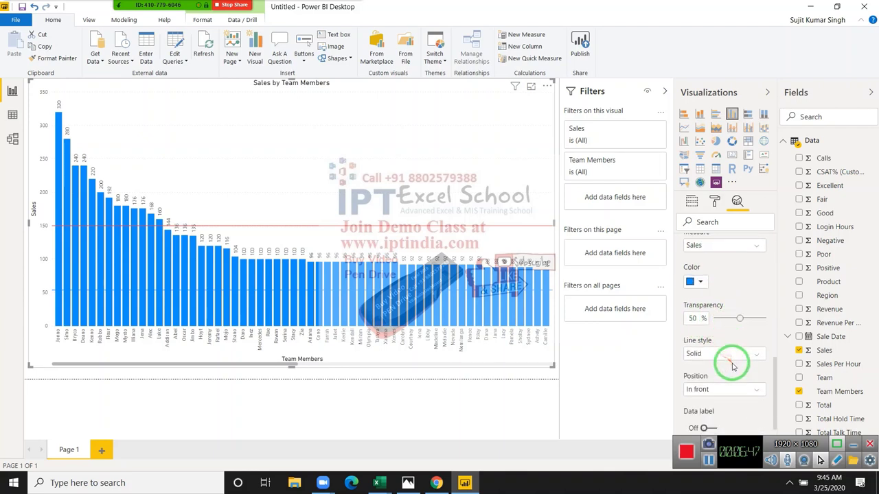
scroll(730, 363, down, 1)
scroll(730, 363, down, 1)
scroll(733, 369, up, 3)
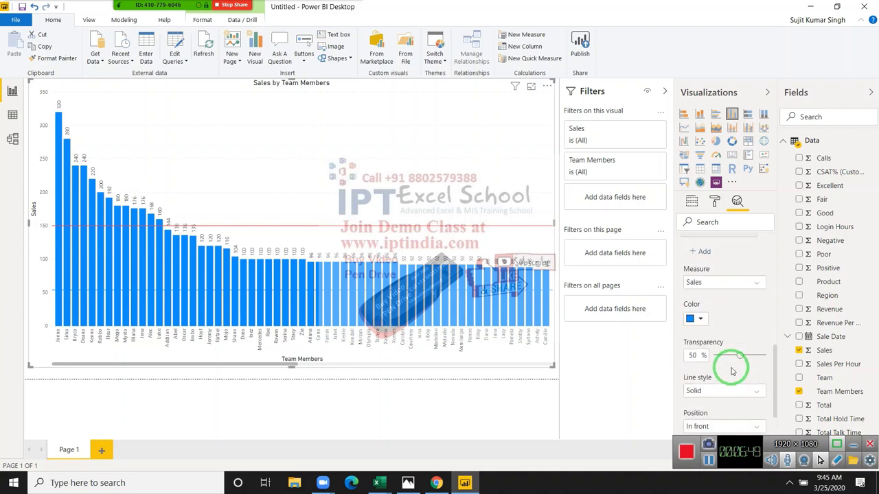
scroll(732, 371, up, 2)
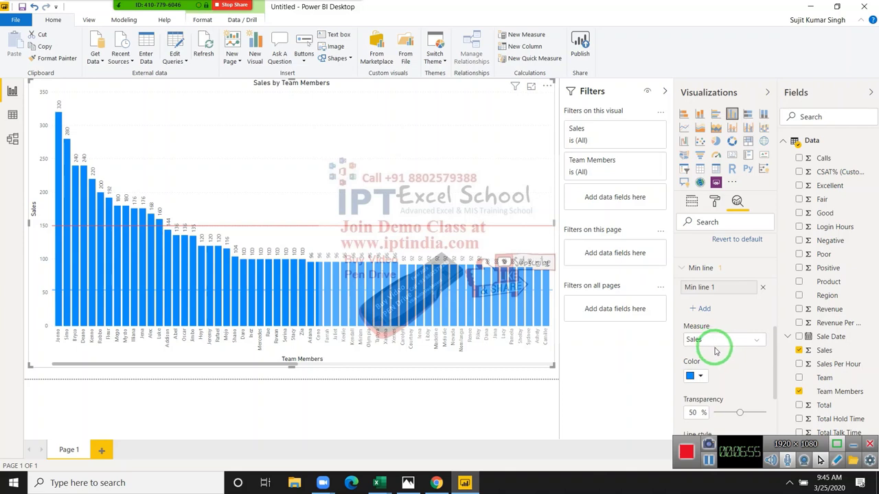
scroll(716, 352, down, 6)
scroll(711, 353, down, 1)
scroll(705, 340, down, 1)
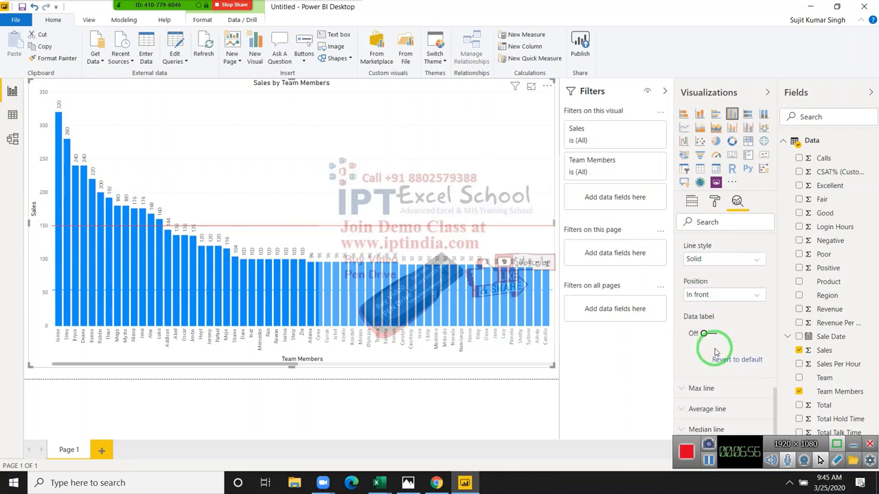
Step: Add a maximum line for Sales
click(714, 388)
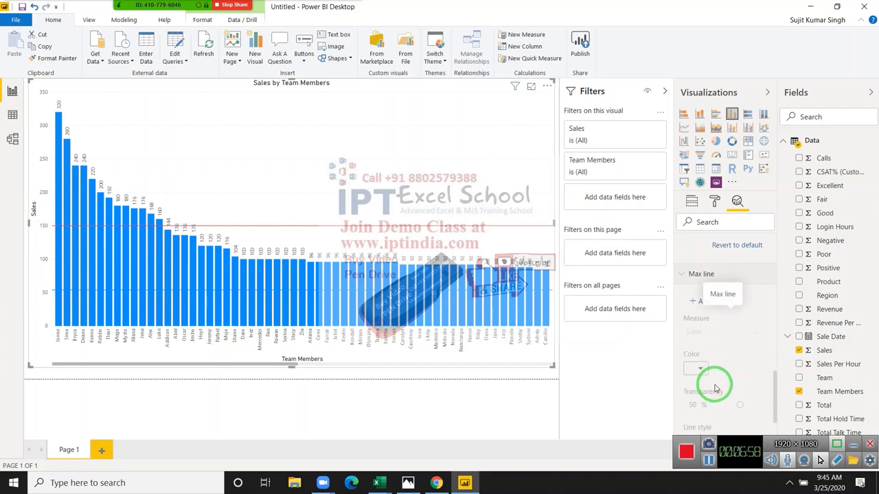
click(702, 306)
scroll(721, 340, down, 3)
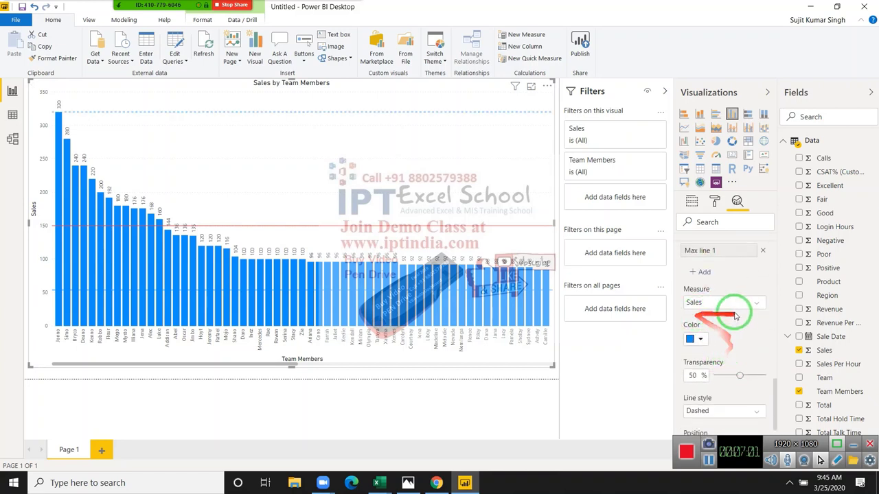
scroll(735, 315, down, 2)
scroll(732, 328, down, 1)
scroll(728, 350, down, 1)
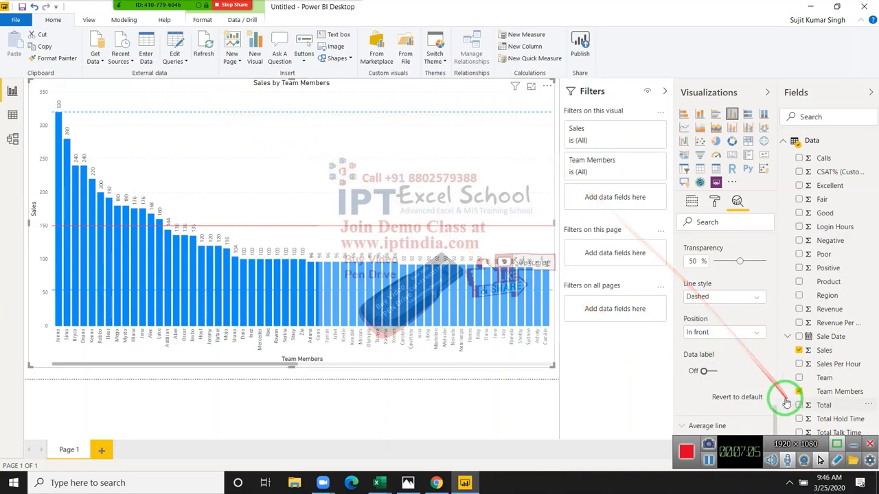
scroll(720, 405, up, 2)
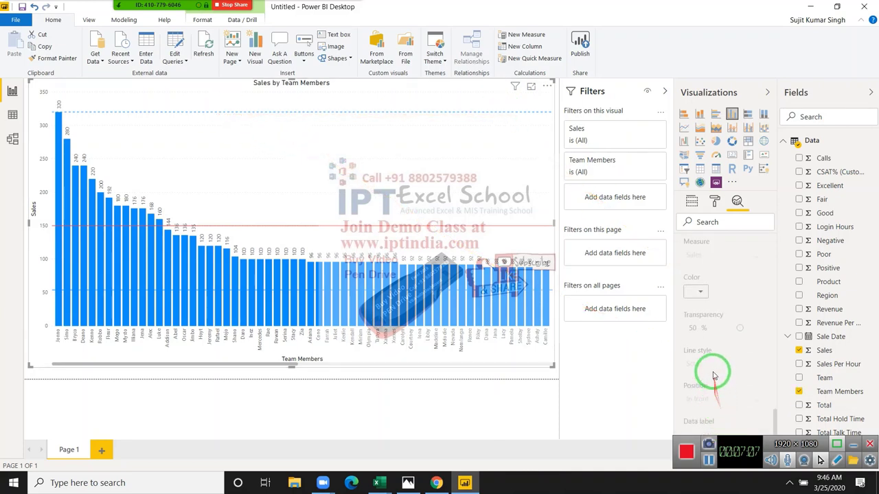
scroll(711, 357, up, 1)
Step: Add an average line and colour it black
click(699, 282)
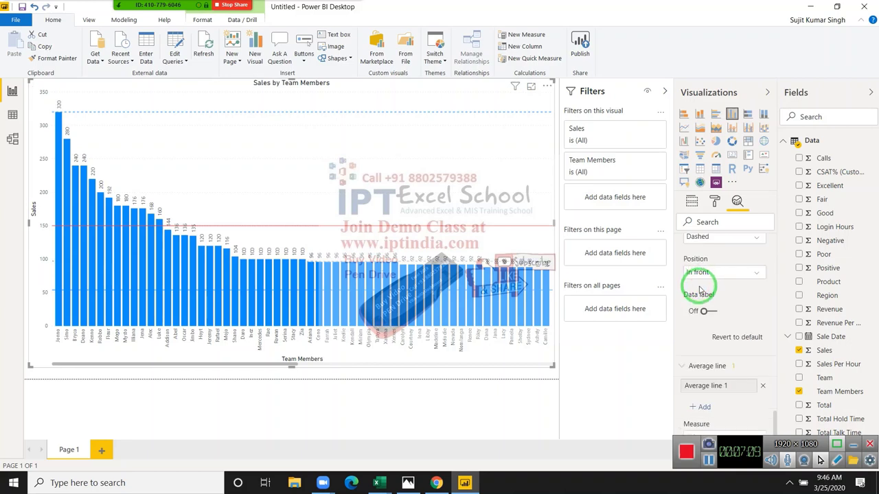
scroll(711, 348, down, 1)
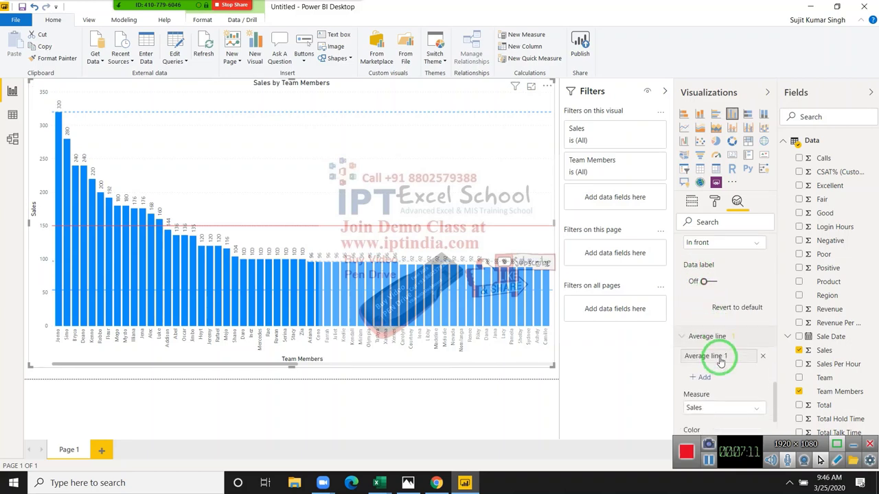
scroll(721, 359, down, 2)
scroll(721, 359, down, 1)
scroll(723, 359, down, 1)
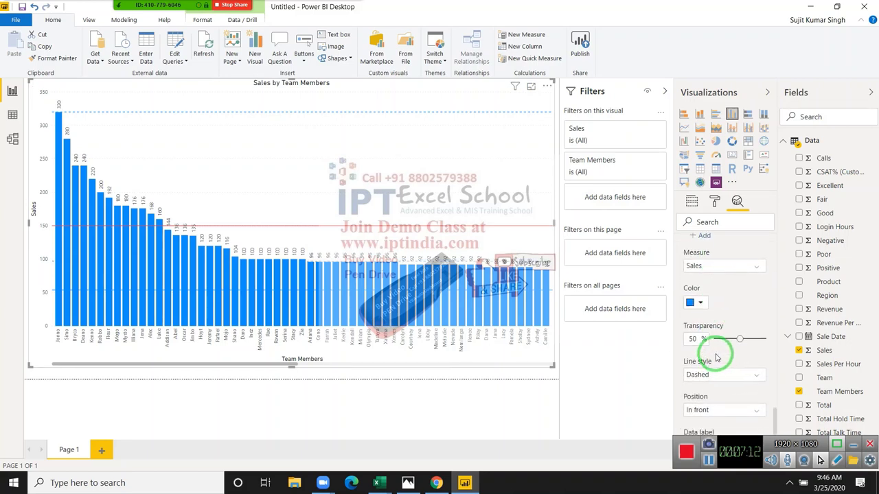
click(692, 304)
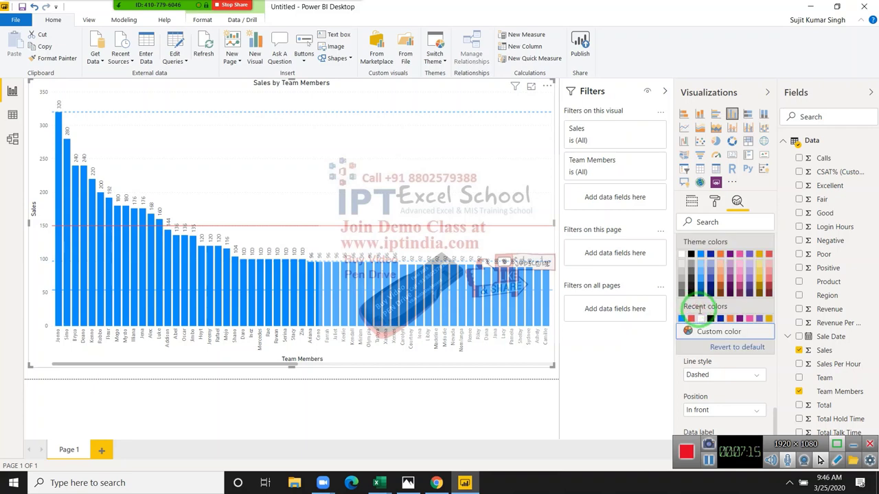
click(710, 318)
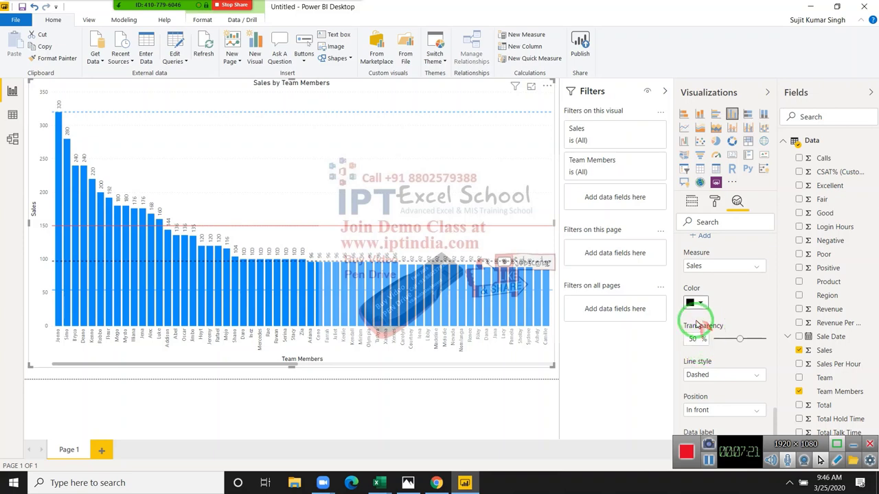
click(695, 307)
click(695, 307)
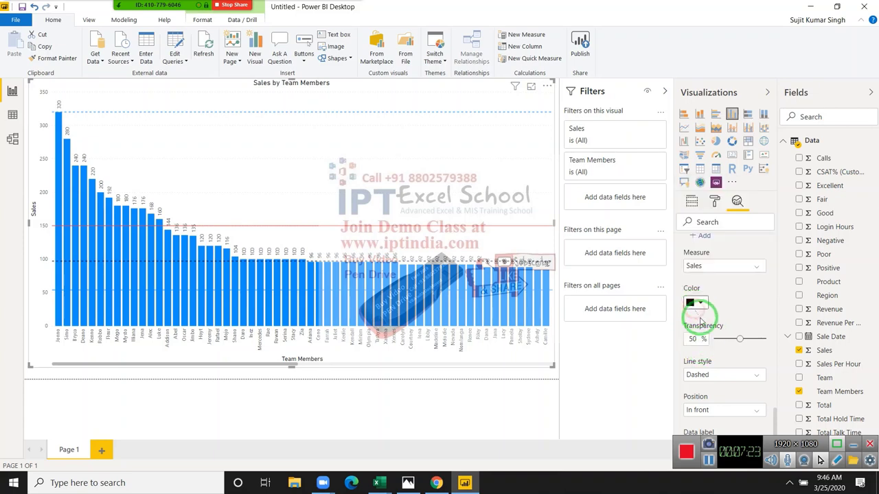
Step: Set the average line's style to solid and its transparency to 0%
scroll(695, 341, down, 1)
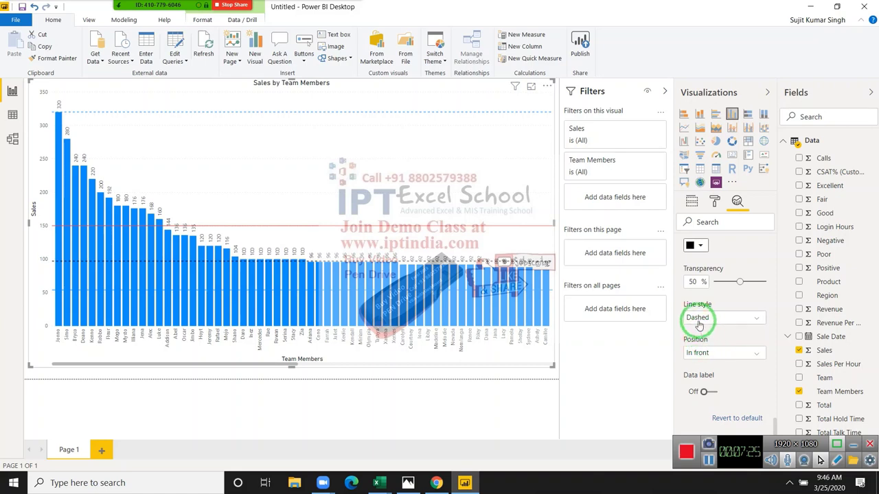
click(698, 320)
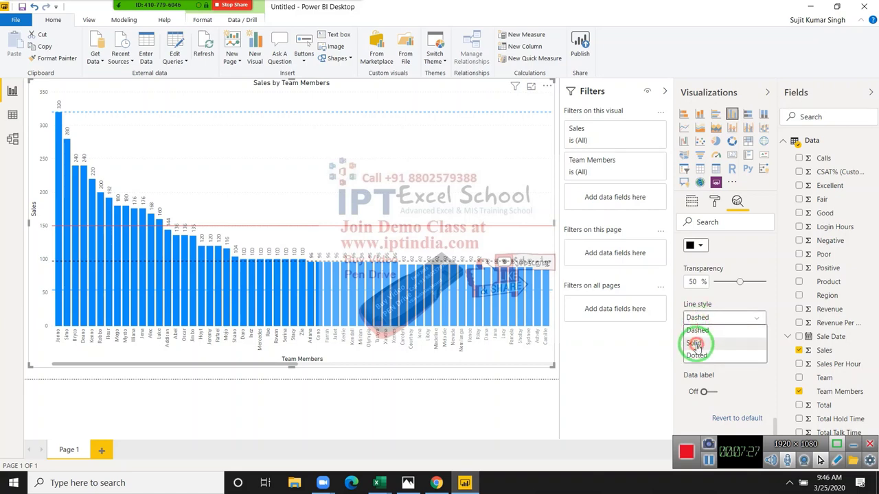
click(696, 343)
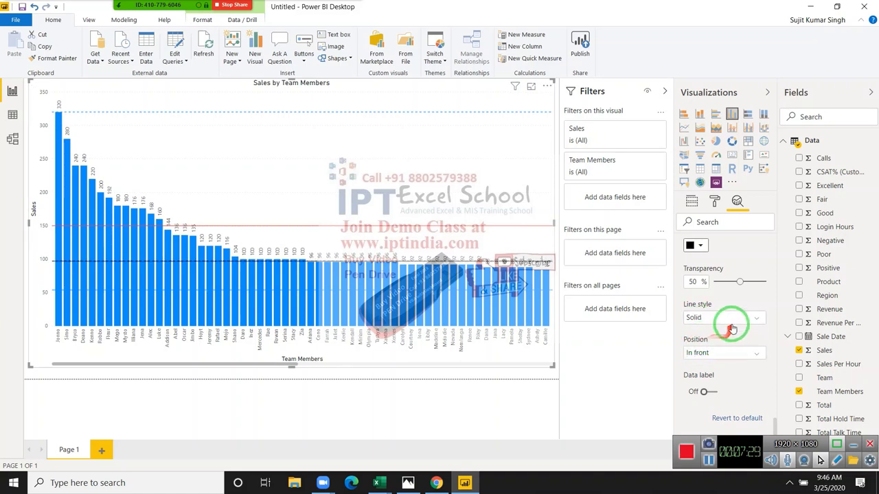
drag(740, 283, 714, 282)
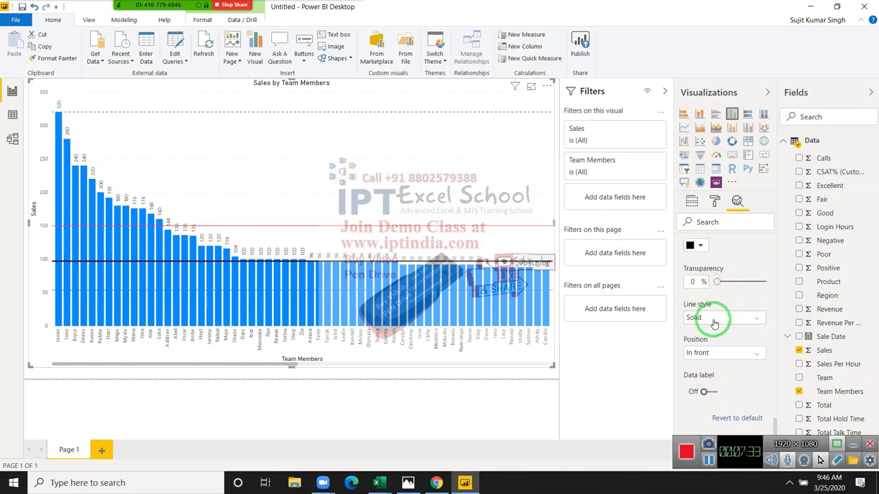
scroll(733, 360, down, 1)
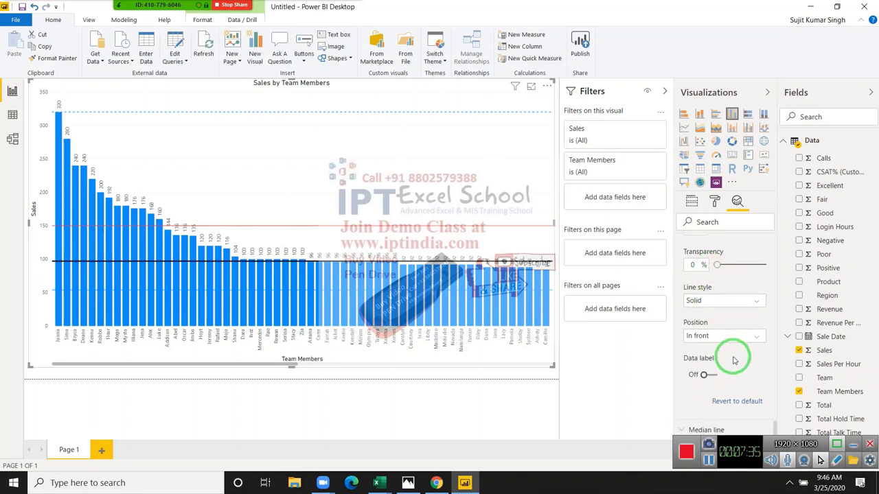
scroll(734, 361, up, 3)
scroll(729, 357, down, 3)
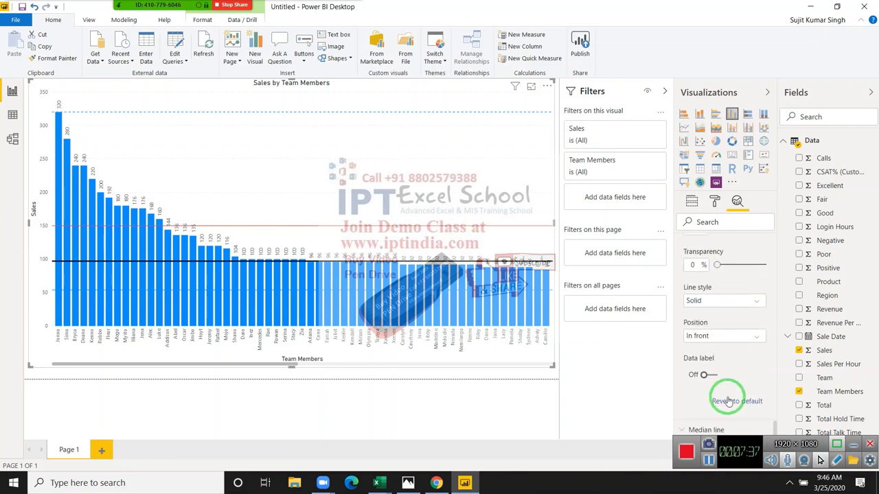
Step: Expand Median line 1 for Sales and review its measure, colour, transparency and line style
click(723, 429)
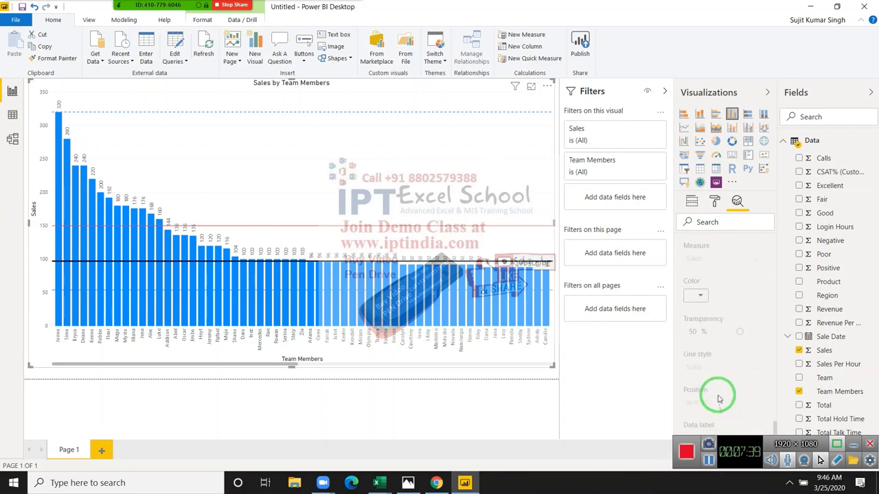
scroll(714, 316, down, 3)
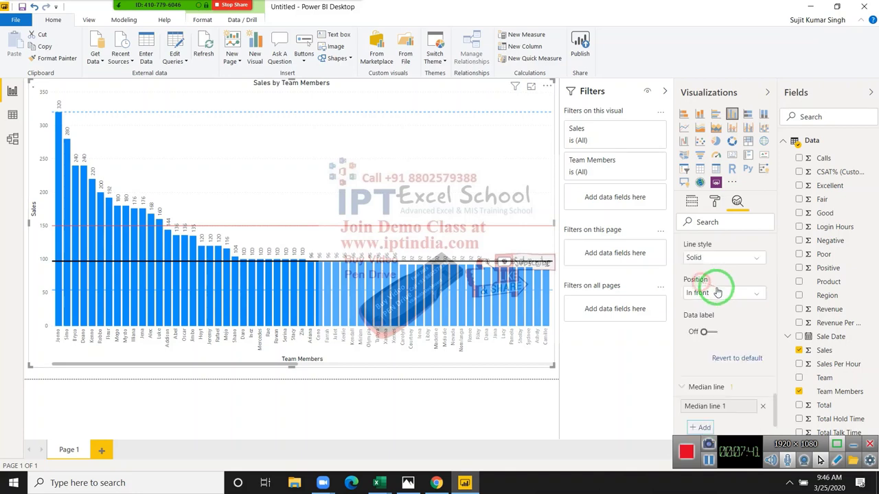
scroll(740, 321, down, 3)
scroll(740, 321, up, 3)
scroll(740, 321, up, 1)
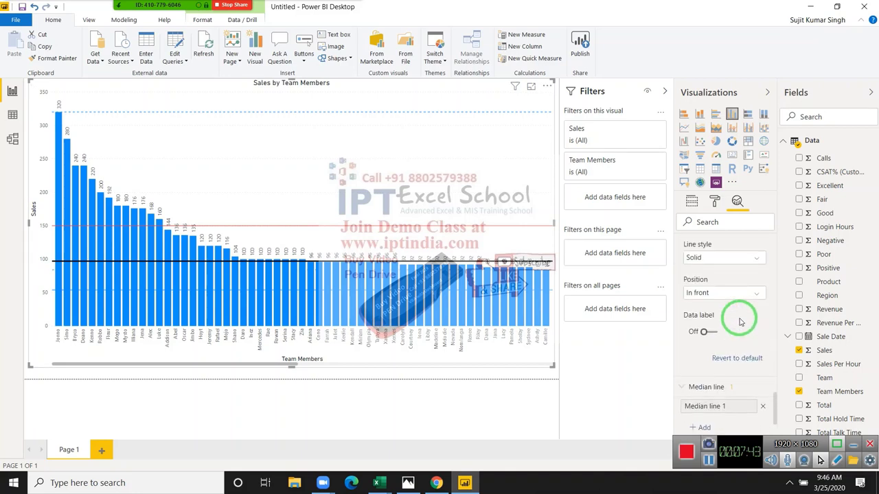
scroll(740, 323, down, 2)
scroll(740, 325, down, 2)
scroll(740, 325, down, 1)
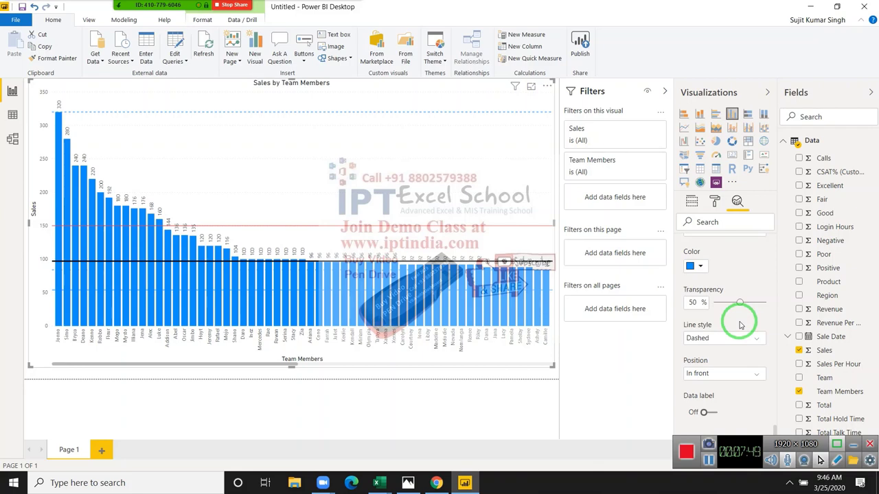
scroll(739, 325, up, 1)
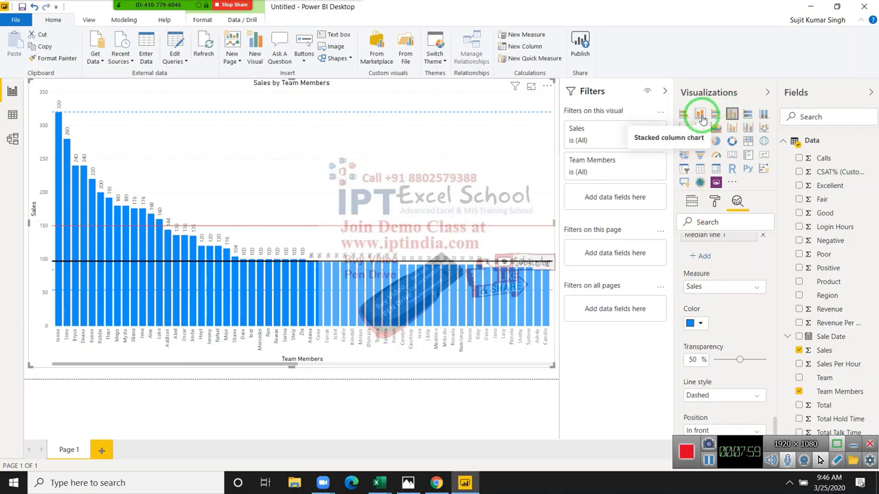
Step: Add Page 2 with a stacked column chart of Sales by Region
click(103, 450)
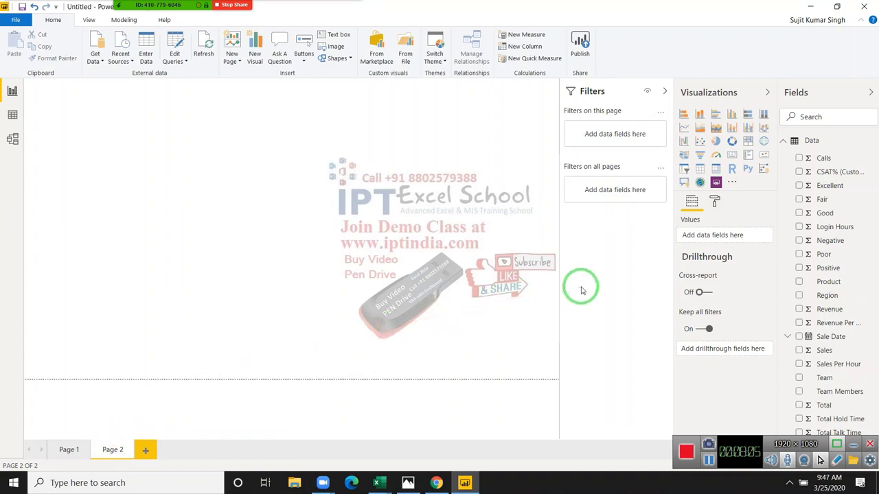
click(700, 113)
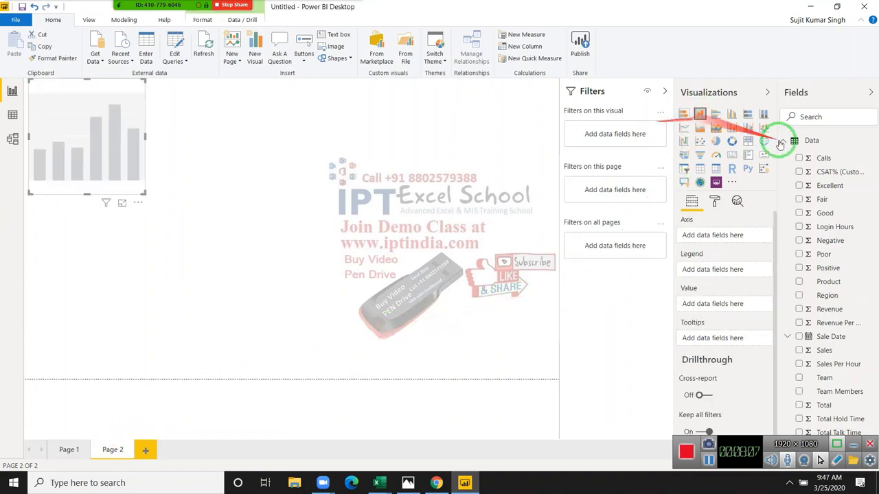
click(799, 296)
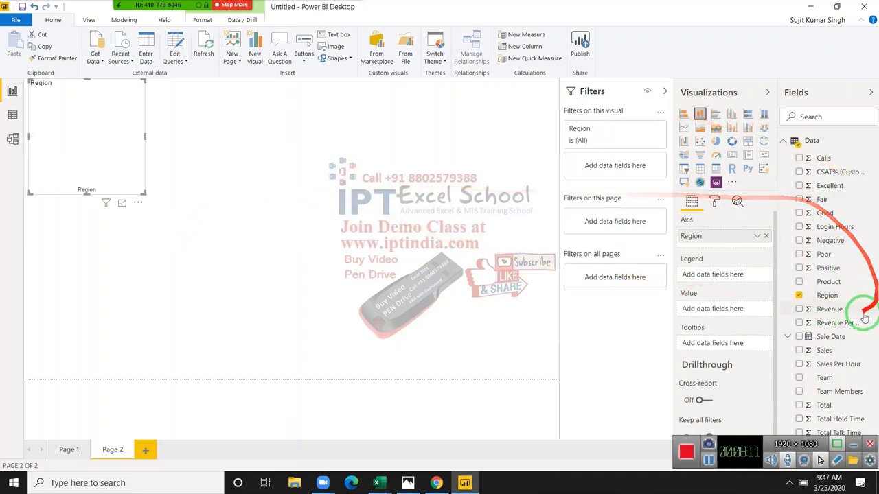
click(800, 351)
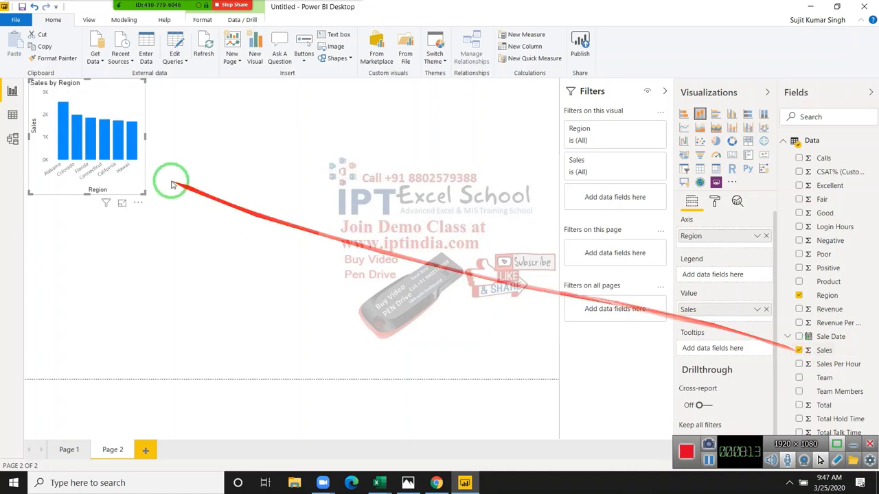
Step: Enlarge the chart and split each region's column by Product
drag(143, 193, 349, 257)
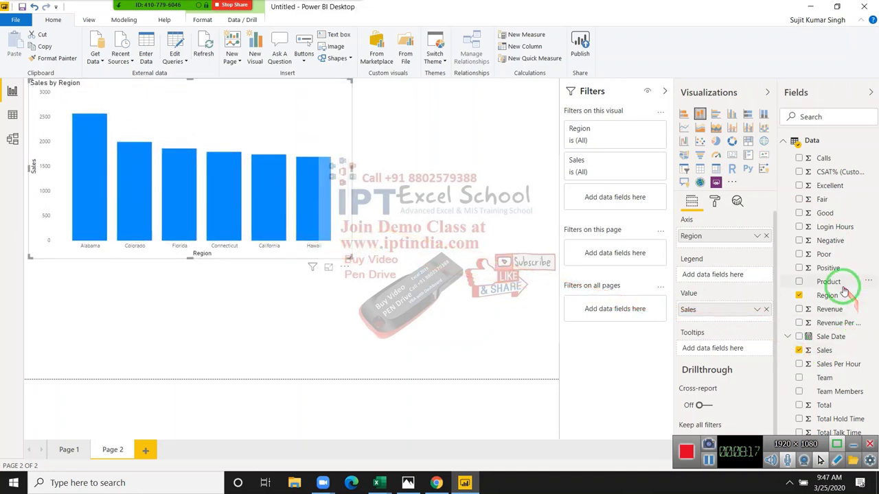
click(799, 282)
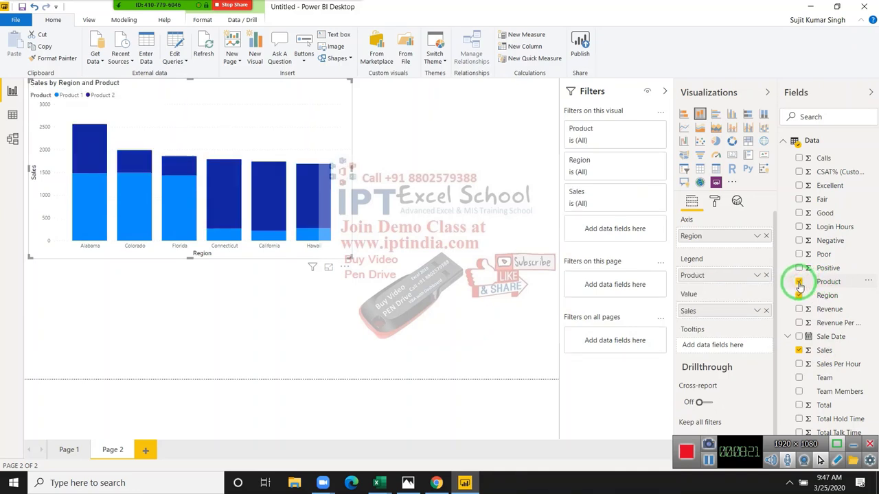
mouse_move(120, 219)
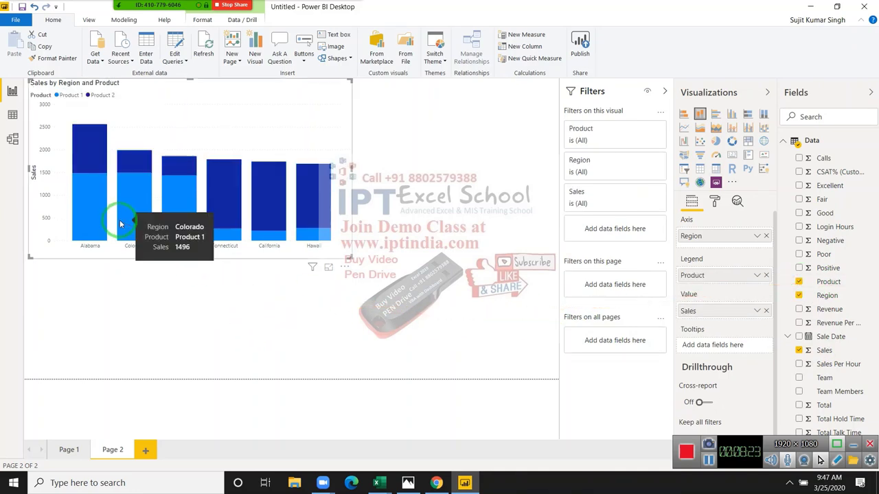
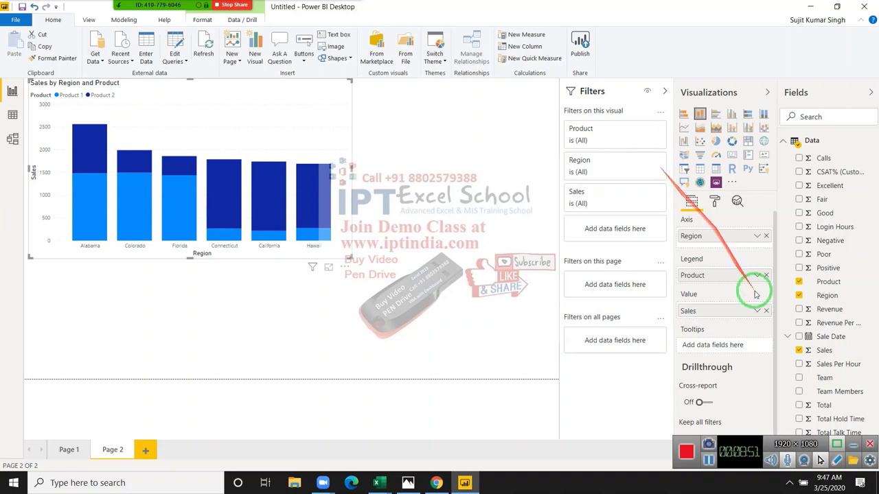
Step: Set the chart's Sales value to show as Percent of grand total
click(714, 200)
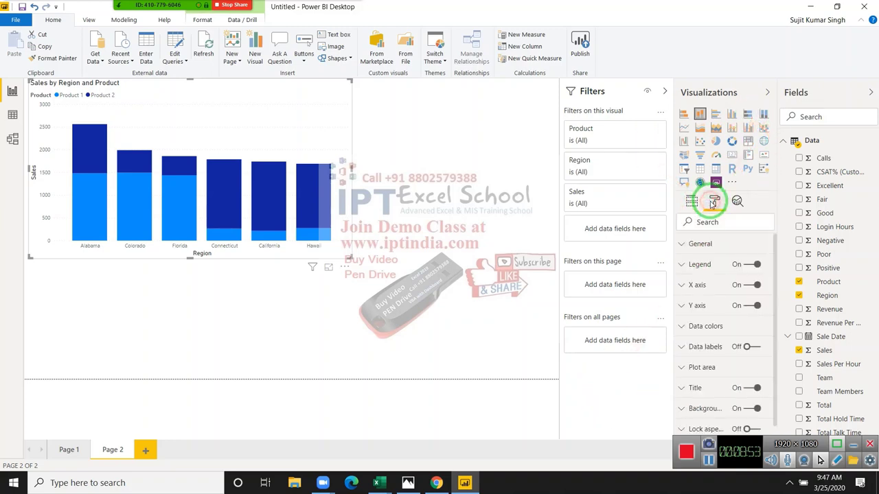
click(736, 201)
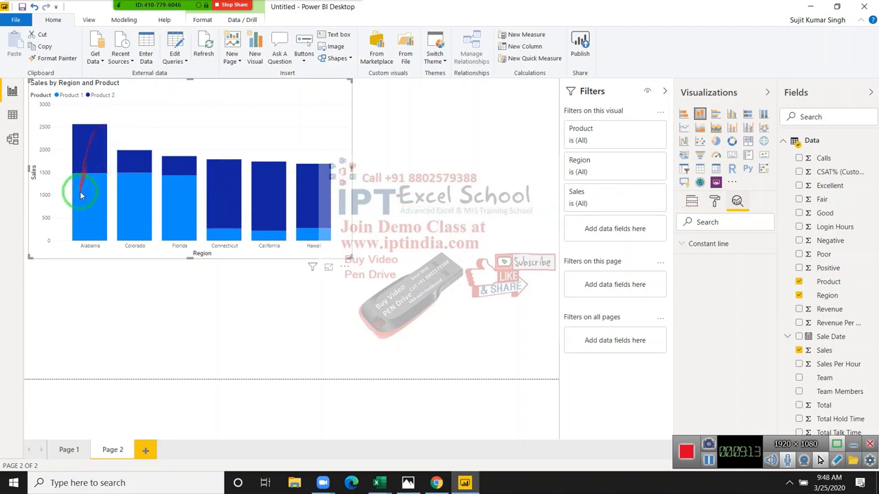
mouse_move(82, 173)
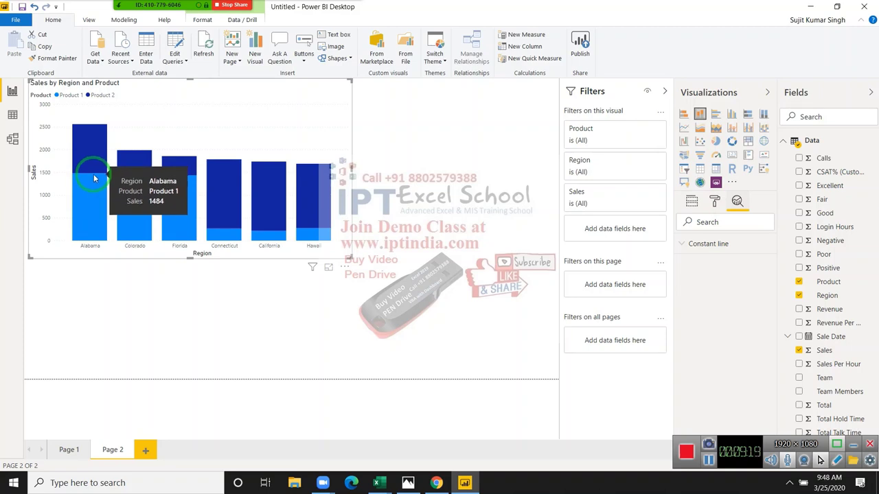
mouse_move(93, 160)
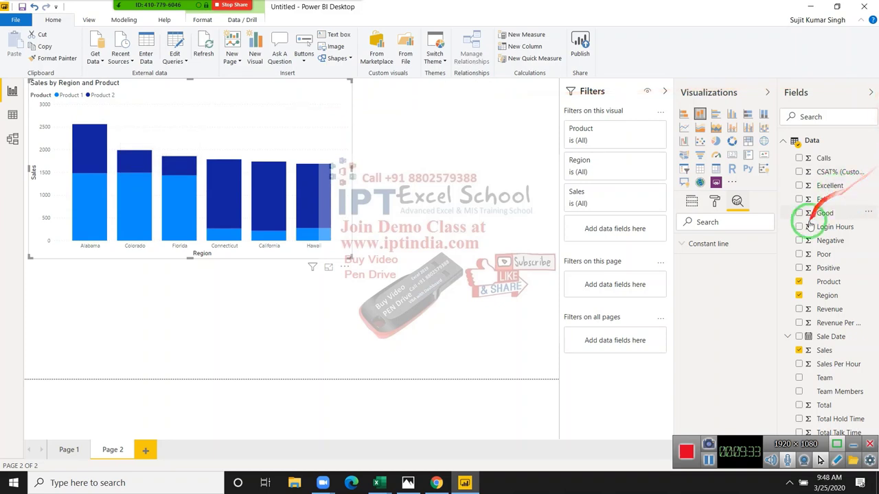
click(714, 202)
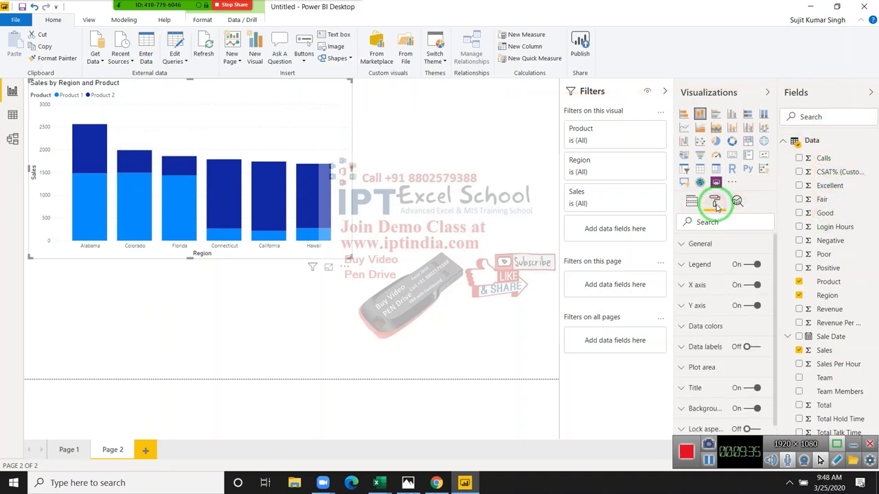
click(691, 200)
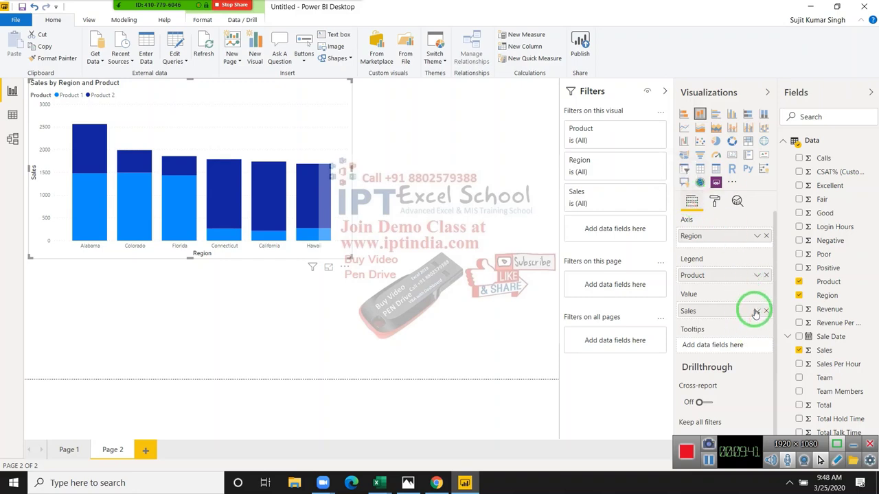
click(756, 312)
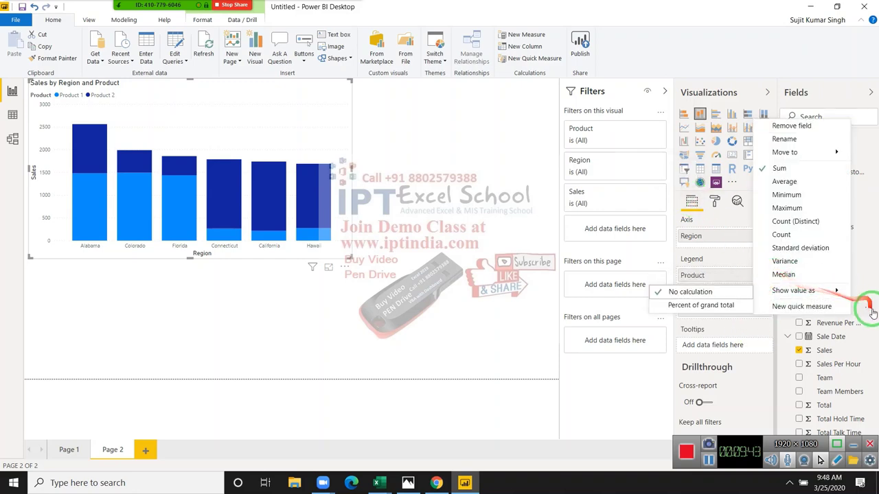
mouse_move(837, 289)
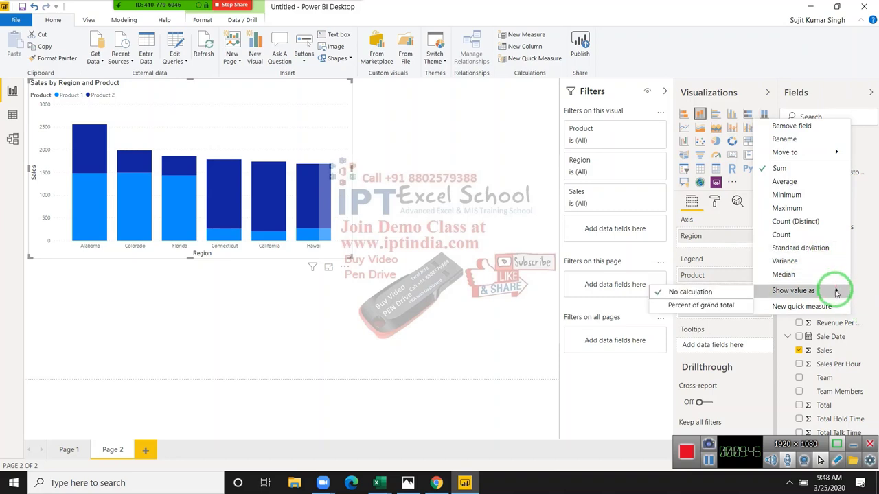
click(701, 305)
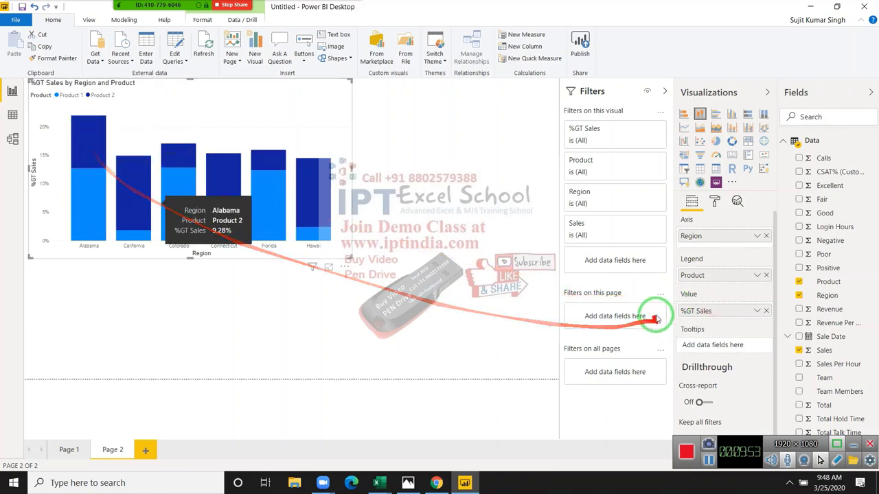
Step: Turn Data labels on so each segment displays its percentage
click(715, 201)
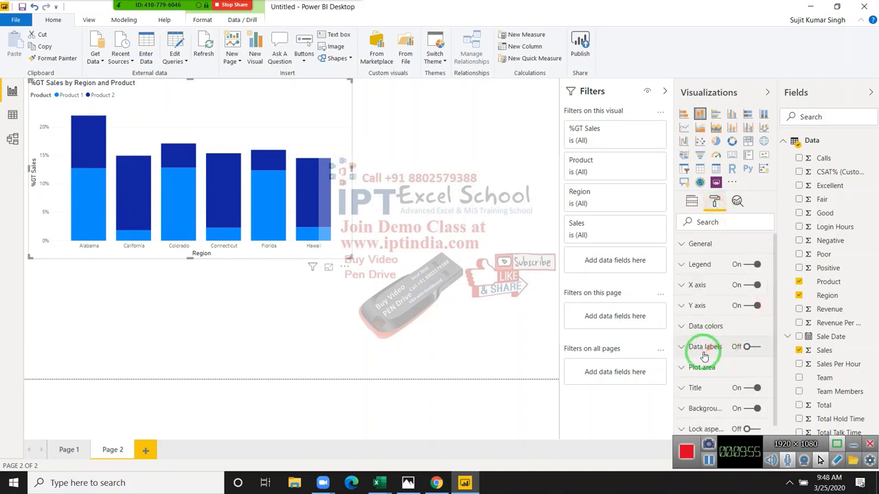
click(755, 347)
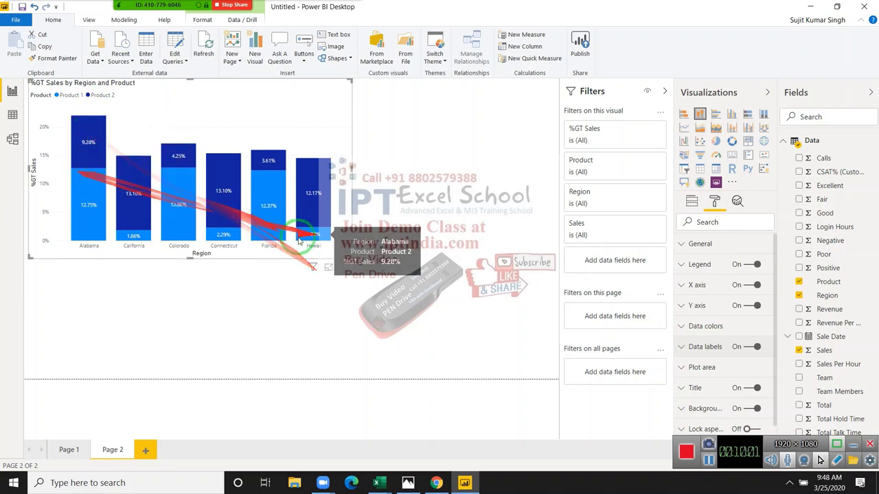
mouse_move(208, 235)
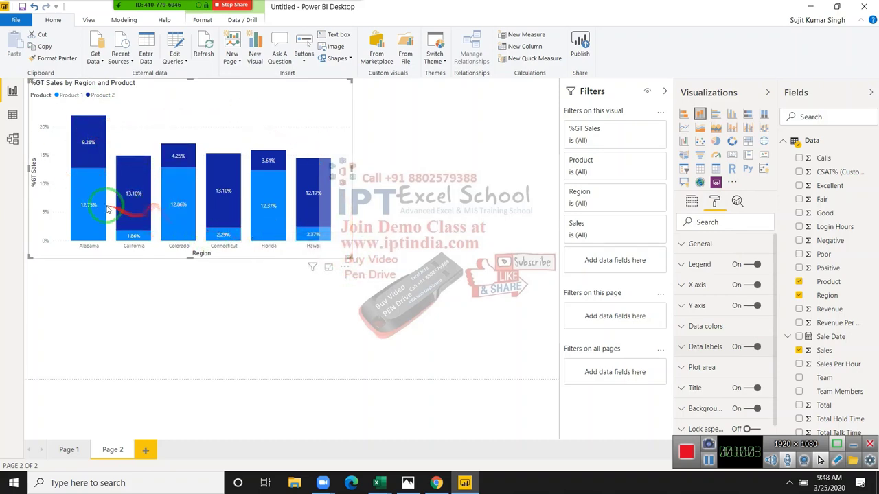
mouse_move(95, 211)
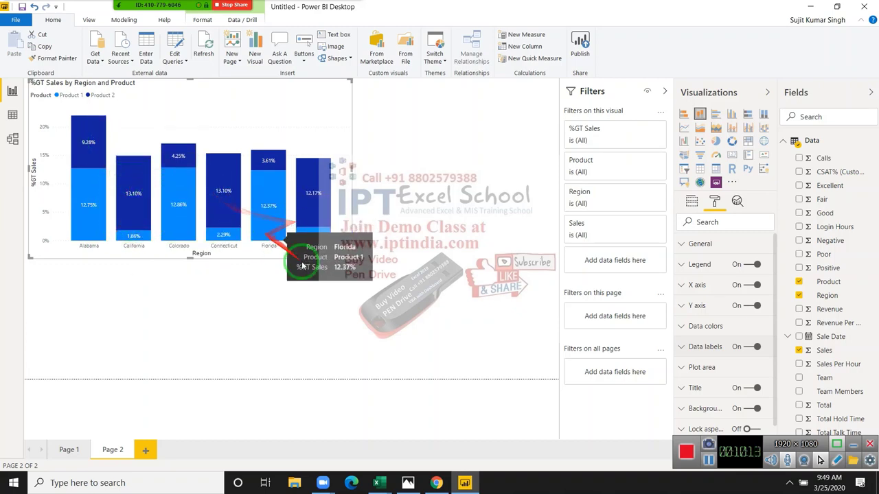
Step: Change %GT Sales back to No calculation so the chart shows raw Sales totals
click(690, 201)
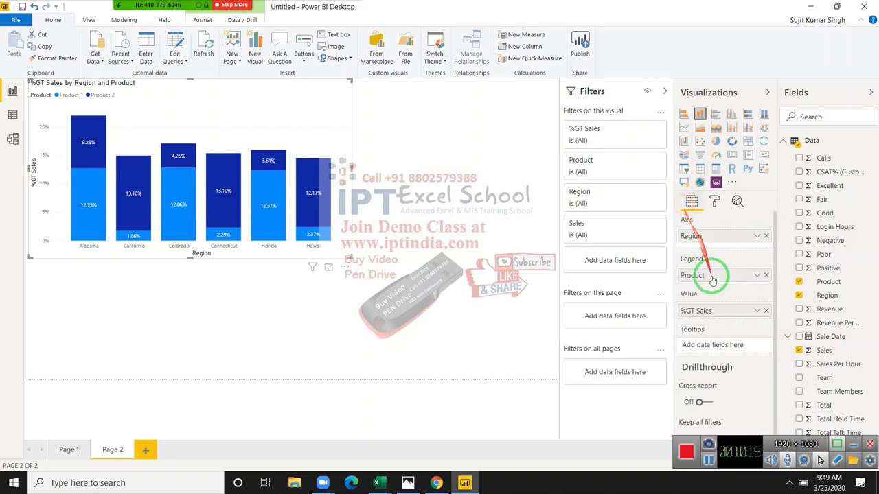
click(757, 311)
mouse_move(773, 306)
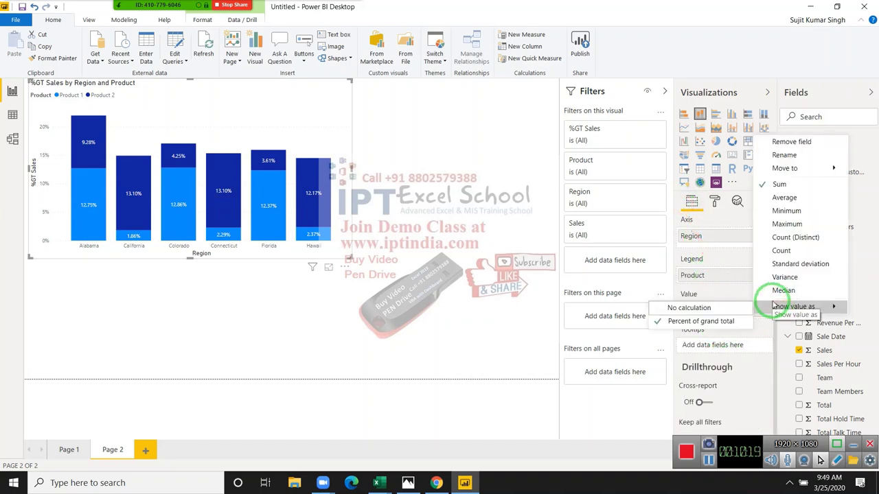
click(720, 310)
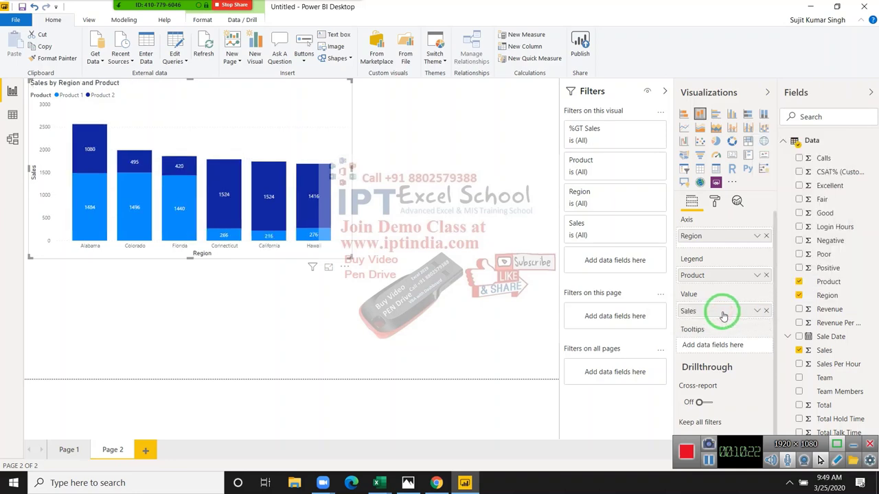
click(758, 314)
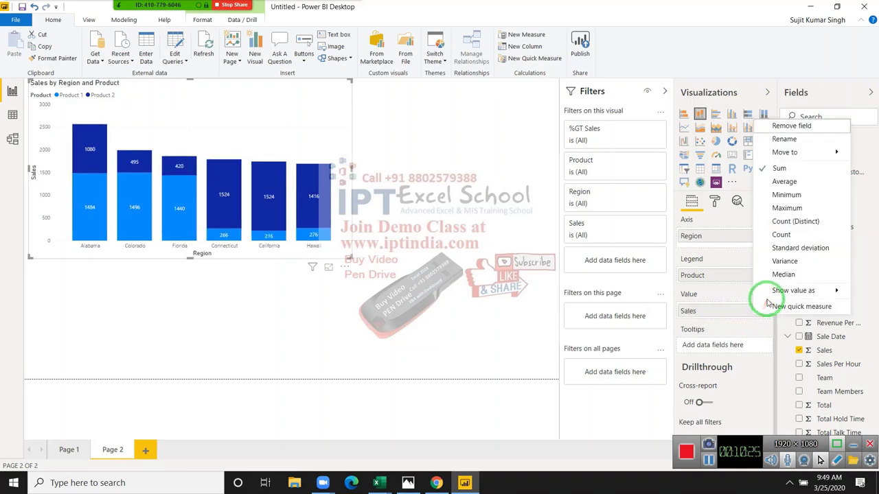
mouse_move(768, 301)
mouse_move(799, 154)
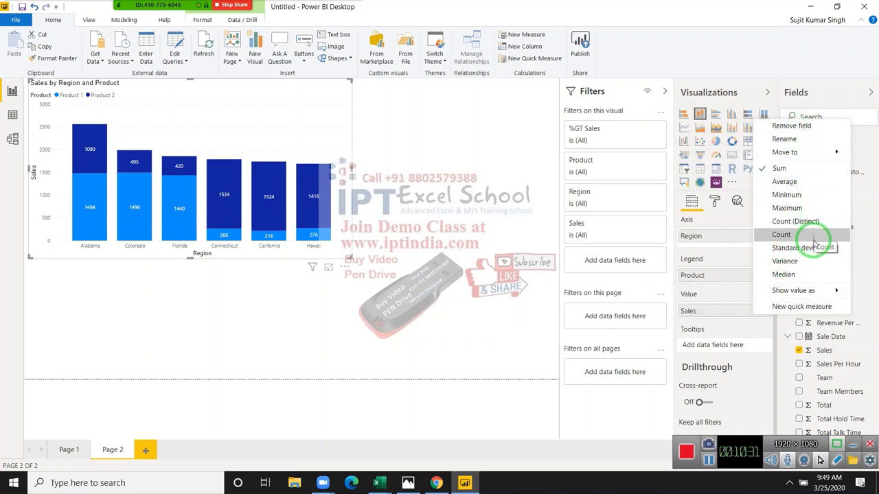
mouse_move(817, 294)
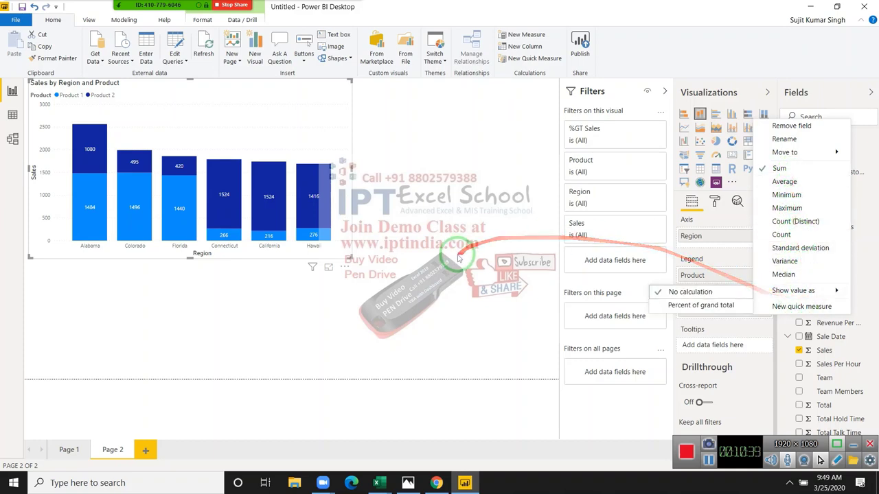
click(505, 221)
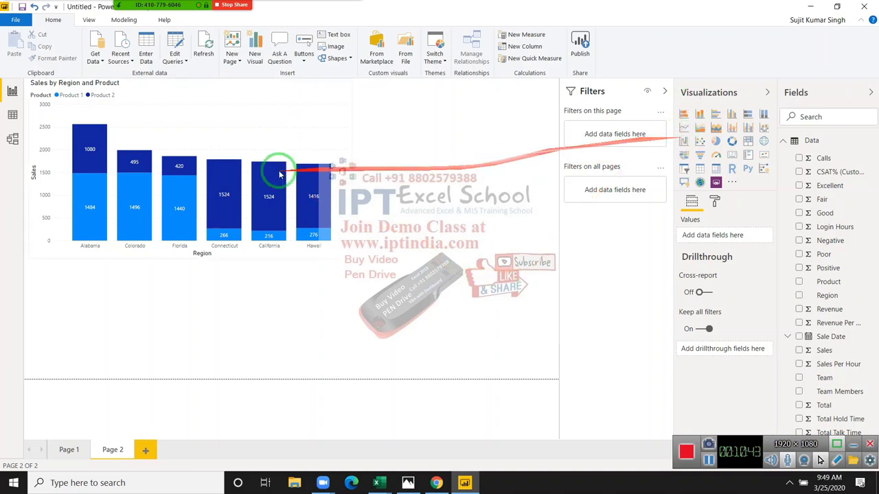
Step: Delete the stacked column chart and add a roughly double-size 100% stacked bar chart
click(223, 96)
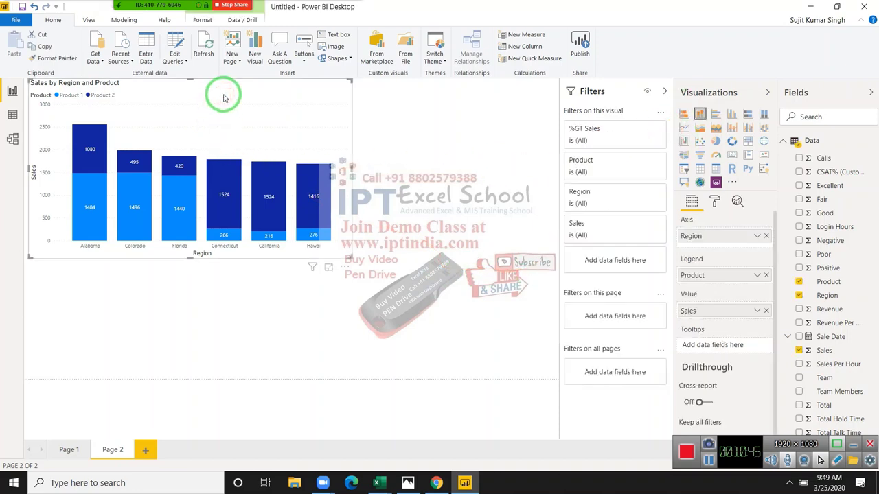
key(Delete)
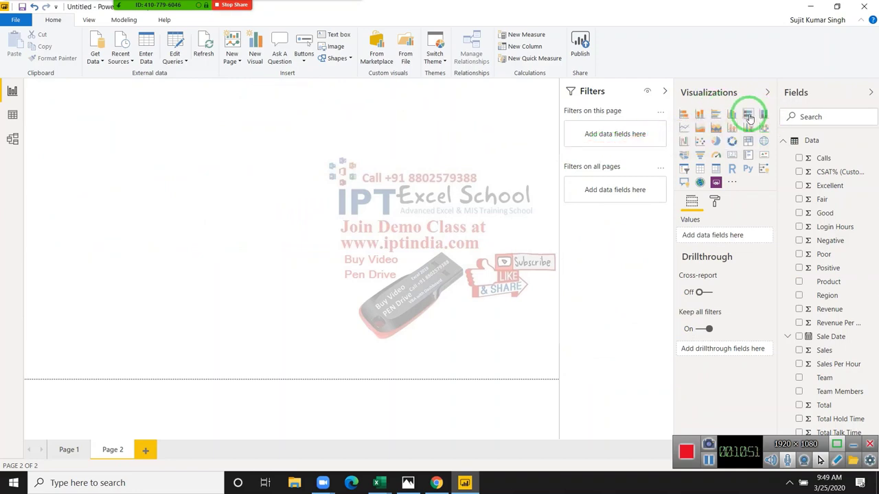
click(747, 114)
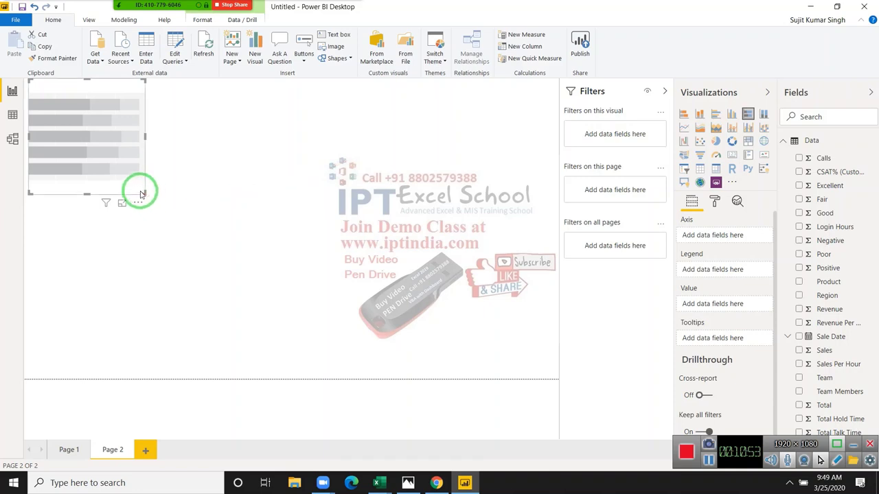
drag(143, 192, 290, 318)
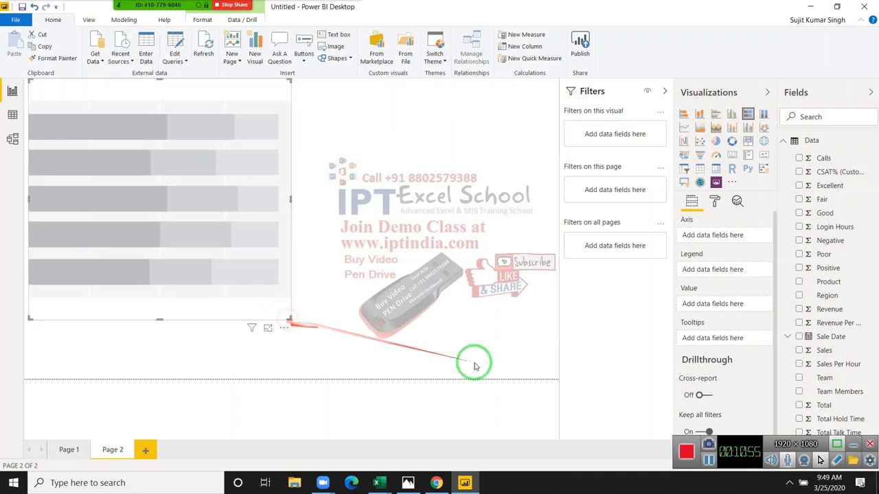
Step: Plot Sales by Region, split by Team instead of Product
click(802, 295)
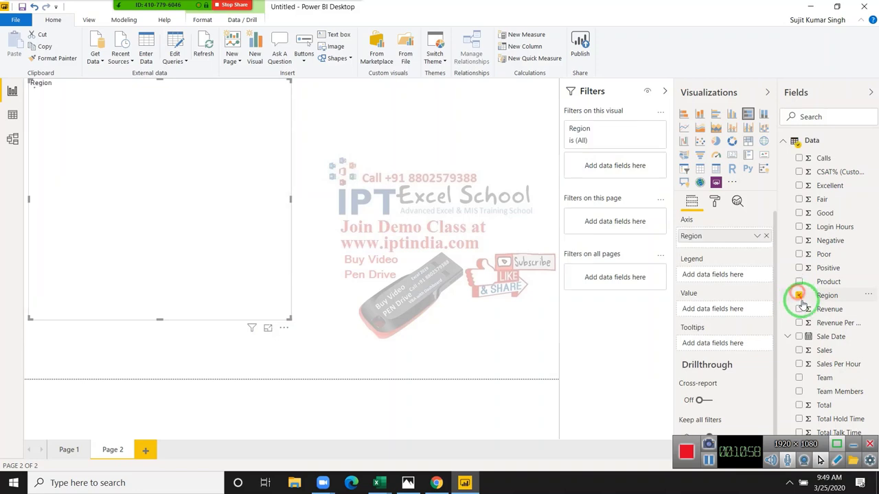
click(799, 350)
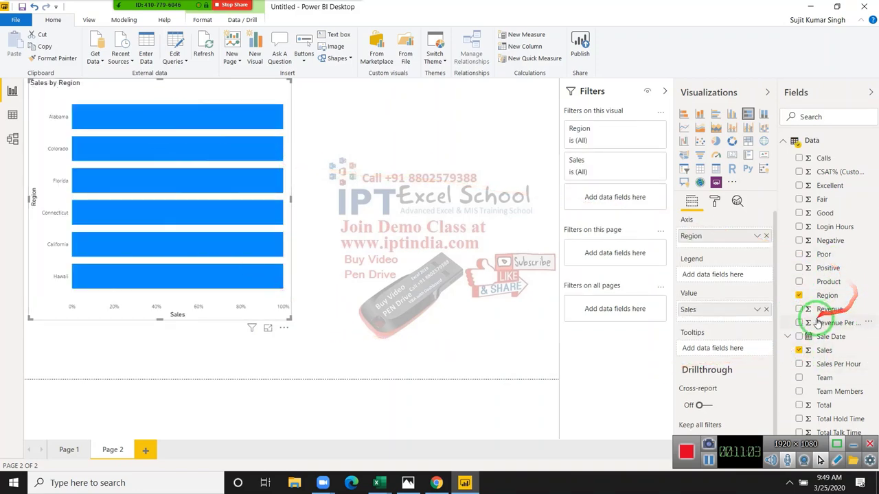
click(799, 282)
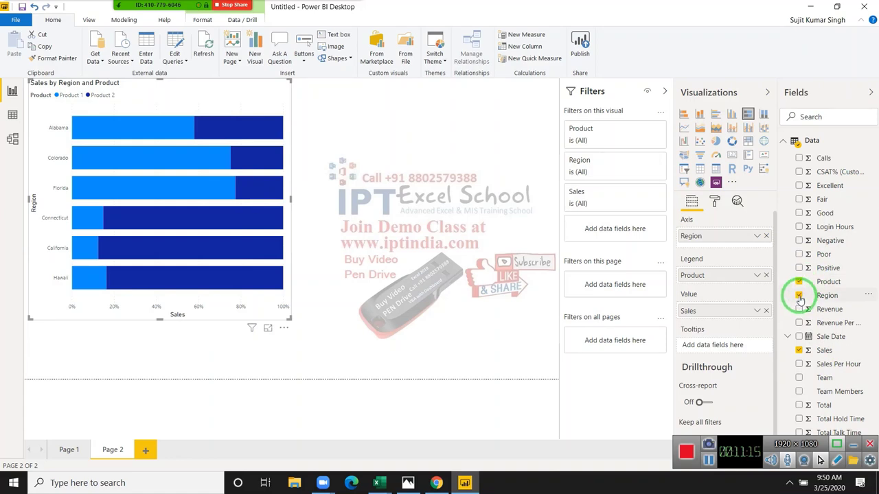
click(798, 282)
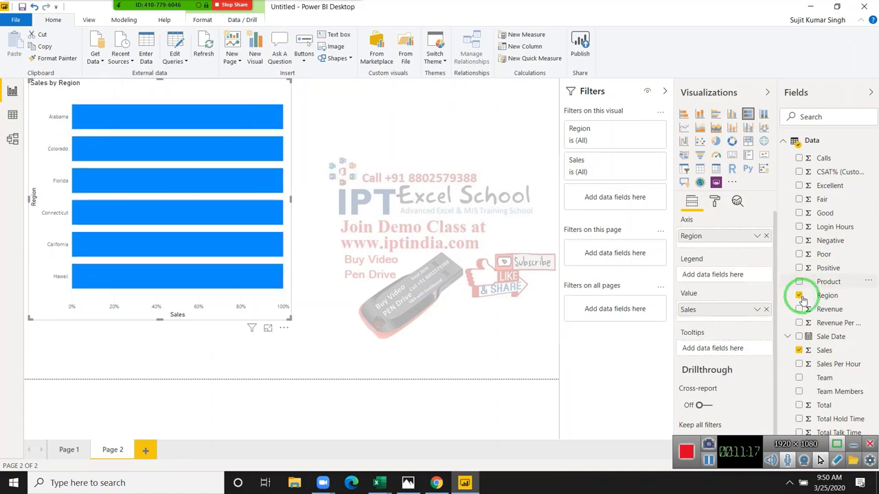
click(799, 378)
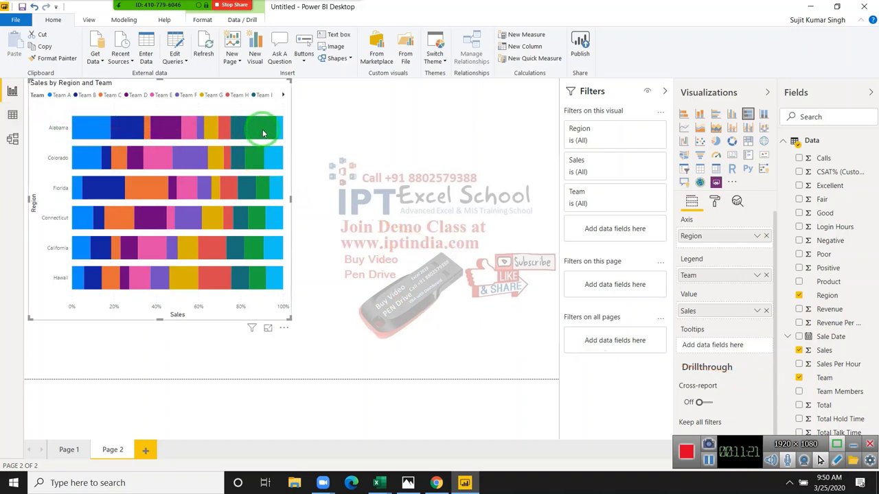
Step: Turn Data labels on to show each team's percentage share per region
click(715, 204)
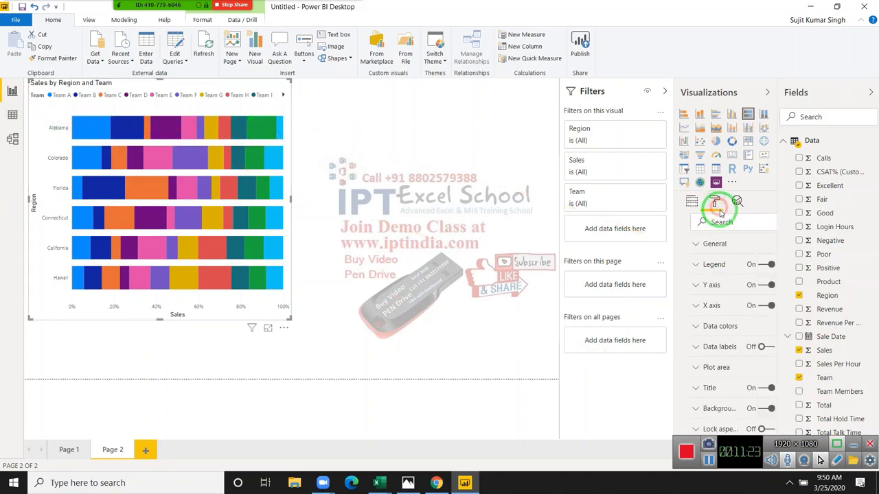
click(756, 348)
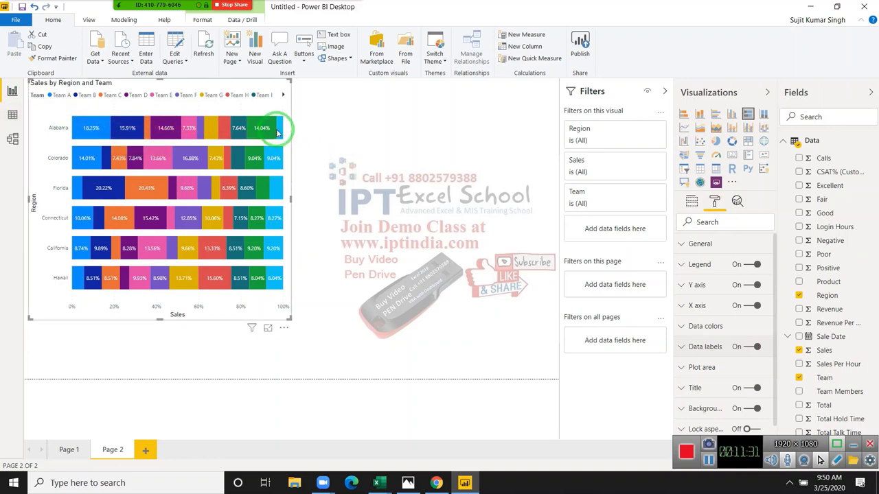
mouse_move(105, 135)
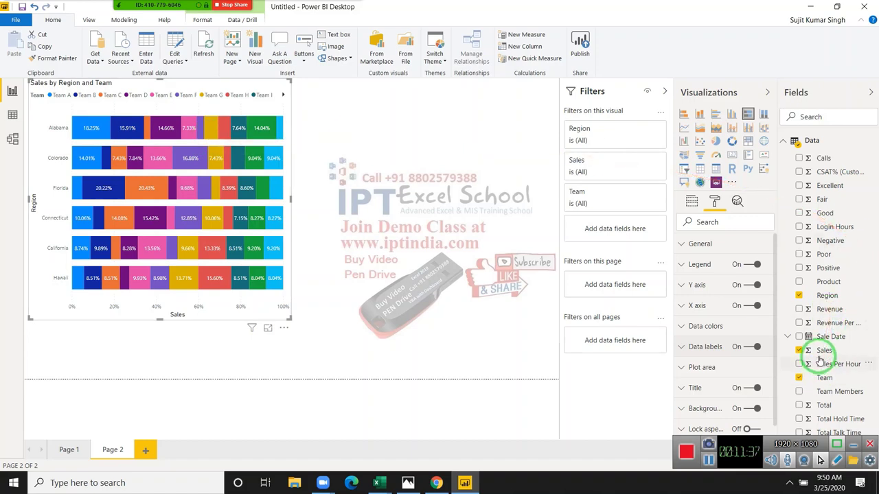
Step: Uncheck Team and check Region and Product so each region's bar splits into Product 1 and Product 2
click(800, 296)
click(800, 283)
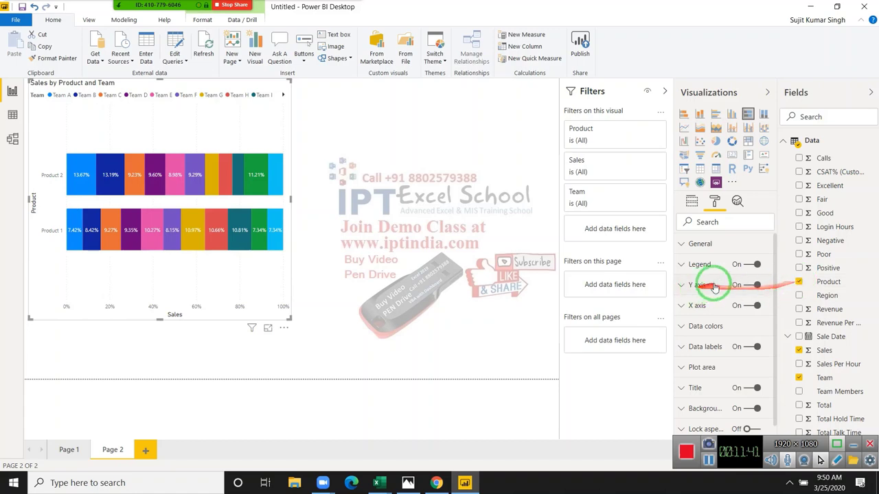
click(799, 296)
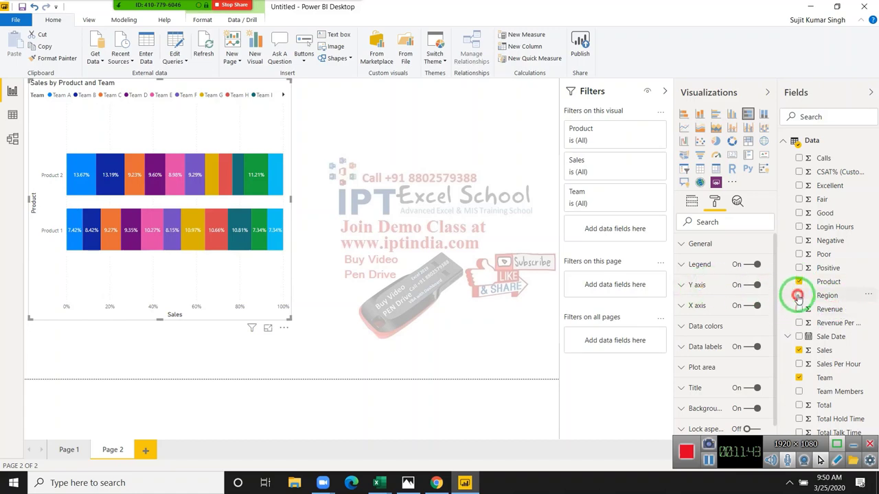
click(800, 379)
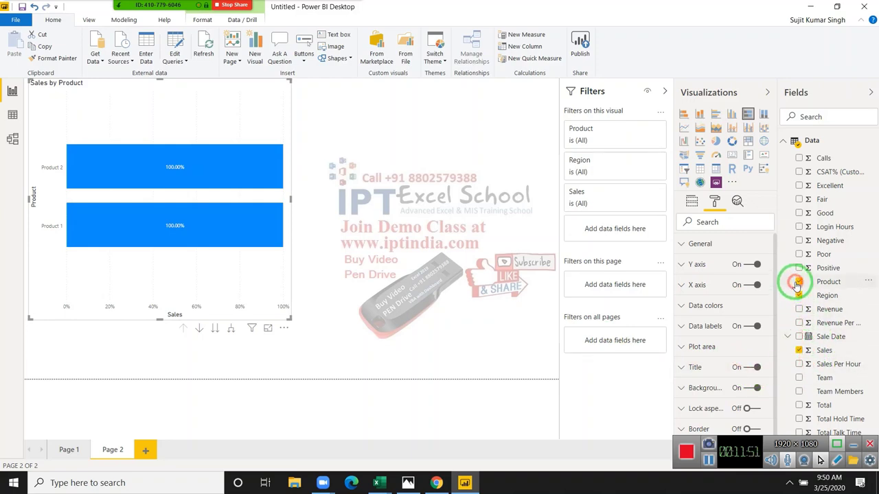
click(797, 282)
click(798, 283)
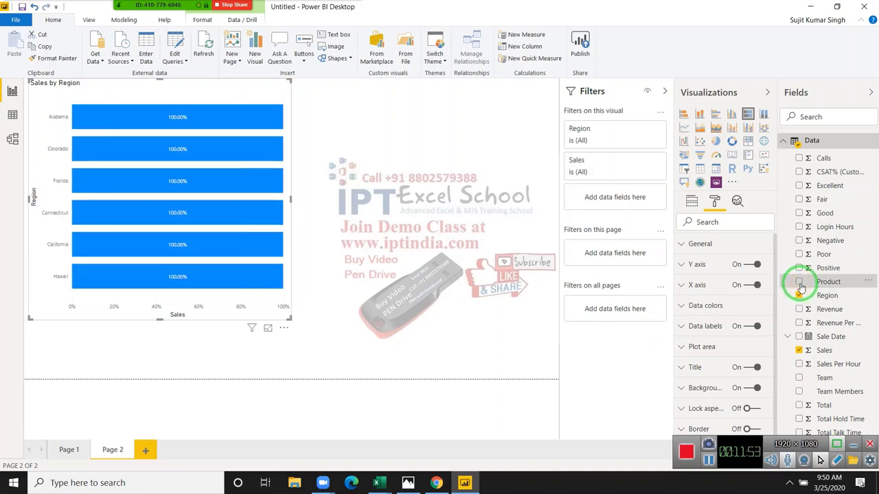
click(799, 300)
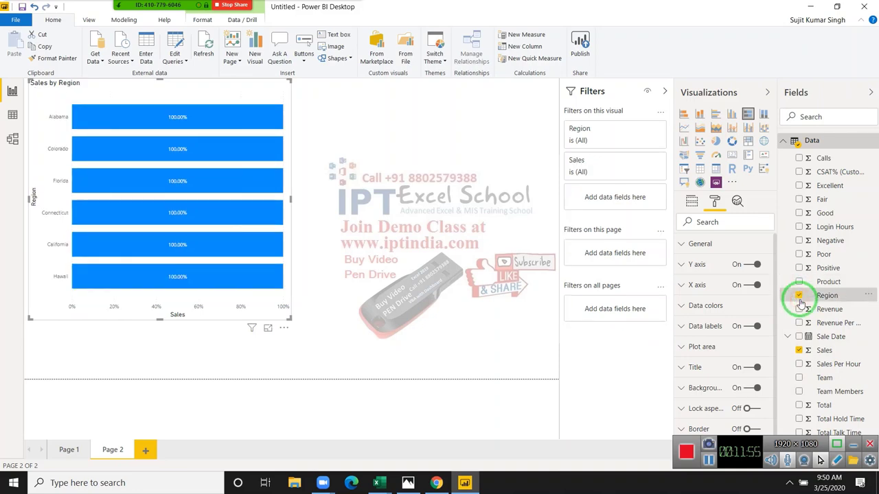
click(799, 283)
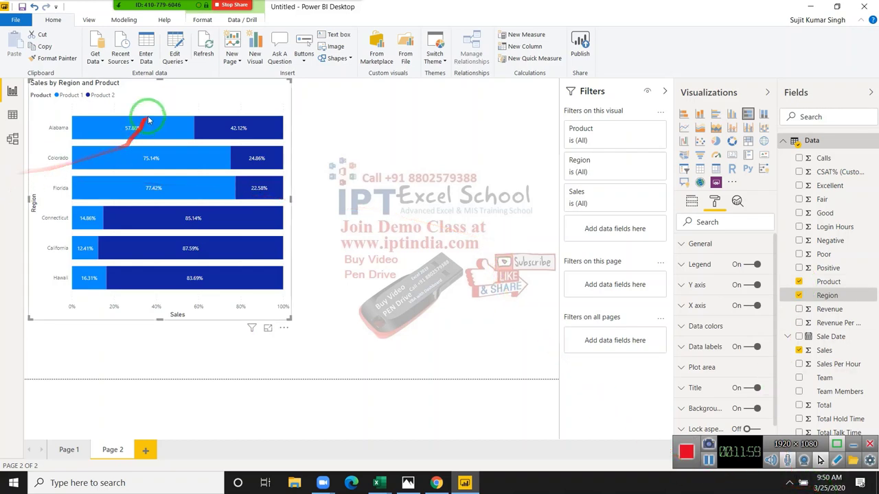
mouse_move(167, 130)
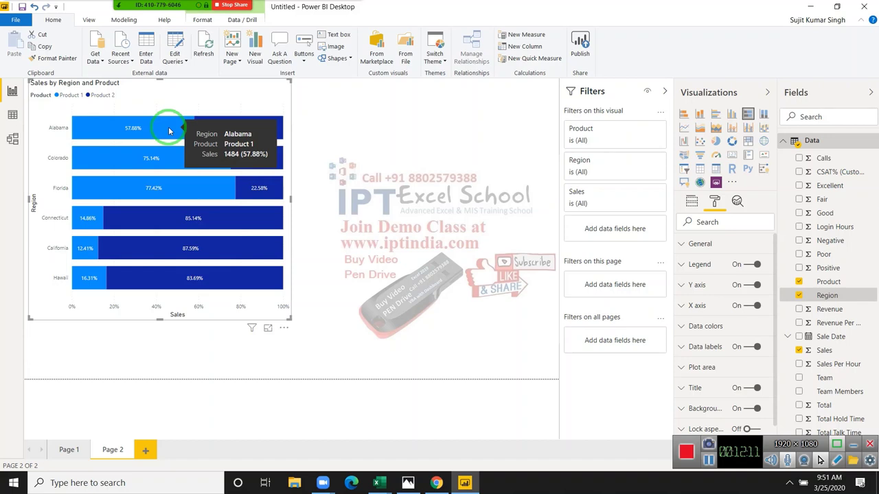
Step: Change the visual to a 100% stacked column chart of Product shares per region
click(762, 117)
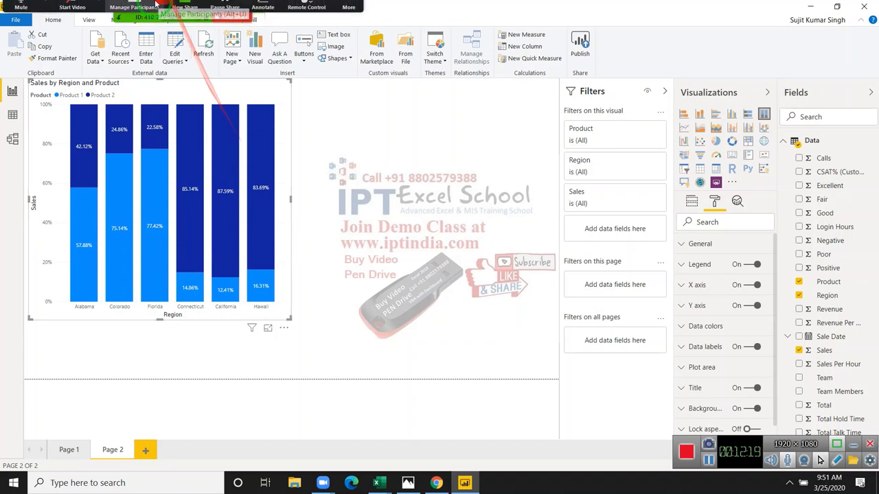
click(137, 10)
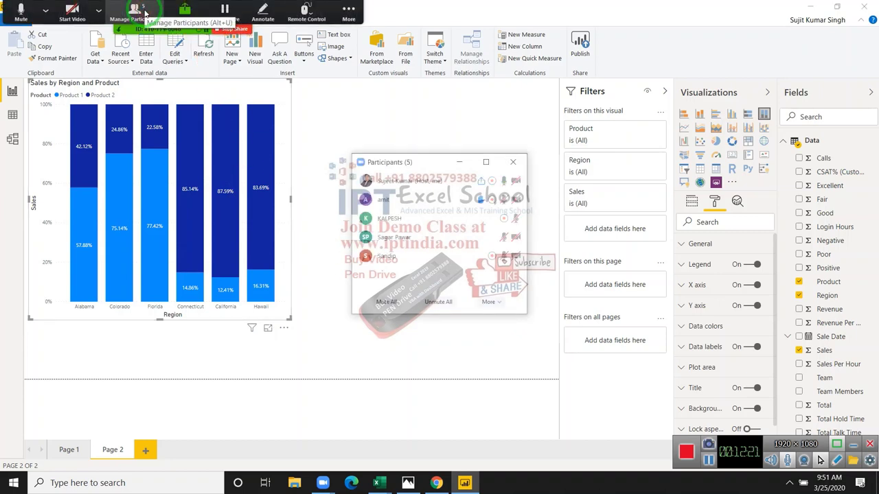
click(578, 300)
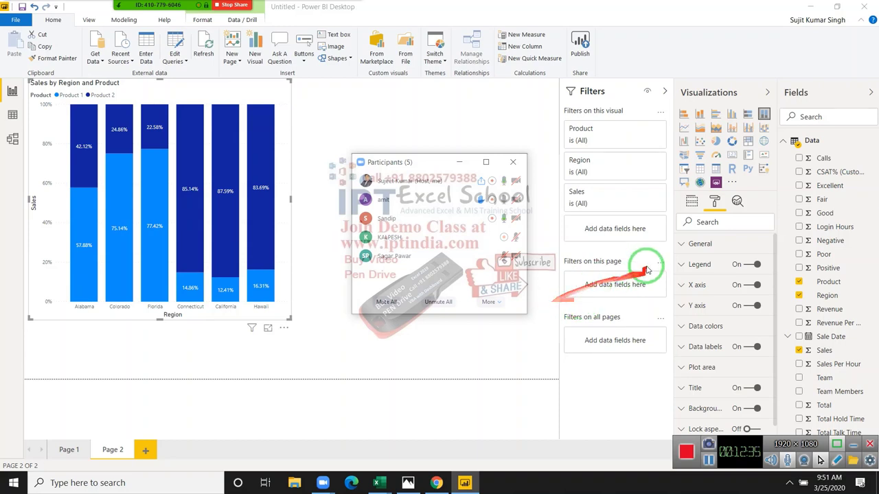
click(514, 162)
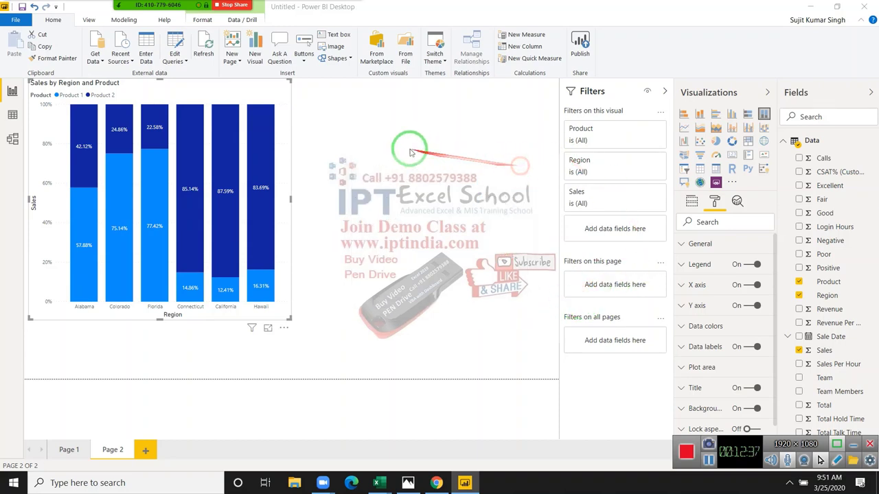
Step: Replace the chart with a gauge of total Sales reading 12K, then switch to Data view
key(Delete)
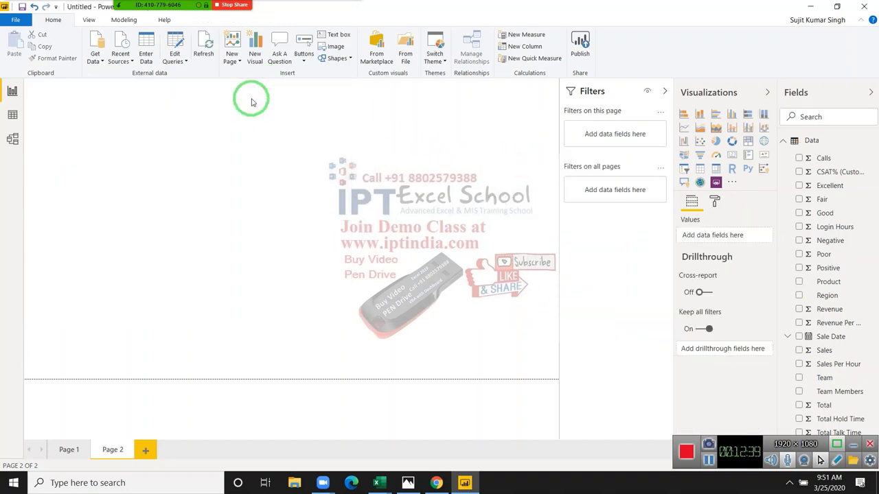
click(714, 159)
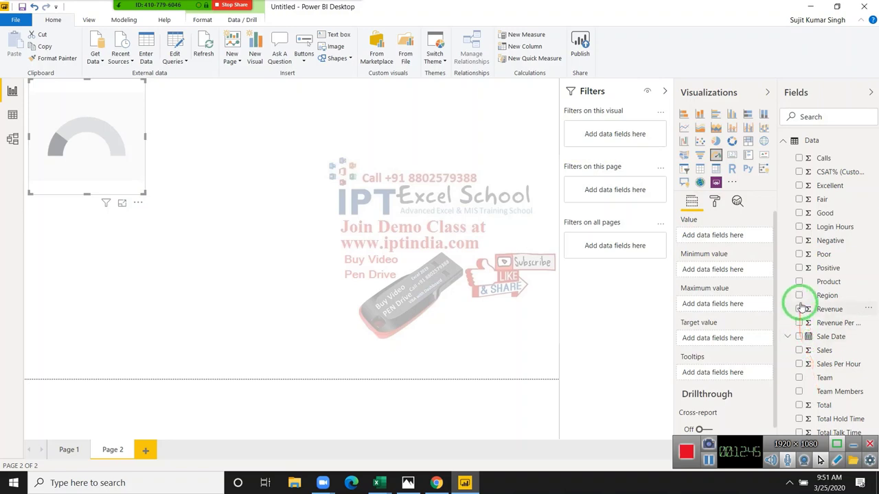
click(799, 352)
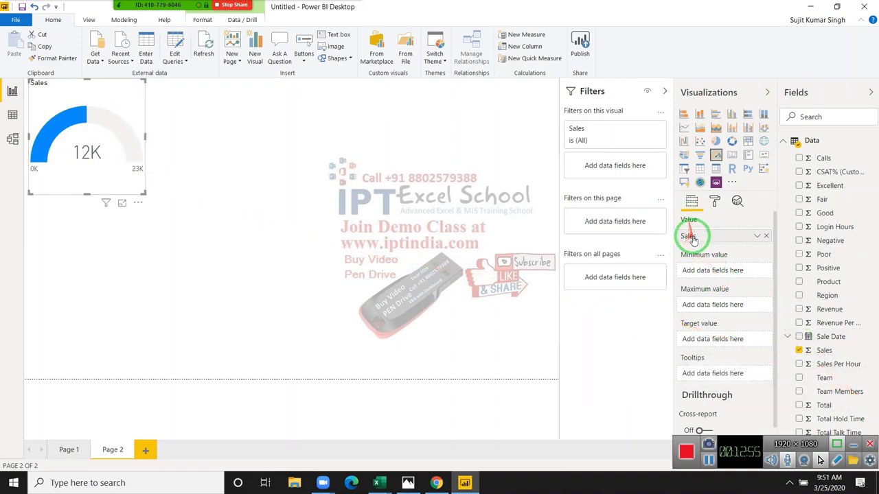
click(756, 237)
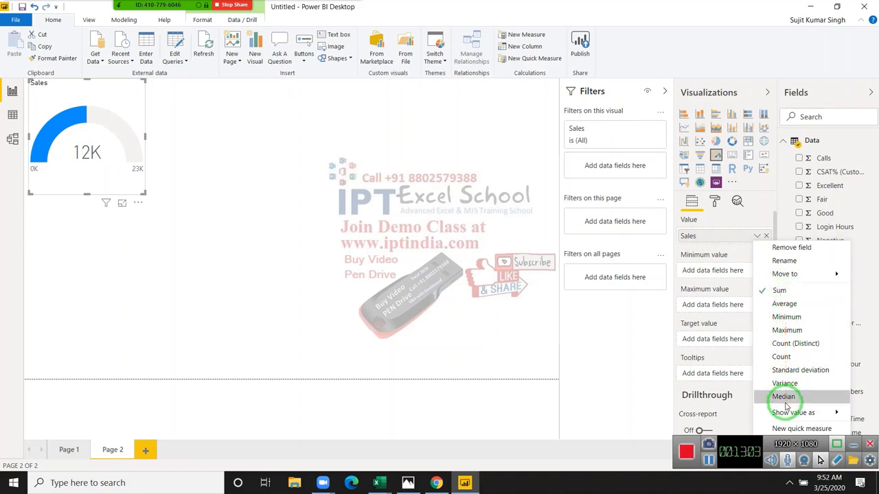
mouse_move(786, 414)
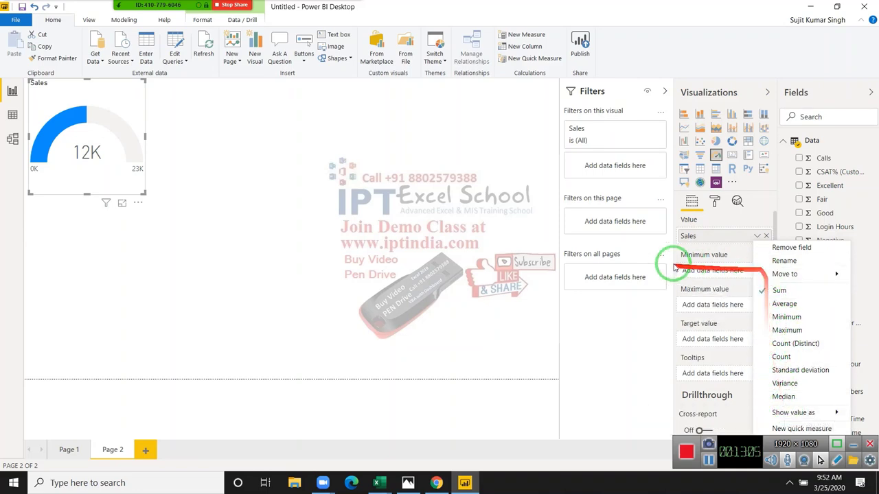
click(654, 329)
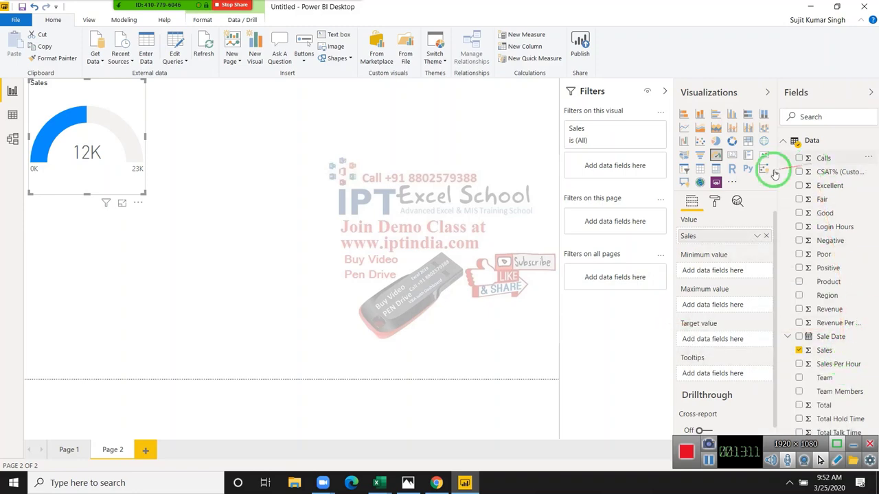
click(13, 112)
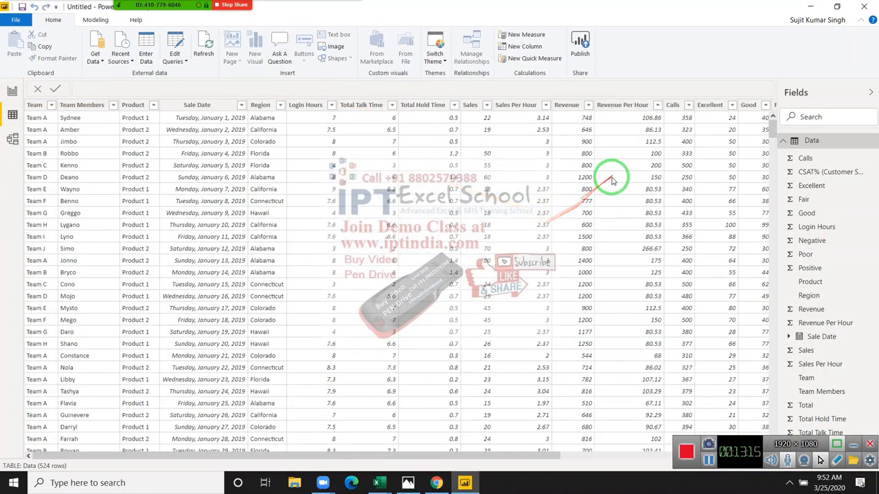
Step: Browse the Data table columns from Revenue through Revenue Per Hour and Calls, then return to Report view
click(573, 121)
key(Right)
key(Right)
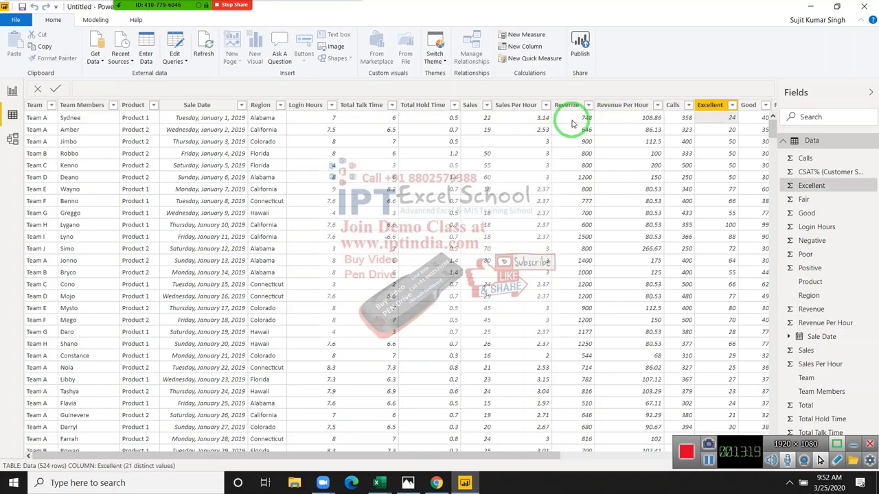
key(Right)
key(Right)
key(Right)
key(Right)
key(Home)
key(Right)
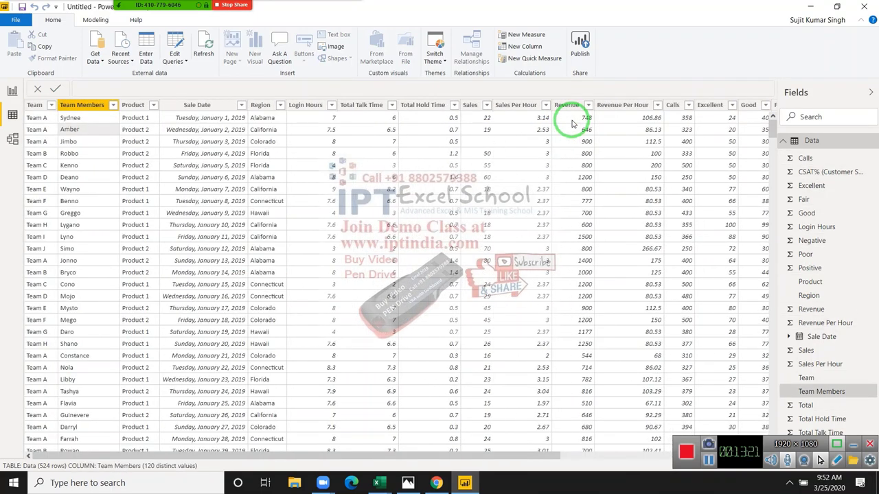
key(Right)
key(Right)
key(Right)
key(Right)
key(Right)
key(Right)
key(Right)
key(Right)
key(Right)
key(Right)
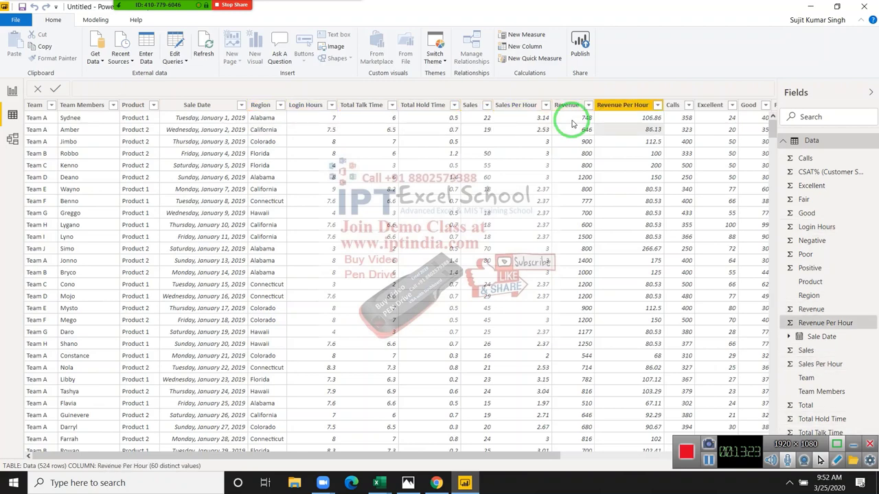
key(Right)
key(Right)
key(Left)
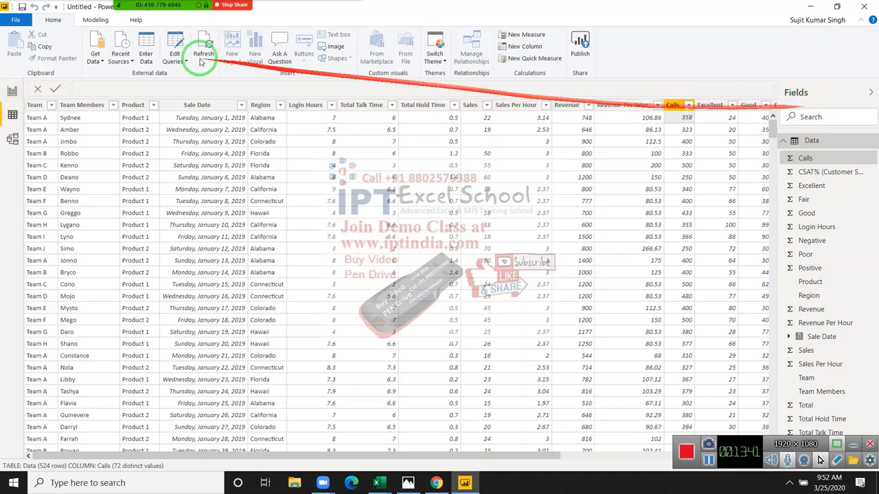
click(12, 90)
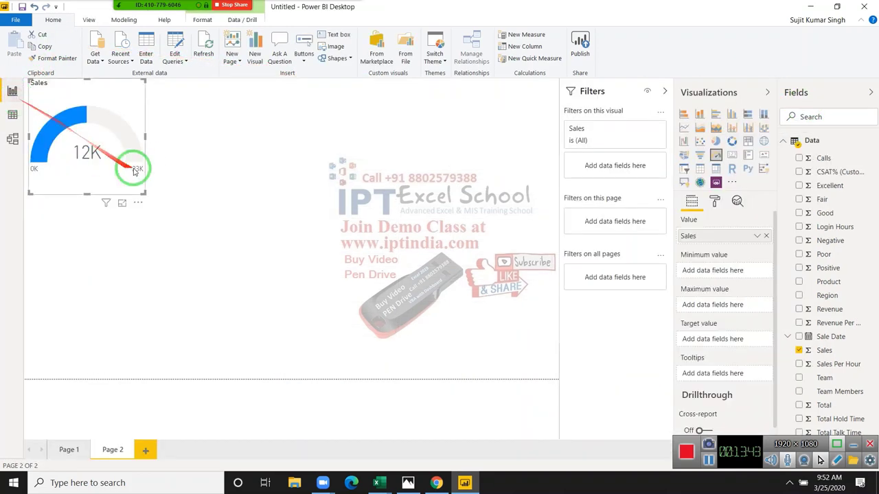
Step: Create a new measure from the Modeling tab and select its default name
click(123, 20)
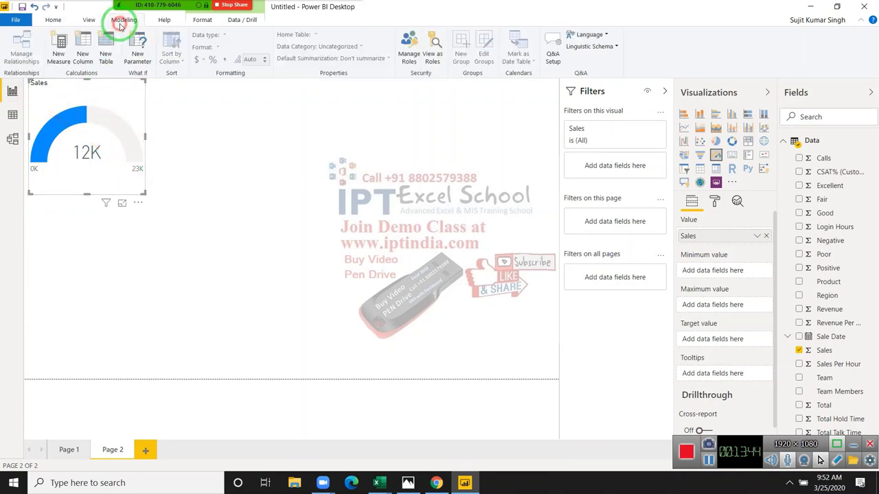
click(57, 58)
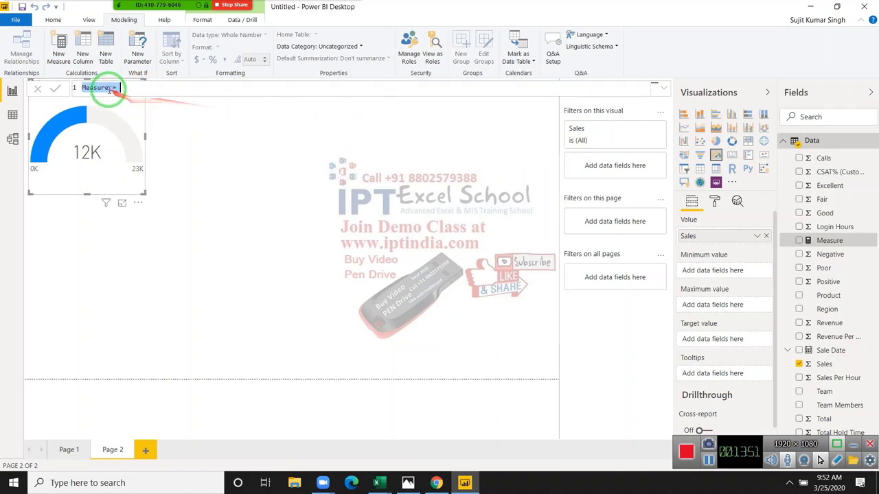
click(101, 88)
double_click(102, 87)
text(AVRPC)
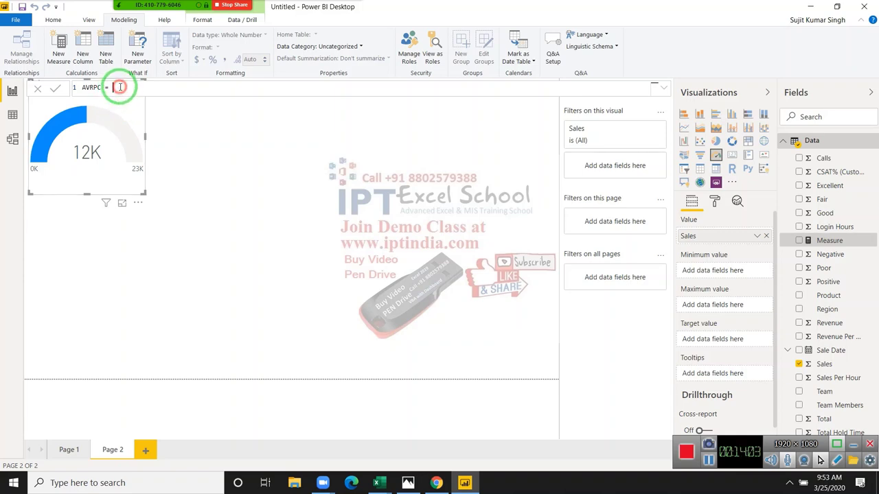
Step: Define the measure as AVRPC = SUM(Data[Revenue])/SUM(Data[Calls]) and commit it
text(sum)
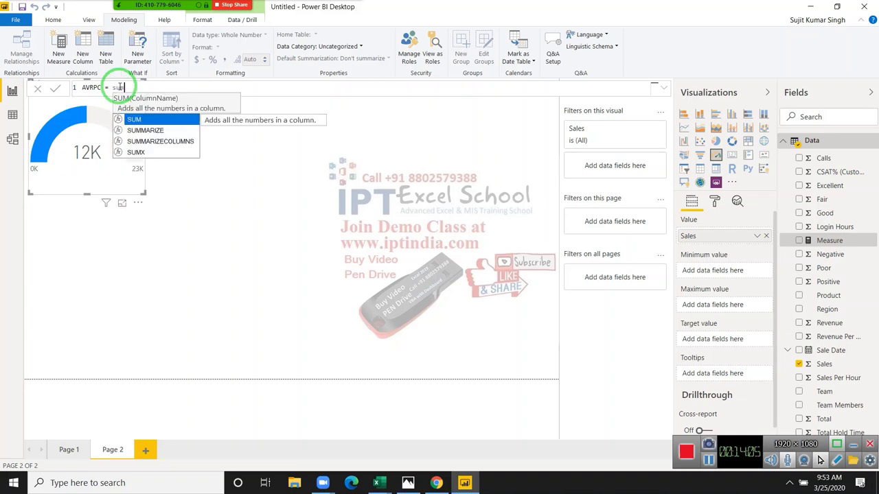
key(Tab)
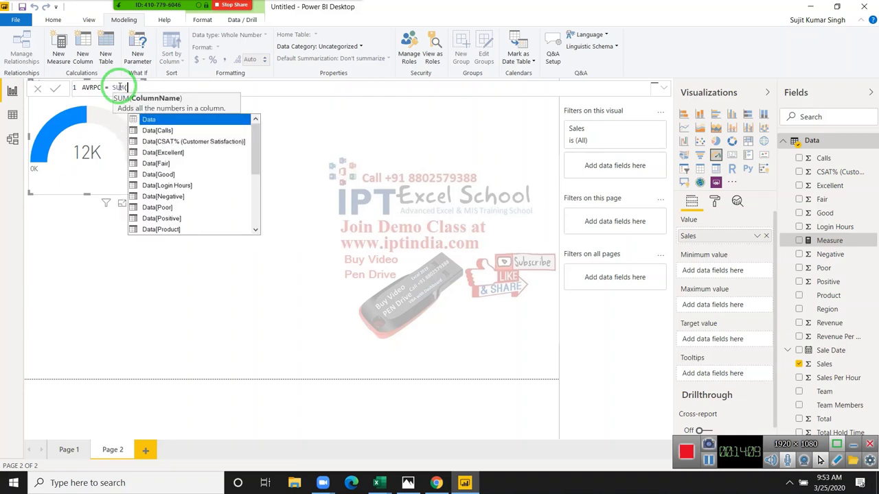
key(Down)
key(Down)
key(Down)
key(Down)
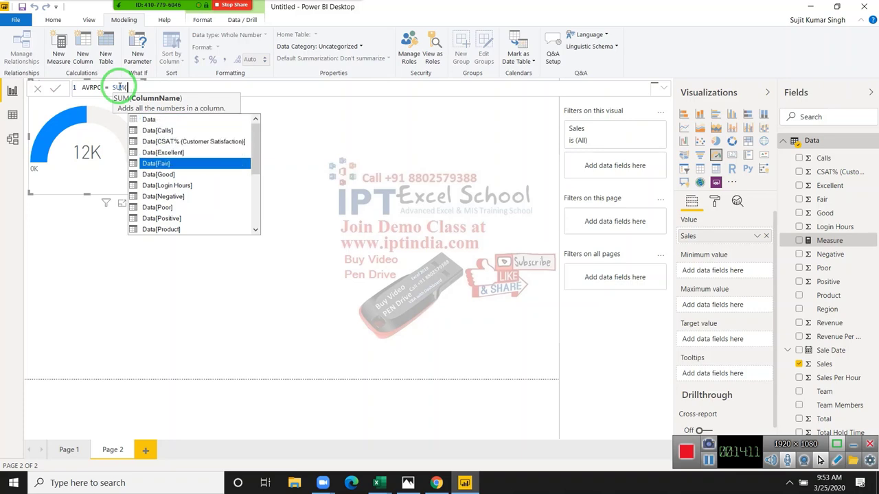
key(Down)
key(Down)
key(Down)
key(Down)
key(Down)
key(Down)
key(Down)
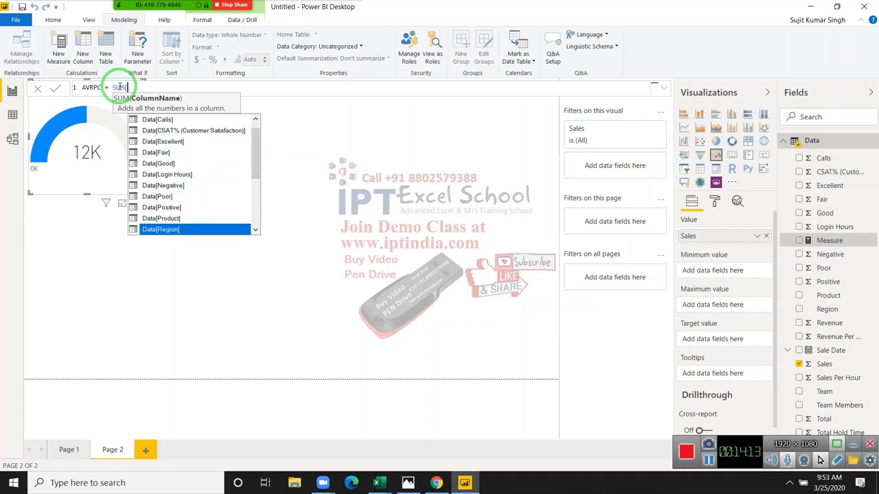
key(Down)
key(Down)
key(Up)
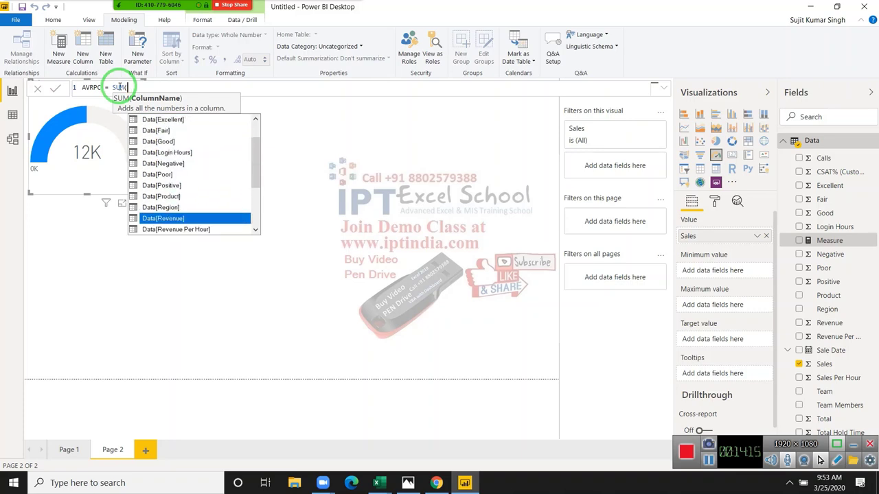
key(Tab)
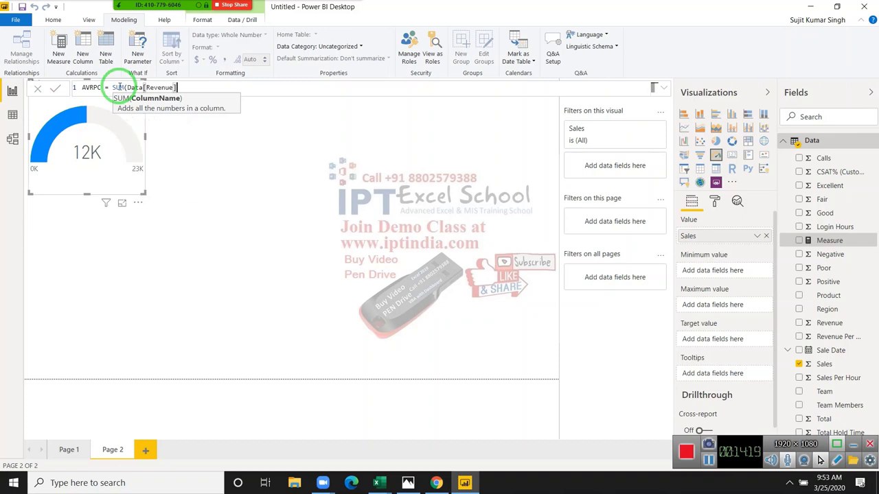
text()/)
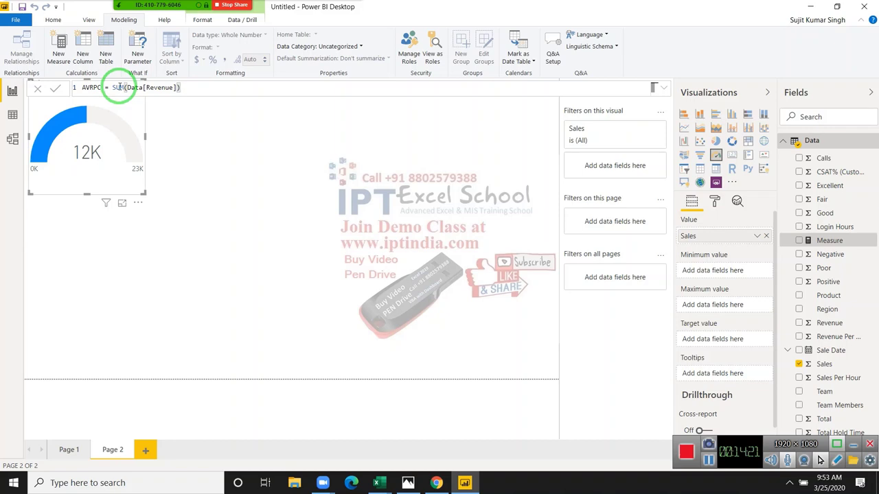
text(sum)
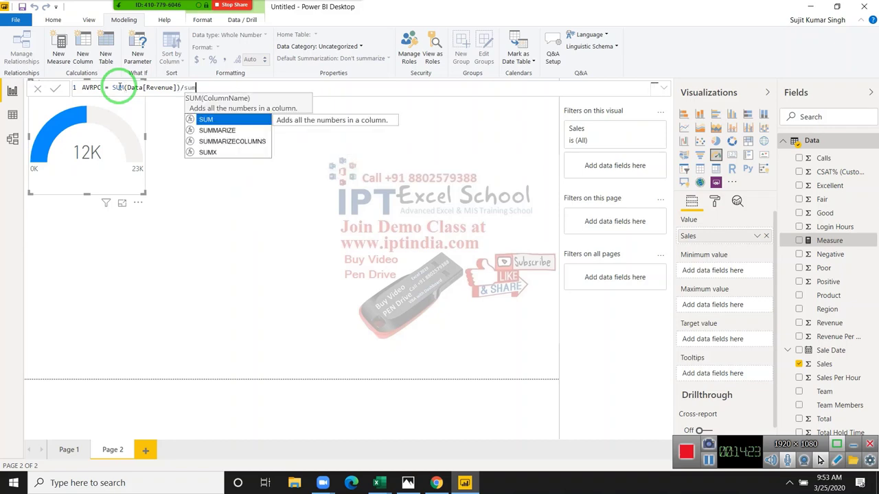
key(Tab)
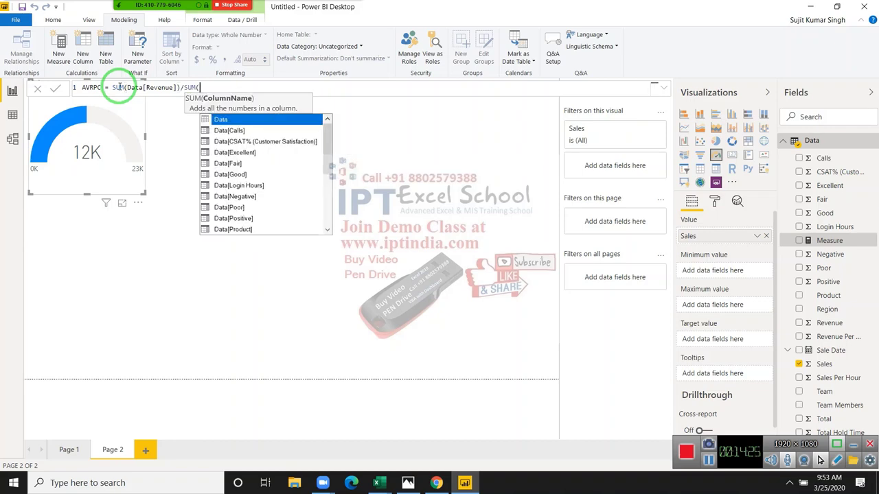
key(Down)
key(Down)
key(Down)
key(Down)
key(Up)
key(Up)
key(Up)
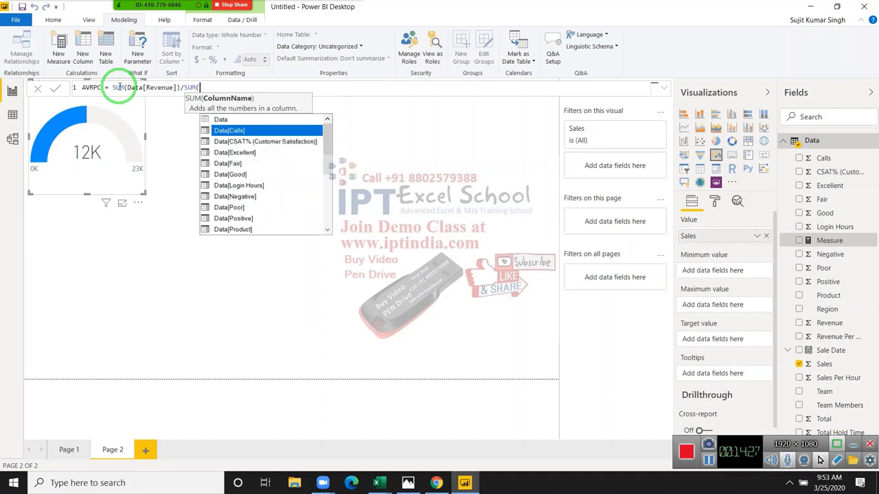
key(Tab)
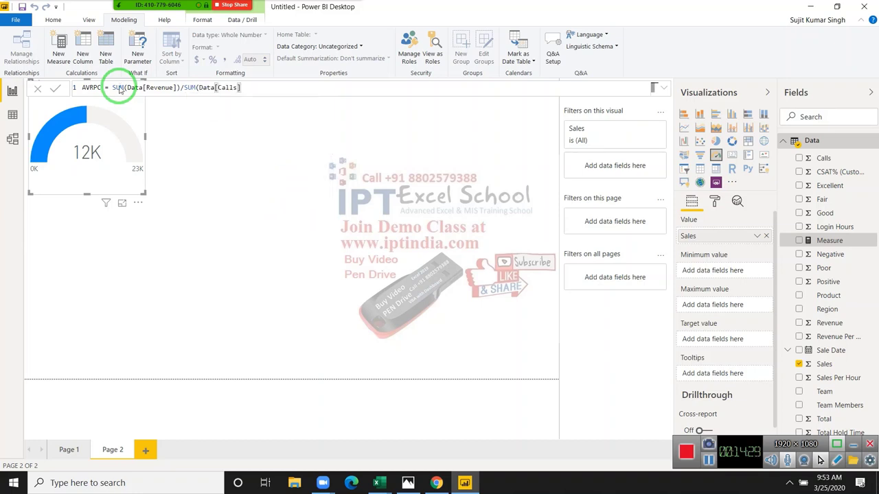
key(Return)
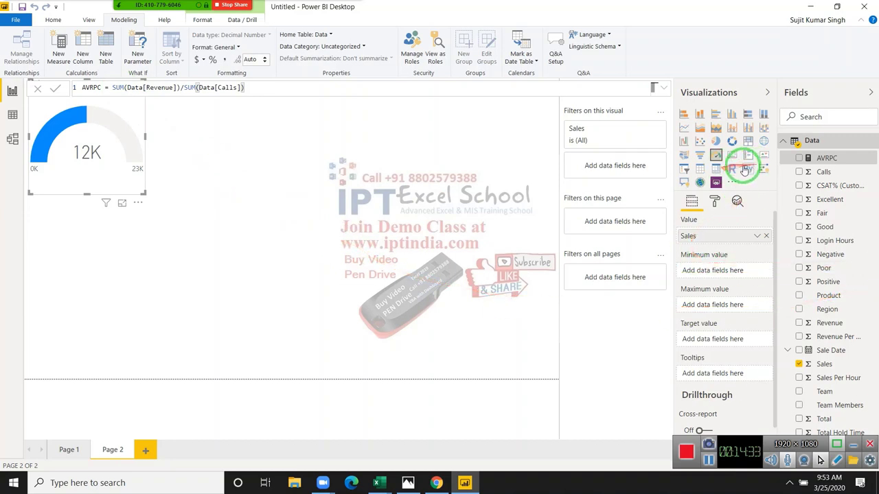
Step: Place a new gauge top-centre beside the Sales gauge and fill it with AVRPC (2.01)
click(450, 197)
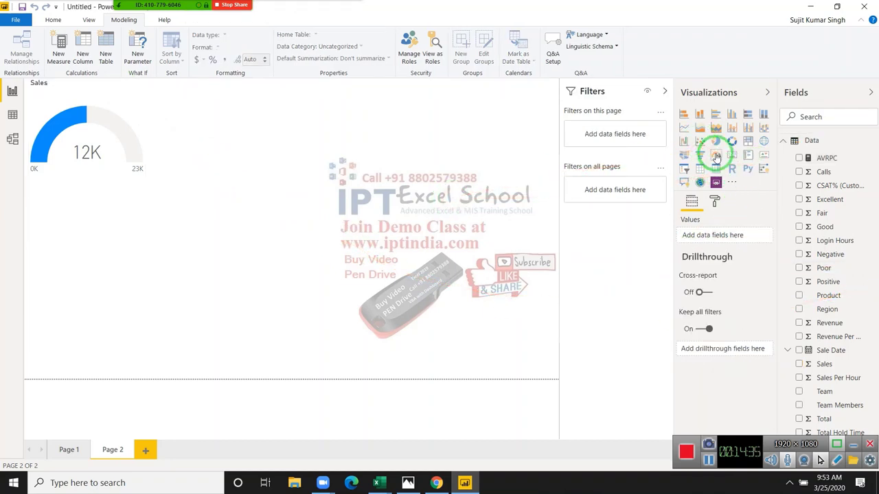
click(715, 154)
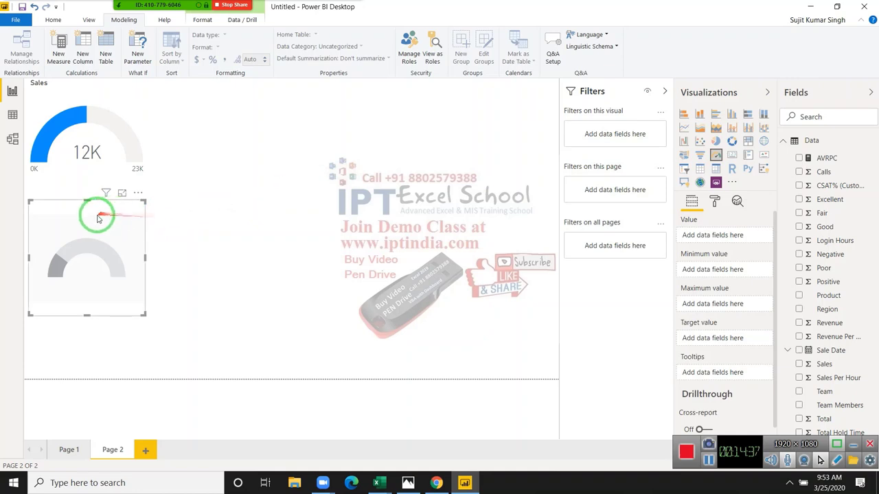
mouse_move(109, 204)
mouse_down()
mouse_move(468, 140)
mouse_move(511, 93)
mouse_up()
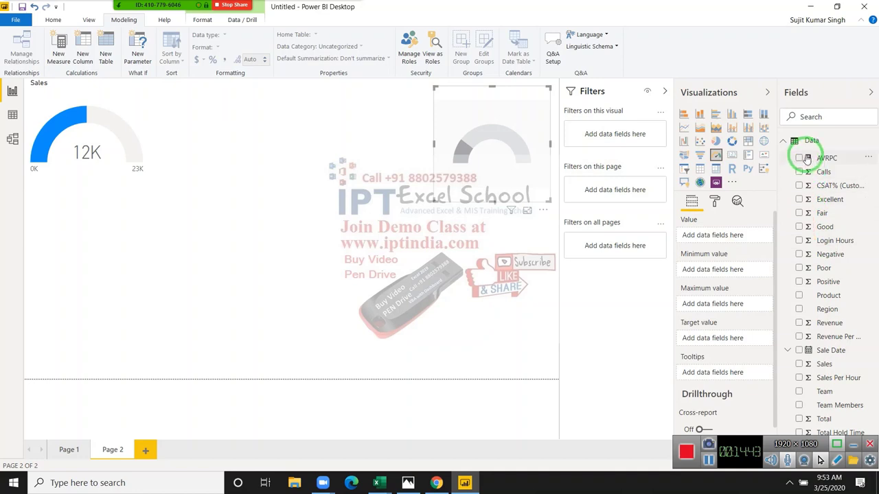
click(801, 159)
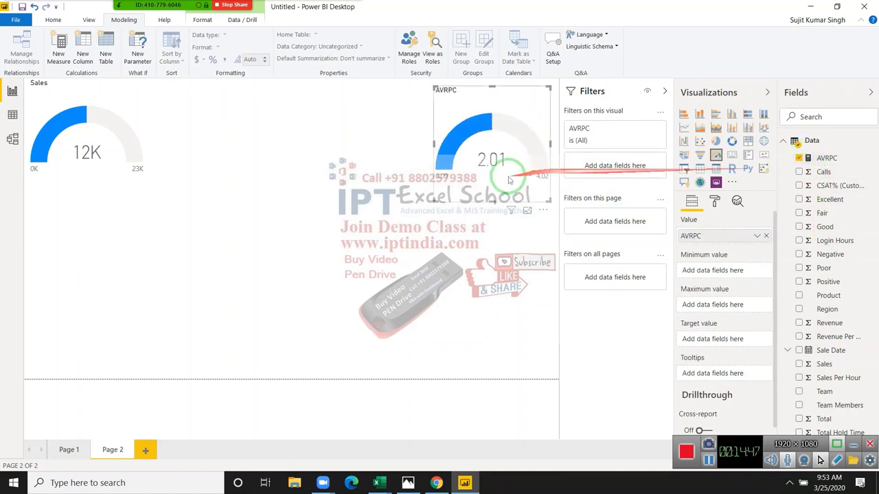
mouse_move(520, 176)
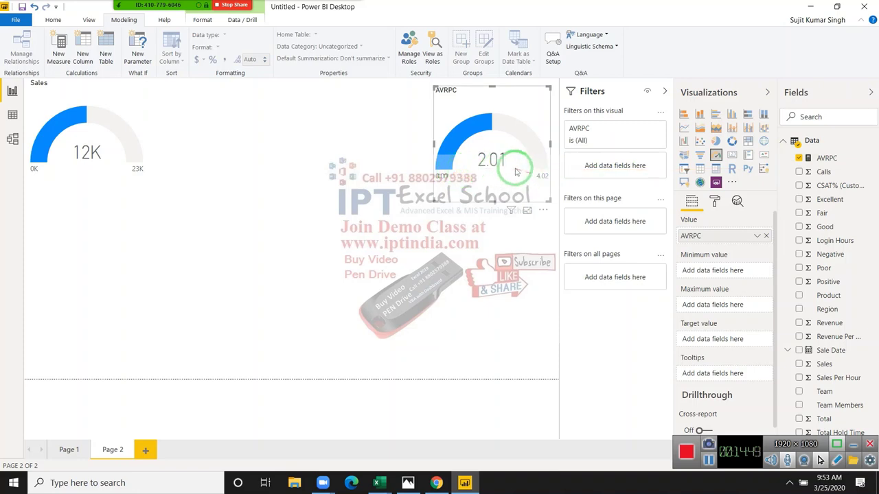
mouse_move(493, 128)
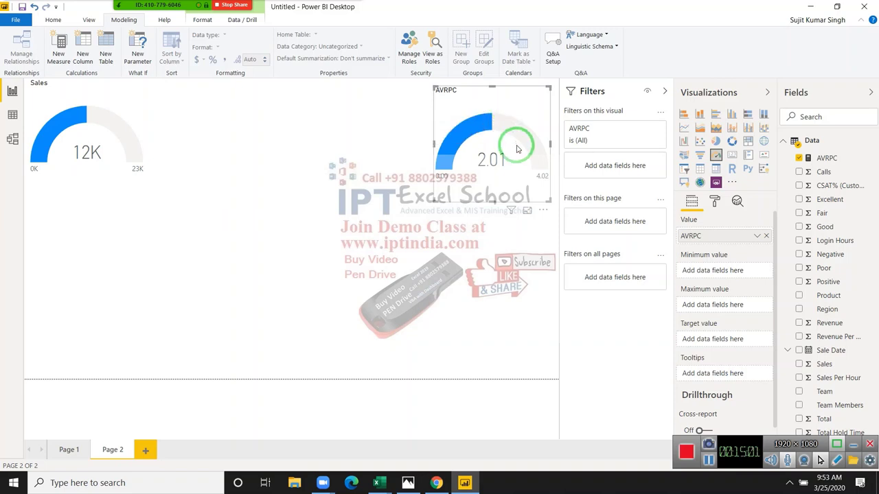
drag(519, 142, 774, 65)
Step: Set the AVRPC gauge axis to minimum 0, maximum 5 and target 3
click(714, 200)
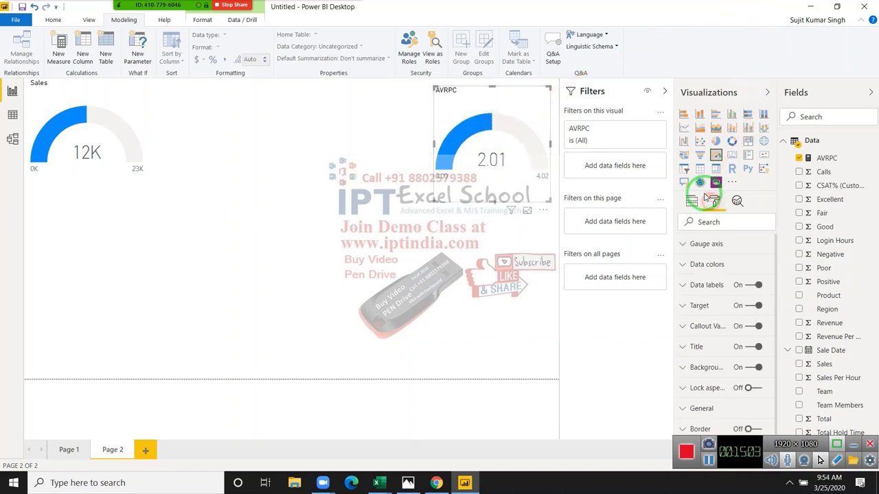
click(703, 267)
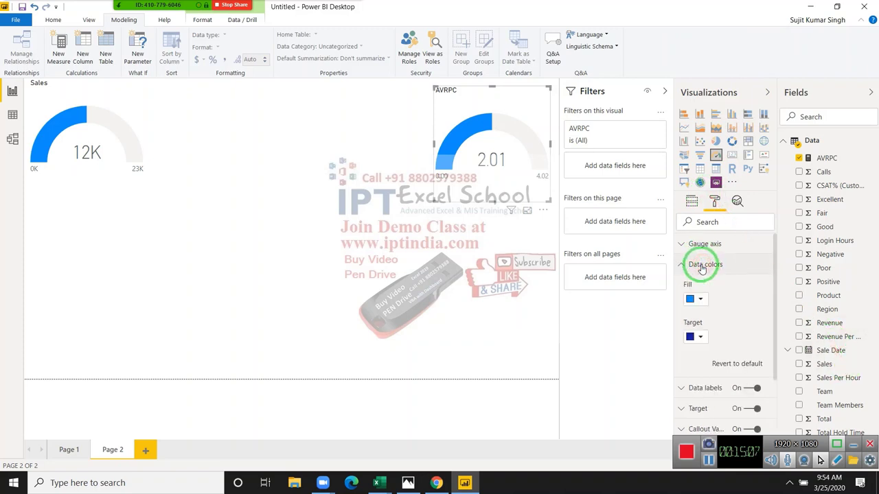
click(701, 266)
click(705, 243)
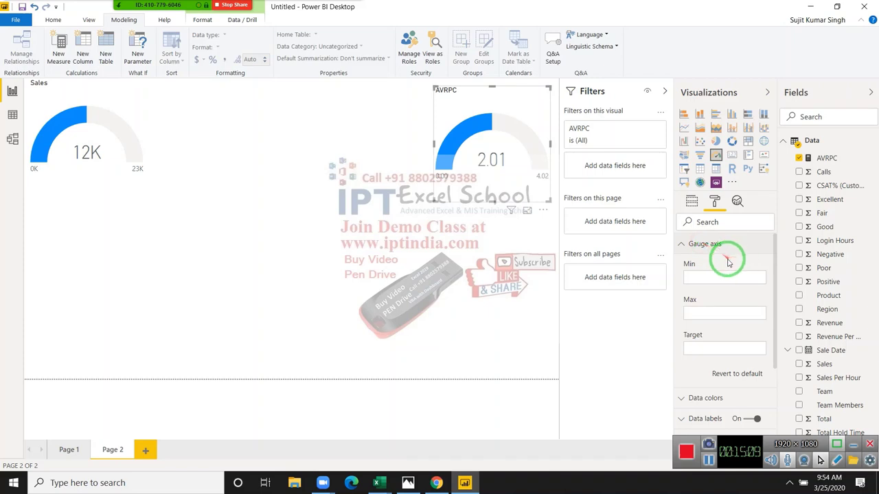
scroll(729, 268, down, 2)
scroll(719, 278, up, 1)
scroll(717, 269, up, 2)
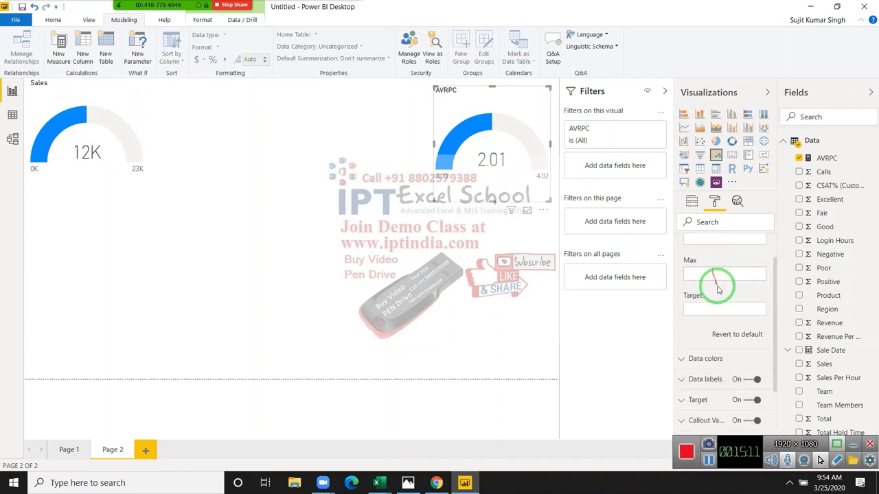
scroll(719, 287, up, 2)
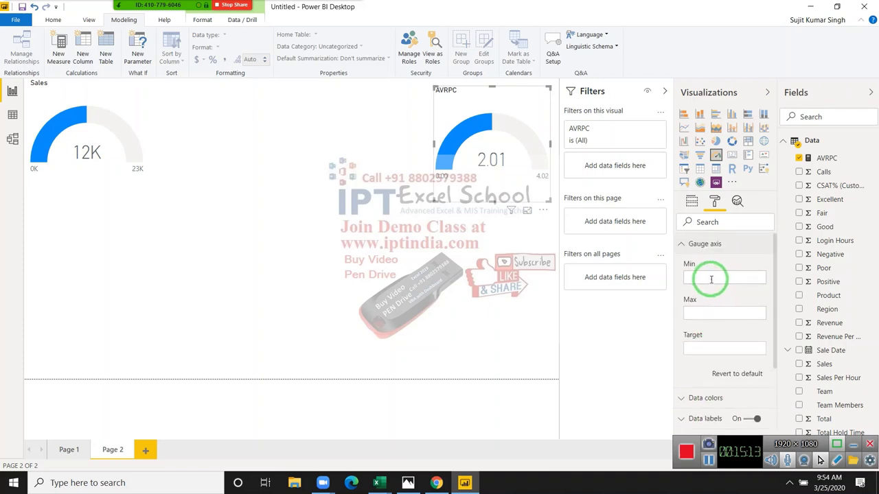
click(707, 273)
text(0)
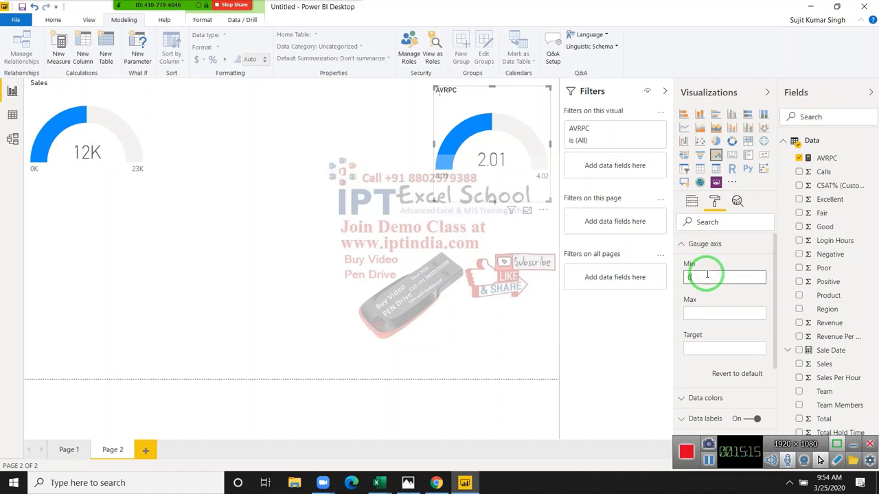
click(700, 310)
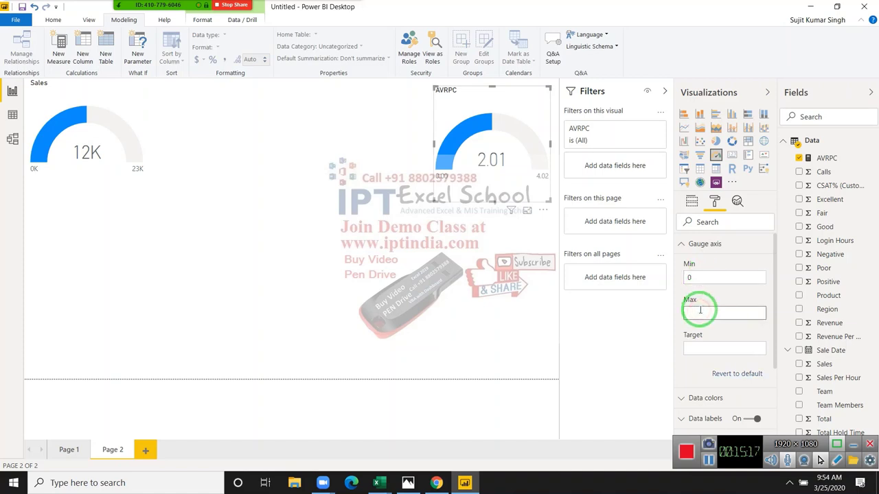
text(5)
click(696, 345)
text(3)
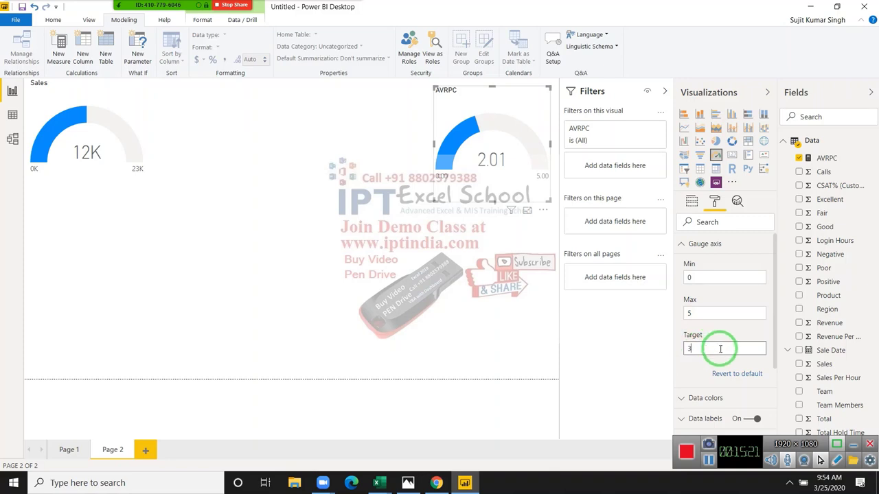
key(Return)
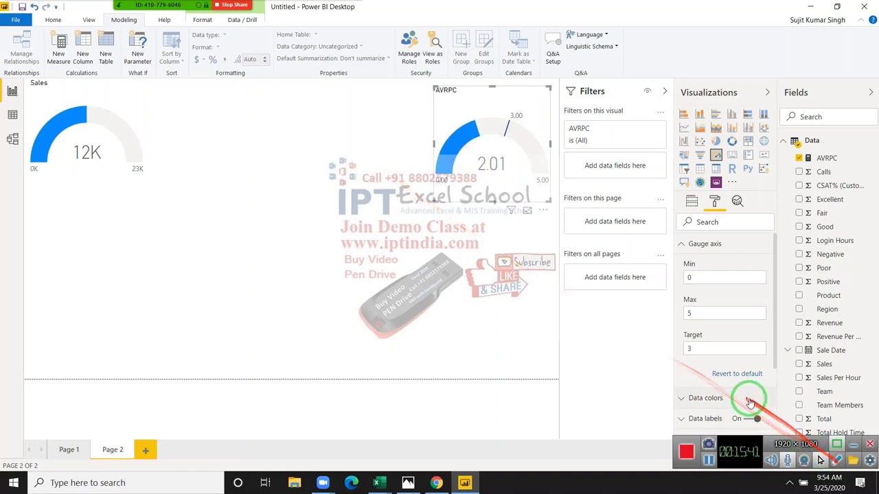
Step: Review the gauge's data label and target label settings, then deselect the AVRPC gauge
click(695, 377)
scroll(695, 375, down, 3)
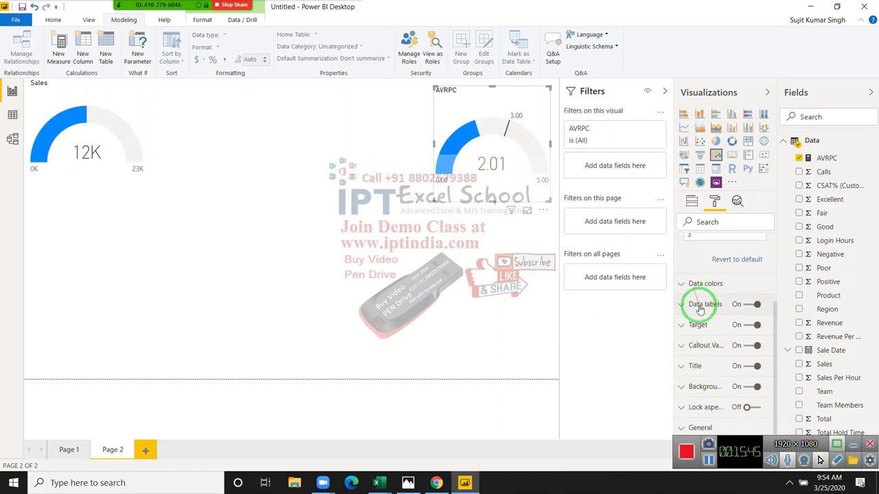
click(699, 307)
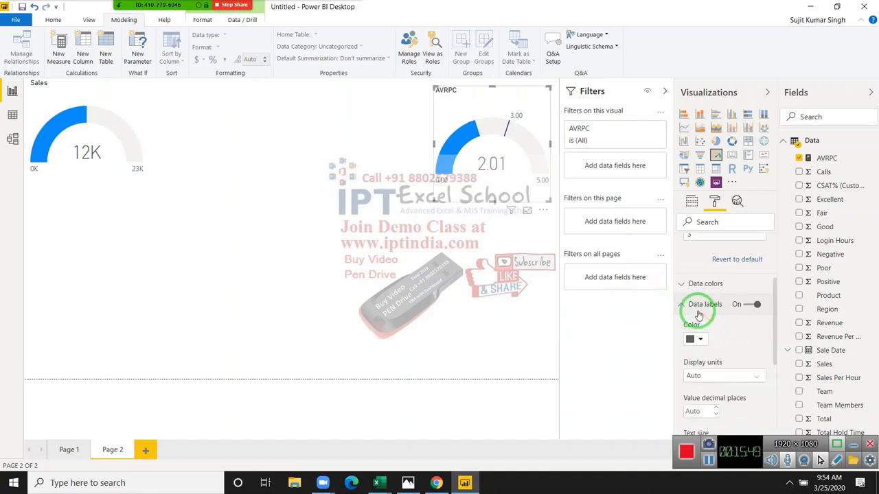
scroll(700, 323, down, 3)
scroll(700, 323, down, 2)
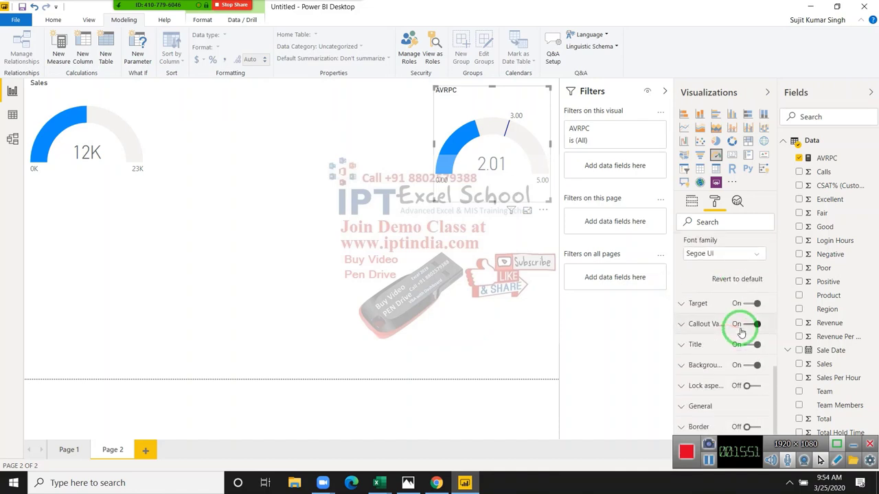
scroll(706, 309, down, 1)
click(706, 296)
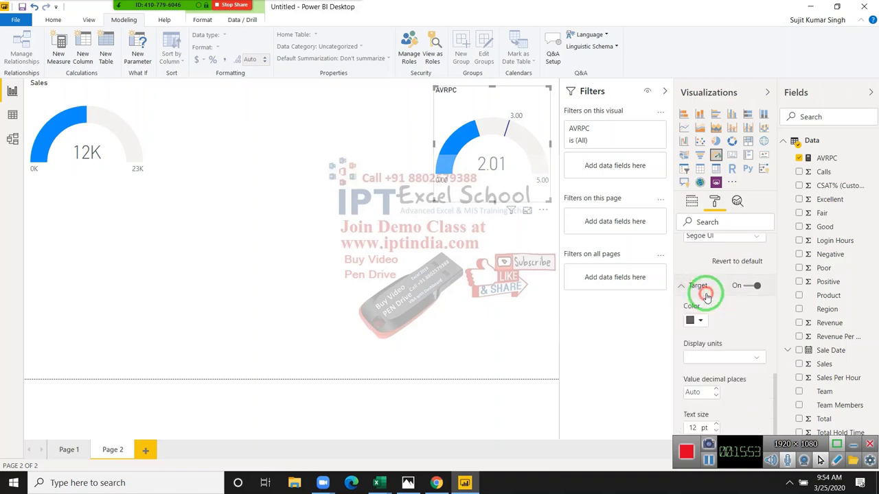
click(708, 296)
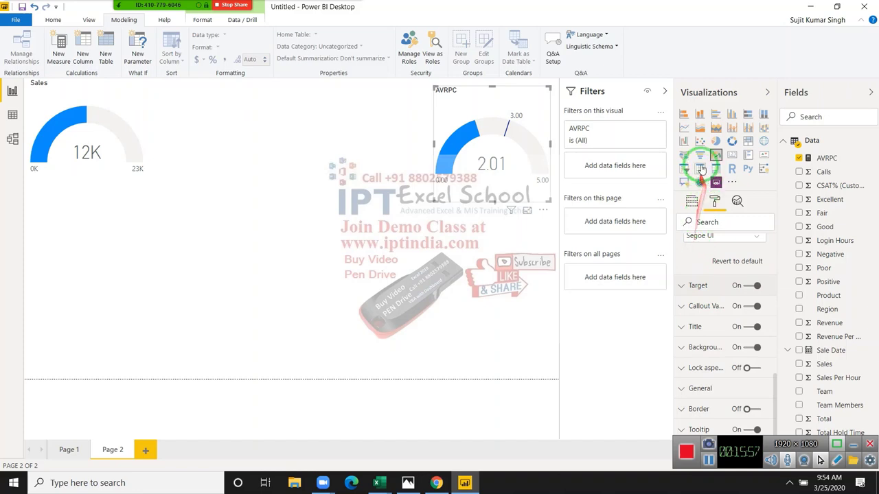
drag(701, 169, 232, 254)
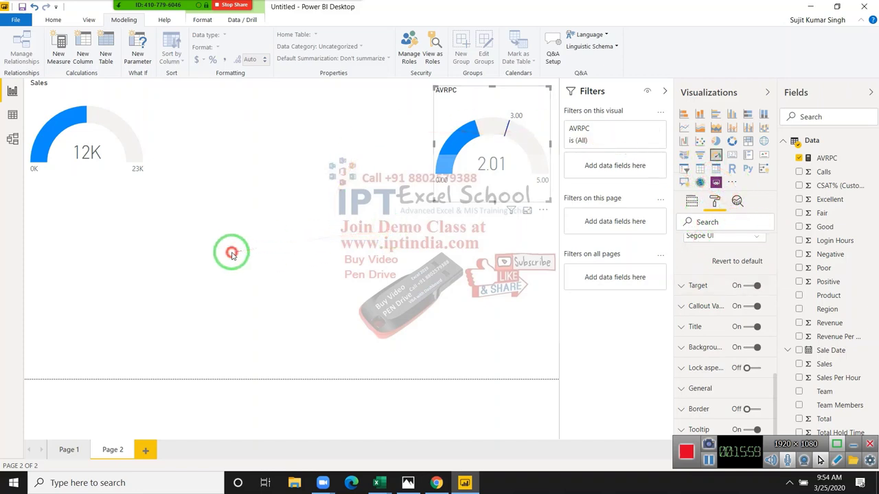
click(231, 254)
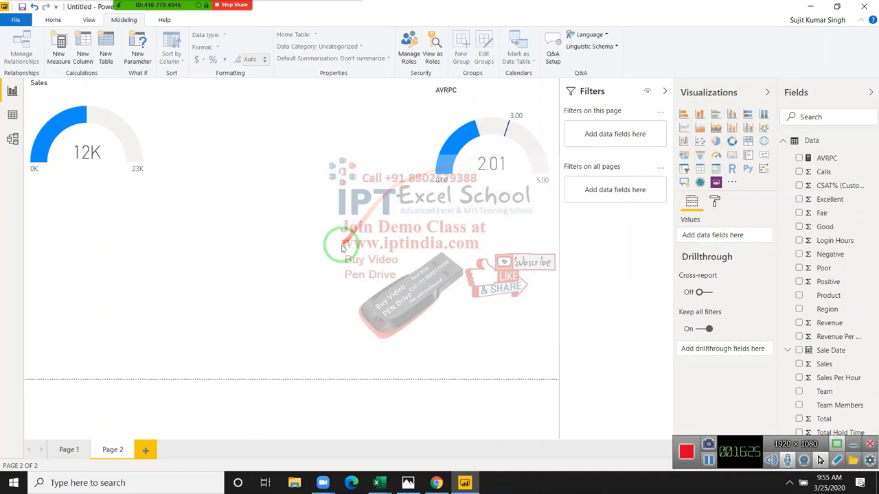
Step: Open Gmail in Chrome, start a new email and add the first recipients from autocomplete
click(833, 6)
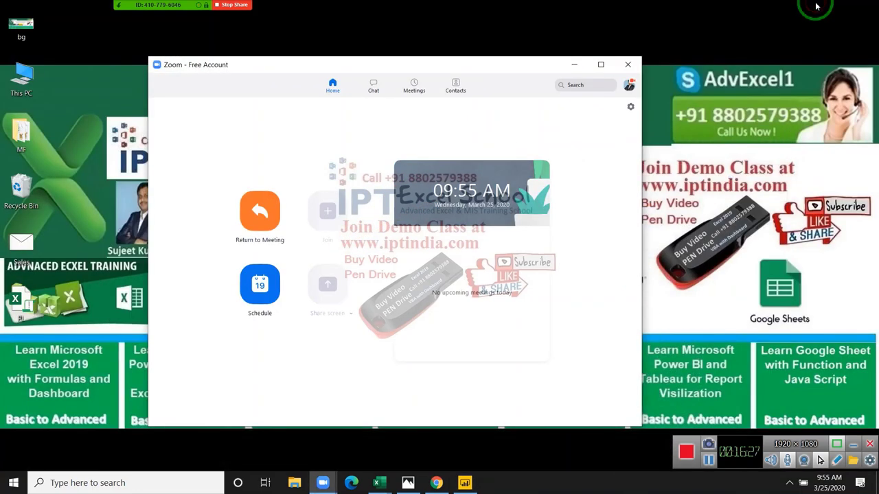
click(436, 483)
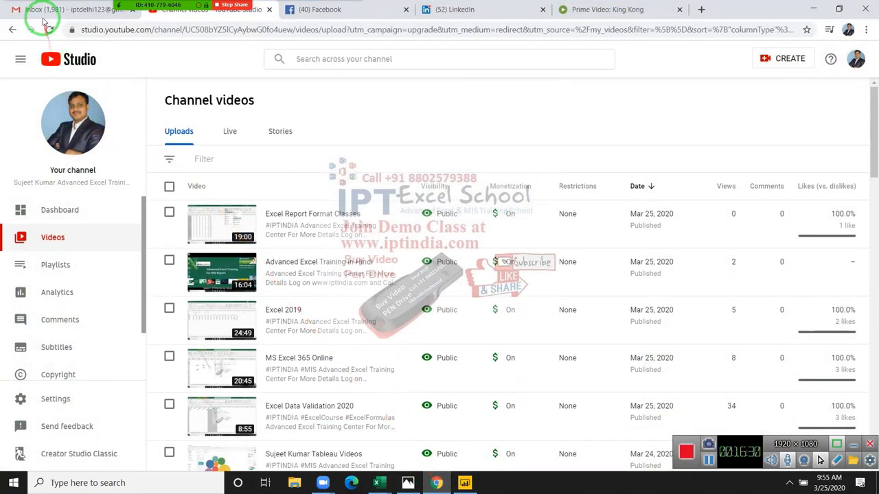
click(18, 9)
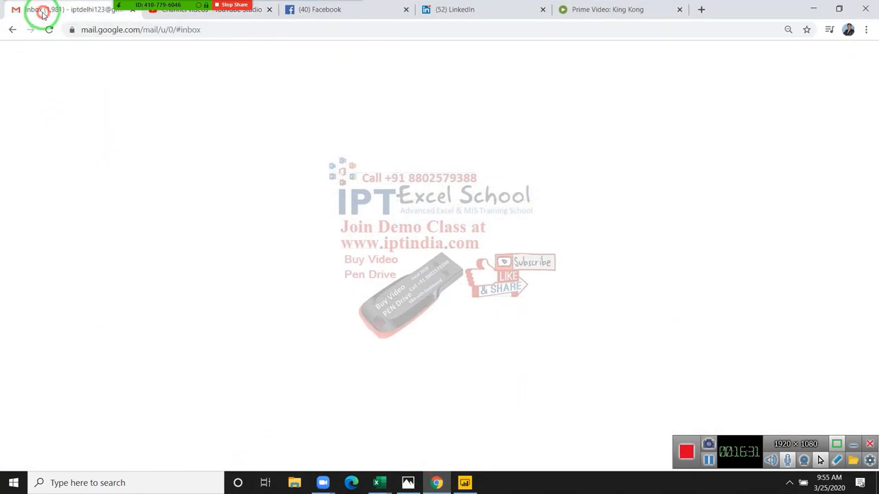
click(38, 99)
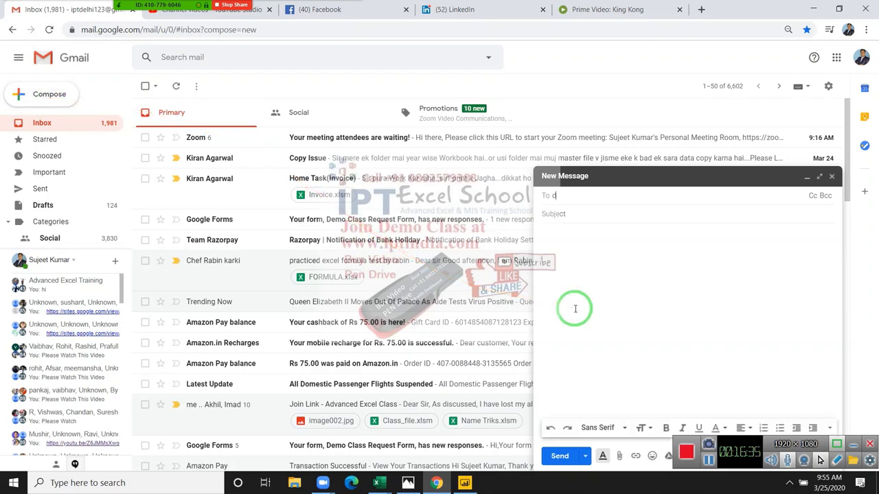
text(das)
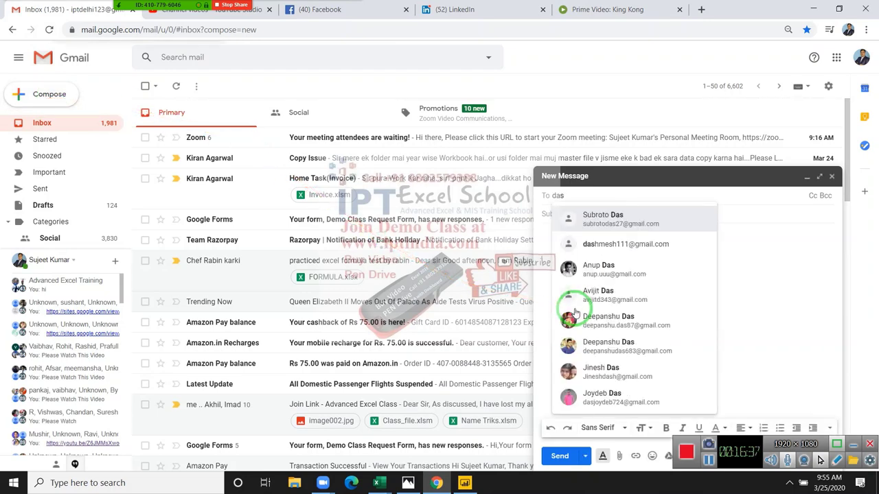
click(575, 313)
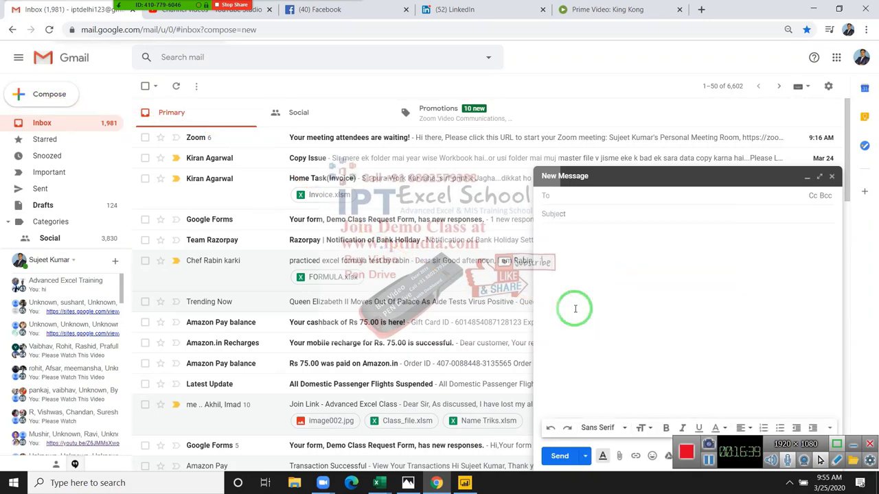
text(sand)
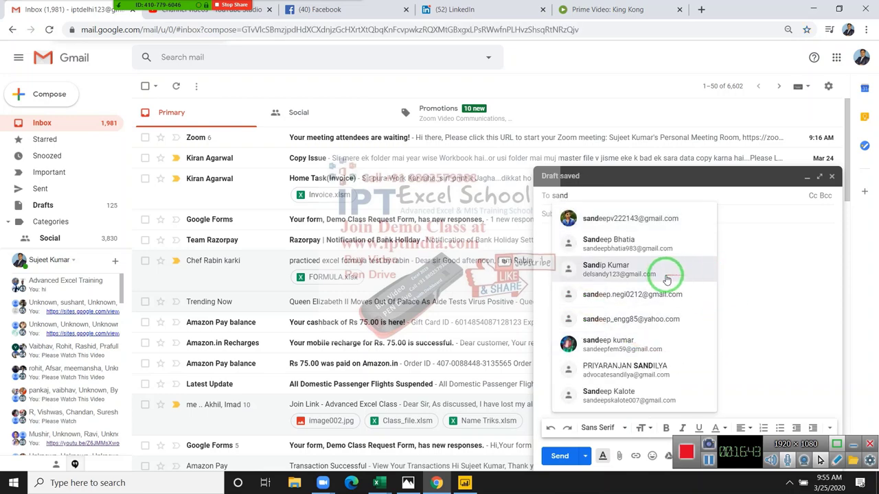
mouse_move(660, 279)
click(659, 274)
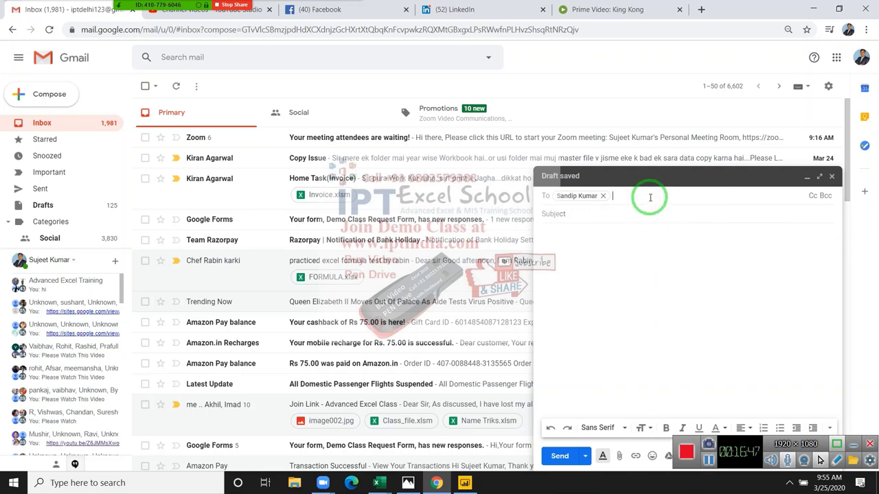
Step: Add the remaining recipients from autocomplete suggestions, giving four contacts in the To field
text(sagar)
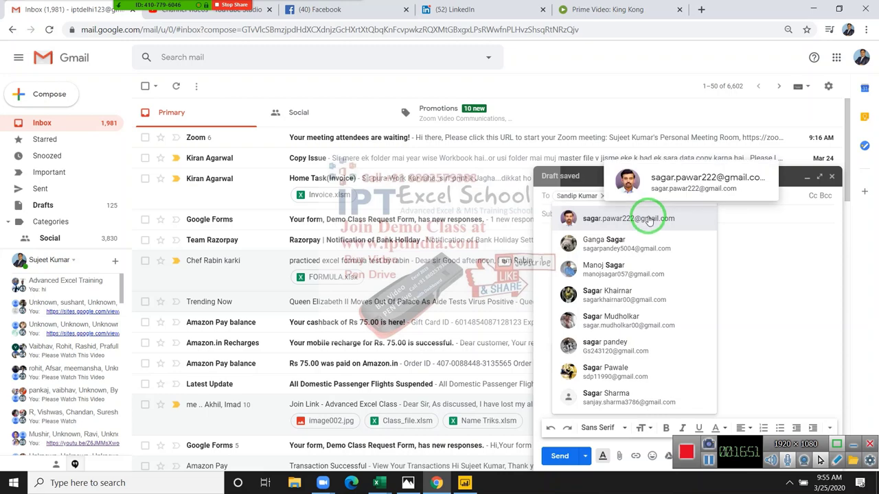
click(648, 219)
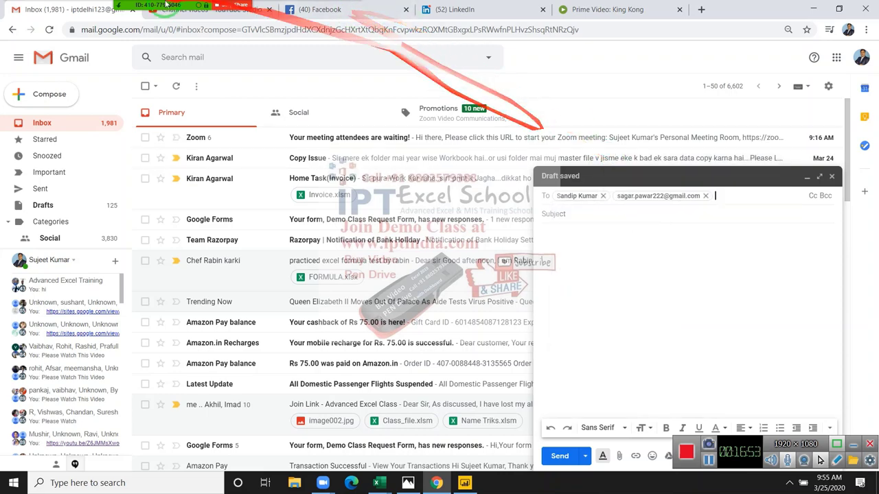
click(69, 10)
click(724, 205)
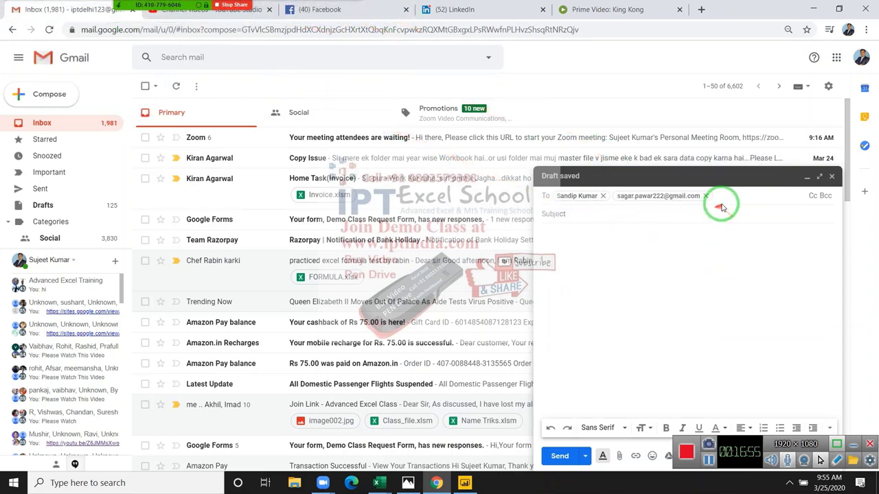
text(al)
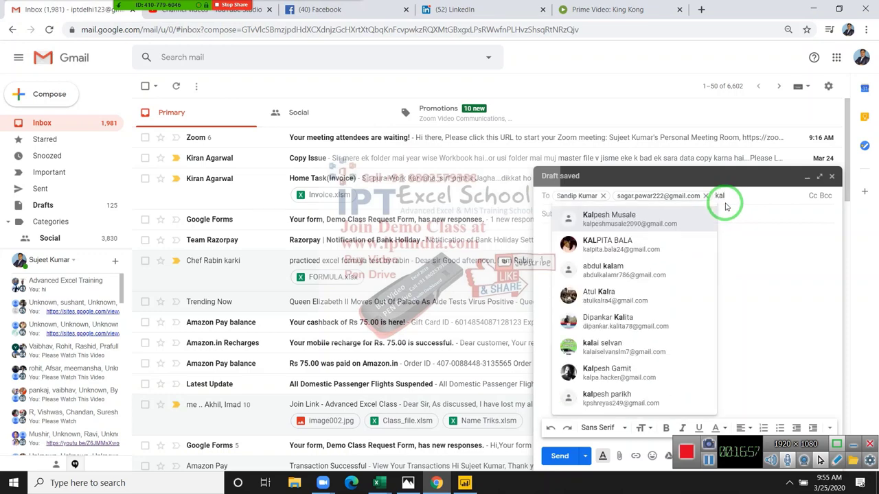
click(688, 217)
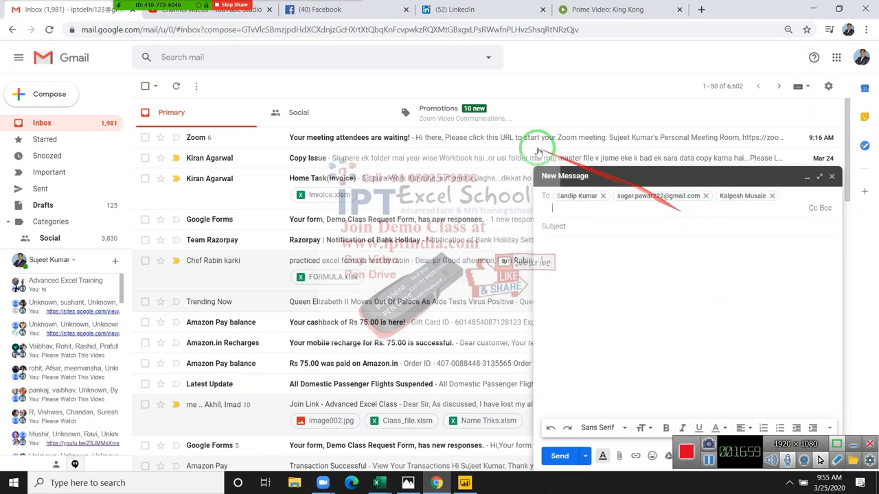
text(amit)
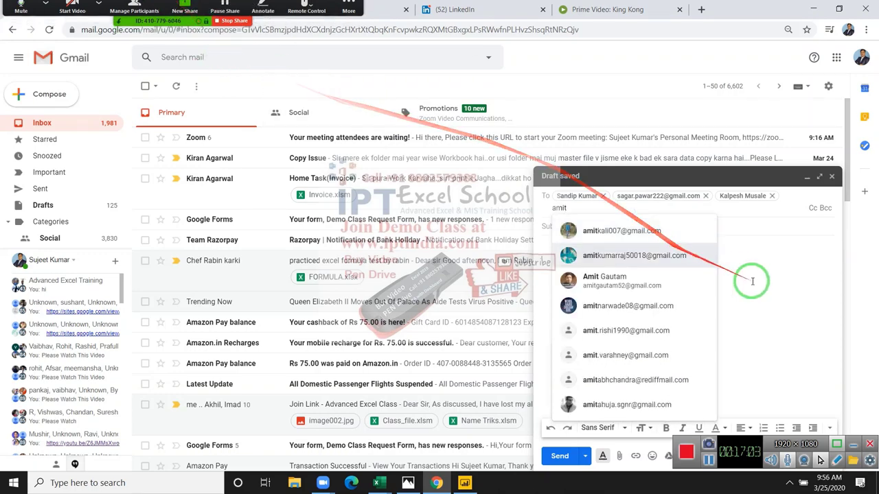
key(BackSpace)
key(BackSpace)
key(BackSpace)
key(BackSpace)
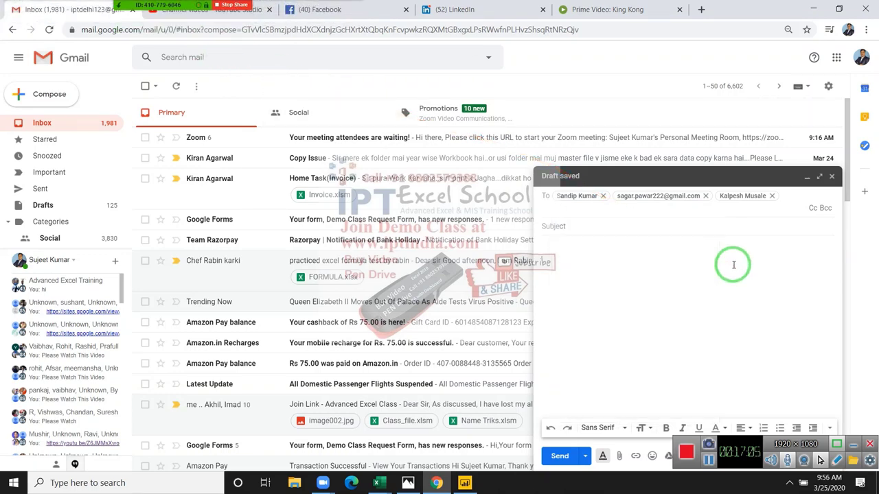
text(nk)
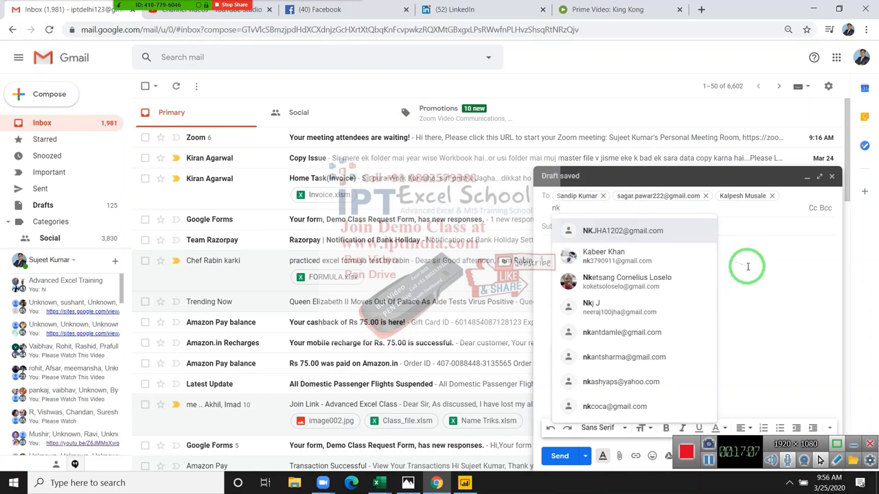
click(682, 229)
click(652, 227)
text(File)
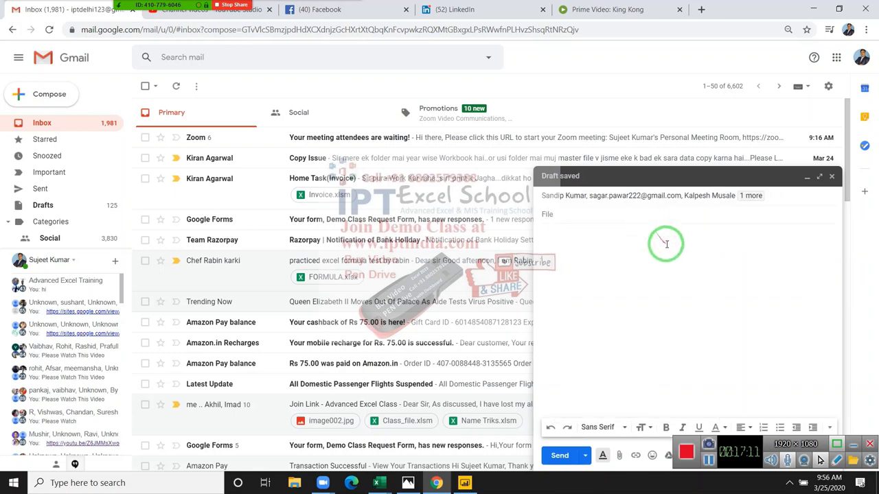
Step: Attach Data.xls from Desktop > MF > New folder and send the email
click(656, 256)
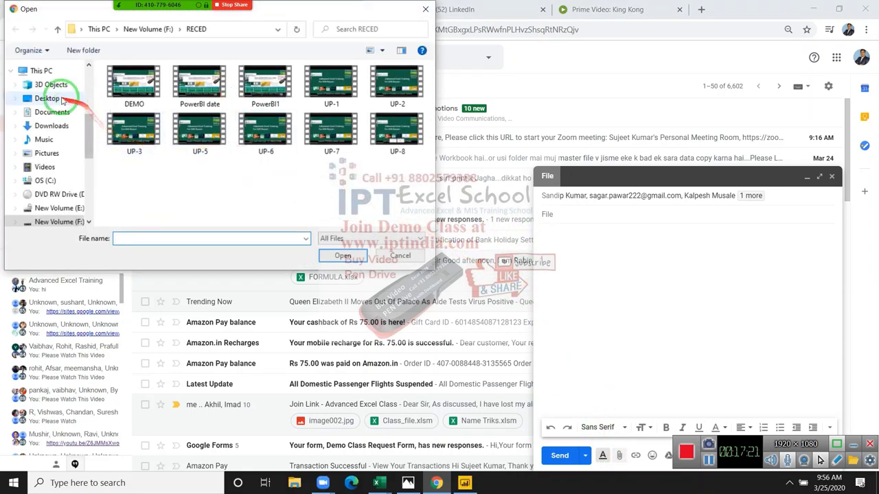
click(46, 99)
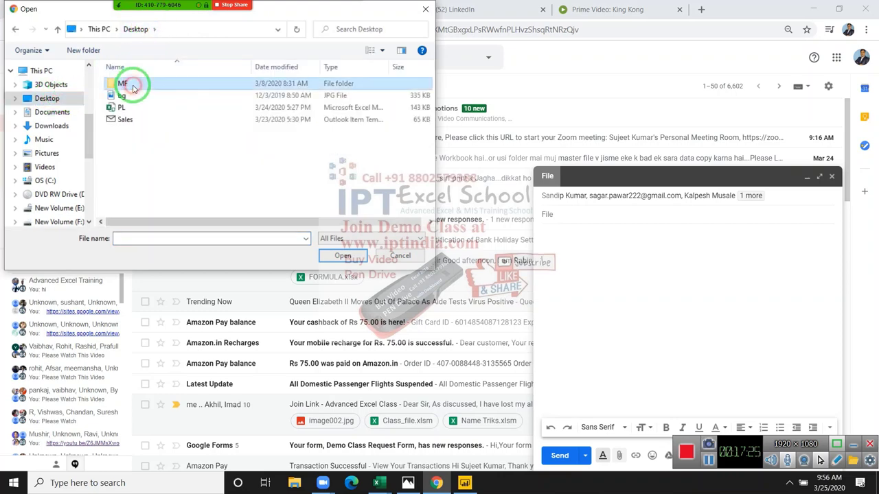
double_click(126, 84)
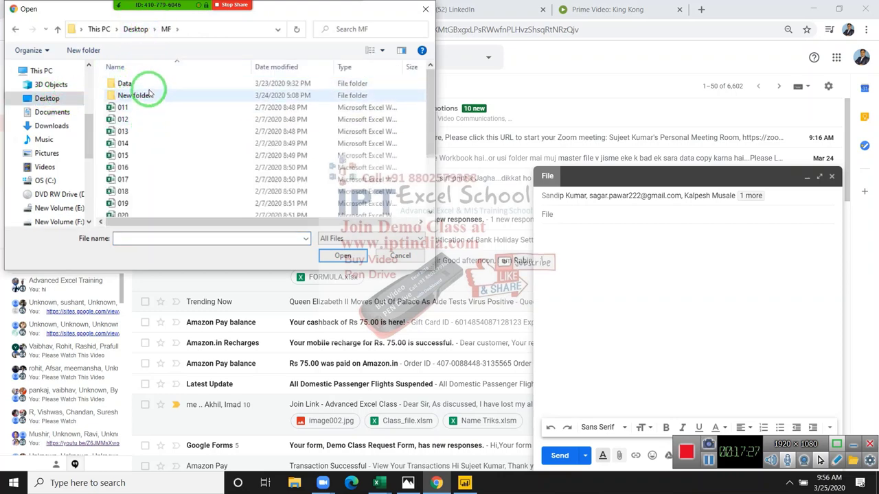
double_click(126, 84)
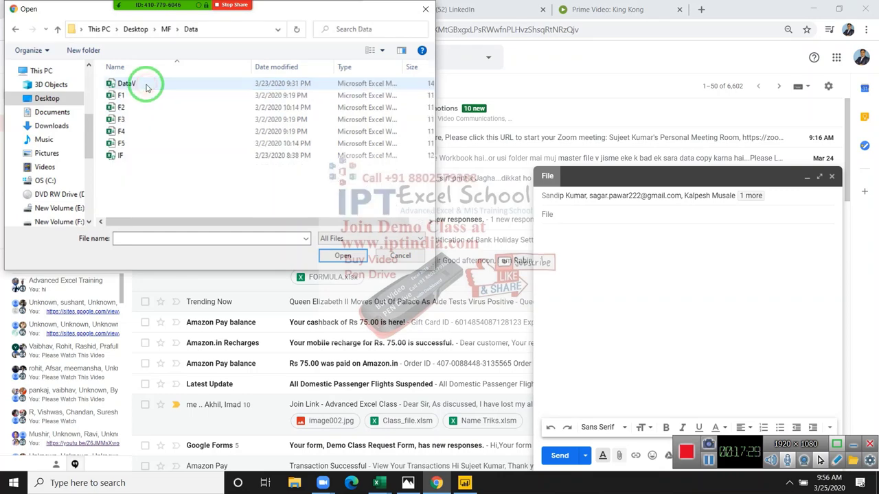
click(15, 29)
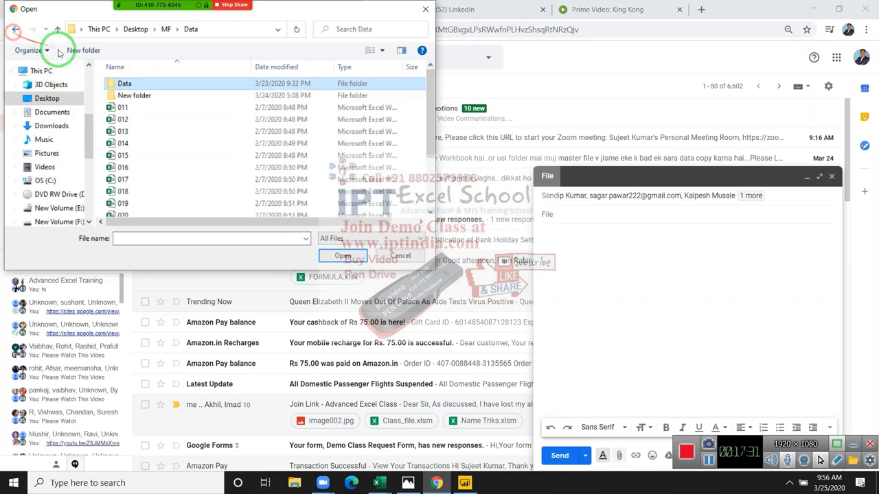
double_click(114, 95)
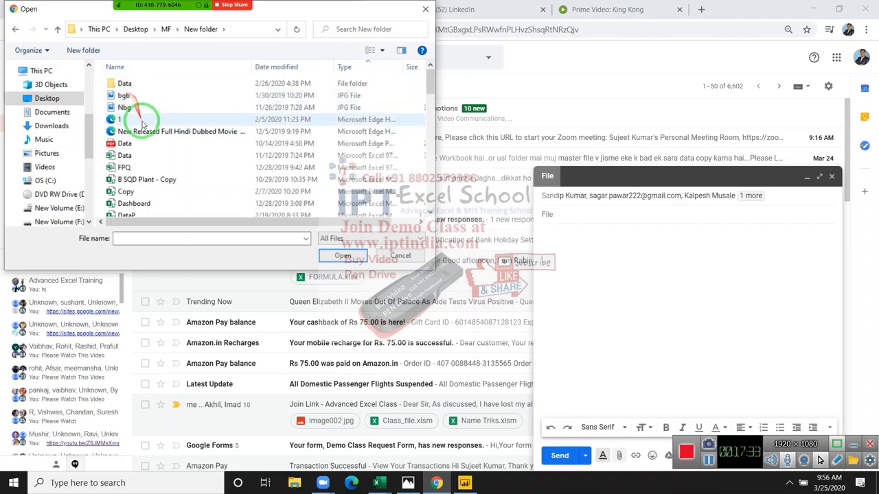
click(143, 161)
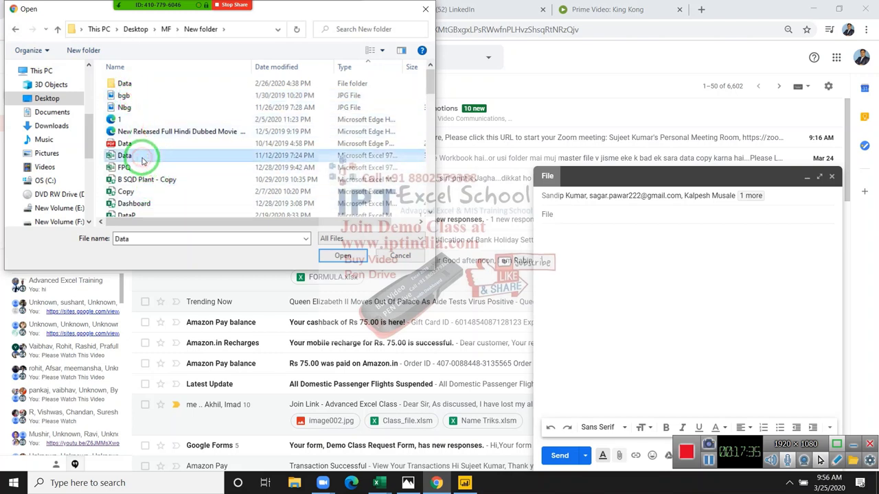
drag(186, 223, 248, 223)
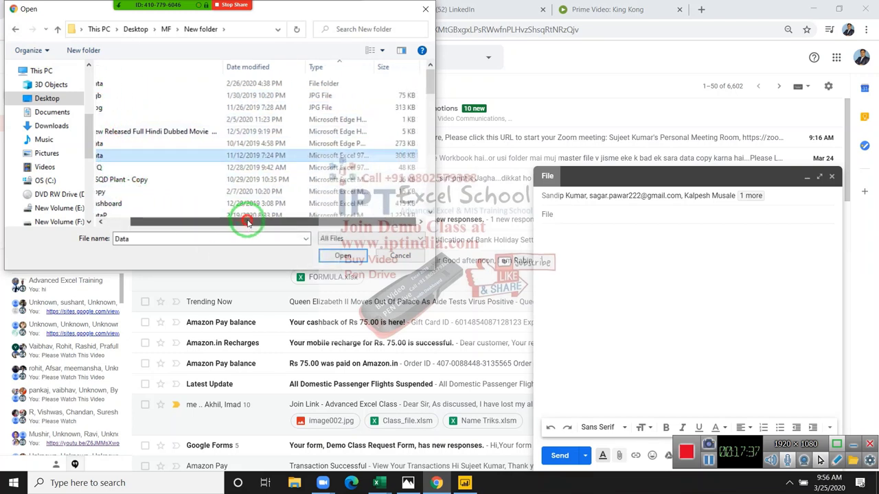
click(337, 255)
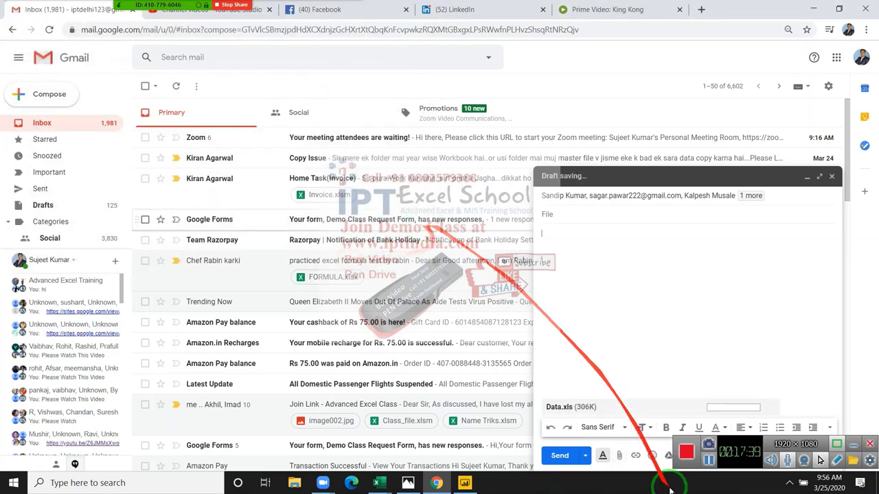
click(559, 455)
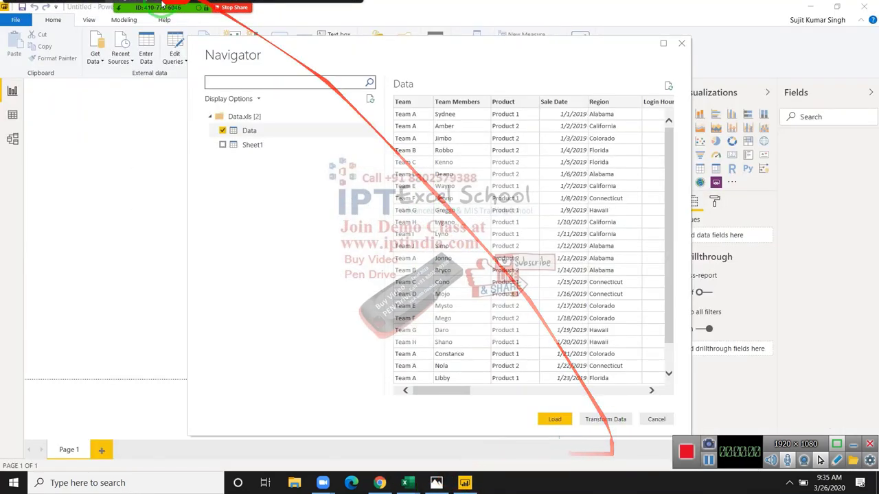
Step: Load the ticked Data sheet from Data.xls into the report via the Navigator
click(349, 8)
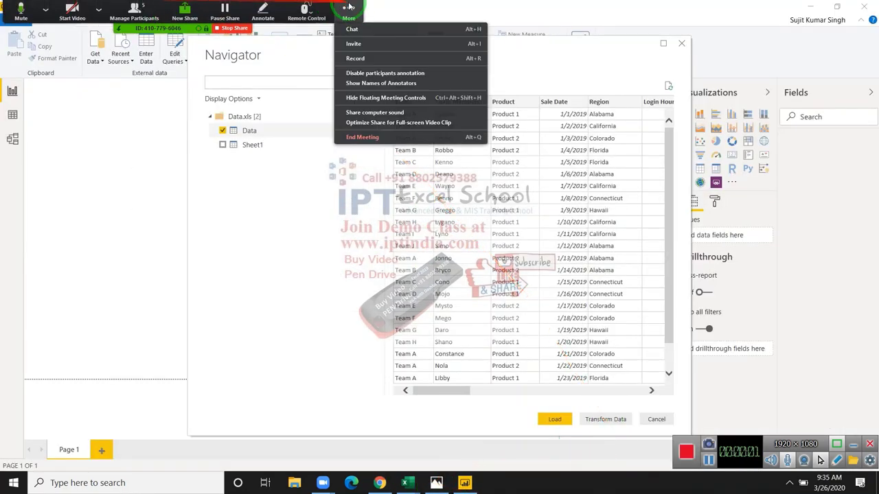
click(369, 61)
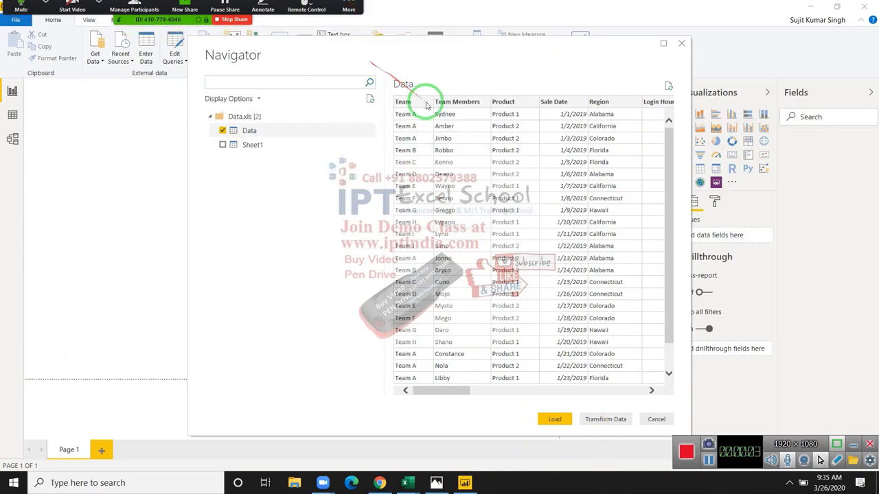
click(555, 421)
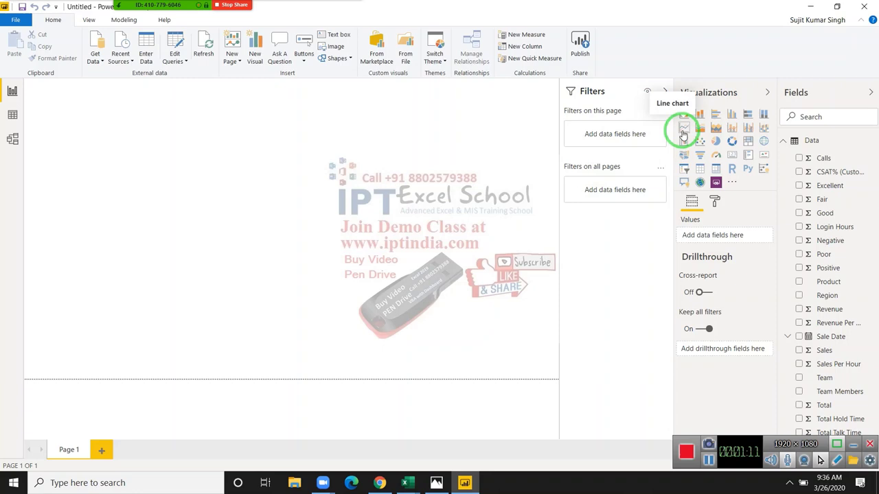
Step: Place a line chart on Page 1, enlarge it, and put Sale Date on its axis
drag(683, 138, 348, 241)
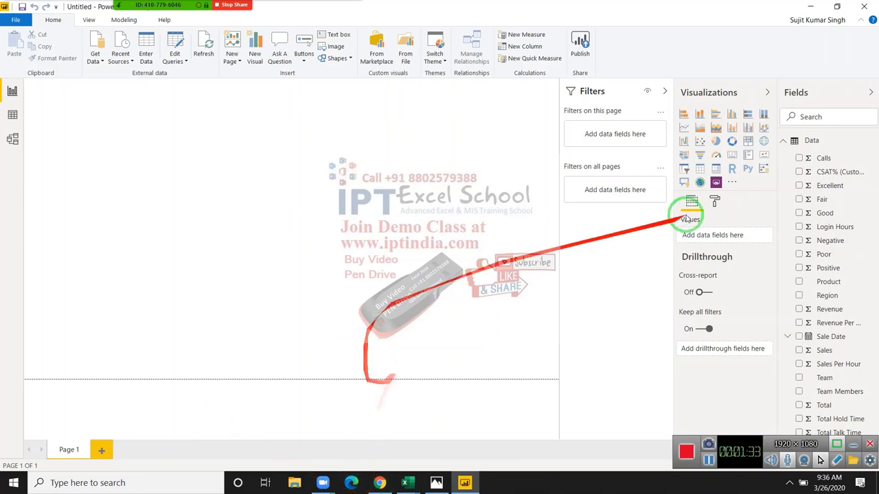
click(684, 131)
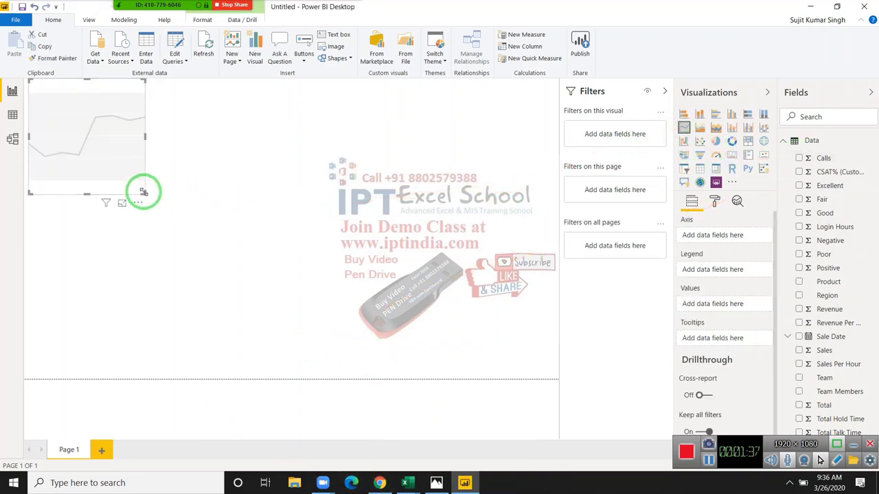
drag(151, 196, 331, 296)
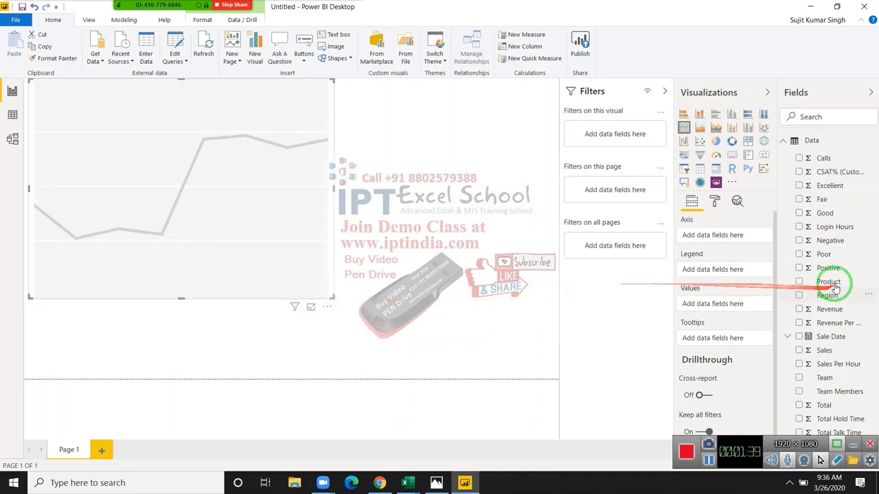
click(799, 337)
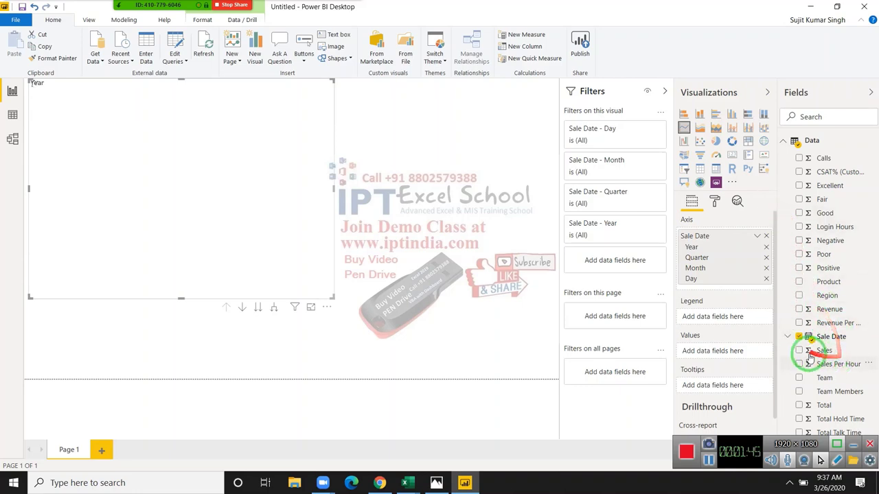
Step: Add Sales to the line chart and drill down from Year through Quarter and Month to Day
click(800, 350)
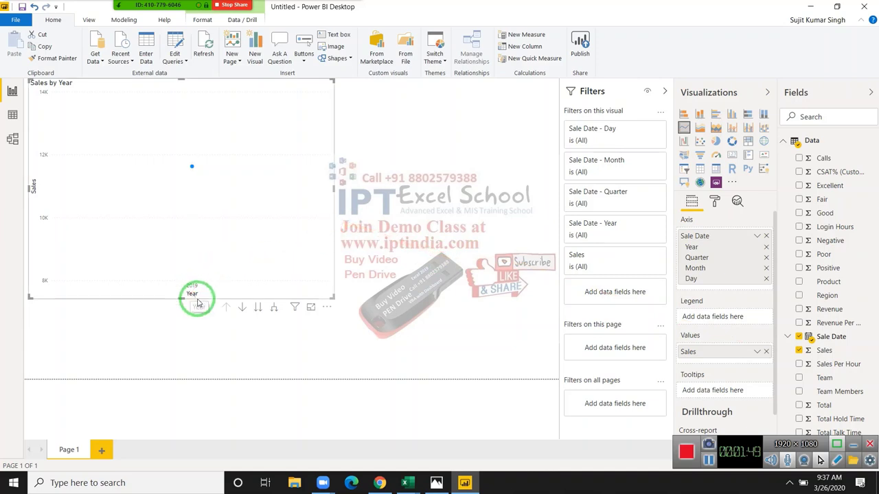
click(241, 308)
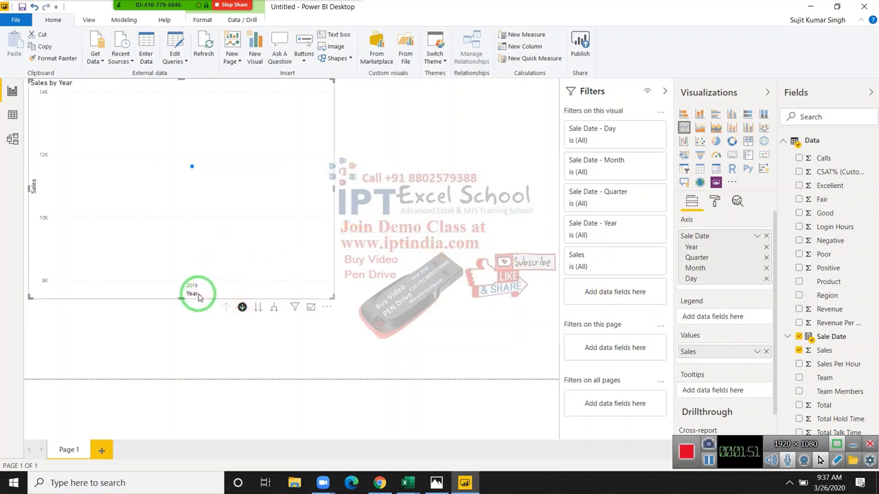
click(194, 292)
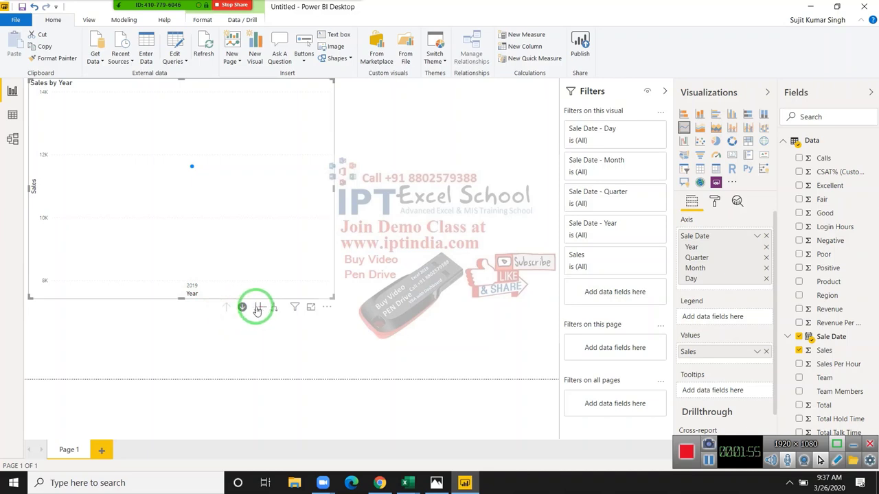
click(257, 310)
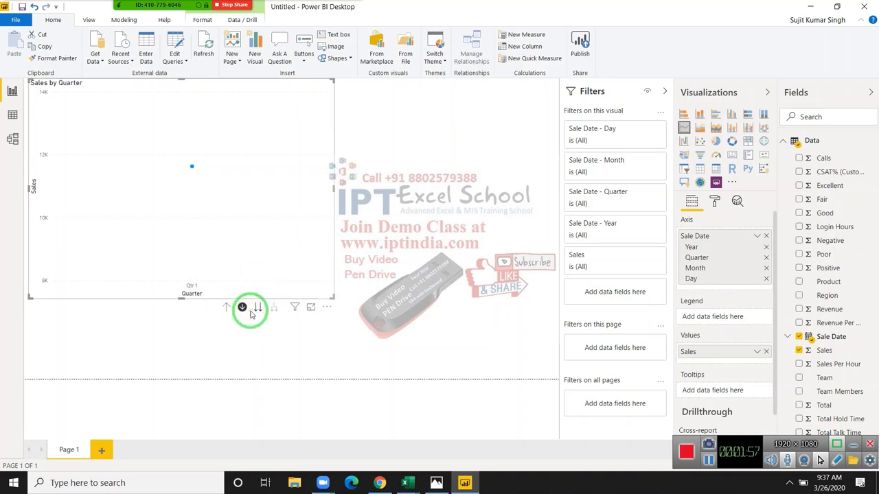
click(258, 312)
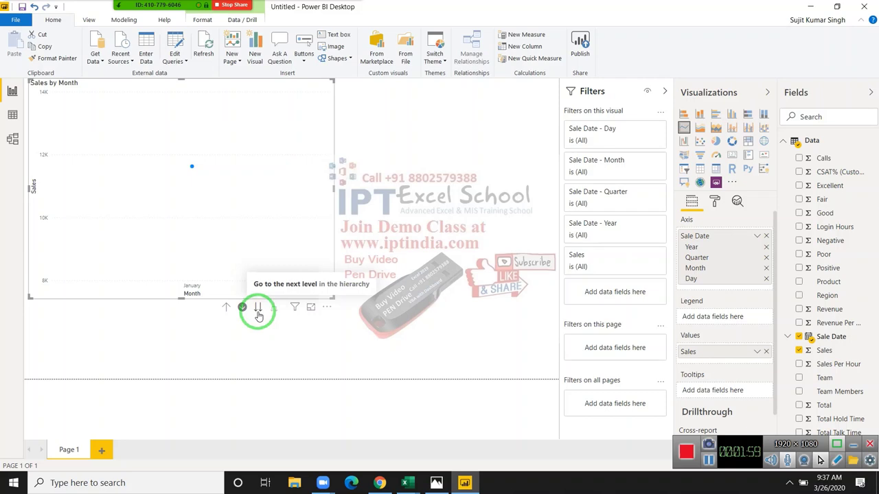
click(255, 309)
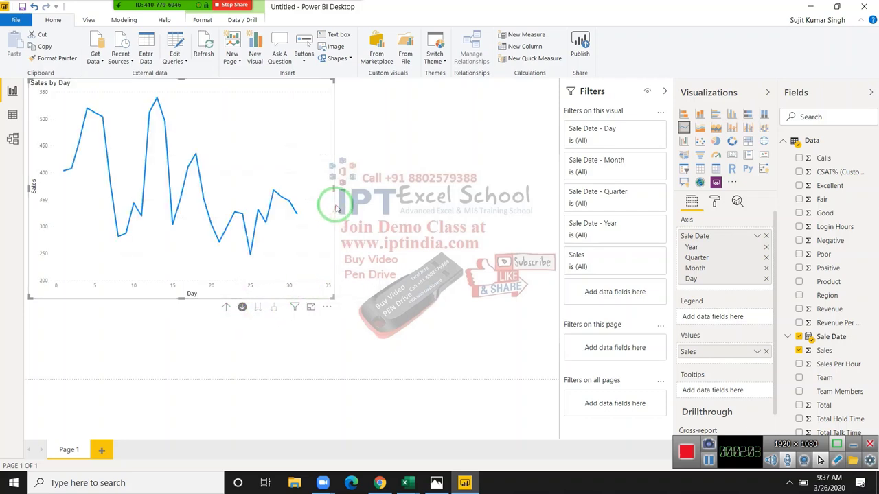
Step: Widen the Sales by Day chart, remove Year, Quarter and Month from its axis, then delete it
mouse_move(335, 206)
mouse_down()
mouse_move(395, 192)
mouse_move(541, 193)
mouse_up()
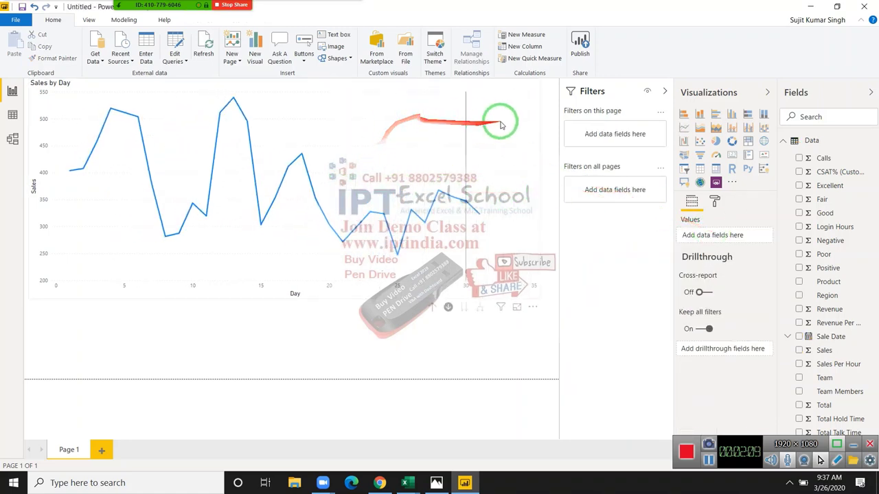
click(539, 114)
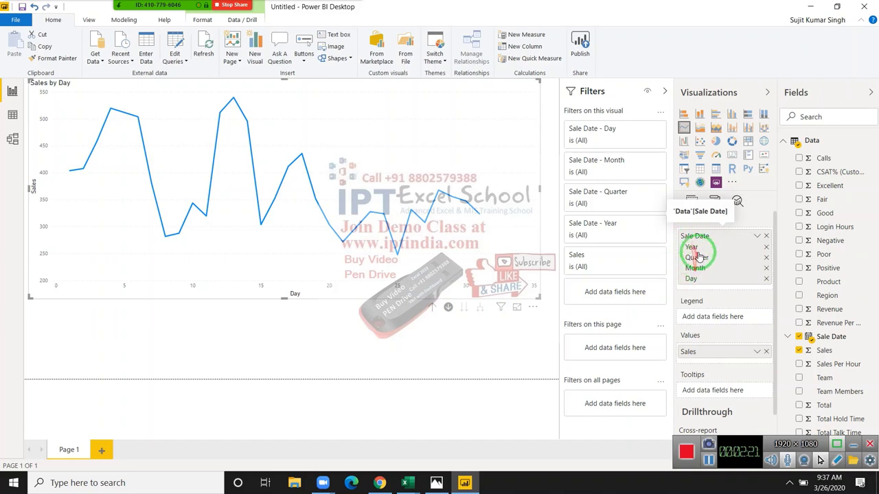
click(766, 247)
click(766, 247)
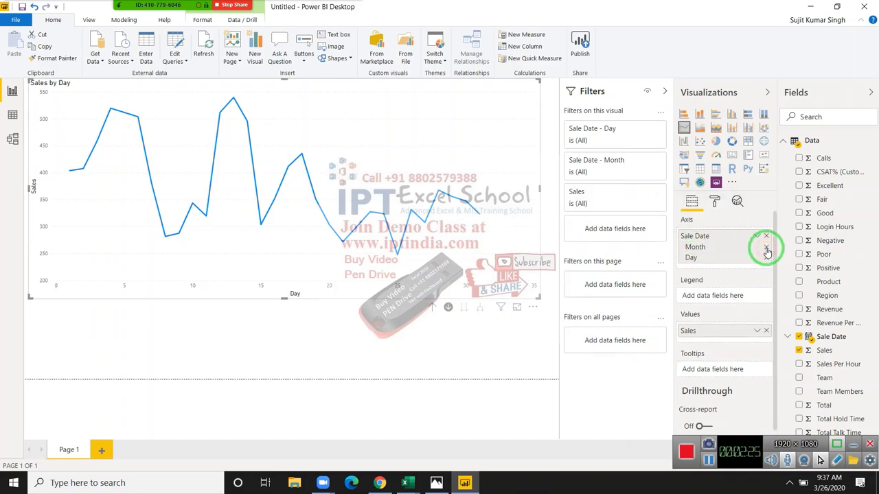
click(766, 250)
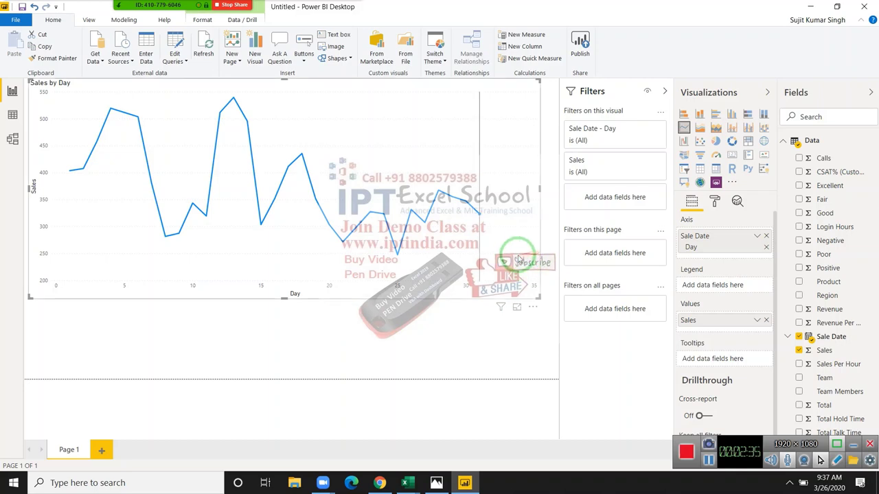
click(514, 110)
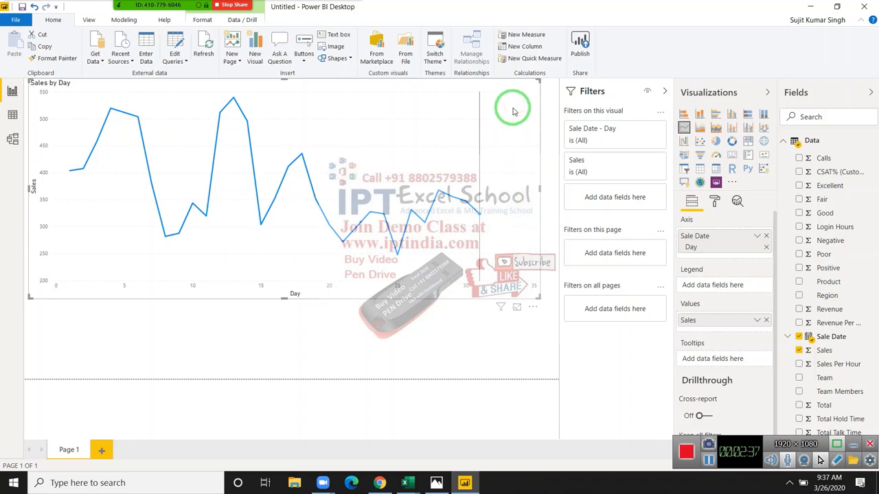
key(Delete)
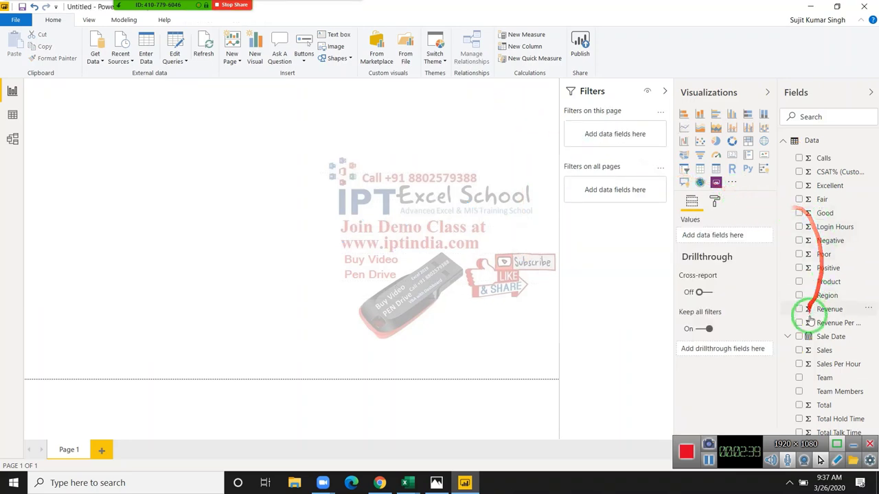
Step: Add a new line chart with Sale Date and Sales and enlarge it
click(683, 127)
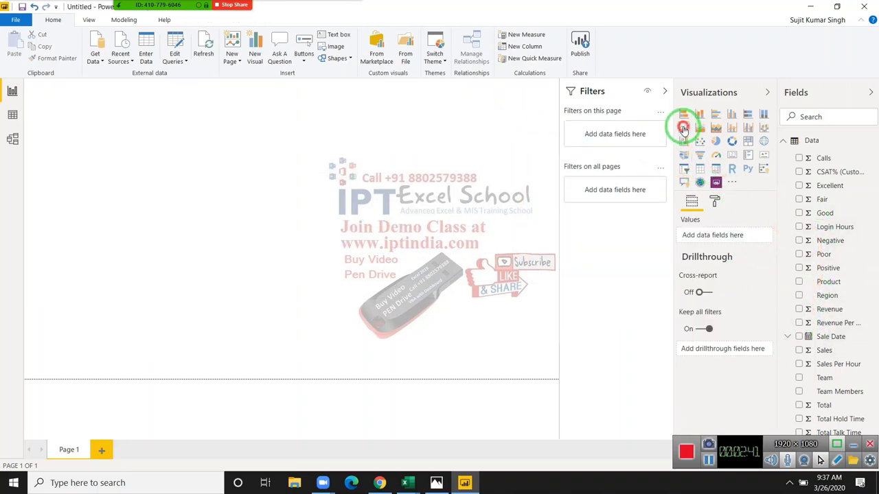
click(798, 337)
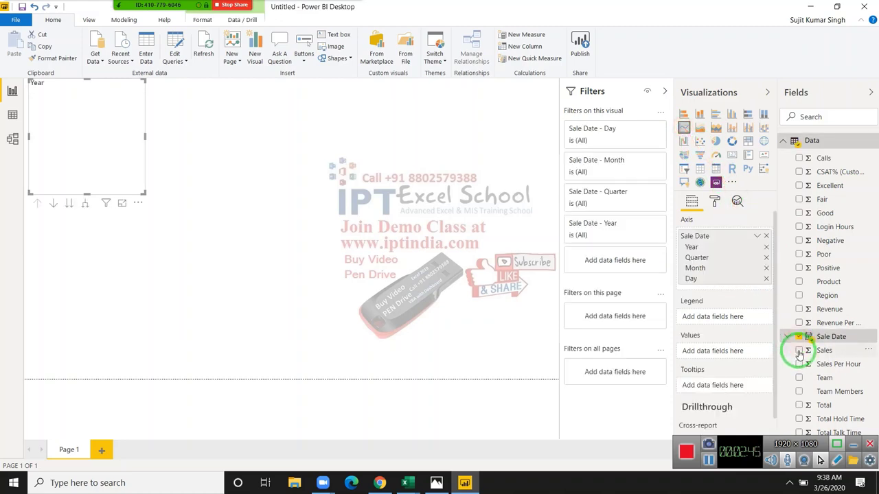
click(799, 351)
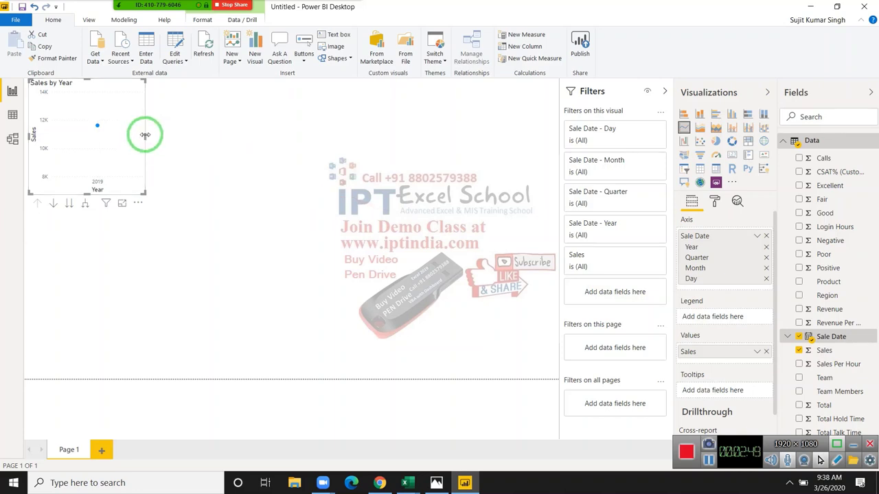
drag(147, 137, 444, 136)
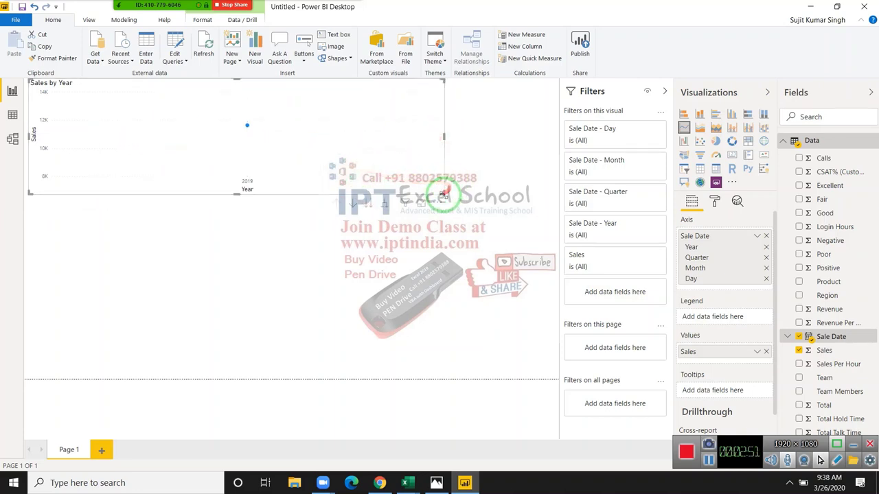
drag(444, 194, 508, 310)
click(404, 318)
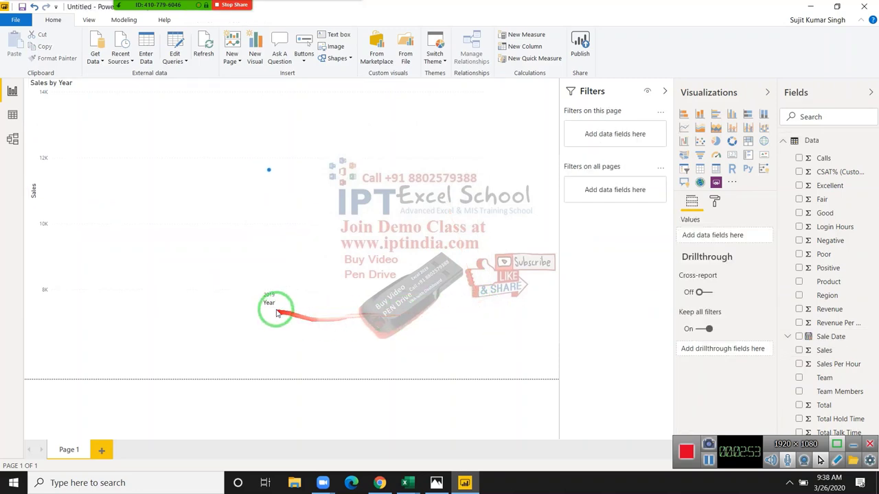
click(393, 297)
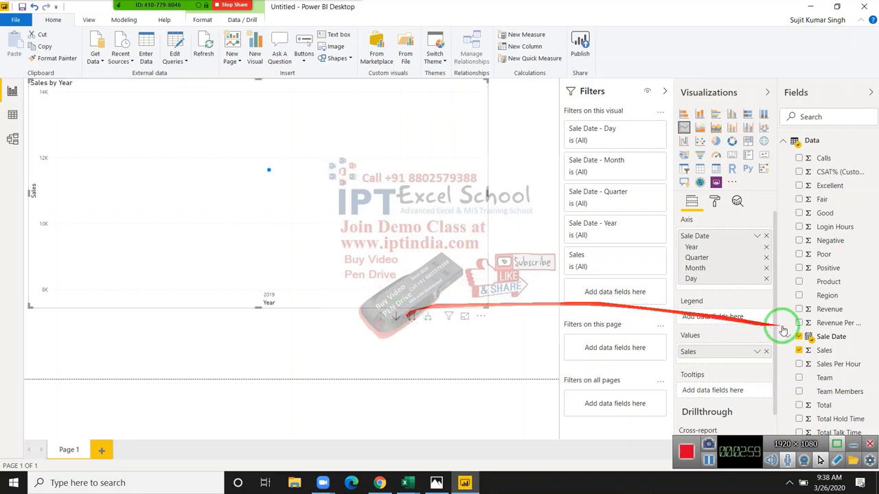
Step: Remove Year, Quarter and Month from the chart's date axis, leaving Day
click(766, 247)
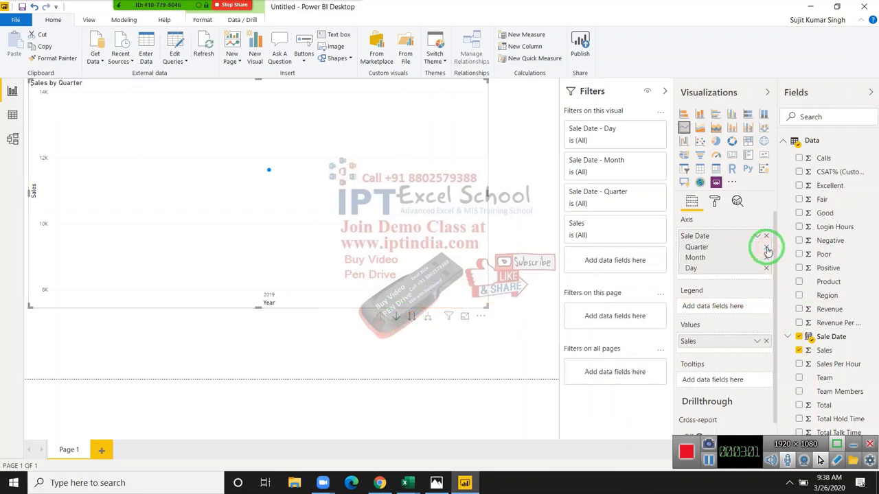
click(766, 247)
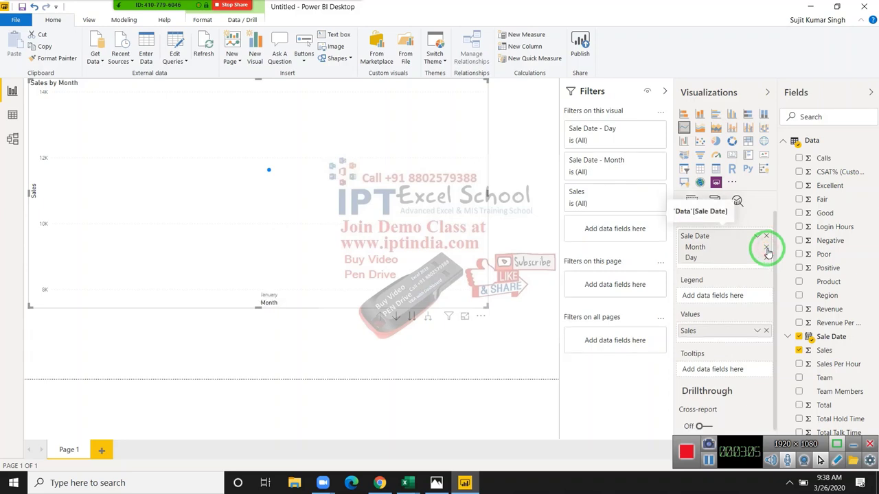
click(766, 249)
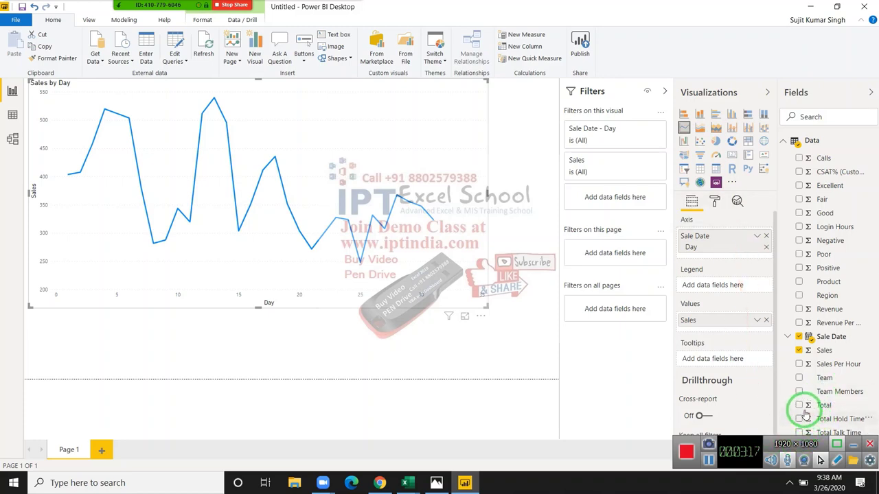
Step: Add Total as a second value line and Region to the chart's axis beside Day
mouse_move(814, 407)
mouse_down()
mouse_move(773, 324)
mouse_move(839, 417)
mouse_move(801, 405)
mouse_up()
click(799, 406)
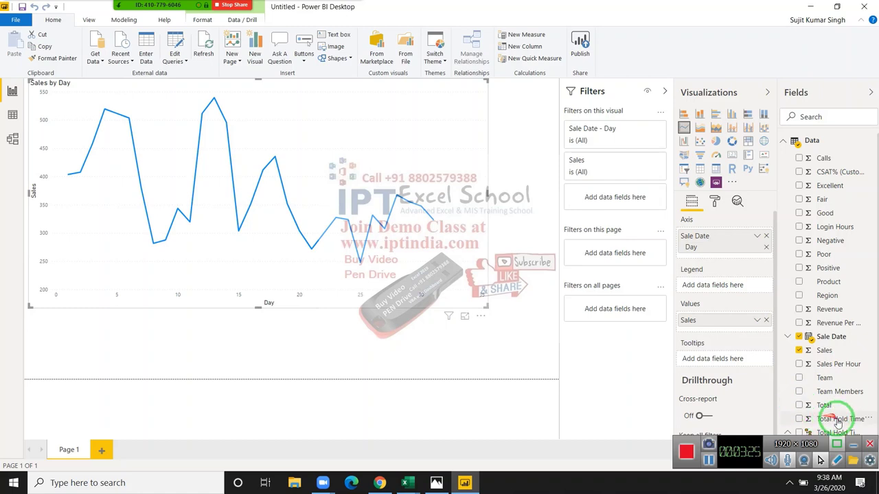
click(798, 406)
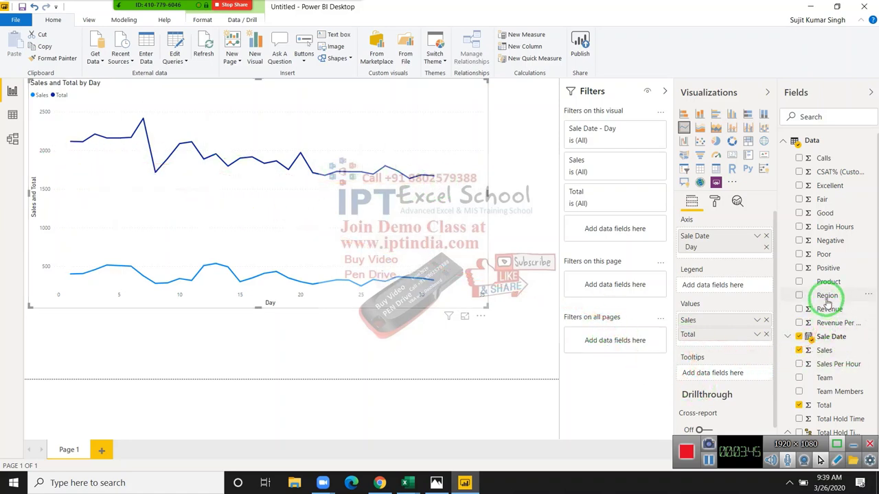
drag(827, 302, 732, 292)
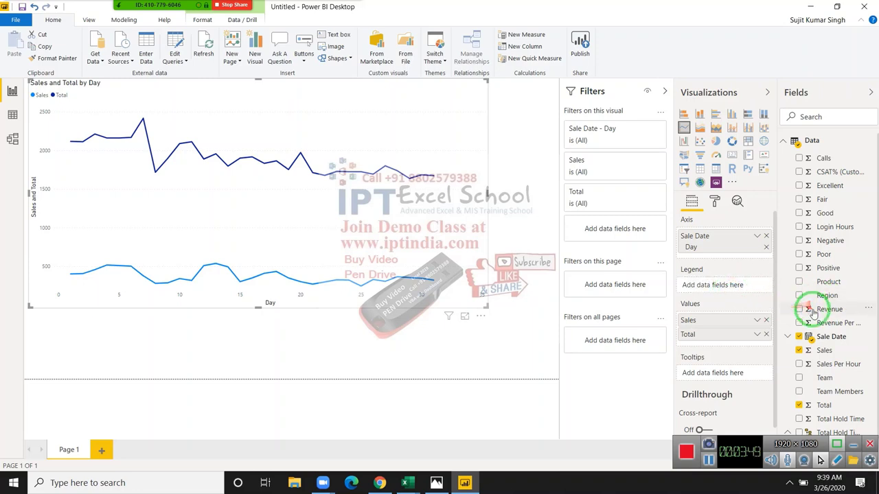
drag(812, 313, 715, 287)
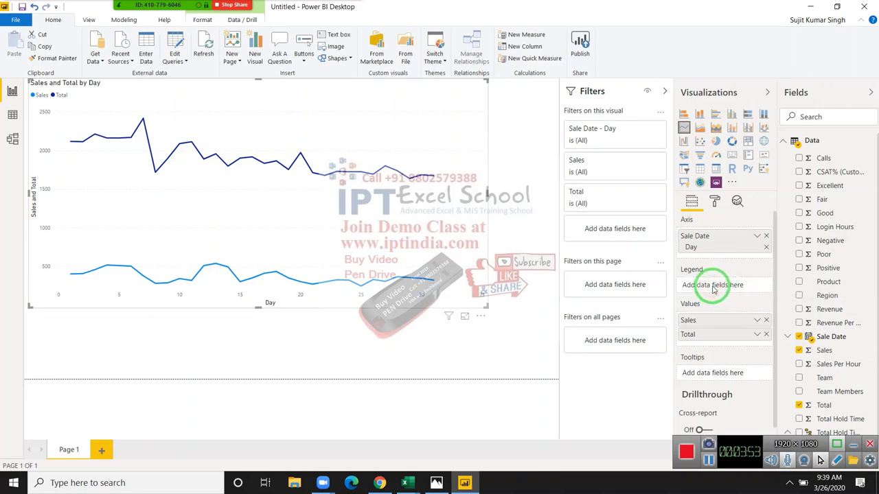
click(799, 297)
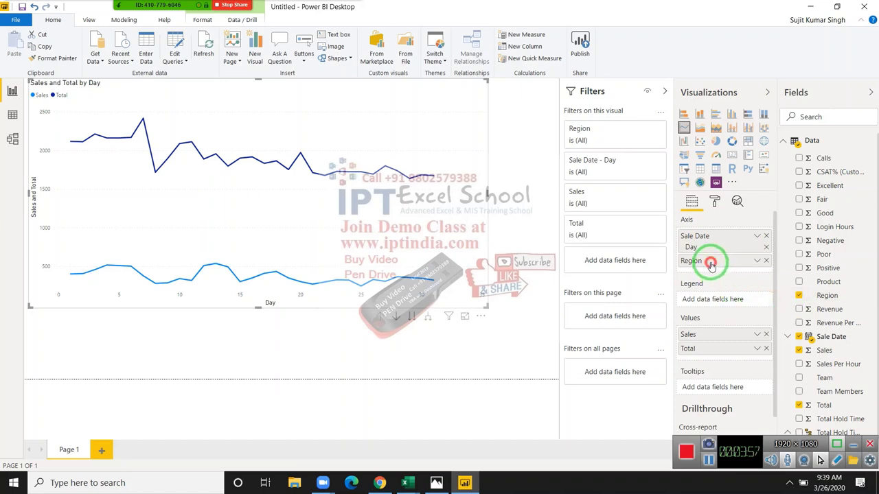
Step: Remove Region from the chart's axis after trying to move it into the legend
drag(711, 265, 714, 304)
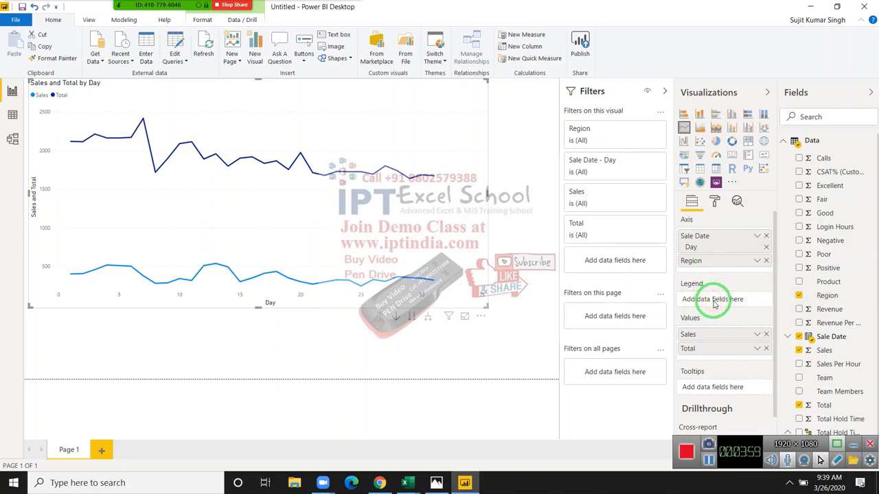
drag(712, 261, 714, 300)
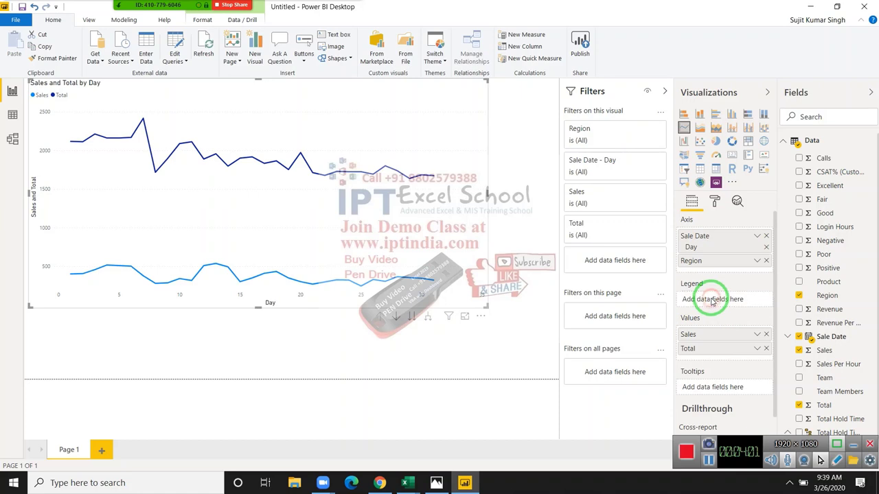
click(767, 263)
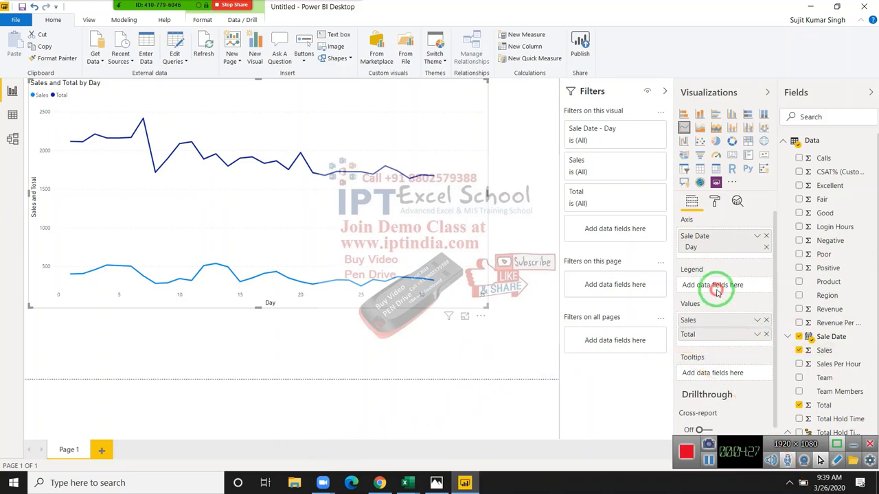
Step: Try dropping a field into the legend, then open and close the Sales value options
drag(827, 295, 726, 291)
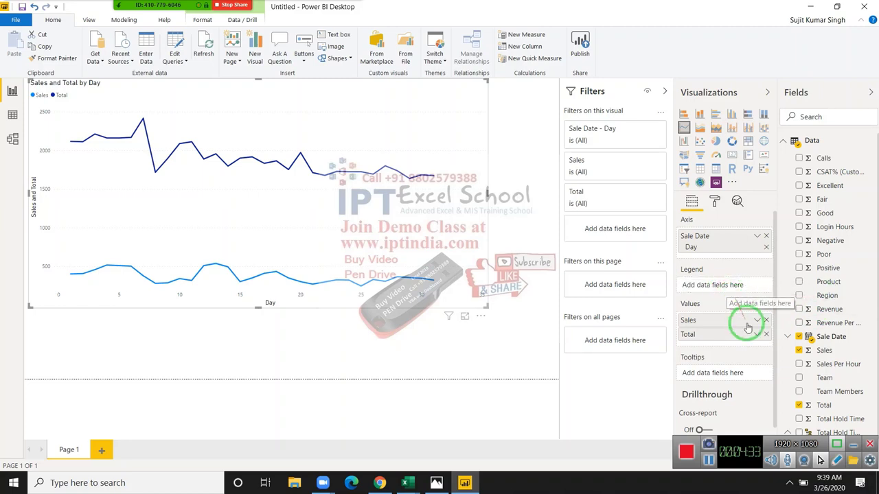
scroll(747, 335, down, 1)
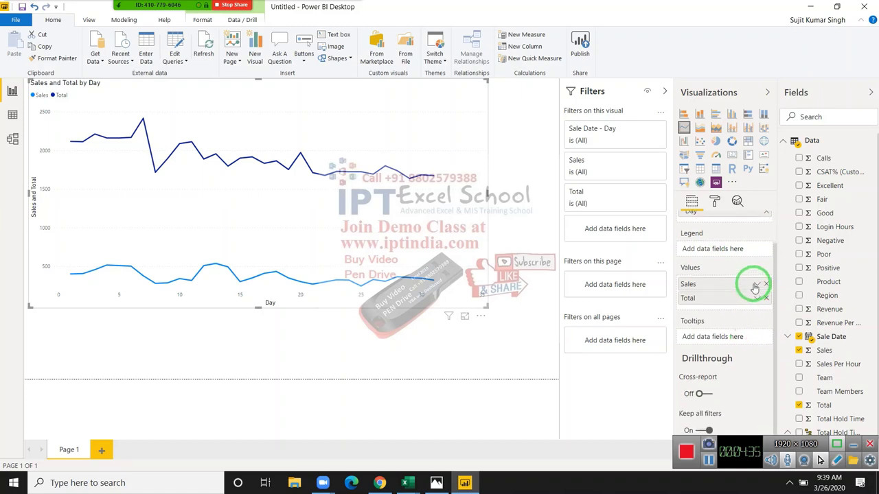
click(755, 286)
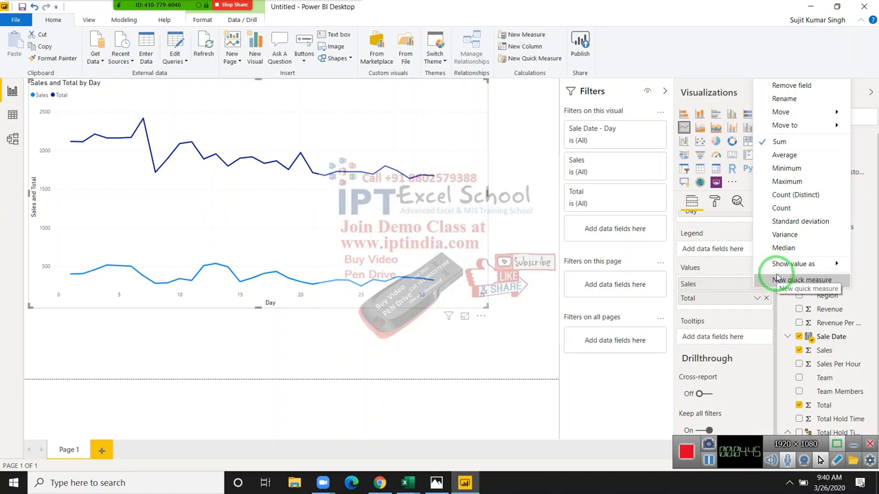
click(766, 327)
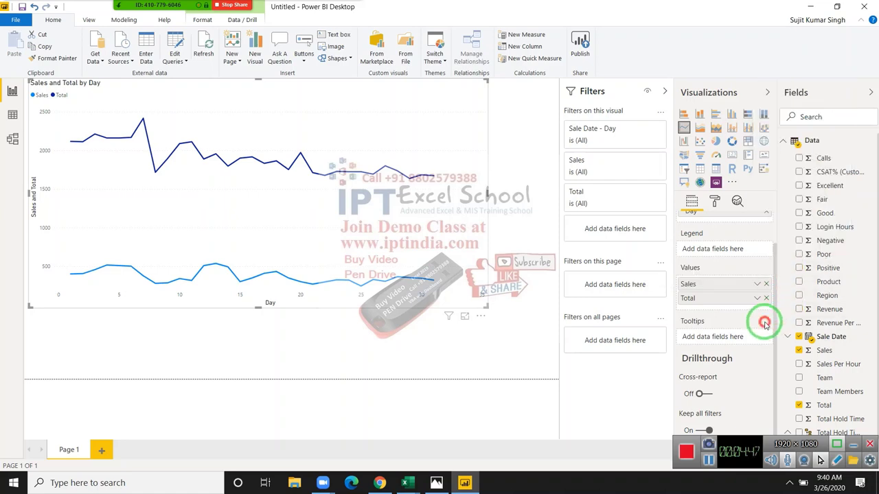
scroll(771, 336, up, 1)
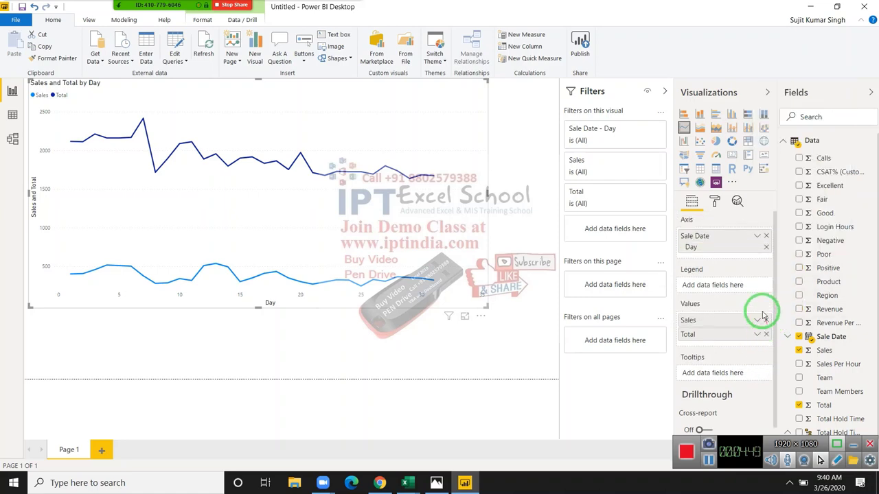
Step: Show the chart's Format settings and expand the General section
click(713, 202)
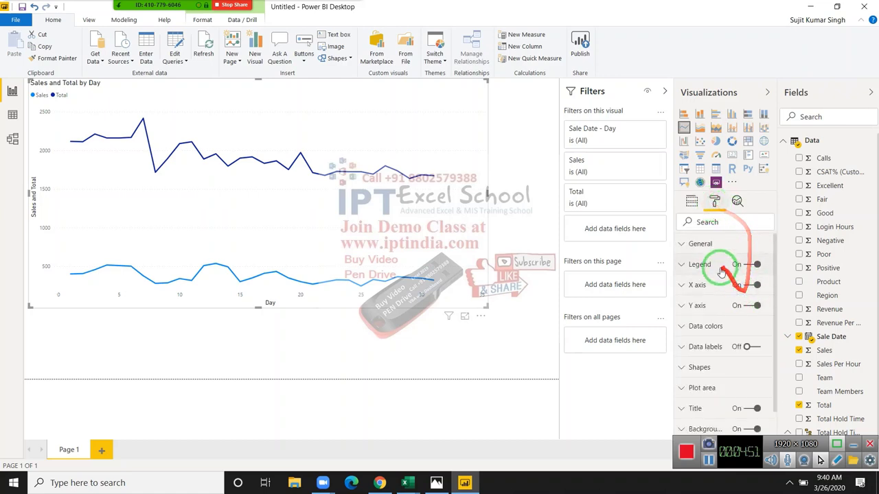
click(707, 250)
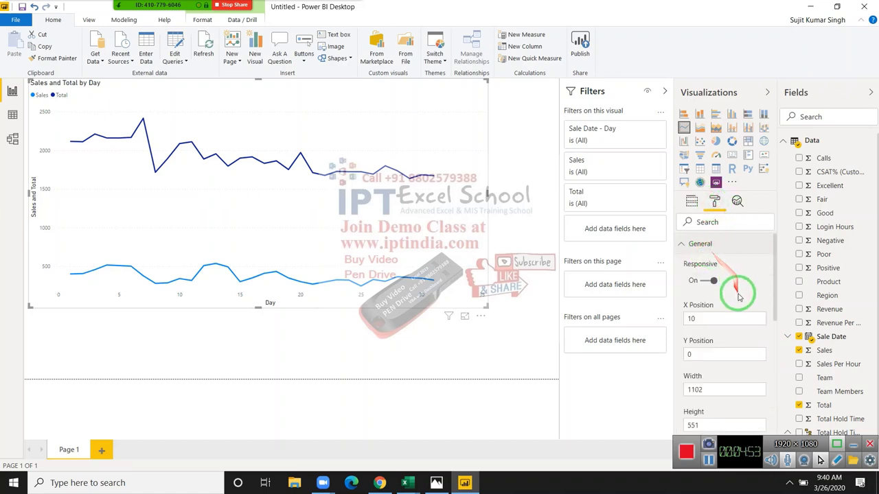
scroll(742, 302, down, 5)
scroll(743, 312, up, 1)
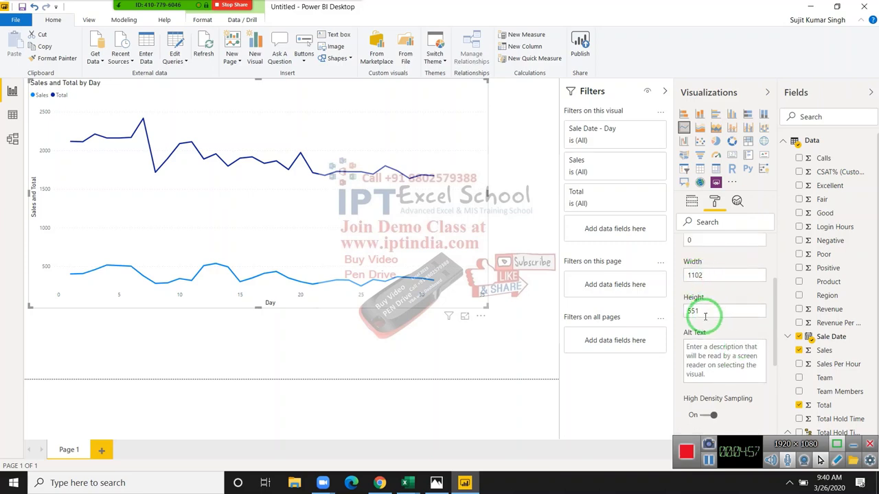
scroll(710, 312, down, 1)
scroll(707, 321, down, 4)
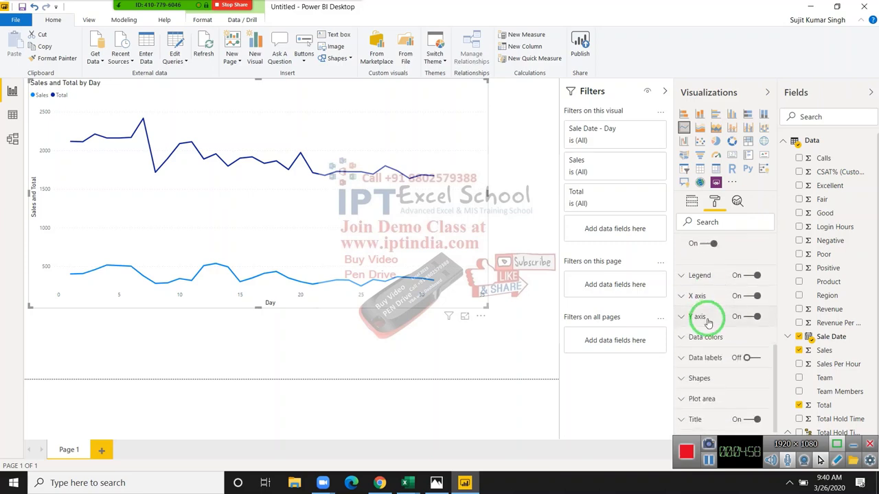
Step: Expand Legend, keep its position at Top, then collapse it
click(701, 282)
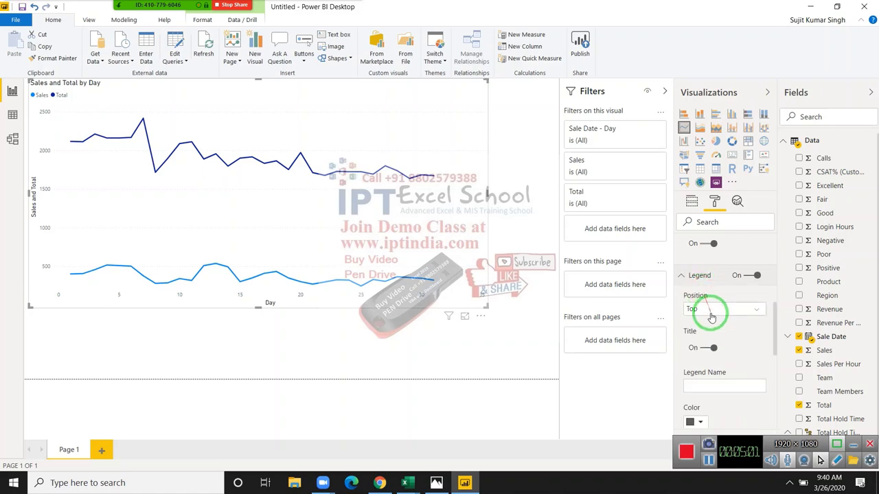
click(710, 309)
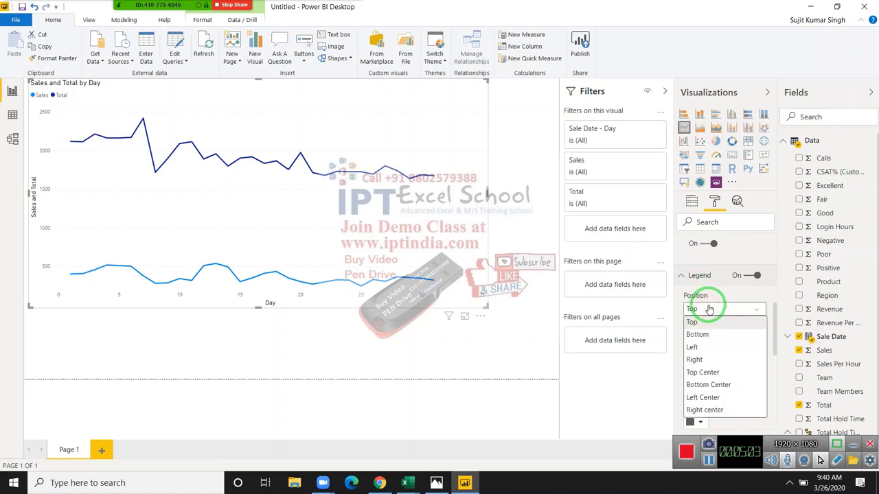
click(694, 294)
click(683, 275)
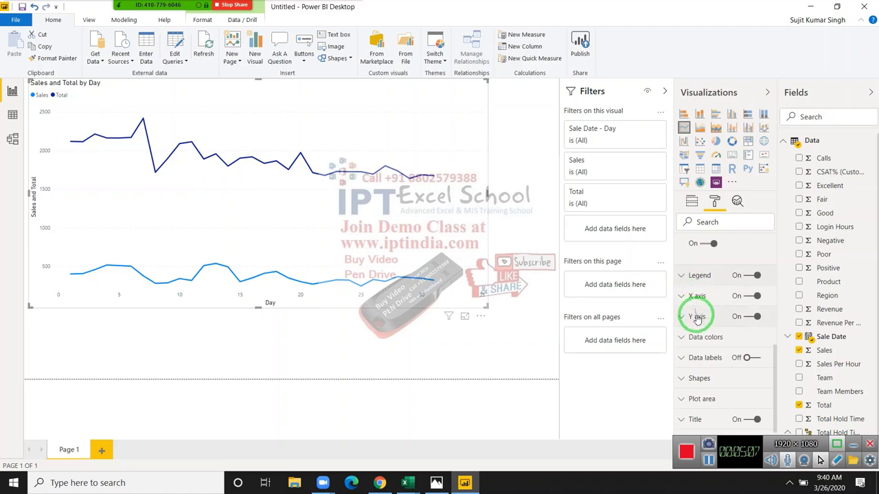
scroll(698, 318, down, 3)
Step: Color the Sales line black in Data colors
click(694, 289)
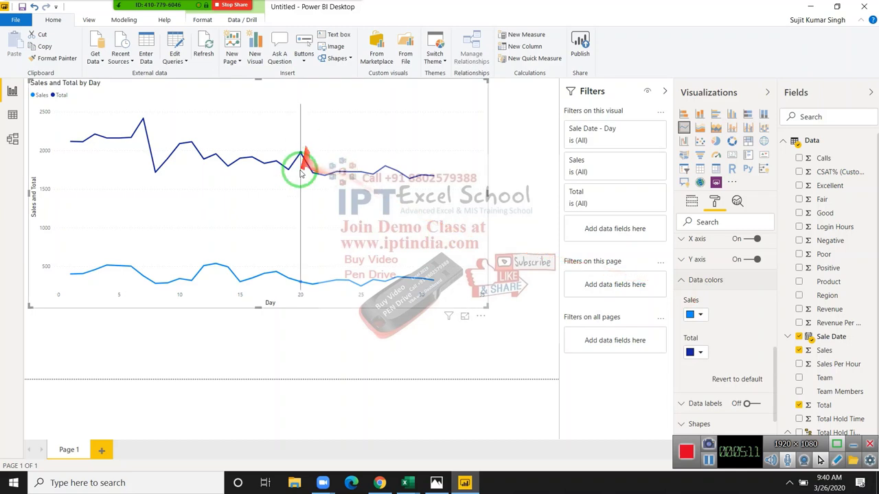
click(693, 314)
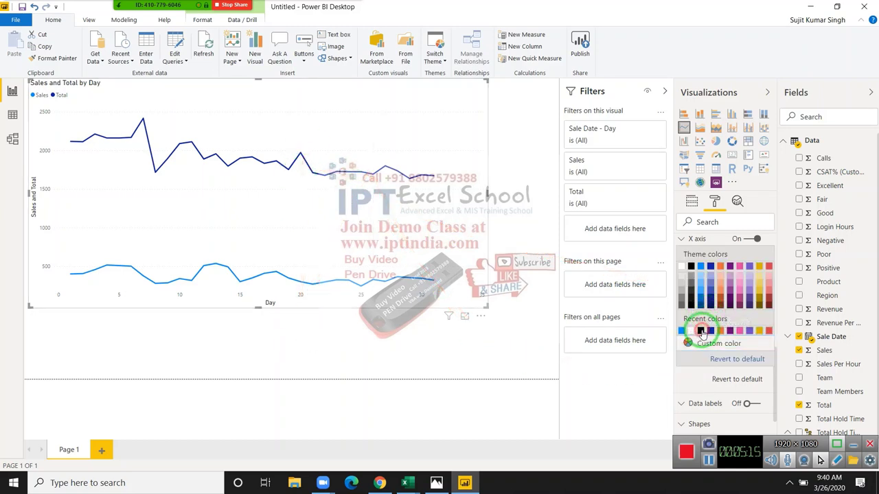
click(701, 331)
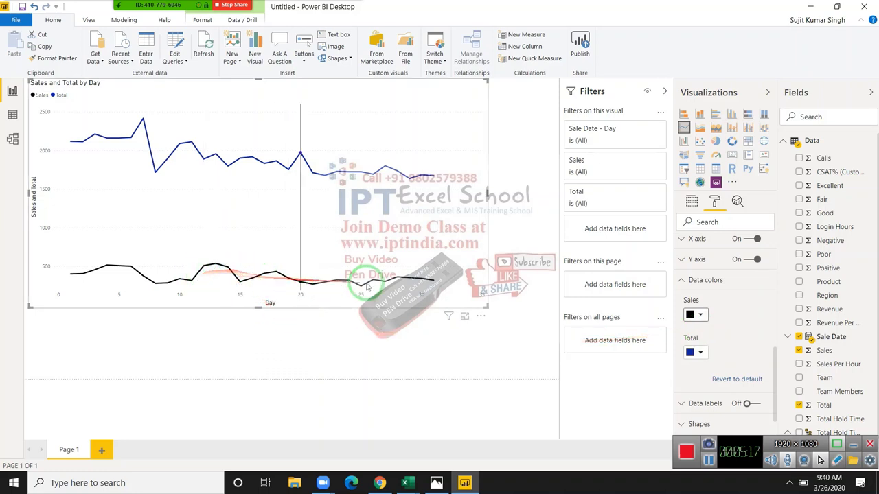
scroll(697, 329, down, 3)
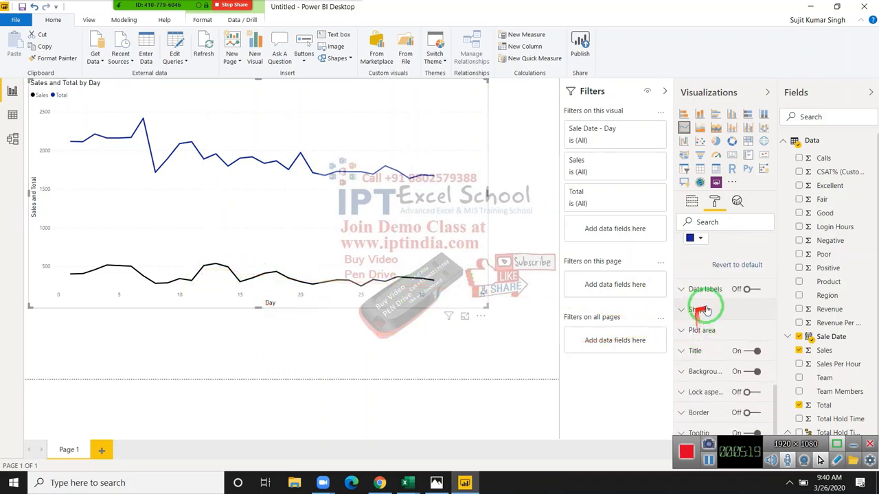
Step: Turn Data labels On for both lines and expand the Data labels and Shapes settings
click(759, 294)
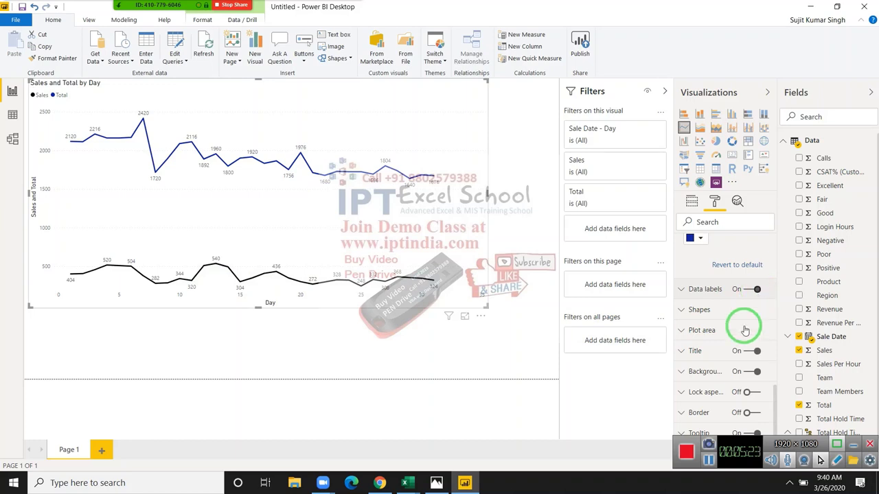
click(705, 297)
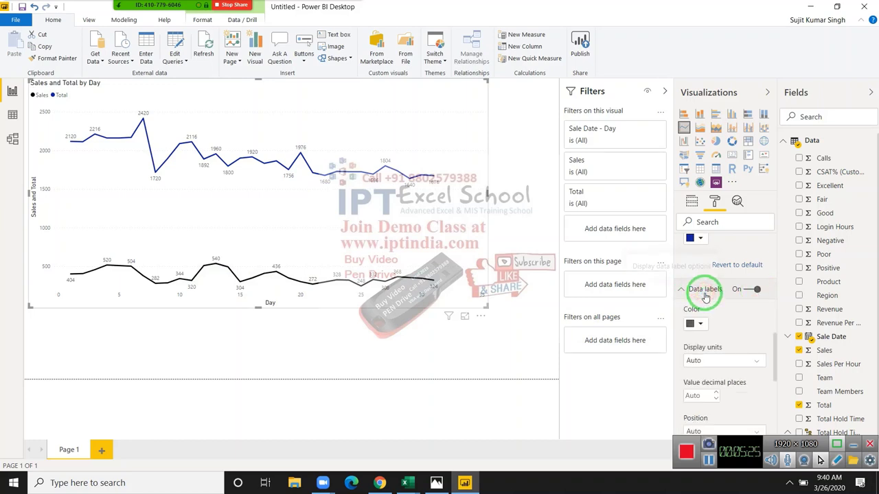
scroll(702, 300, down, 3)
scroll(737, 324, down, 3)
scroll(739, 336, down, 1)
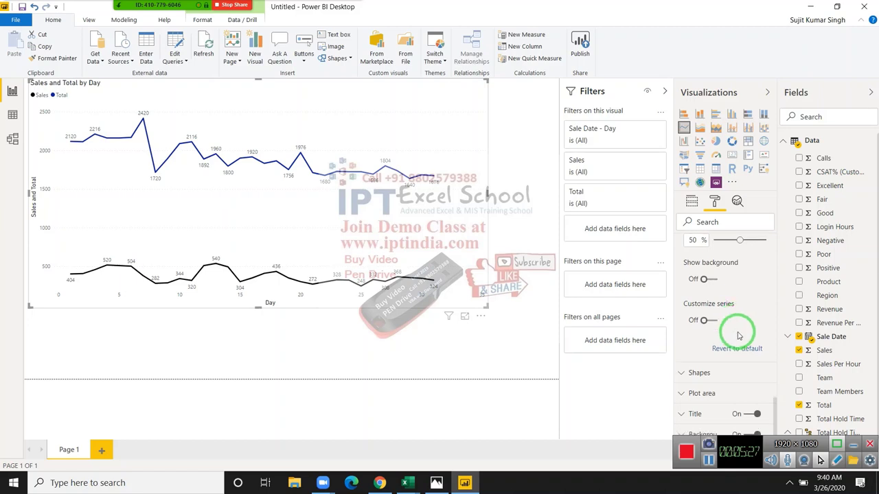
scroll(738, 336, down, 1)
click(716, 309)
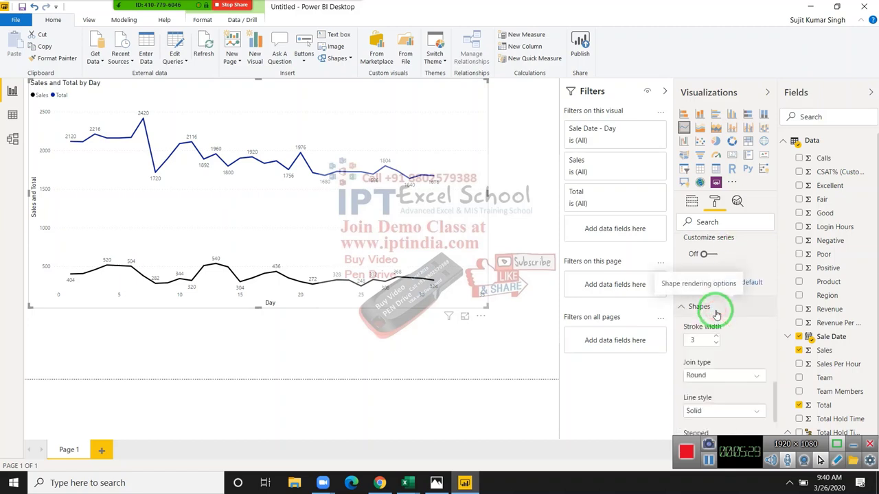
Step: Raise the Stroke width of both chart lines step by step to 12
scroll(719, 316, down, 2)
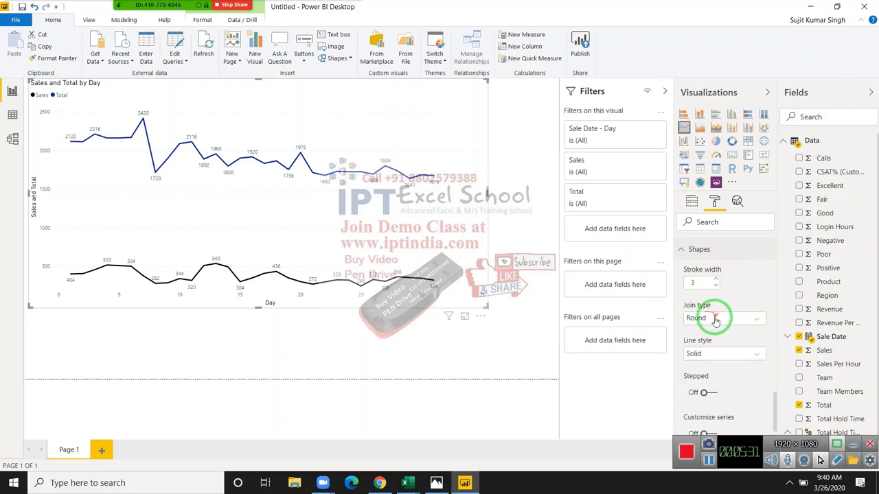
drag(419, 275, 536, 149)
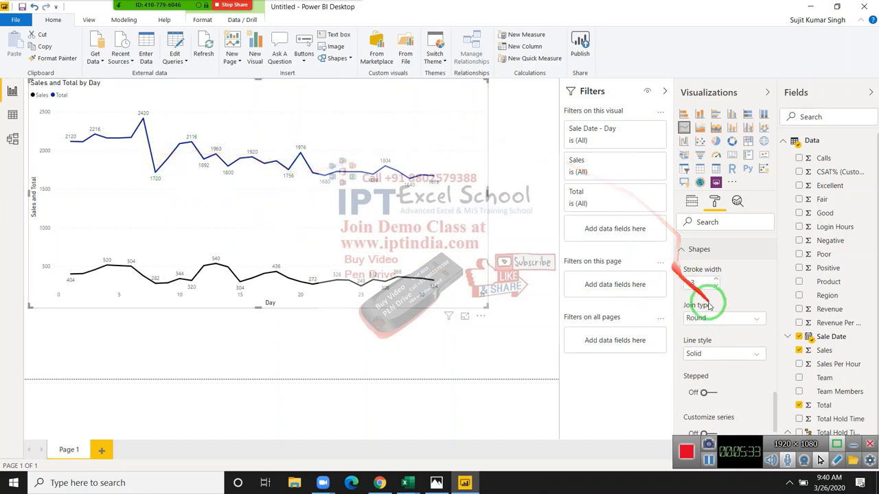
drag(700, 312, 399, 215)
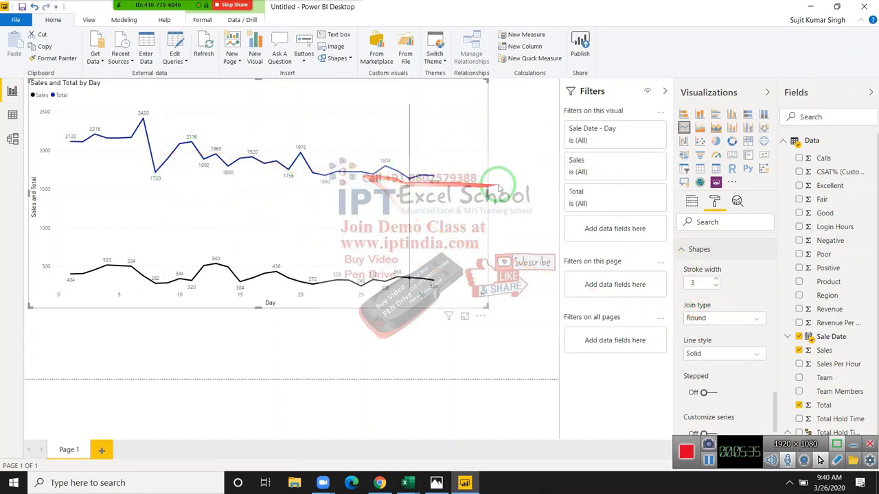
click(718, 282)
click(717, 282)
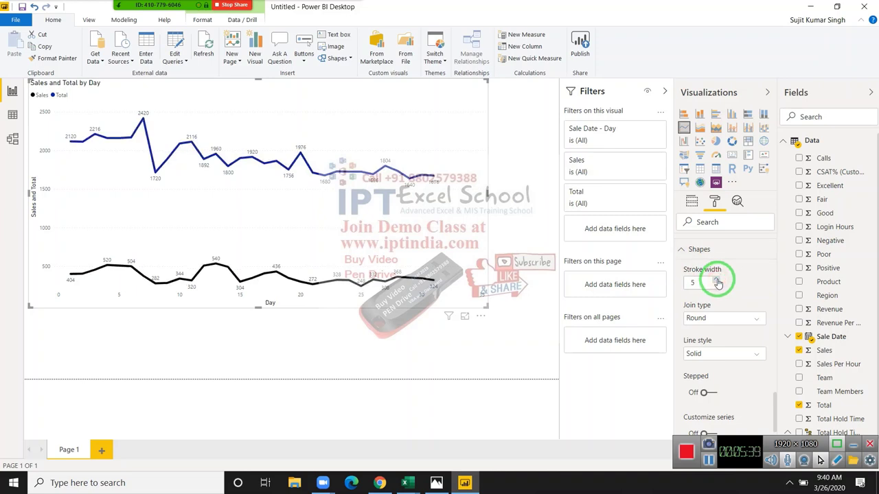
double_click(718, 281)
click(717, 281)
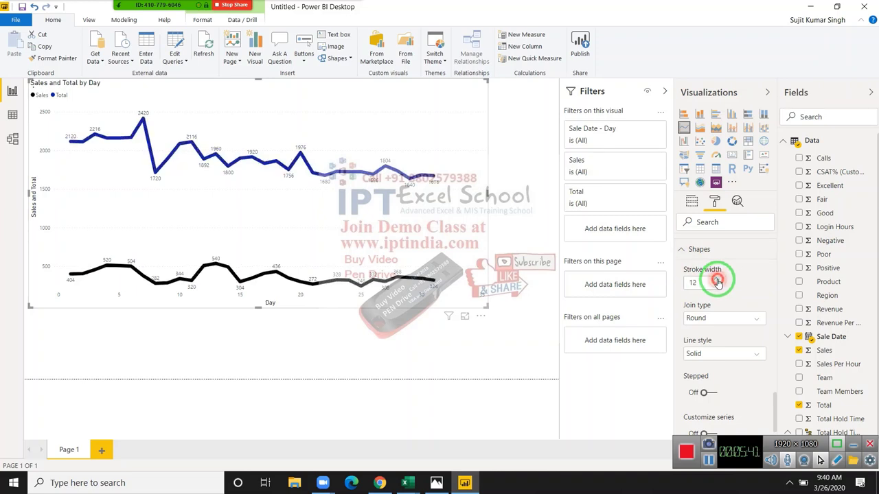
click(717, 281)
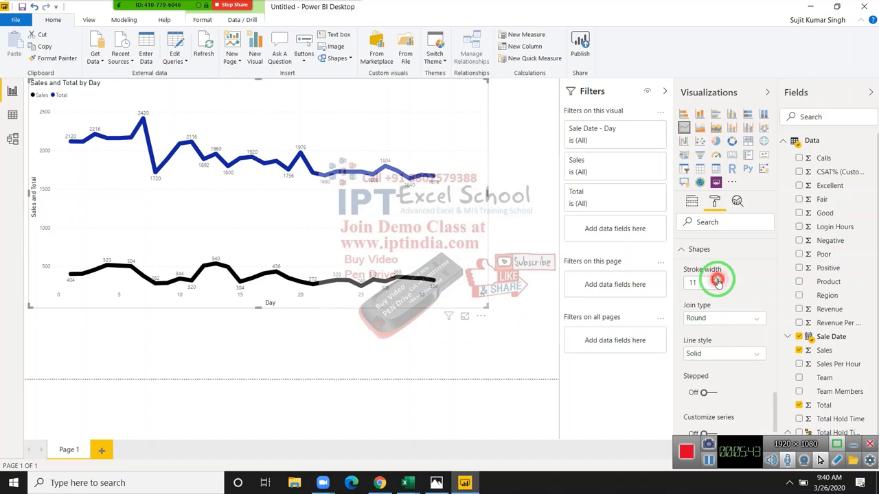
click(716, 280)
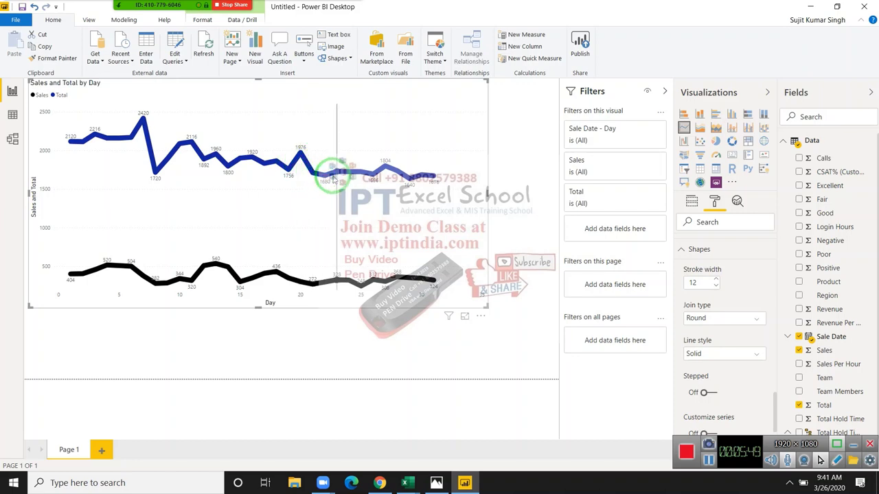
click(709, 321)
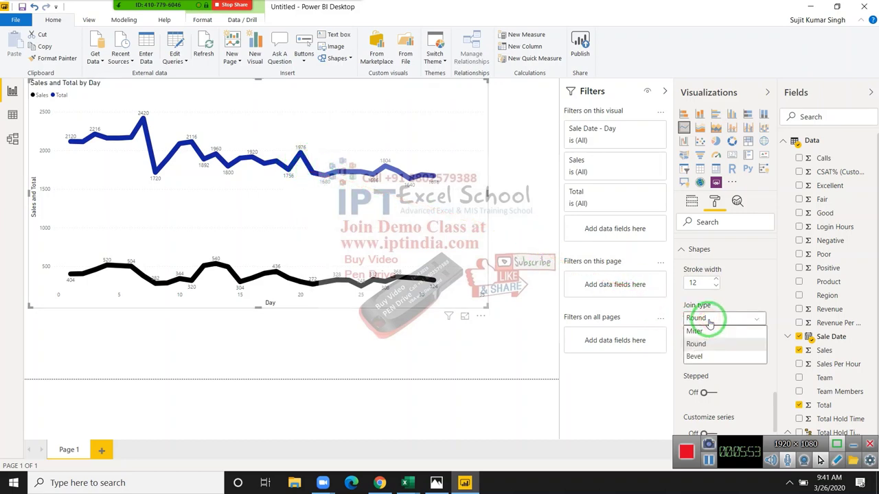
click(707, 356)
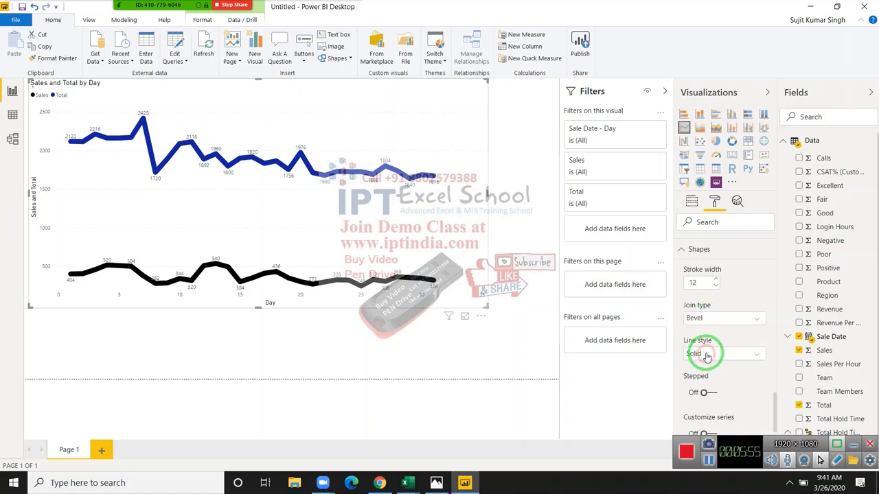
click(699, 323)
click(701, 333)
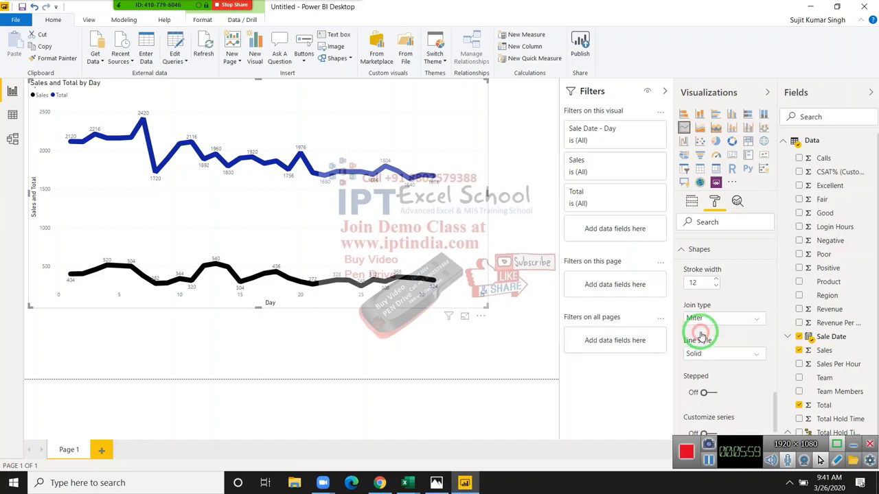
click(700, 324)
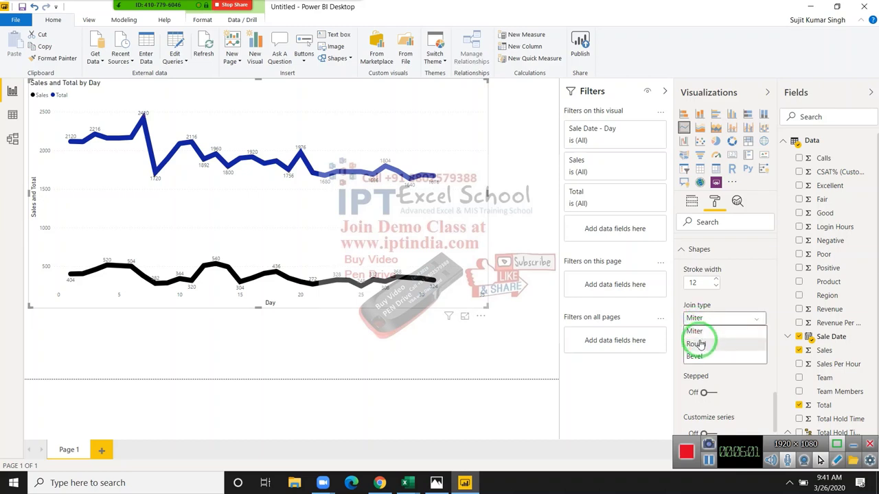
click(699, 338)
click(697, 323)
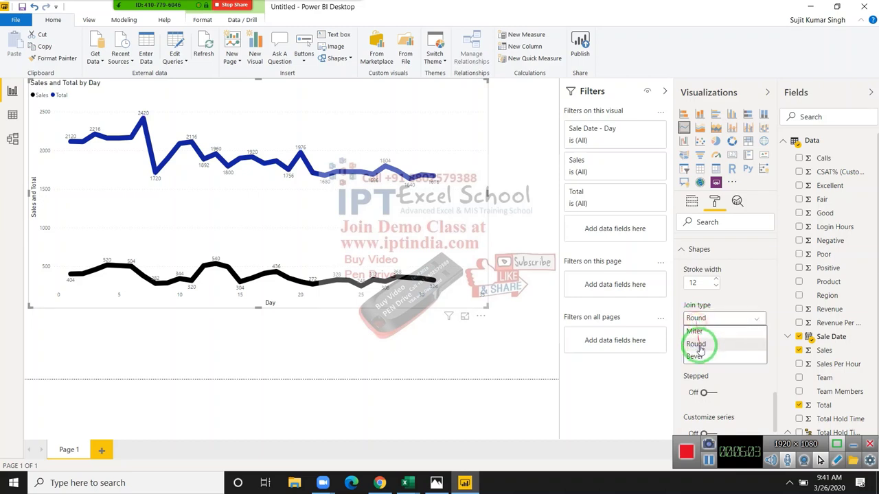
click(703, 354)
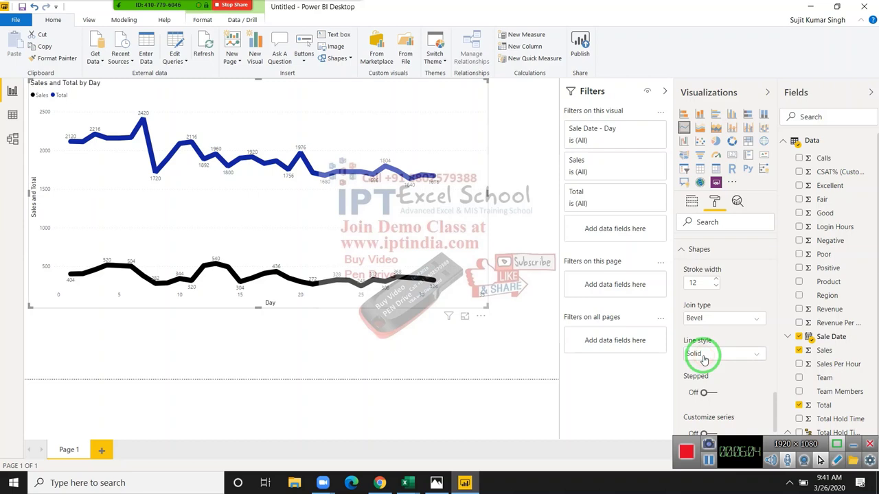
click(694, 323)
click(693, 330)
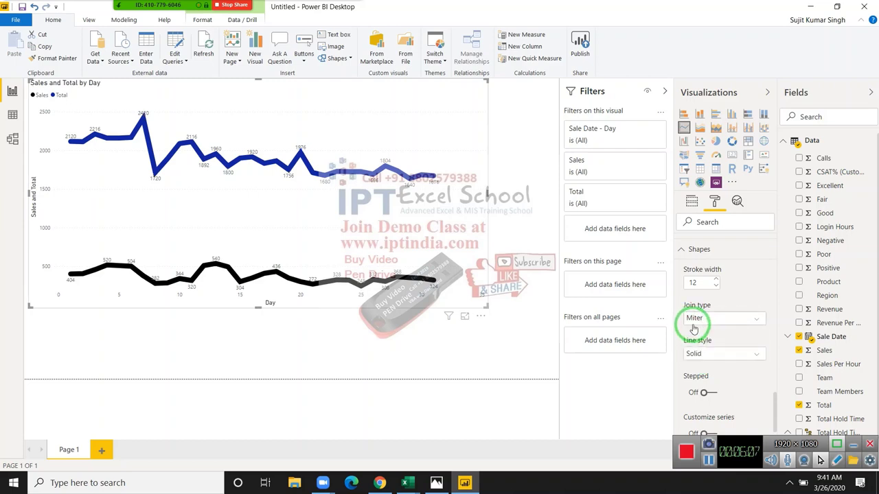
click(694, 323)
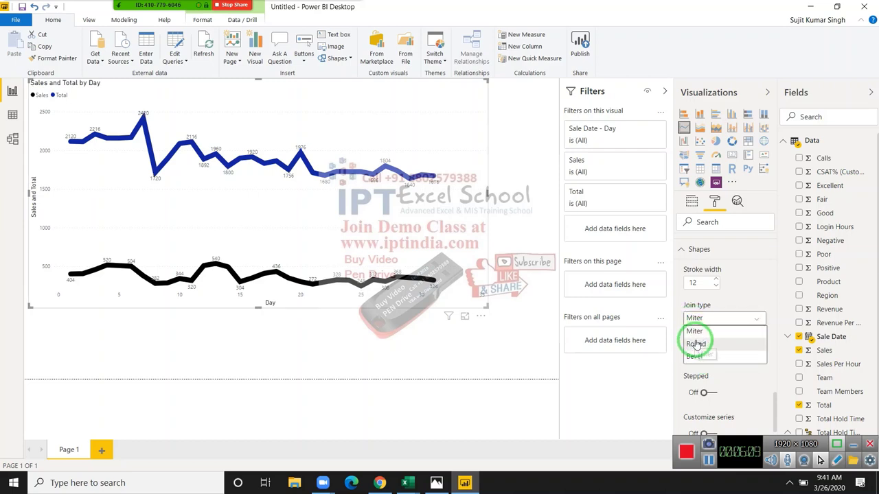
click(698, 338)
click(696, 321)
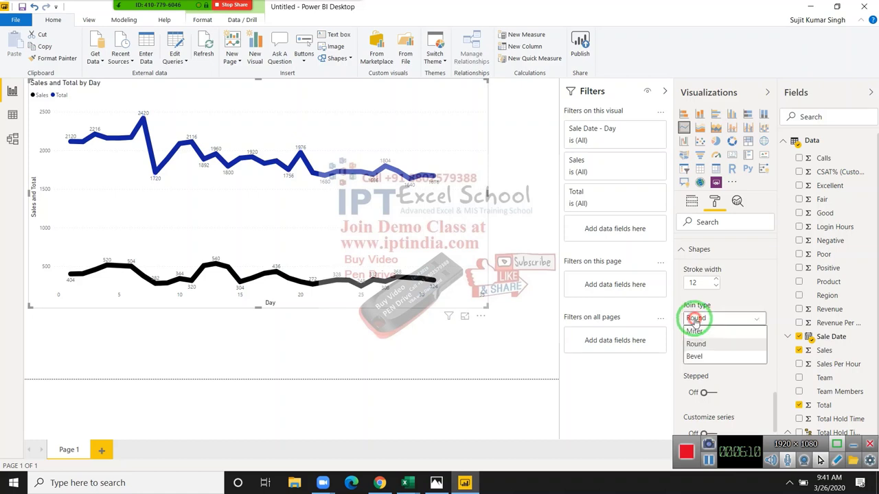
click(694, 356)
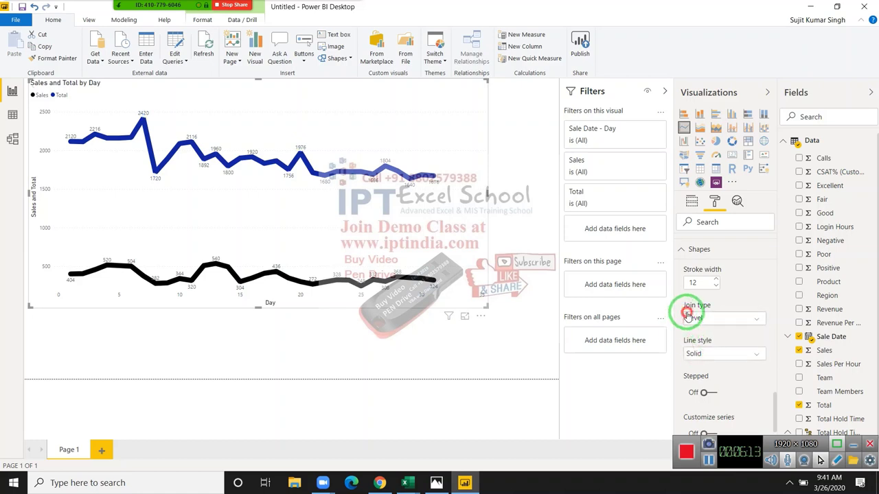
click(690, 316)
click(692, 329)
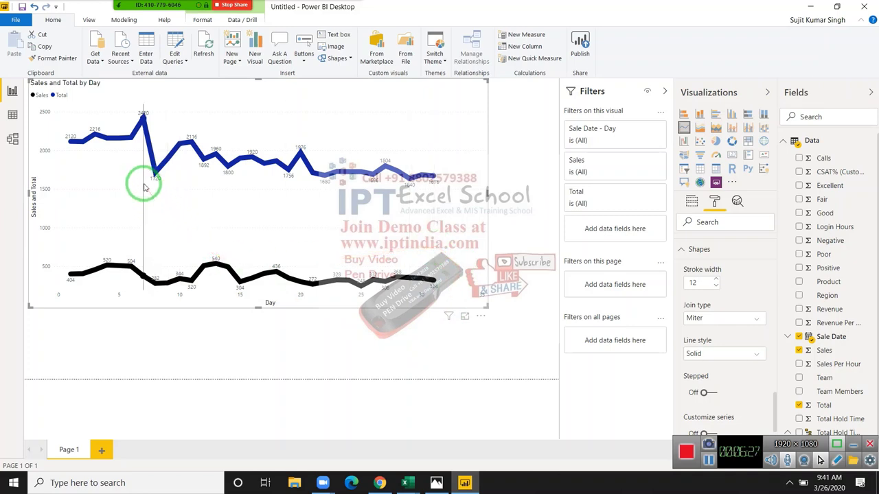
click(692, 321)
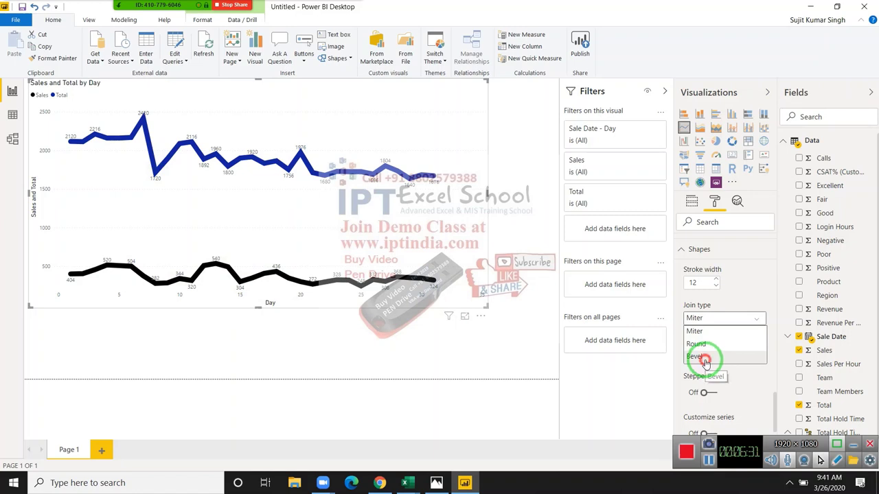
click(701, 356)
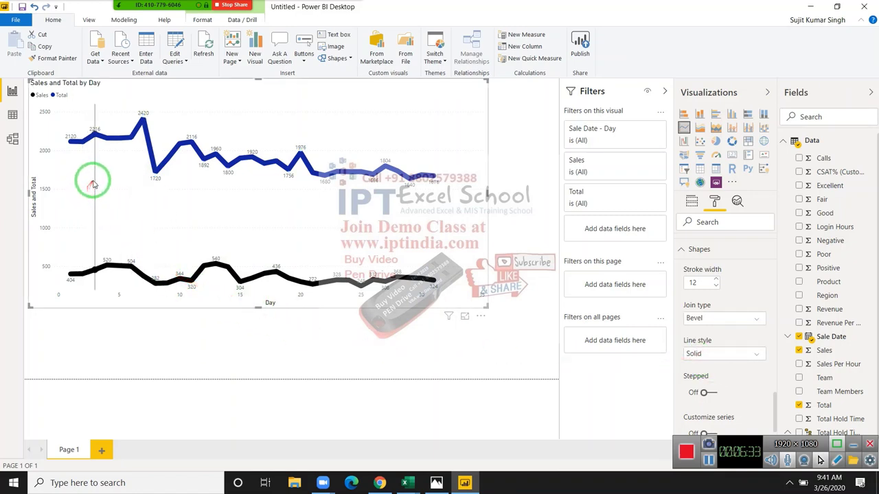
mouse_move(318, 274)
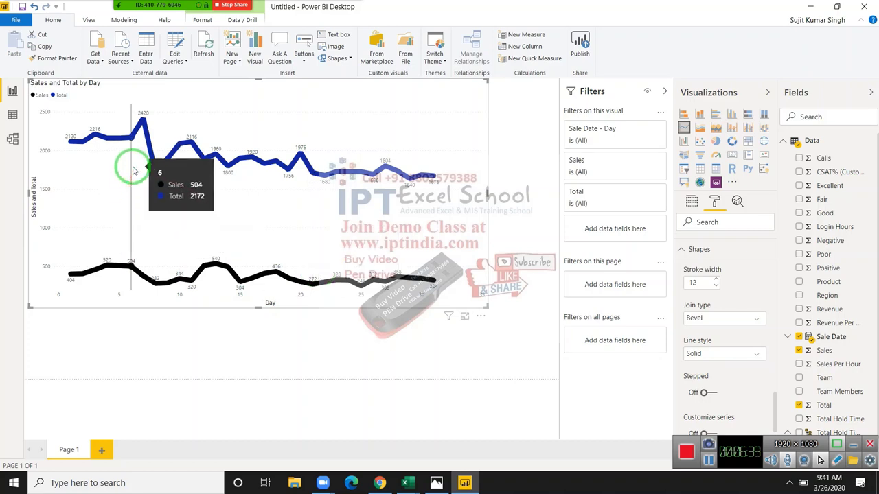
drag(158, 184, 357, 282)
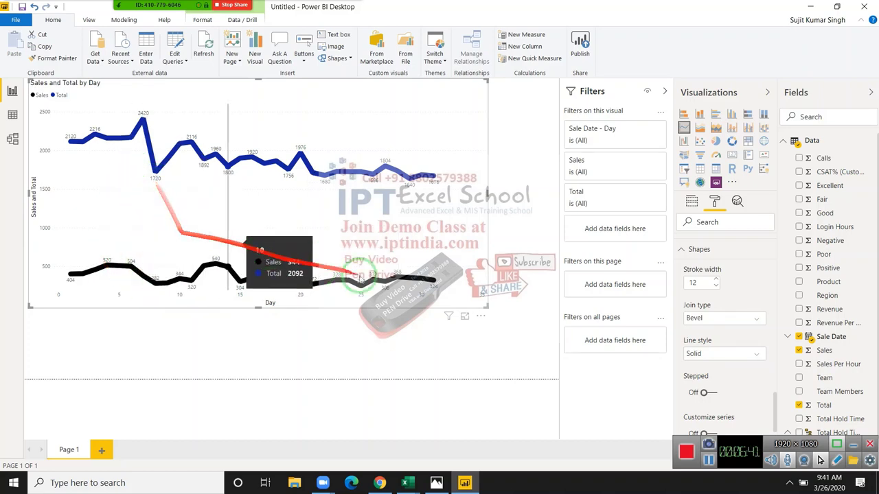
click(735, 318)
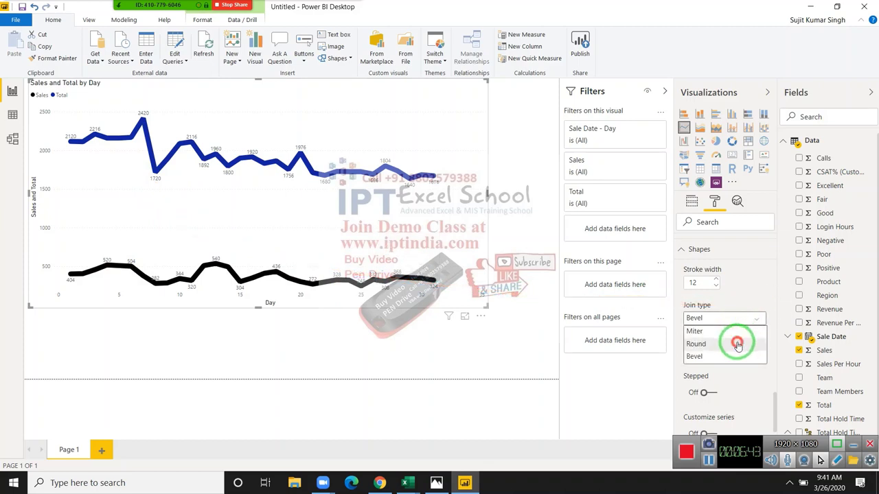
click(736, 344)
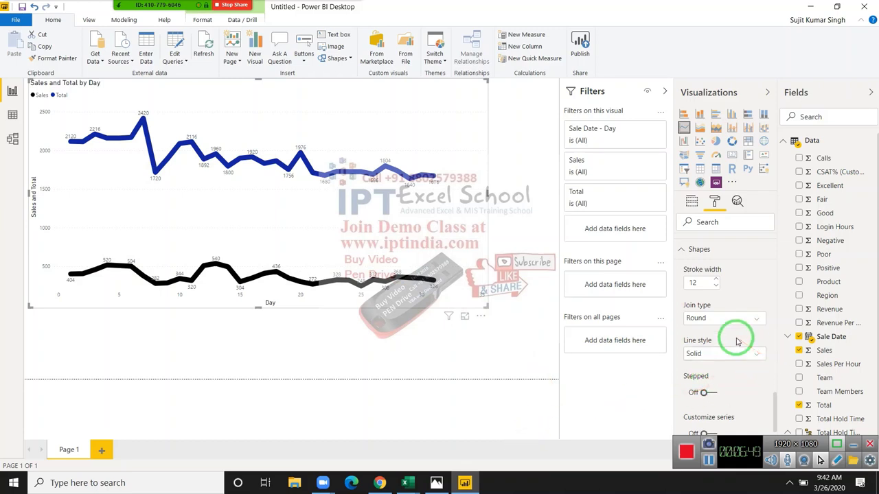
Step: Try drawing both lines as steps, then revert them to smooth lines
scroll(737, 342, down, 3)
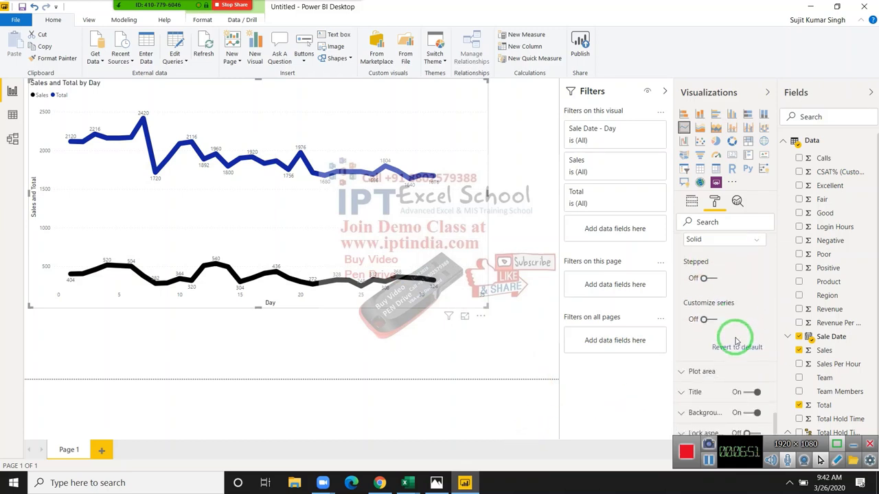
scroll(736, 341, down, 1)
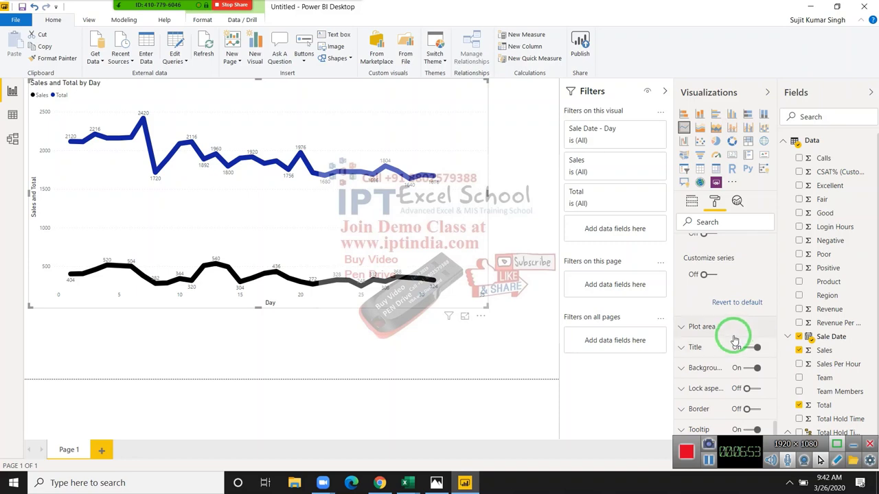
scroll(735, 340, up, 1)
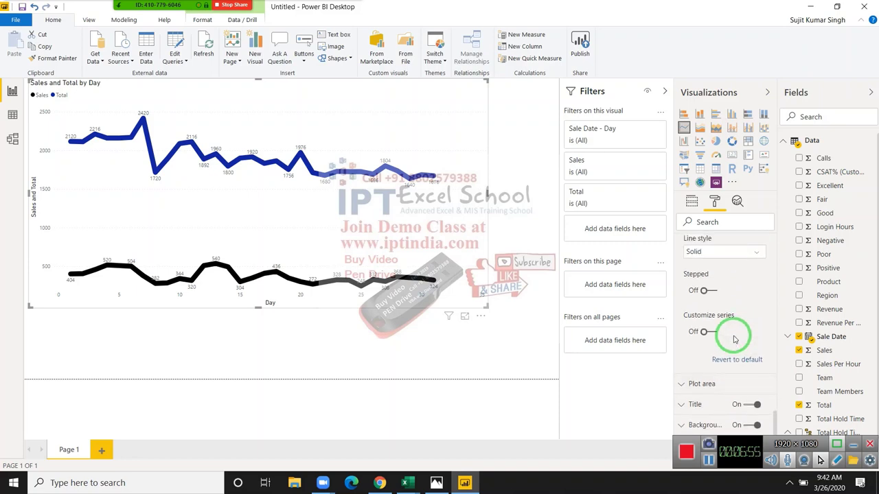
click(717, 292)
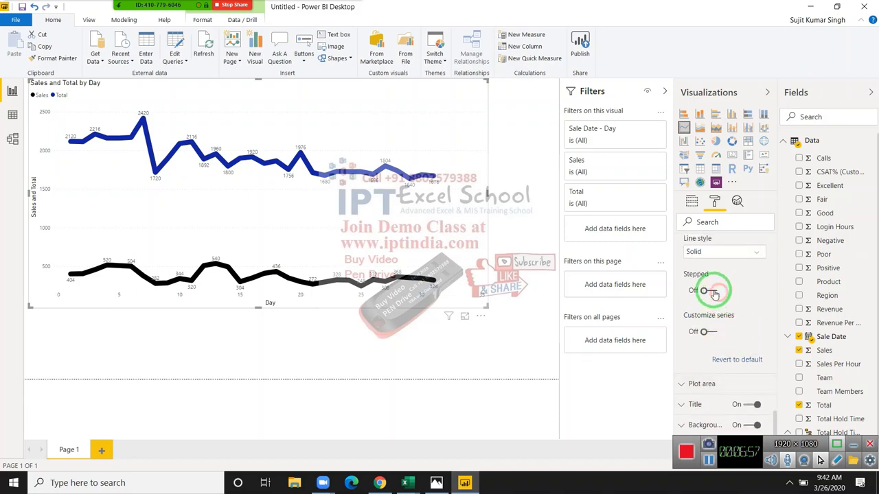
click(714, 293)
click(712, 291)
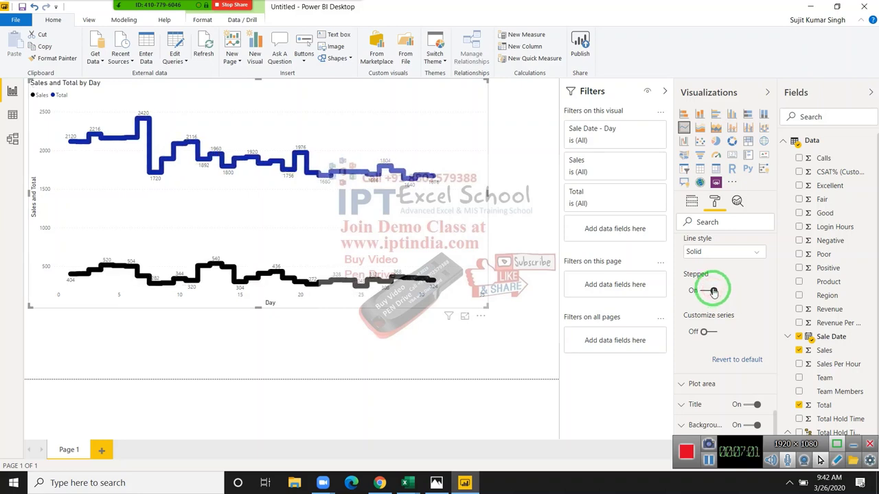
click(705, 291)
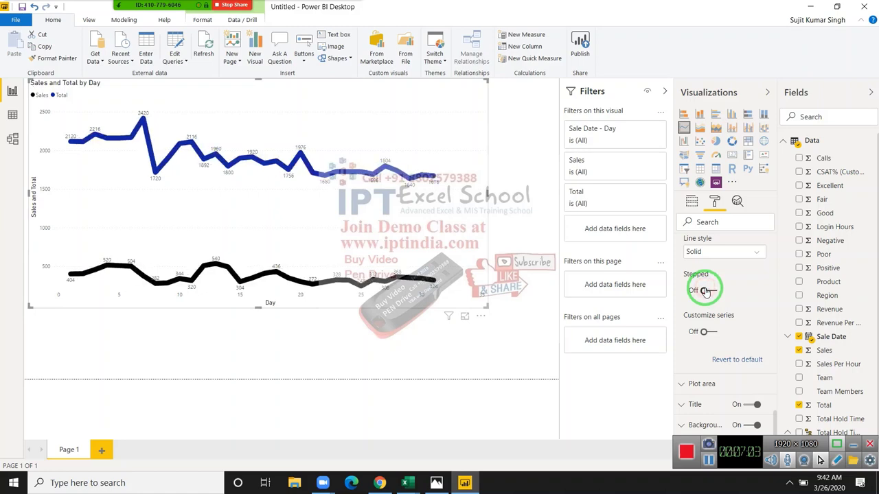
Step: Turn Customize series On to style the Sales line separately
click(714, 332)
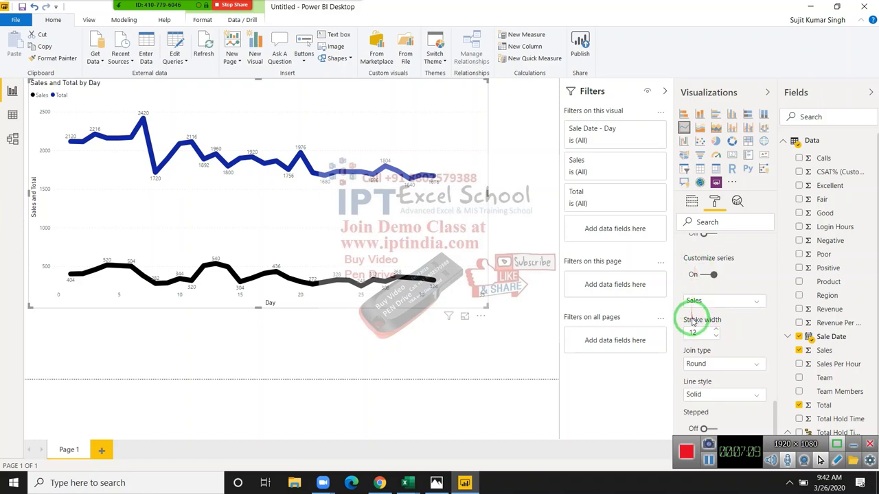
scroll(702, 319, down, 1)
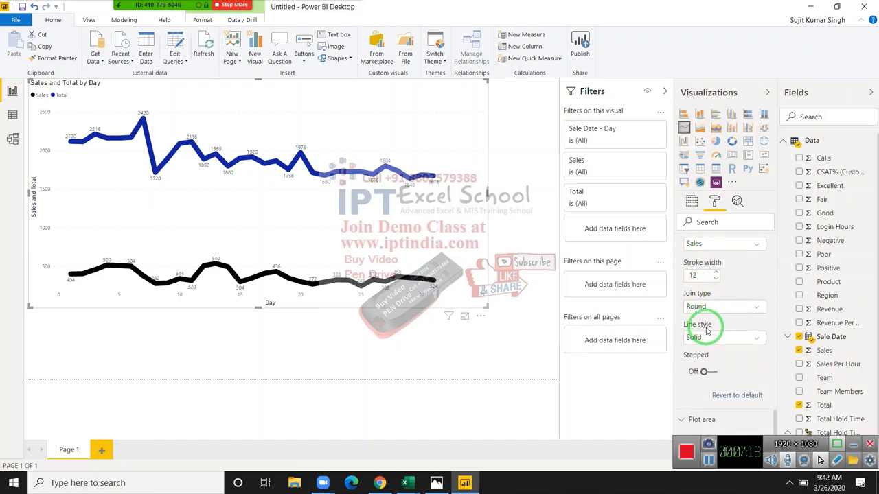
scroll(705, 324, up, 1)
scroll(707, 331, up, 2)
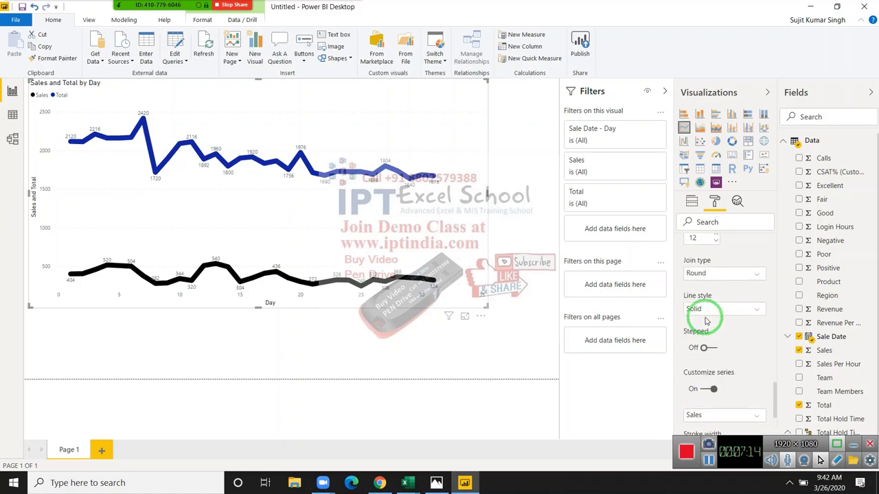
click(703, 389)
scroll(707, 346, up, 2)
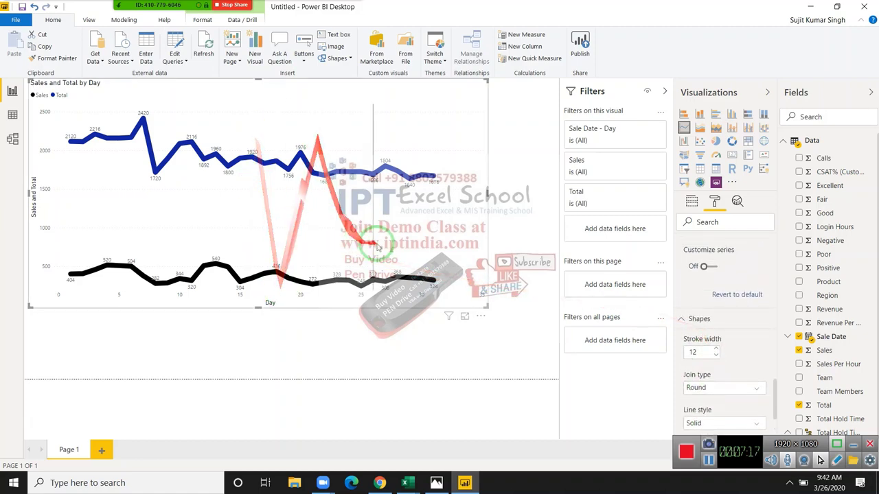
scroll(718, 374, down, 3)
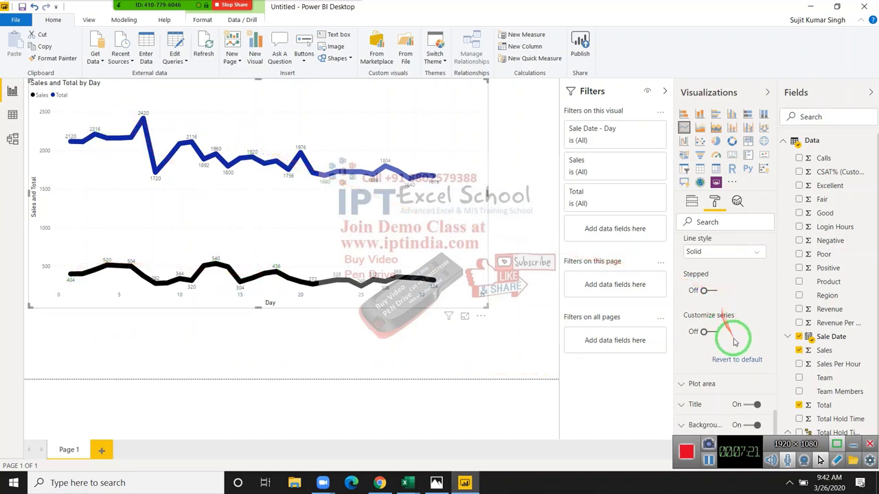
scroll(721, 323, down, 2)
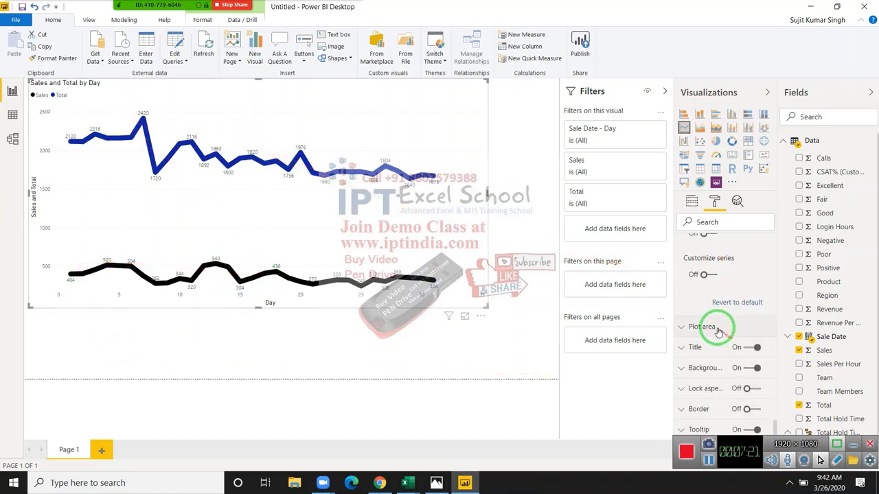
click(707, 275)
scroll(714, 304, down, 2)
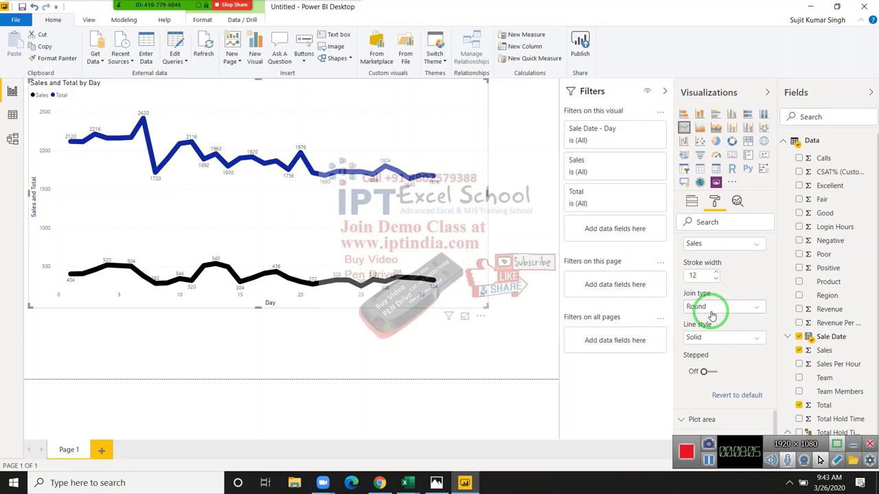
Step: Keep Sales as the styled series and set its Join type to Miter
click(707, 245)
click(708, 256)
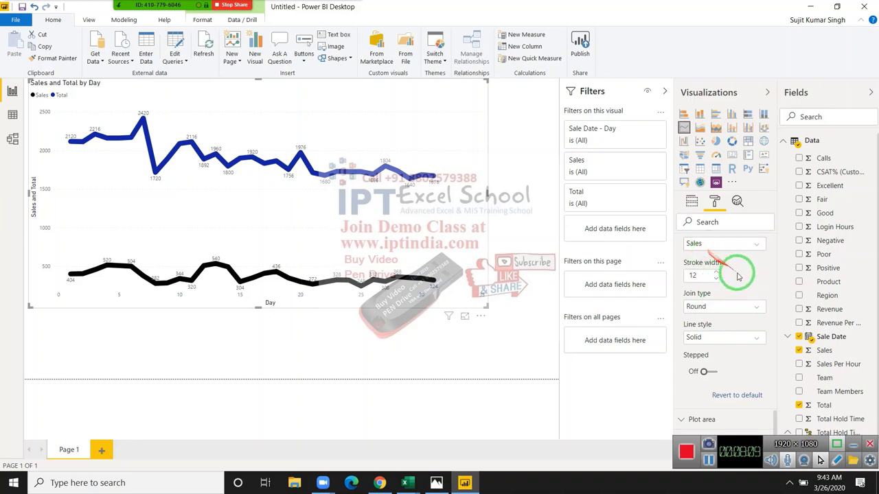
click(715, 307)
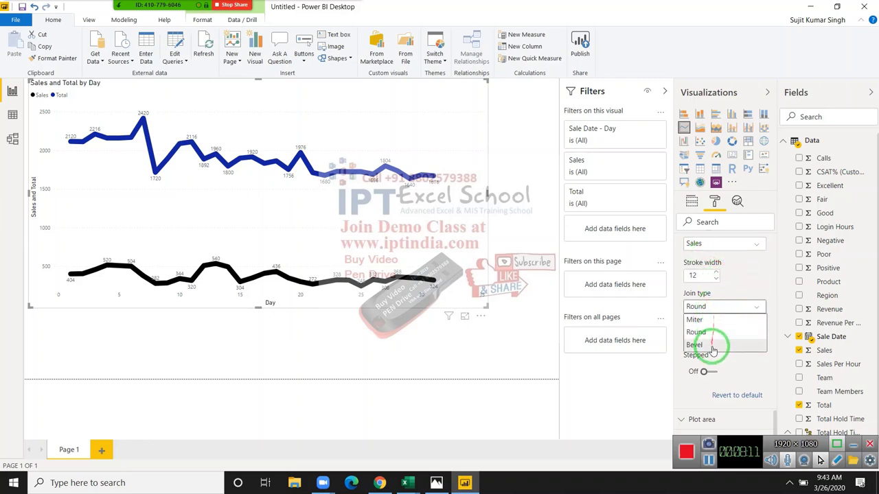
click(703, 320)
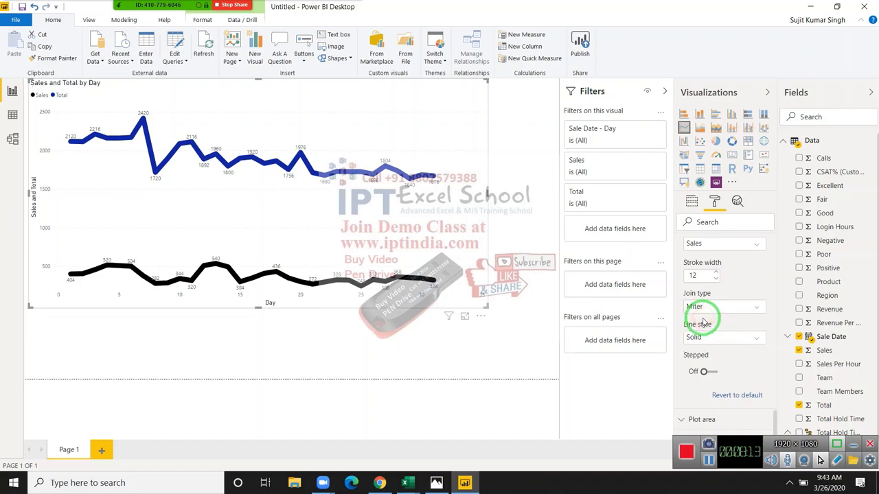
Step: Set the Sales line style to Dashed after briefly trying Dotted
click(729, 344)
click(721, 371)
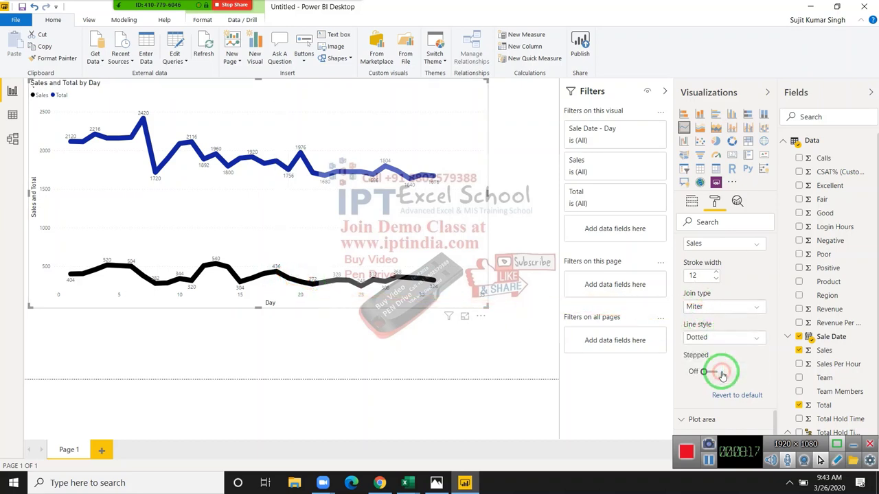
click(721, 337)
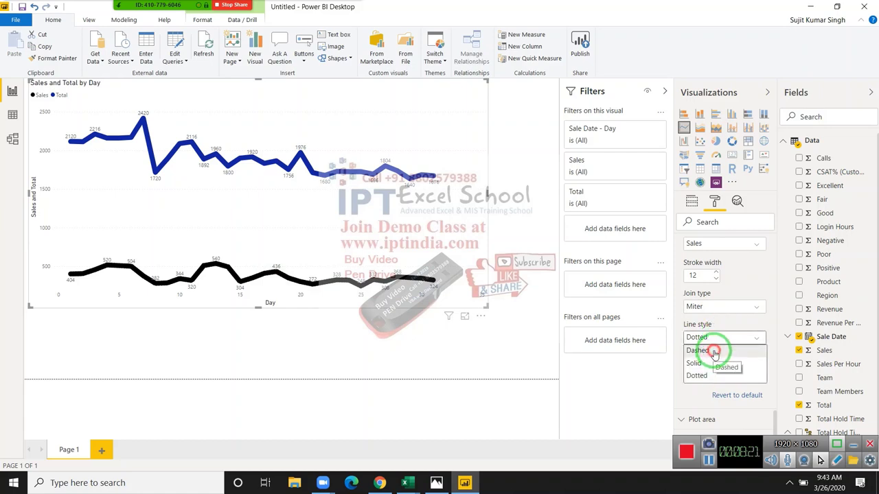
click(713, 351)
scroll(718, 350, down, 2)
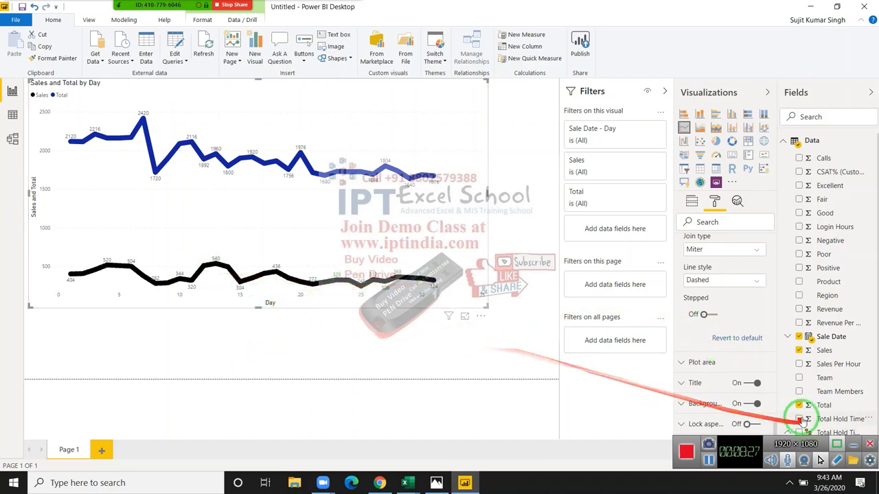
Step: Set the chart title Alignment to Center
click(721, 369)
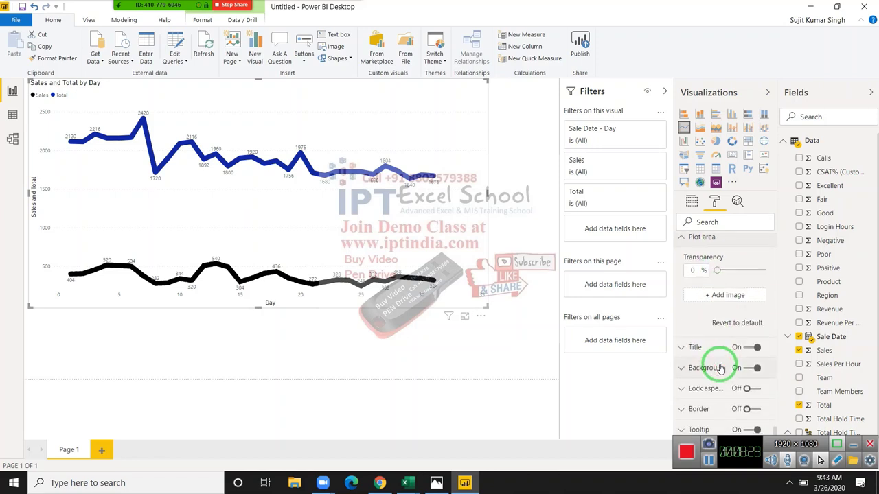
click(714, 350)
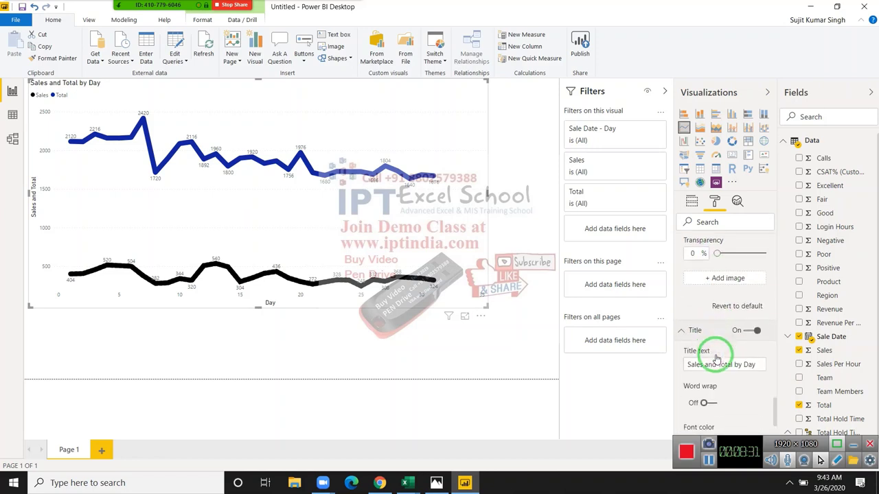
scroll(714, 353, down, 3)
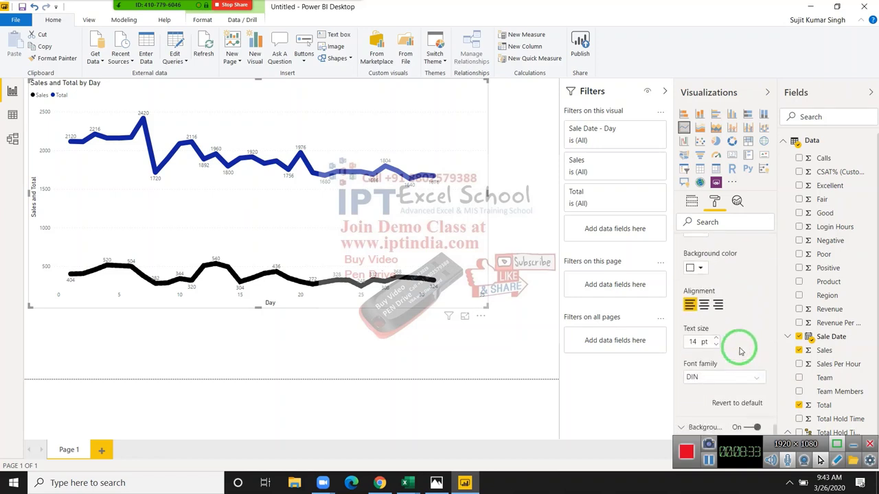
click(704, 305)
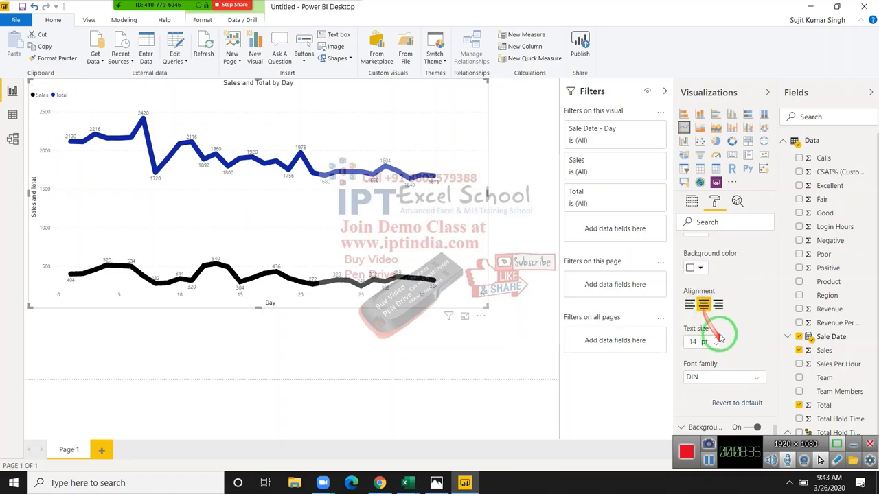
scroll(714, 267, up, 3)
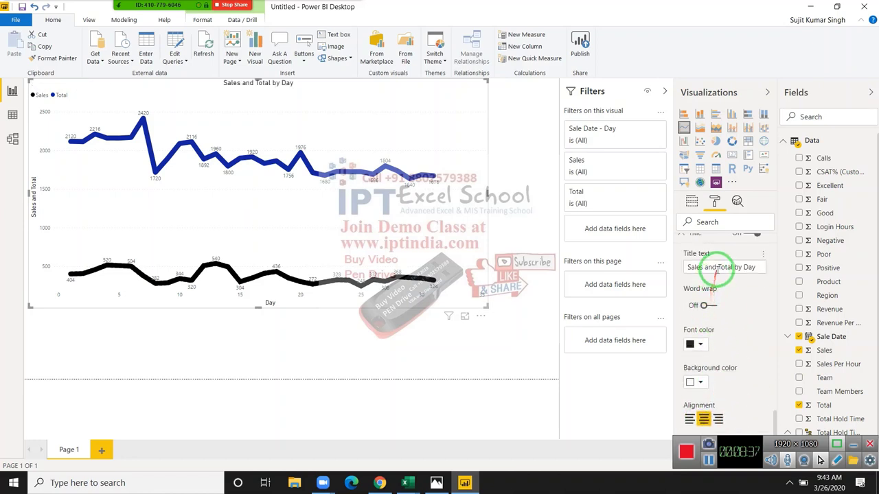
click(717, 267)
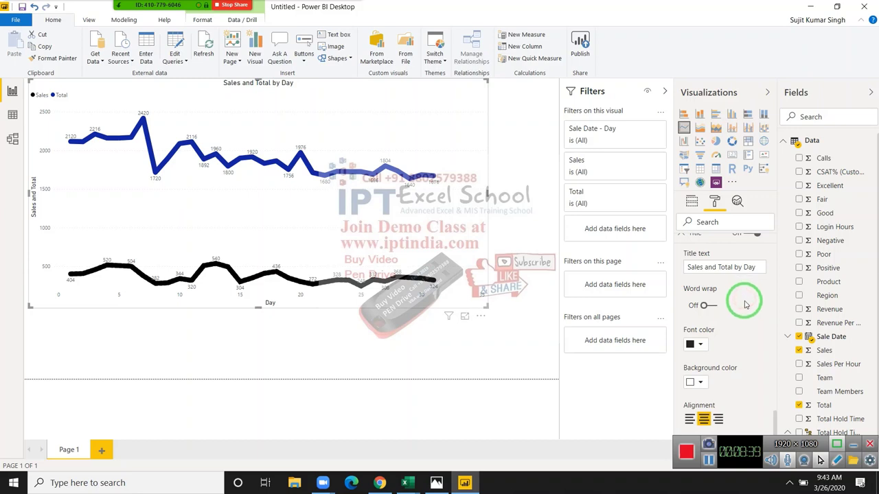
Step: Check the Background colour choices, leaving the background unchanged
scroll(742, 309, down, 2)
scroll(740, 310, down, 1)
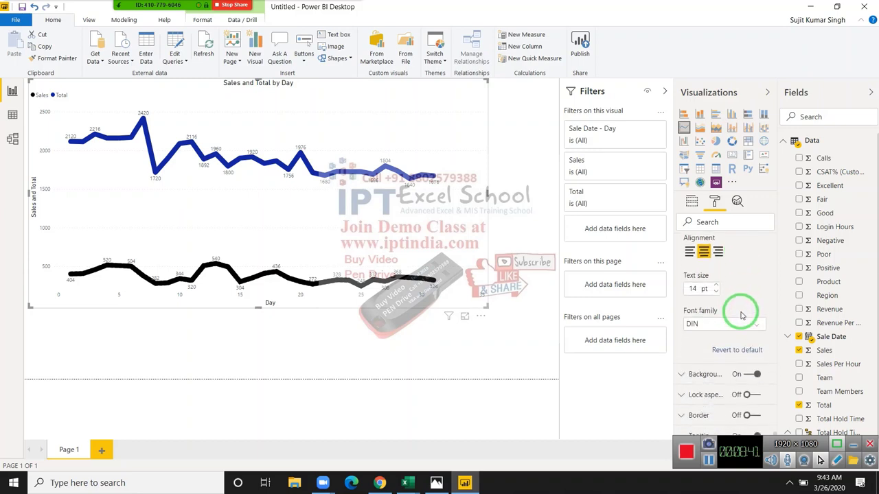
click(702, 355)
scroll(700, 340, down, 2)
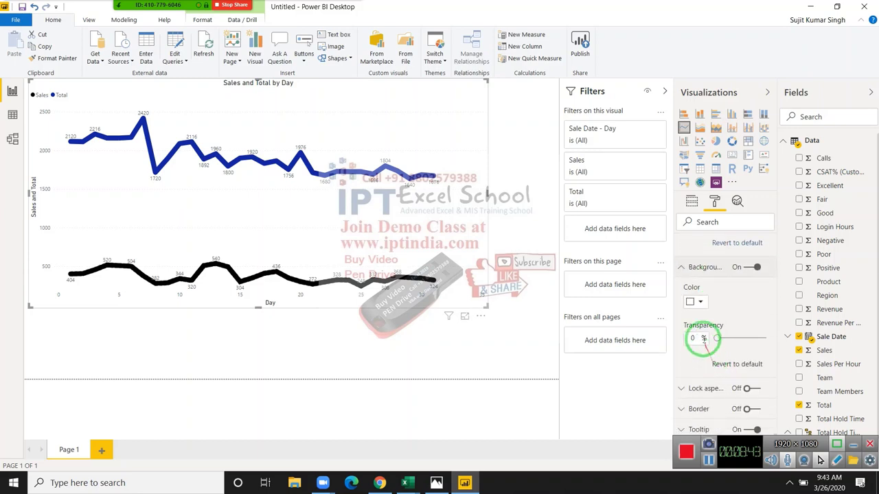
click(699, 303)
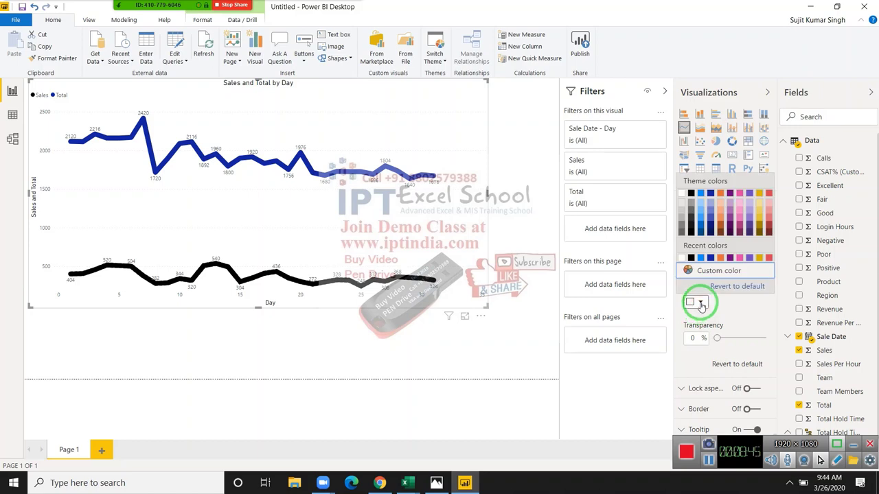
click(748, 314)
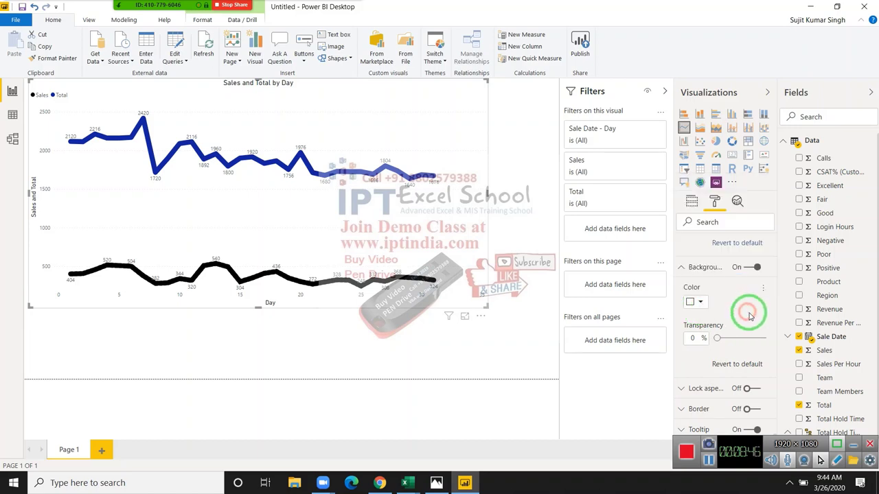
Step: Expand Lock aspect and leave it switched Off
click(716, 388)
scroll(728, 384, down, 1)
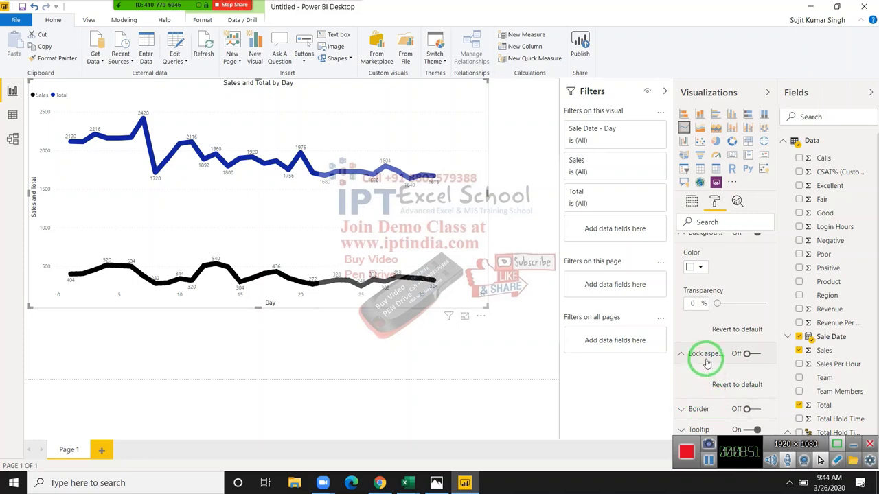
click(755, 359)
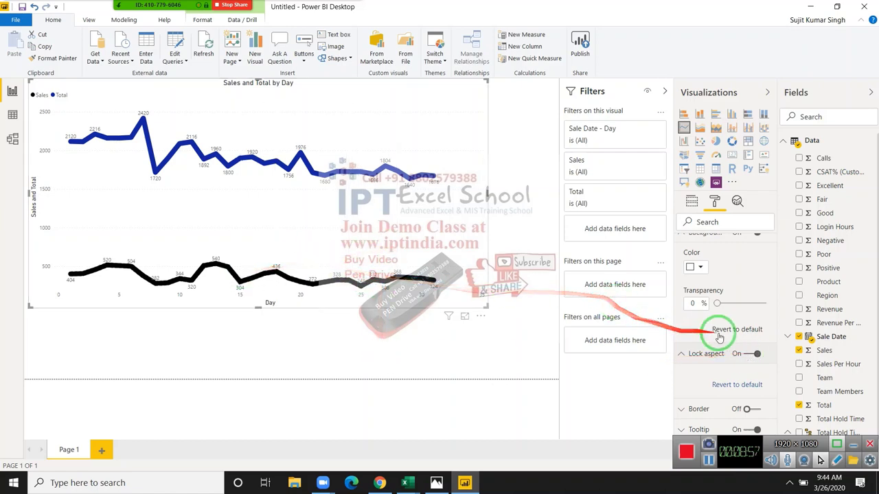
click(748, 354)
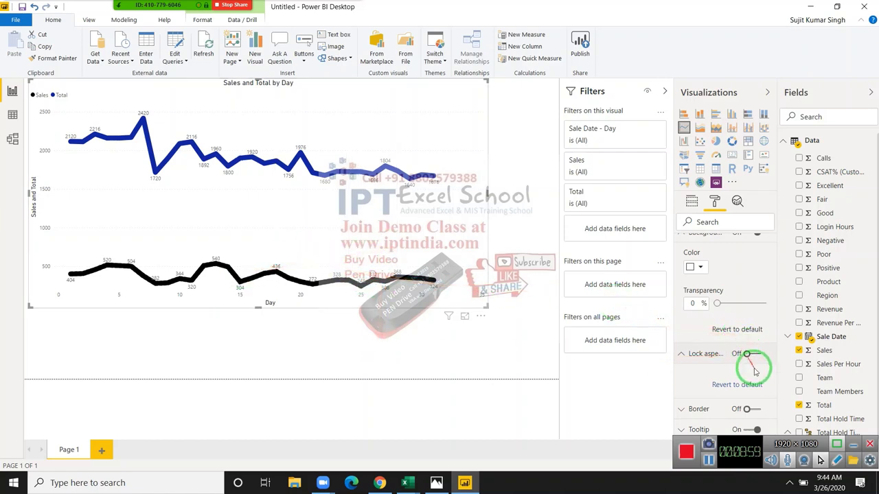
Step: Turn on a border around the chart, then deselect and reselect it
click(713, 416)
scroll(714, 416, down, 3)
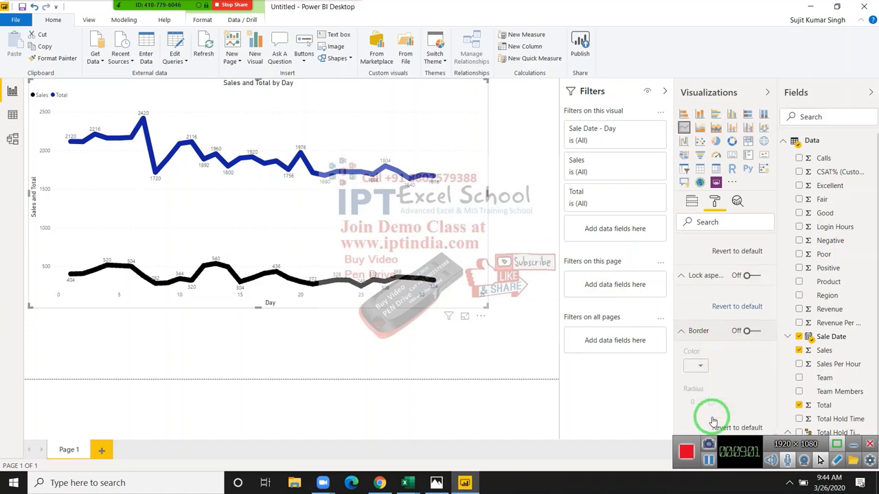
click(758, 310)
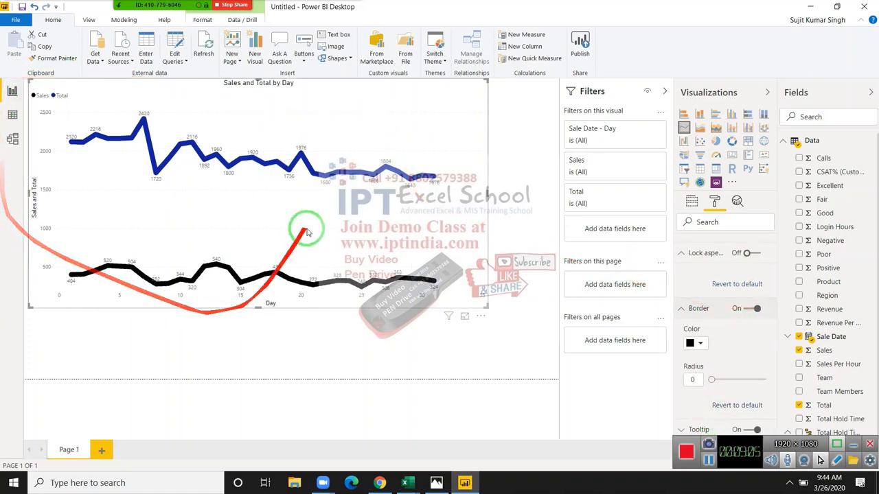
click(415, 335)
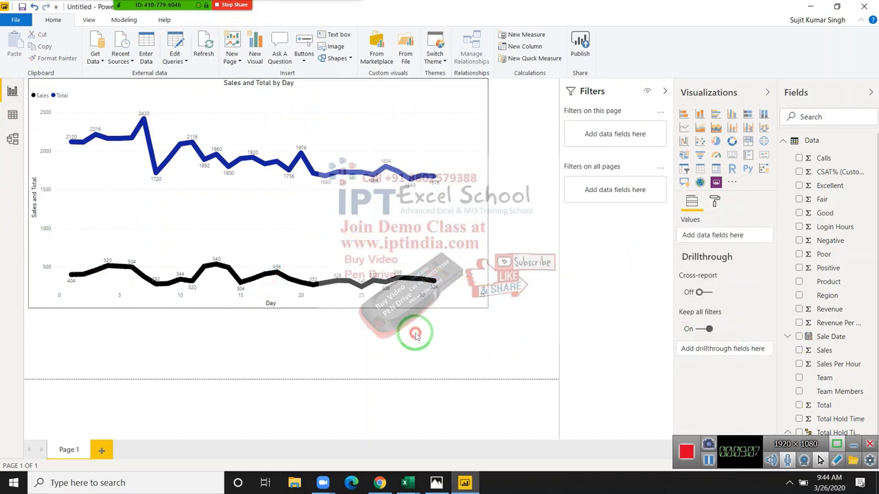
click(486, 261)
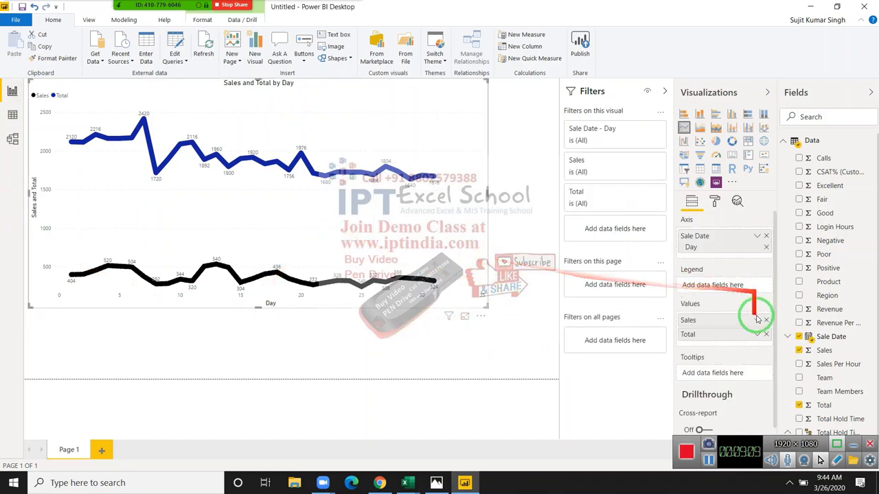
Step: Return to the chart's Format settings and turn the border back off
scroll(746, 392, down, 2)
scroll(746, 397, up, 1)
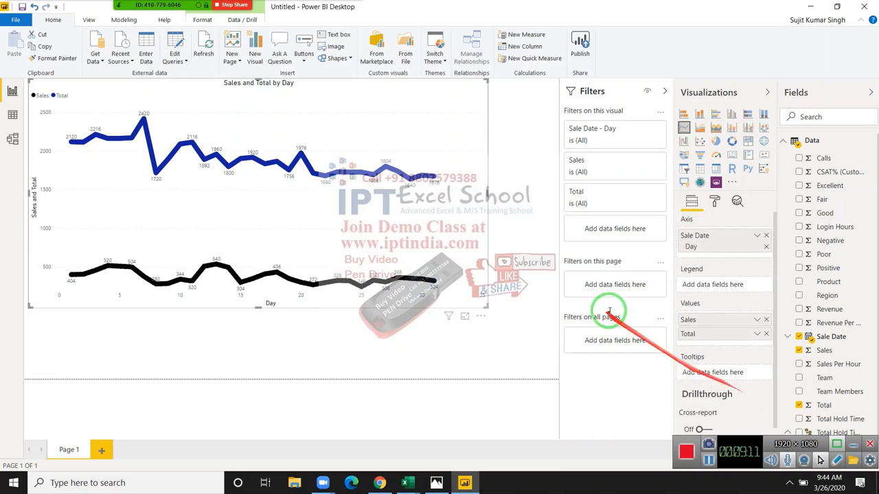
scroll(710, 272, down, 1)
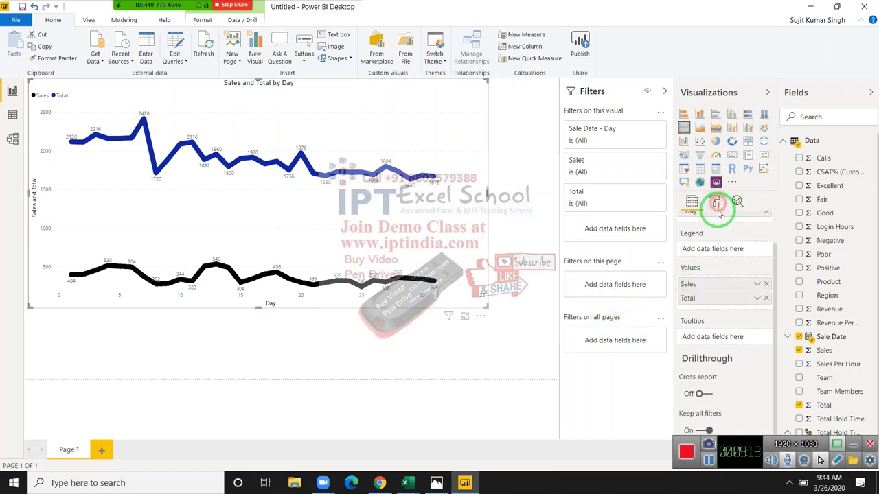
click(718, 211)
scroll(735, 344, down, 2)
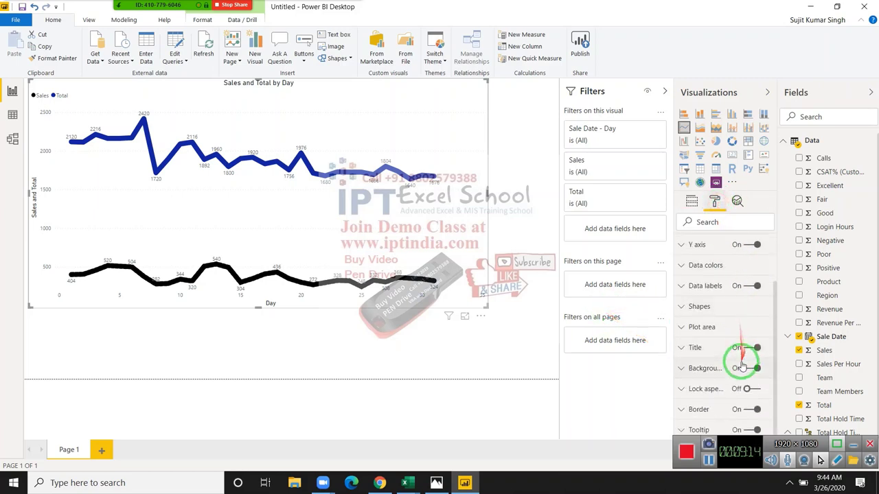
click(746, 412)
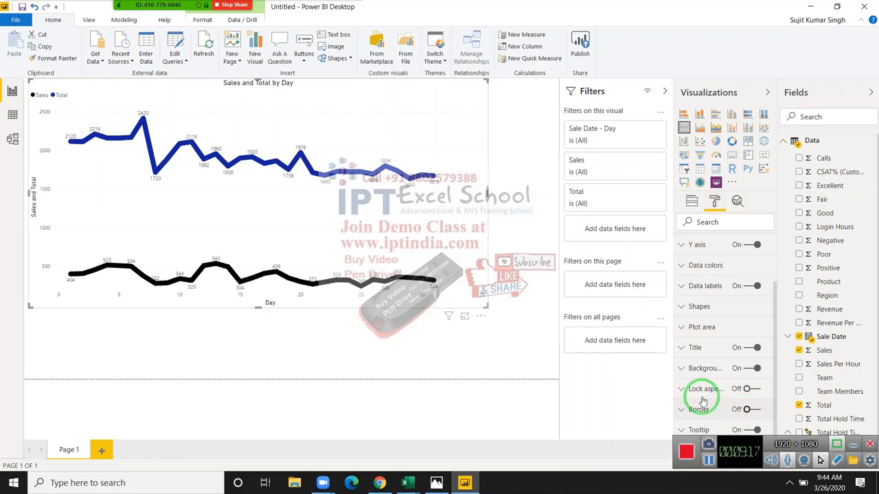
Step: Reselect the Sales and Total by Day chart and show its Format settings
click(516, 342)
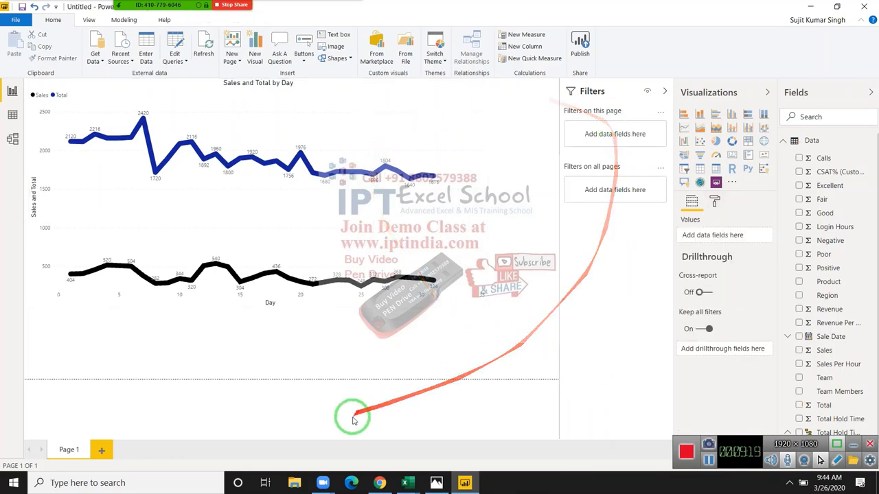
click(458, 271)
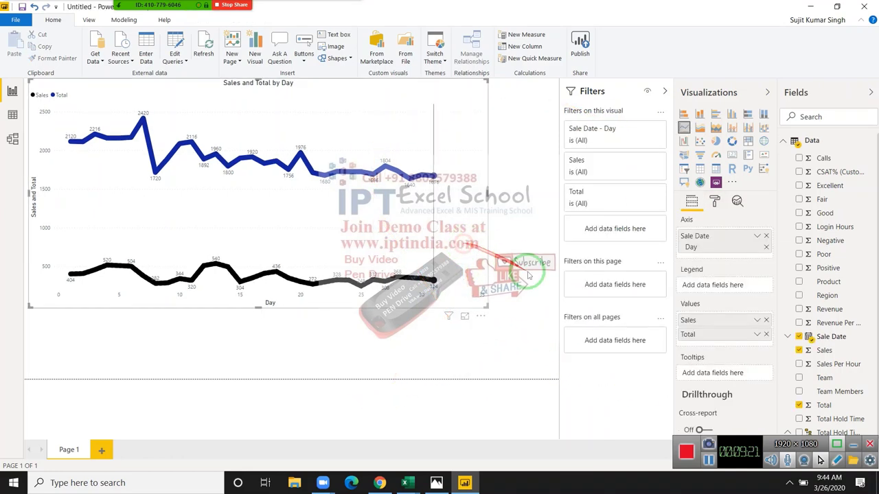
click(714, 201)
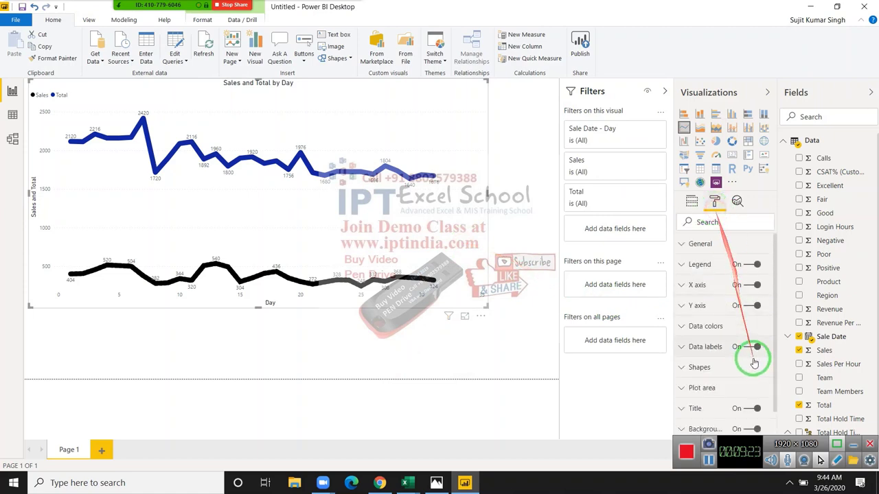
scroll(754, 362, down, 3)
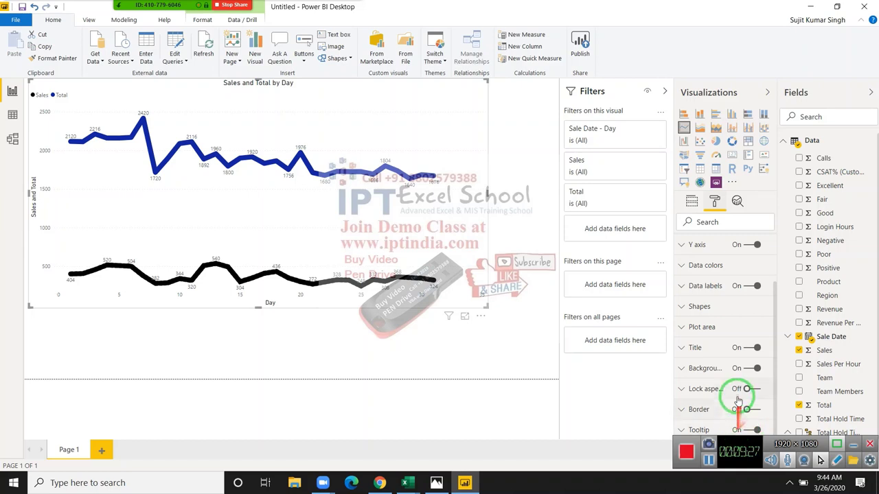
scroll(736, 402, up, 3)
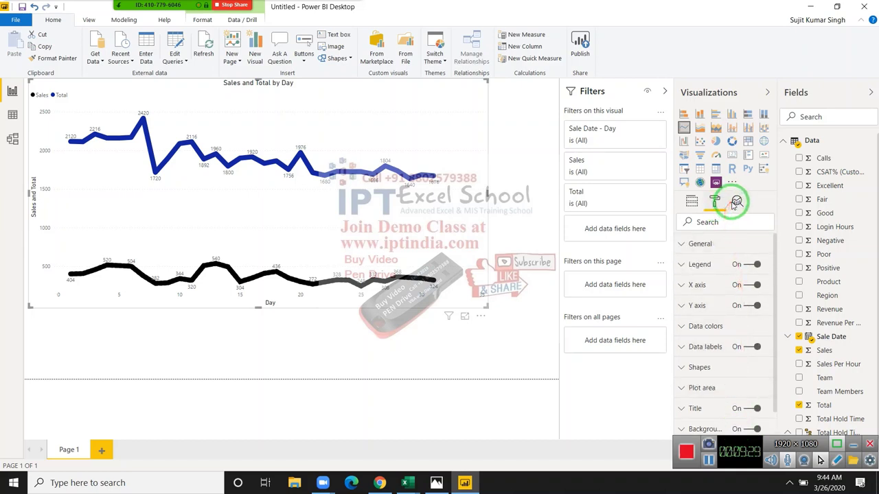
Step: Add a trend line from the Analytics pane's Trend line section
click(736, 201)
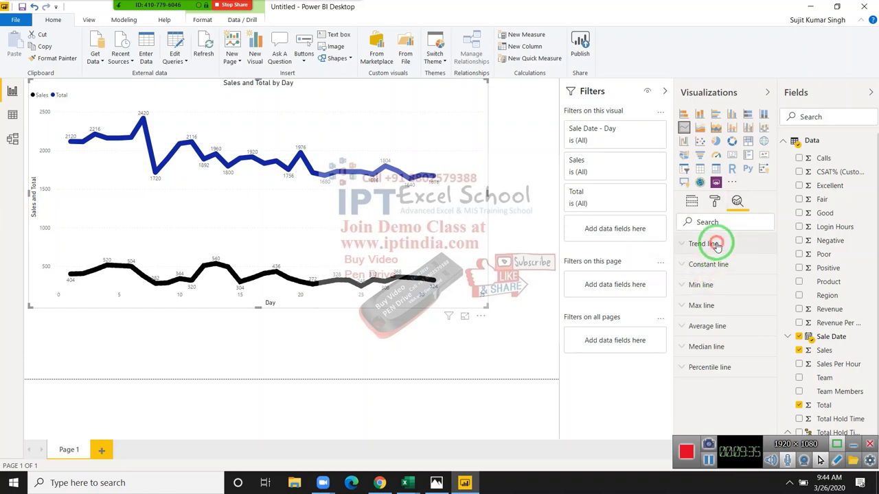
click(716, 246)
click(709, 274)
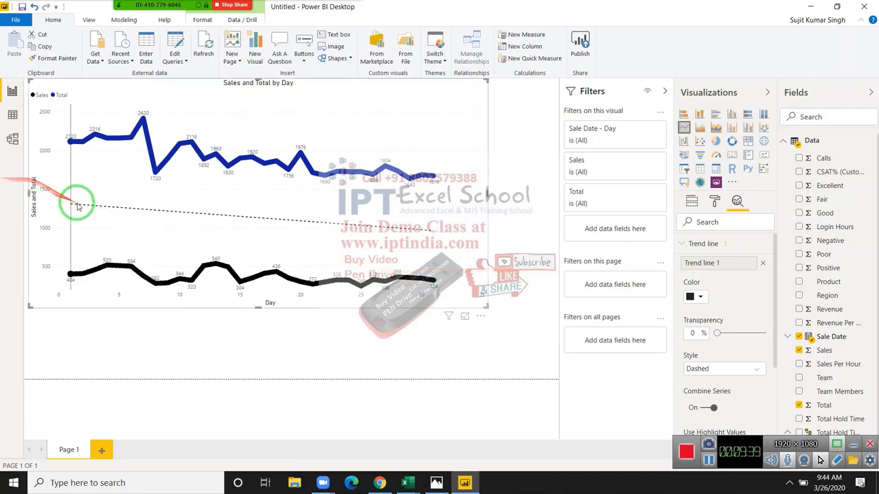
mouse_move(78, 208)
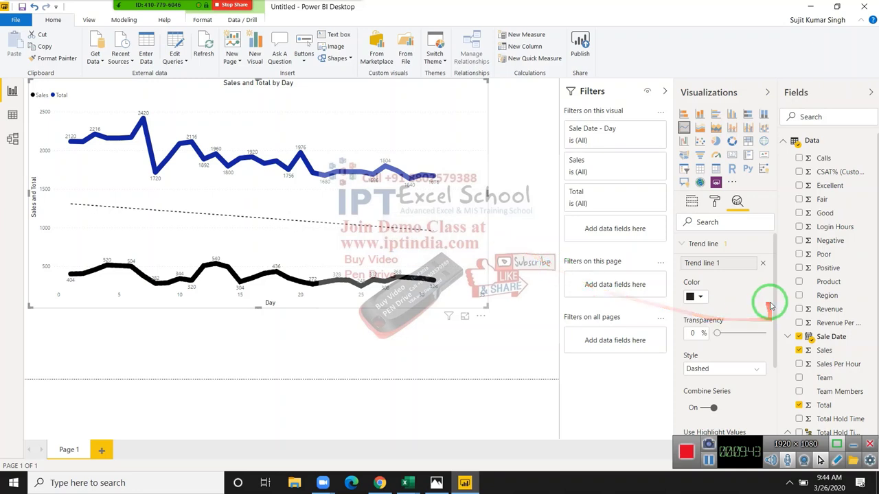
Step: Look through the Analytics options and expand Constant line
scroll(767, 299, down, 3)
scroll(767, 306, up, 2)
scroll(768, 307, up, 1)
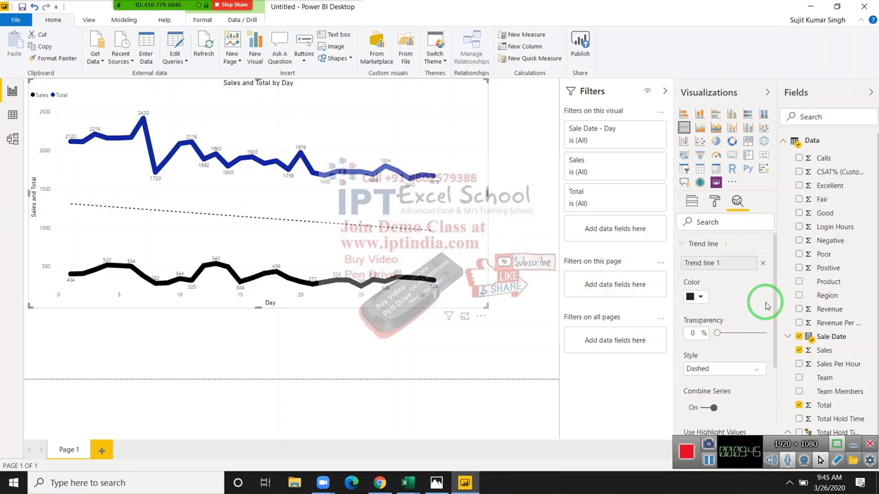
scroll(714, 316, down, 2)
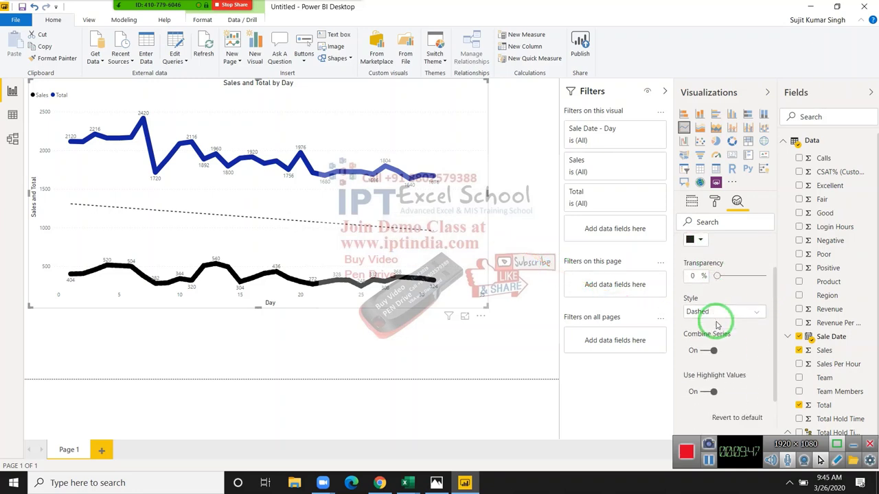
scroll(716, 325, down, 2)
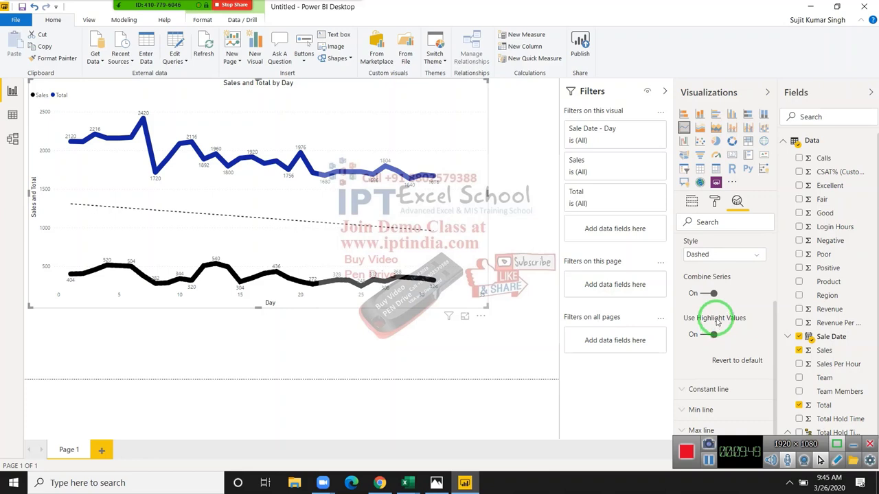
scroll(716, 322, down, 1)
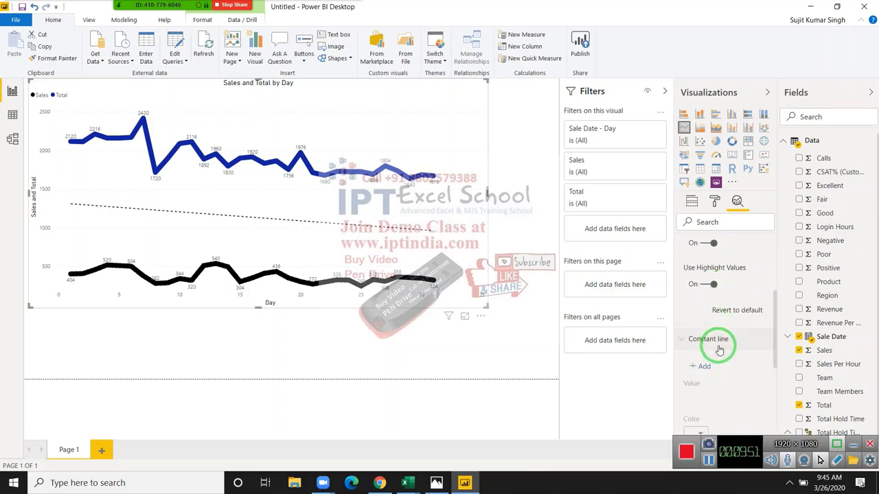
scroll(716, 343, down, 2)
click(702, 318)
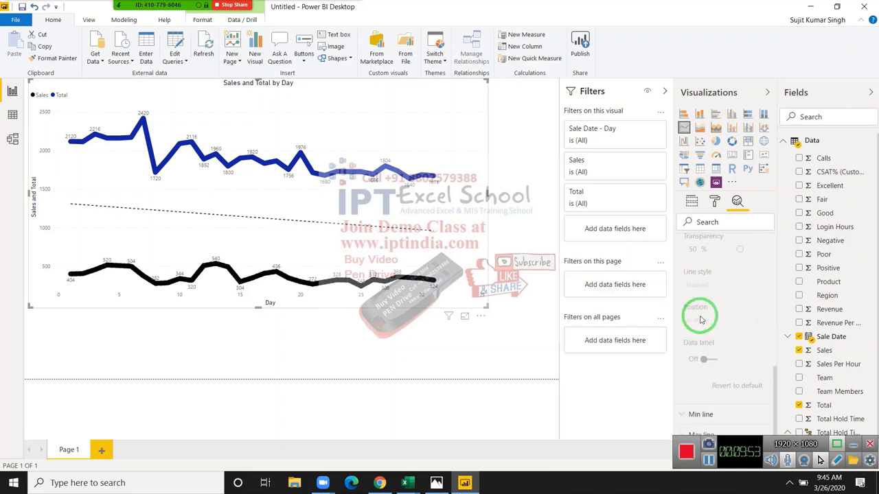
scroll(714, 340, down, 4)
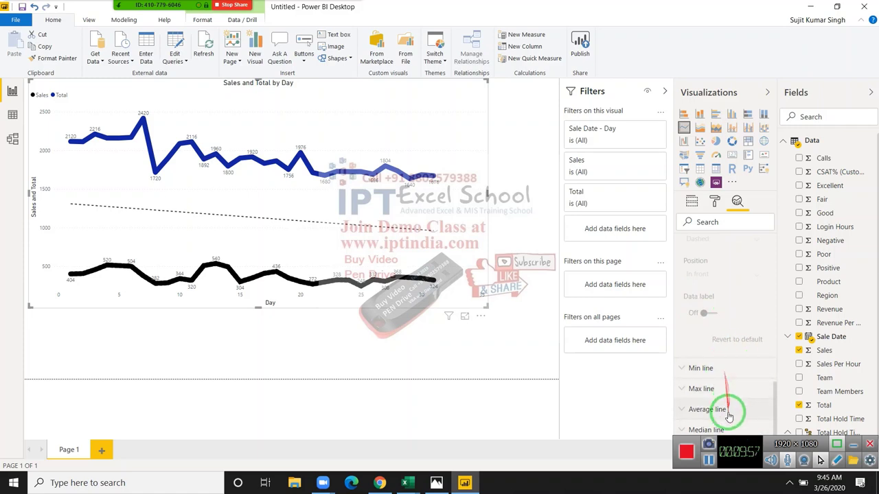
scroll(719, 412, up, 4)
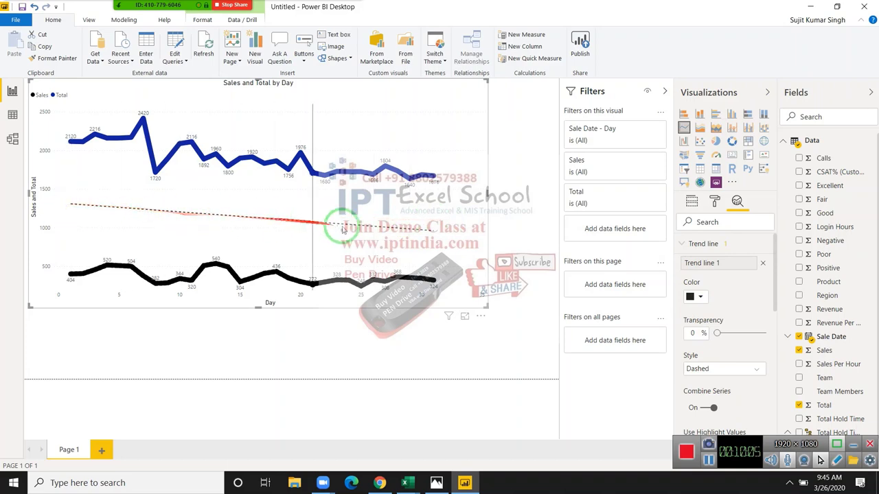
Step: Collapse the Trend line section
mouse_move(429, 233)
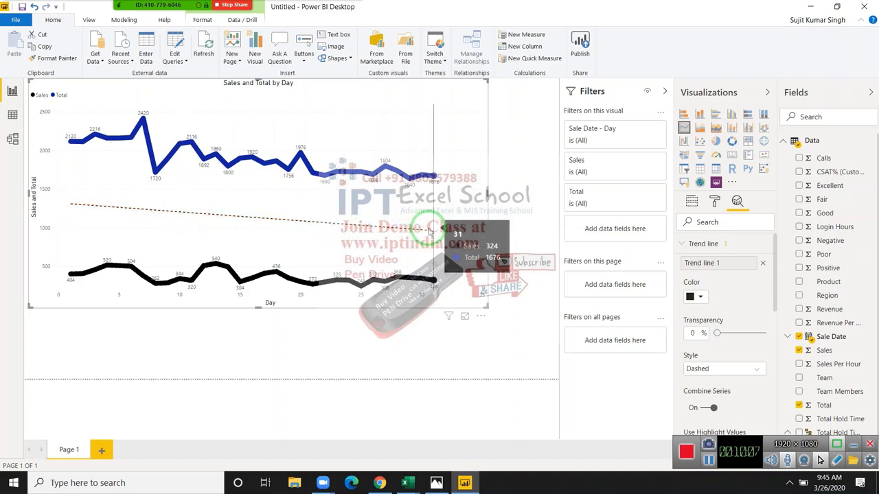
click(687, 246)
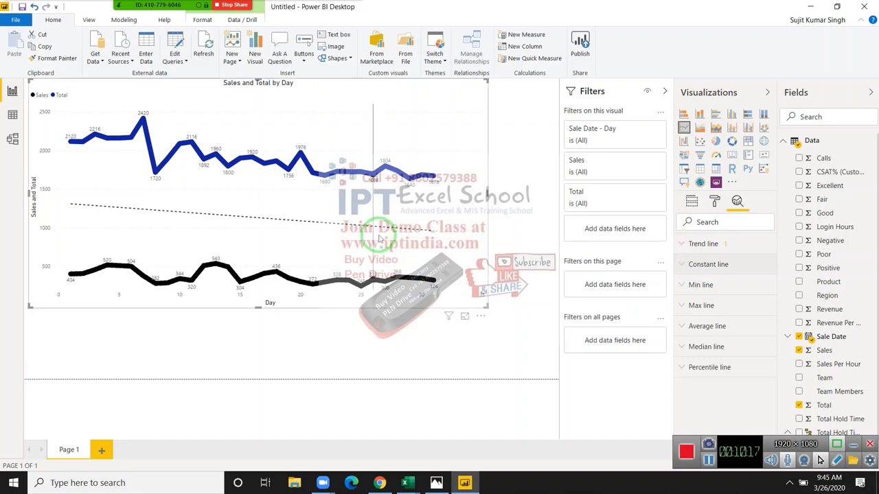
mouse_move(381, 236)
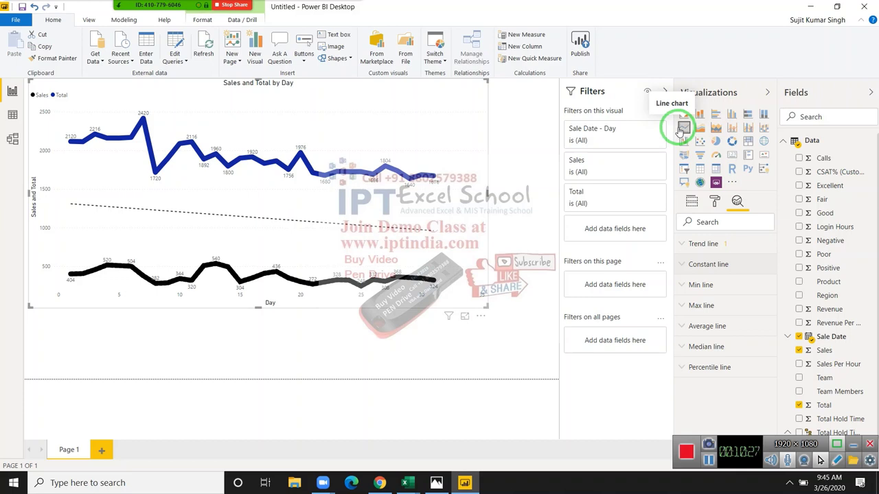
Step: Delete the Sales and Total by Day line chart from the page
click(714, 205)
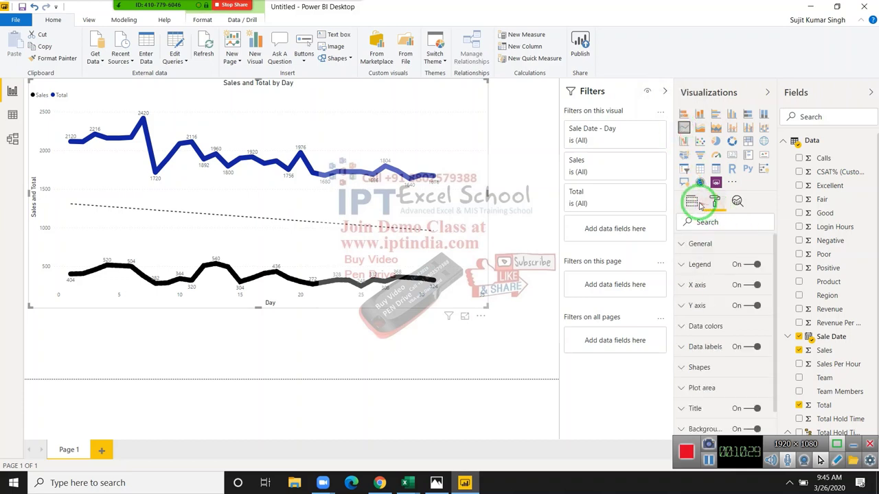
click(696, 203)
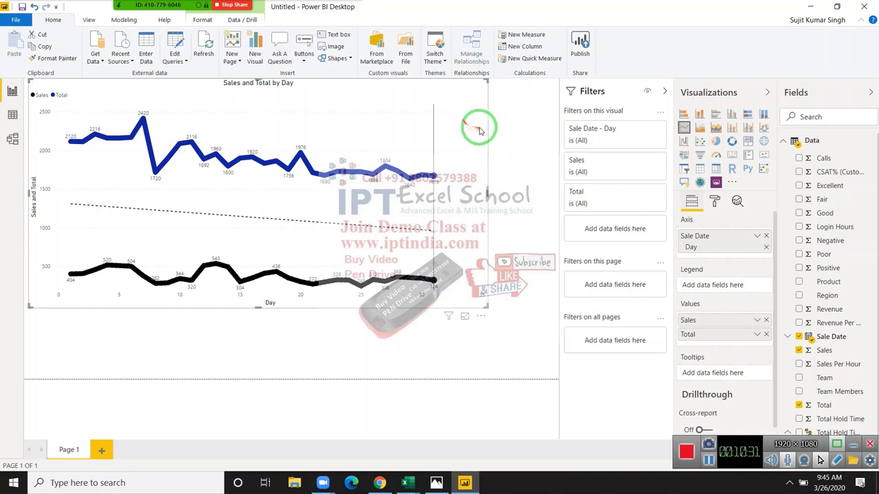
key(Delete)
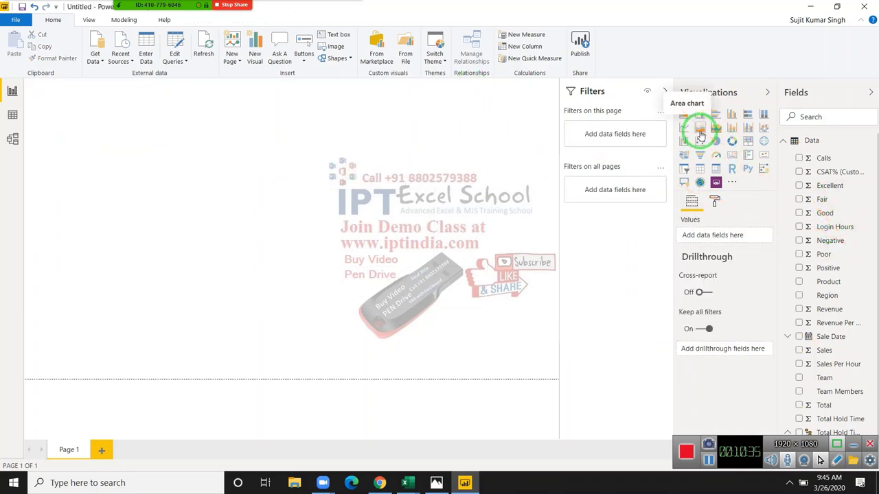
Step: Insert an Area chart, enlarge it, and plot Sales by Region
click(699, 129)
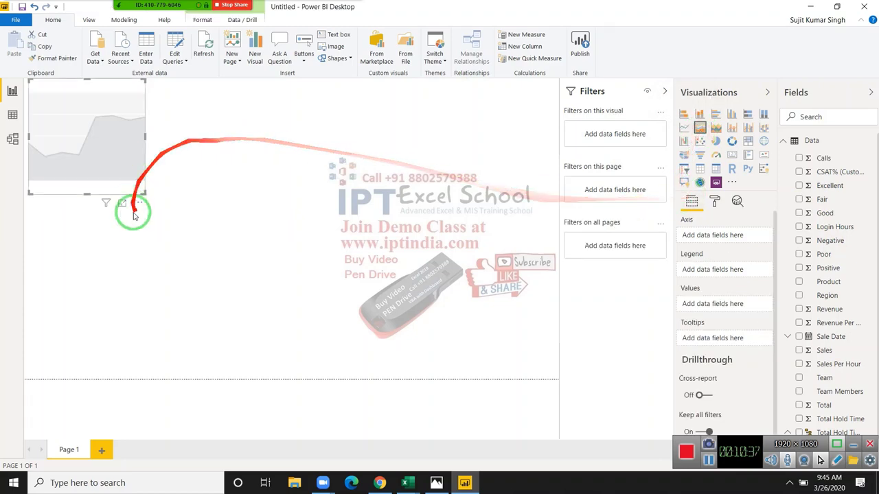
drag(141, 193, 473, 331)
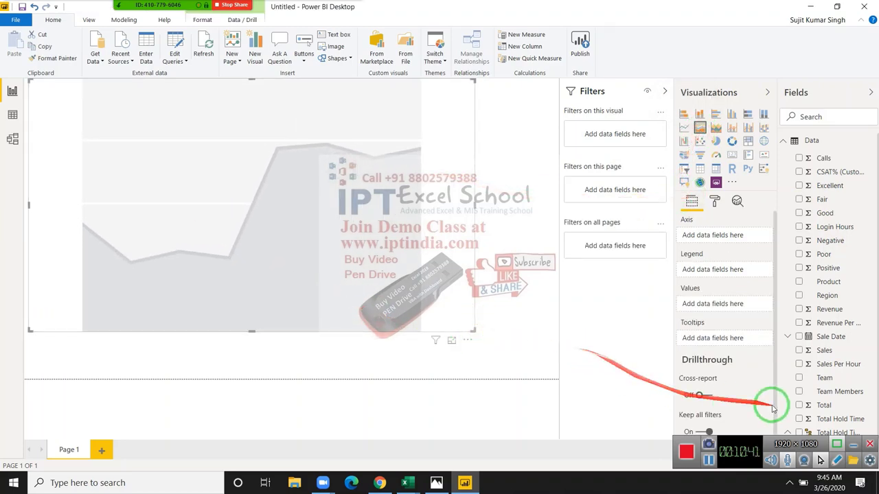
click(799, 295)
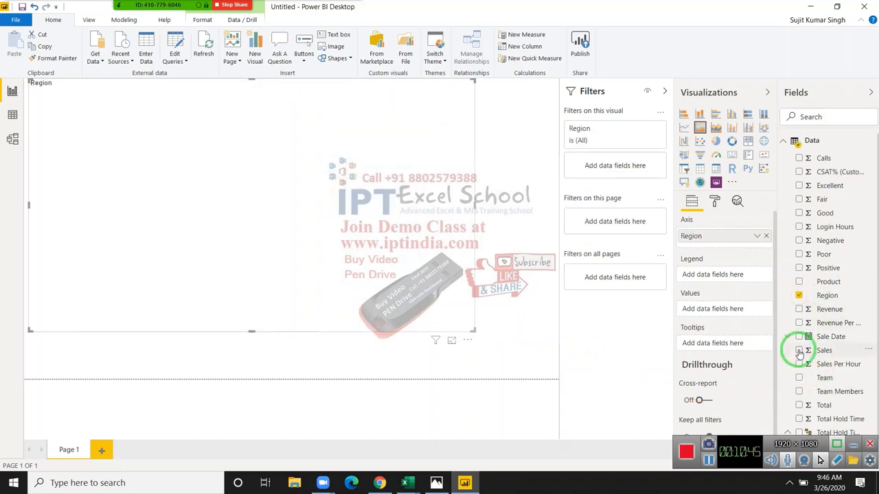
click(798, 350)
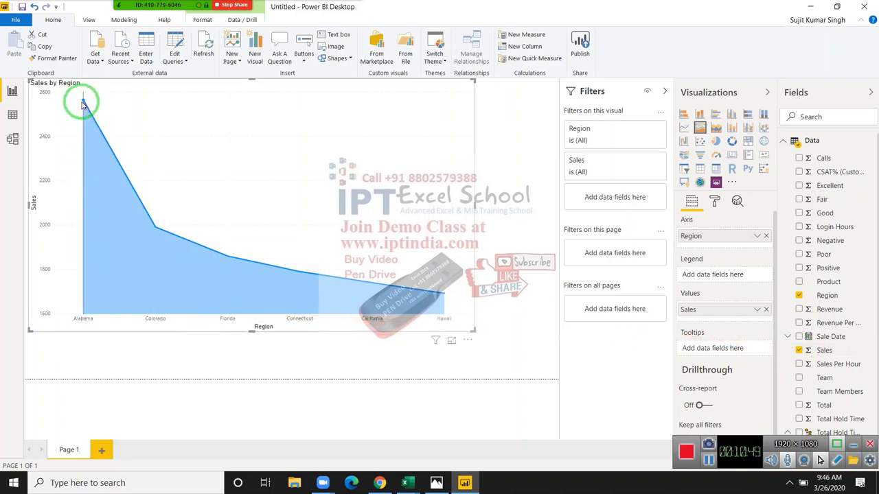
Step: Add Product to the area chart's Legend, then remove it again
mouse_move(83, 103)
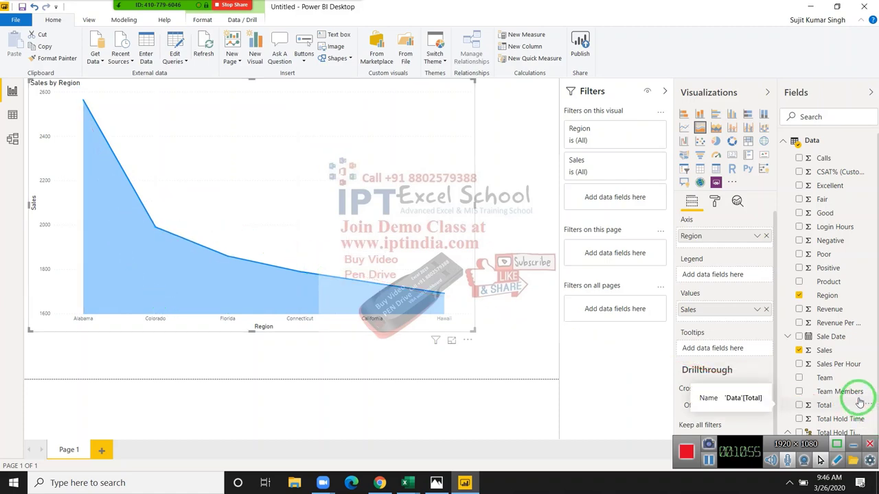
click(799, 282)
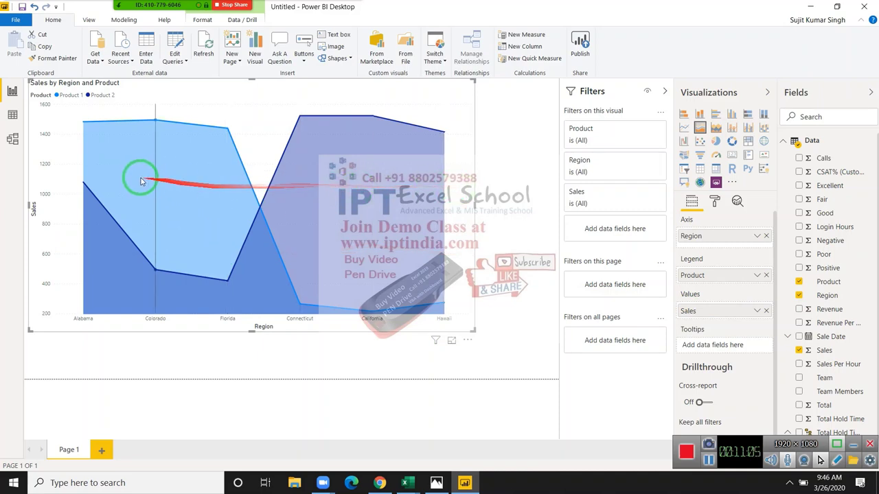
mouse_move(106, 264)
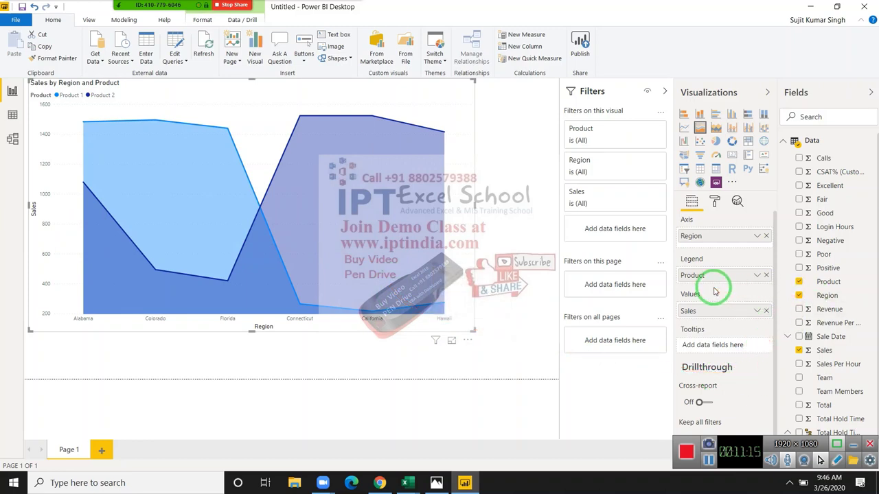
click(767, 275)
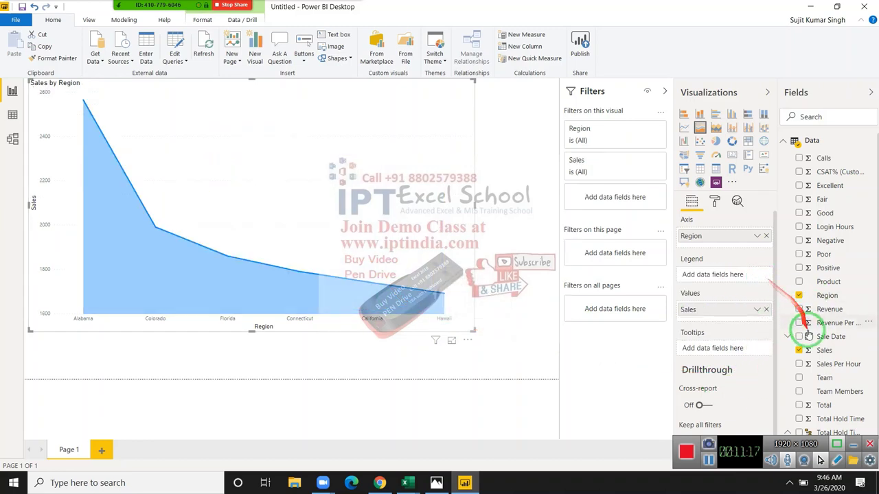
Step: Add Total as a second value, then remove it so only Sales remains
scroll(809, 385, down, 1)
click(798, 383)
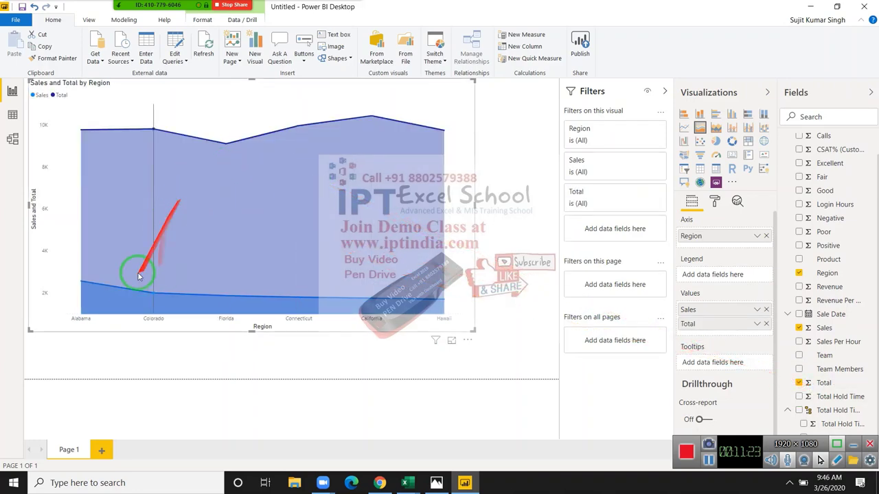
mouse_move(140, 297)
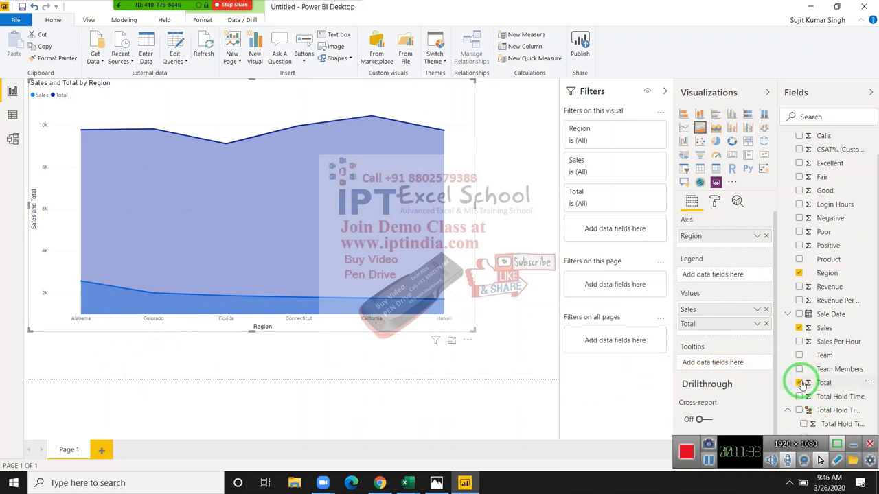
click(799, 383)
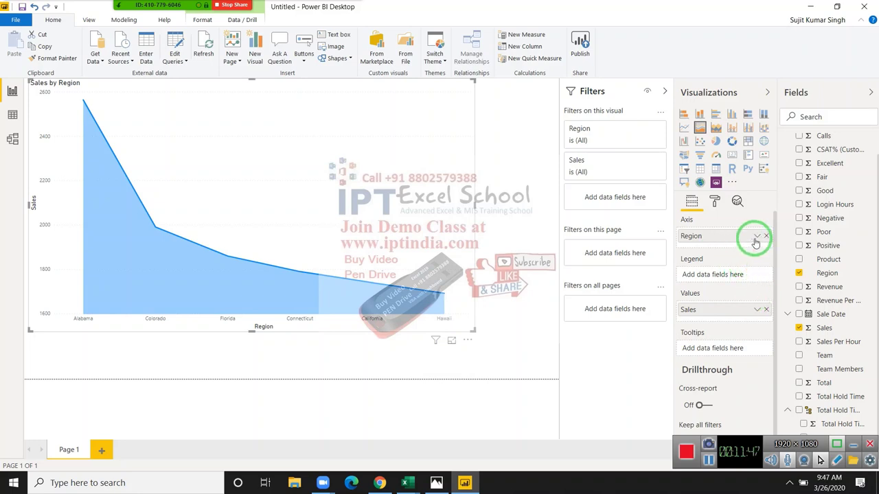
Step: Review the Region and Sales field options, then browse the General and X axis format settings
click(756, 238)
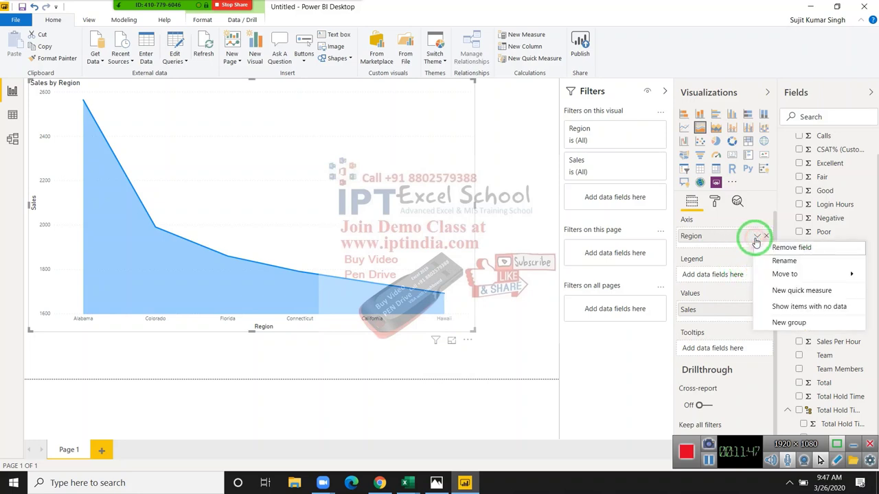
click(729, 287)
click(758, 310)
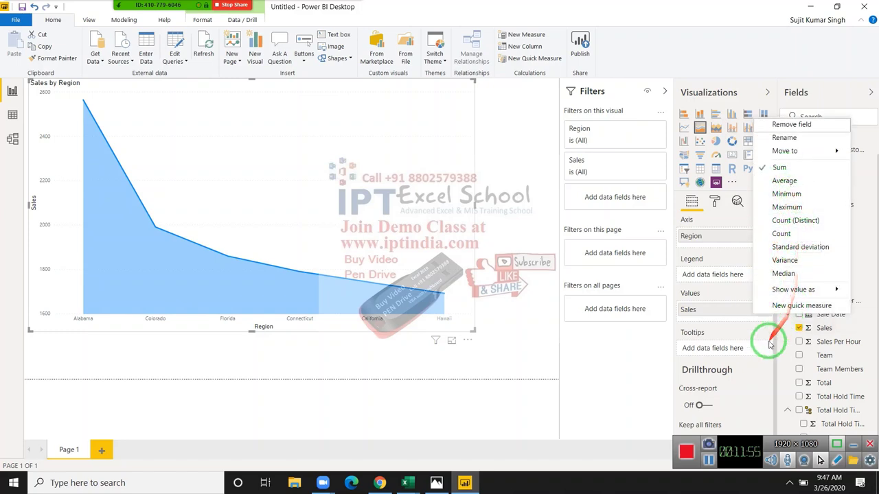
click(715, 203)
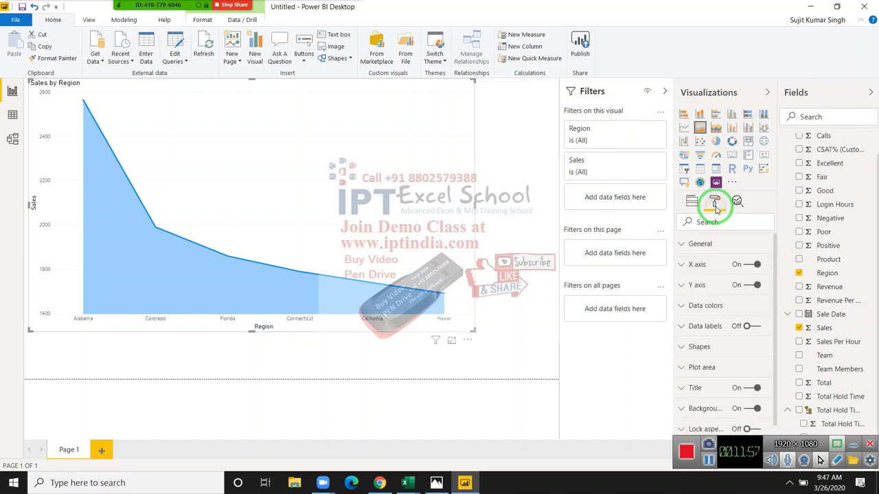
click(688, 248)
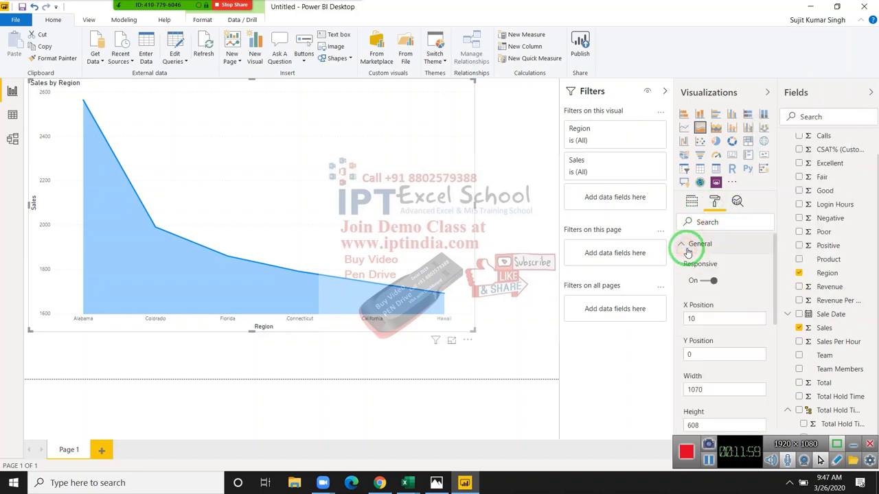
click(688, 251)
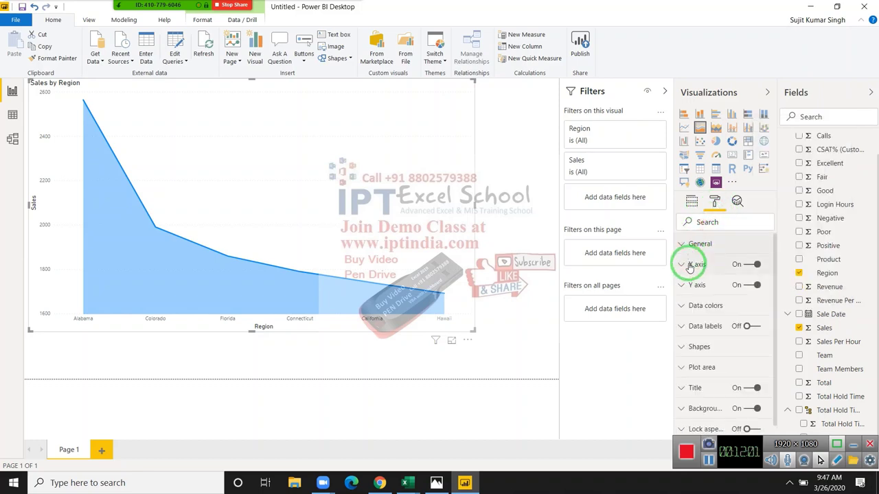
click(689, 266)
click(690, 267)
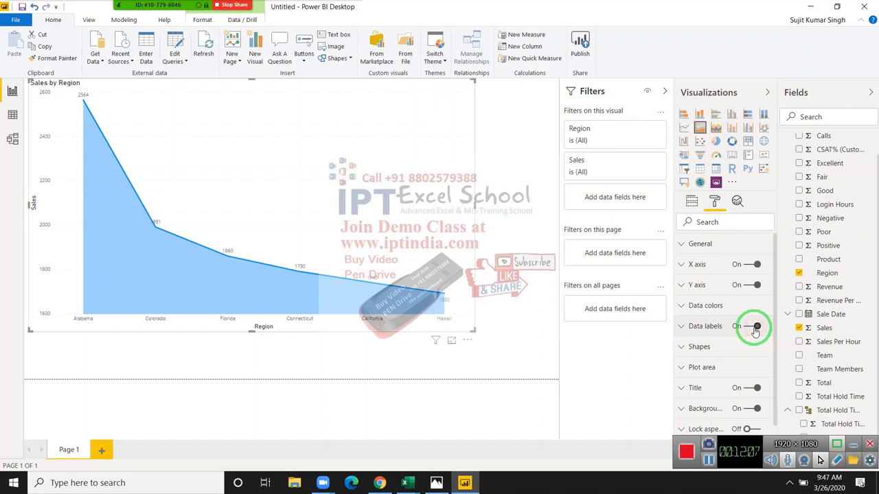
Step: Set the area chart's line join type under Shapes to Miter
scroll(750, 335, down, 1)
click(713, 311)
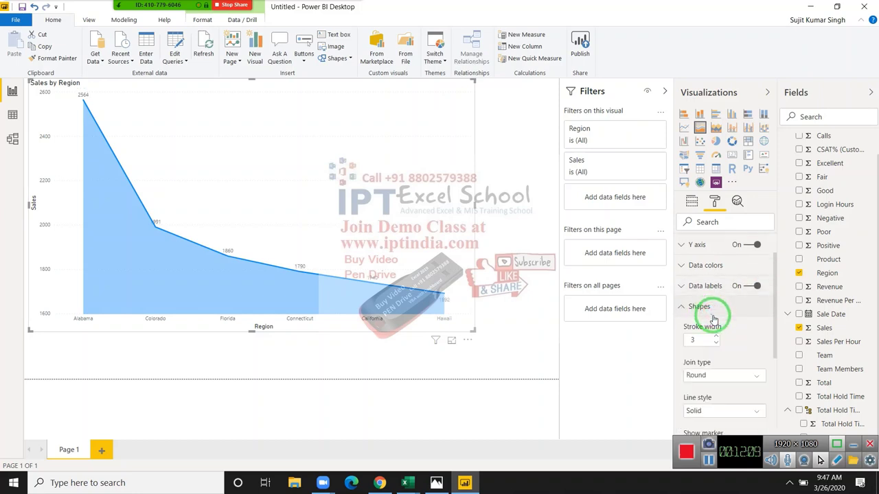
scroll(729, 345, down, 3)
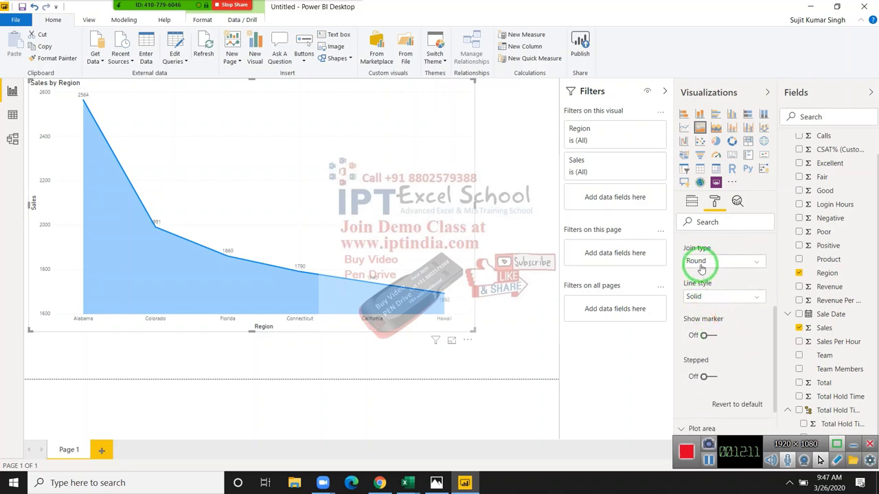
click(699, 262)
click(699, 274)
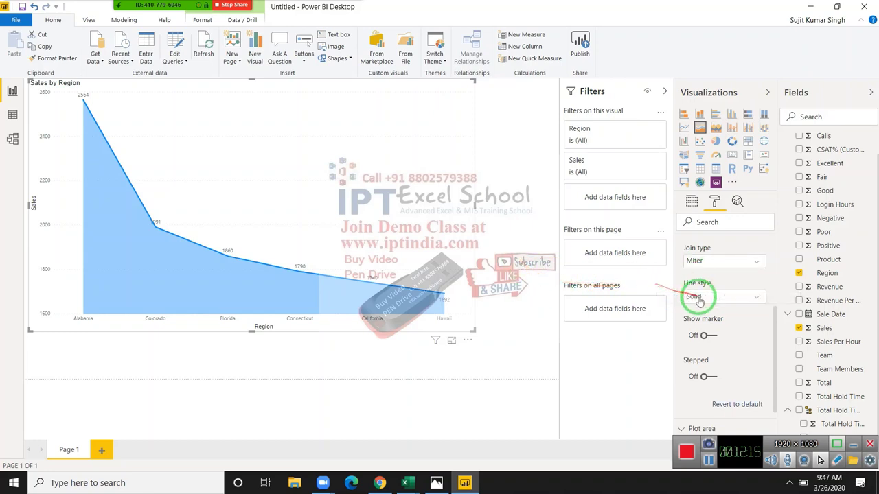
Step: Look over the Plot area settings, then collapse the Shapes and Plot area sections
scroll(724, 310, down, 2)
scroll(733, 302, down, 2)
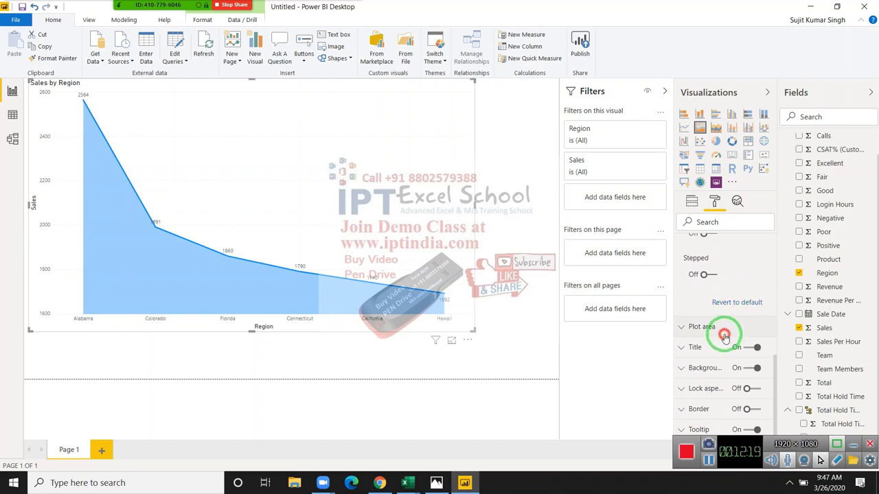
click(724, 334)
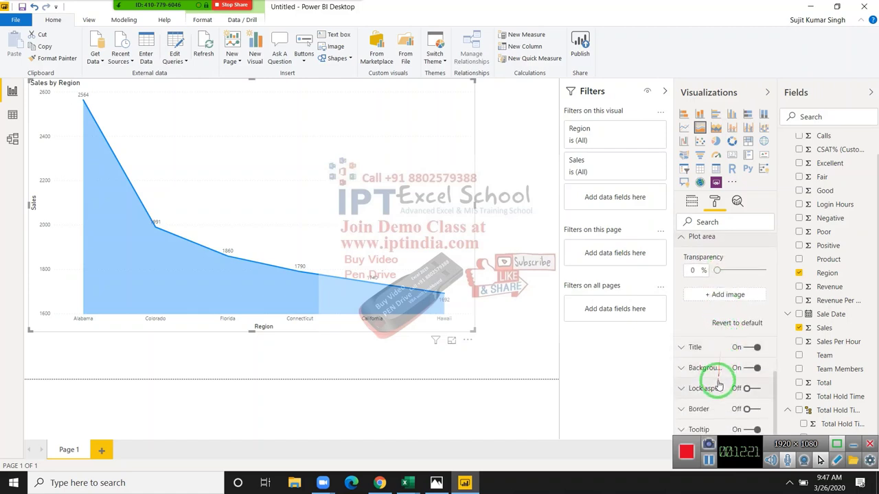
scroll(717, 392, up, 5)
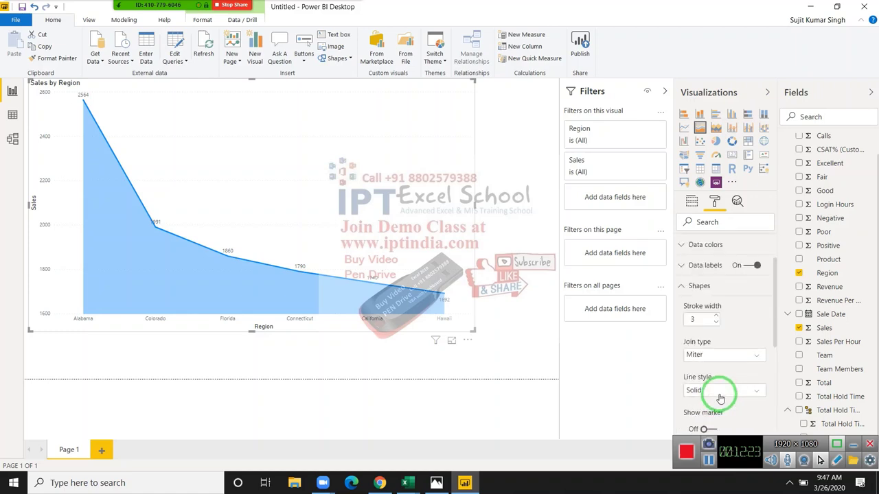
click(682, 350)
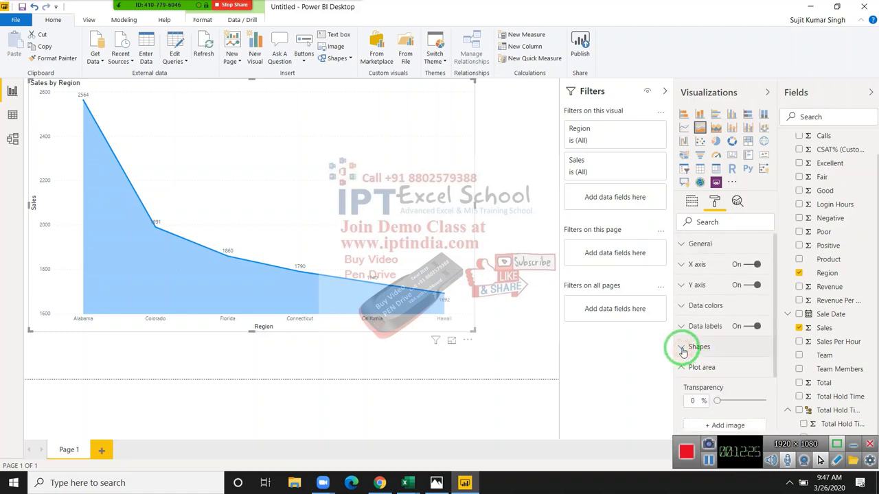
click(681, 367)
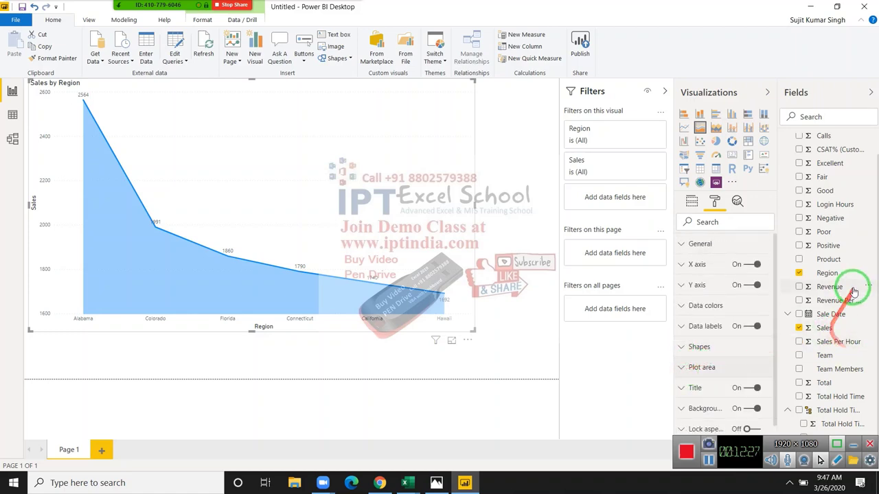
Step: Add Product to split the area chart and recolor Product 1 red
click(799, 258)
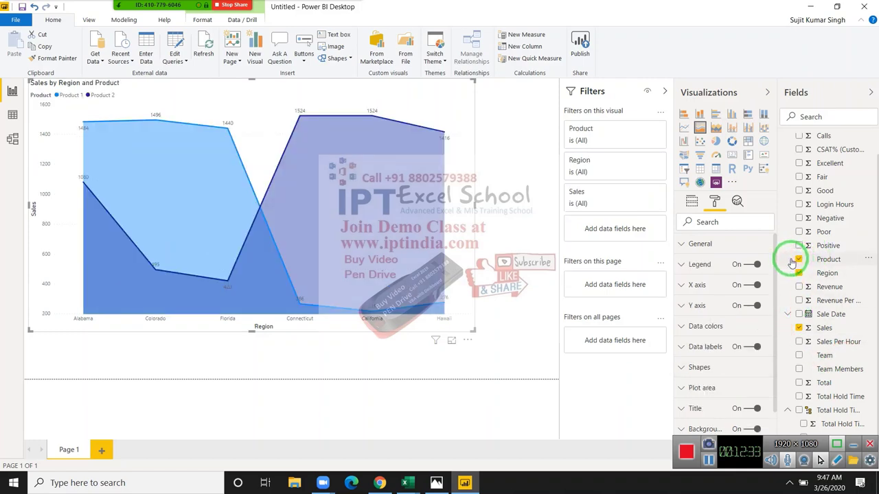
click(698, 328)
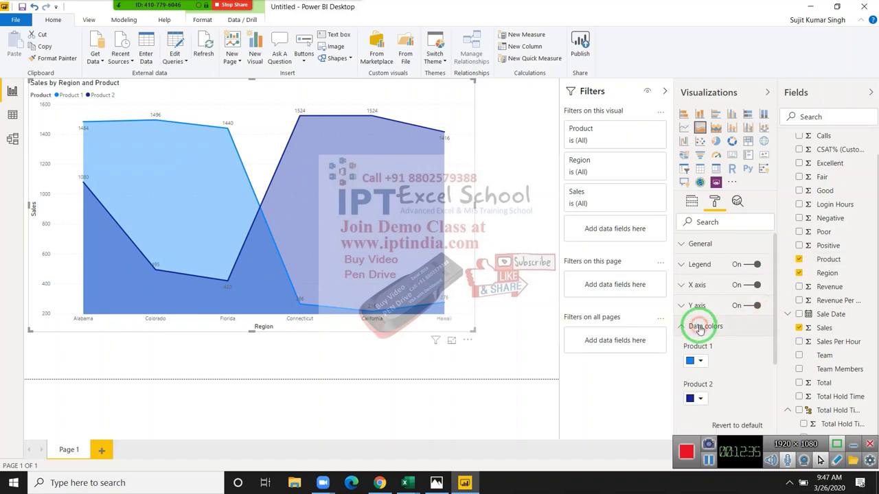
click(700, 361)
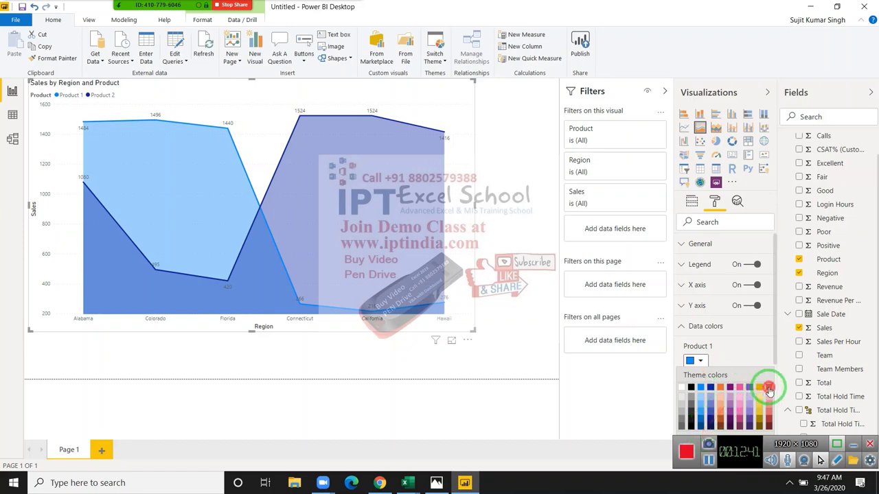
click(769, 387)
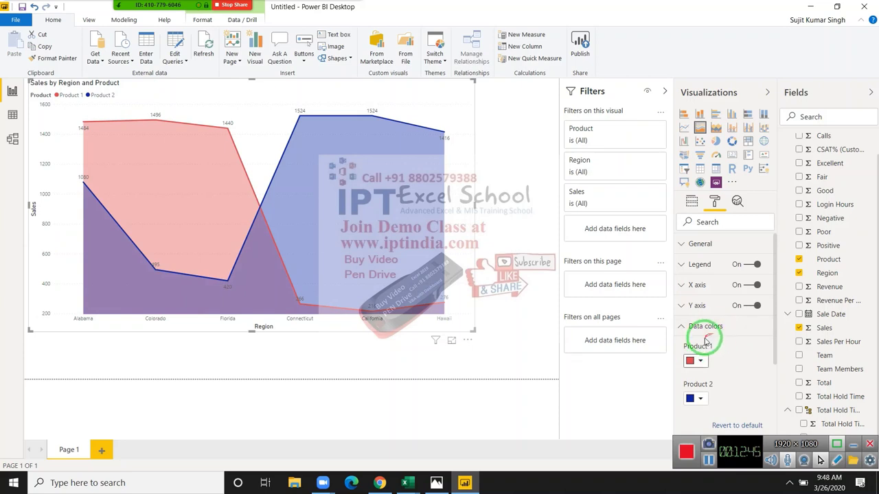
click(686, 330)
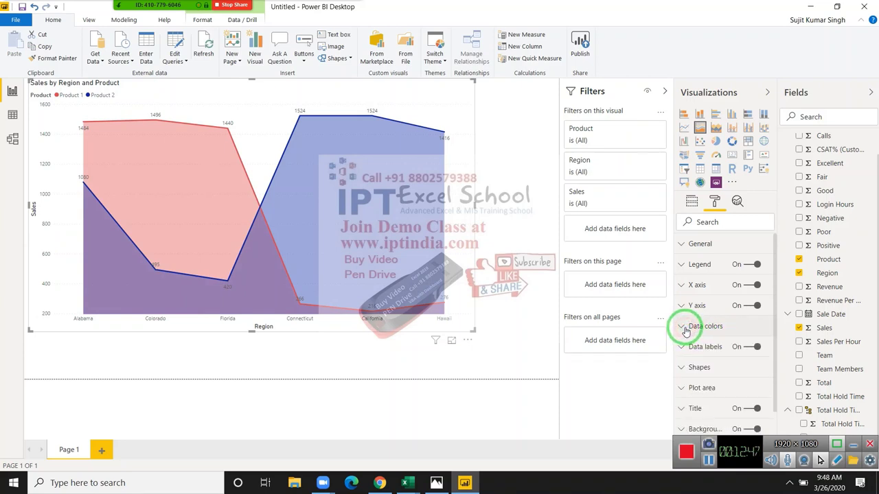
click(737, 201)
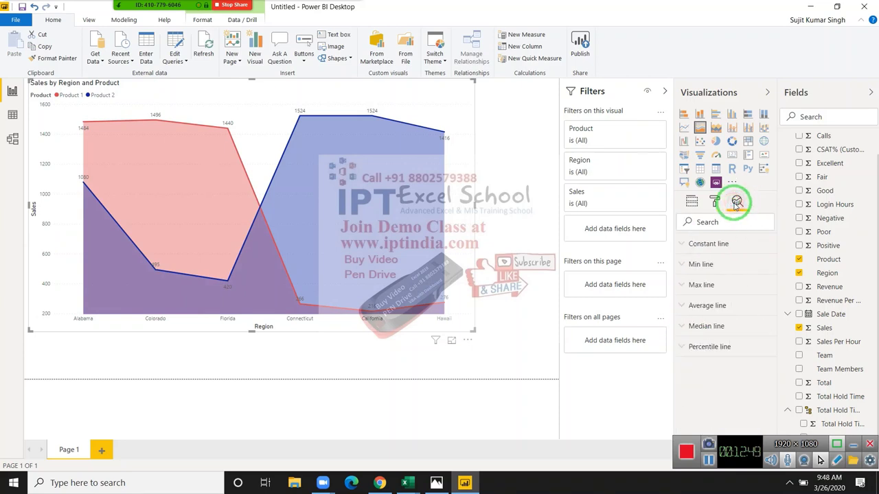
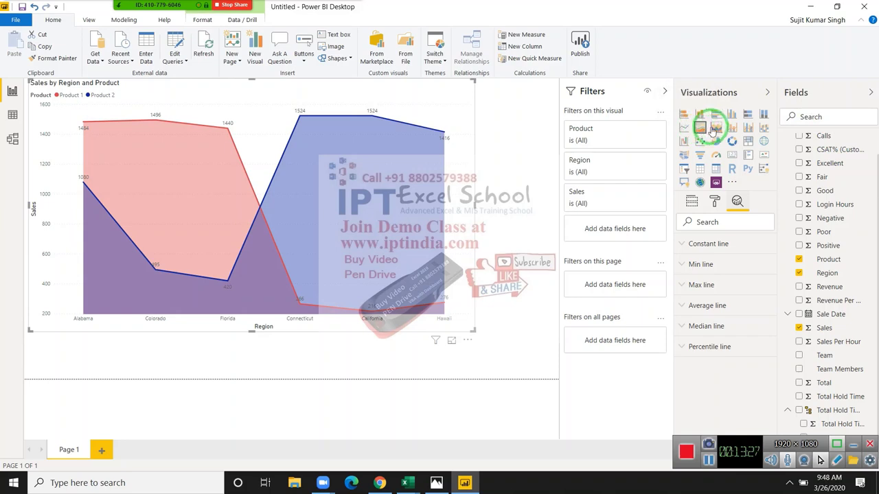
Step: Change the Sales by Region and Product area chart into a stacked area chart
click(716, 128)
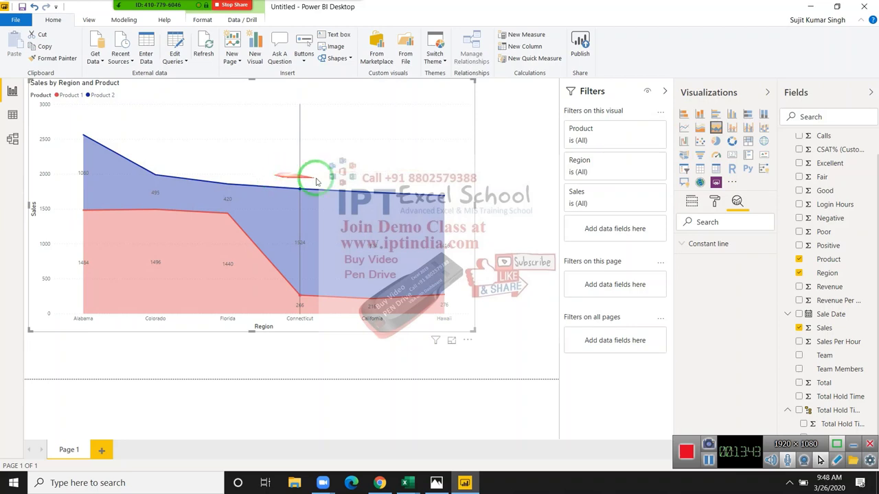
mouse_move(317, 182)
mouse_move(82, 231)
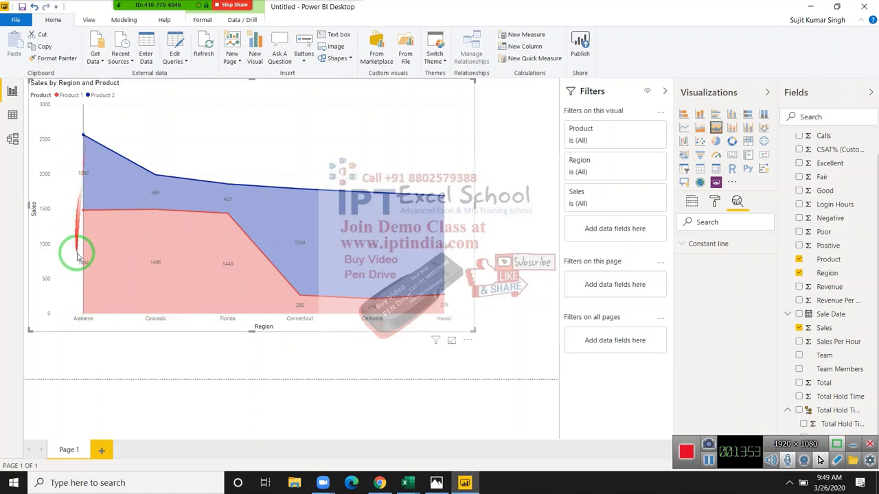
mouse_move(80, 266)
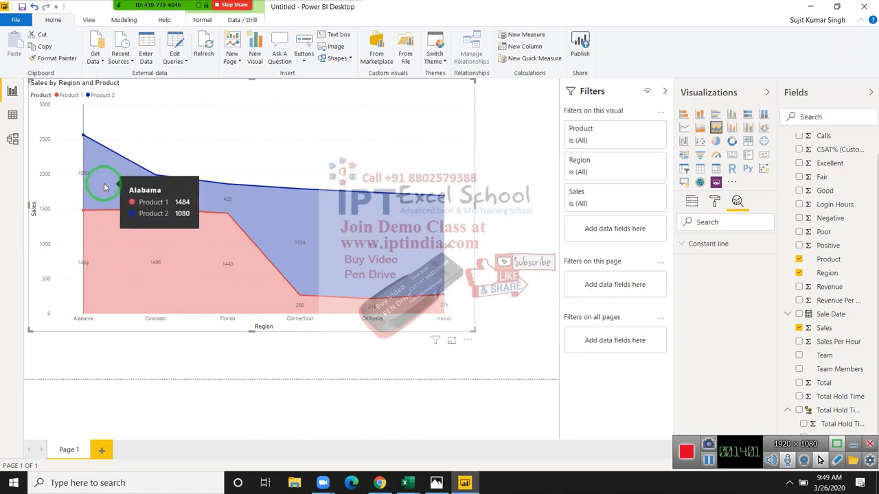
drag(103, 191, 108, 270)
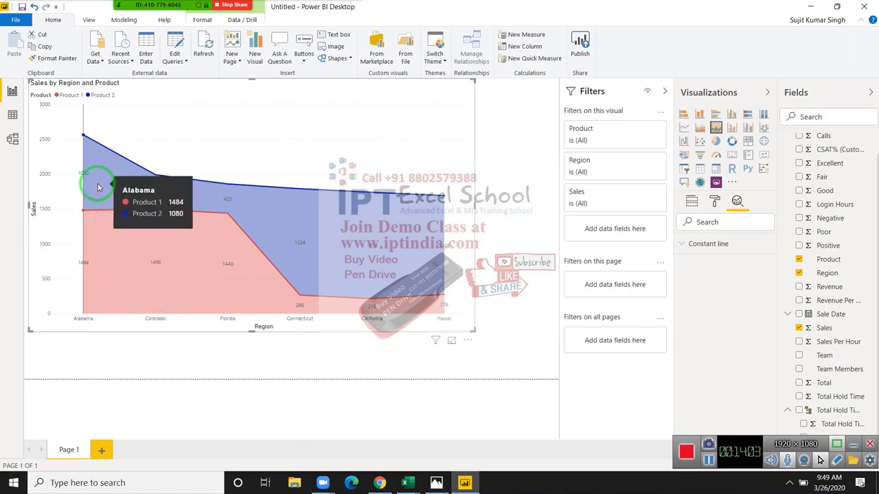
drag(110, 183, 254, 237)
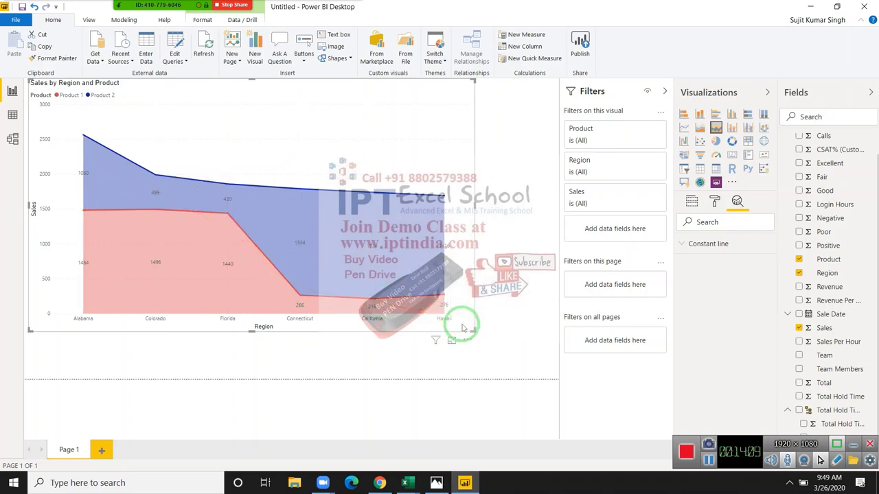
mouse_move(519, 383)
mouse_down()
mouse_move(726, 255)
mouse_move(719, 245)
mouse_up()
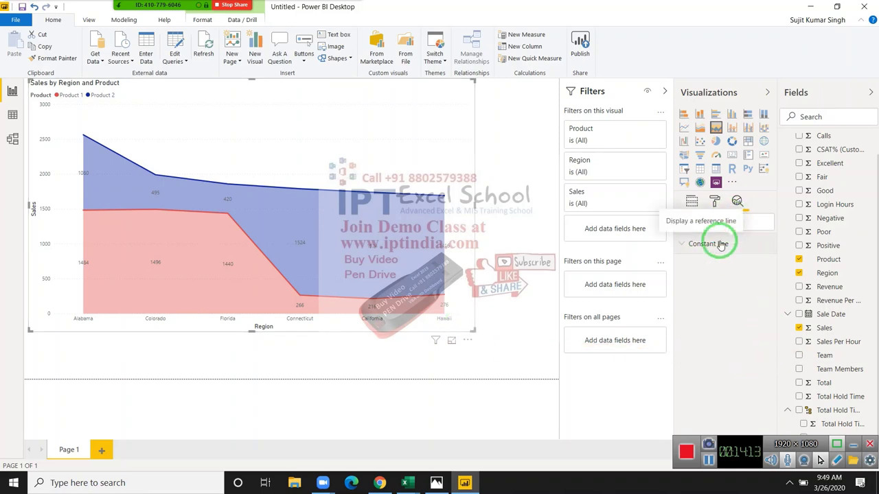
Step: Bring up the chart's formatting options in the Format pane
click(714, 201)
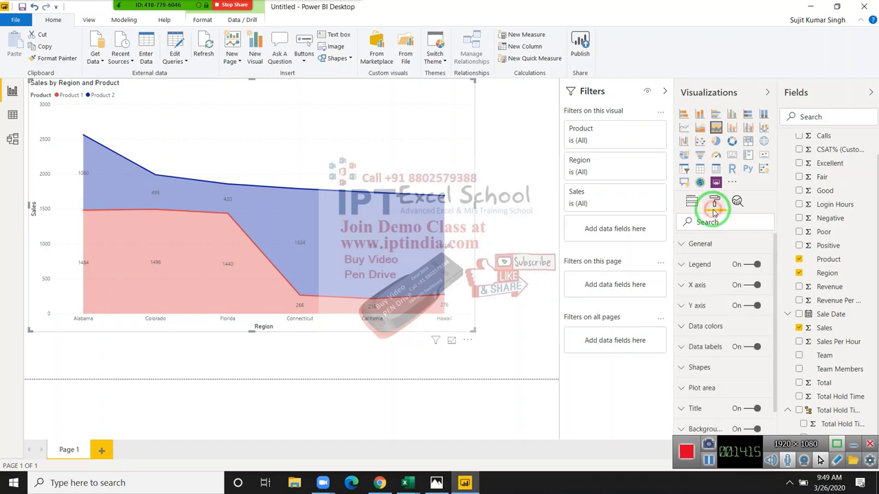
scroll(733, 330, down, 2)
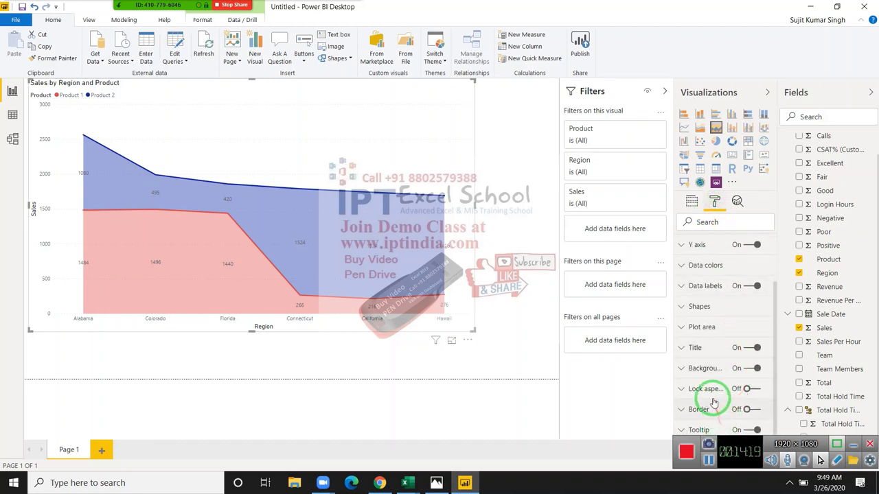
scroll(709, 380, up, 2)
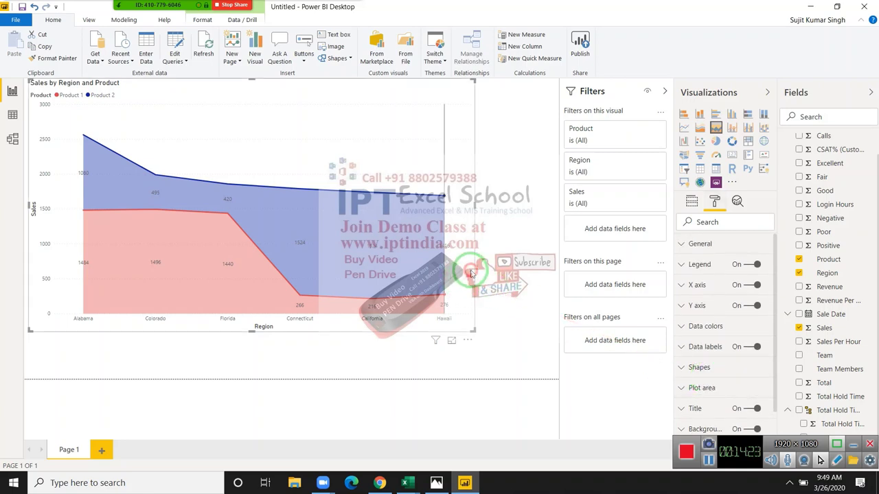
Step: Replace the area chart with an enlarged line and stacked column chart of Sales by Region
key(Delete)
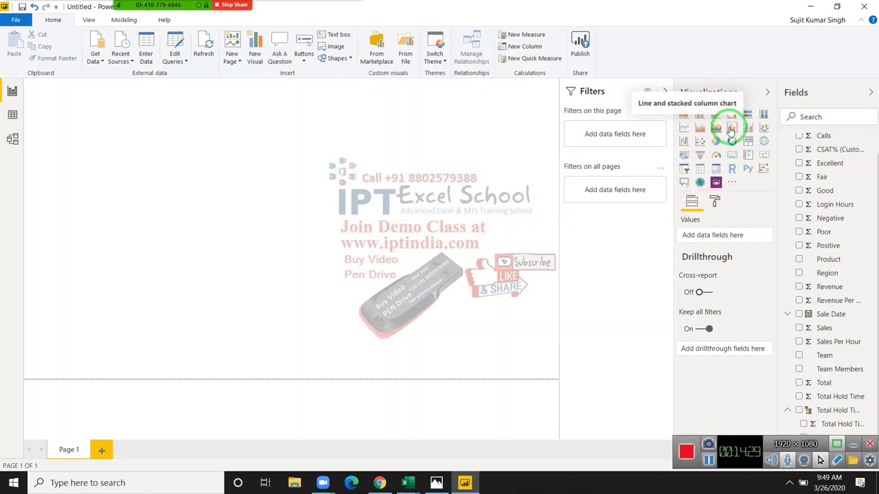
click(732, 130)
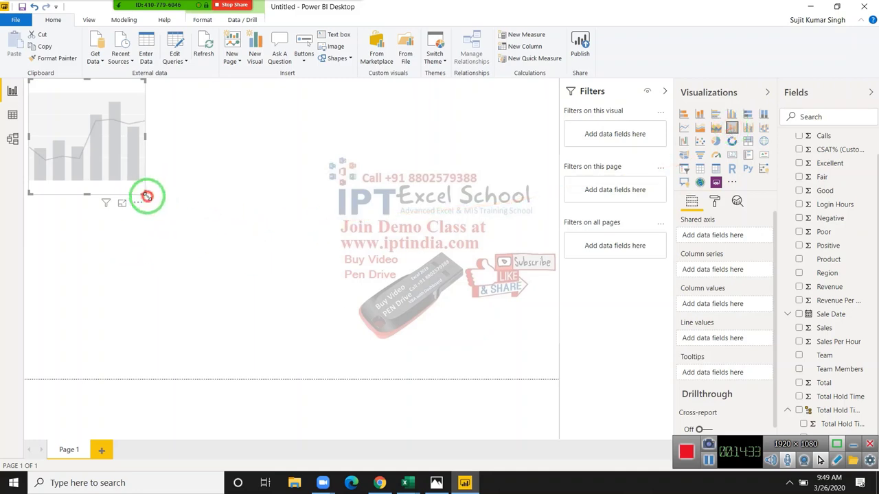
drag(146, 195, 361, 324)
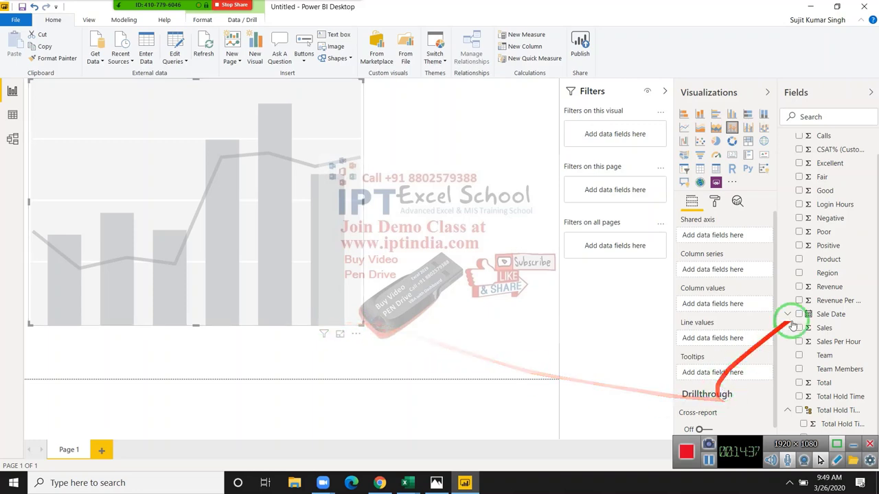
click(798, 273)
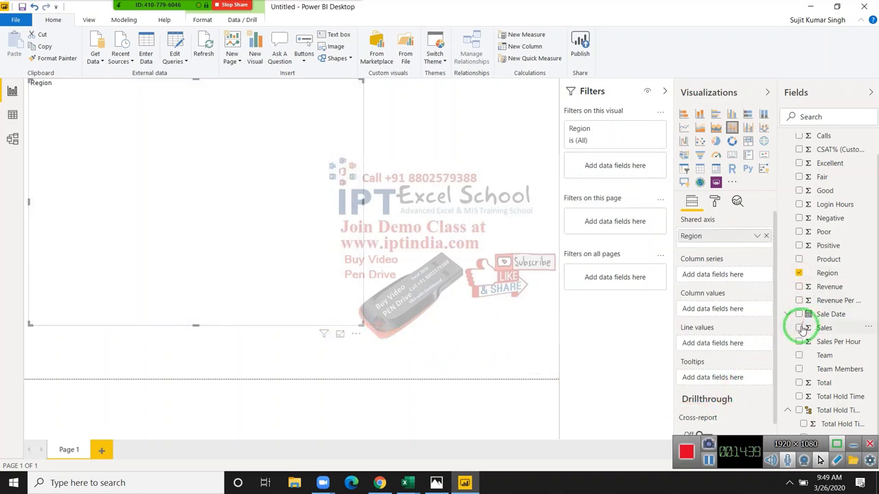
click(799, 328)
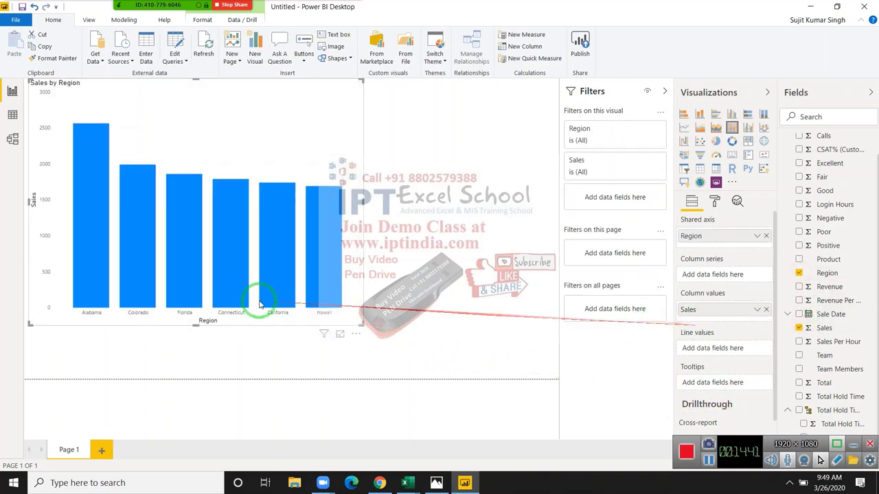
Step: Adjust the page layout, then switch to the Data view showing the 524-row Data table
mouse_move(222, 267)
mouse_move(221, 265)
mouse_down()
mouse_move(180, 287)
mouse_move(693, 368)
mouse_up()
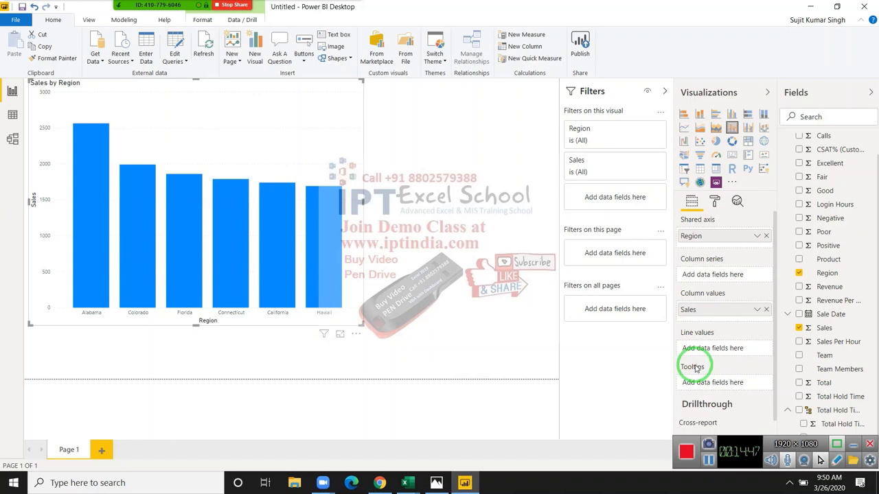
drag(694, 367, 860, 389)
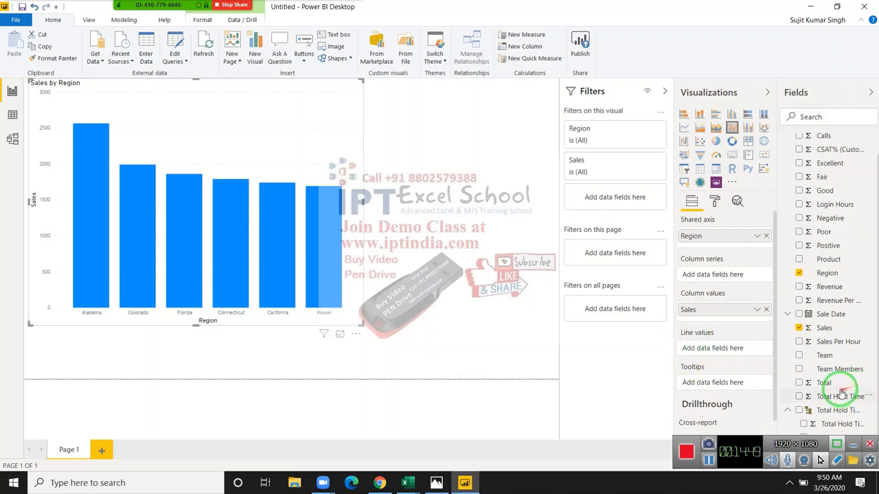
scroll(851, 390, up, 1)
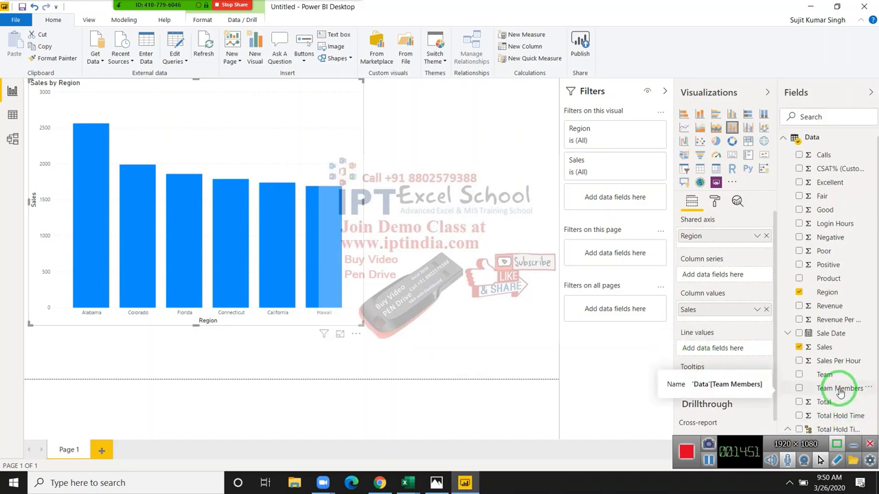
scroll(840, 393, down, 1)
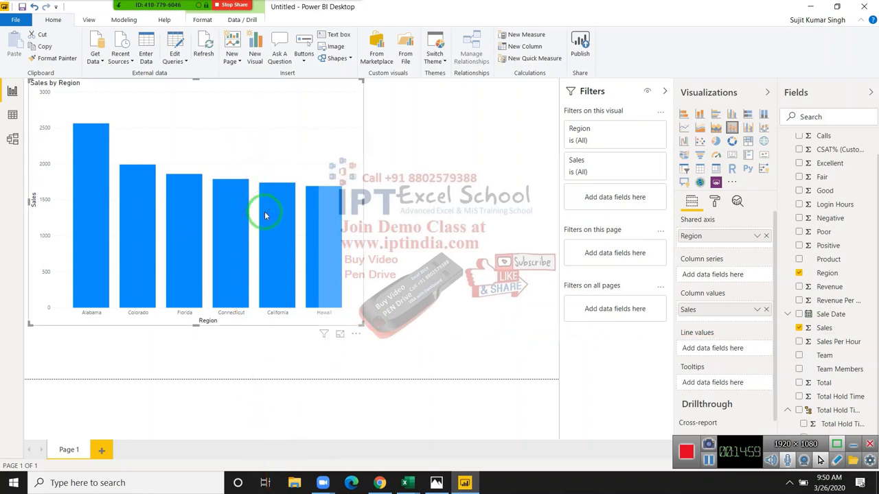
mouse_move(265, 216)
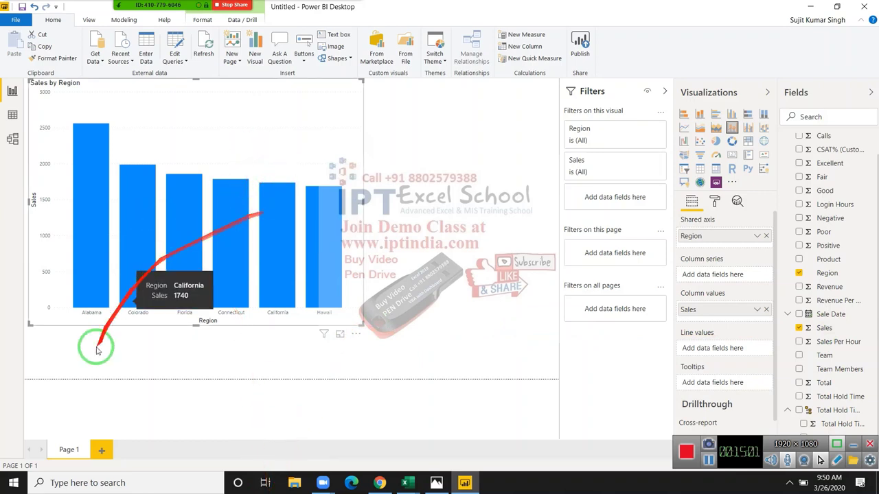
click(12, 116)
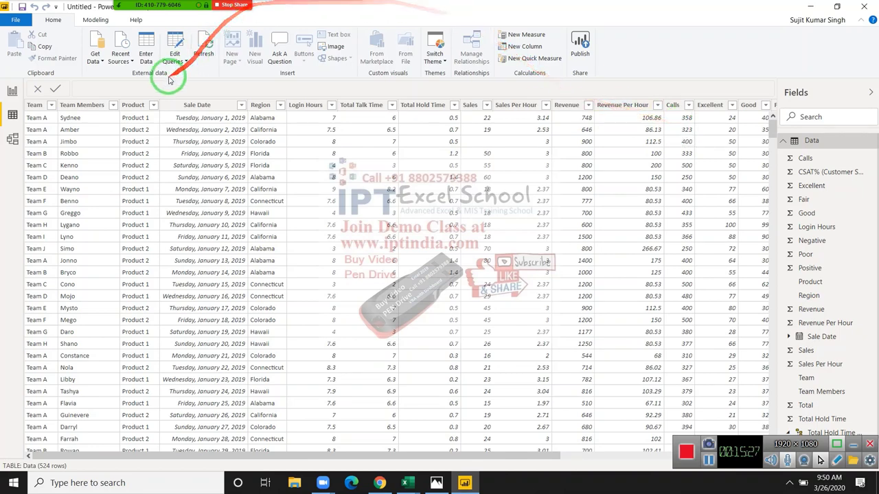
Step: Create calculated column TRG = Data[Calls]/2 from the Modeling tab, then go back to Report view
click(107, 20)
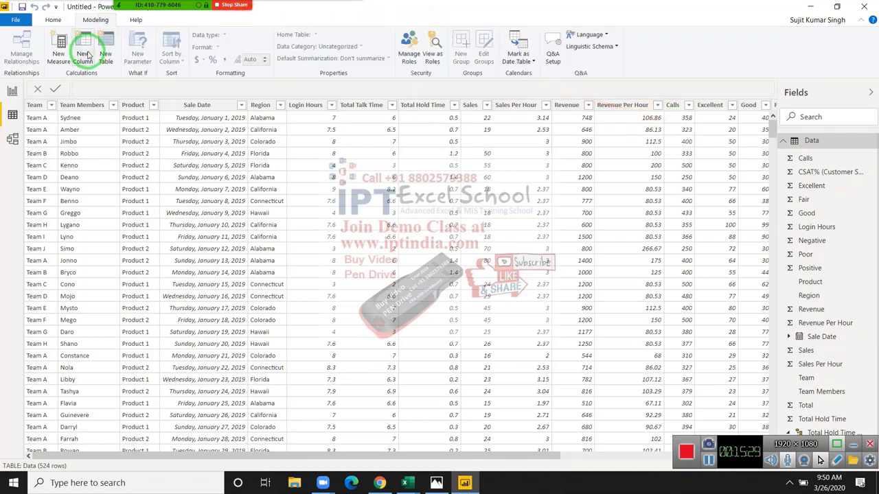
click(84, 55)
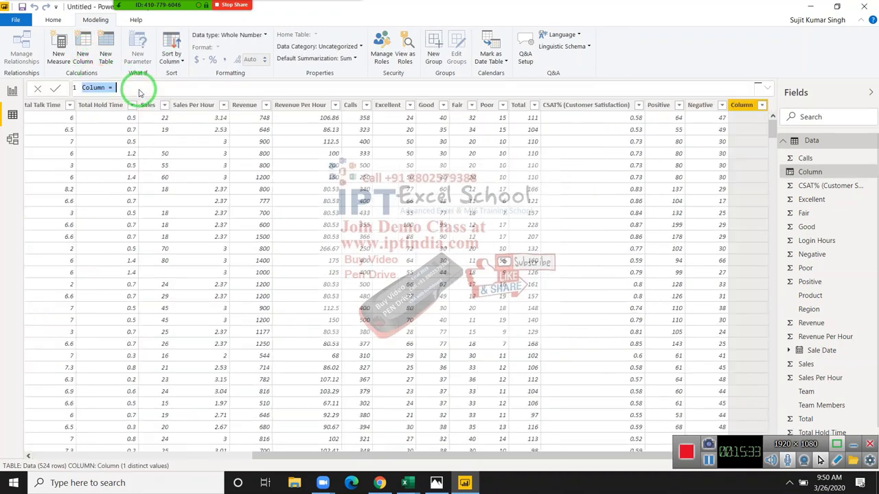
click(105, 87)
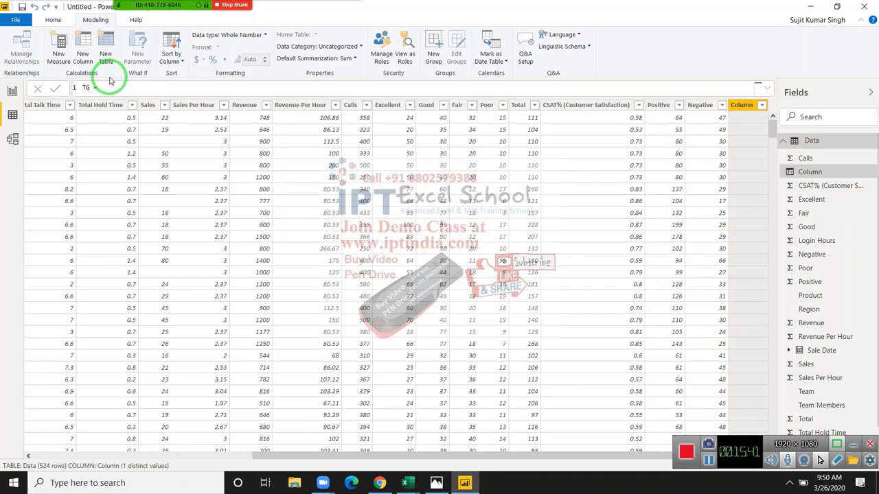
text(=)
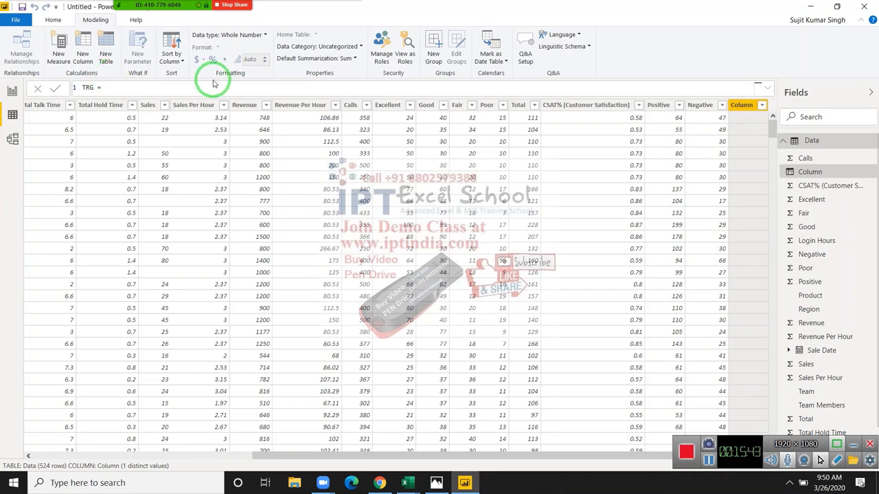
click(207, 86)
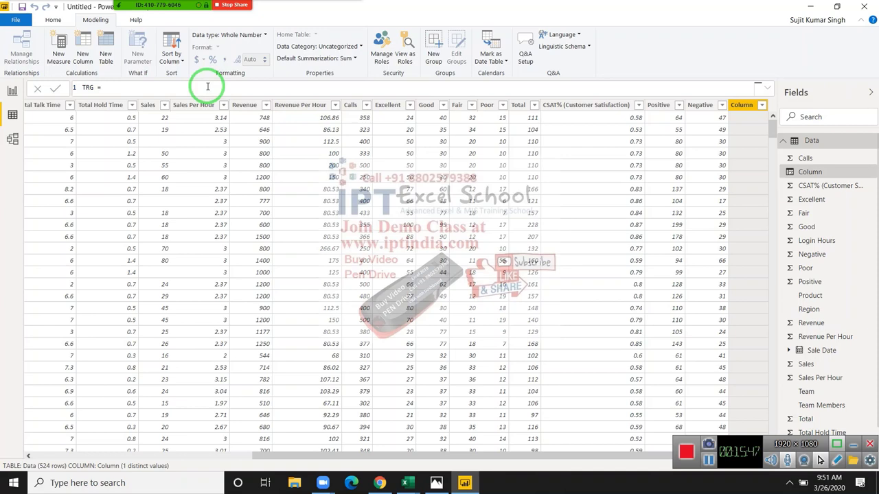
text(all)
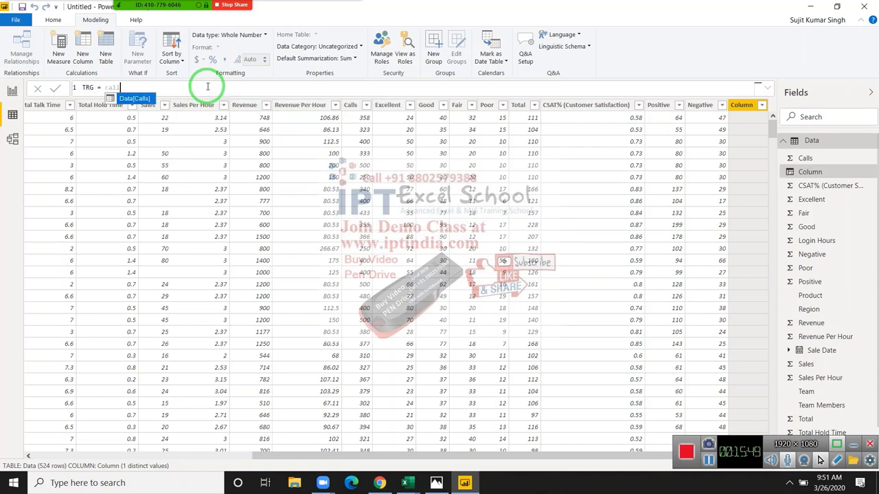
text(')
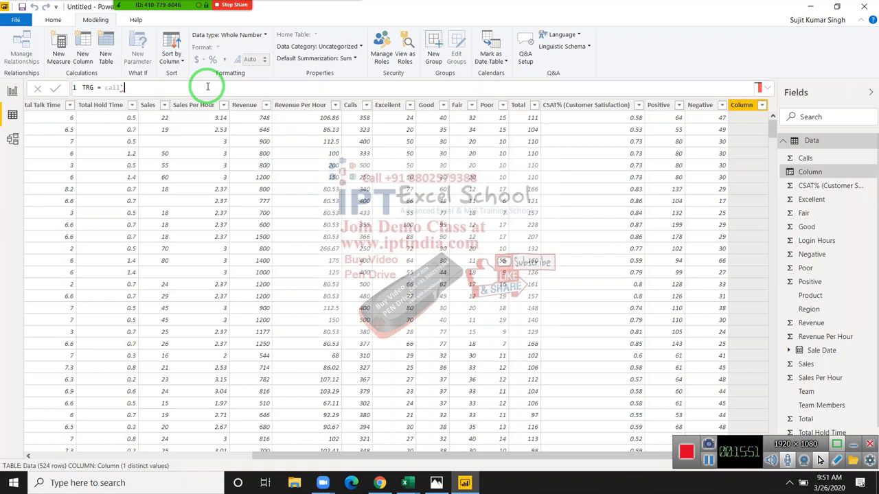
key(BackSpace)
key(Tab)
key(Return)
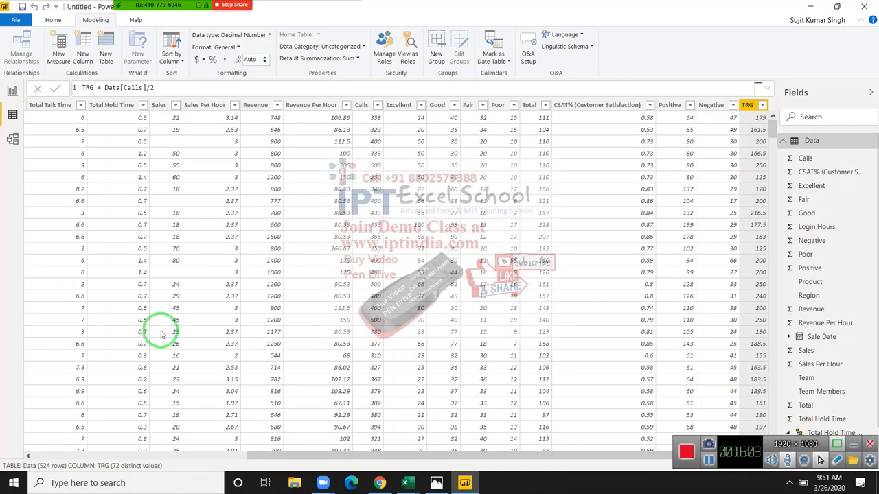
click(12, 90)
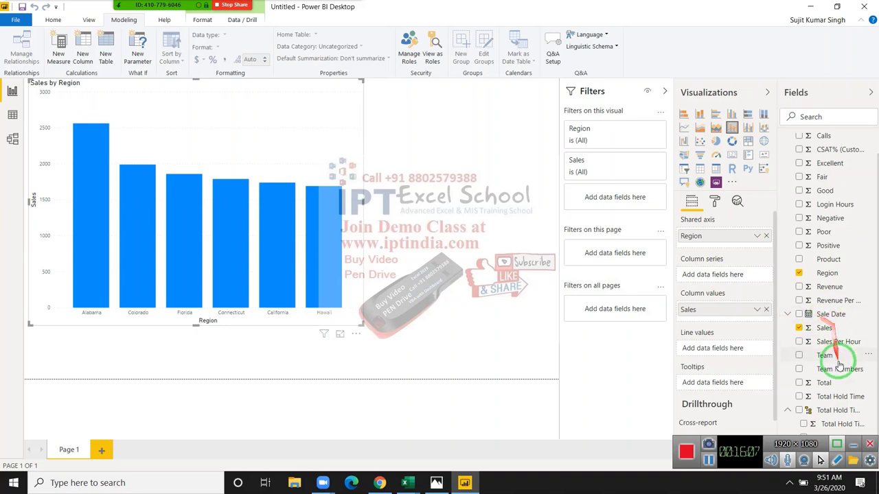
Step: Drag the TRG field from the Fields list into the chart's Line values well
scroll(853, 323, down, 1)
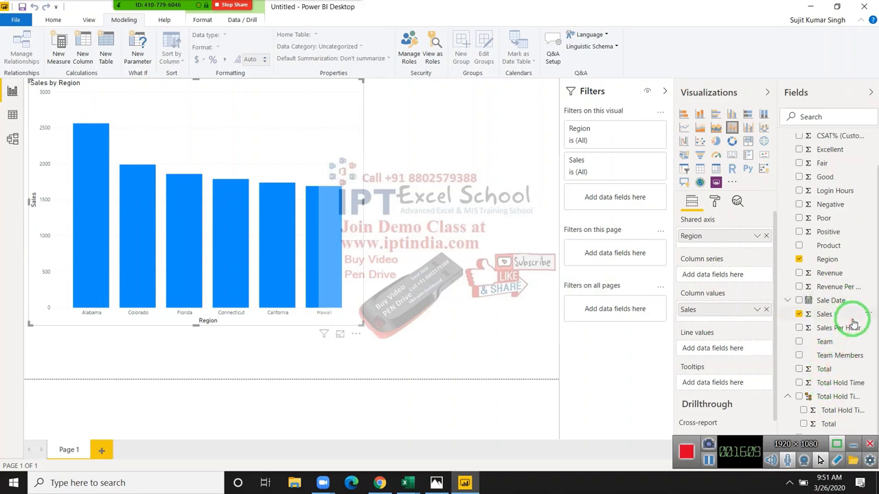
scroll(851, 321, up, 3)
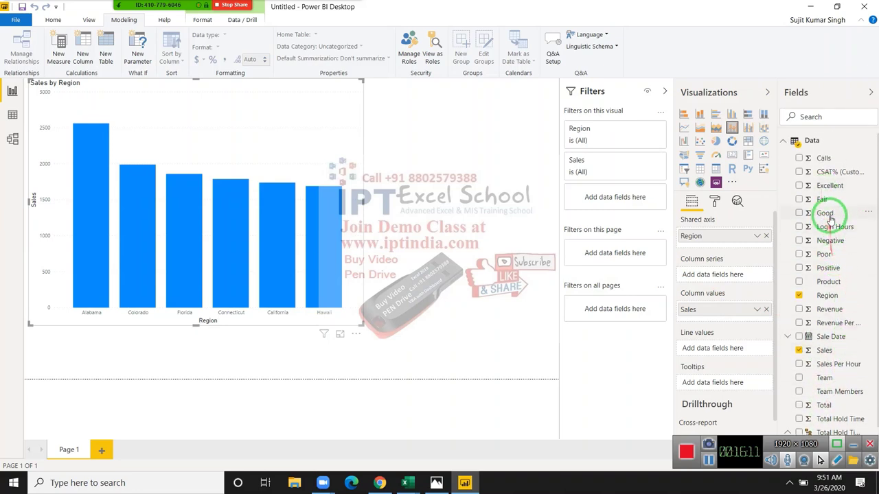
scroll(861, 307, down, 1)
scroll(860, 307, down, 2)
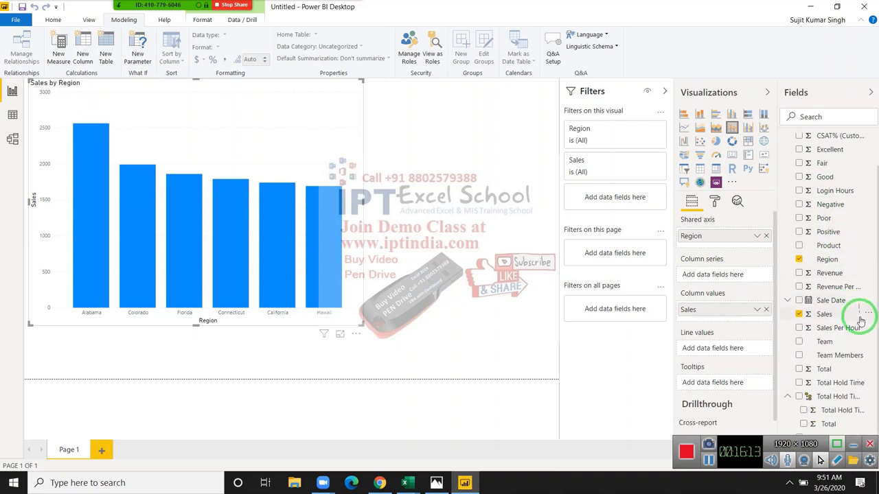
click(852, 446)
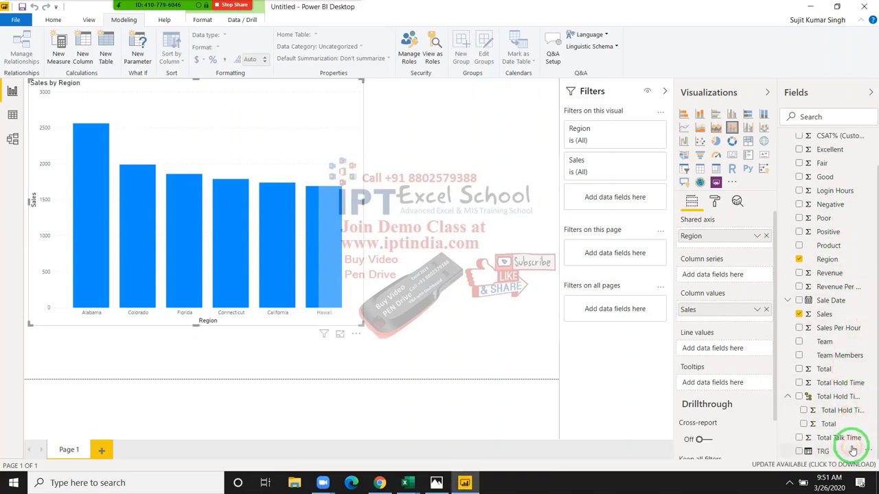
drag(827, 424, 730, 354)
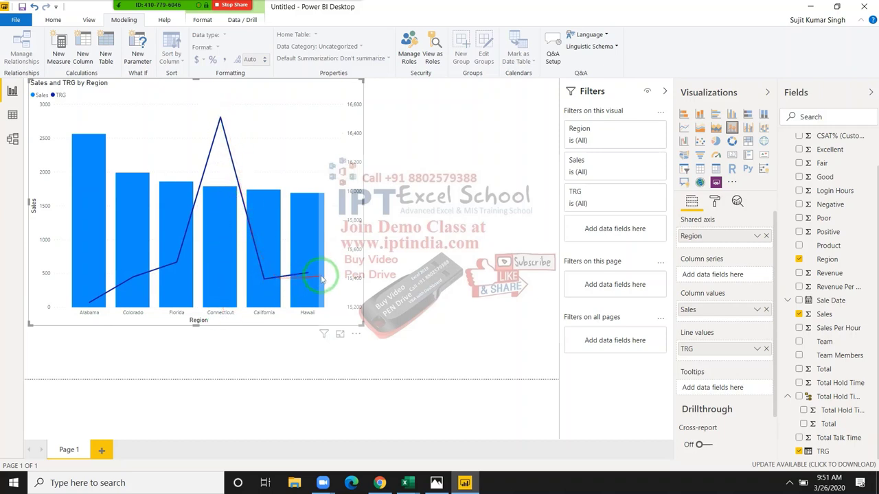
mouse_move(282, 280)
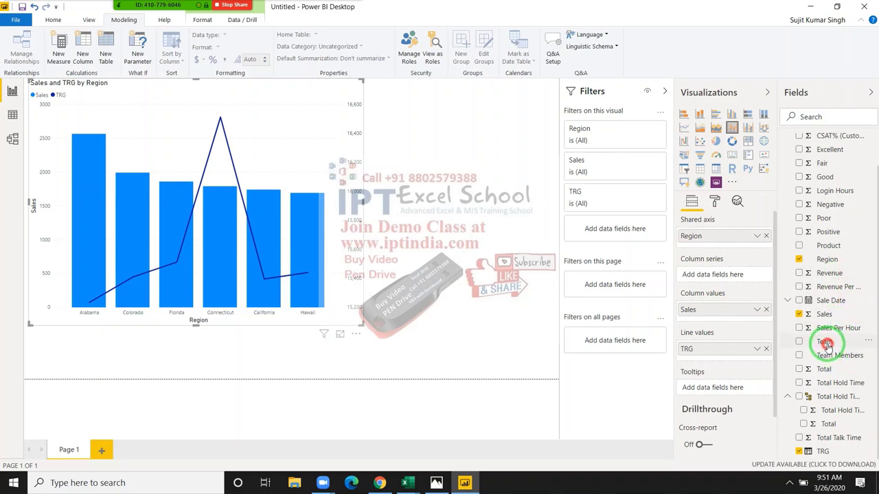
Step: Widen the Sales and TRG by Region chart, trying Team on the shared axis then removing it
mouse_move(829, 349)
mouse_down()
mouse_move(716, 251)
mouse_move(827, 384)
mouse_up()
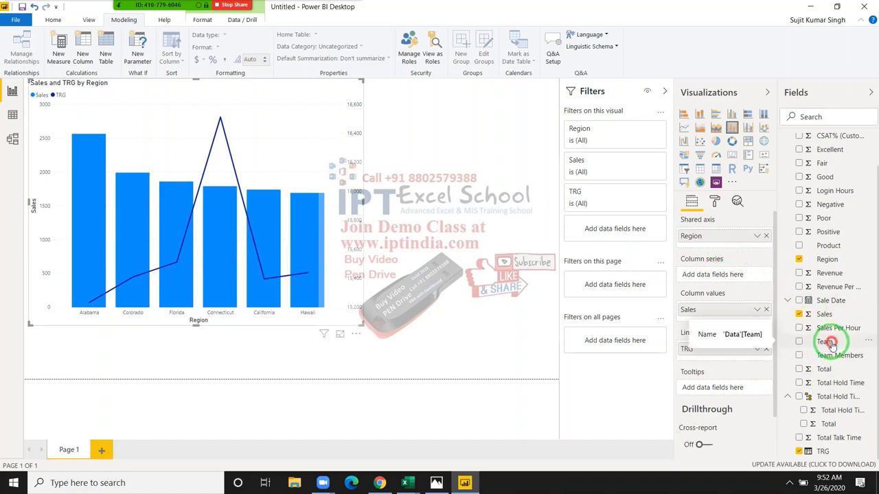
drag(824, 342, 724, 242)
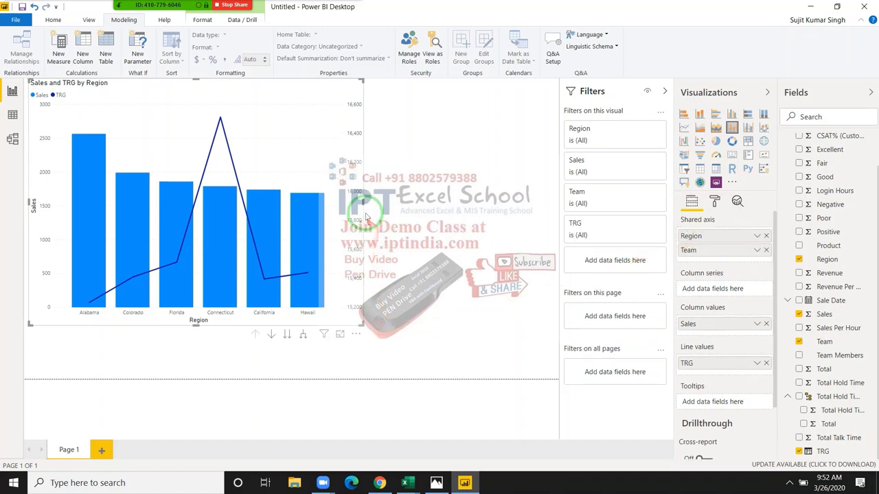
drag(362, 199, 496, 199)
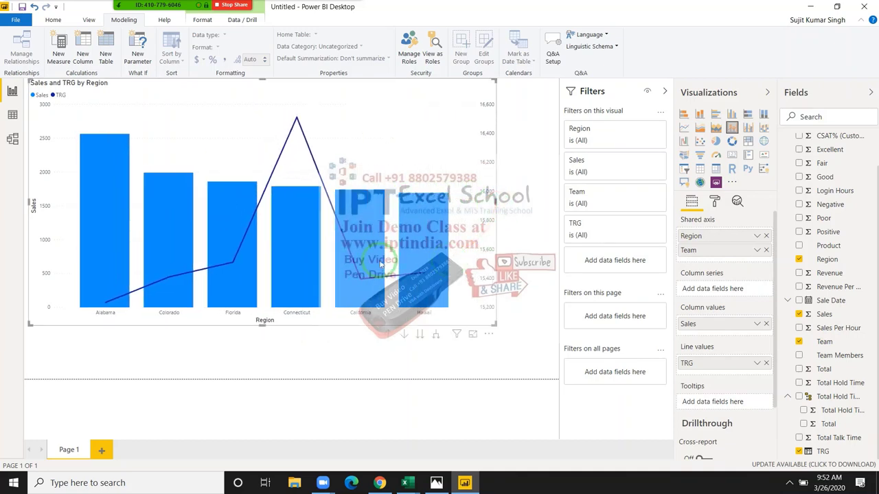
click(766, 250)
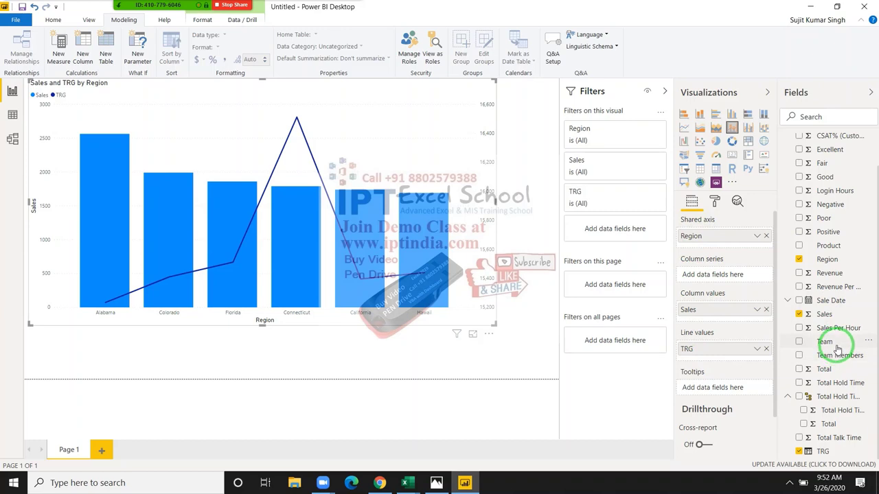
Step: Try stacking columns by Team, inspect one team's Alabama sales, then remove Team again
drag(837, 347, 730, 284)
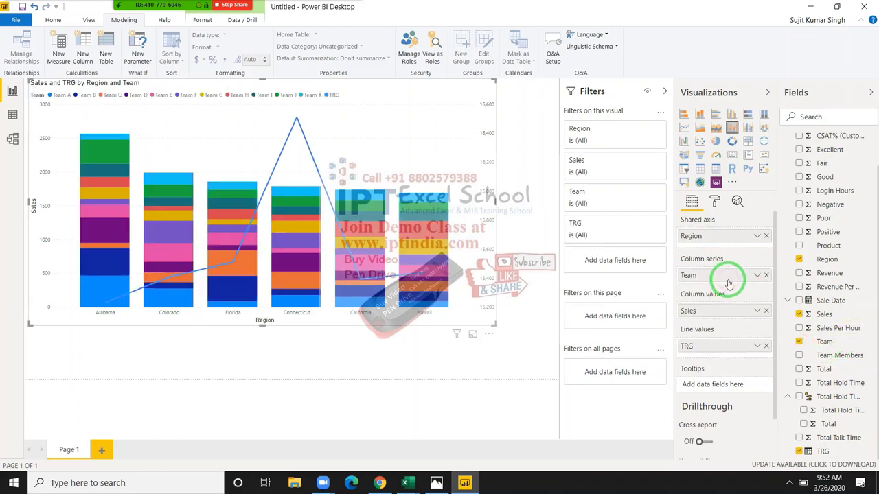
click(107, 307)
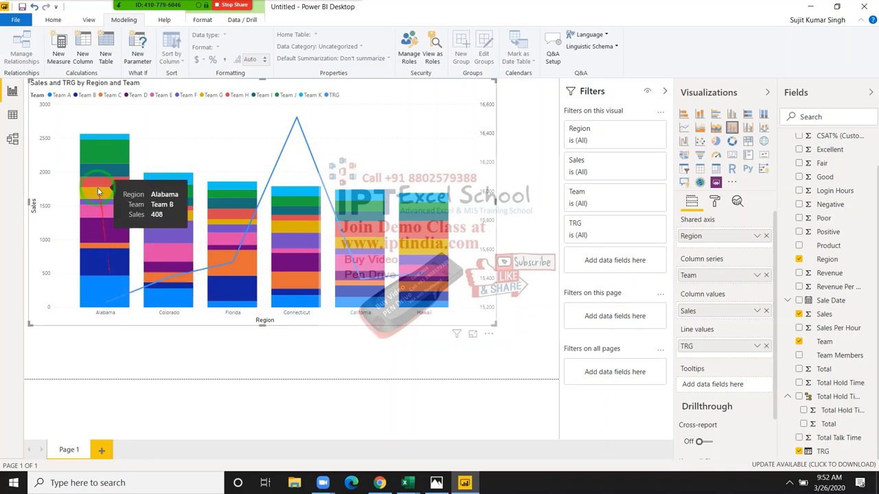
click(91, 161)
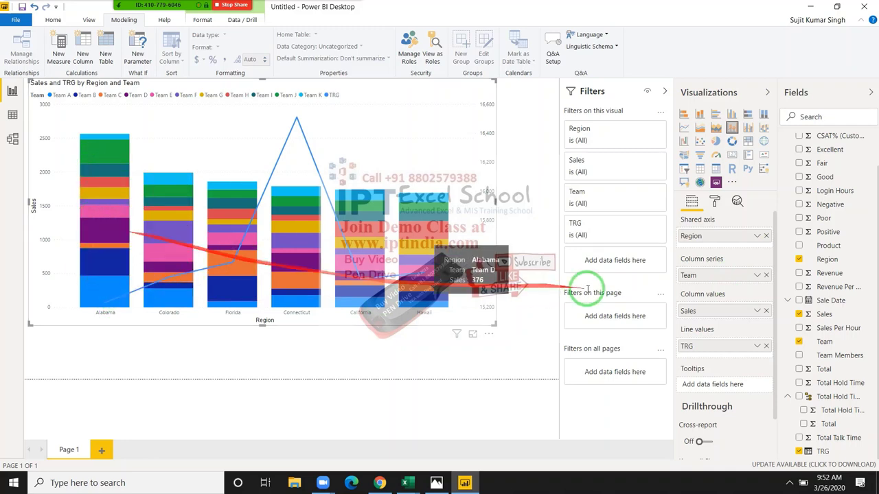
click(766, 275)
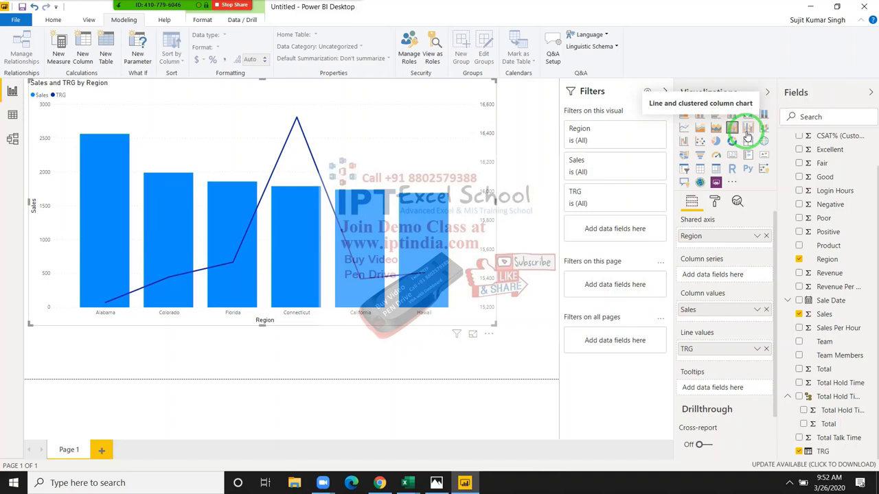
Step: Move Team from Shared axis into Column series, showing side-by-side Team columns per region
click(747, 133)
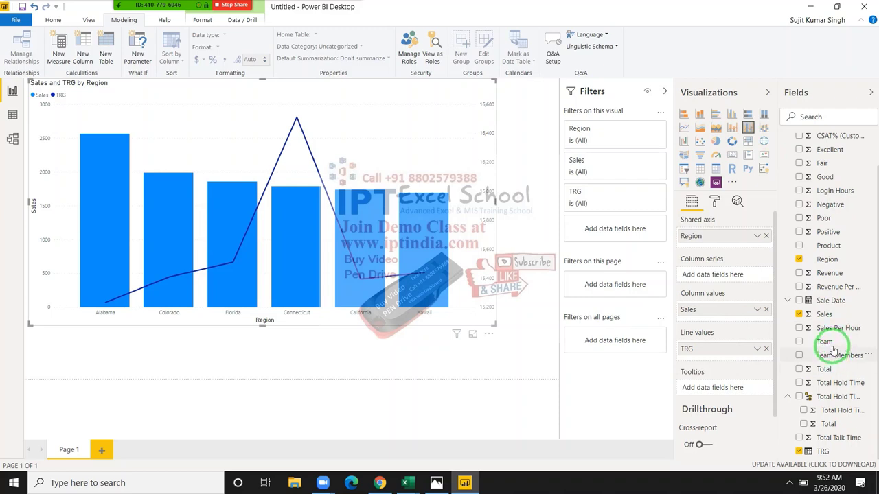
mouse_move(832, 345)
mouse_down()
mouse_move(727, 316)
mouse_move(729, 254)
mouse_up()
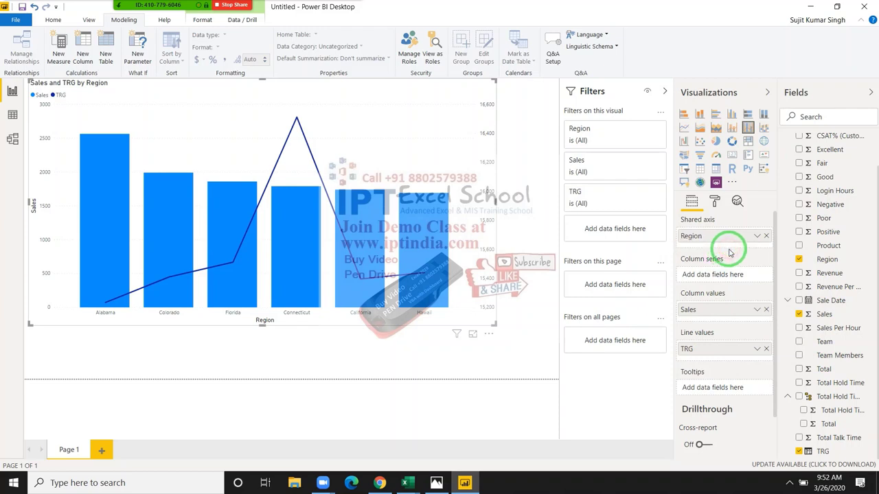
drag(824, 341, 733, 243)
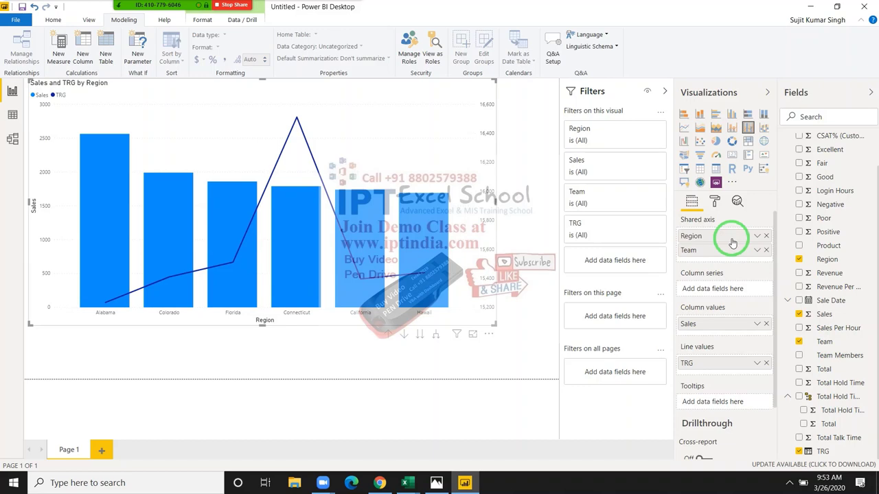
click(766, 255)
mouse_move(821, 342)
mouse_down()
mouse_move(778, 337)
mouse_move(721, 277)
mouse_up()
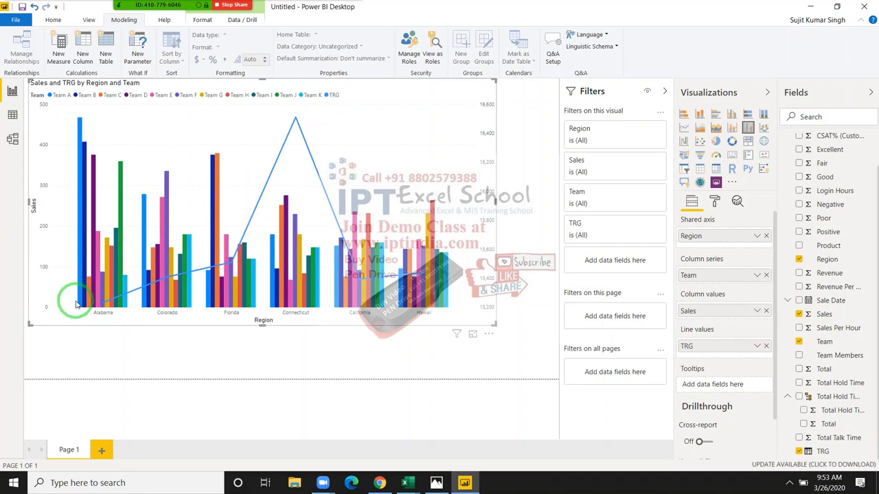
mouse_move(122, 311)
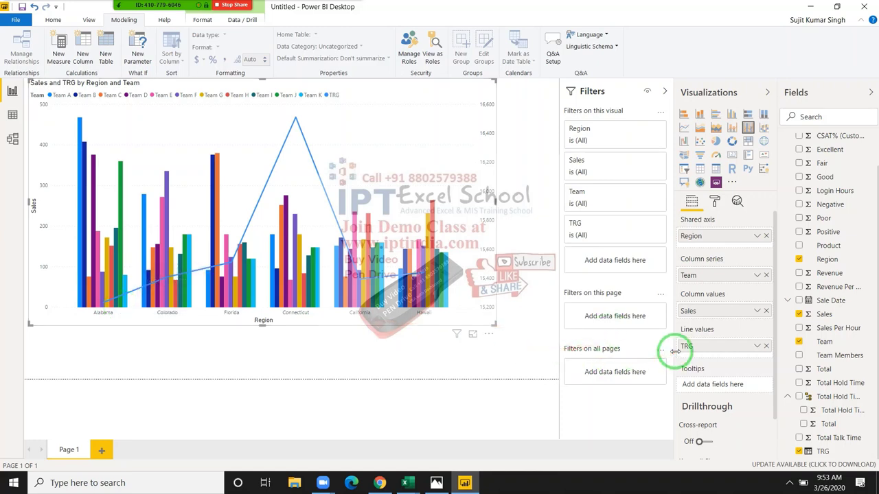
Step: Convert the chart to a ribbon chart of Sales and TRG ribbons and open its formatting options
click(764, 130)
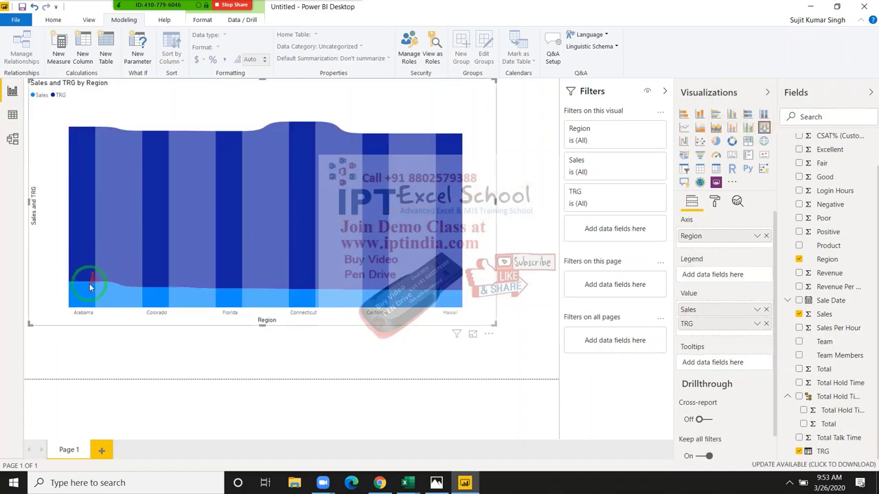
mouse_move(115, 258)
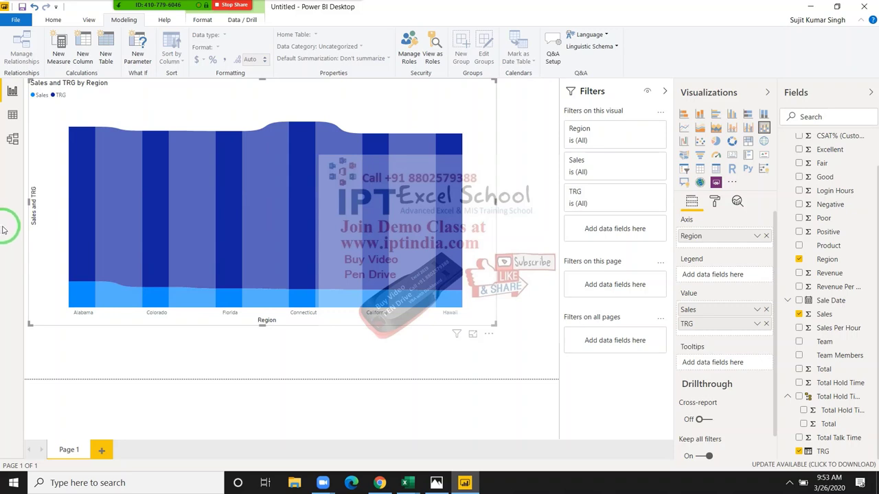
mouse_move(30, 290)
mouse_down()
mouse_move(228, 244)
mouse_move(88, 314)
mouse_move(367, 314)
mouse_move(382, 324)
mouse_up()
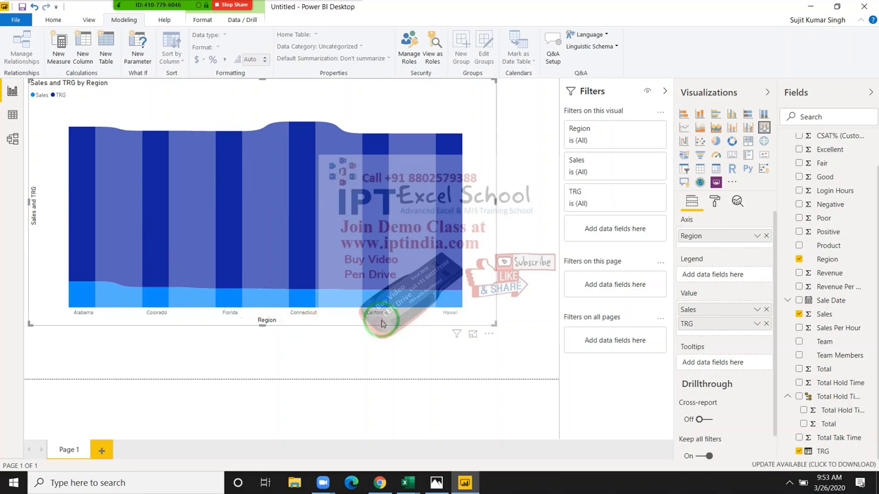
click(714, 201)
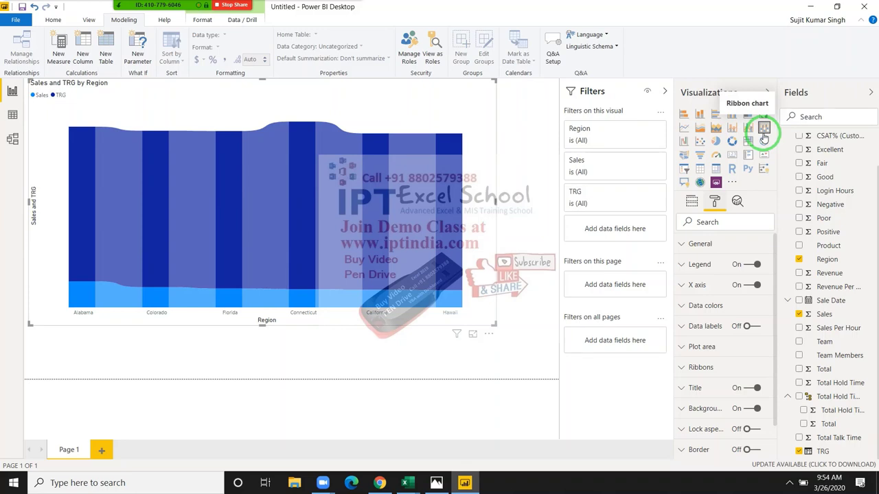
Step: Switch to line and stacked columns and give the visual header a dark-blue background and border
click(731, 134)
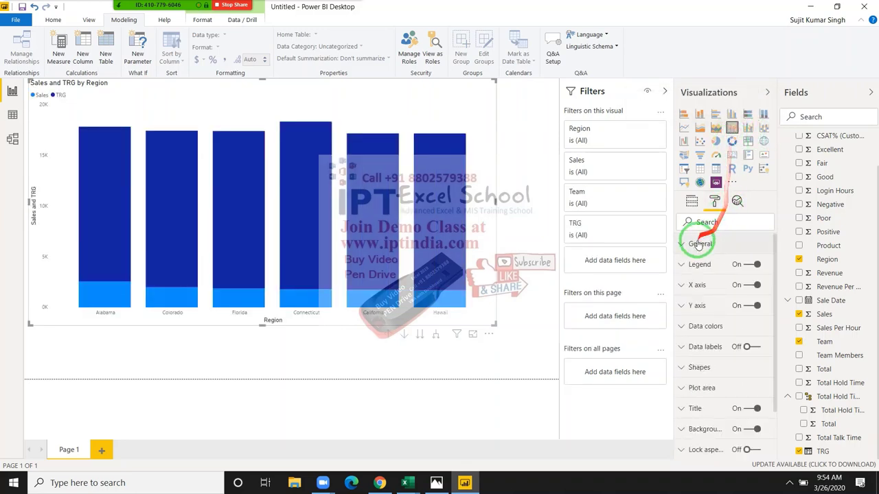
scroll(762, 350, down, 3)
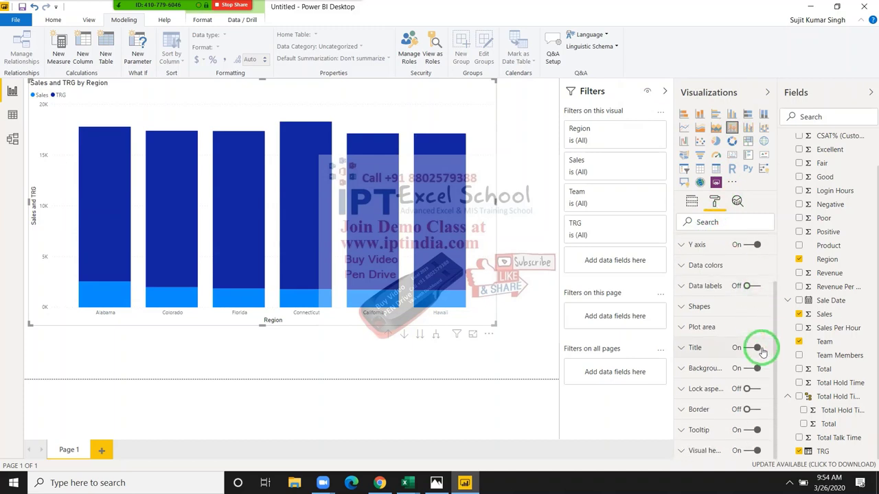
click(711, 449)
scroll(714, 433, down, 3)
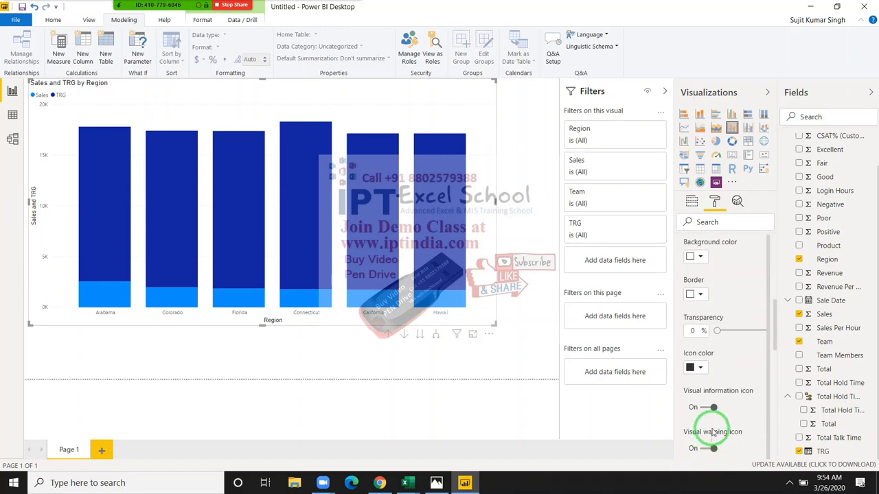
scroll(712, 414, up, 2)
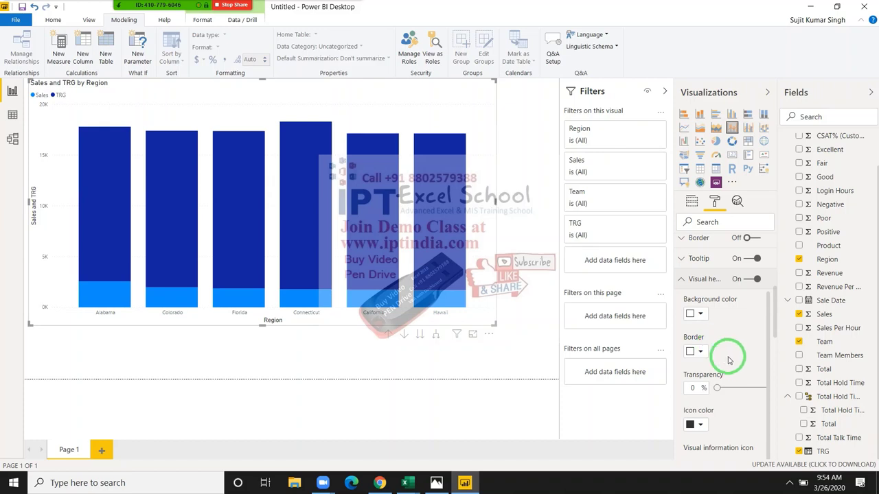
click(701, 316)
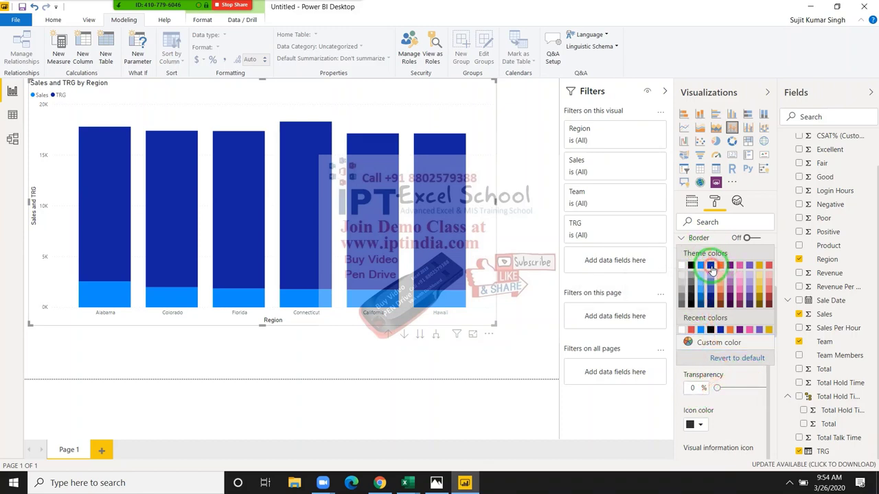
click(711, 265)
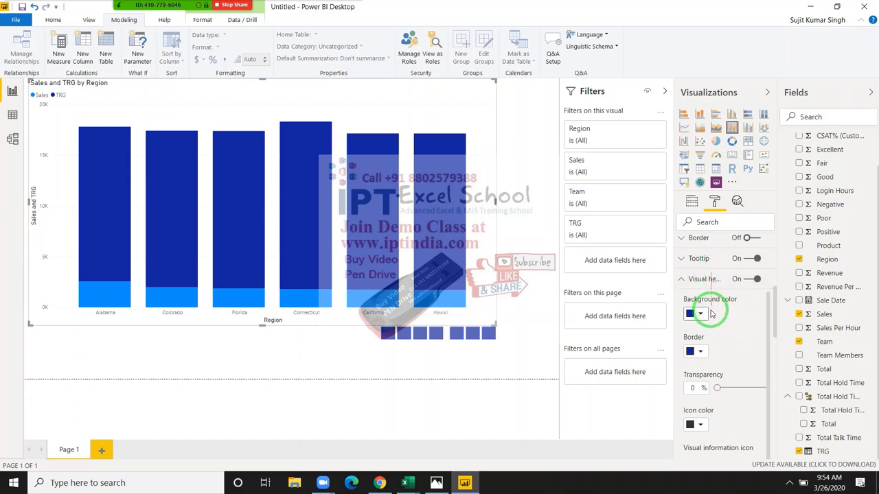
click(697, 349)
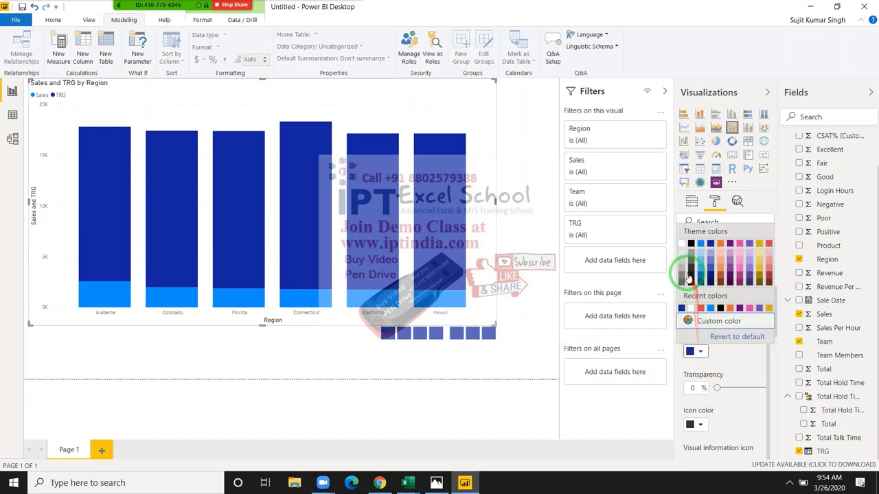
click(682, 308)
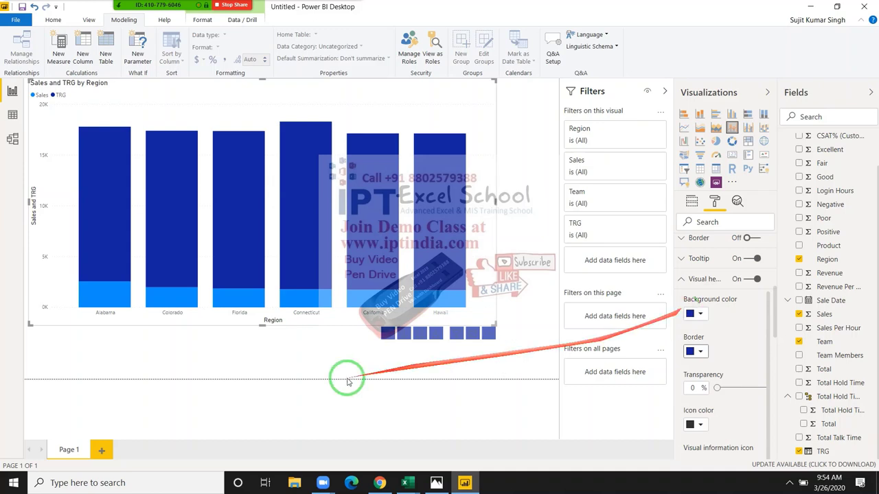
click(370, 373)
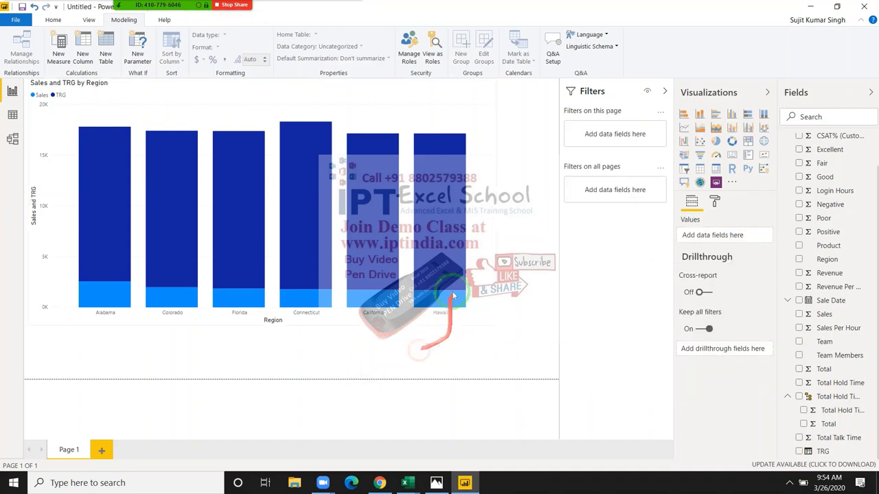
Step: Revert the chart's visual header background colour to its default white
right_click(485, 336)
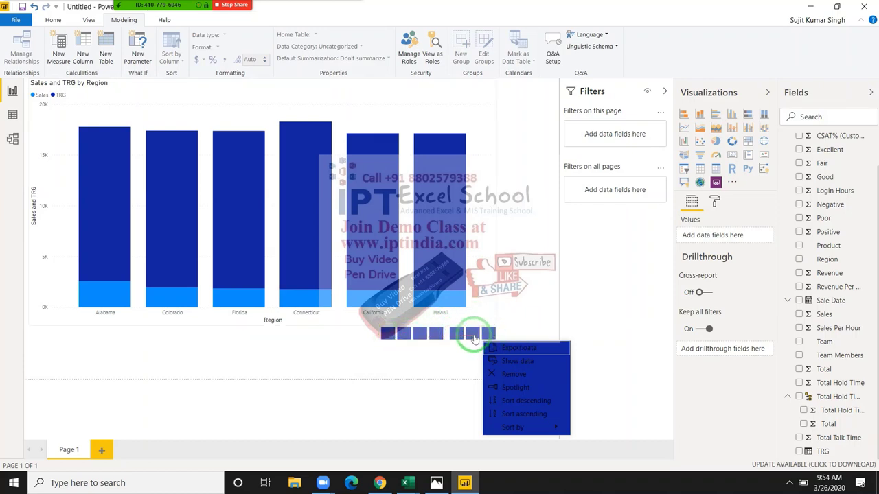
click(505, 292)
click(490, 279)
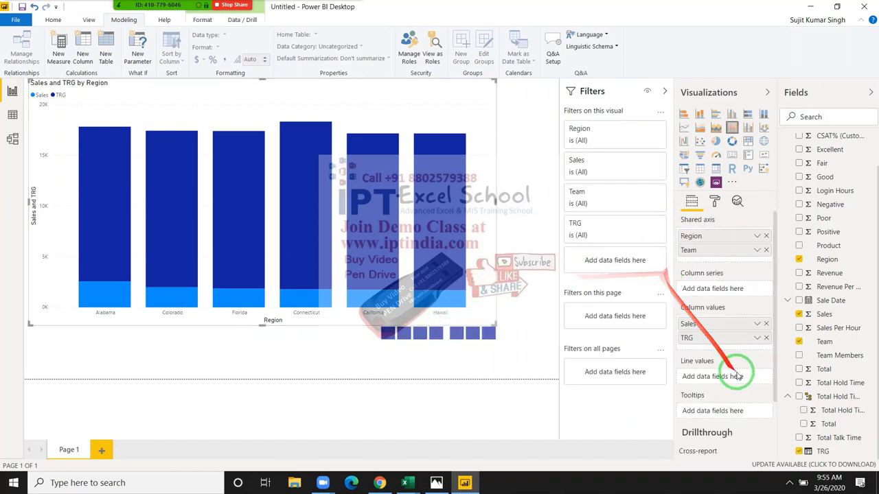
click(714, 201)
scroll(748, 385, down, 3)
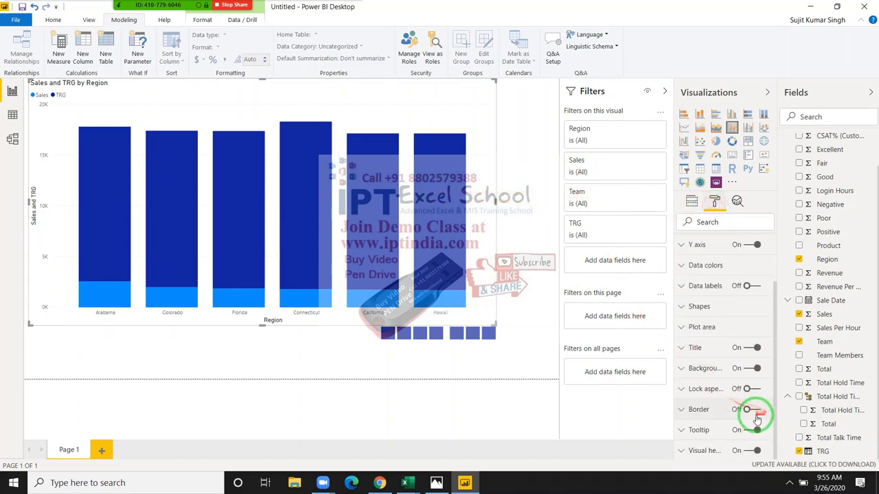
click(697, 450)
scroll(699, 405, down, 5)
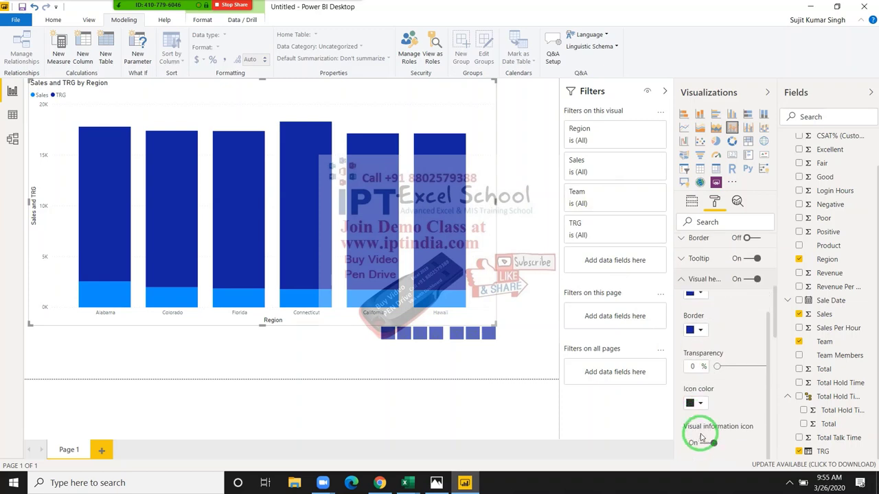
scroll(699, 390, up, 1)
click(692, 320)
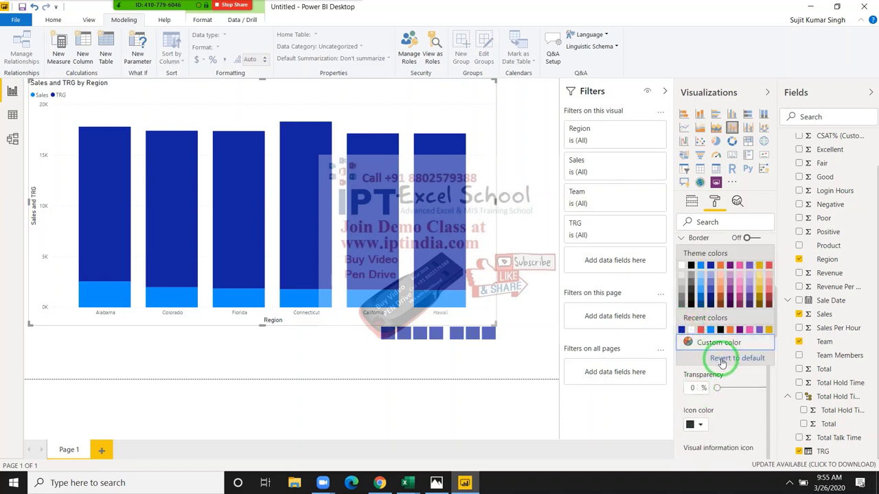
click(721, 362)
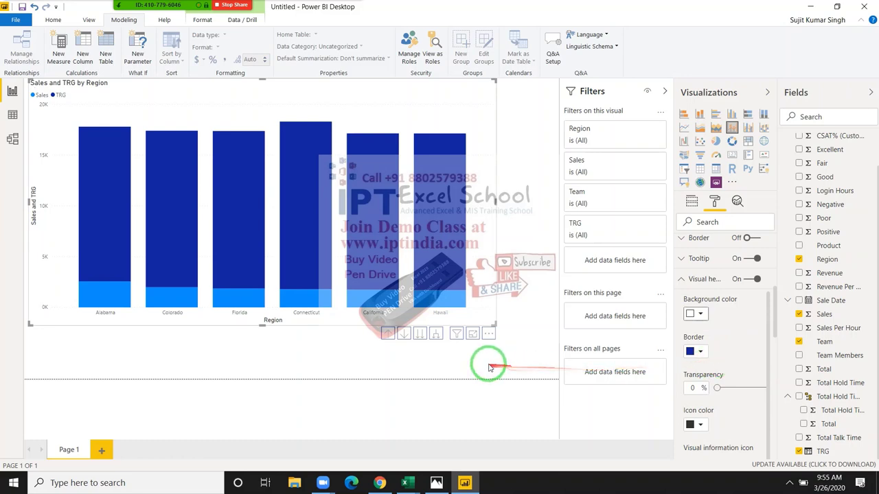
click(404, 363)
Step: Switch off the chart's visual header in the Format pane
click(481, 281)
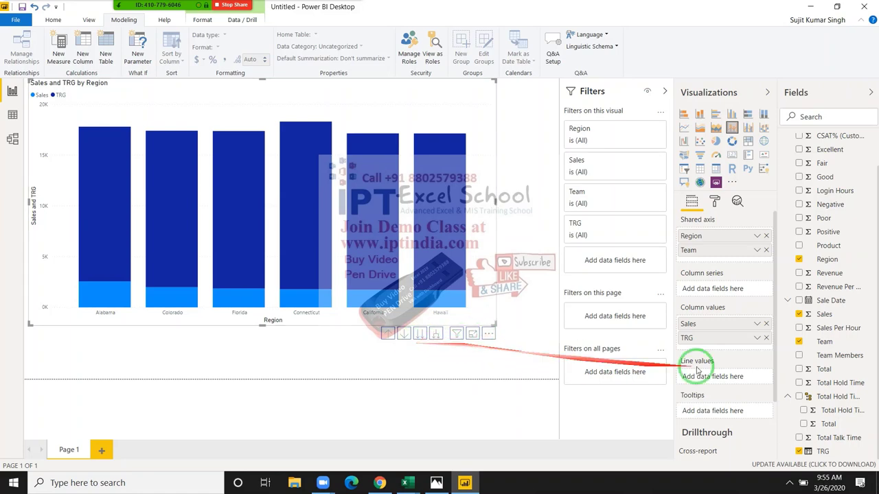
click(714, 201)
scroll(740, 322, down, 2)
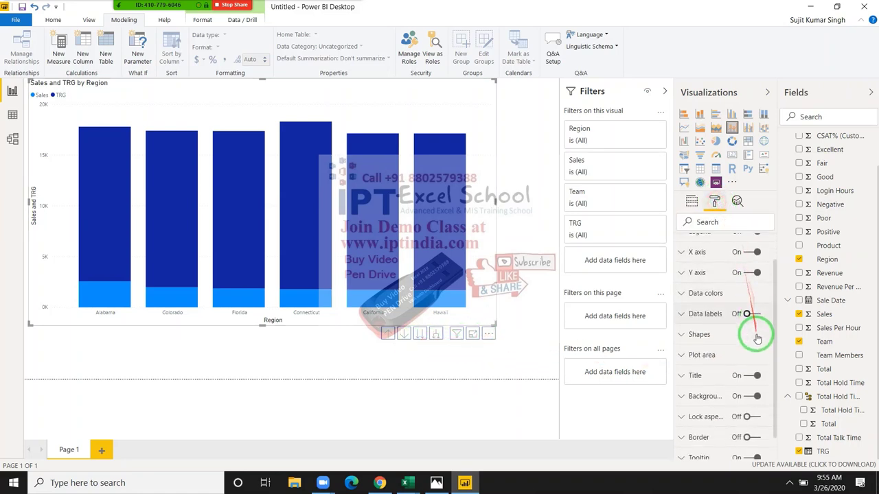
scroll(740, 371, down, 1)
click(741, 452)
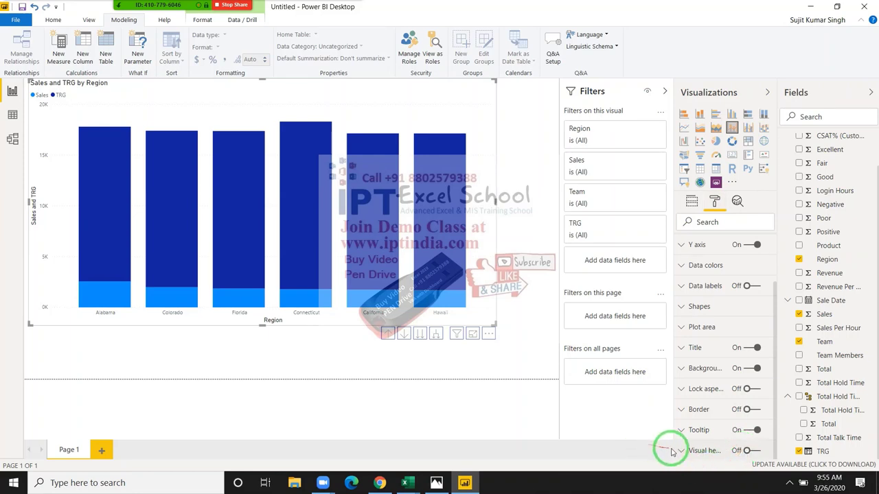
click(523, 361)
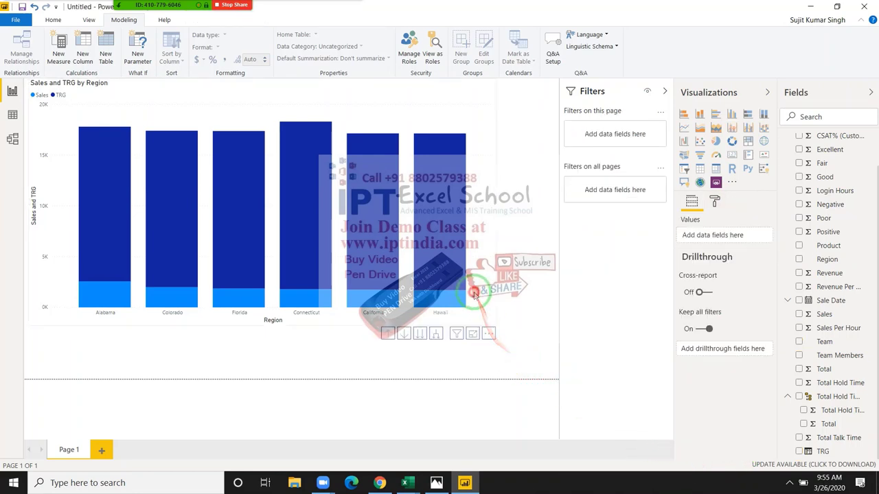
click(481, 301)
click(488, 334)
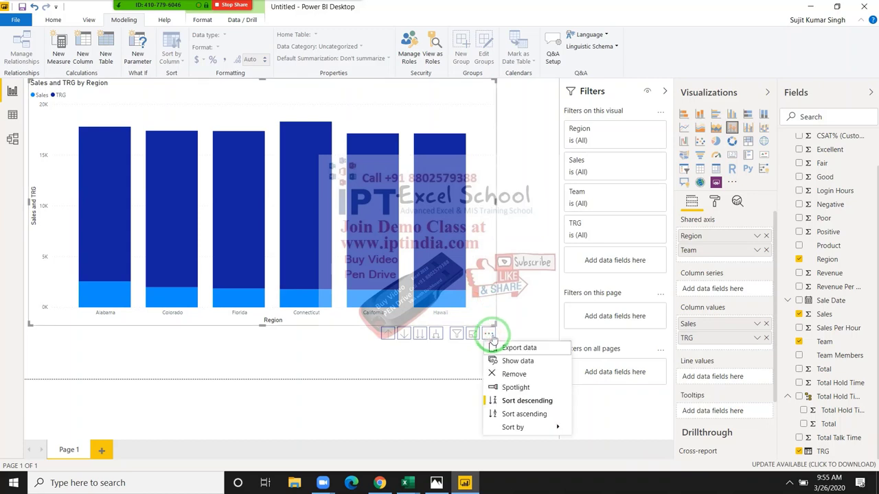
click(472, 347)
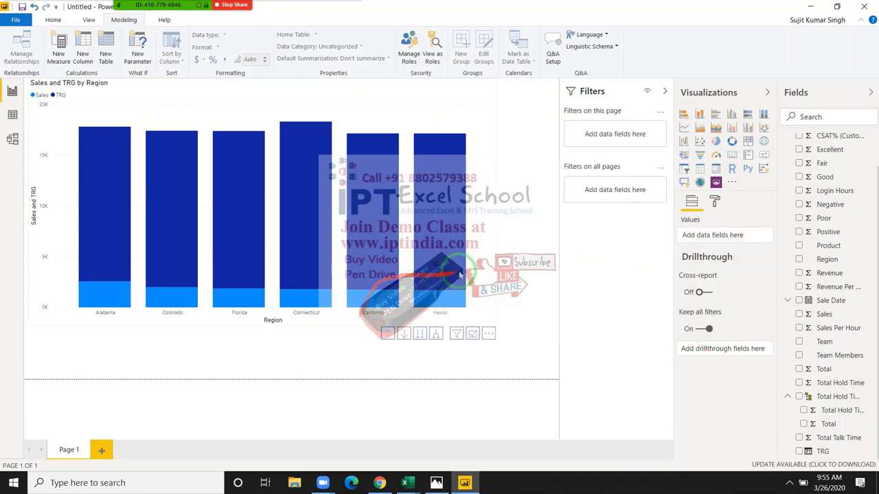
Step: Set the chart's Tooltip to Off while keeping the visual header off
click(489, 272)
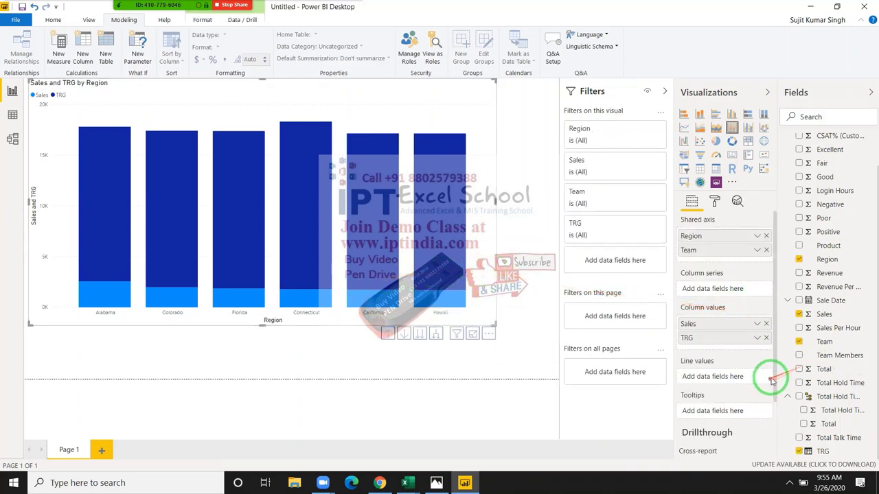
drag(775, 374, 777, 456)
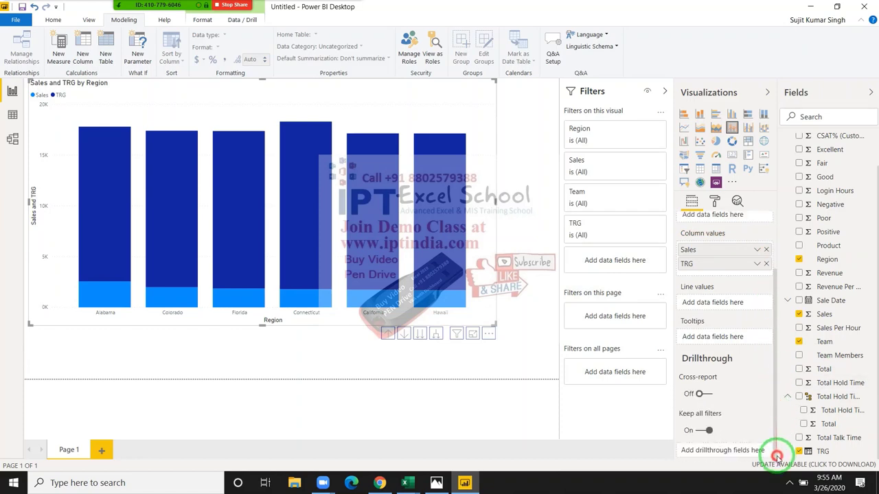
click(714, 200)
scroll(752, 354, down, 2)
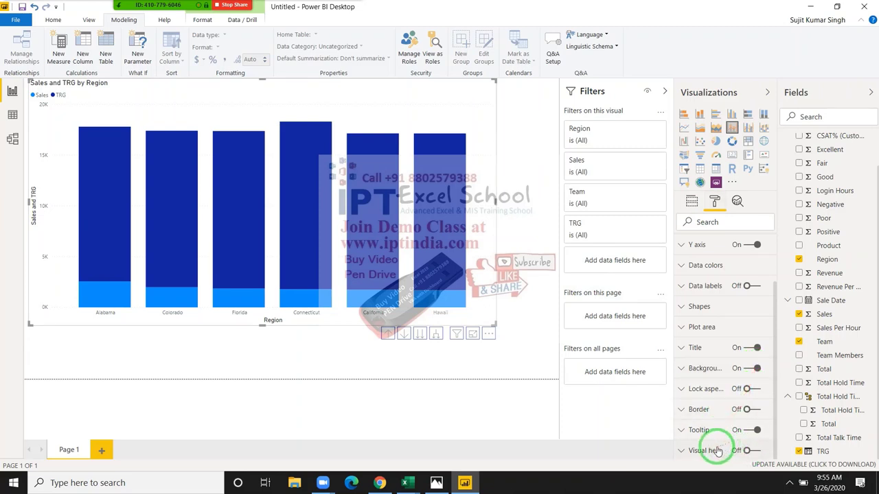
click(748, 433)
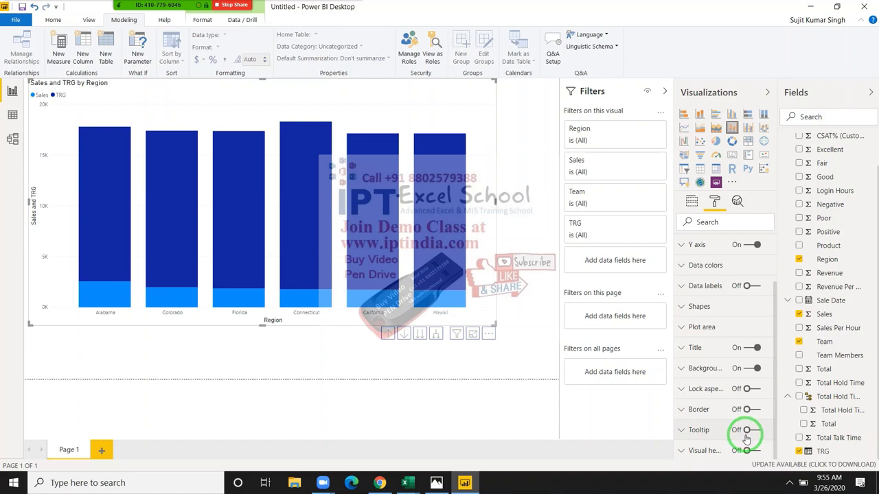
click(730, 450)
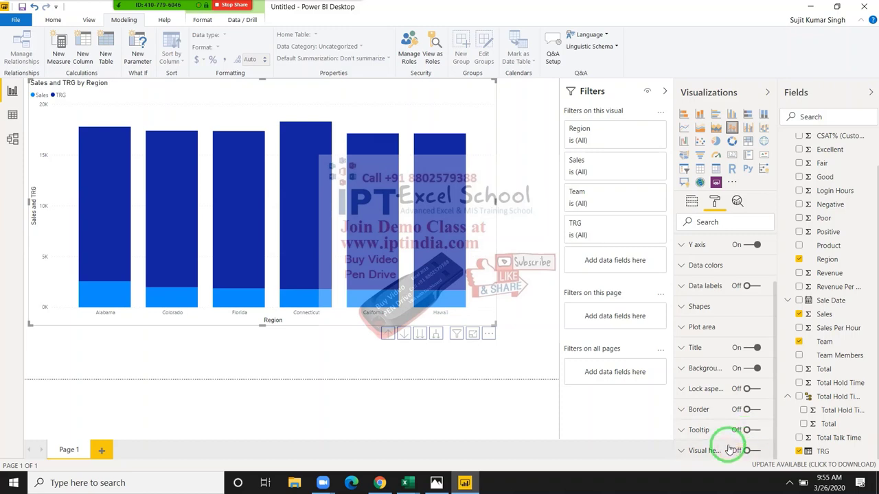
click(736, 450)
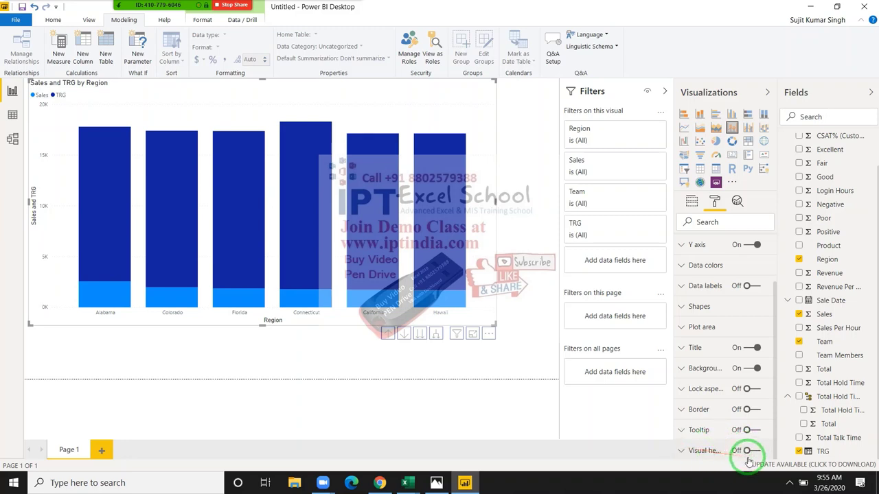
click(409, 362)
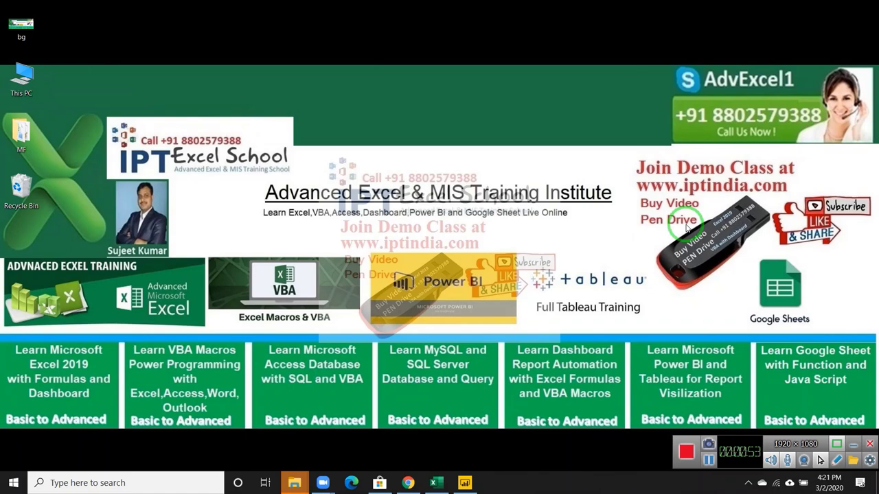
Step: Bring Power BI Desktop forward from the taskbar, showing its start screen with recent reports
click(469, 482)
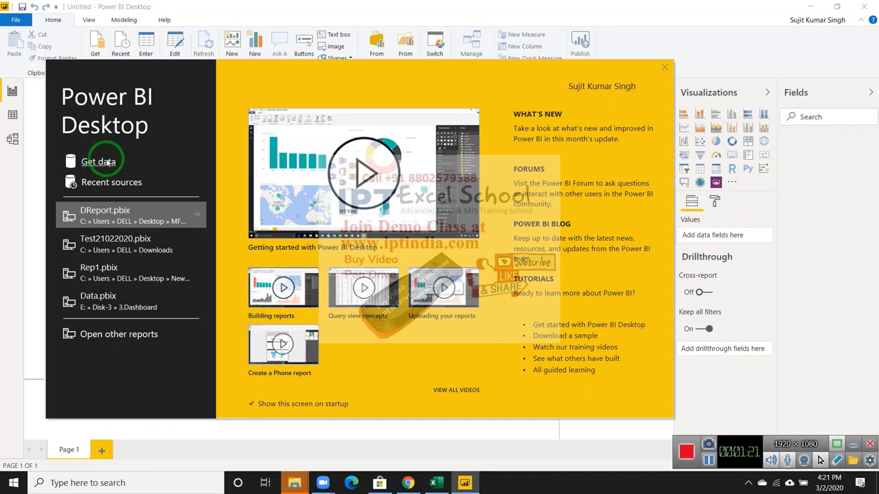
mouse_move(249, 68)
mouse_down()
mouse_move(435, 88)
mouse_move(249, 60)
mouse_up()
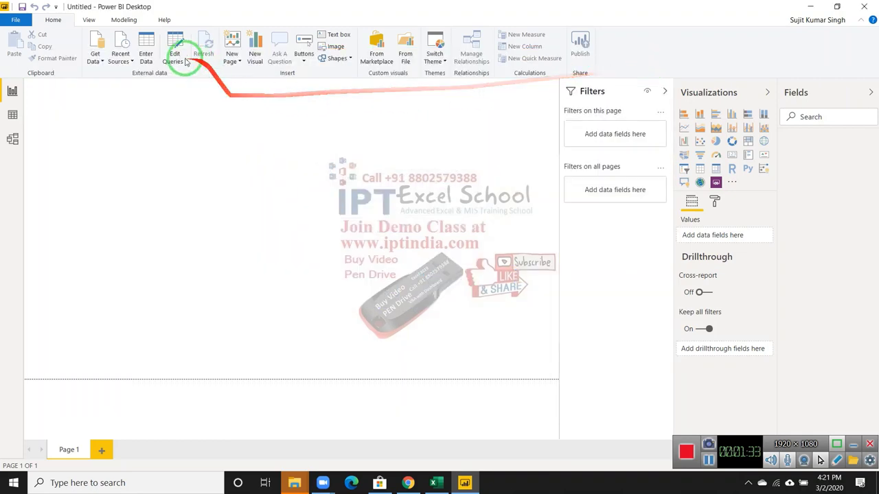
Step: Open the MData.xlsm Excel workbook through Get Data so the Navigator lists its sheets
click(103, 60)
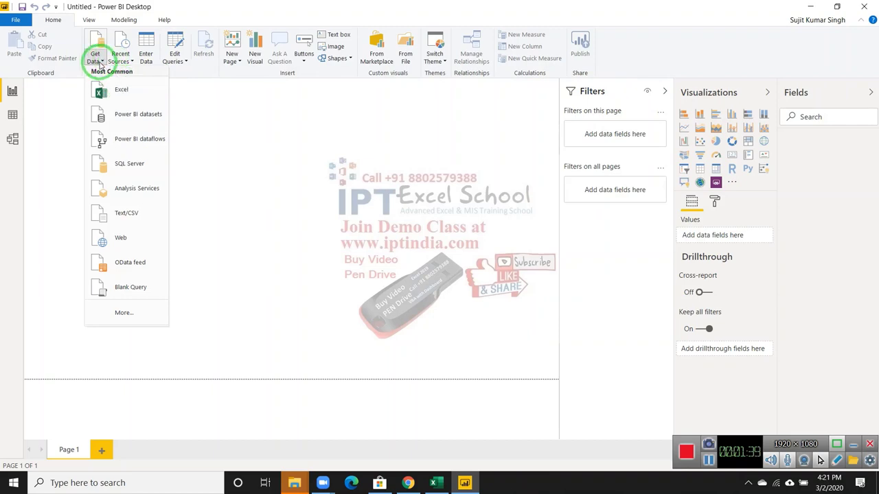
click(108, 89)
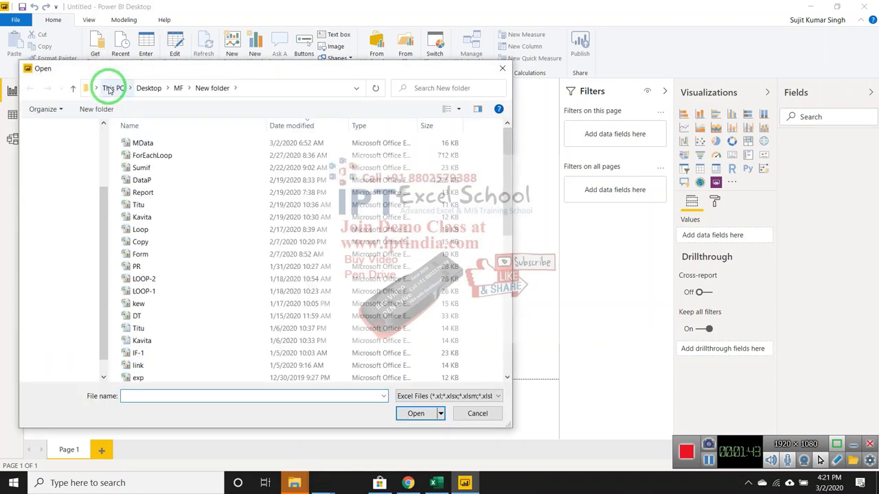
click(141, 143)
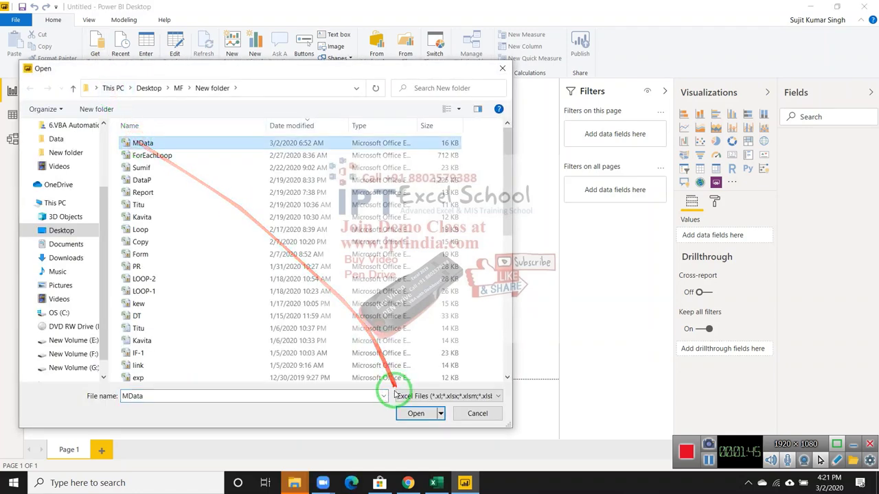
click(416, 413)
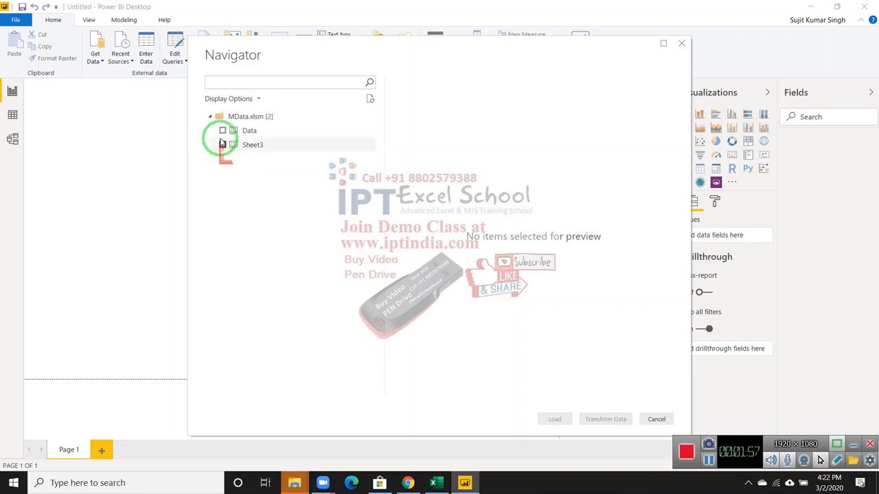
Step: Tick the Data sheet in the Navigator and load it
click(222, 131)
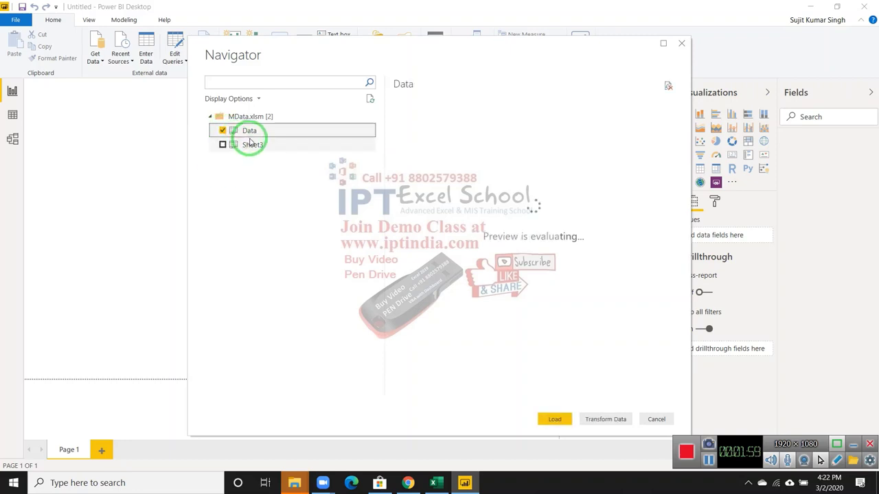
click(554, 418)
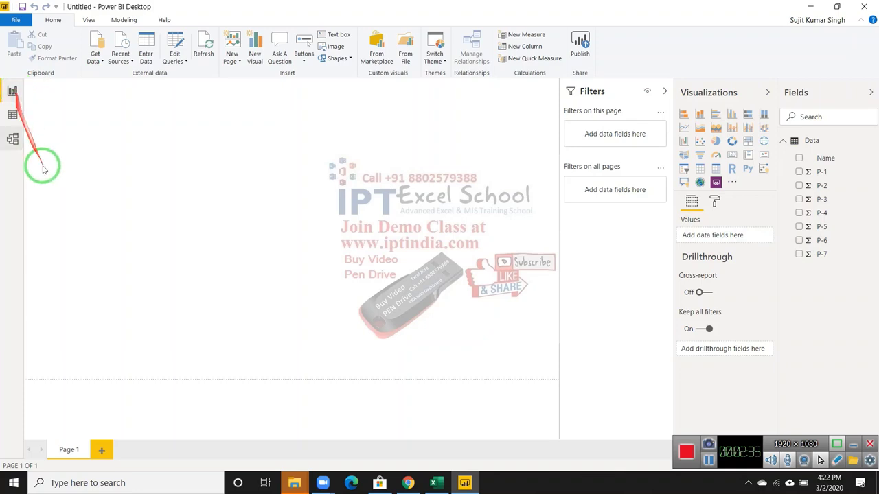
Step: In Data view, start a new Total column as Data[P-1]+Data[P-2]+Data[P-3]
click(13, 116)
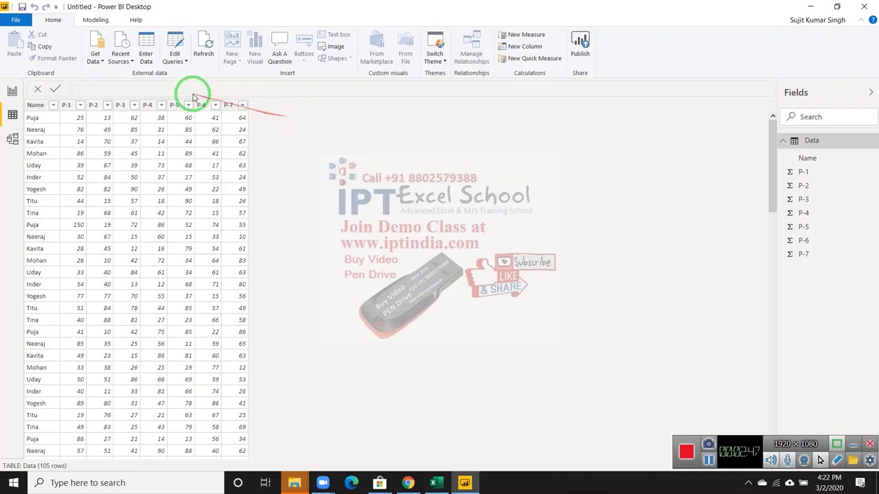
click(96, 21)
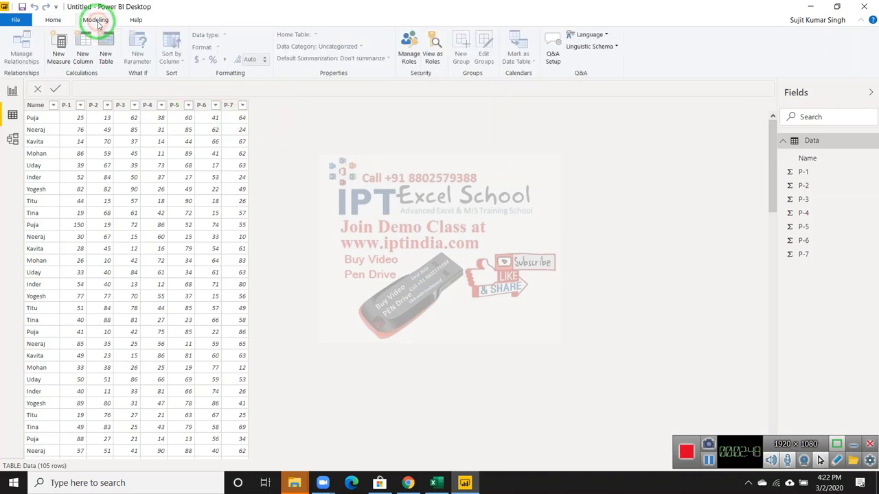
click(83, 60)
text(Total =)
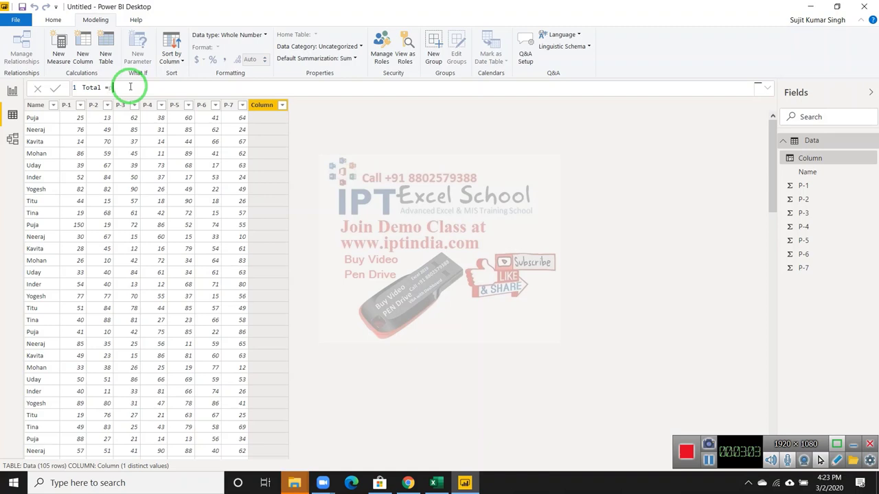
text(P)
key(Up)
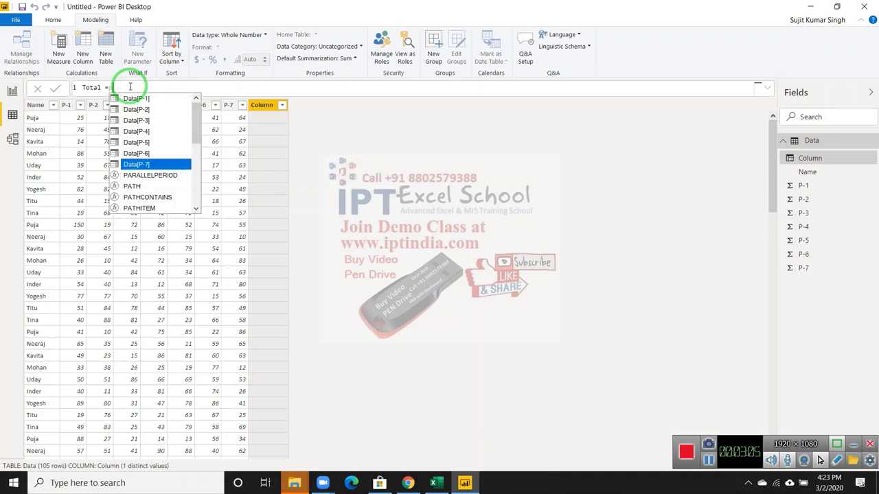
key(Up)
key(Up)
key(Up)
key(Up)
key(Up)
key(Up)
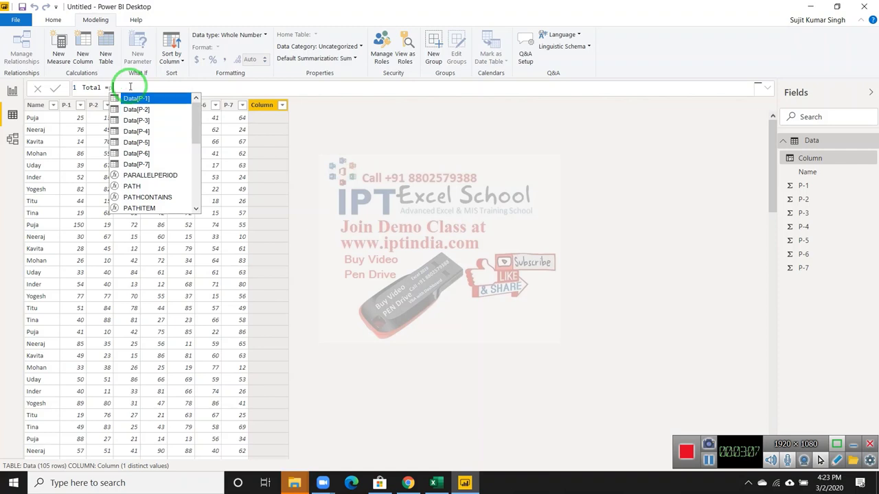
key(Tab)
text(P)
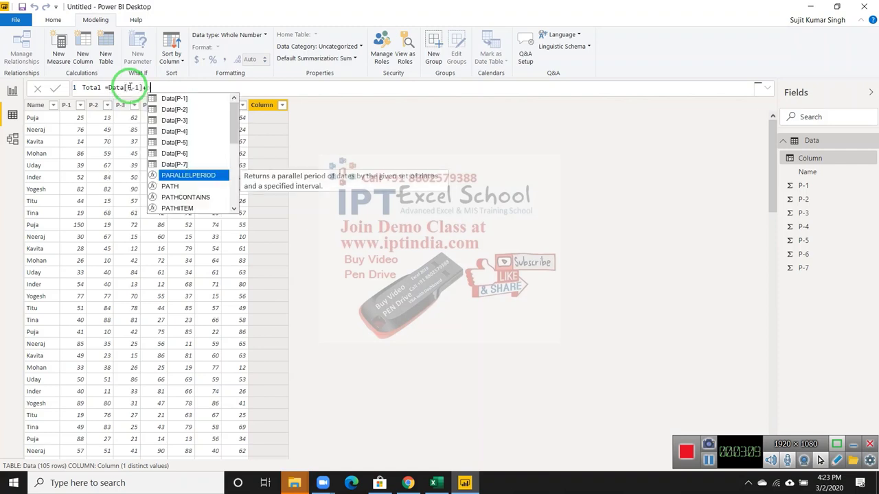
key(Up)
key(Up)
key(Up)
key(Up)
key(Up)
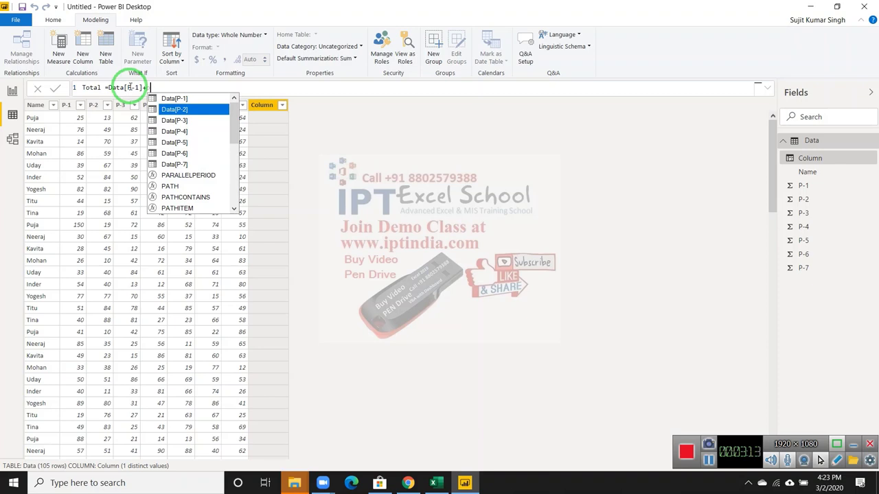
key(Tab)
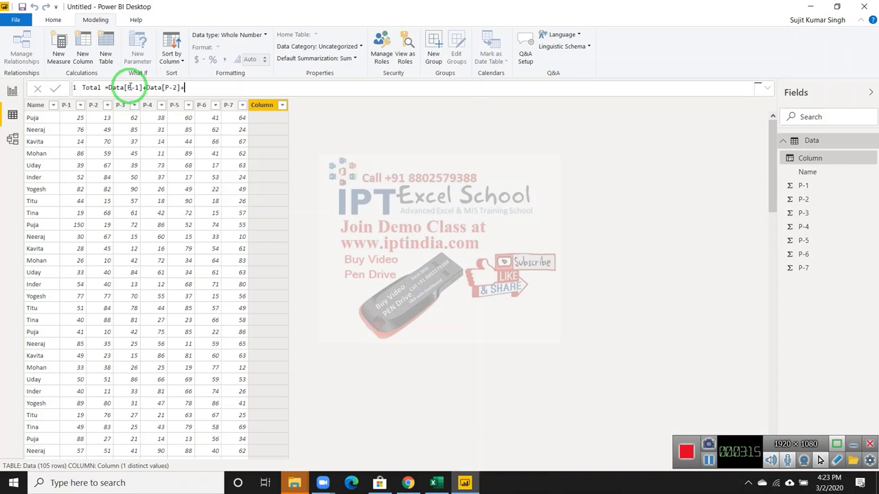
text(P)
key(Up)
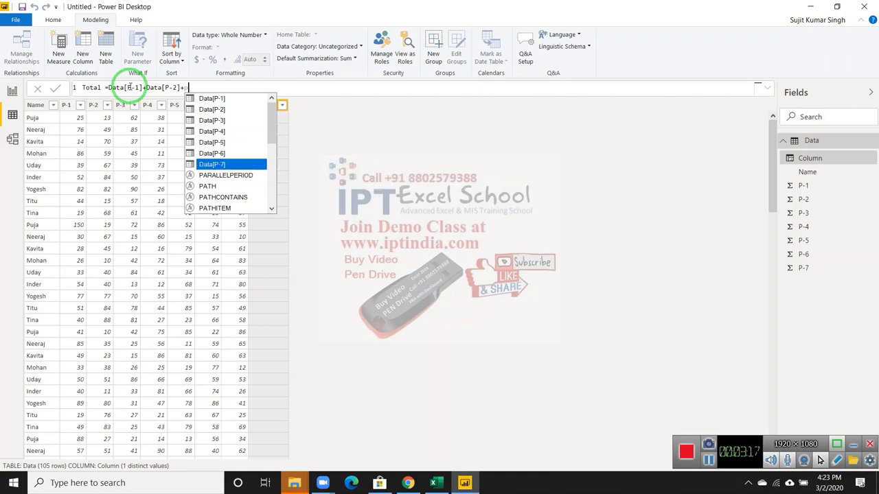
key(Up)
key(Up)
key(Up)
key(Up)
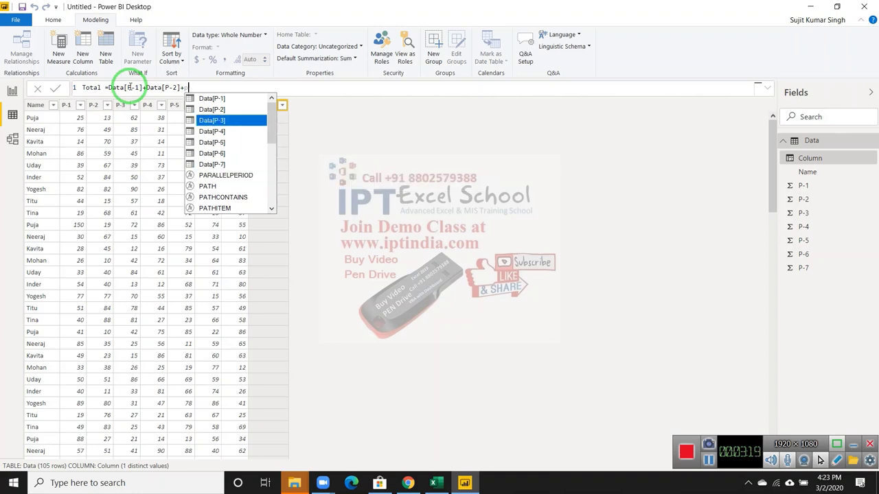
key(Tab)
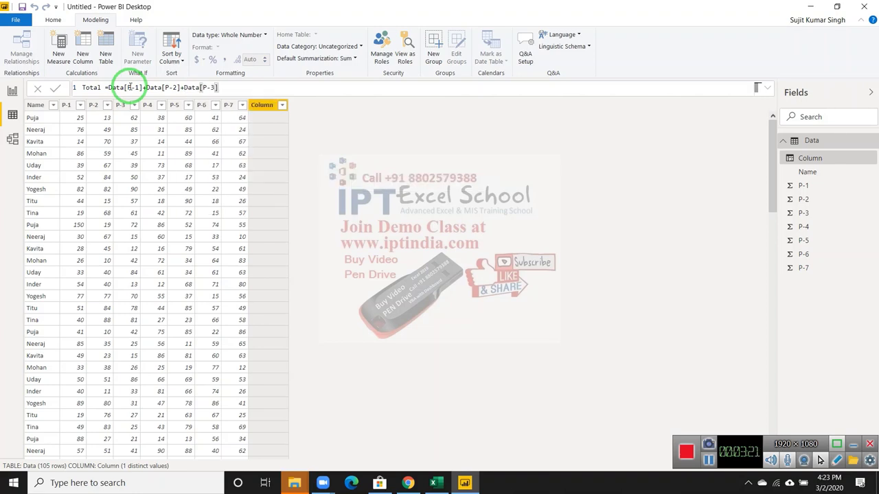
Step: Extend the Total formula with Data[P-4] through Data[P-7] and commit the column
text(P)
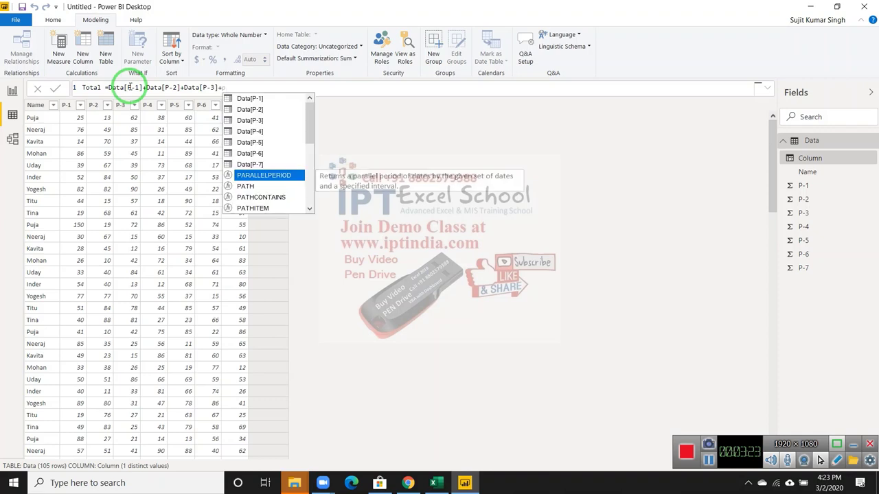
key(Up)
key(Up)
key(Up)
key(Up)
key(Tab)
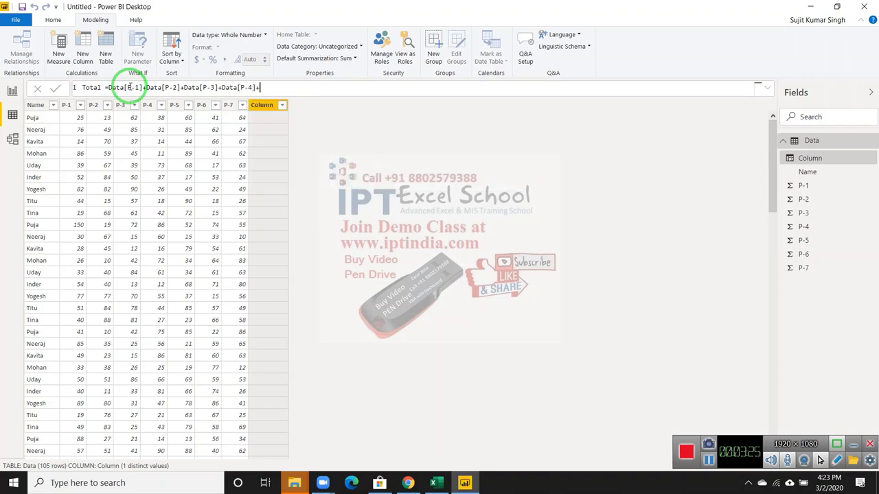
text(P)
key(Up)
key(Up)
key(Up)
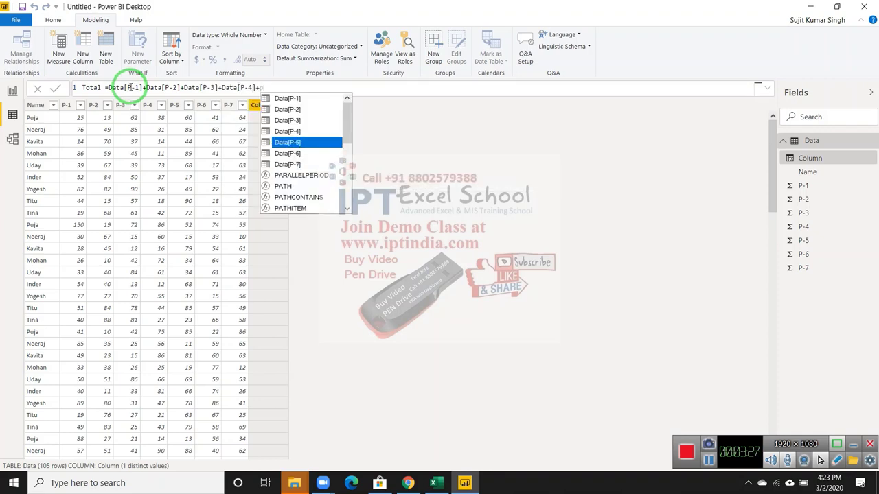
key(Tab)
text(P)
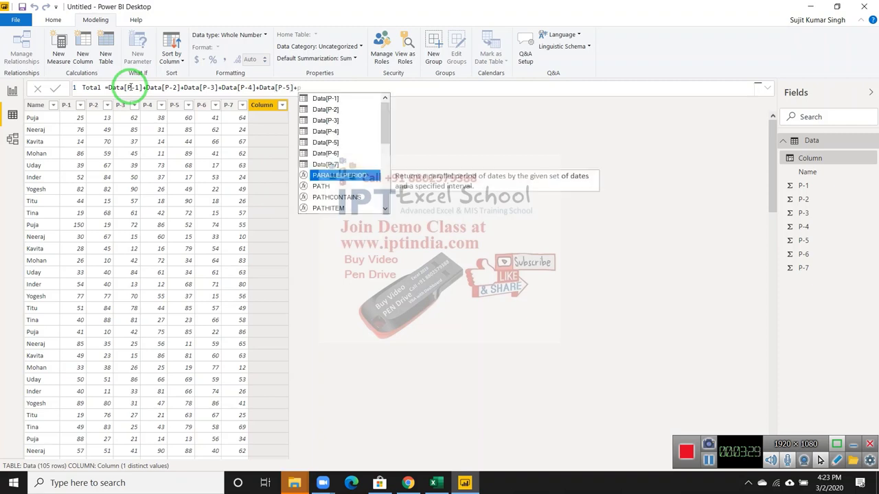
key(Up)
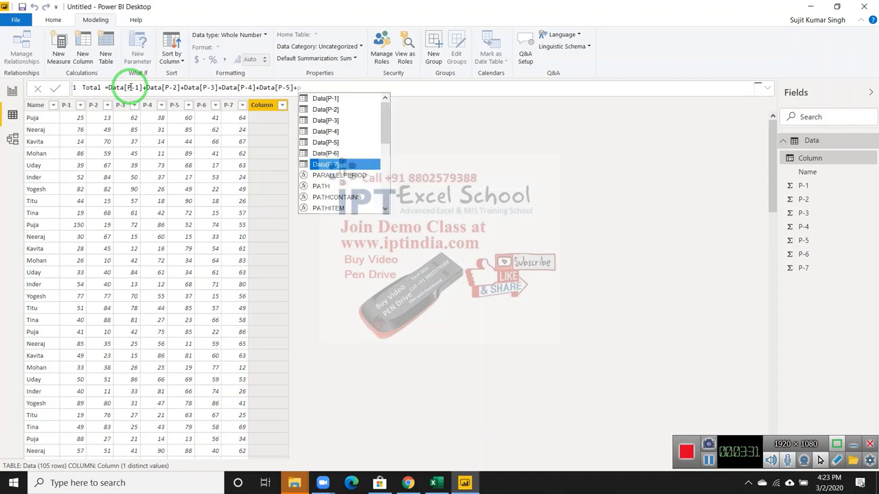
key(Up)
key(Tab)
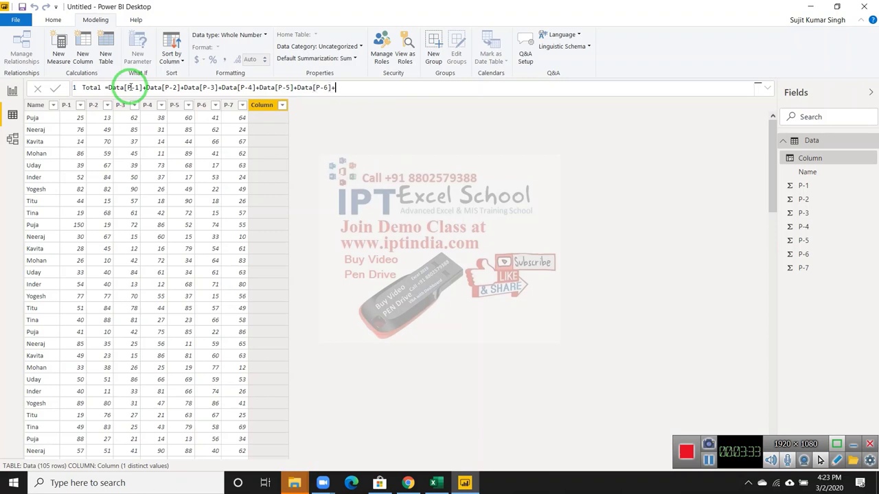
text(P)
key(Up)
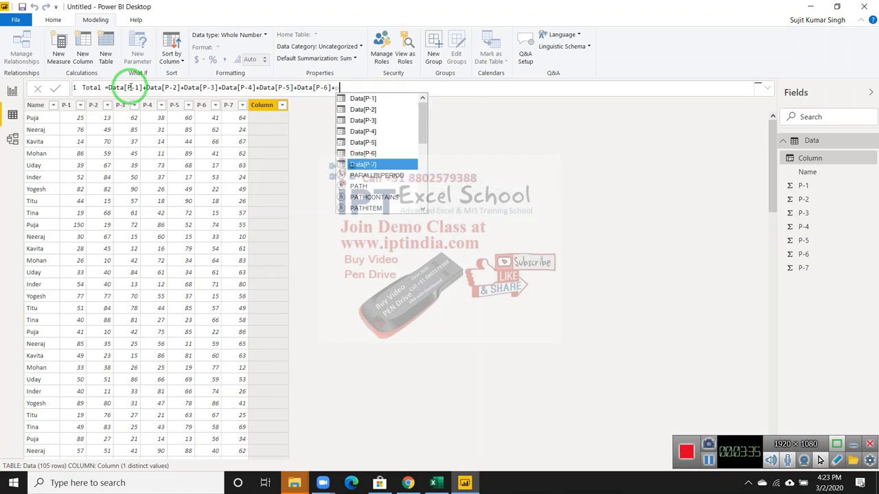
key(Tab)
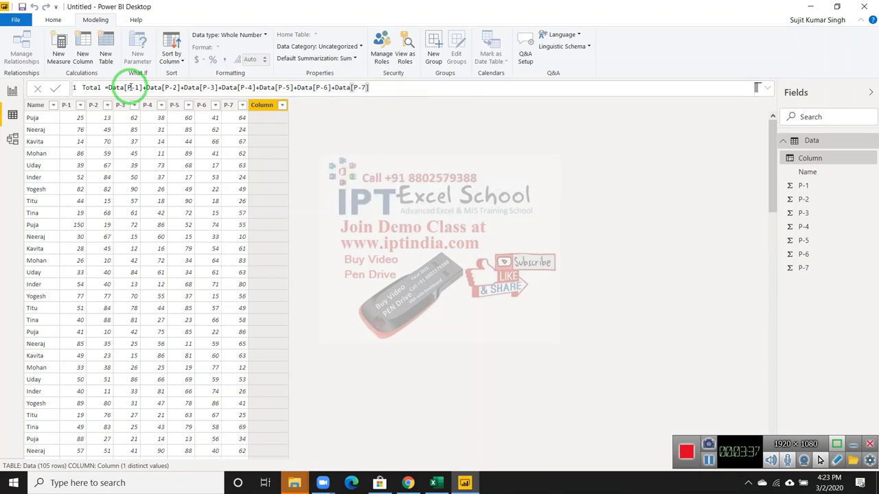
key(Return)
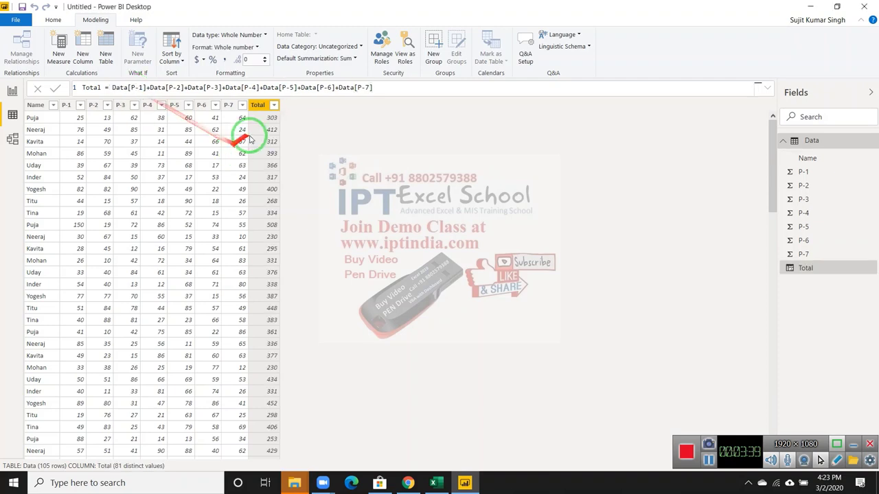
click(265, 124)
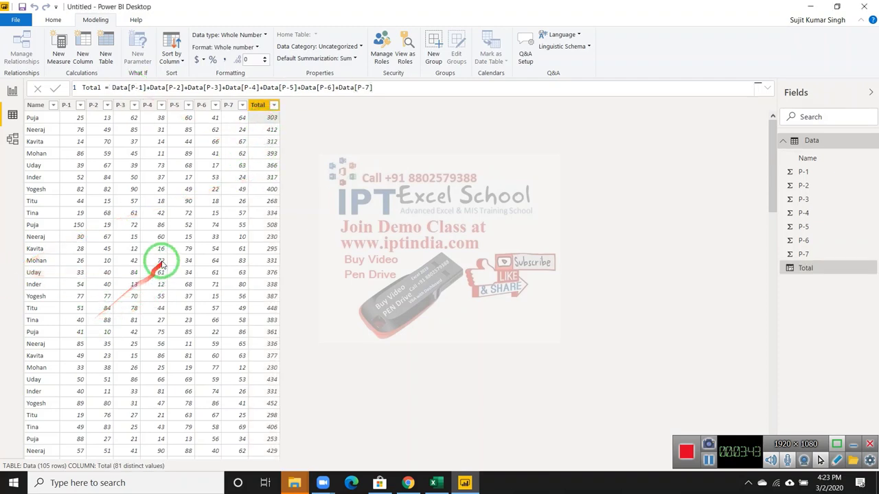
Step: On the report page, build a trial table of Name with P-1 values and narrow it
click(13, 94)
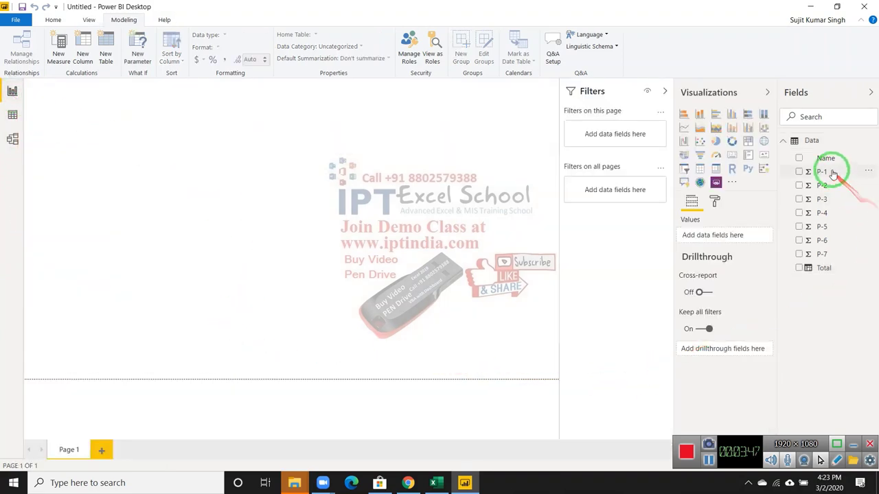
drag(827, 164, 79, 107)
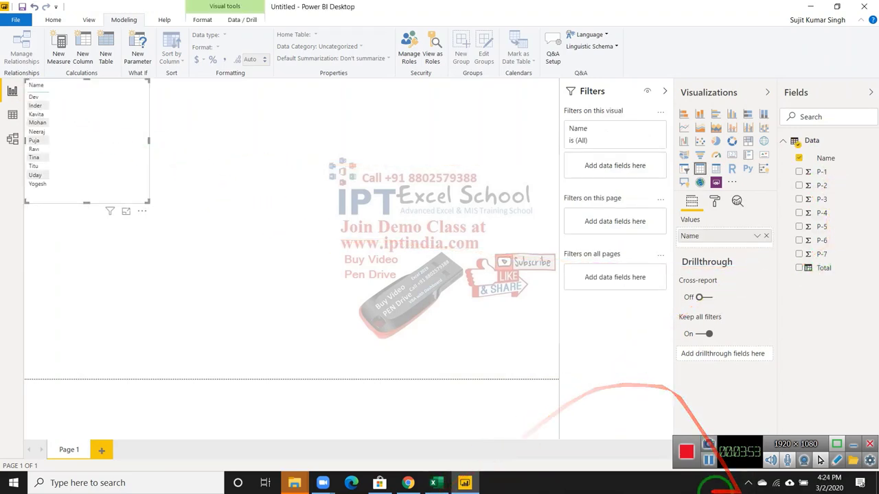
mouse_move(333, 478)
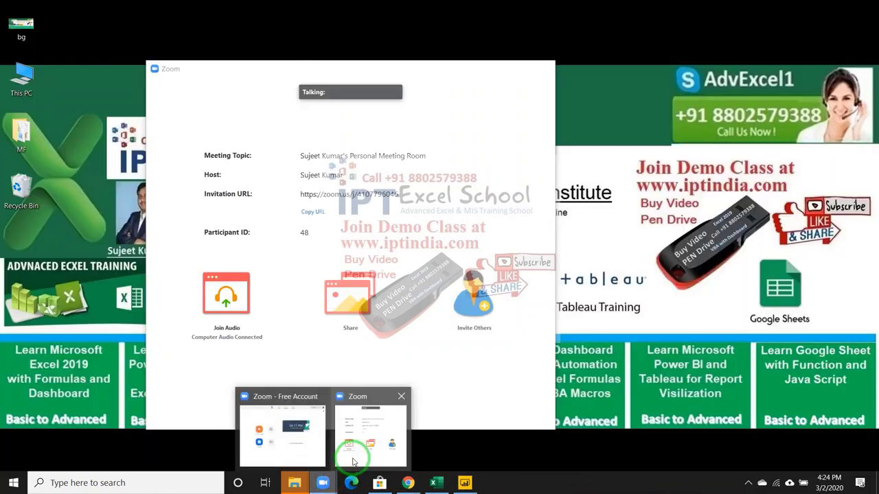
click(352, 434)
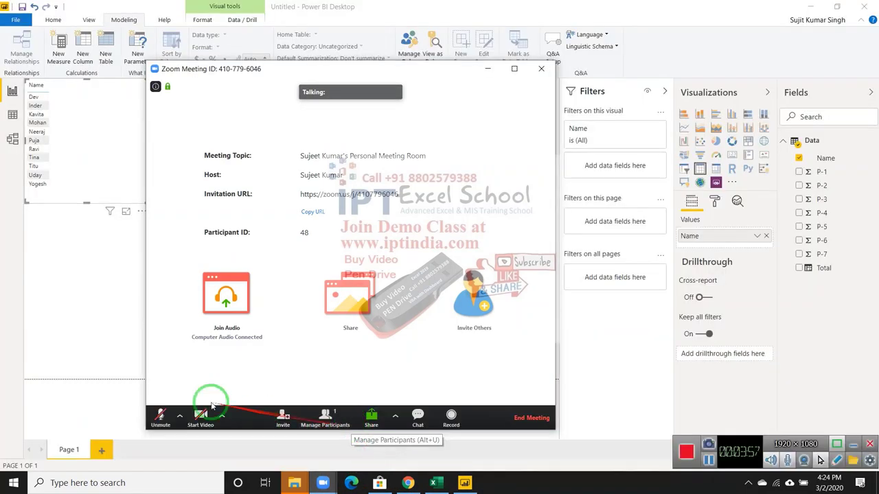
click(89, 314)
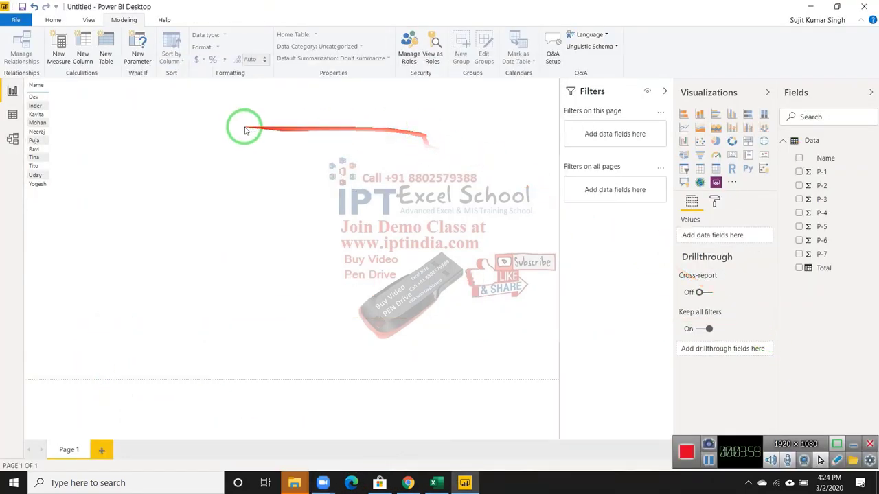
click(70, 123)
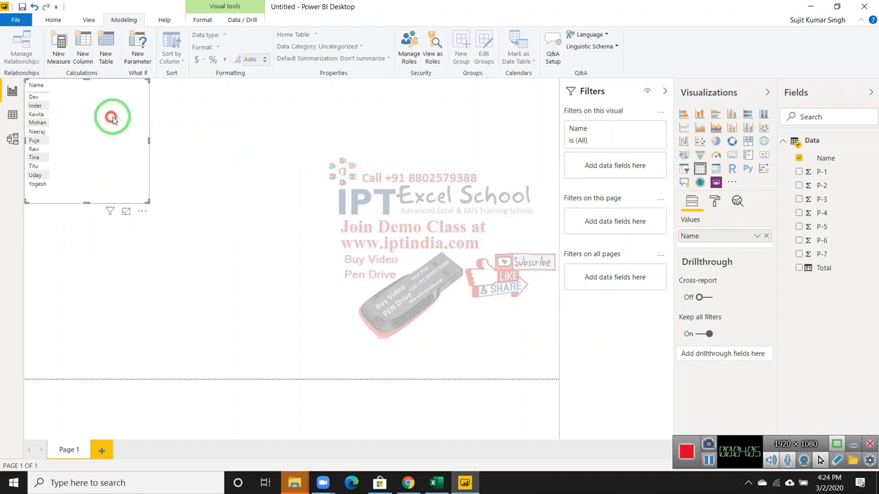
drag(804, 172, 118, 100)
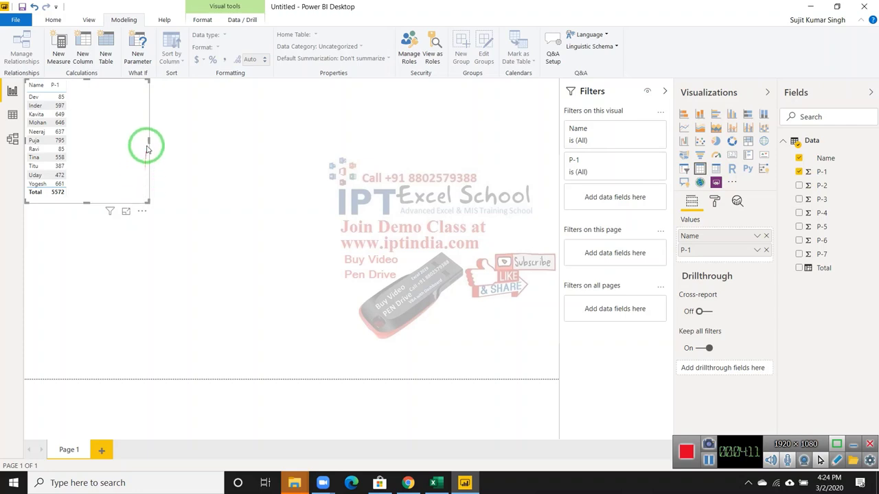
drag(149, 140, 83, 134)
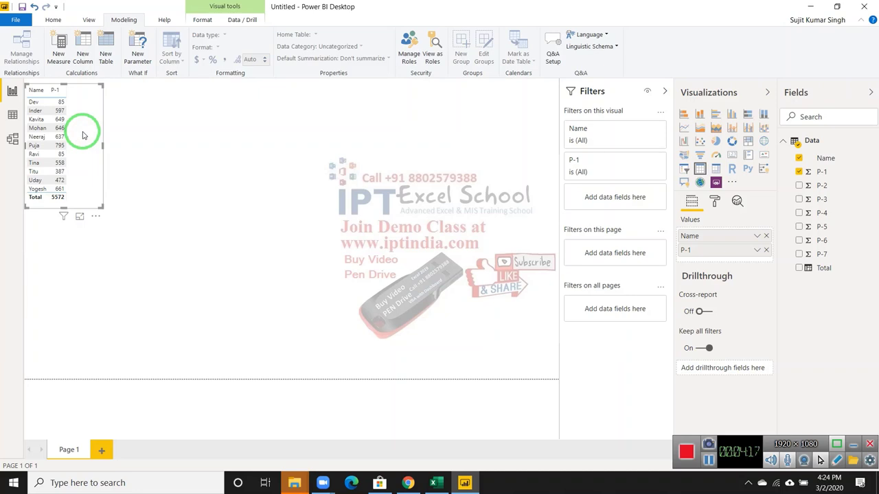
Step: Delete the trial table, then add a gauge of Total reading 37K, removing a stray column chart
key(Delete)
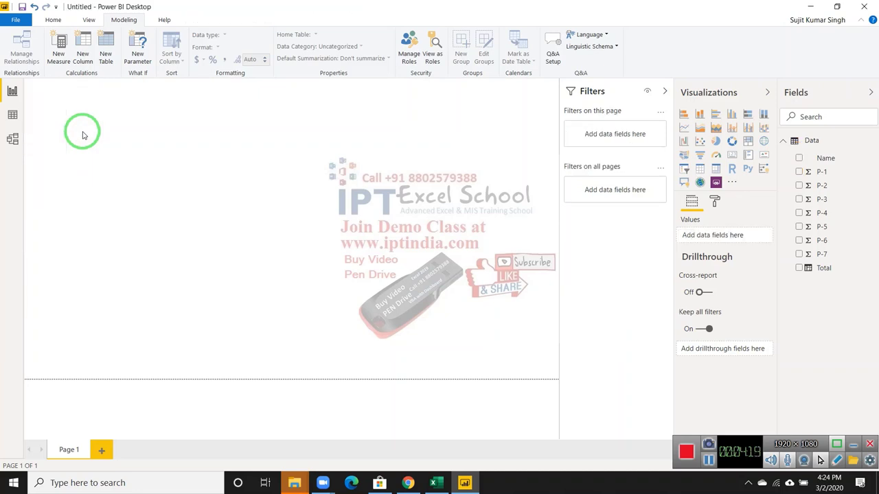
mouse_move(849, 265)
mouse_down()
mouse_move(168, 120)
mouse_move(860, 282)
mouse_up()
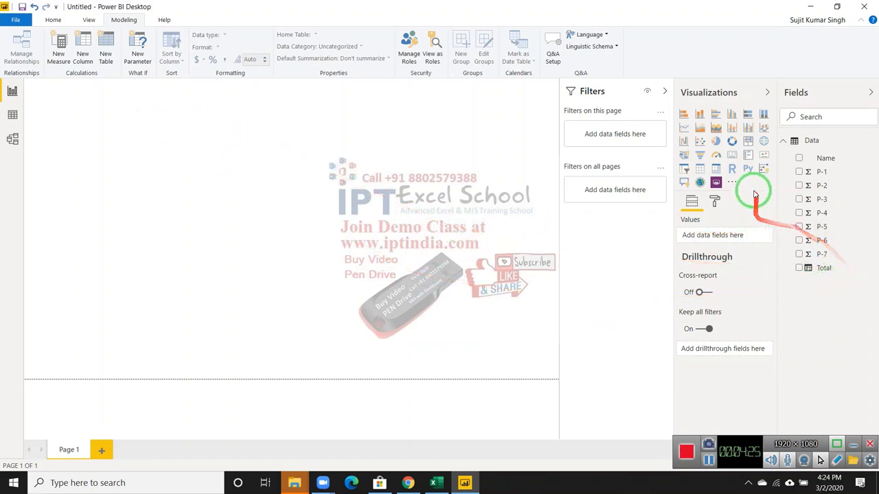
click(717, 157)
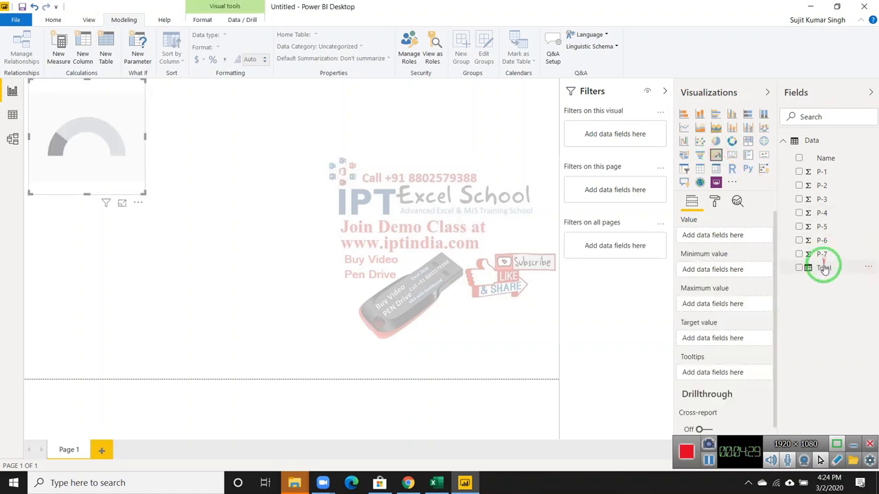
drag(823, 268, 237, 122)
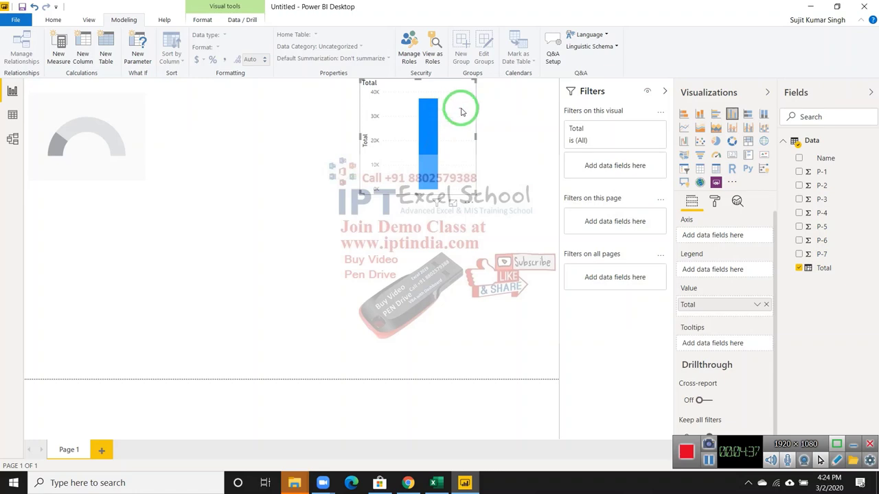
key(Delete)
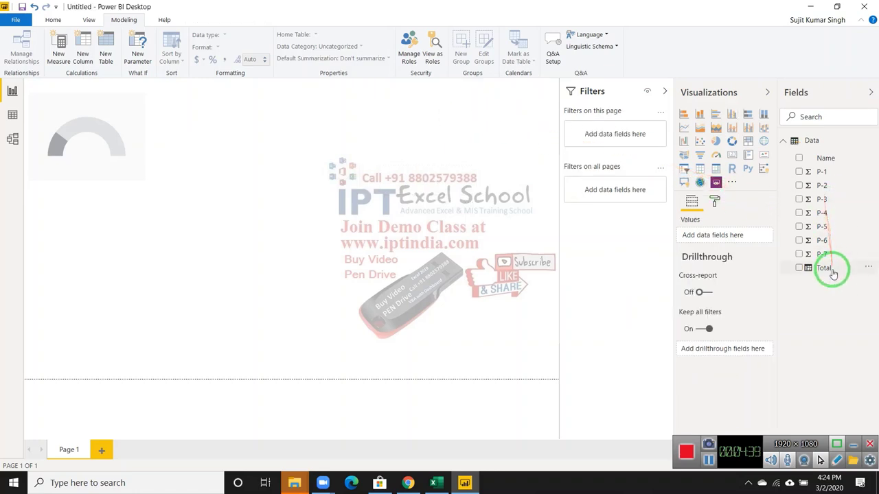
drag(832, 273, 102, 155)
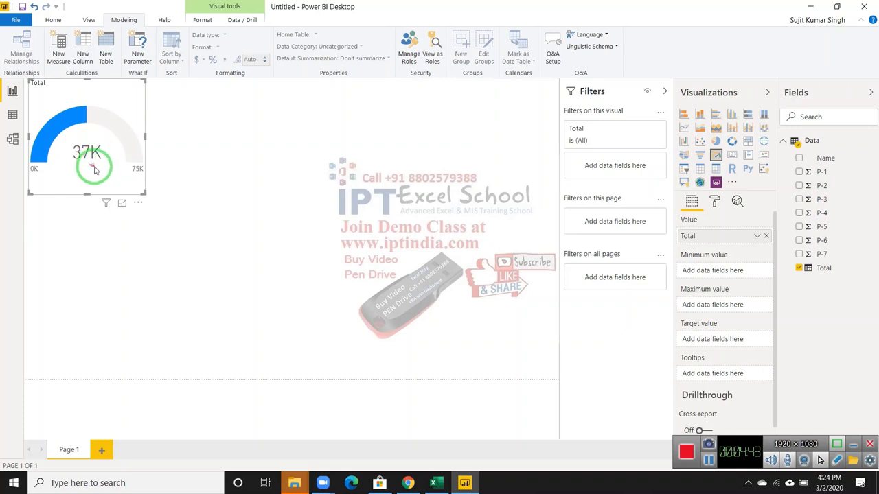
Step: Add a second empty gauge and move it toward the page centre beside the Total gauge
click(254, 182)
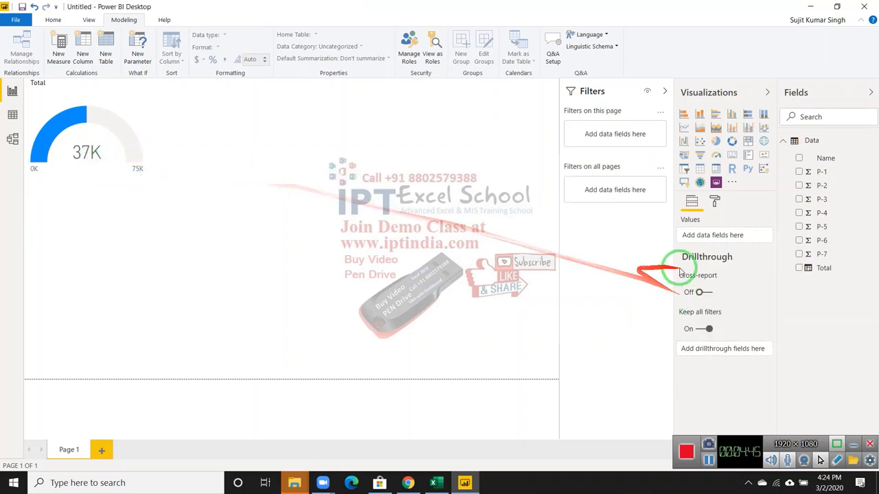
click(716, 155)
drag(117, 232, 247, 210)
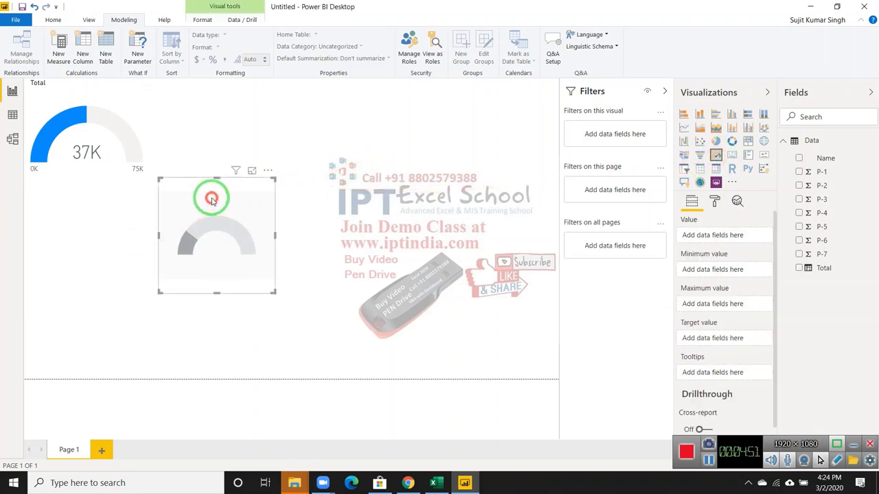
drag(192, 189, 190, 194)
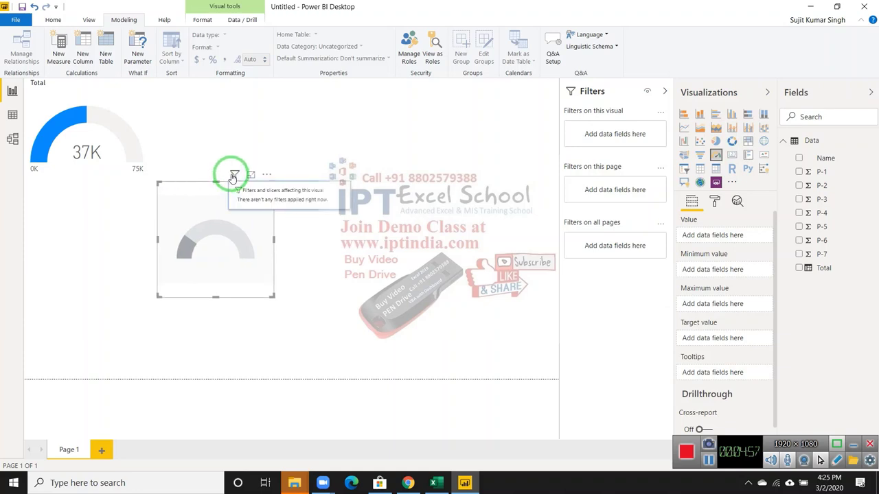
click(221, 170)
click(206, 193)
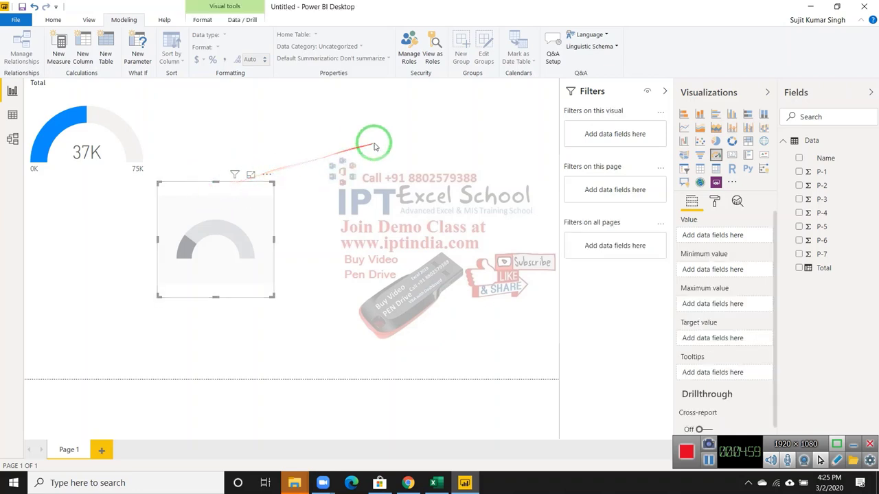
mouse_move(213, 185)
mouse_down()
mouse_move(428, 152)
mouse_move(481, 125)
mouse_up()
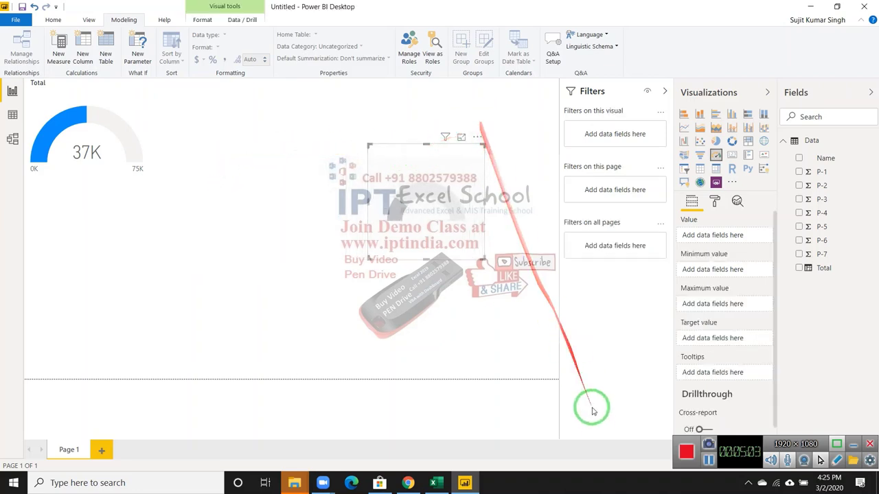
right_click(711, 456)
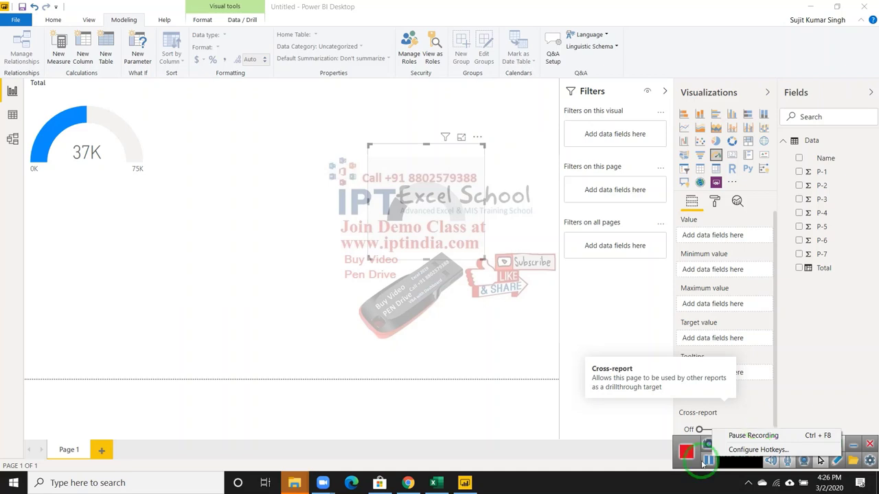
drag(343, 480, 362, 374)
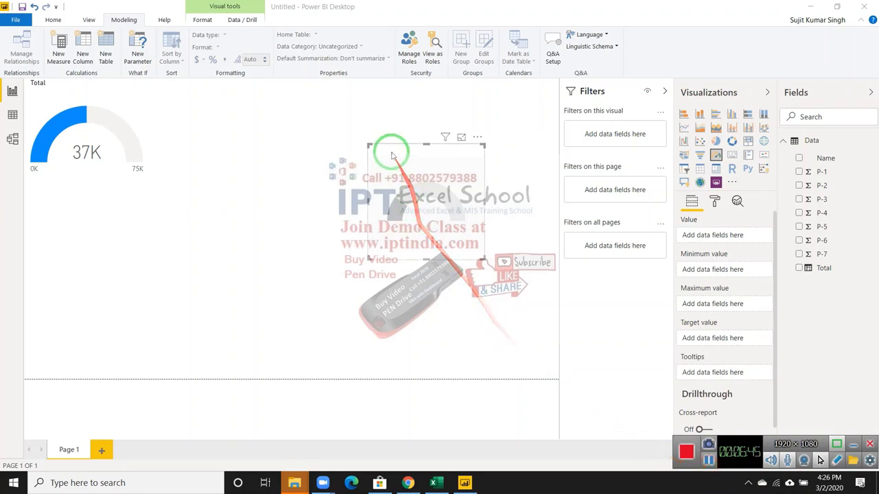
Step: Place the second gauge top-right and set it to Average of Total, reading 355.84
drag(394, 162, 443, 103)
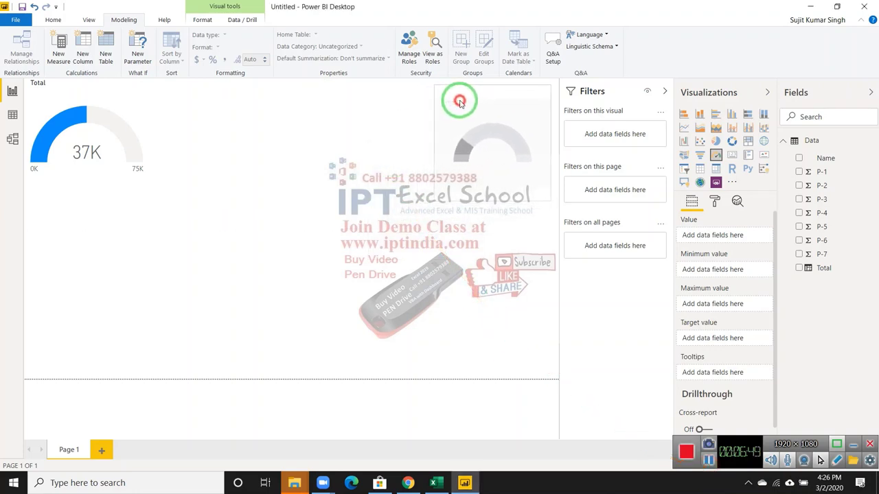
drag(442, 103, 459, 102)
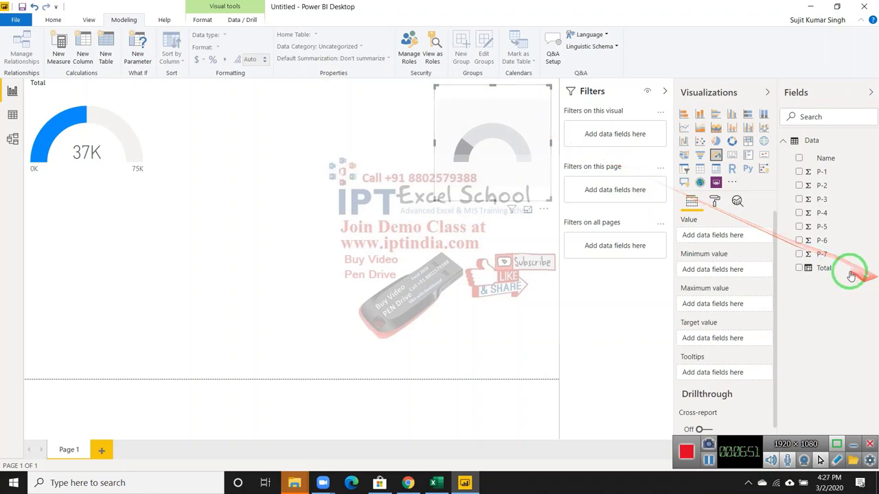
drag(823, 268, 518, 153)
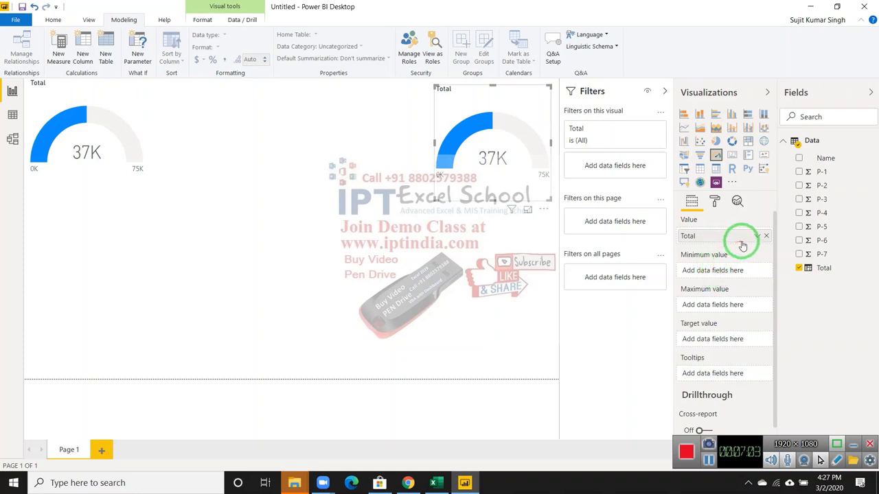
click(757, 236)
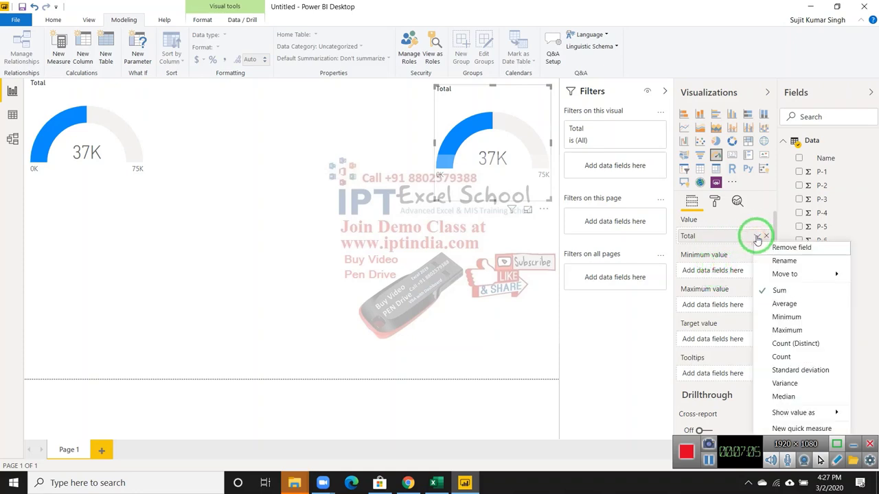
click(779, 303)
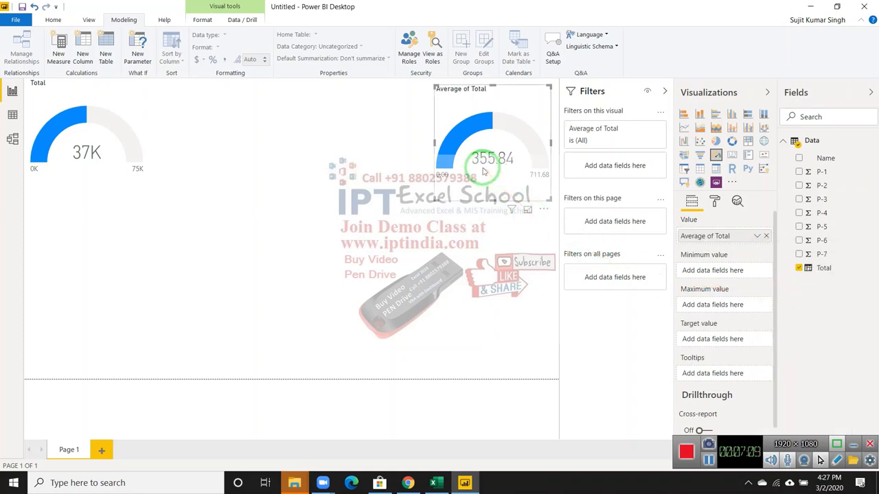
drag(490, 110, 398, 198)
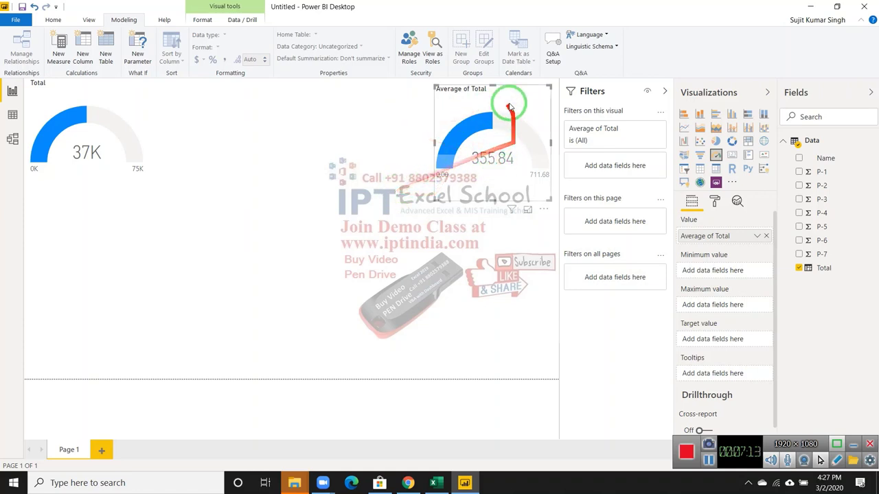
click(471, 92)
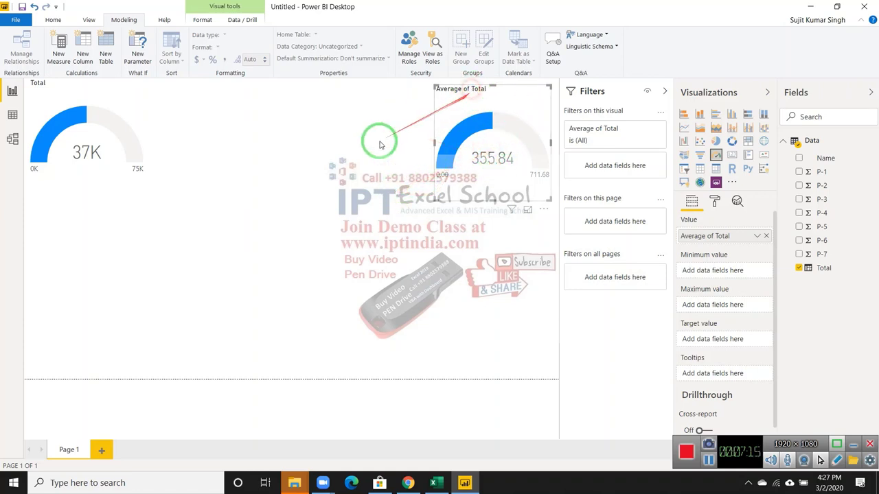
click(371, 161)
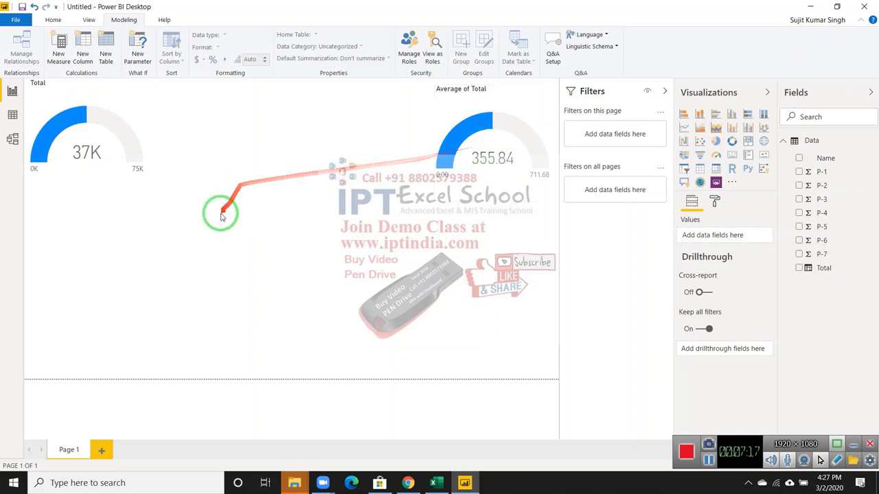
Step: Drag P-1 onto P-4 in the Fields pane to form the P-4 Hierarchy
mouse_move(815, 178)
mouse_down()
mouse_move(490, 425)
mouse_move(851, 214)
mouse_up()
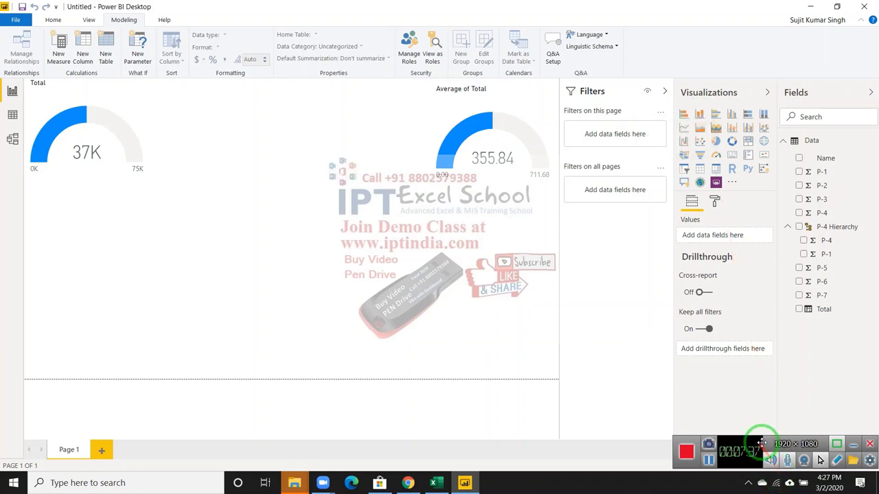
drag(762, 437, 643, 7)
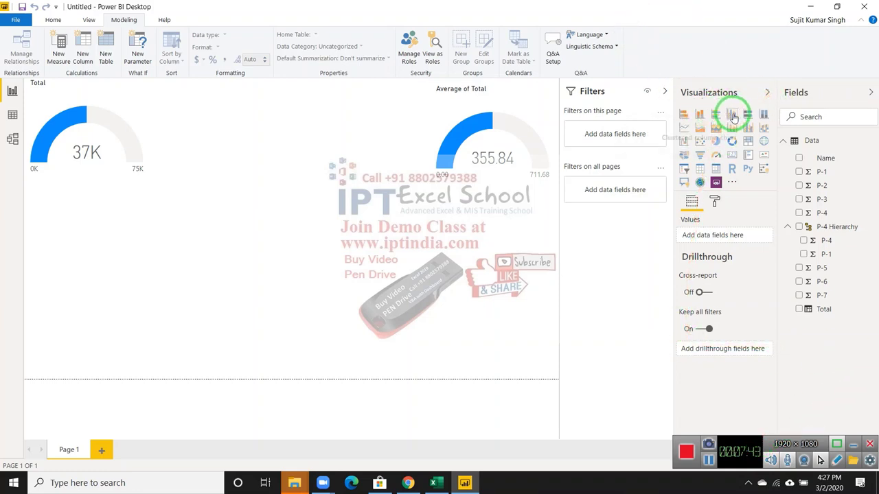
Step: Add clustered column charts of P-1 by Name and P-2 by Name
click(732, 114)
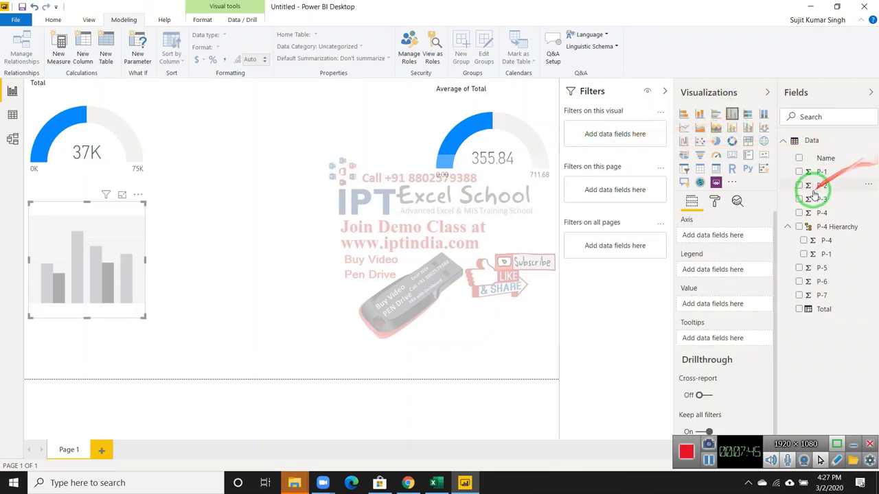
click(798, 158)
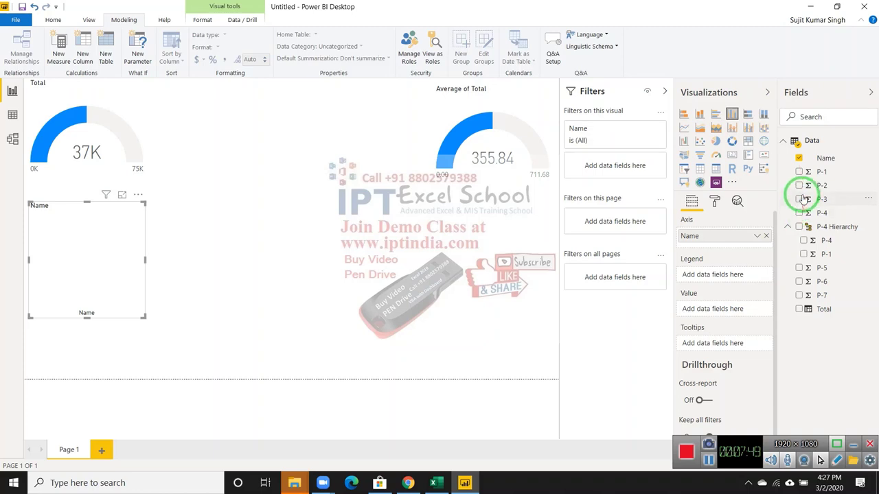
click(798, 172)
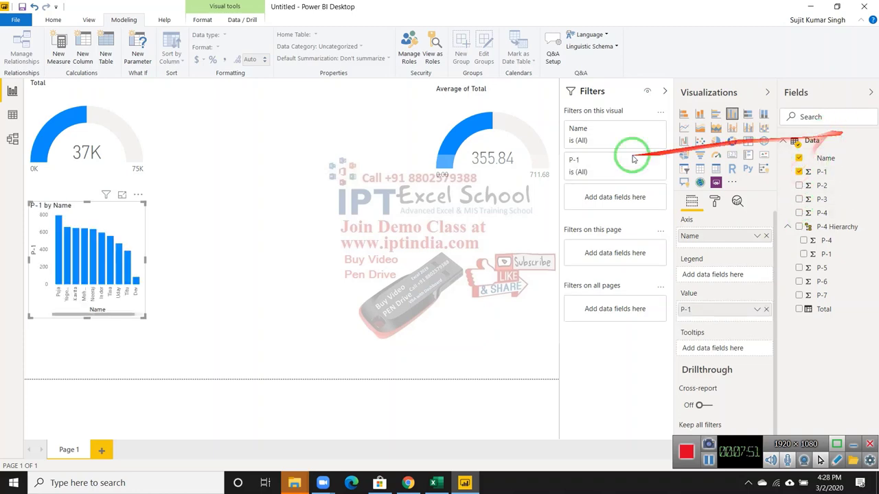
click(288, 230)
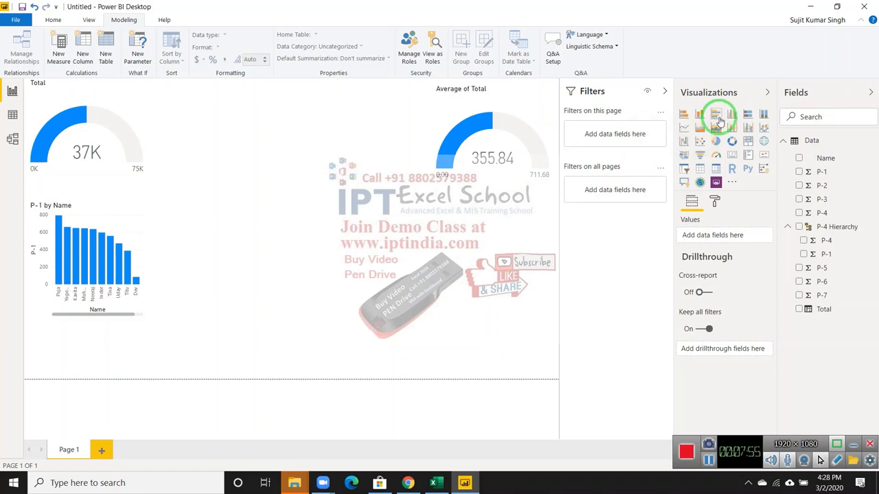
drag(732, 114, 233, 248)
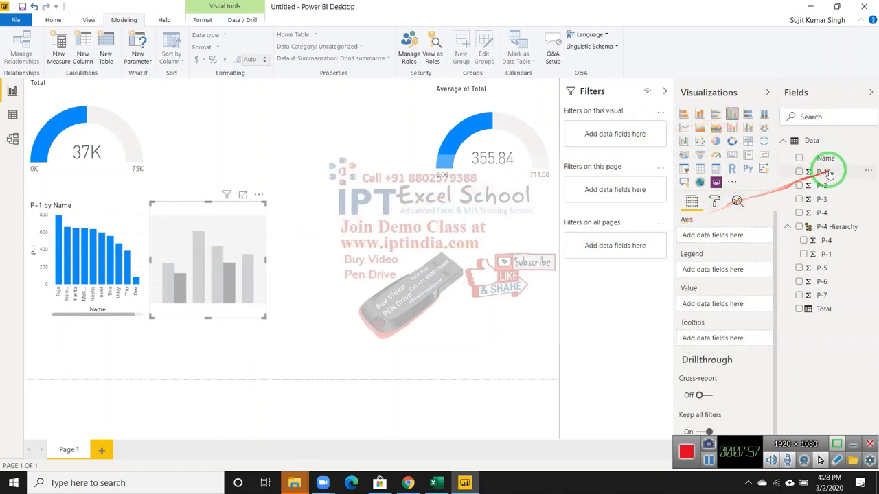
click(798, 159)
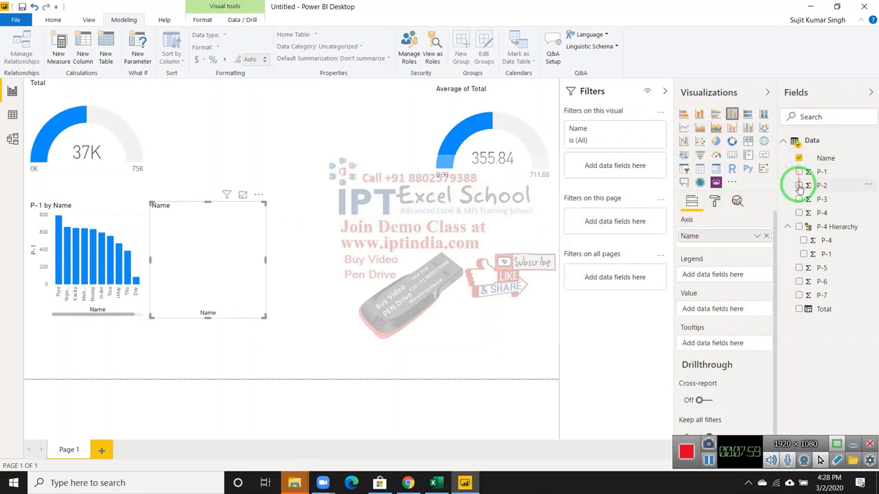
click(799, 185)
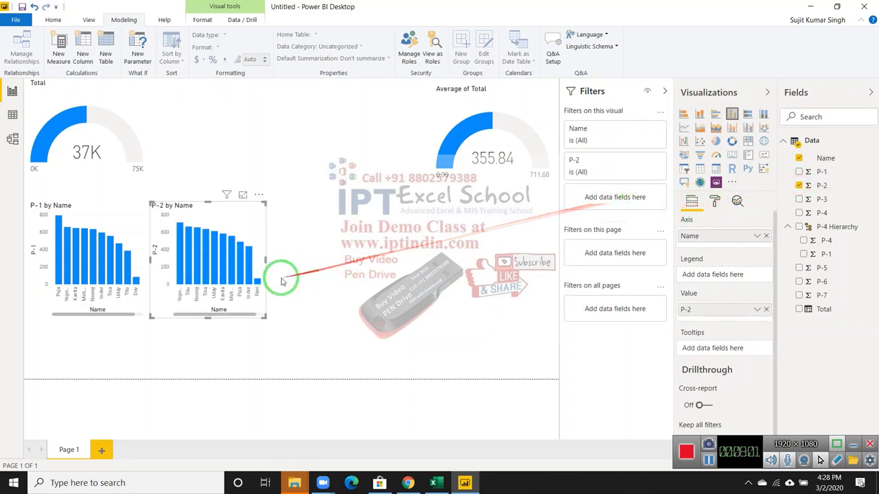
click(343, 280)
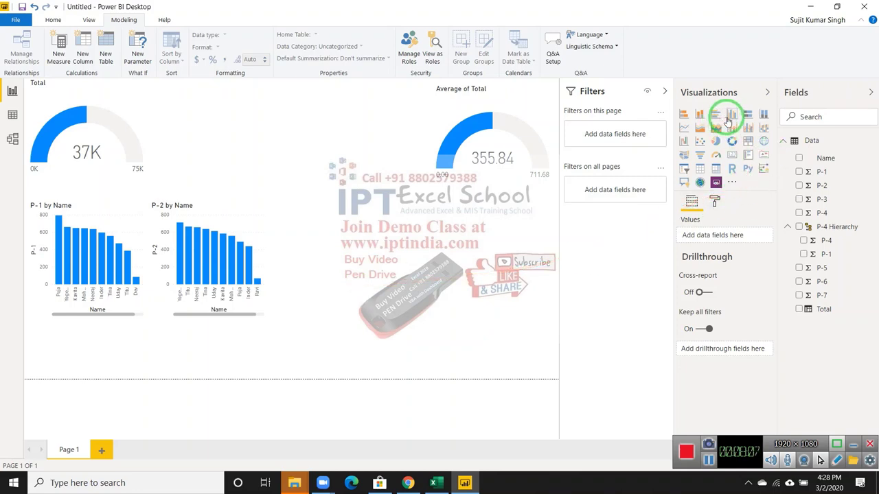
Step: Add P-3 by Name and P-4 by Name column charts, shifting P-4 left
click(731, 114)
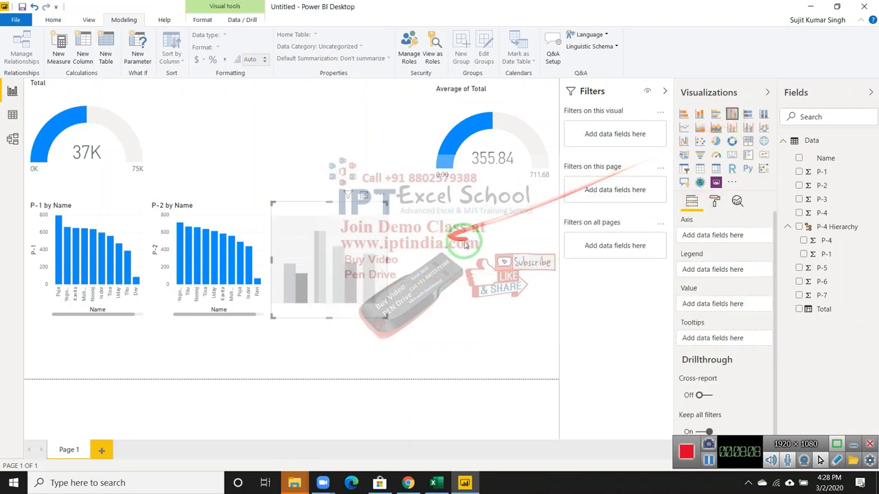
click(799, 160)
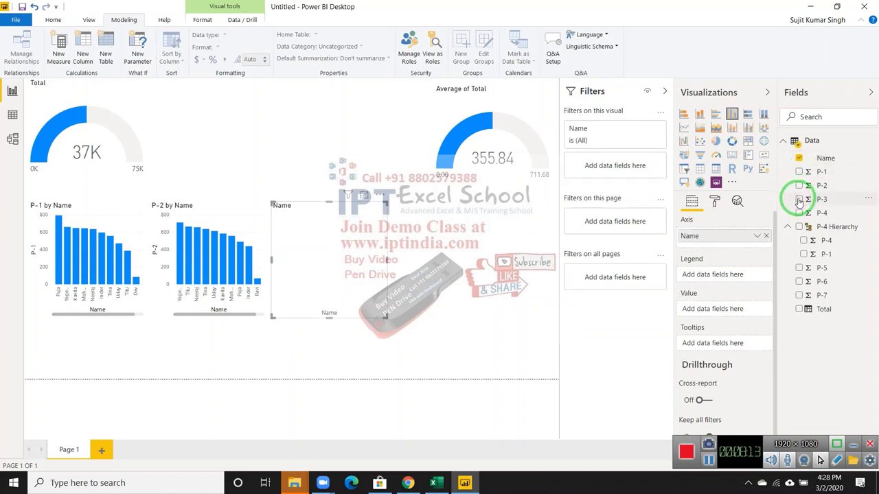
click(800, 200)
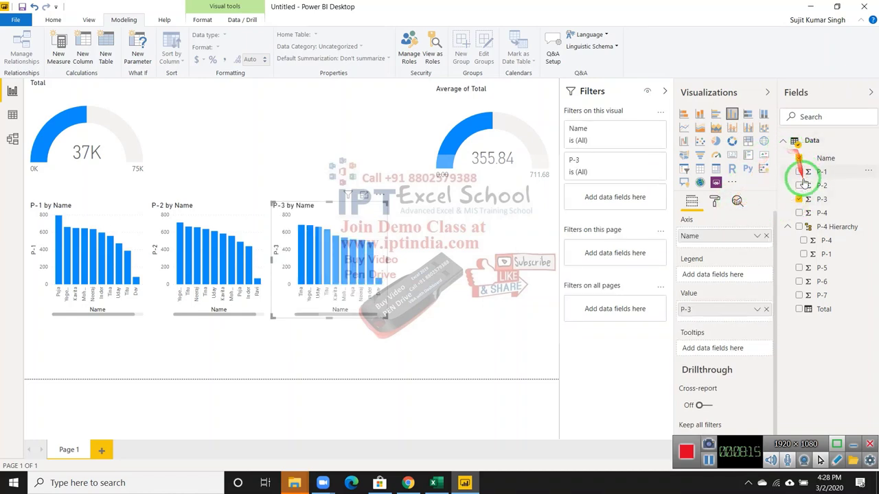
key(Escape)
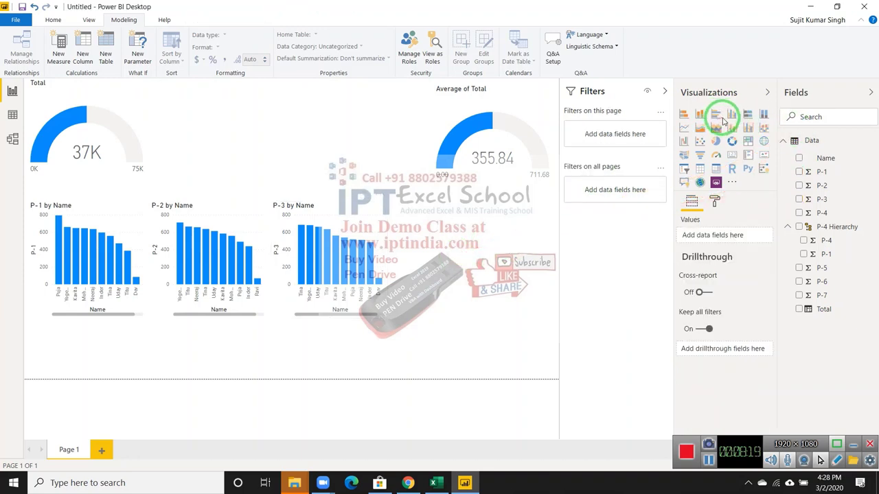
click(729, 118)
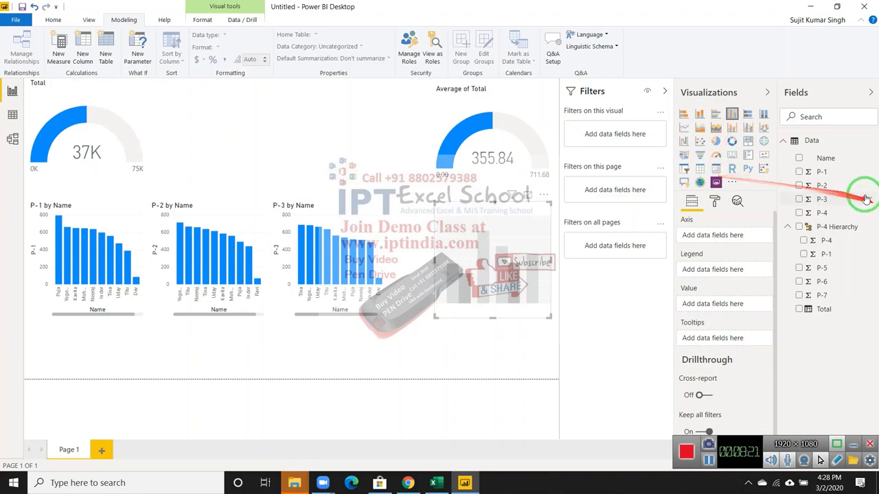
click(799, 158)
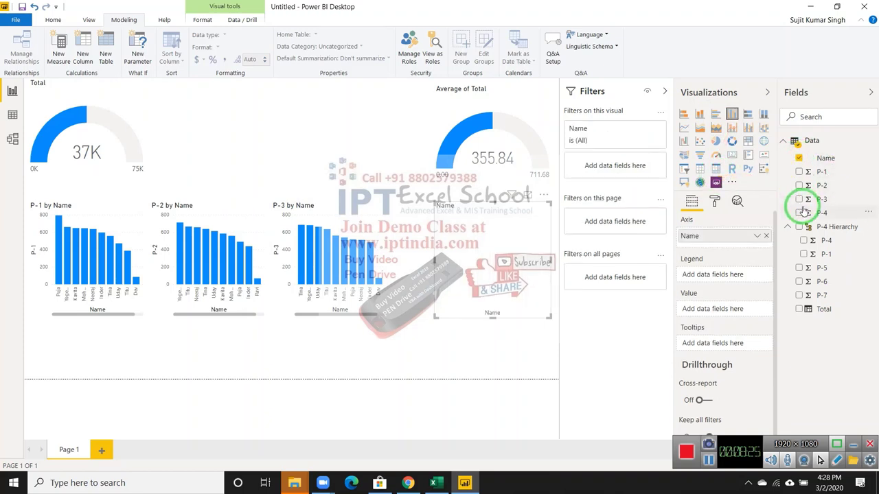
click(804, 214)
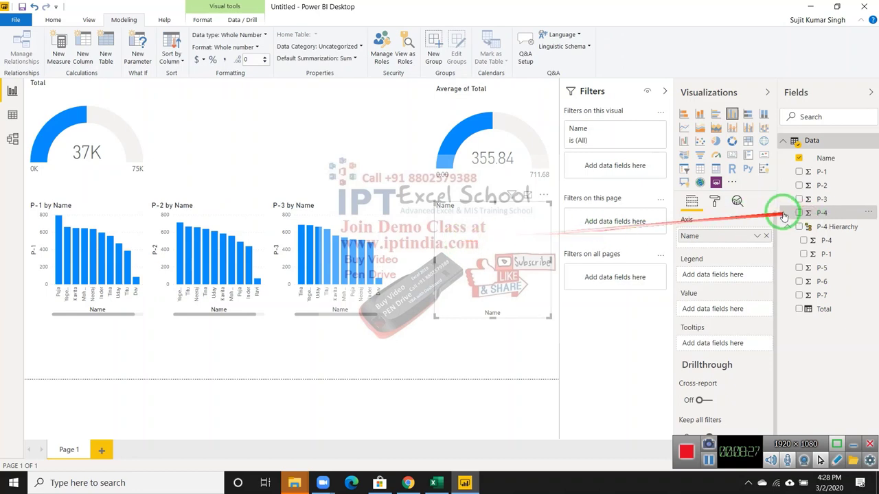
click(799, 213)
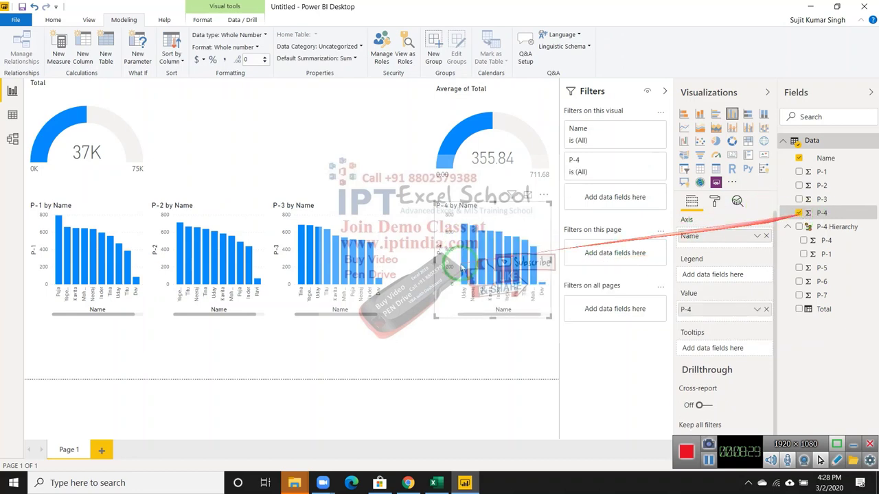
drag(438, 218, 406, 219)
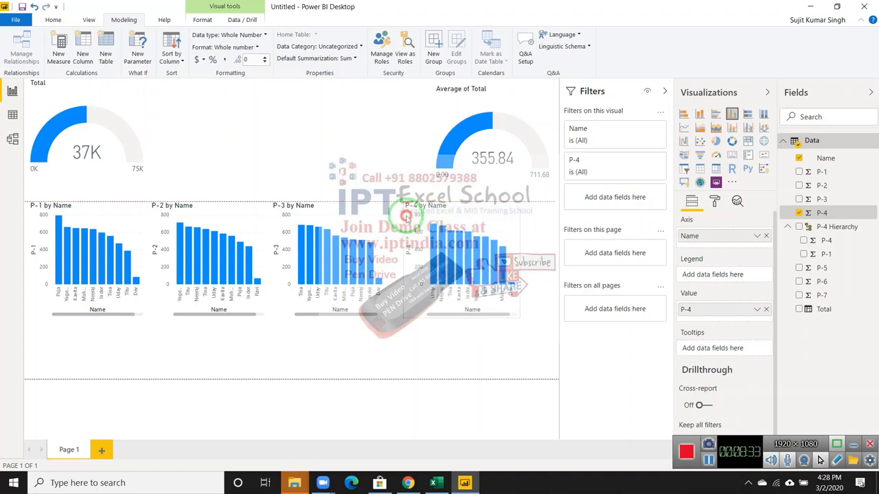
Step: Raise the P-1 to P-4 charts into one row, shortening P-3 and P-4 to match
click(414, 333)
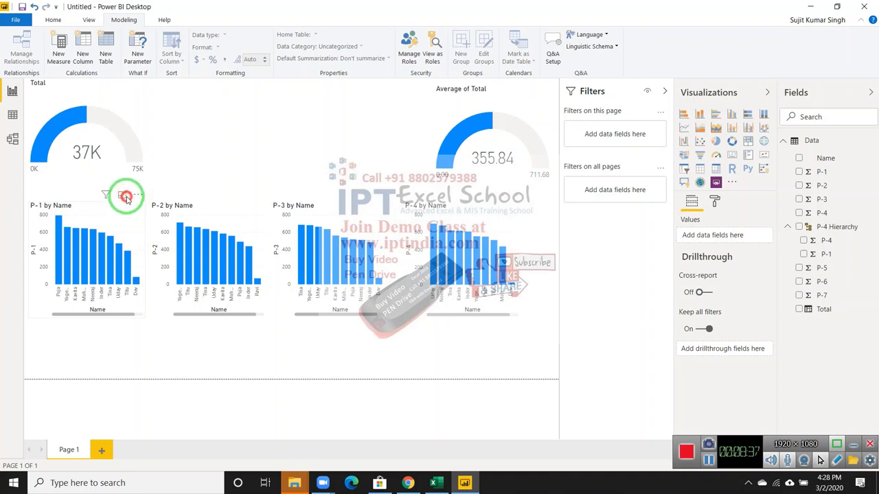
drag(128, 203, 127, 187)
click(255, 167)
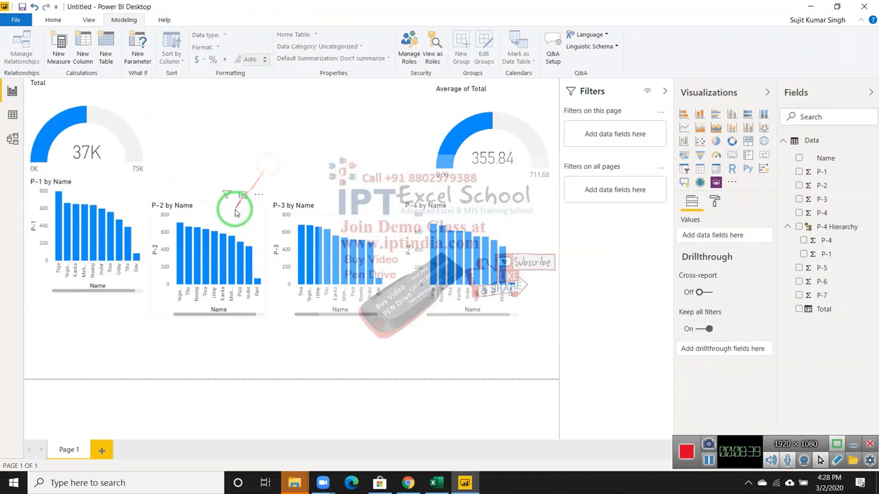
drag(235, 202, 235, 186)
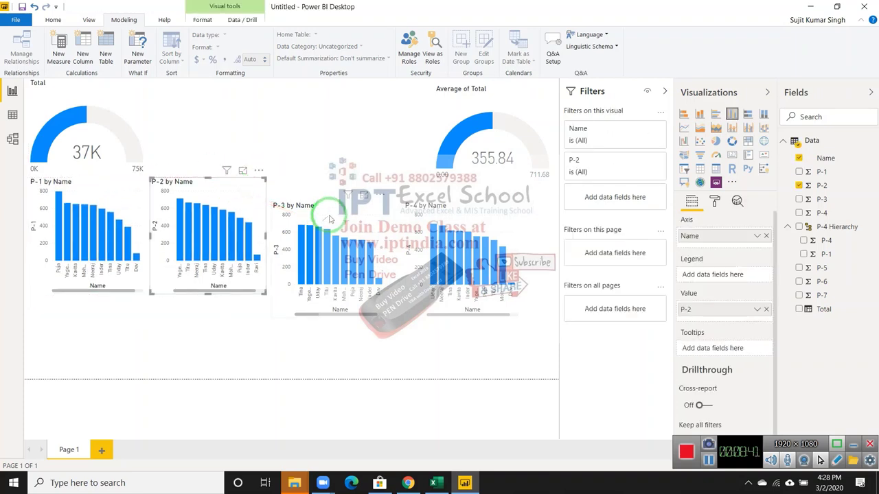
mouse_move(330, 218)
mouse_down()
mouse_move(331, 197)
mouse_move(332, 215)
mouse_up()
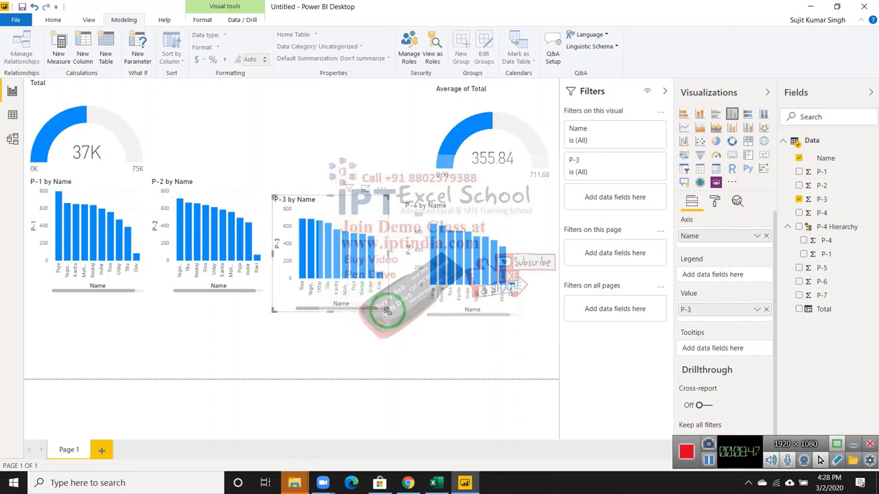
drag(386, 310, 384, 294)
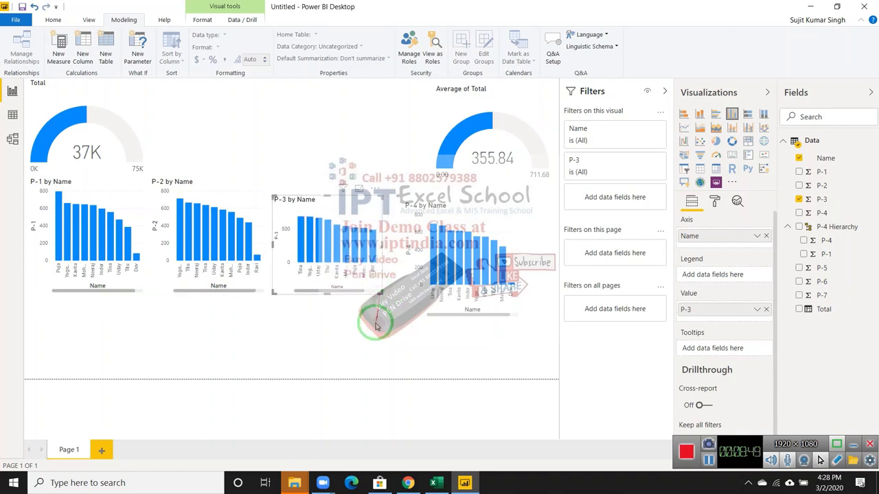
click(415, 215)
drag(411, 211, 393, 203)
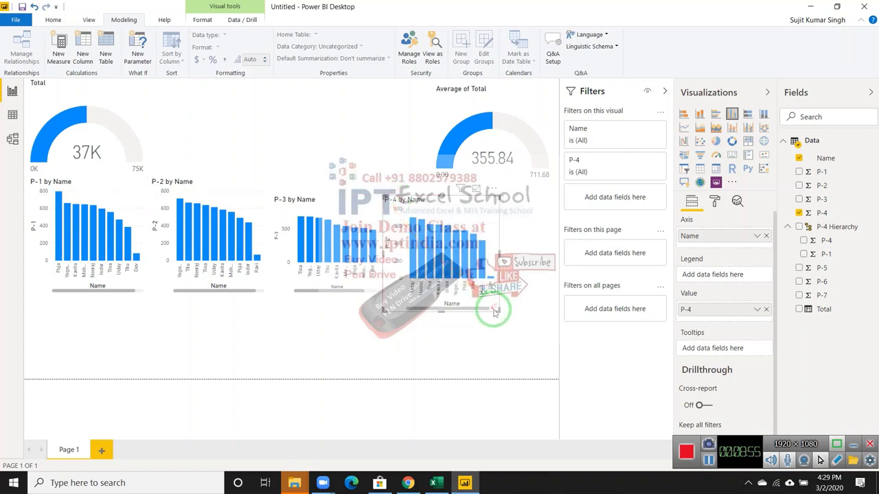
mouse_move(495, 311)
mouse_down()
mouse_move(501, 309)
mouse_move(495, 295)
mouse_up()
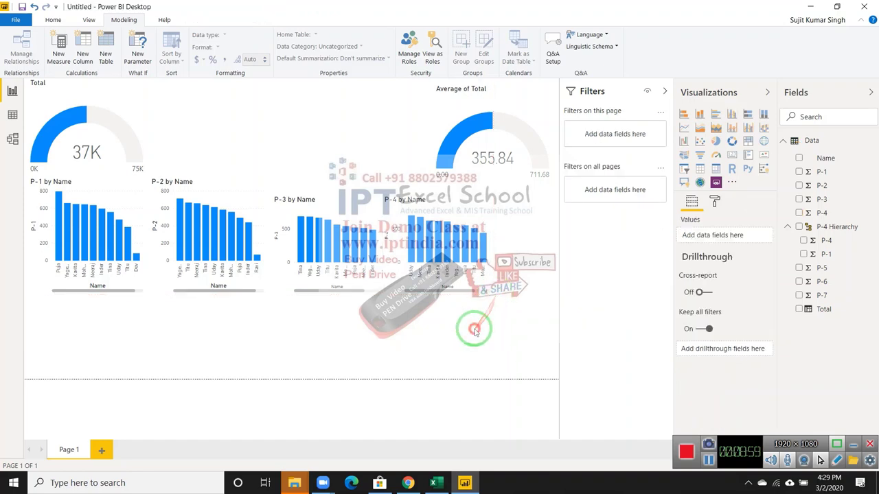
Step: Insert a treemap grouped by Name and sized by Total, and fit it beneath P-1 and P-2
click(304, 327)
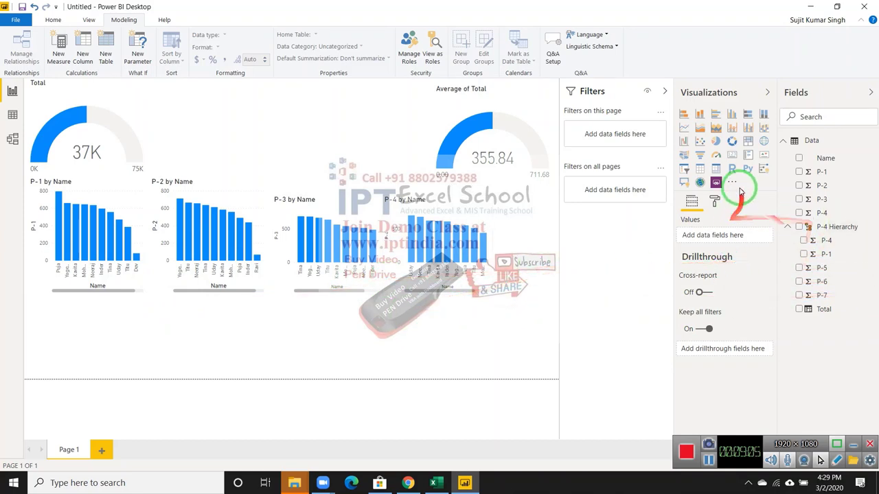
click(748, 142)
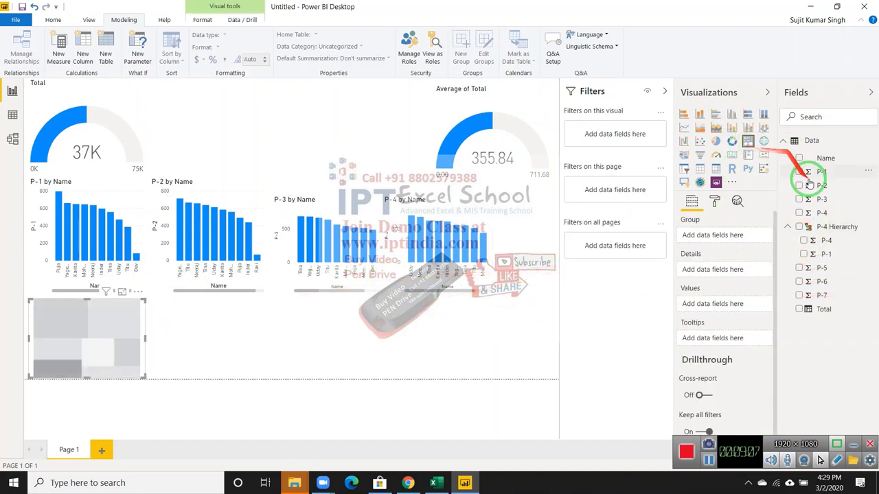
click(798, 159)
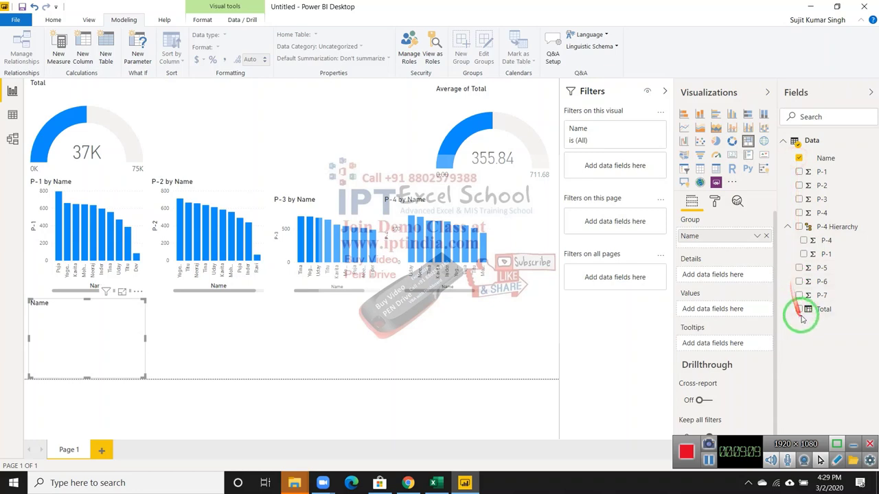
click(798, 310)
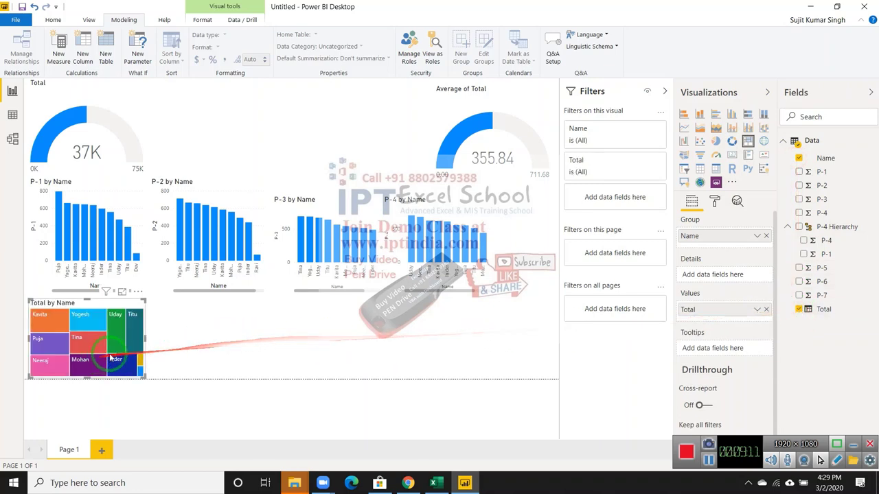
drag(145, 340, 551, 346)
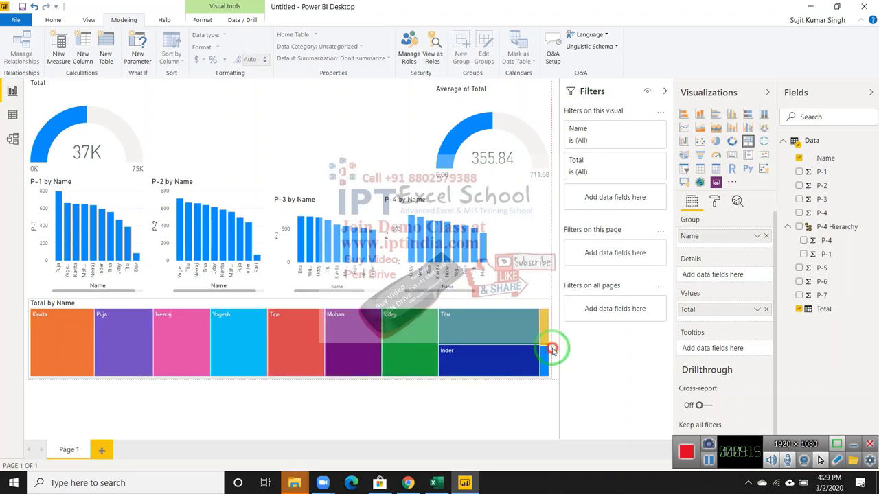
click(555, 347)
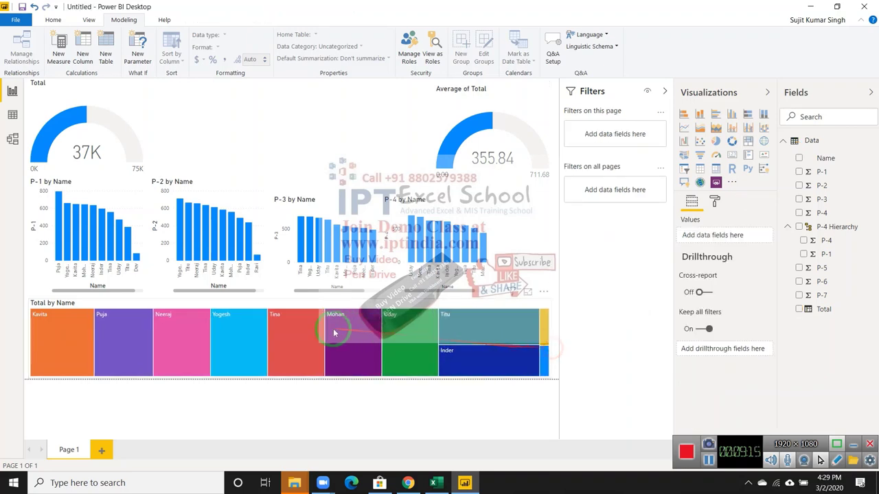
click(503, 319)
drag(551, 333, 279, 341)
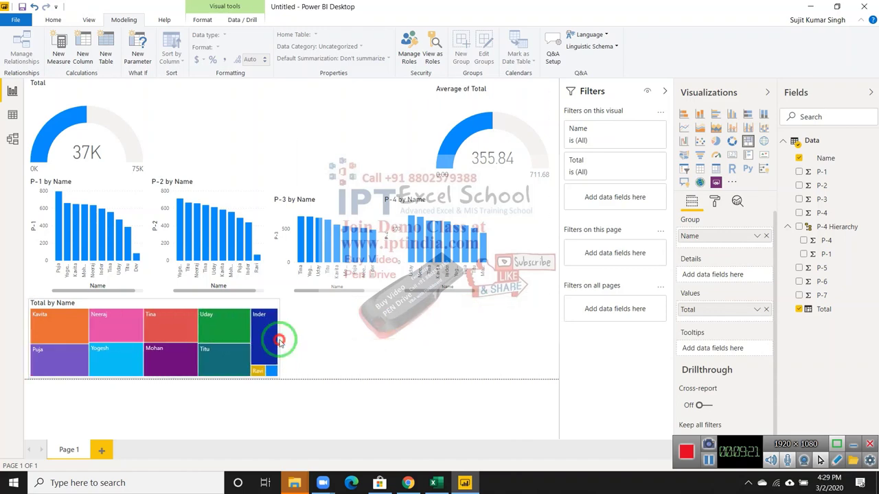
click(385, 343)
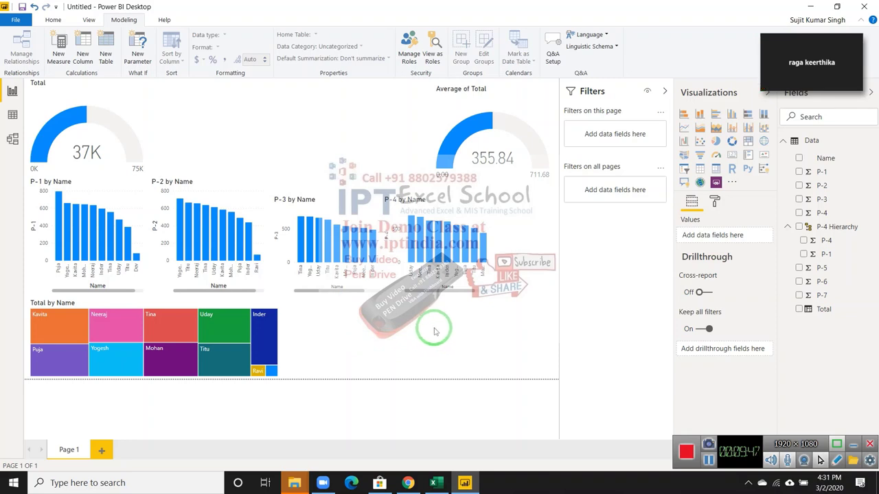
mouse_move(794, 81)
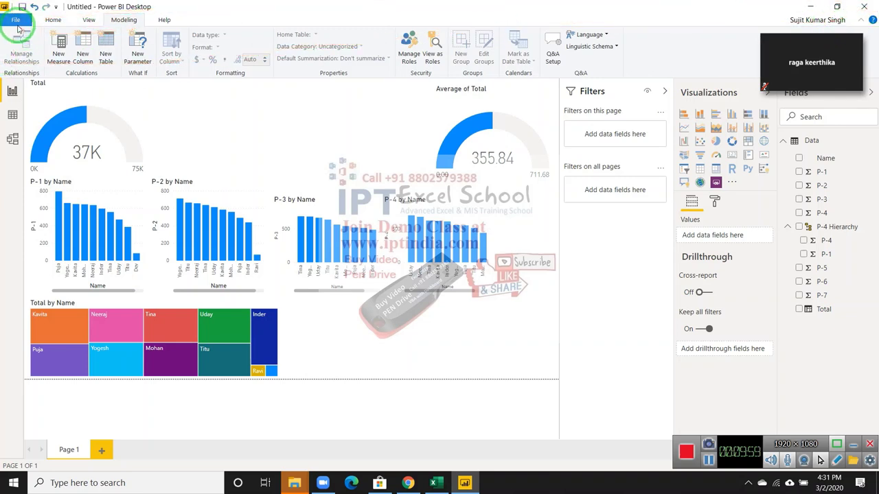
Step: Export the report page to PDF as Untitled.pdf, then minimize the PDF viewer
click(17, 20)
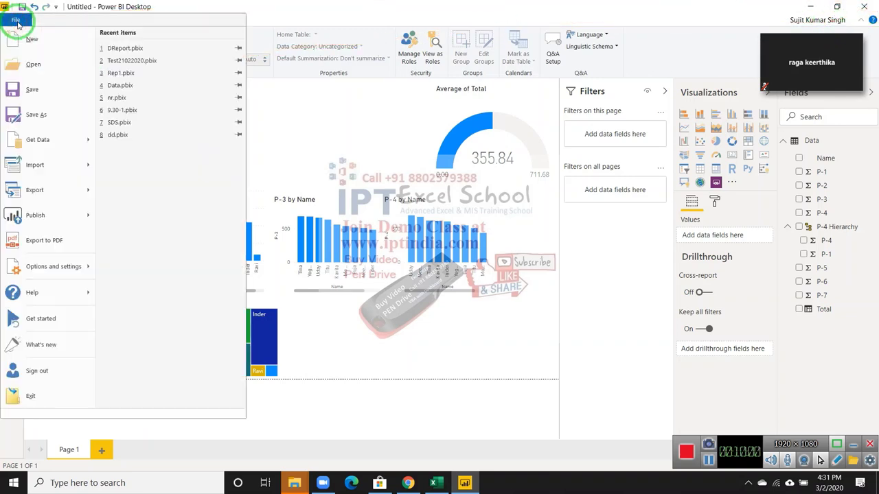
click(50, 241)
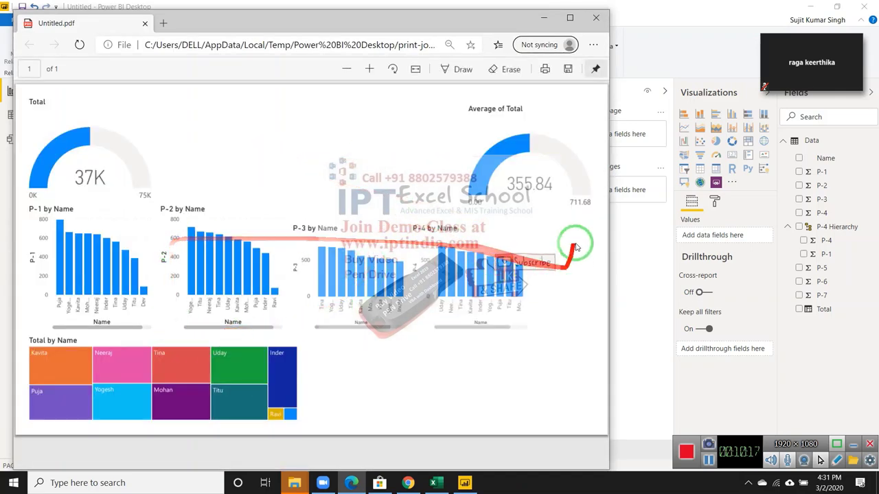
click(544, 21)
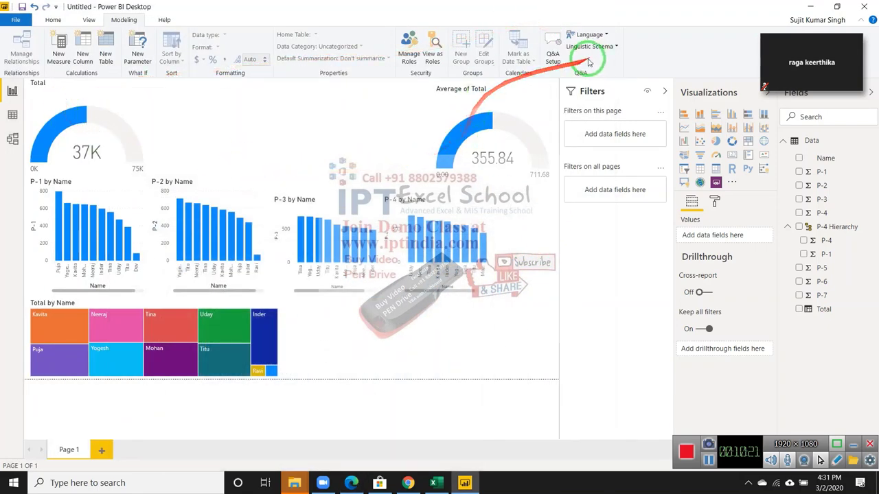
Step: Save the report as MData.pbix in Desktop\MF\New folder when prompted before publishing
click(54, 21)
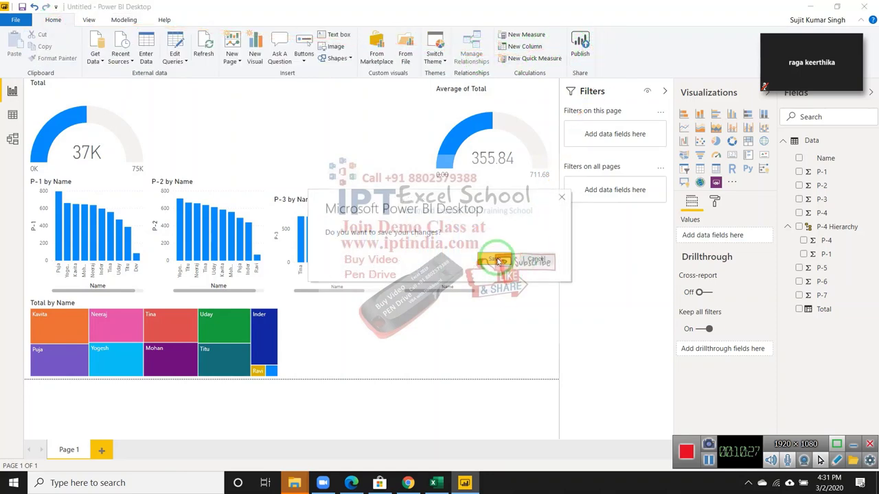
key(ctrl+s)
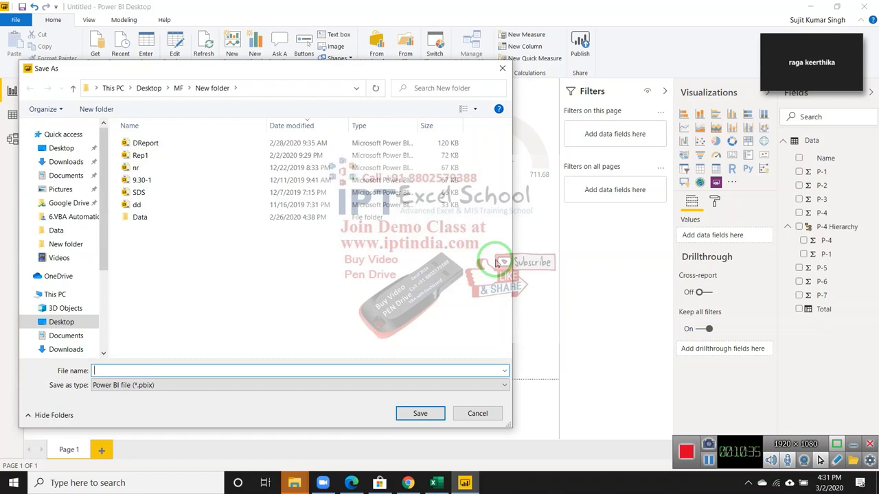
text(Report)
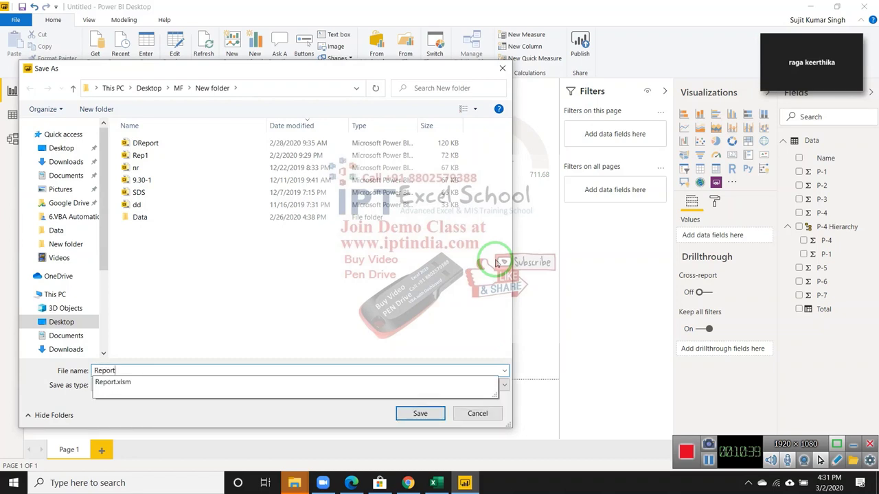
key(BackSpace)
key(BackSpace)
key(BackSpace)
key(BackSpace)
key(BackSpace)
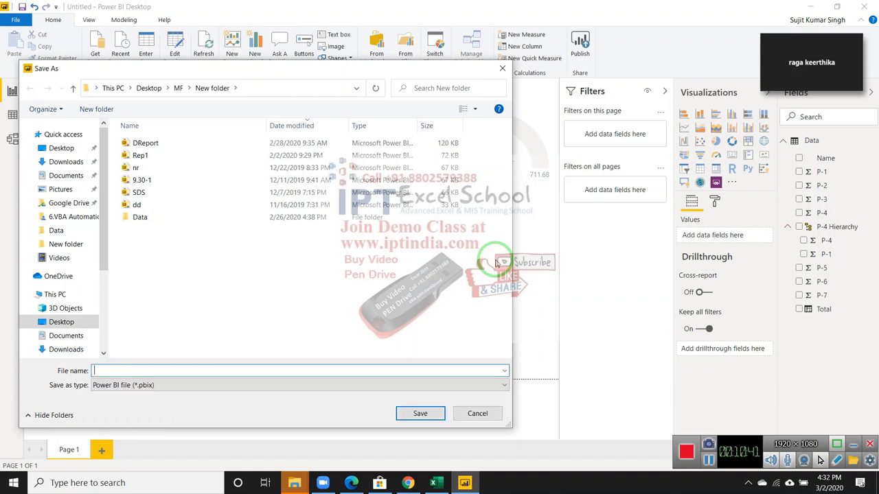
text(MData)
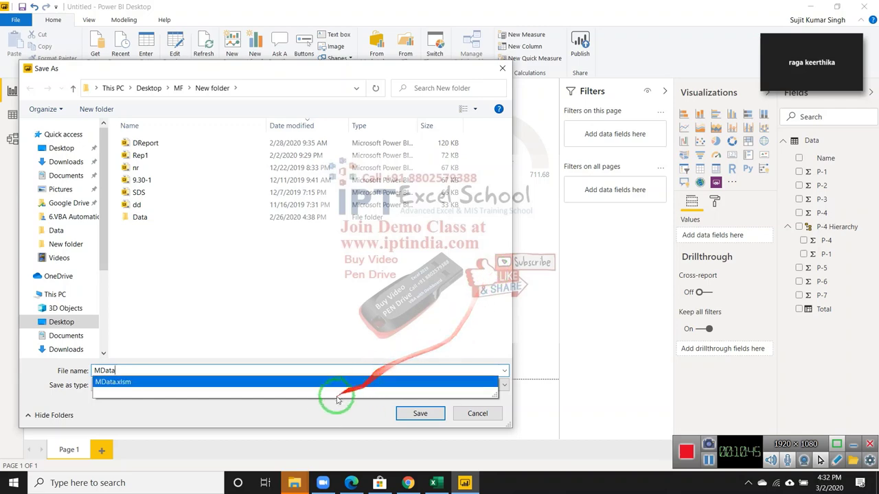
click(305, 422)
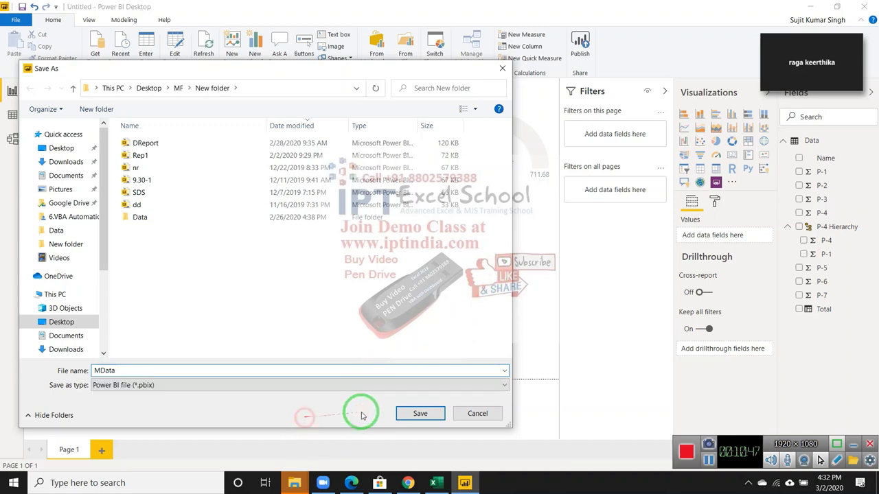
click(420, 414)
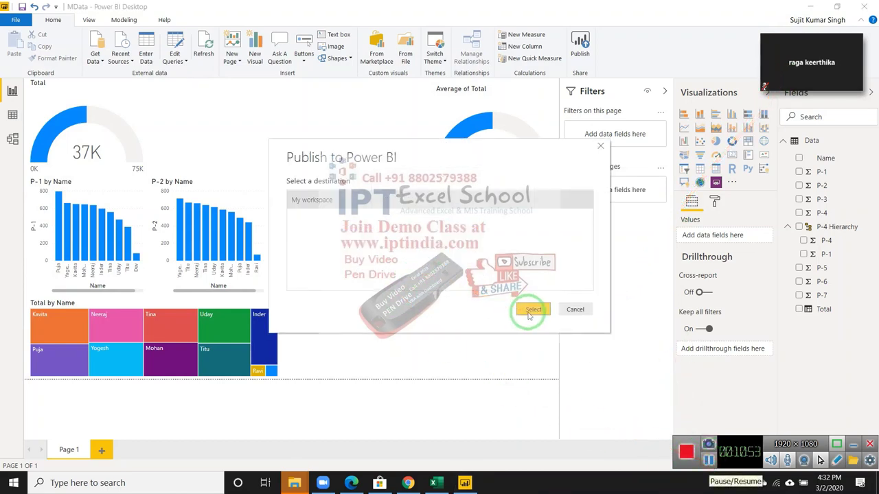
Step: Publish MData.pbix to My workspace and open it in the Power BI service
click(530, 318)
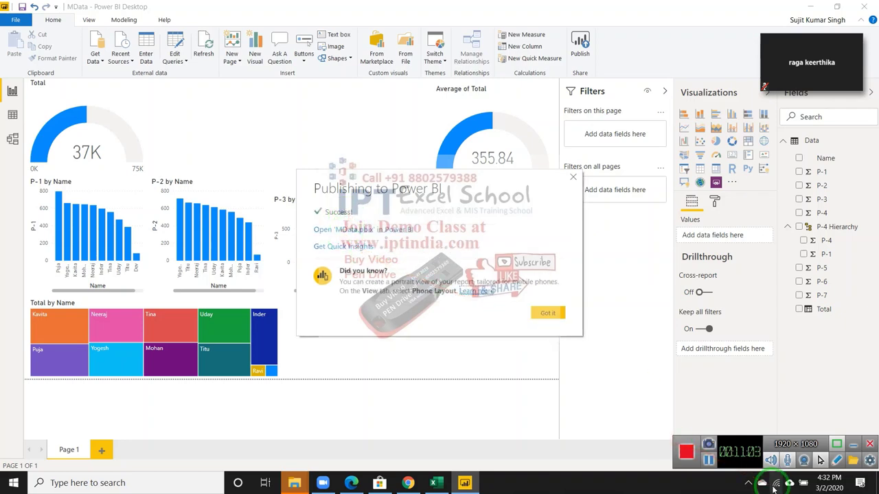
mouse_move(773, 488)
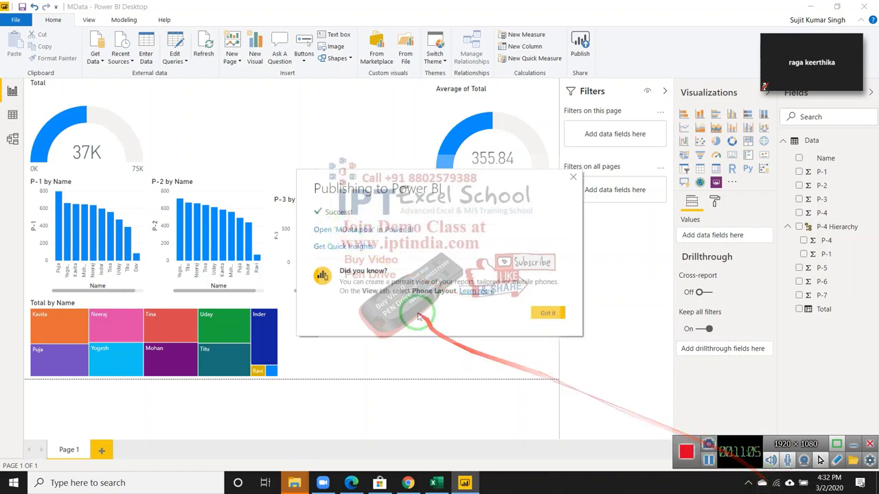
click(364, 230)
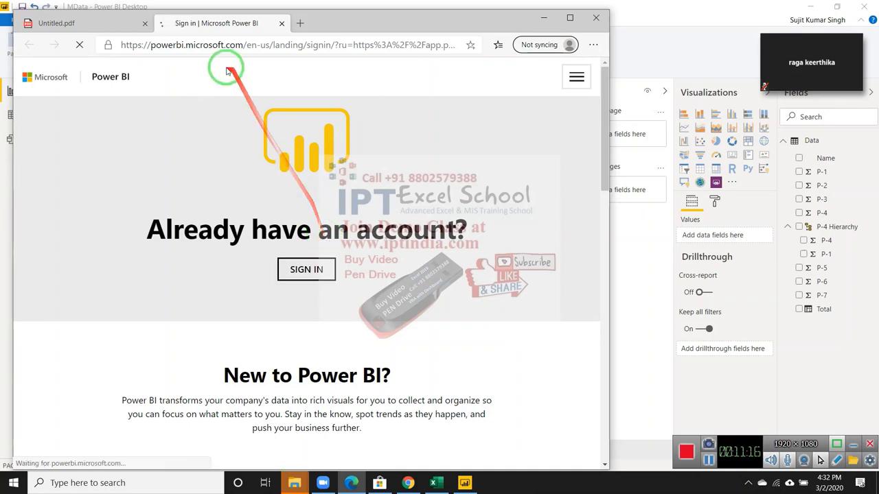
Step: Sign in to Power BI in Edge, check the signed-in account, then return to Power BI Desktop
click(306, 270)
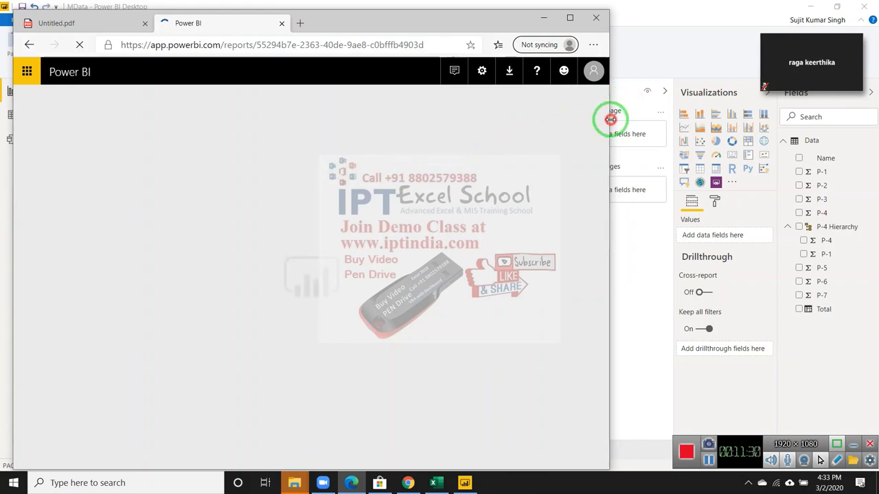
drag(610, 119, 764, 120)
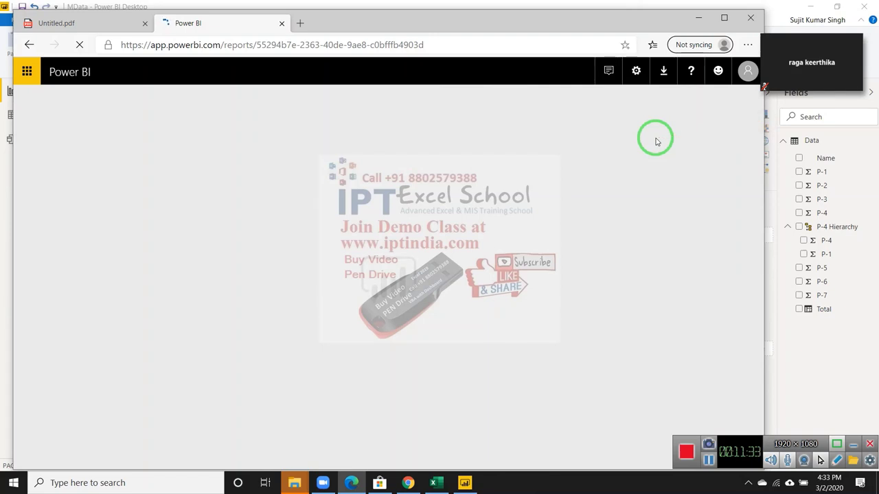
click(749, 46)
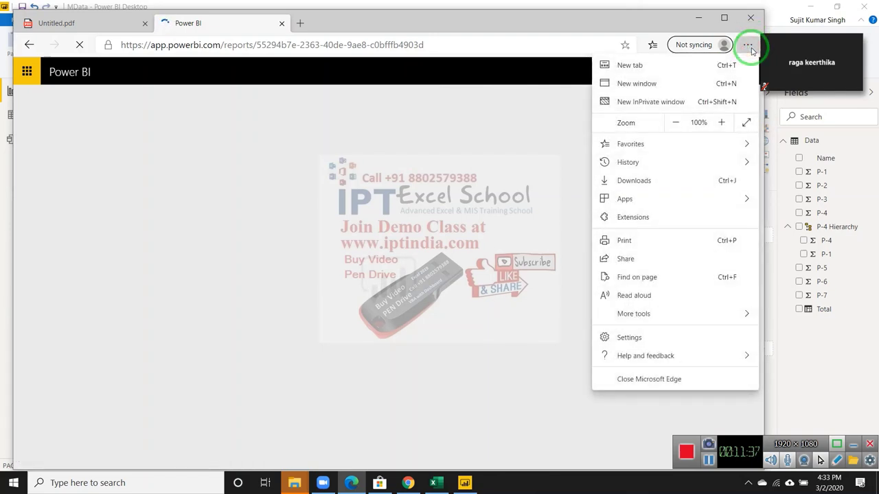
click(453, 166)
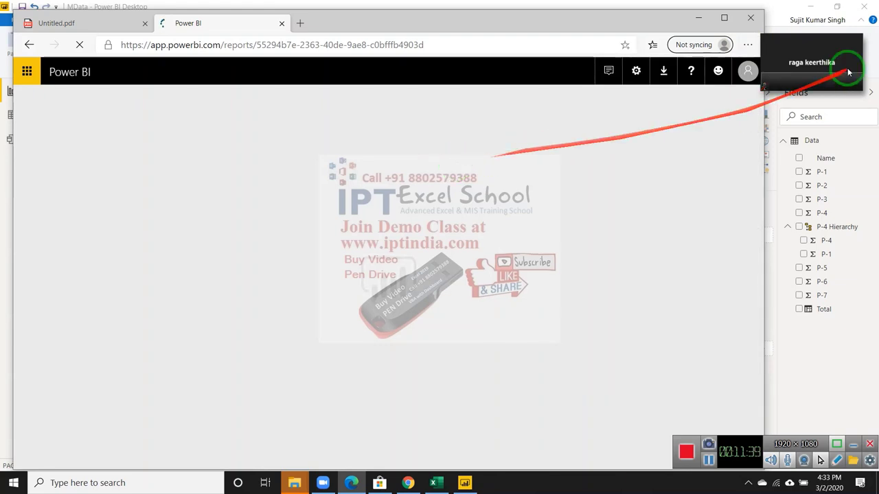
click(745, 77)
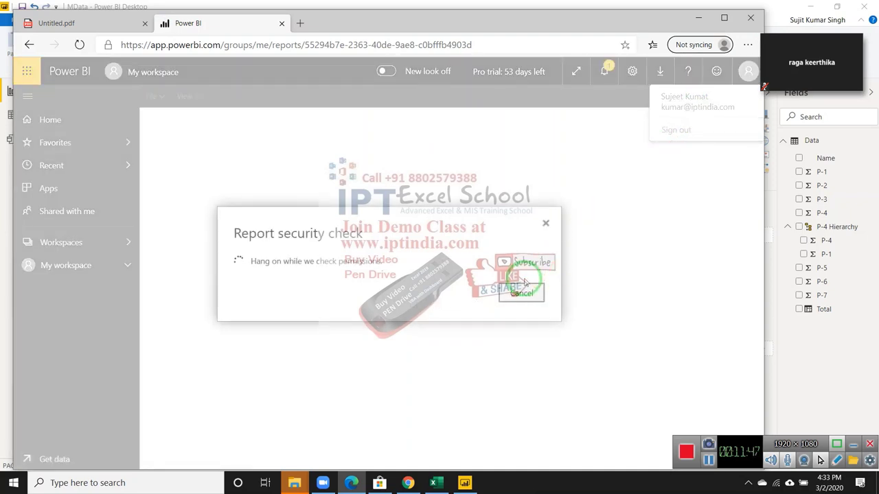
click(599, 5)
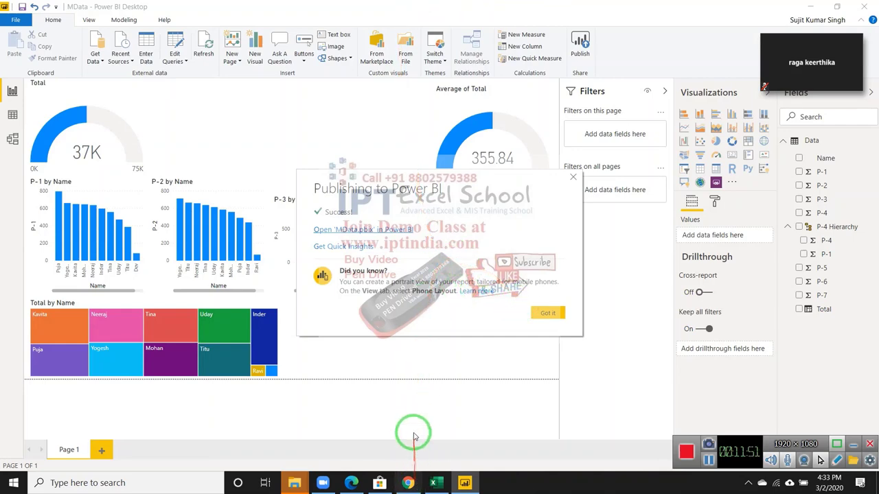
Step: Open the Power BI get-started page in a new Chrome tab and start signing in
click(408, 483)
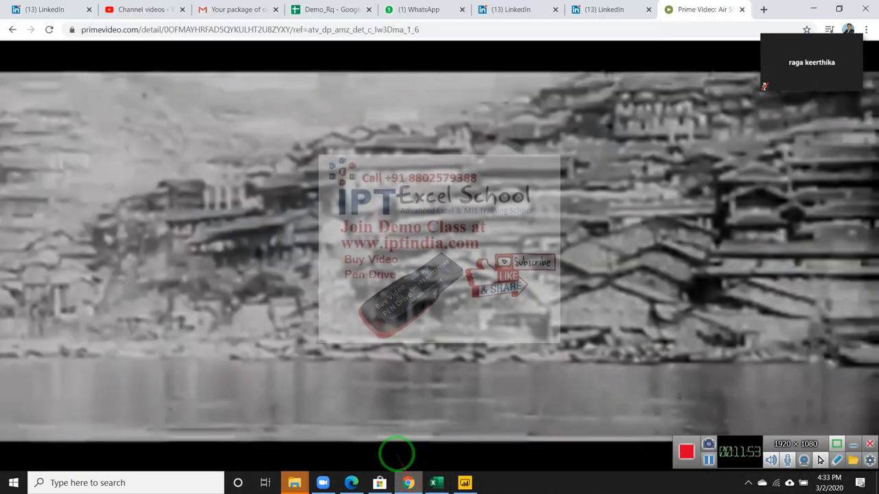
click(761, 11)
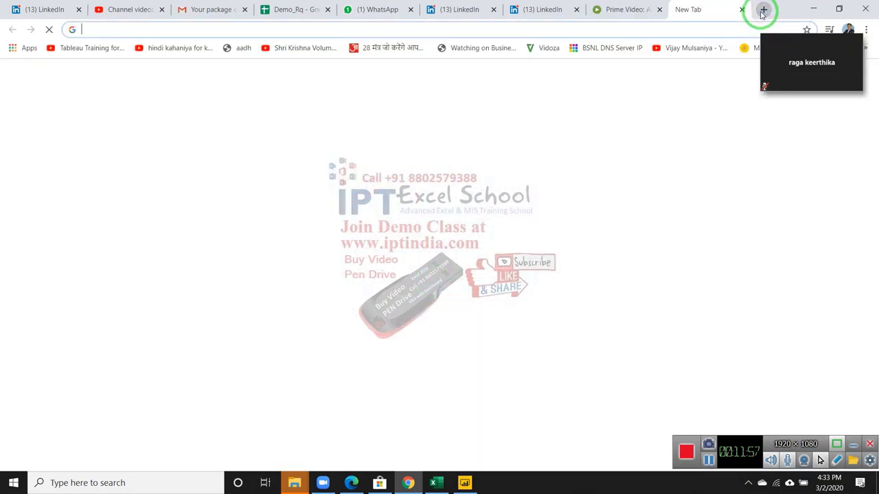
text(po)
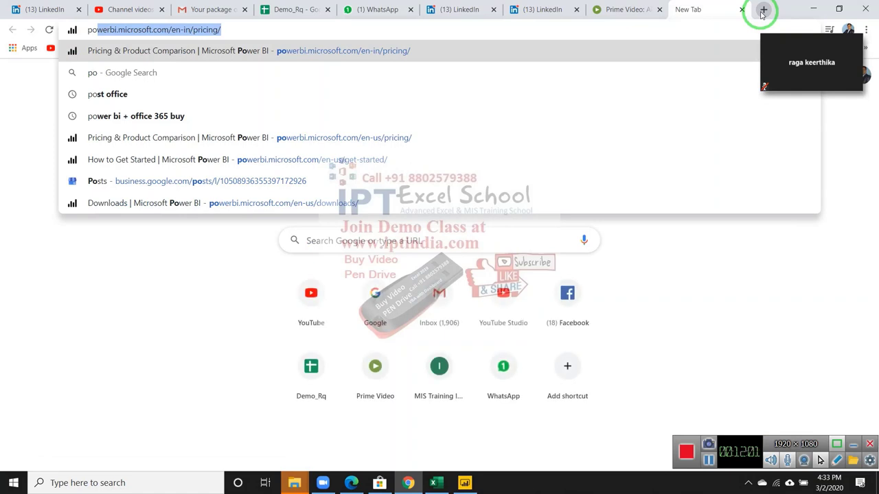
key(Down)
key(Down)
key(Down)
key(Down)
key(Down)
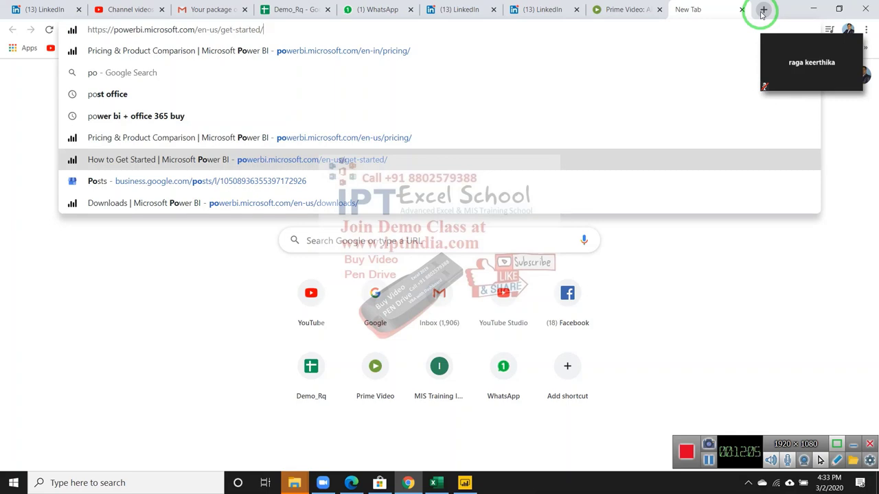
key(Return)
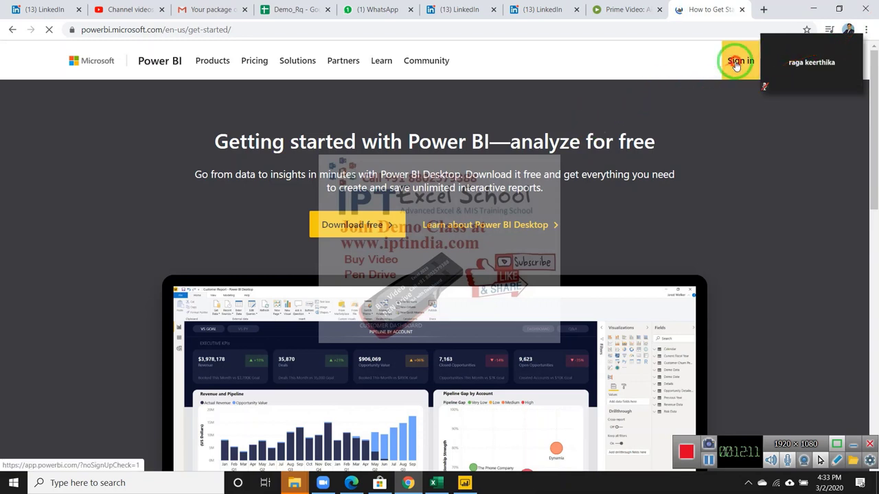
click(735, 63)
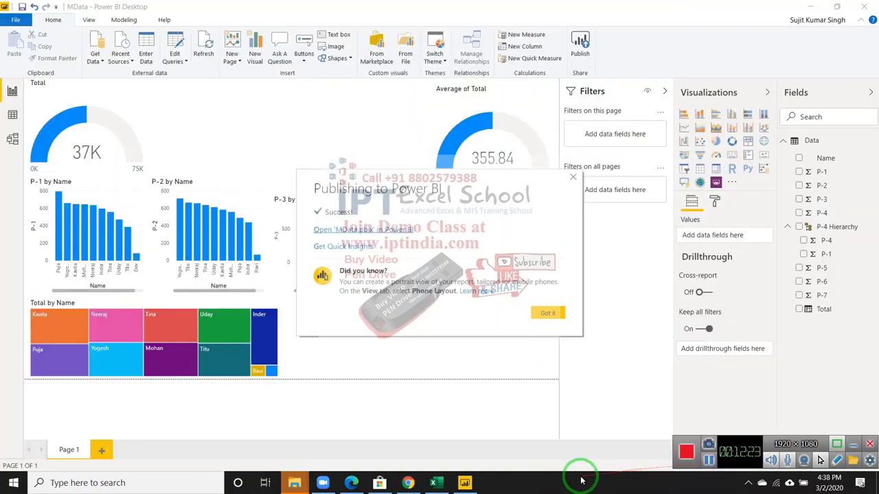
Step: Choose another account in the Microsoft picker and enter the work e-mail address
click(412, 482)
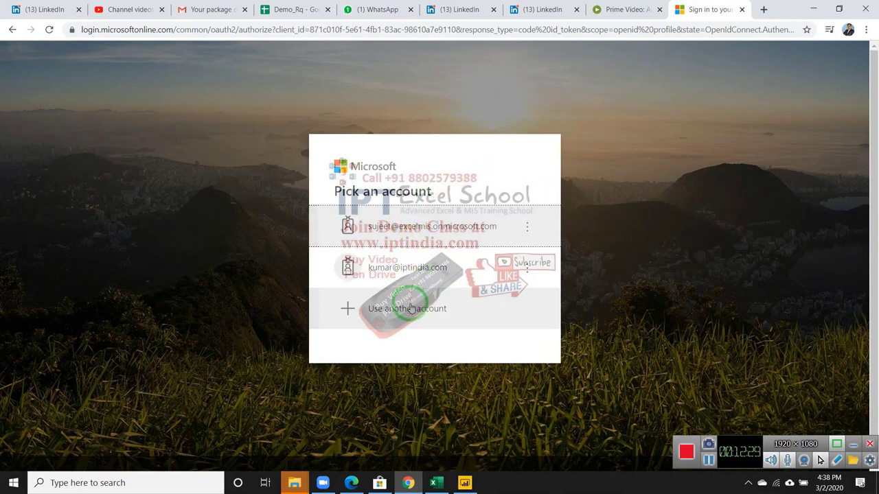
click(403, 312)
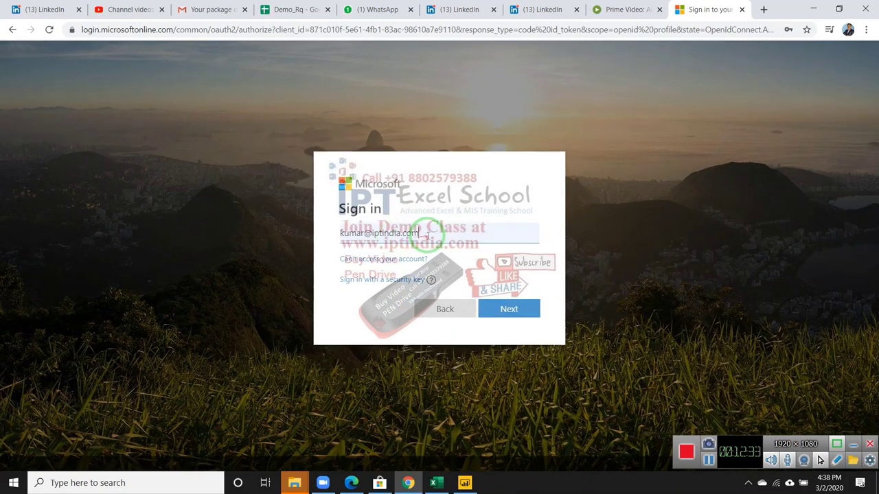
click(355, 233)
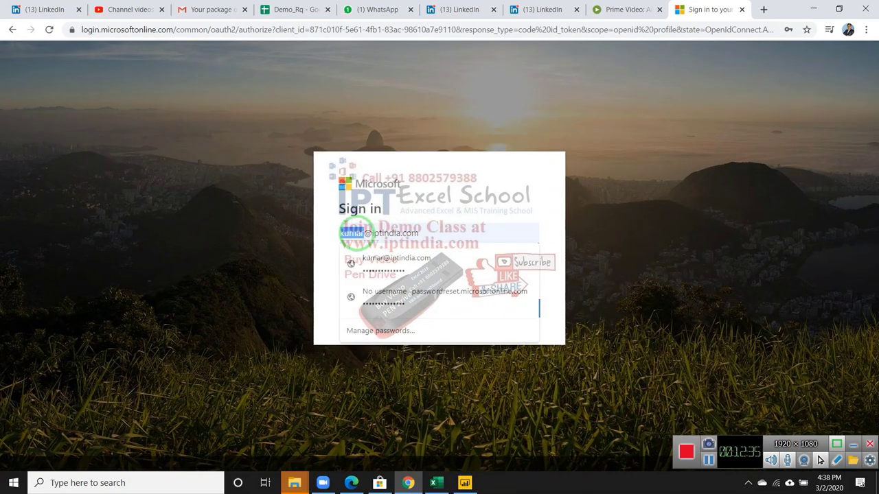
text(erbi)
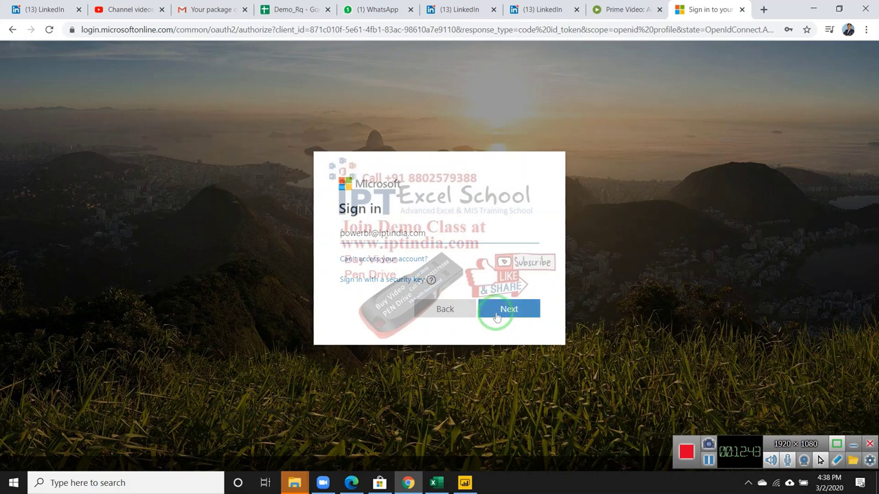
click(496, 316)
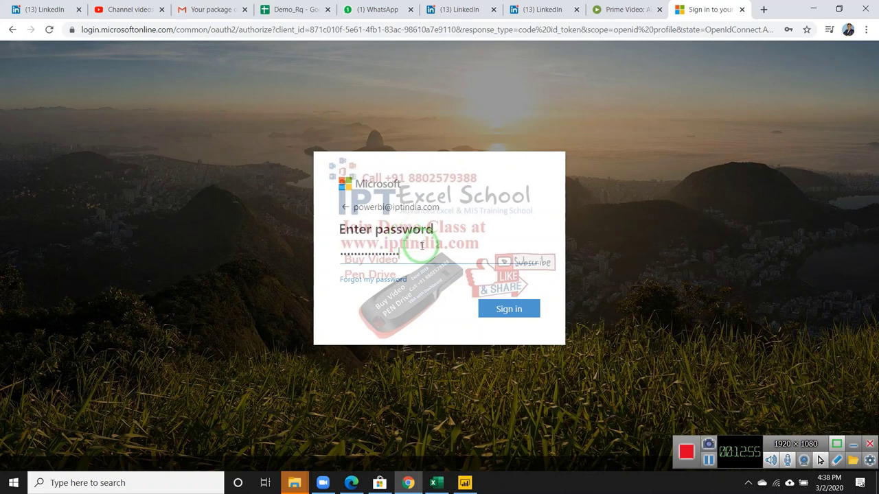
Step: Submit the password, let Chrome save it, and switch back to Power BI Desktop
click(511, 310)
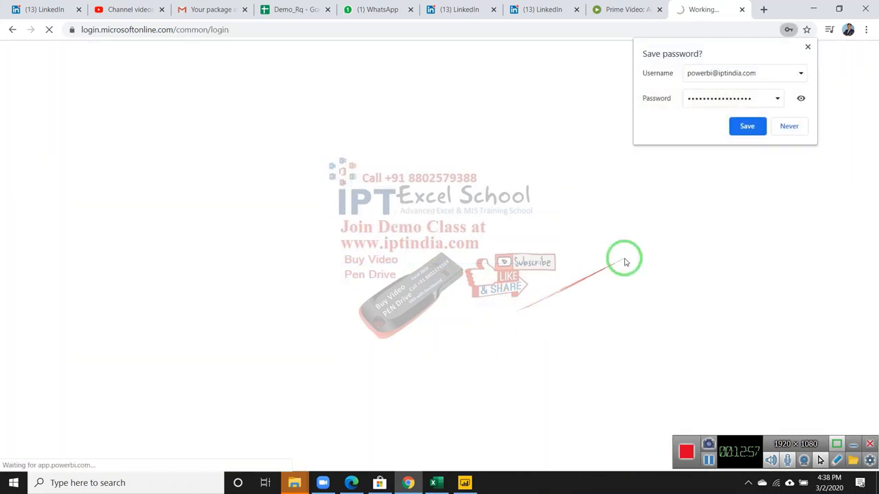
click(747, 130)
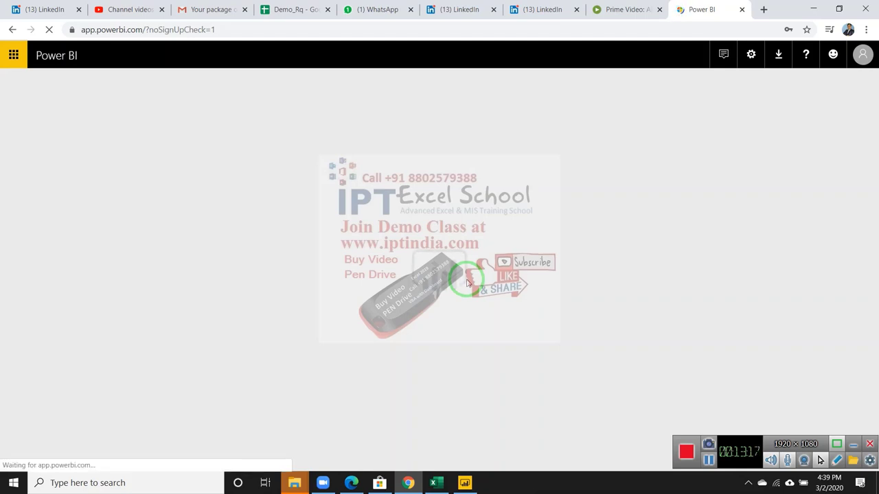
click(465, 484)
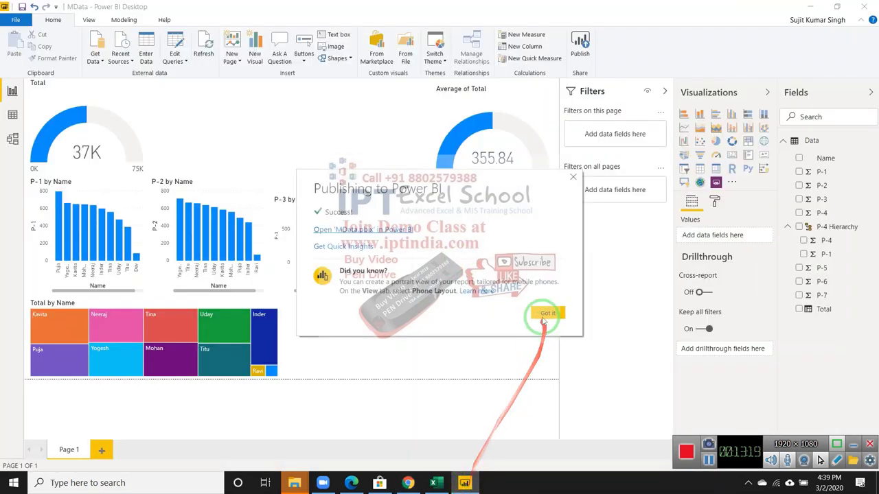
Step: Close the publish success dialog, browse File > Export without choosing, then switch to Chrome
click(547, 313)
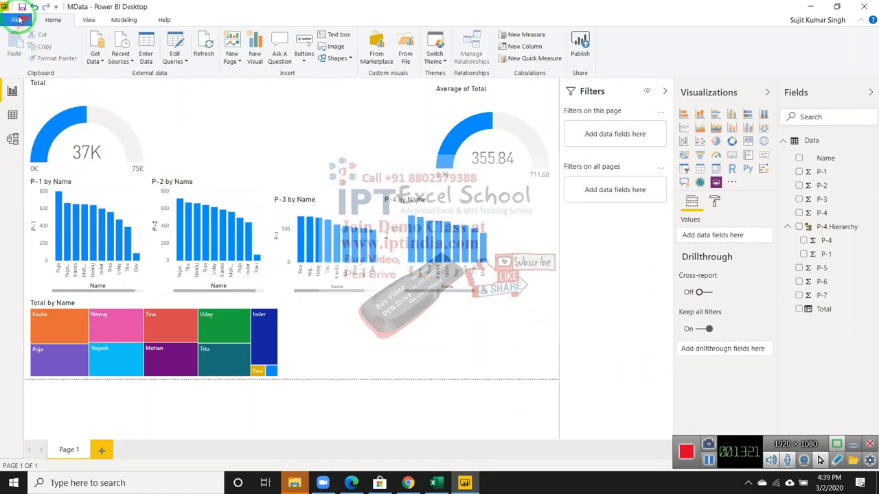
click(17, 20)
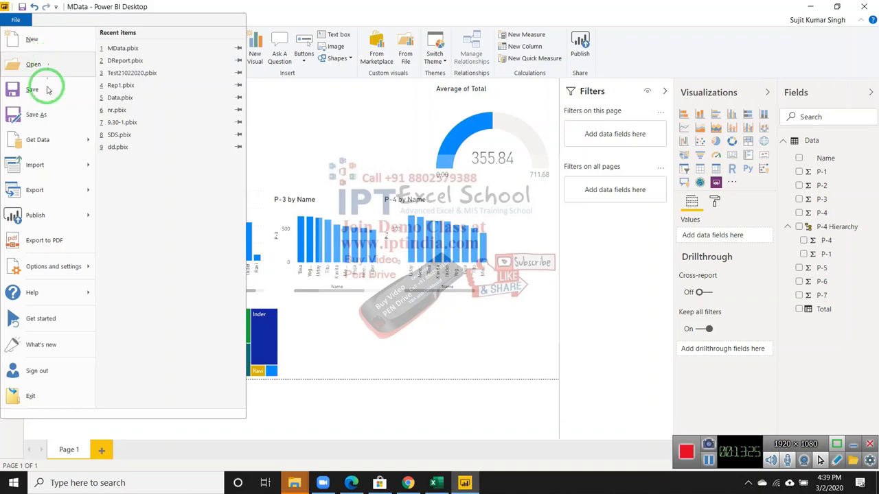
mouse_move(68, 190)
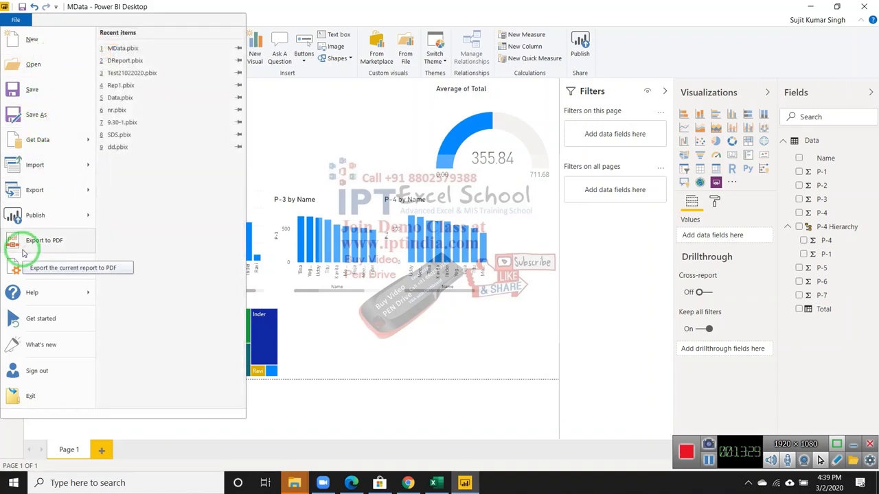
click(612, 291)
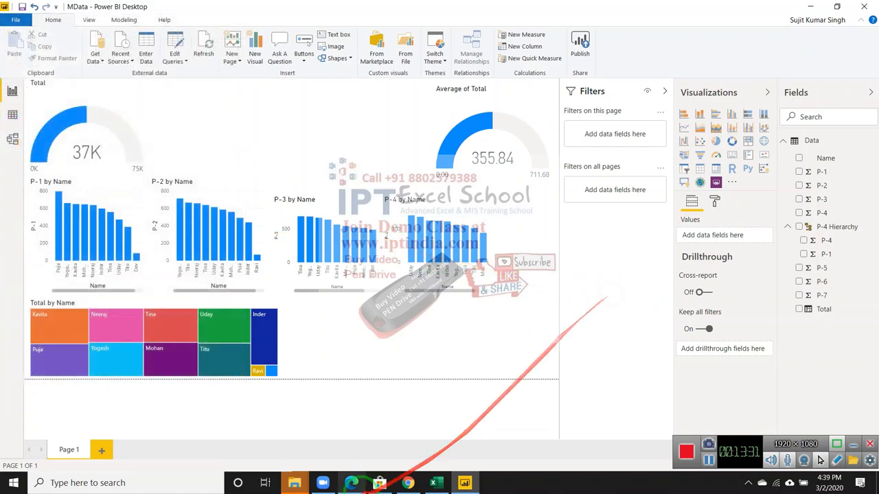
click(426, 484)
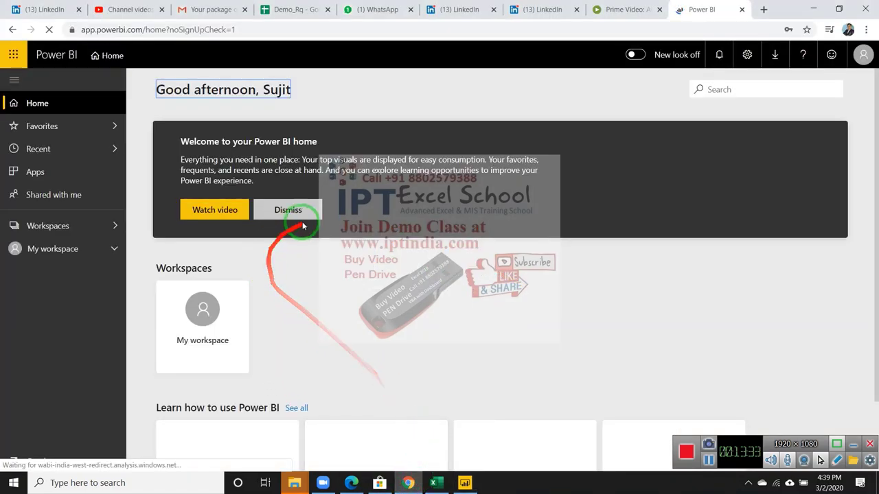
Step: Scroll the Power BI home page and open the My workspace card
scroll(392, 357, down, 2)
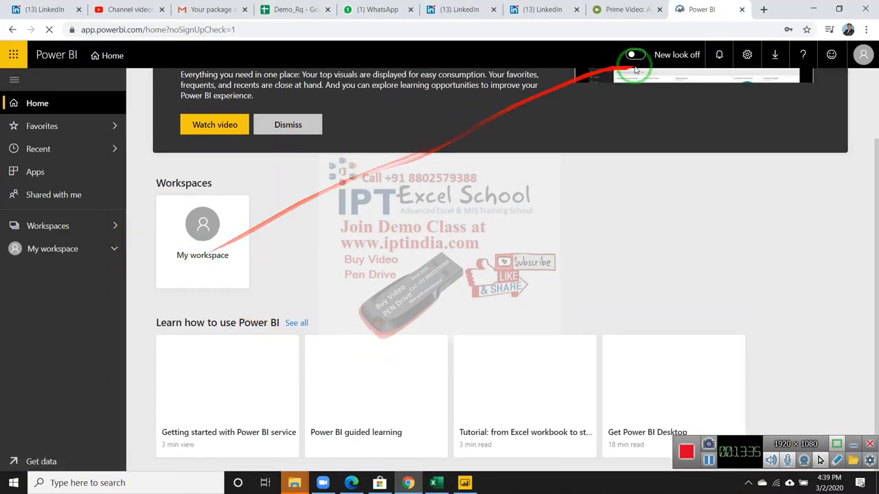
scroll(638, 206, up, 2)
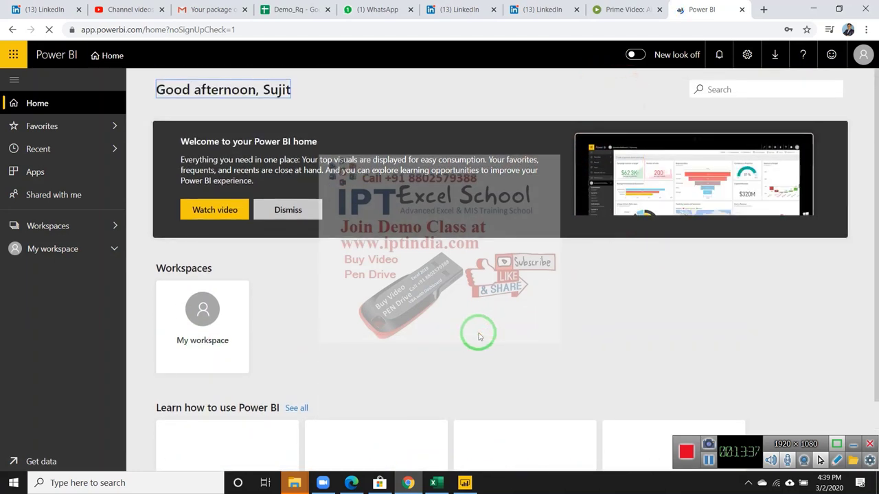
click(193, 341)
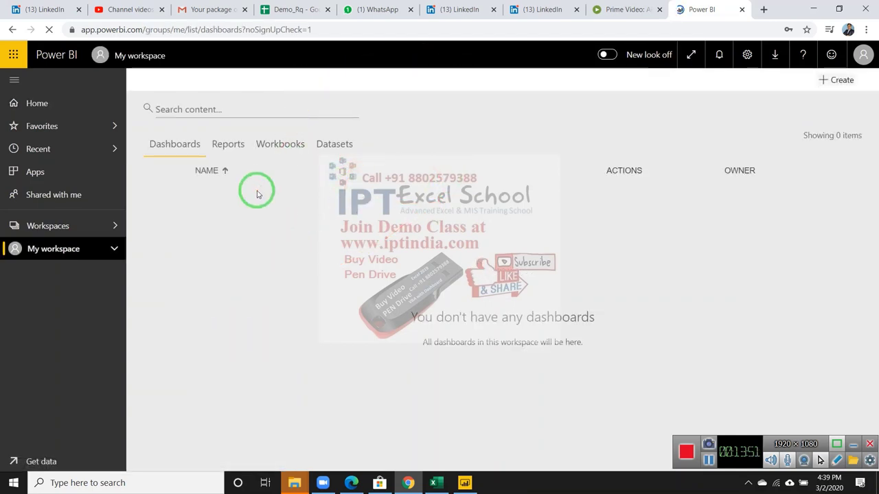
Step: Open the MData report from My workspace, try sharing it, and close the Upgrade to Power BI Pro prompt
click(225, 146)
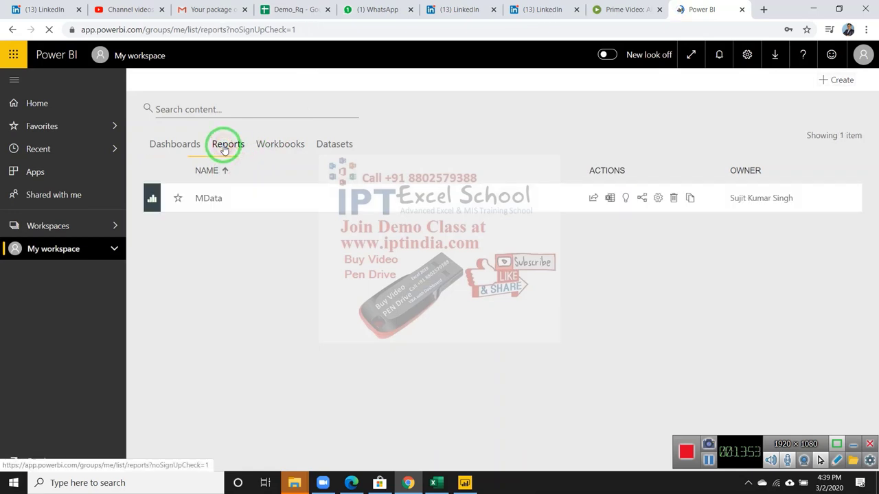
click(211, 198)
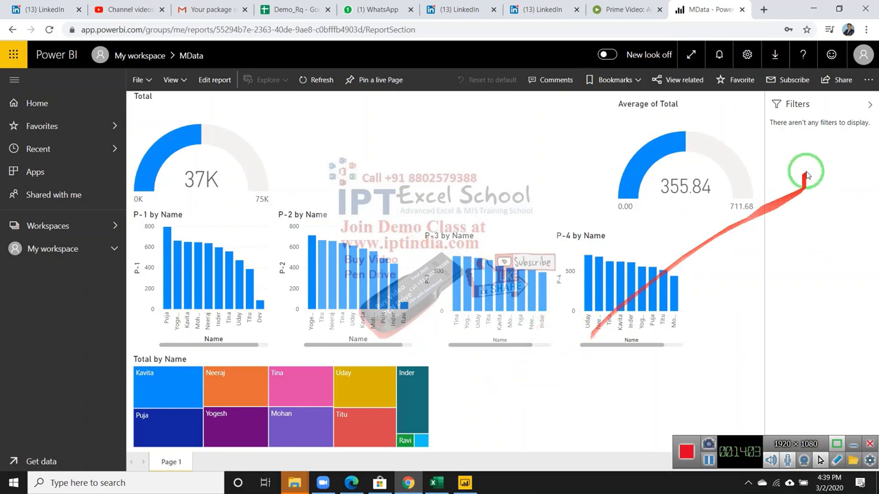
click(832, 82)
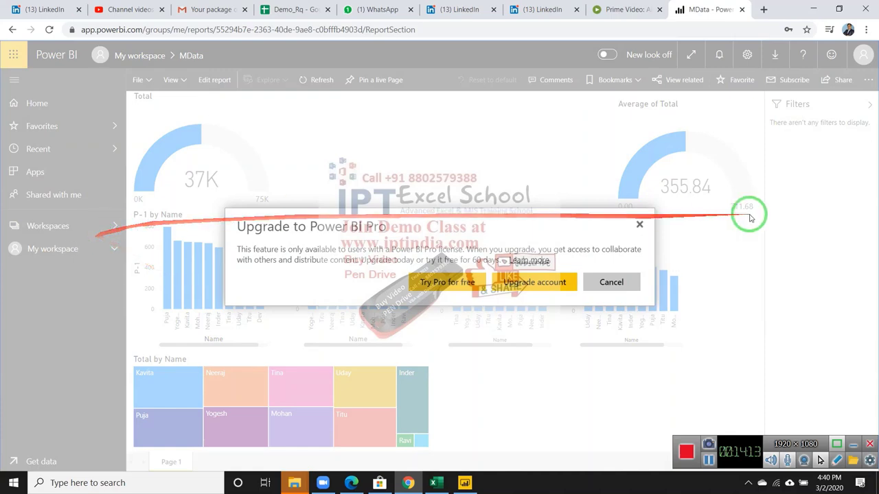
click(639, 226)
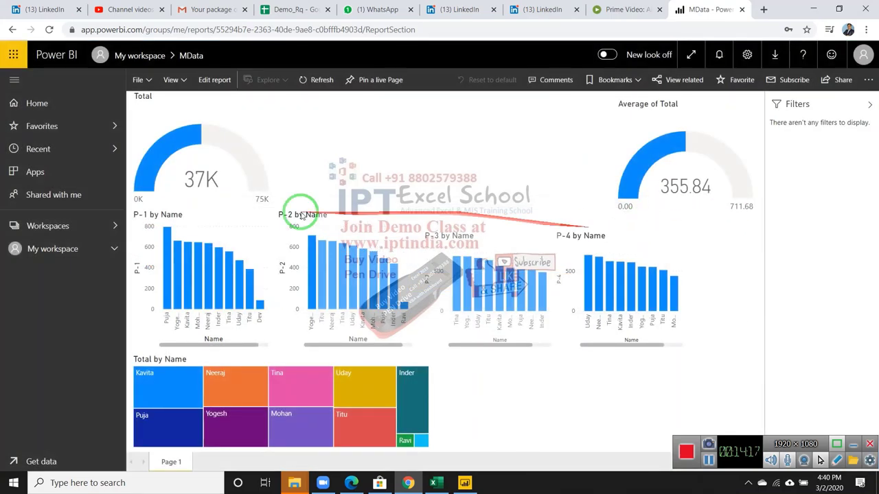
click(60, 201)
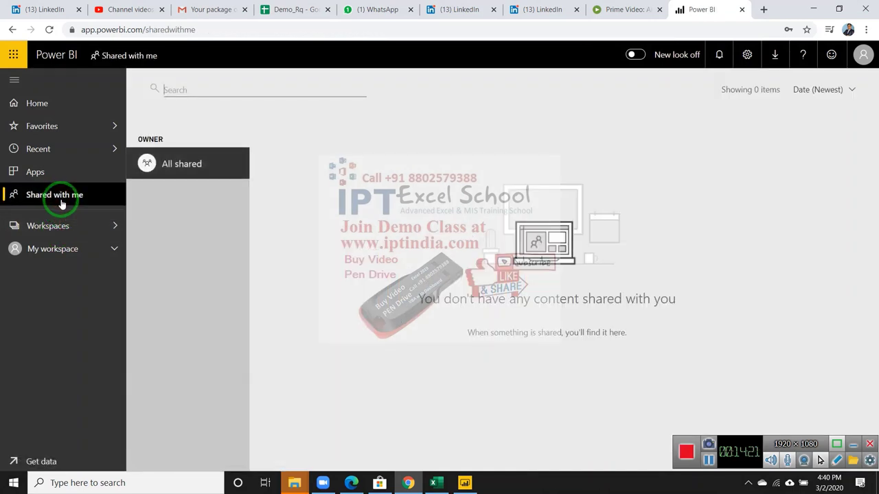
mouse_move(89, 138)
mouse_down()
mouse_move(423, 169)
mouse_move(191, 216)
mouse_up()
mouse_move(167, 215)
mouse_down()
mouse_move(69, 204)
mouse_move(183, 191)
mouse_up()
mouse_move(192, 267)
mouse_down()
mouse_move(188, 314)
mouse_move(43, 102)
mouse_move(290, 261)
mouse_move(233, 360)
mouse_move(16, 245)
mouse_move(40, 250)
mouse_move(632, 158)
mouse_move(245, 155)
mouse_up()
click(40, 103)
scroll(215, 355, down, 1)
click(40, 251)
click(230, 146)
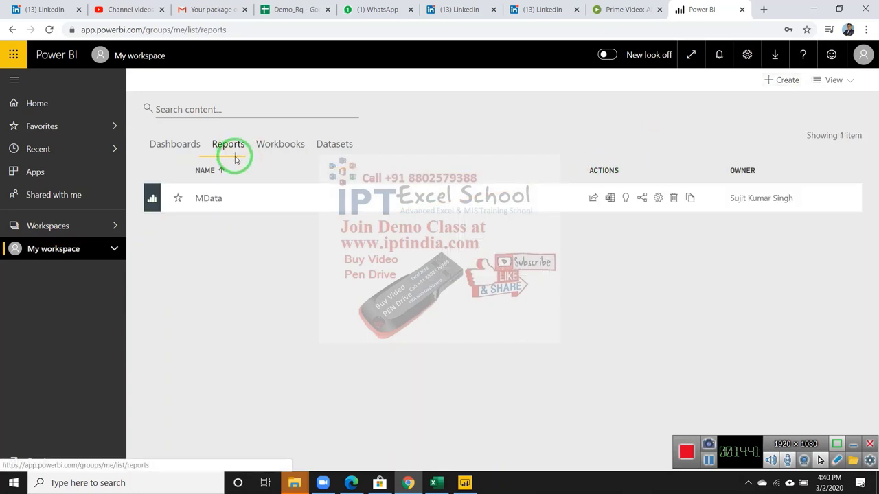
click(227, 200)
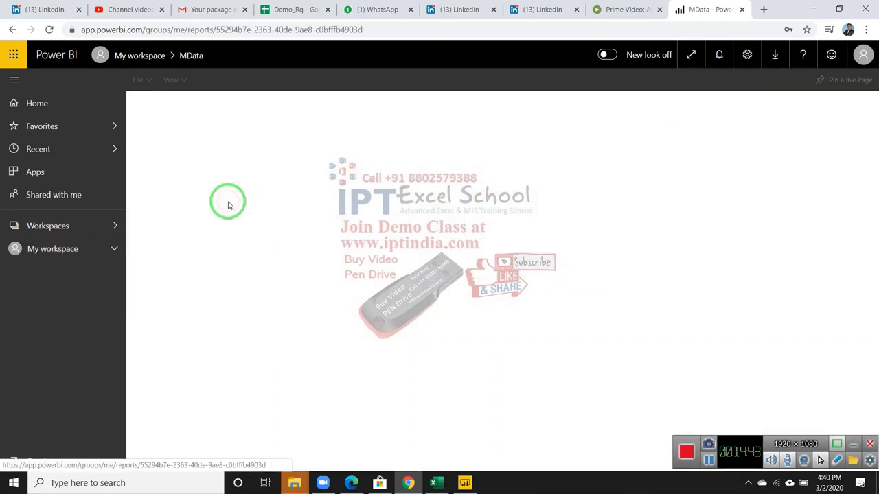
mouse_move(231, 147)
mouse_down()
mouse_move(638, 143)
mouse_move(255, 129)
mouse_up()
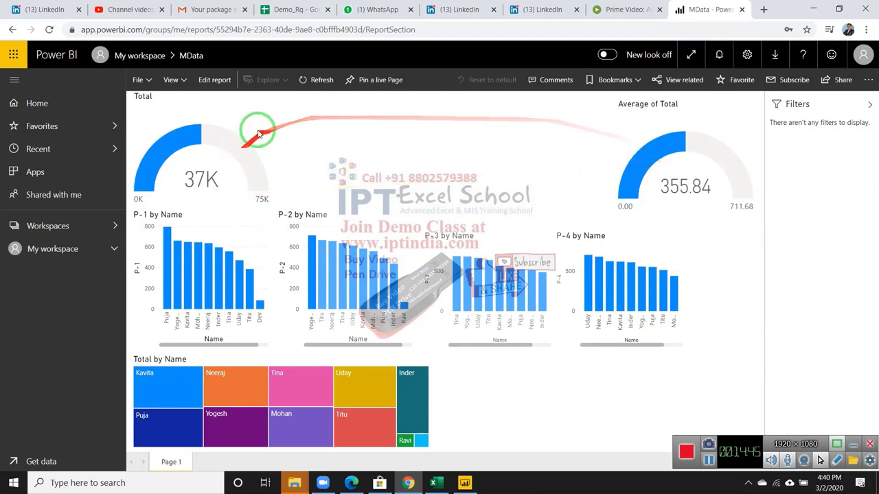
Step: Switch the MData report into editing mode
click(214, 84)
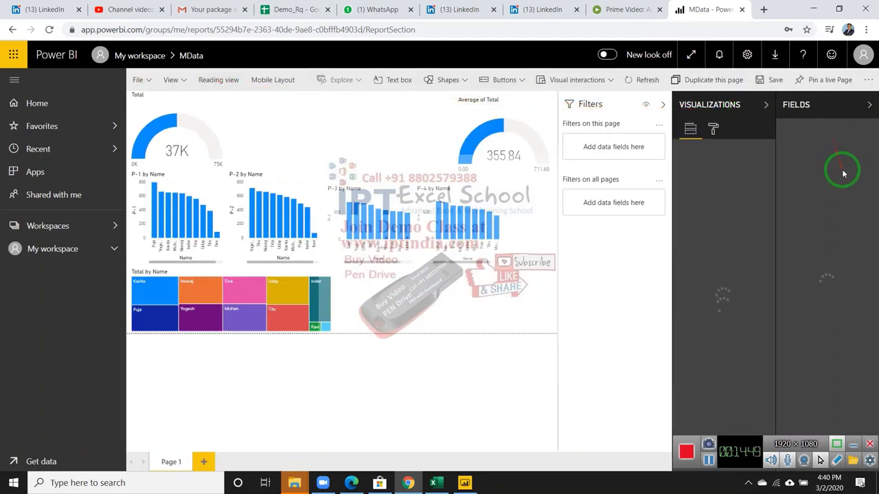
drag(836, 263, 708, 248)
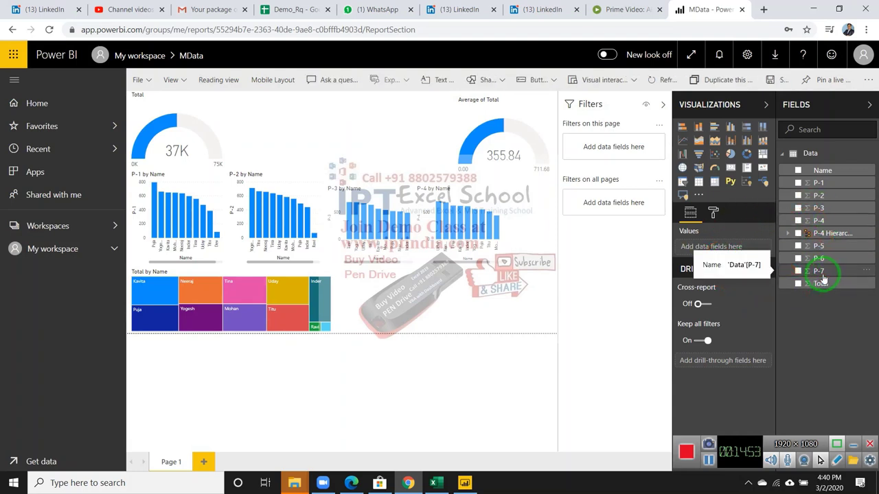
drag(826, 278, 288, 164)
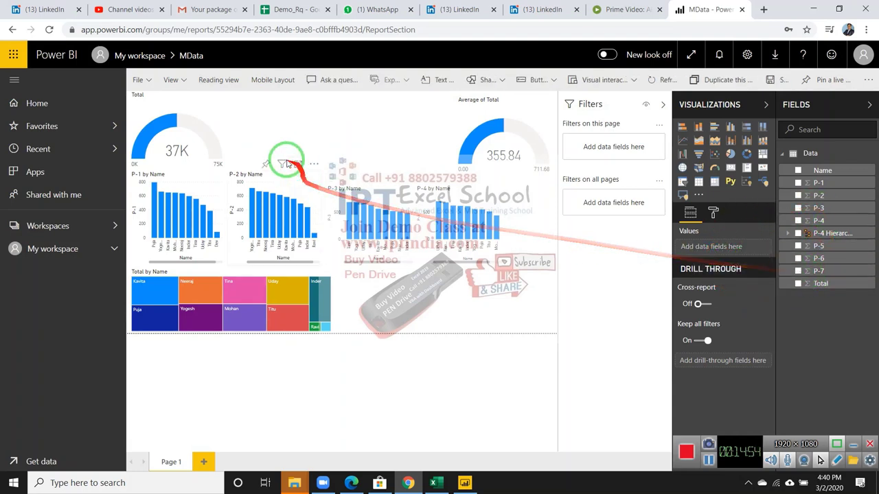
Step: Attempt File > Publish to web, dismiss the embed-code admin notice, and close the File menu
click(148, 81)
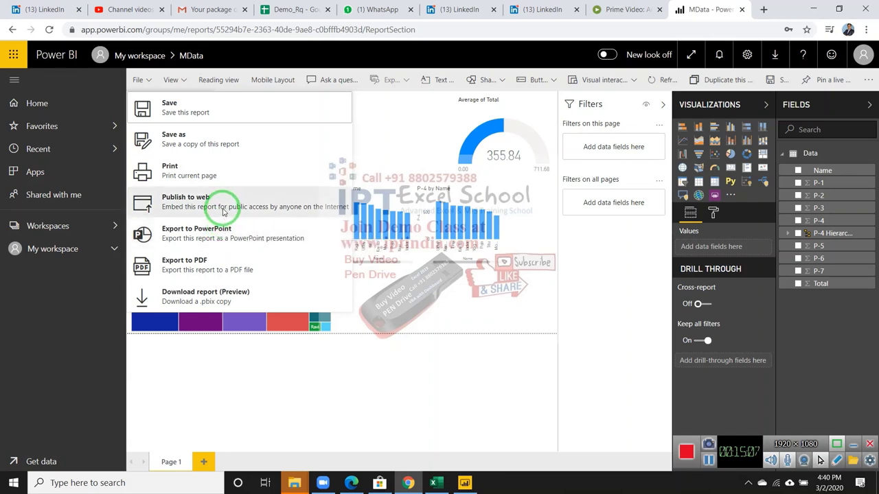
click(223, 206)
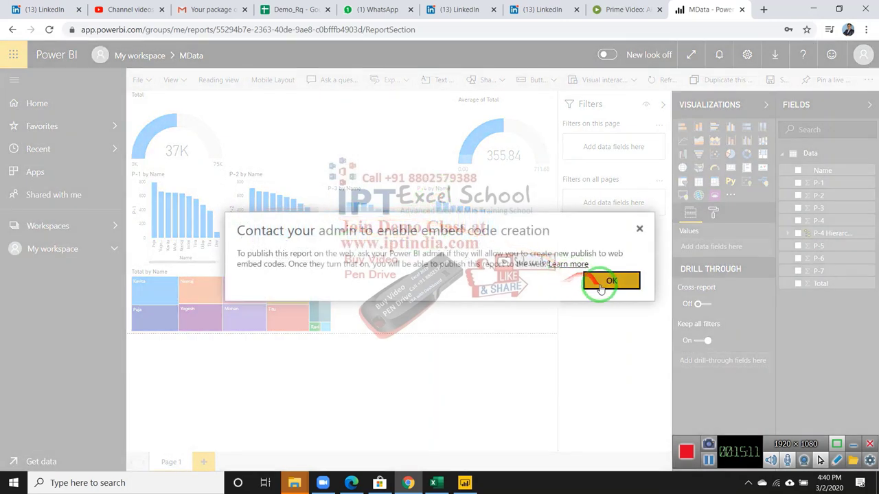
click(574, 265)
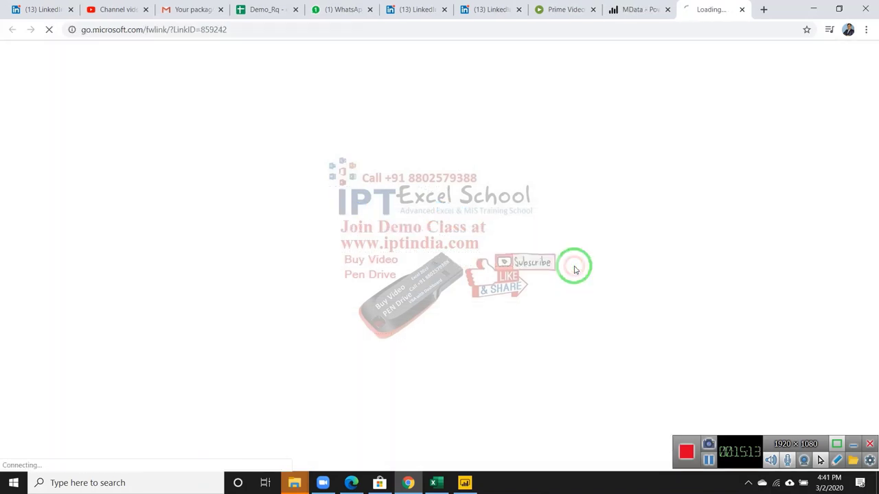
click(743, 9)
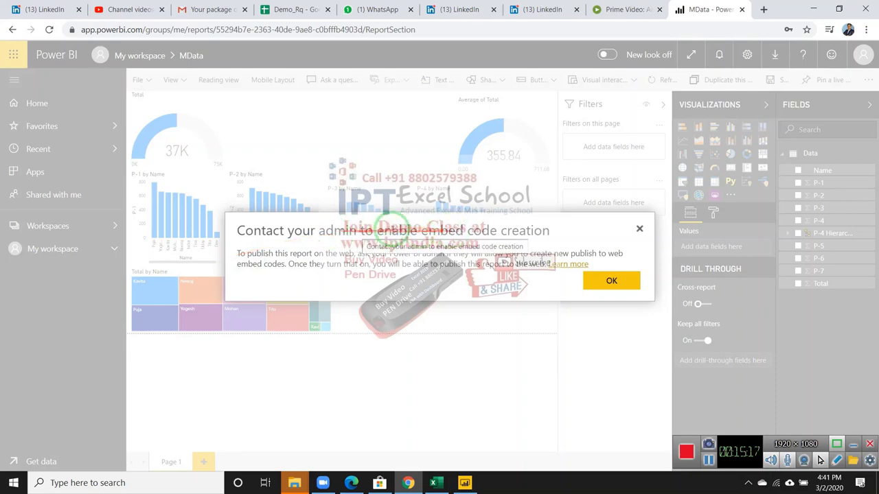
click(640, 230)
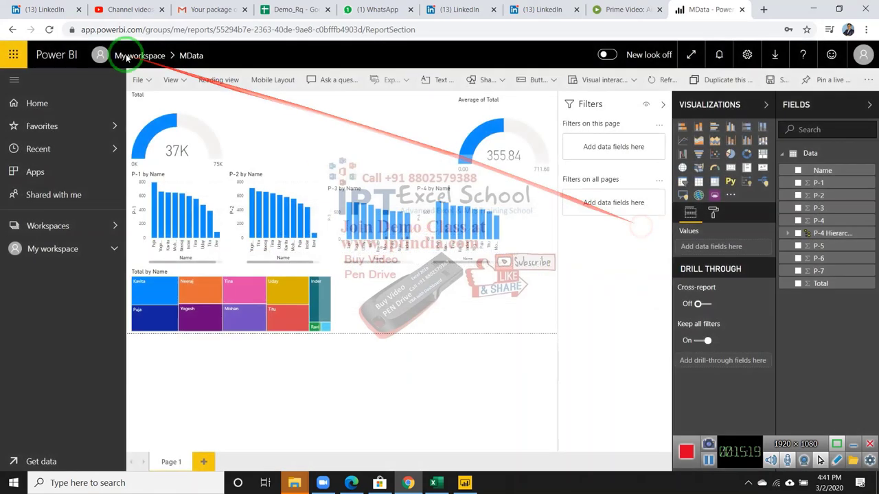
click(141, 79)
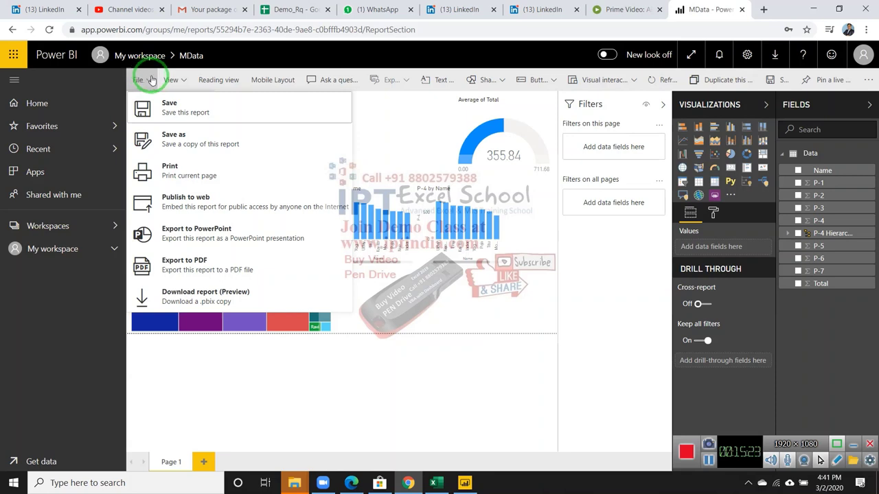
click(476, 353)
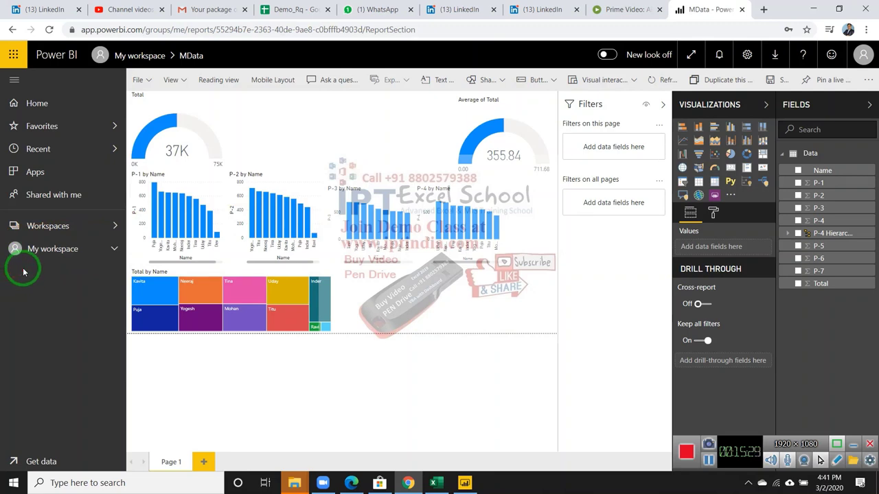
Step: Bring the Edge window forward and close the Report security check dialog
click(350, 484)
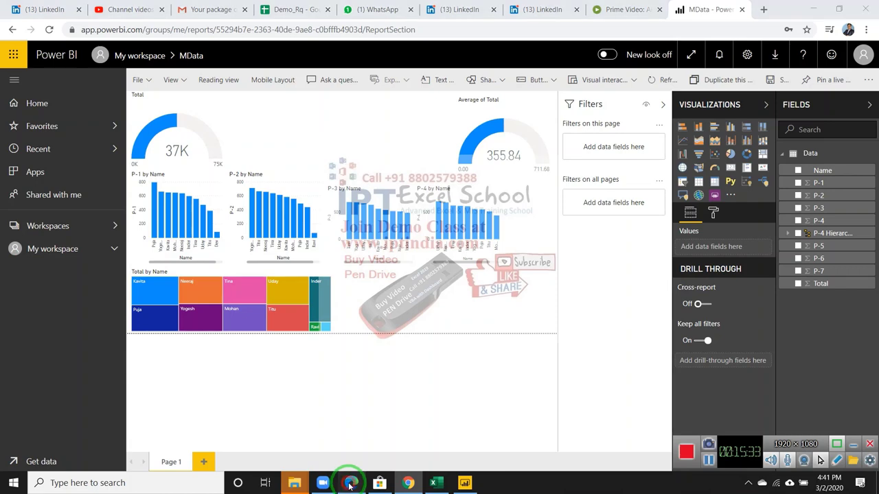
click(529, 297)
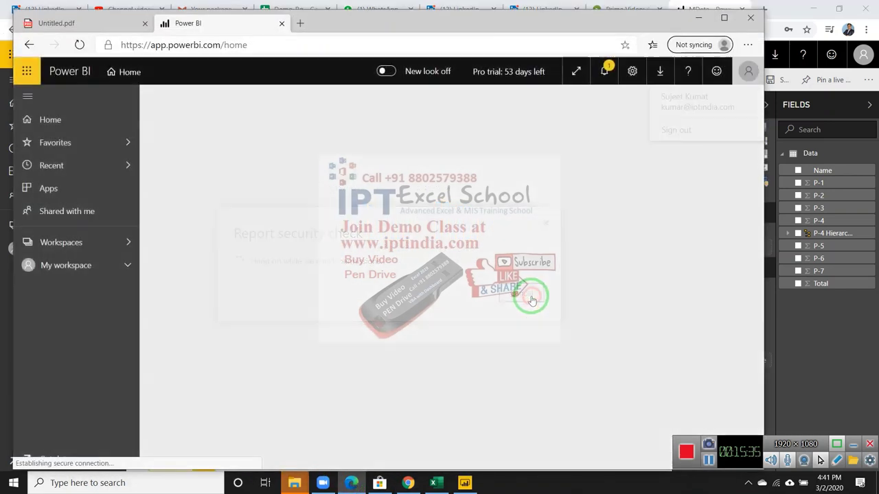
drag(522, 295, 489, 321)
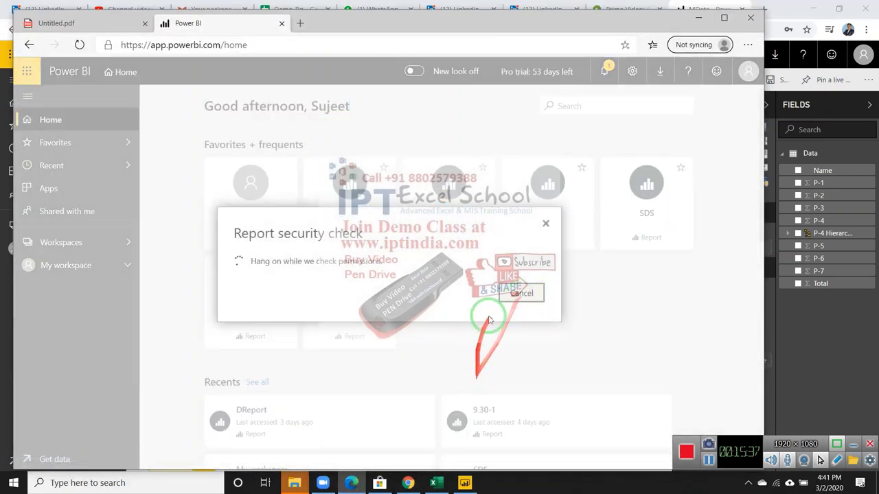
drag(521, 294, 569, 237)
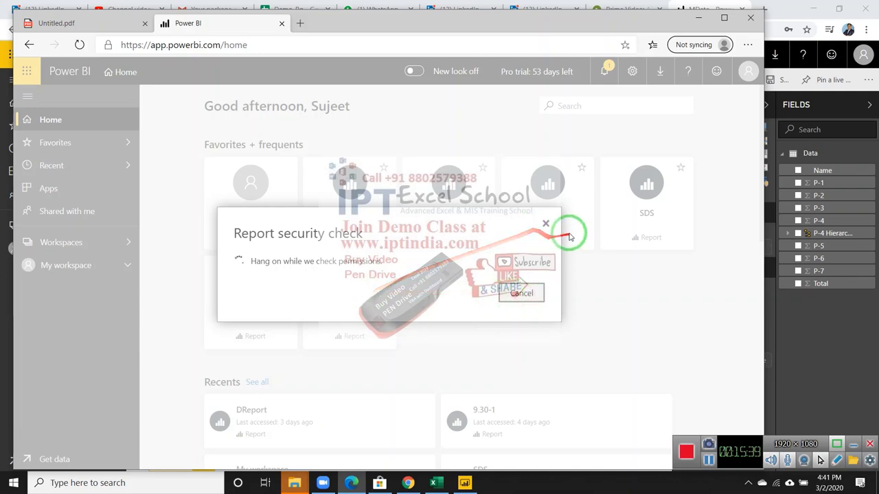
click(546, 223)
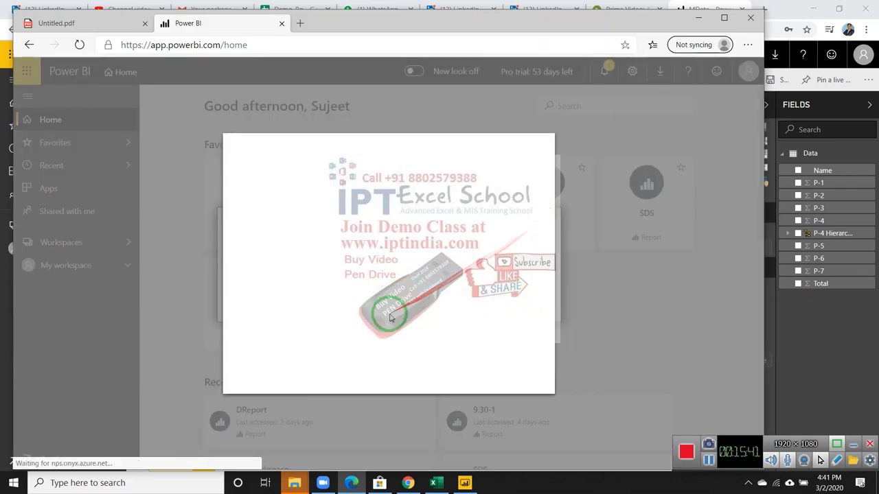
Step: Minimise all windows with Win+D so the desktop is showing
key(super+d)
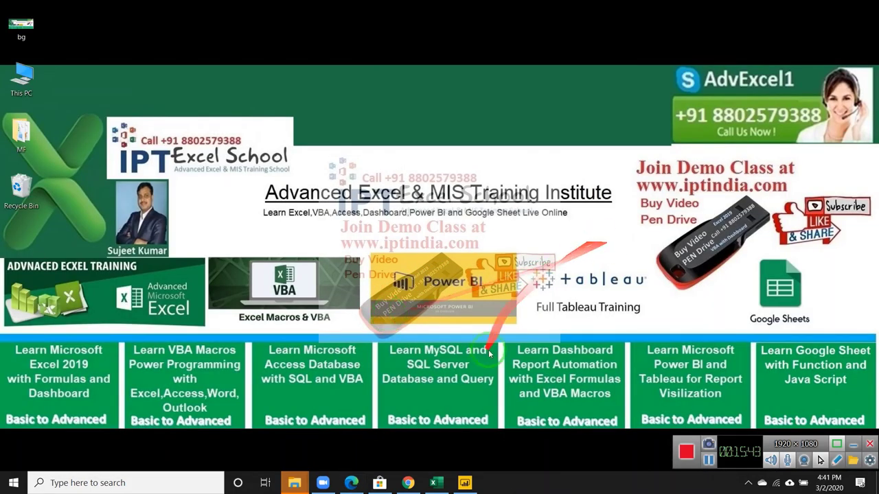
click(404, 485)
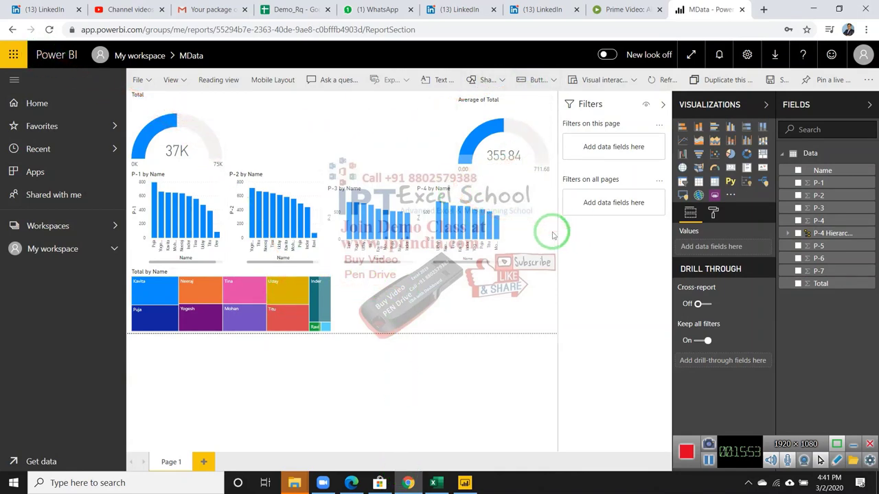
key(super+d)
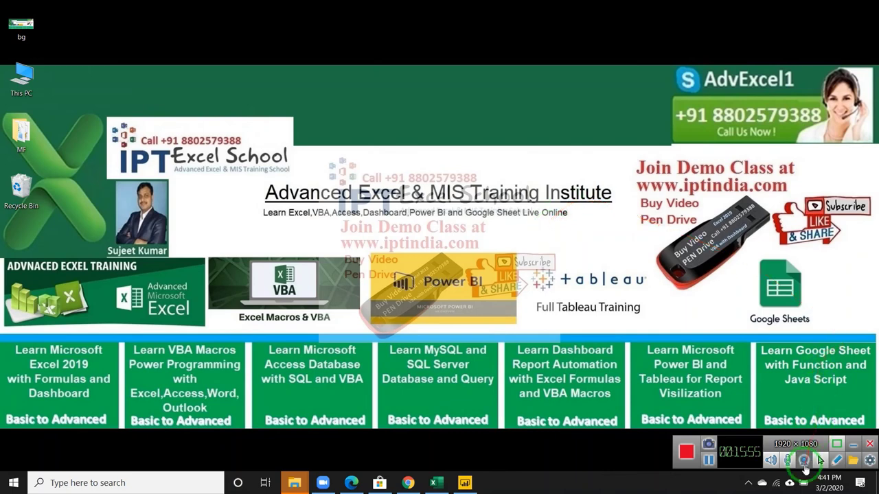
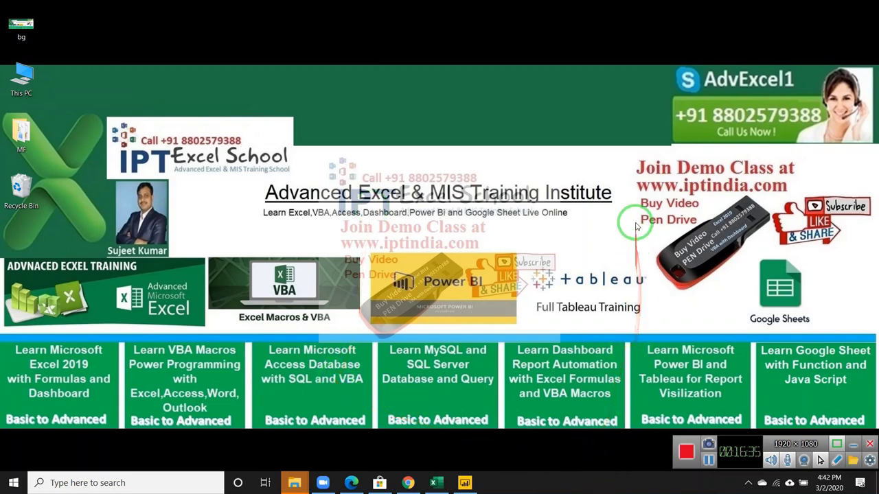
Step: Bring Power BI Desktop back up and dismiss its start screen to reach the blank report
drag(635, 160, 800, 195)
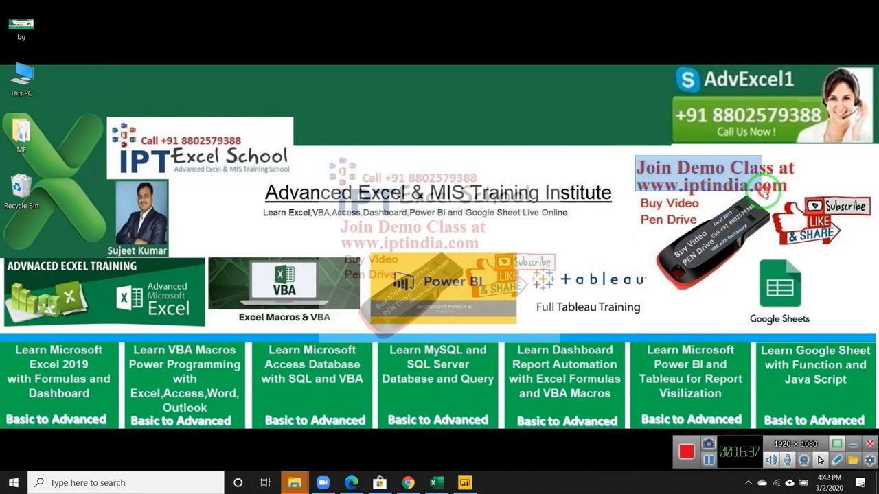
click(799, 196)
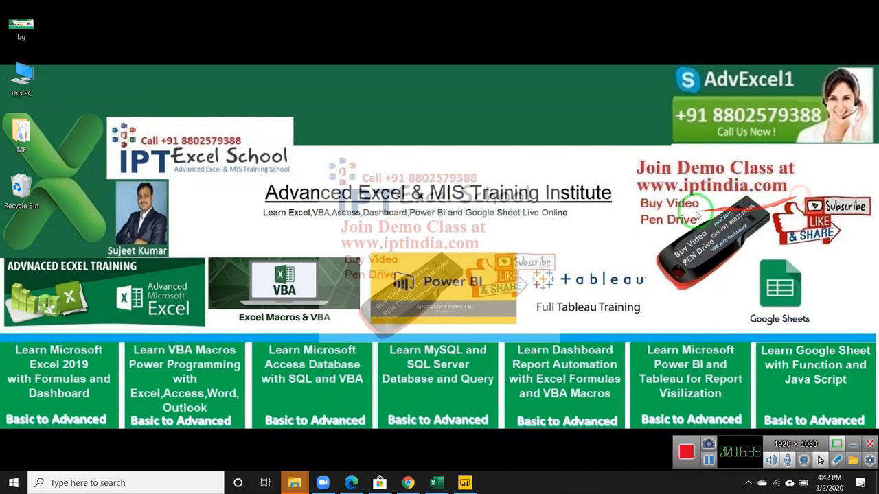
drag(632, 199, 748, 206)
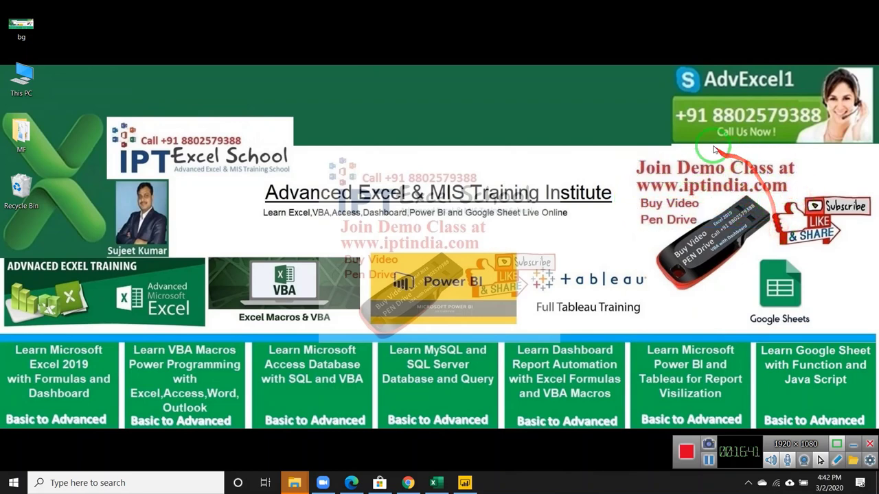
drag(640, 177, 794, 211)
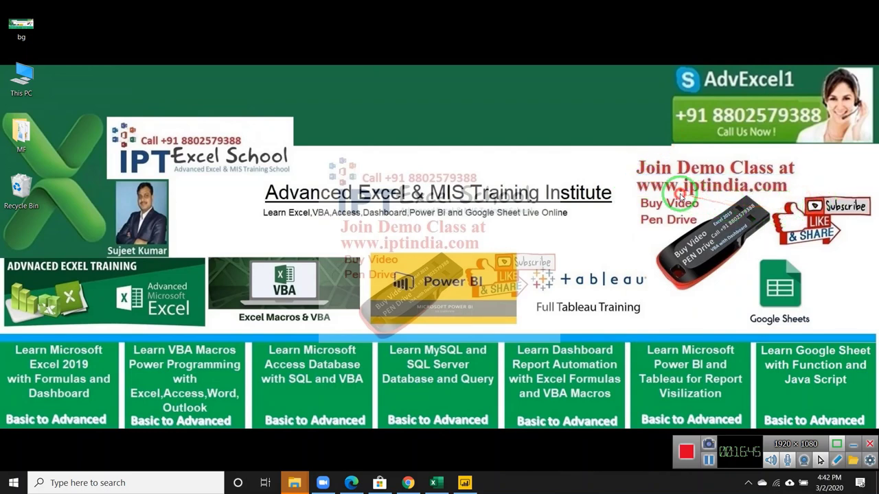
mouse_move(678, 101)
mouse_down()
mouse_move(789, 200)
mouse_move(727, 462)
mouse_up()
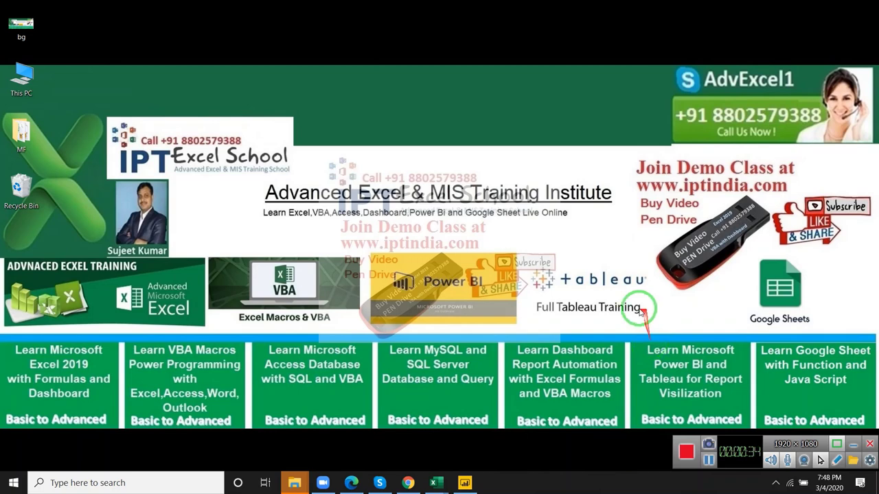
click(465, 483)
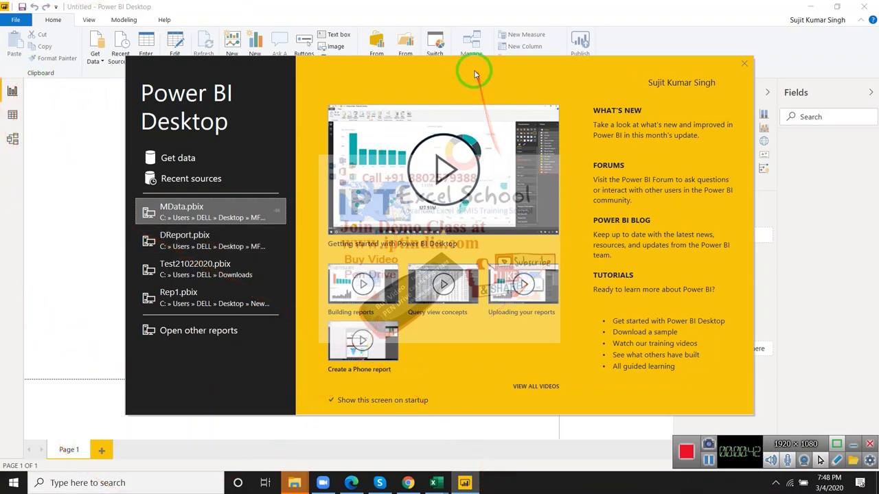
drag(474, 74, 438, 68)
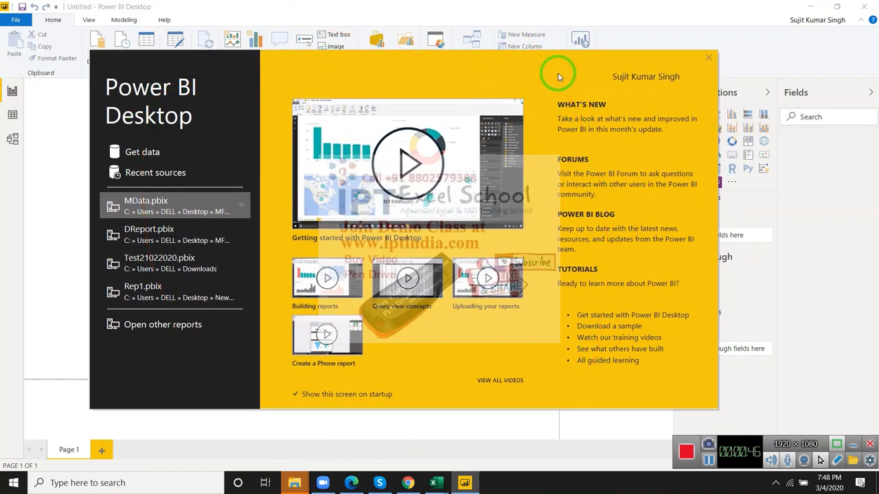
drag(559, 76, 527, 77)
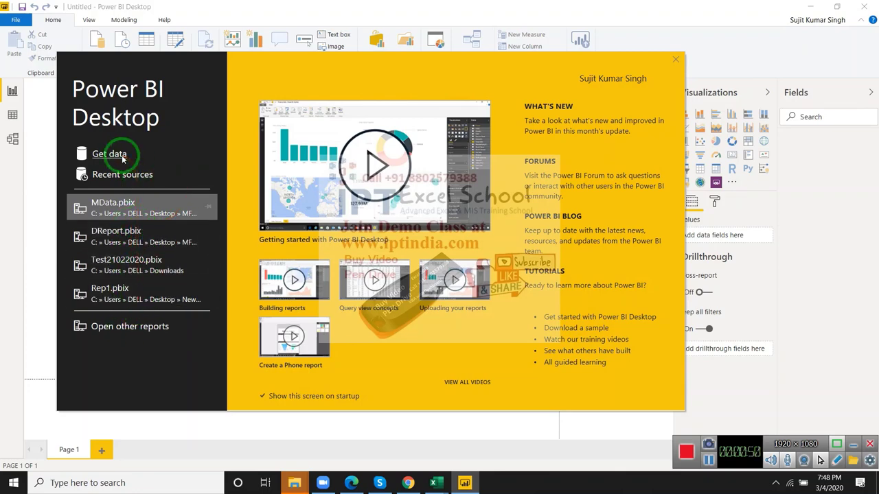
click(674, 62)
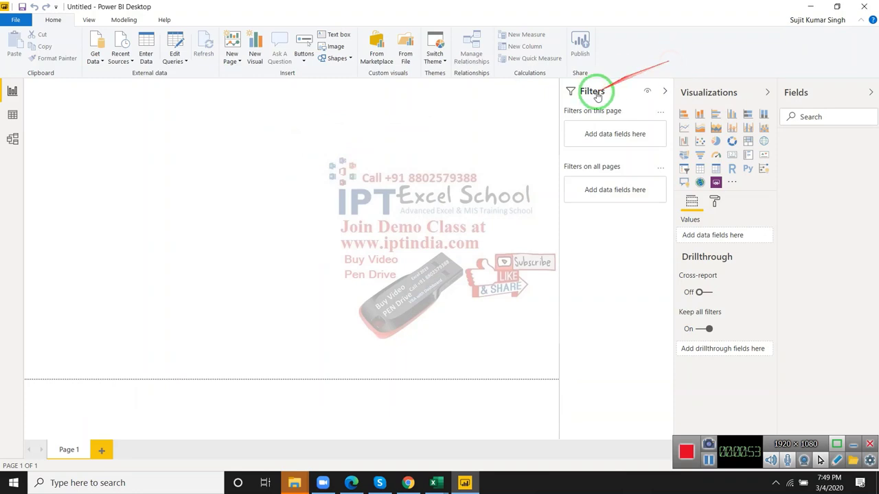
Step: From Get Data's full catalogue, choose File > Excel workbook and connect
click(105, 56)
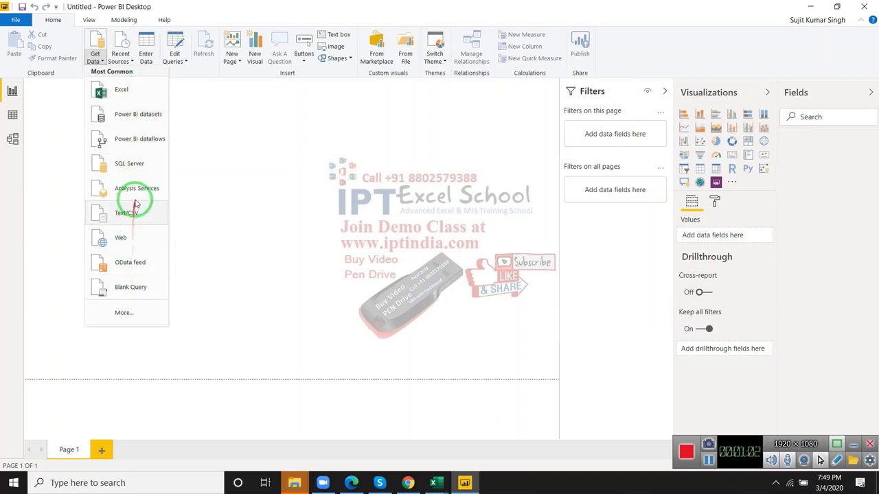
click(132, 316)
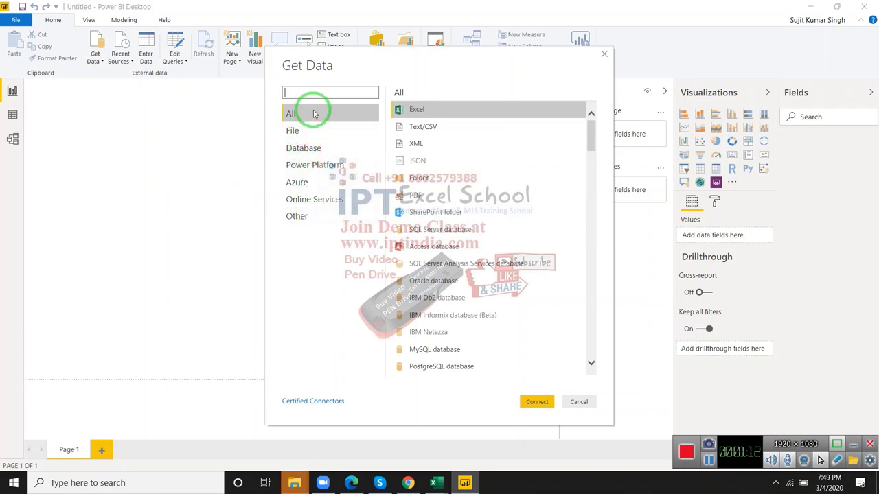
click(302, 134)
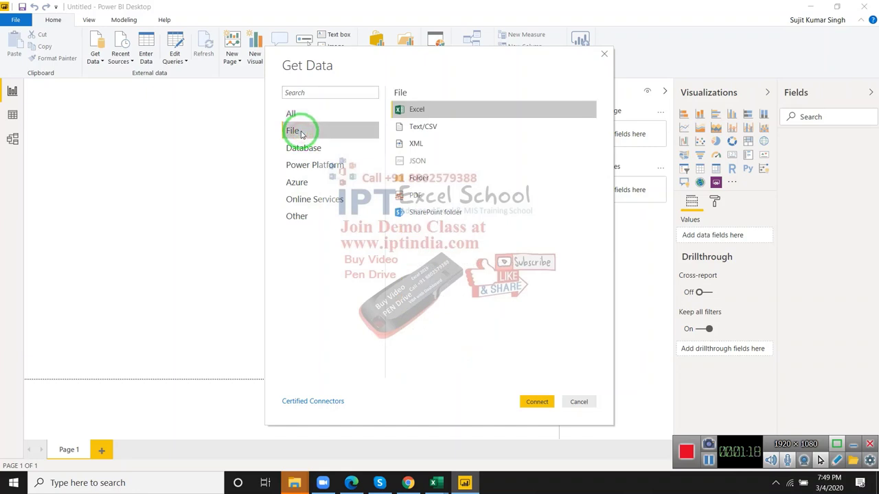
click(433, 112)
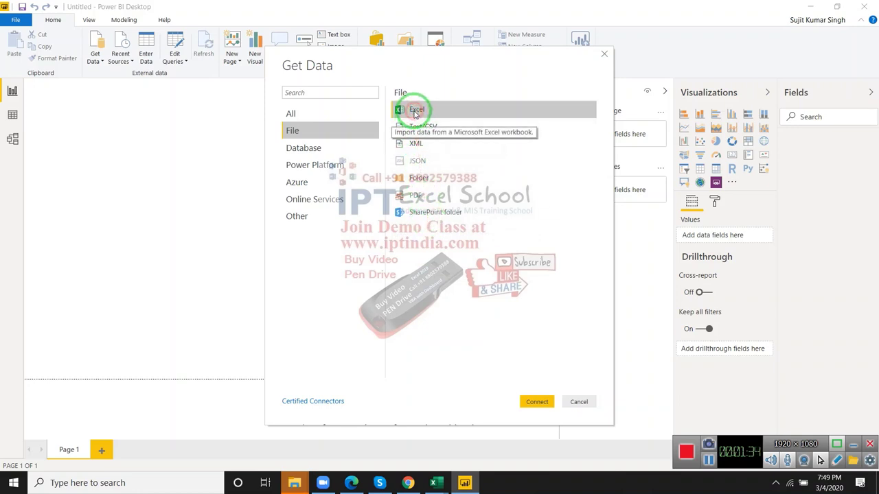
click(543, 404)
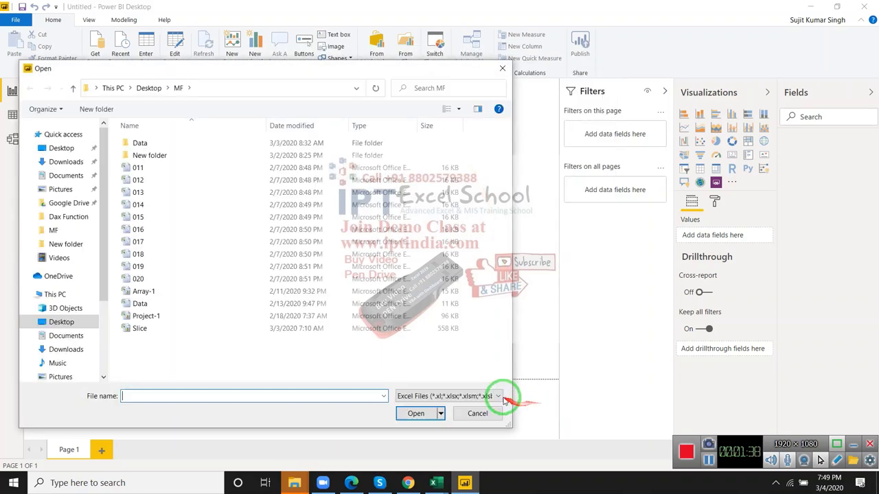
Step: Select the Slice workbook in the MF folder and open it in the Navigator
click(200, 331)
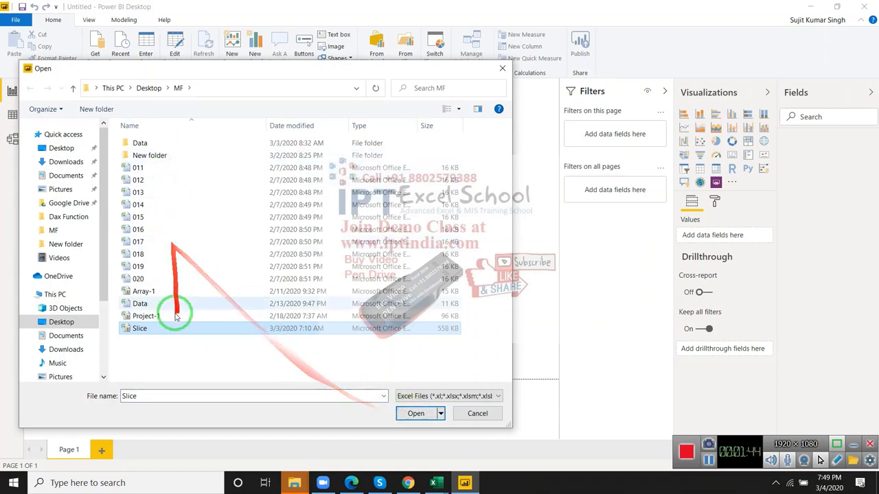
click(416, 414)
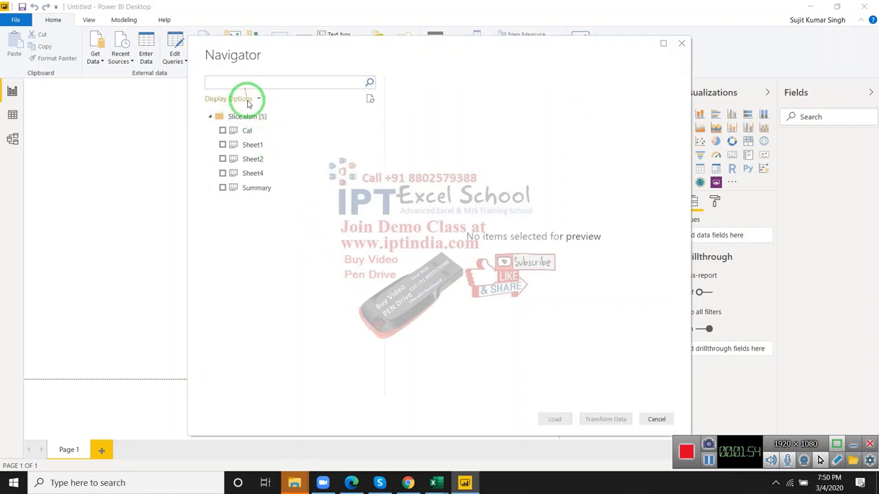
Step: Preview Sheet1's SID, Date, Sales Mode and STATE columns, then tick Sheet1 for import
click(259, 148)
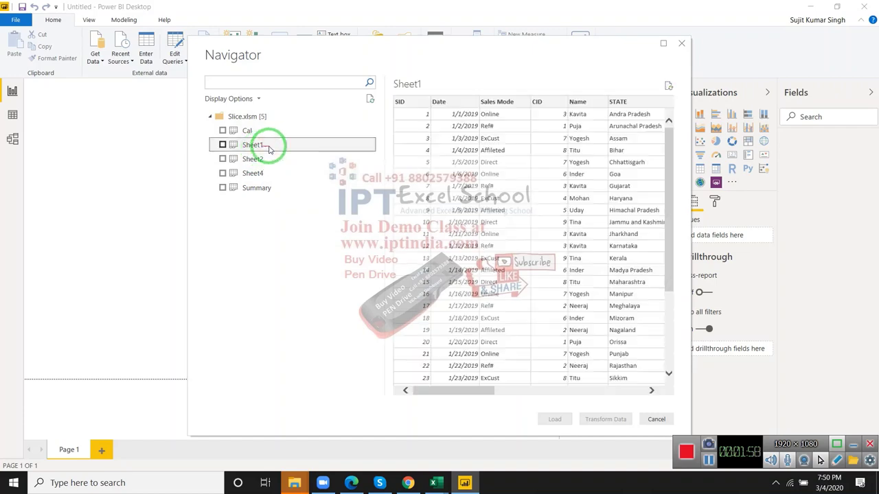
mouse_move(481, 391)
mouse_down()
mouse_move(621, 396)
mouse_move(447, 392)
mouse_up()
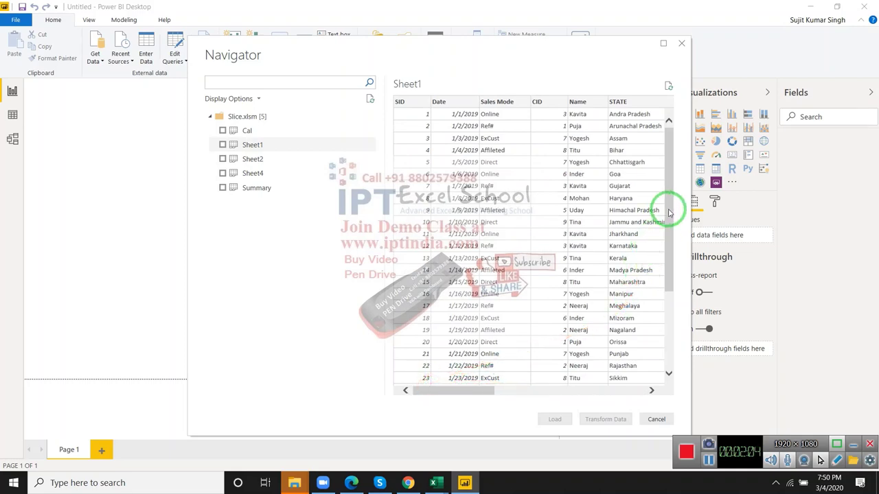
mouse_move(666, 210)
mouse_down()
mouse_move(668, 313)
mouse_move(667, 172)
mouse_up()
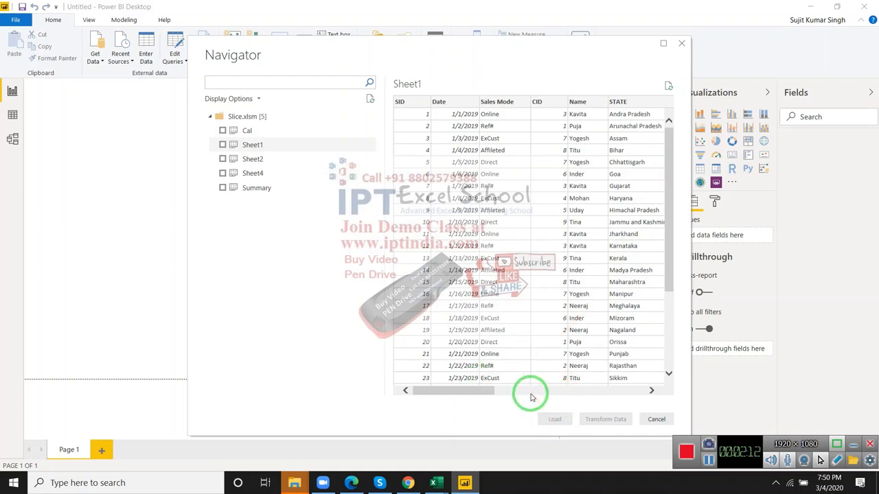
drag(370, 54, 339, 50)
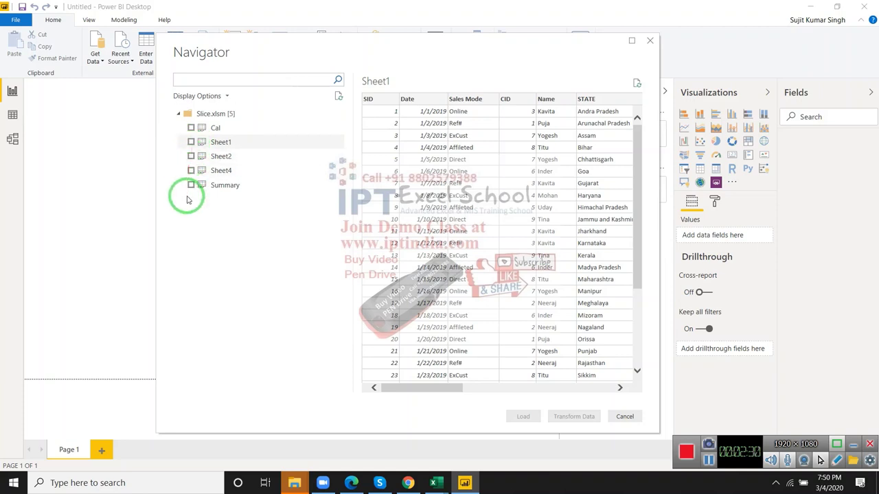
click(191, 143)
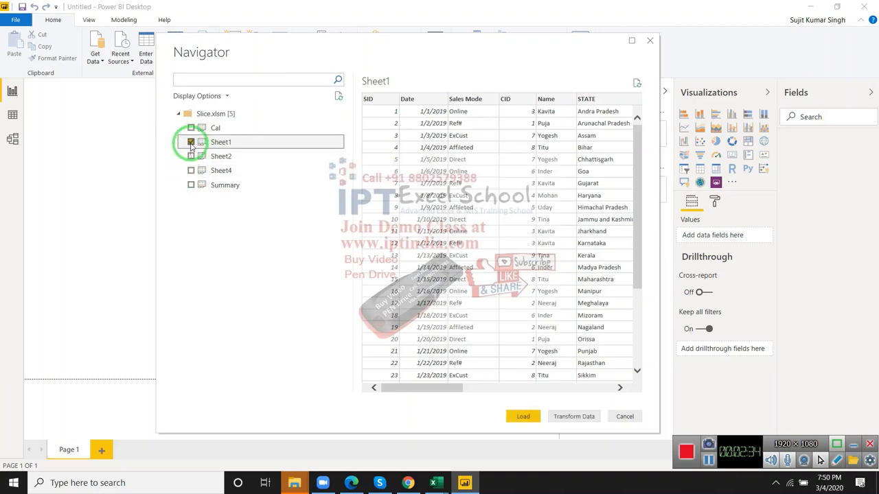
Step: Load the checked Sheet1 table so its fields appear in the Fields pane
click(521, 416)
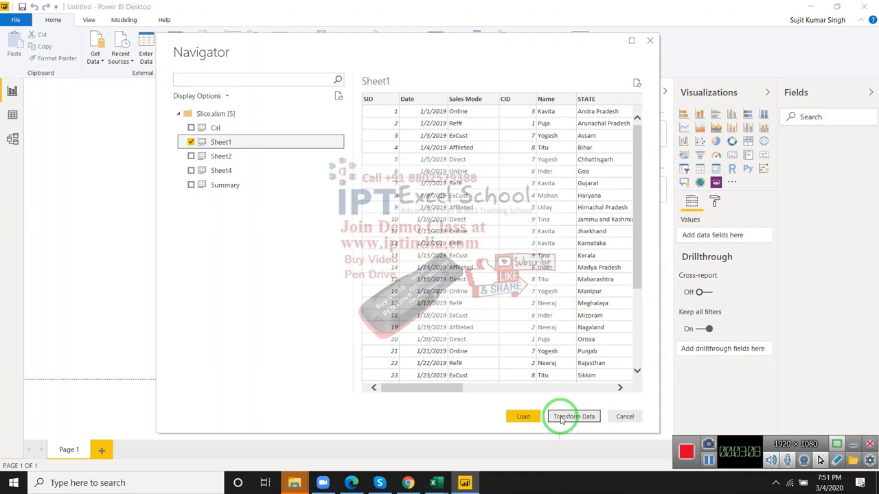
click(524, 417)
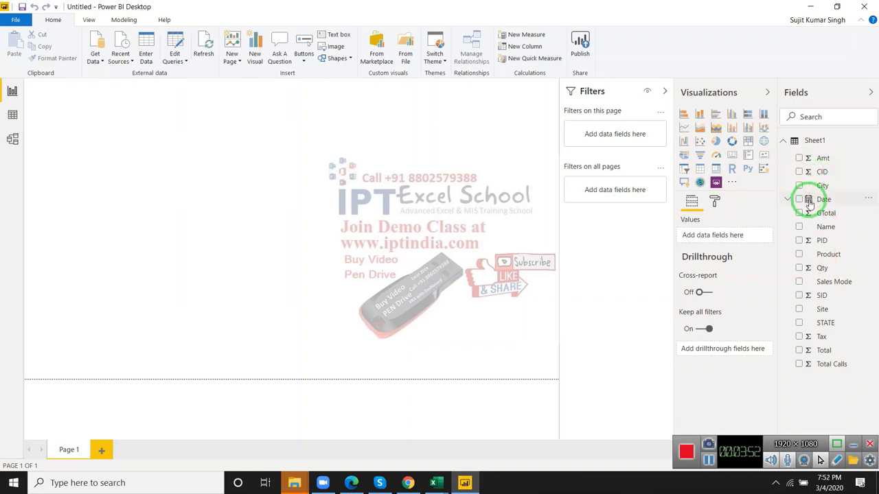
drag(810, 237, 813, 234)
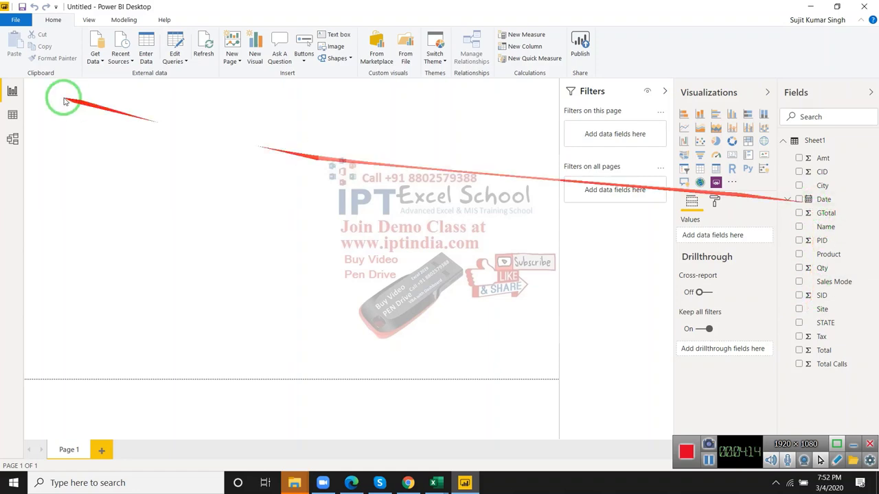
Step: In Data view, inspect the Sales Mode, STATE and City data types, leaving them unchanged
click(13, 115)
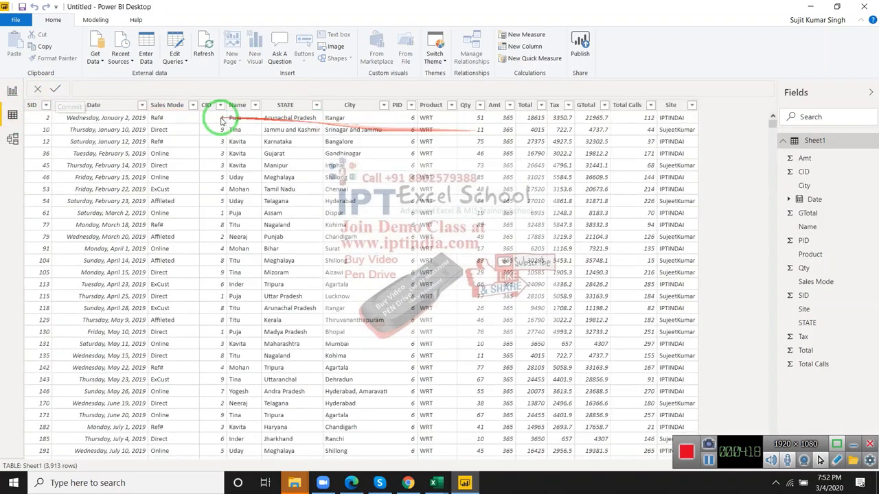
click(175, 109)
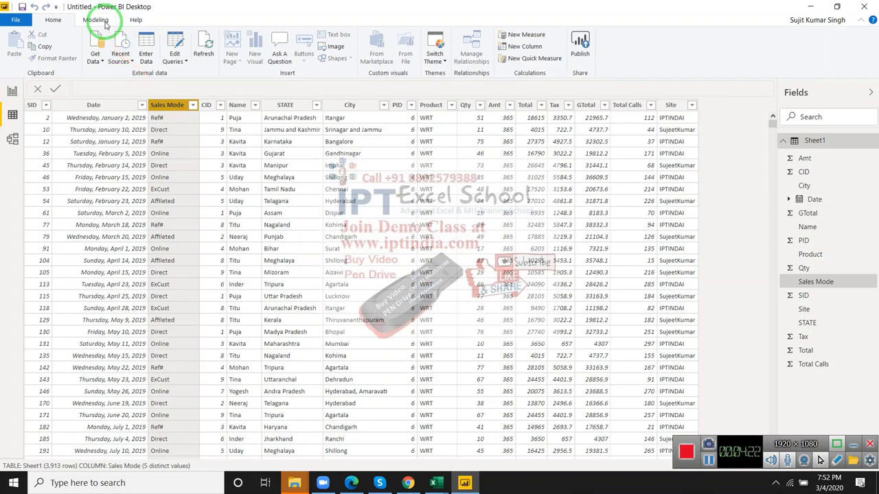
click(105, 25)
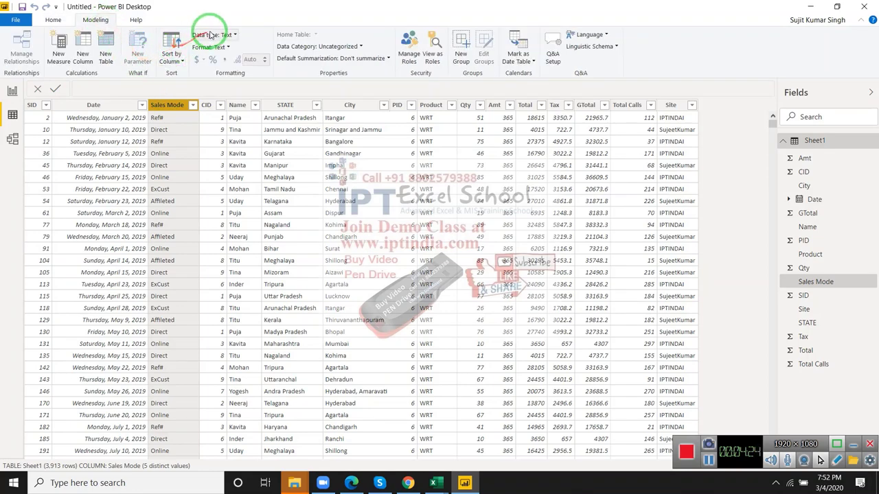
click(234, 34)
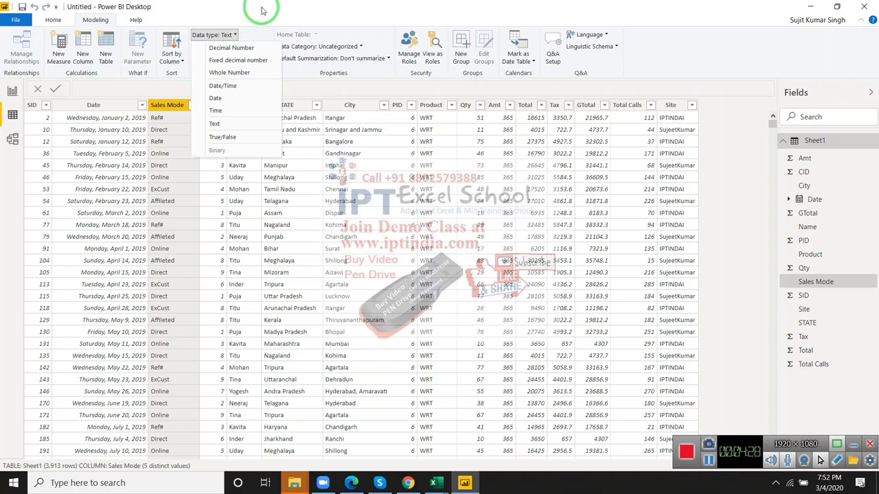
click(261, 10)
click(292, 152)
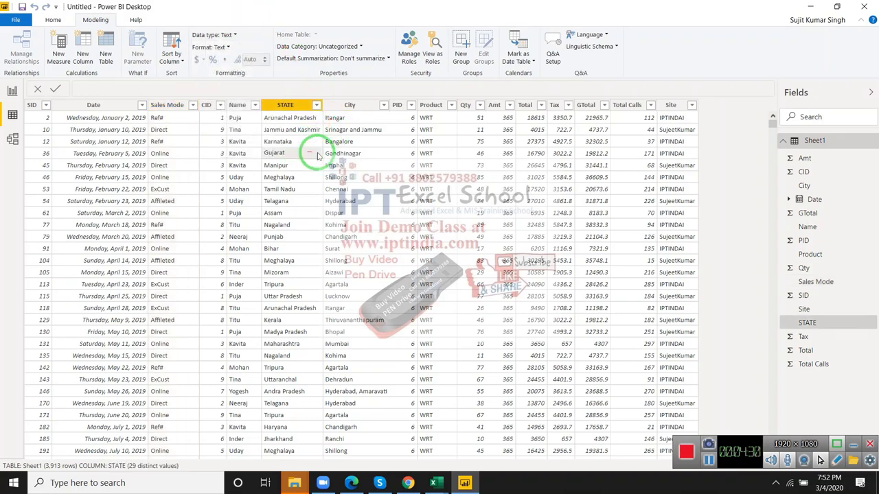
click(350, 108)
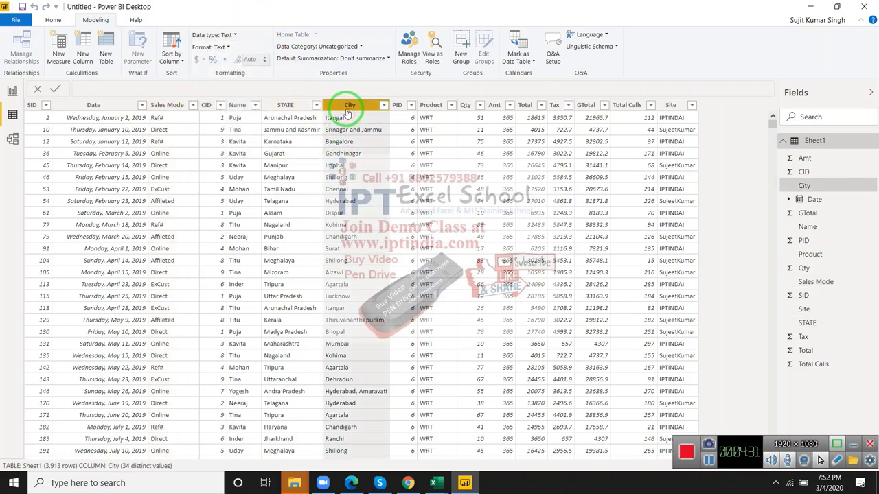
click(234, 36)
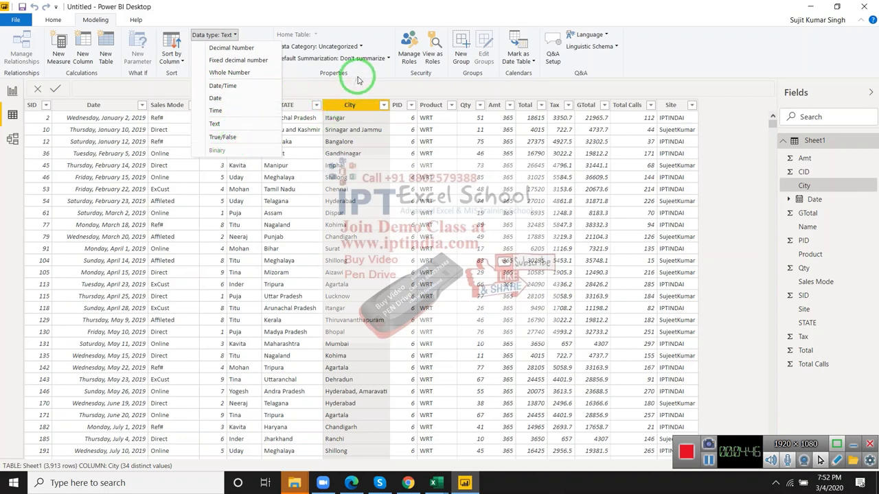
click(360, 25)
Step: Collapse the Sheet1 field list in the Fields pane
mouse_move(358, 31)
mouse_down()
mouse_move(318, 86)
mouse_move(730, 178)
mouse_up()
drag(579, 186, 452, 137)
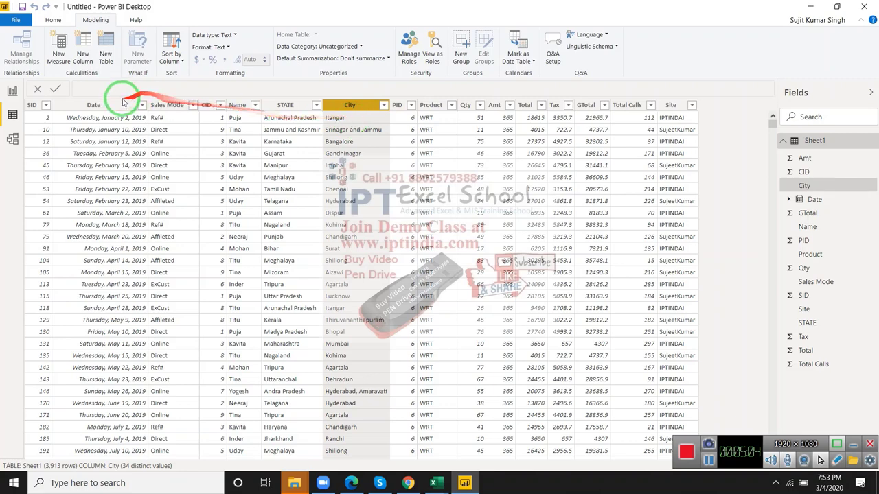
click(784, 143)
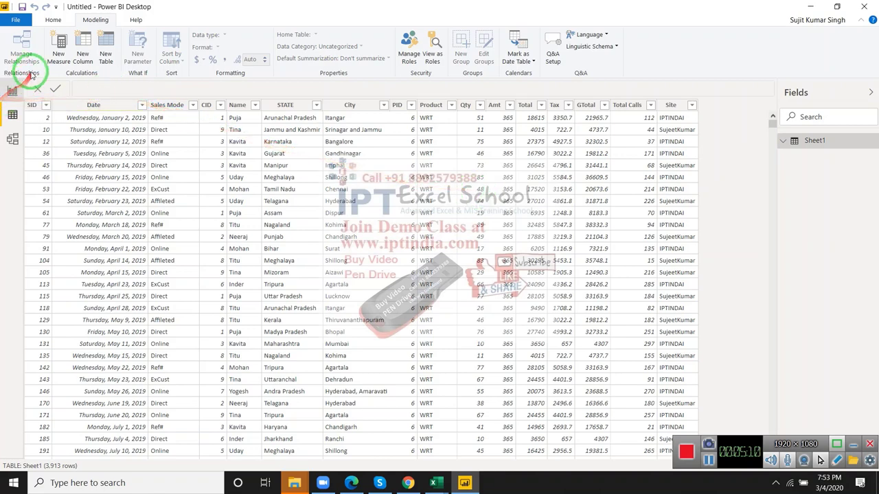
Step: Through Get Data > Excel, open MData.xlsm from the MF\New folder
click(55, 21)
click(95, 56)
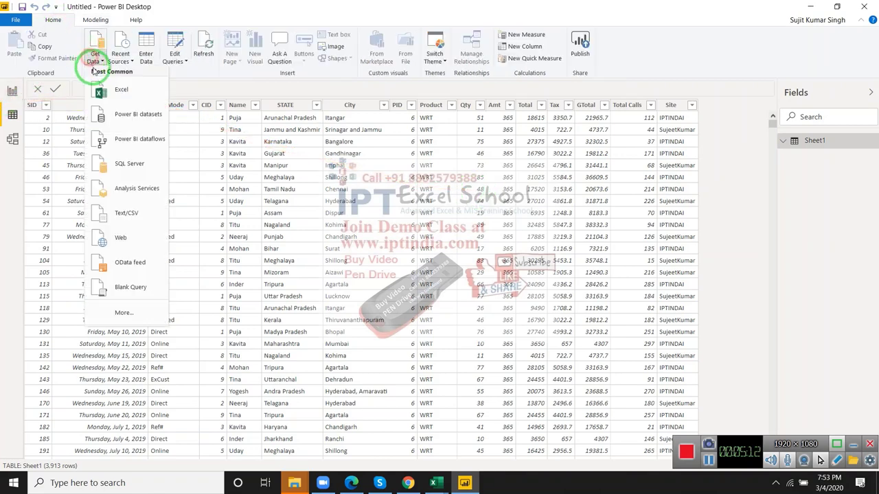
click(108, 89)
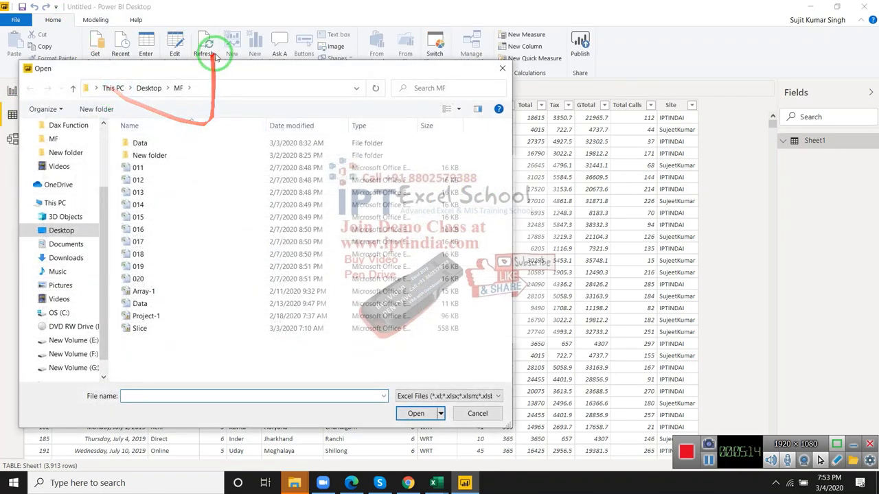
click(128, 304)
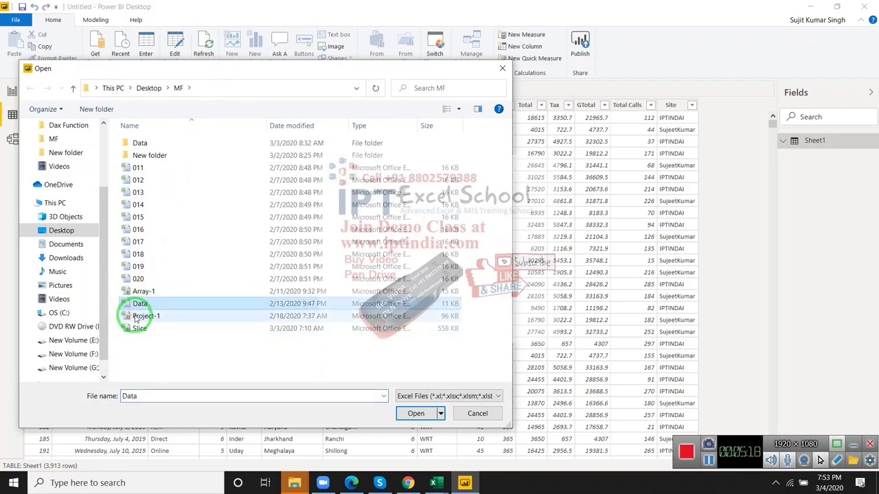
double_click(140, 144)
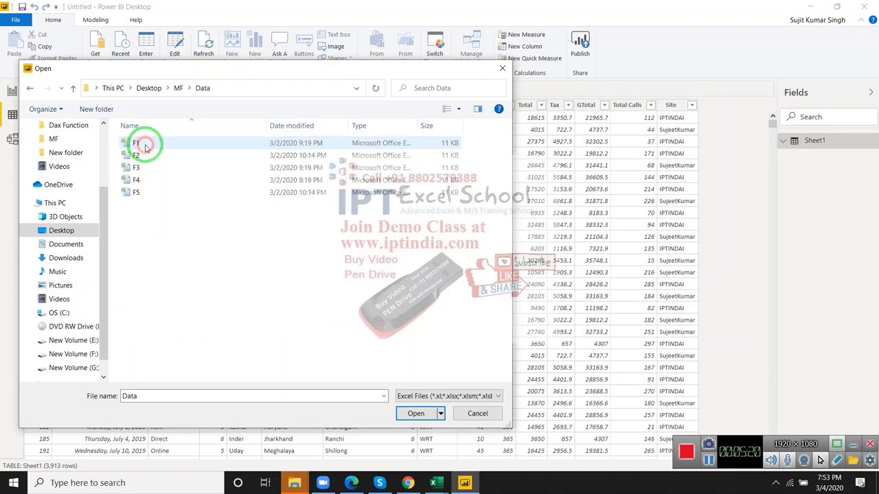
click(72, 88)
double_click(144, 156)
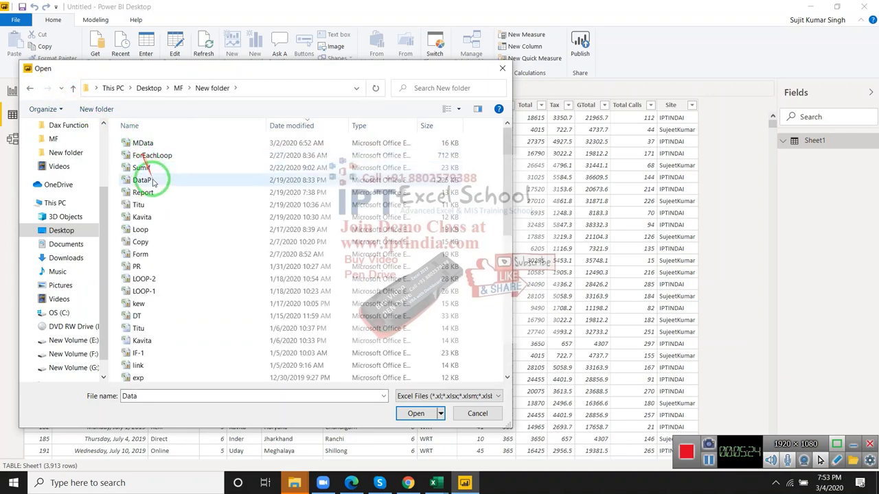
click(144, 143)
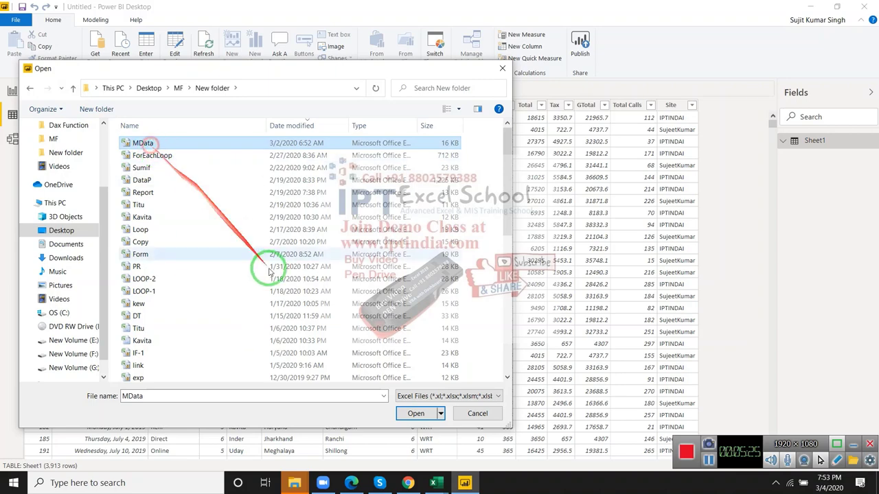
click(416, 413)
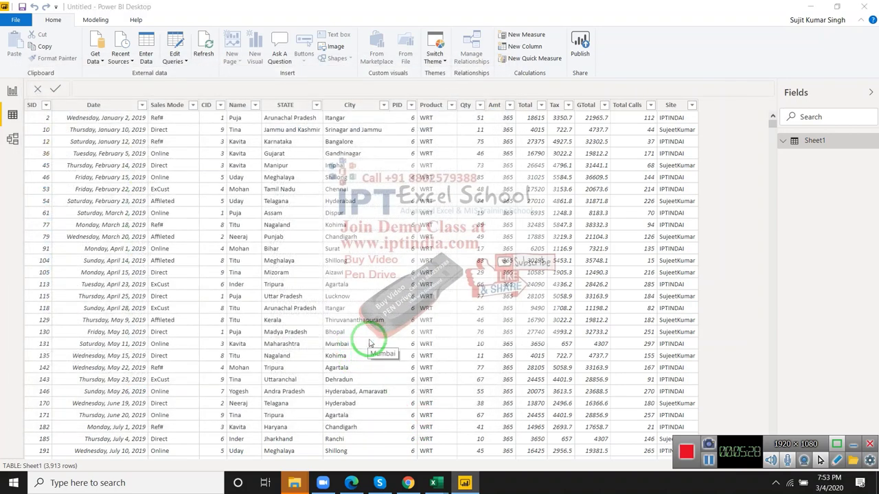
Step: Load the Data sheet as a new table and view it in Model view
click(222, 130)
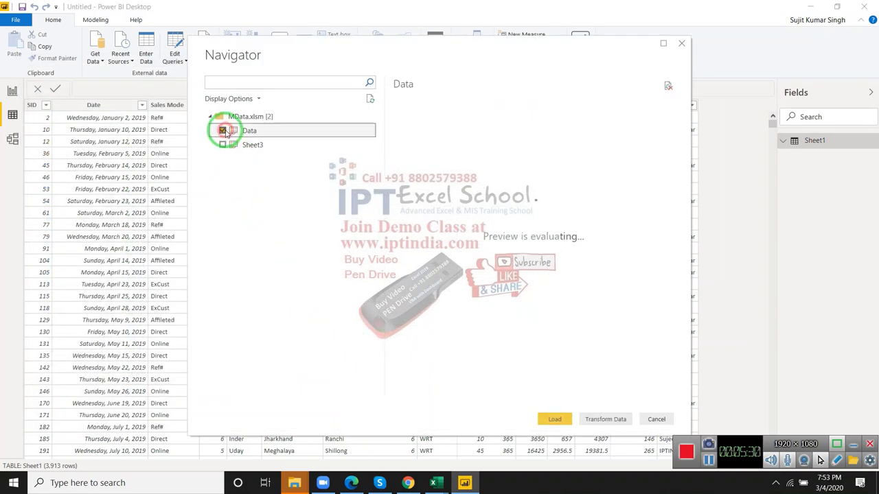
click(551, 420)
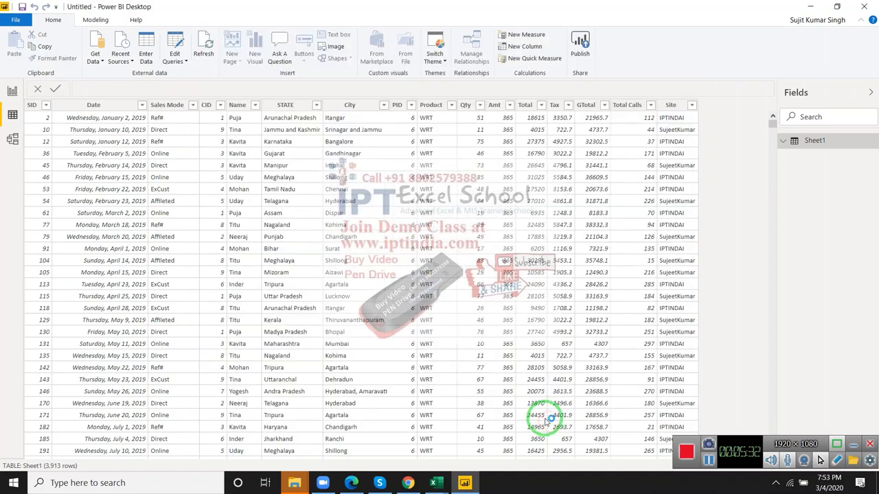
drag(545, 418, 387, 114)
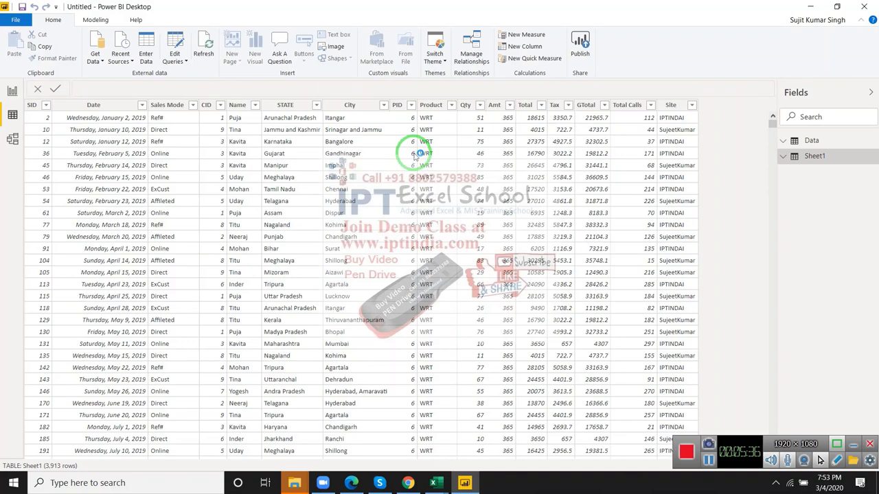
drag(618, 240, 29, 135)
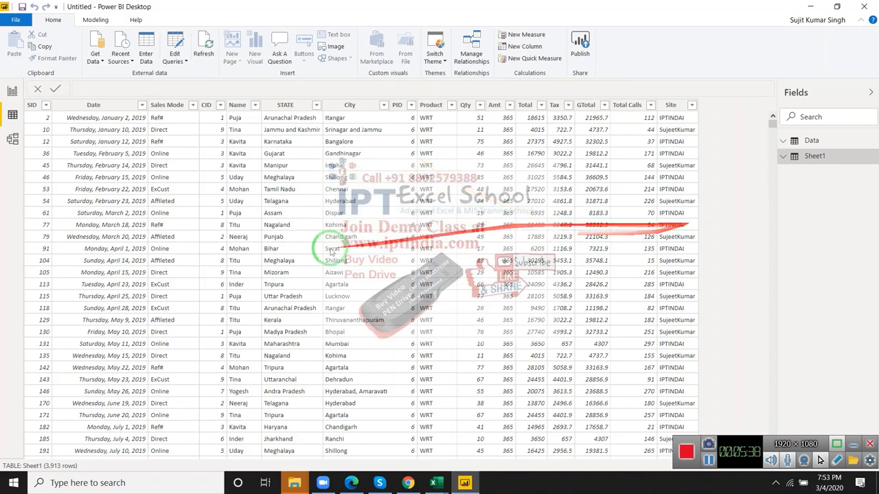
click(12, 137)
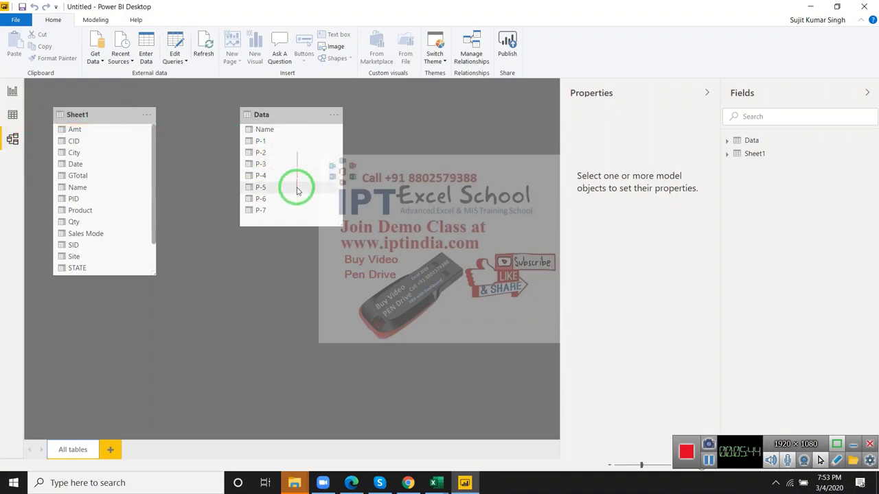
Step: Return to Report view with Sheet1 collapsed, leaving the Get Data list unused
click(12, 115)
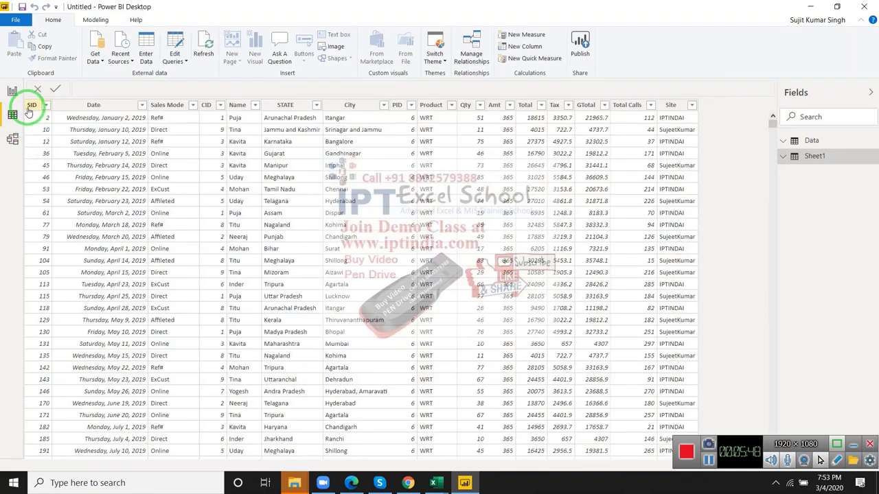
click(15, 91)
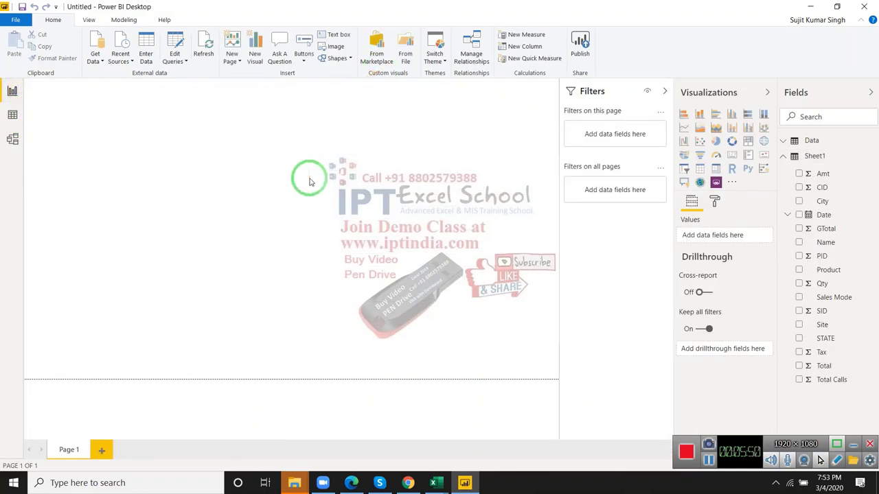
click(782, 156)
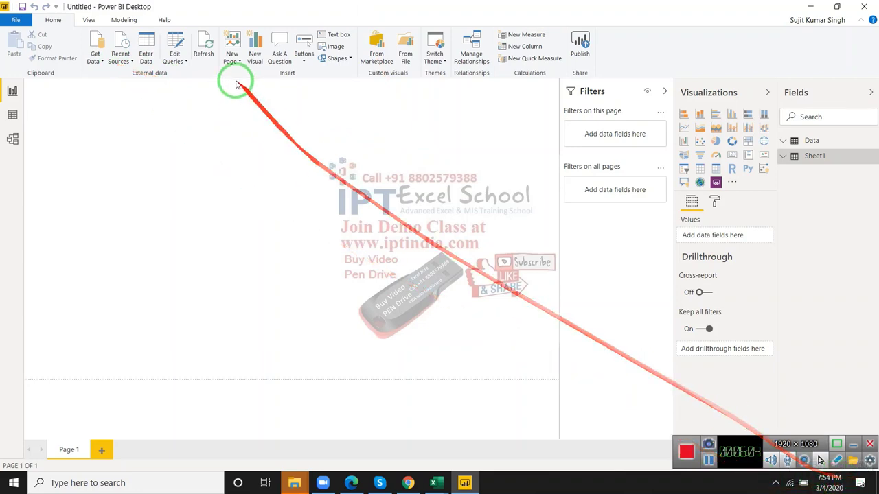
click(99, 59)
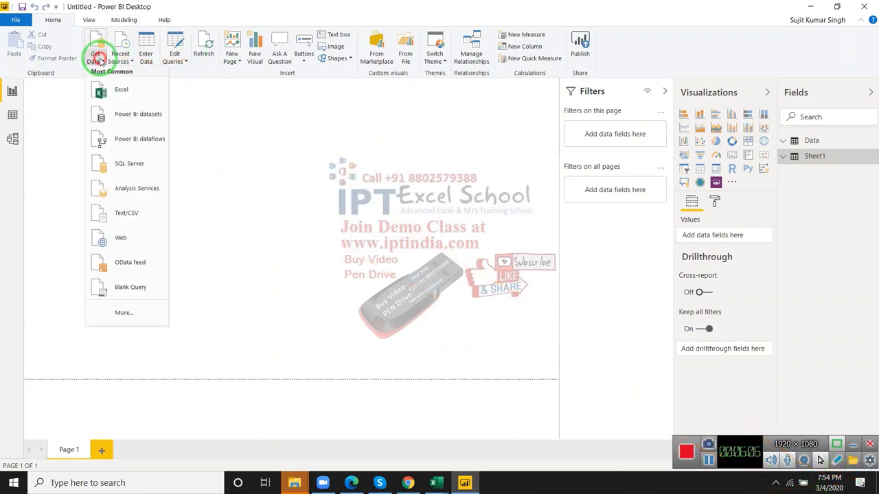
click(296, 360)
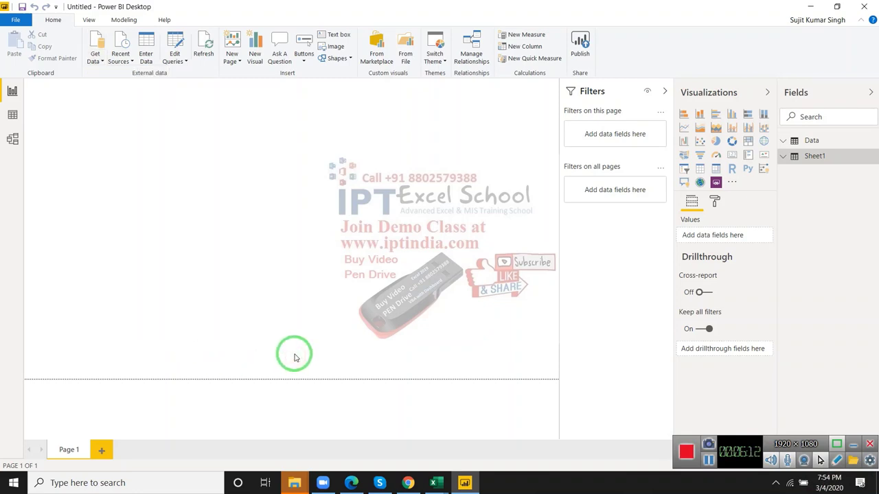
Step: Show the desktop and bring up the Zoom window
key(super+d)
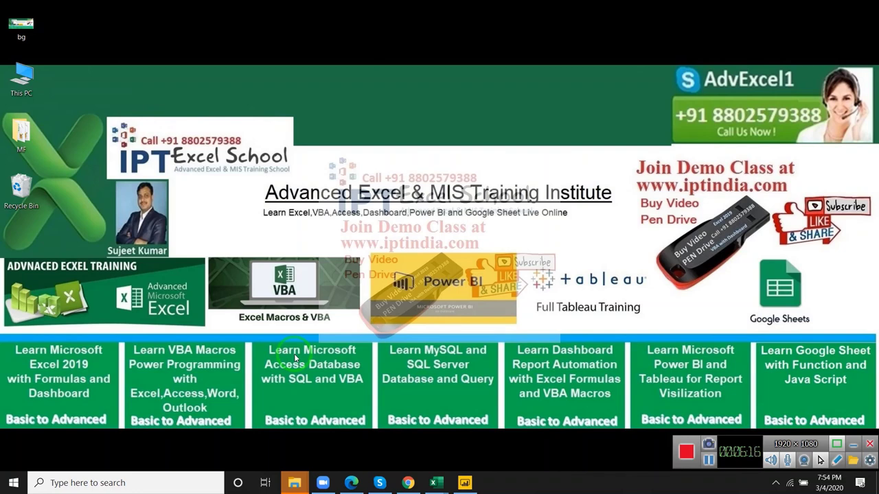
click(329, 483)
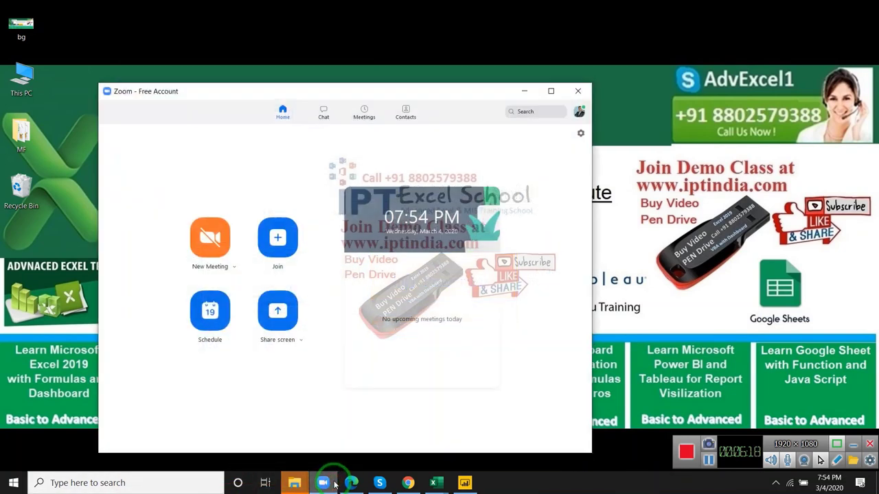
click(334, 483)
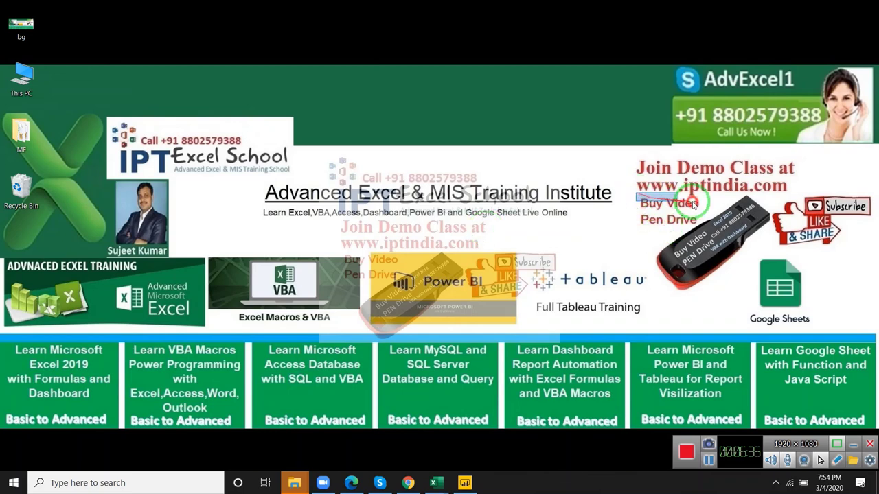
mouse_move(636, 195)
mouse_down()
mouse_move(762, 254)
mouse_move(765, 289)
mouse_up()
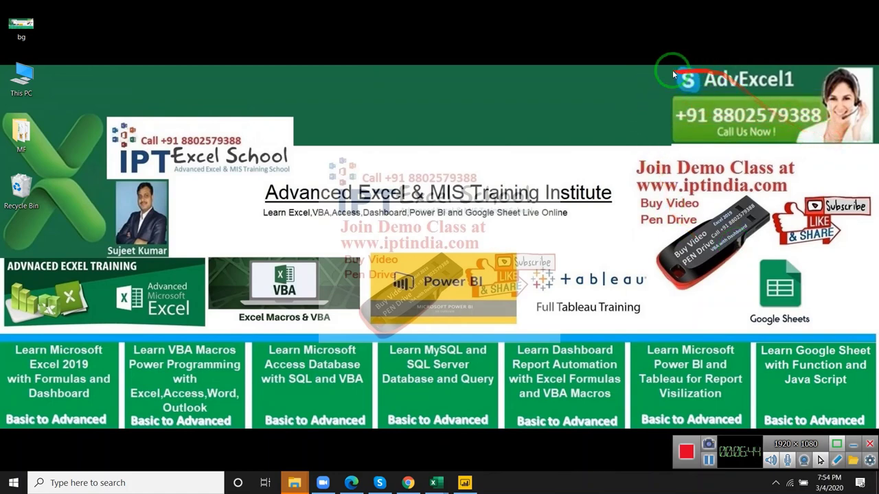
click(808, 106)
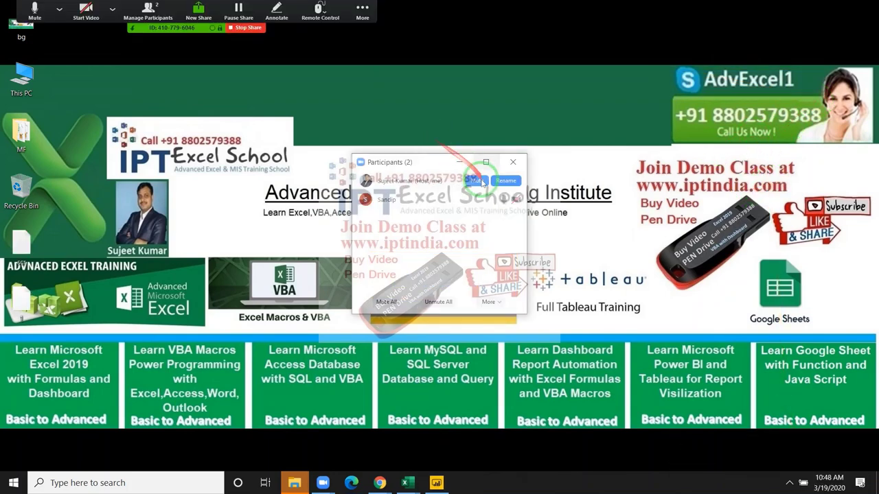
Step: Close Zoom's Participants window and switch back to Power BI Desktop
click(506, 199)
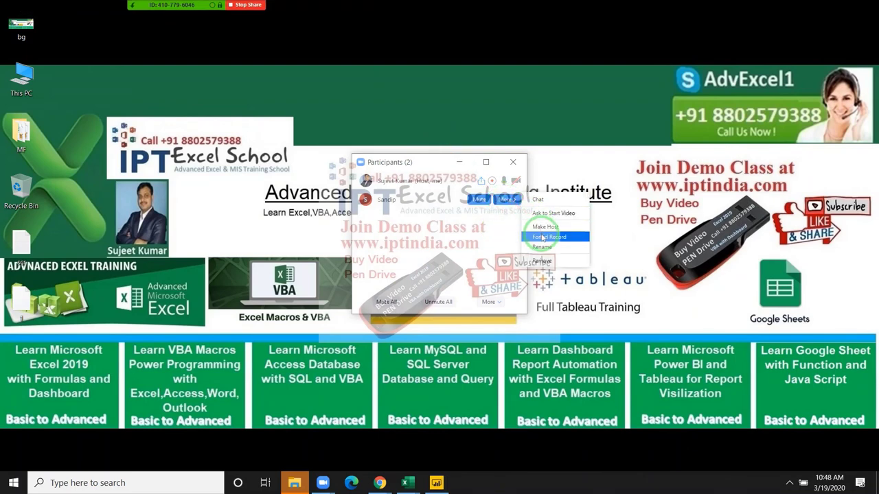
click(514, 163)
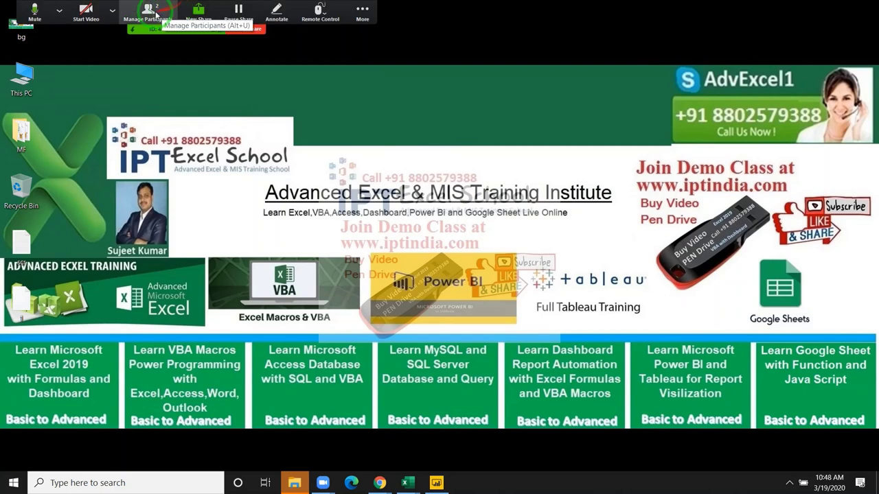
click(153, 13)
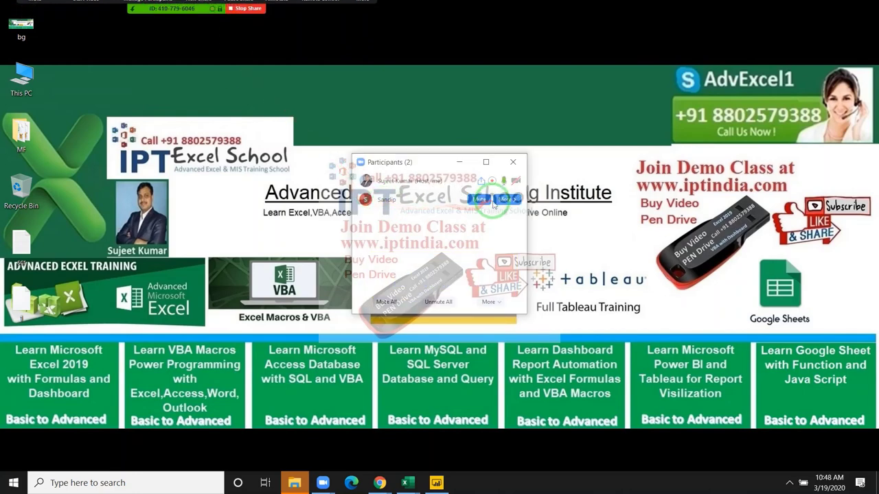
click(500, 202)
click(509, 164)
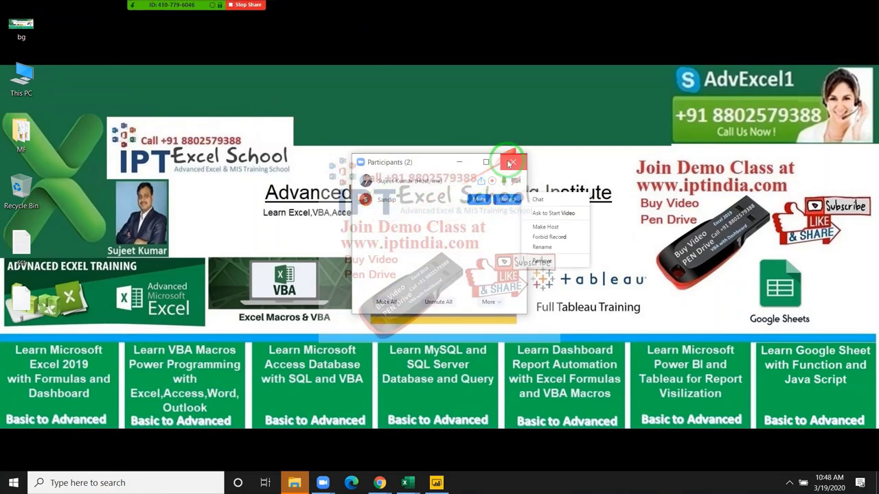
click(510, 163)
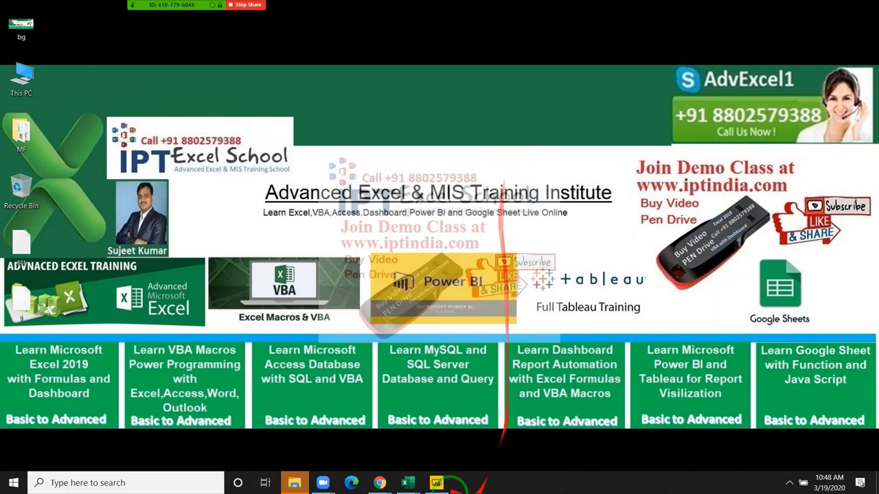
click(438, 484)
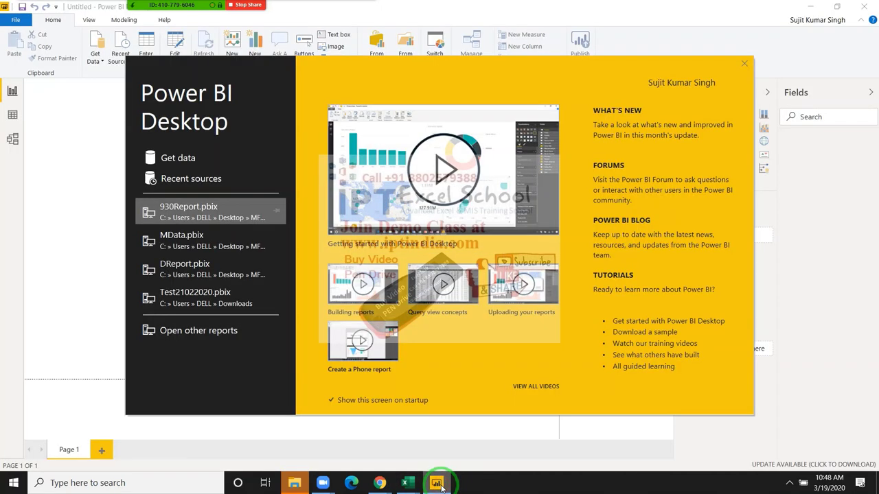
Step: From the start screen's Get data, pick the File > XML connector
click(176, 162)
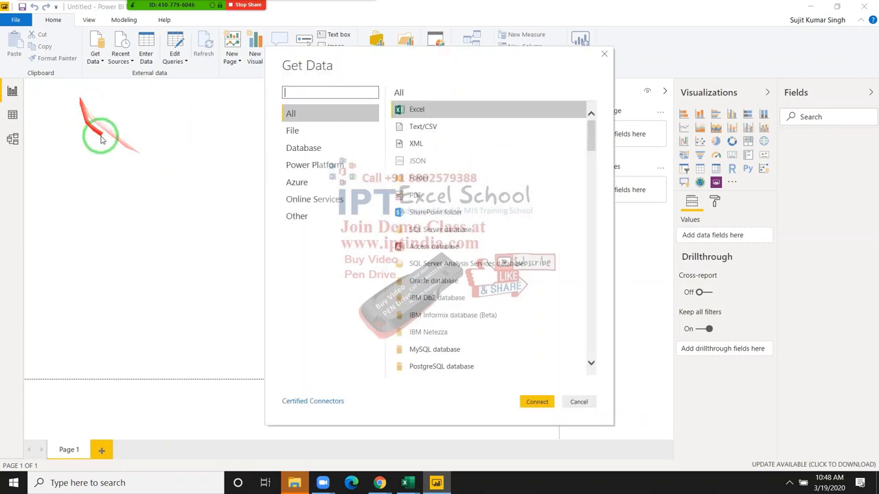
drag(432, 50, 329, 57)
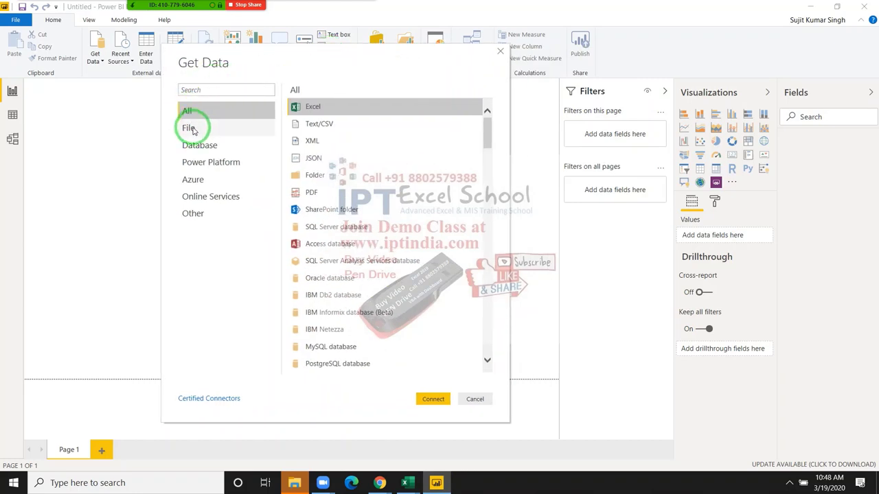
click(191, 129)
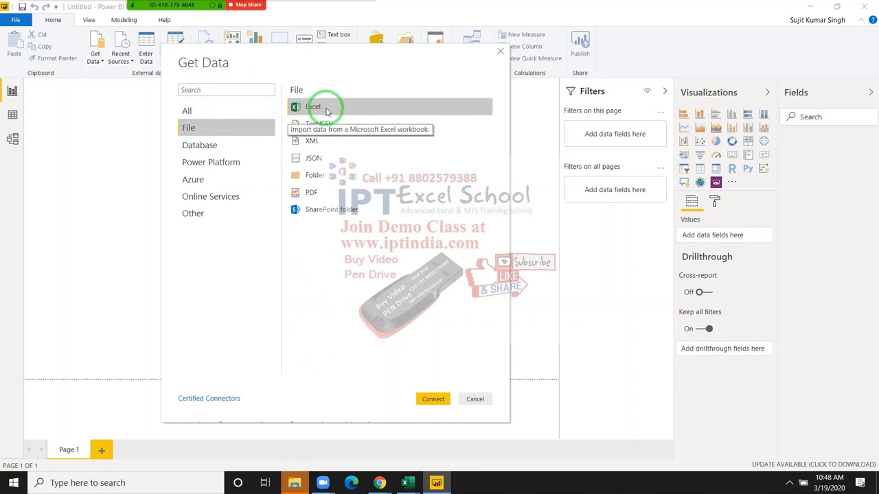
click(323, 142)
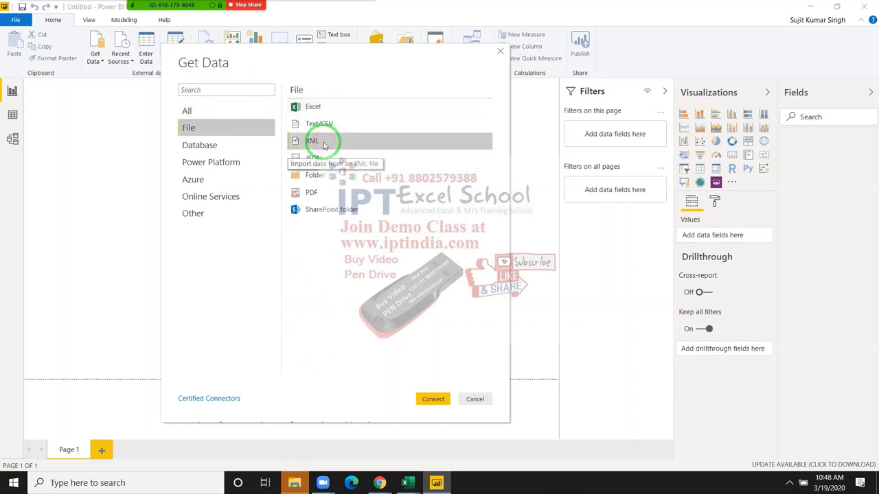
double_click(322, 142)
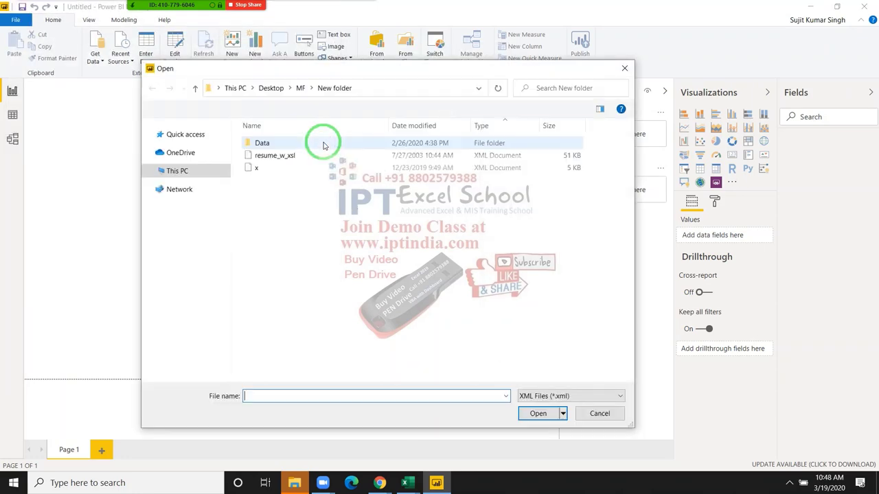
Step: Open resume_w_xsl, preview its person table, then cancel without loading
click(312, 157)
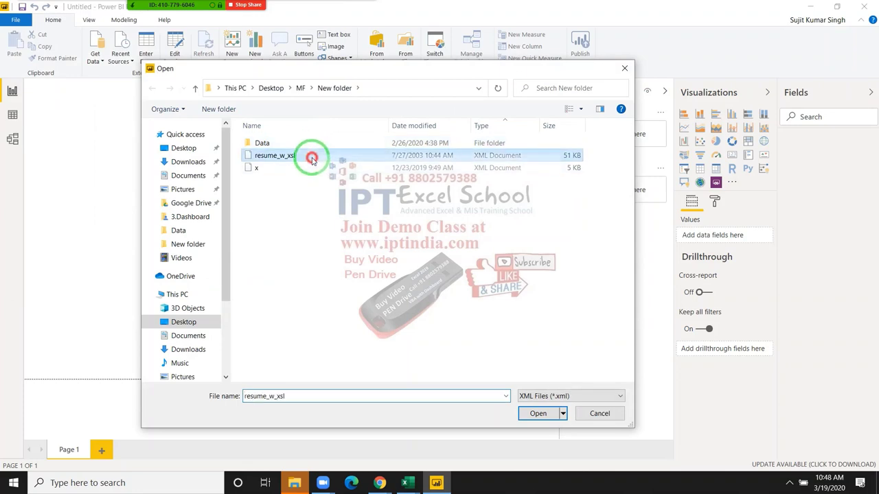
click(534, 413)
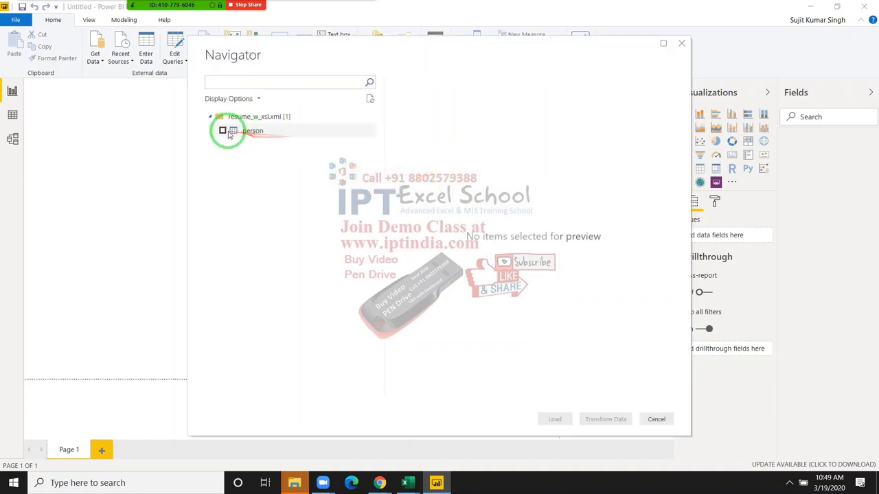
click(221, 131)
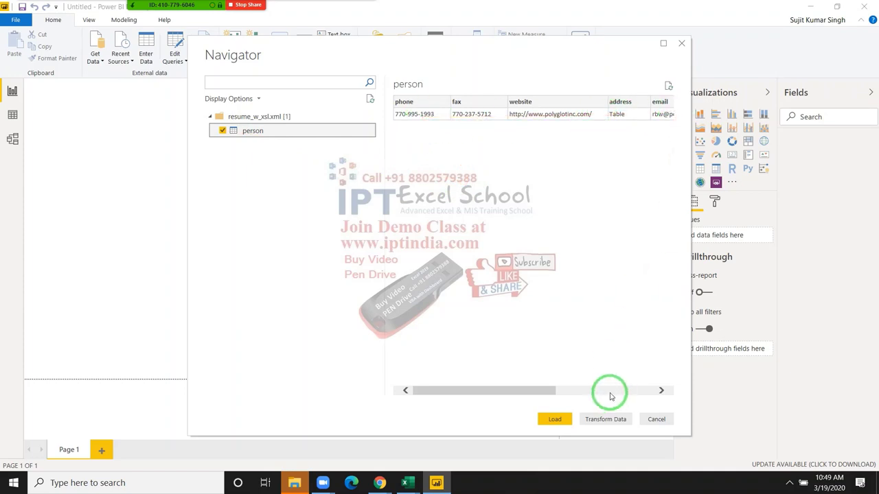
key(Escape)
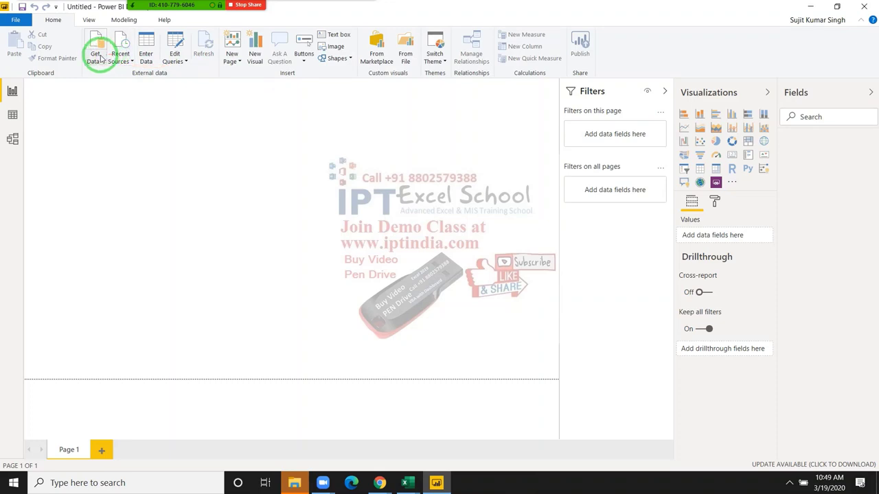
Step: In Get Data's full catalogue, filter to File connectors and select PDF
click(101, 59)
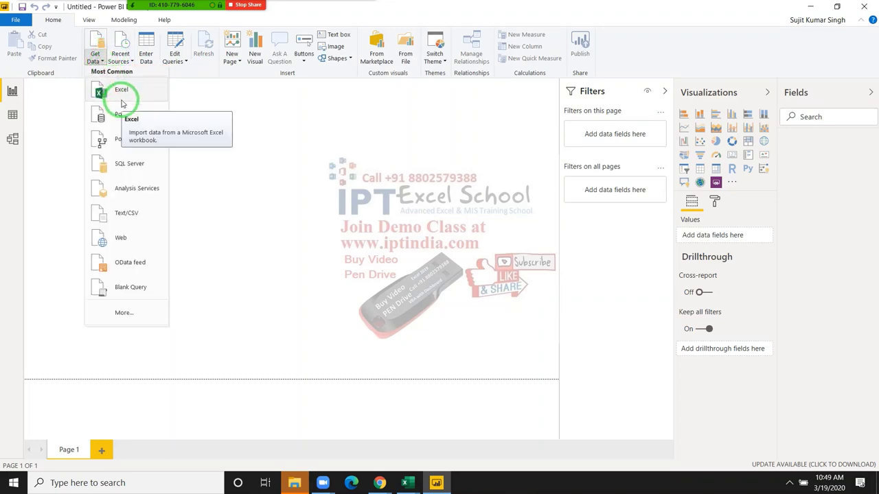
click(131, 322)
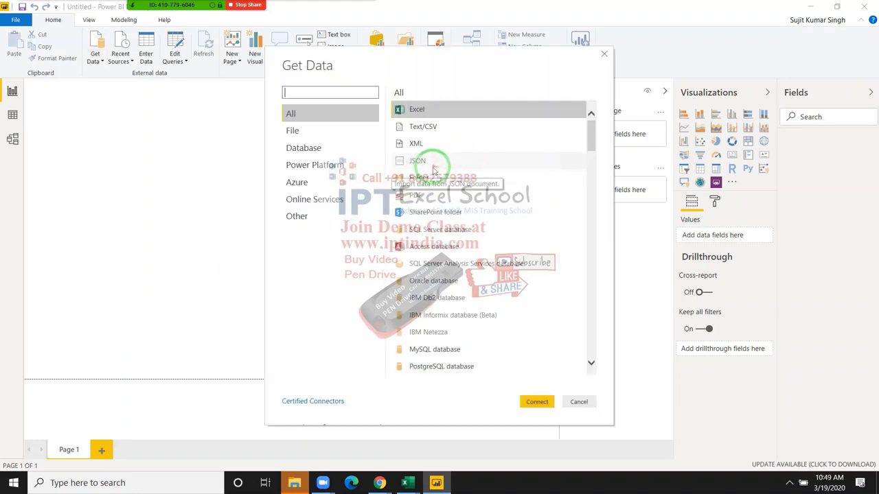
click(334, 132)
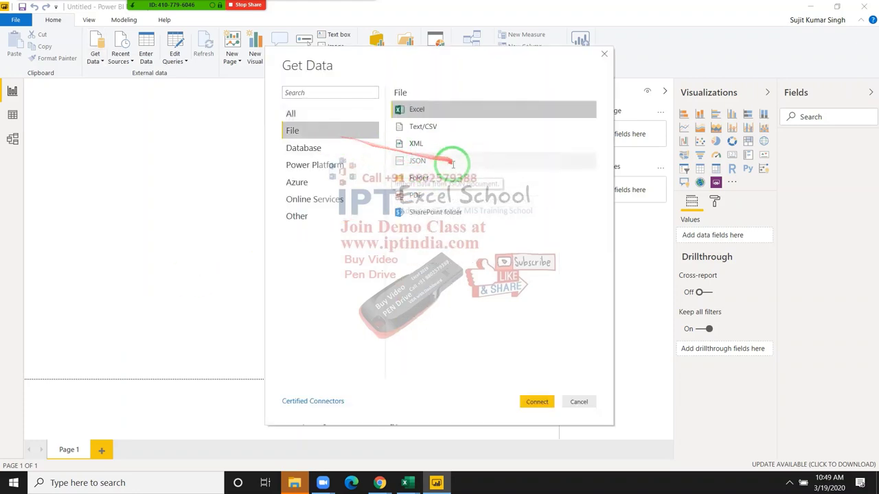
click(429, 198)
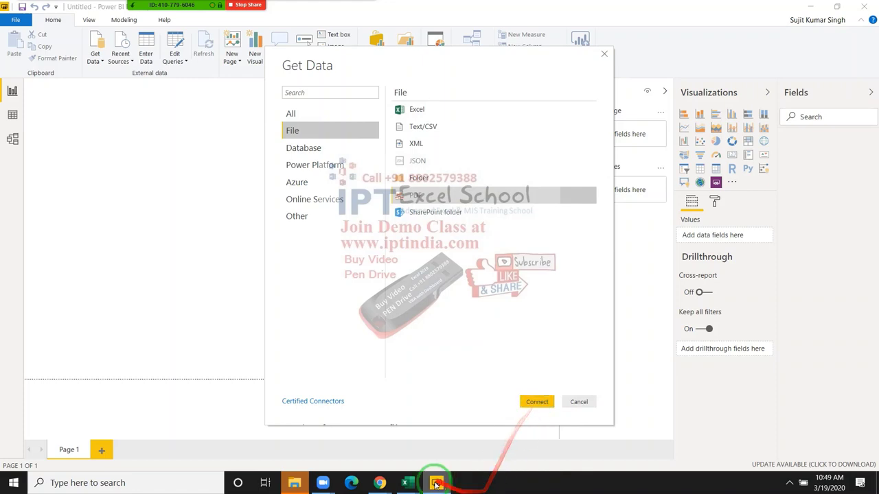
mouse_move(407, 481)
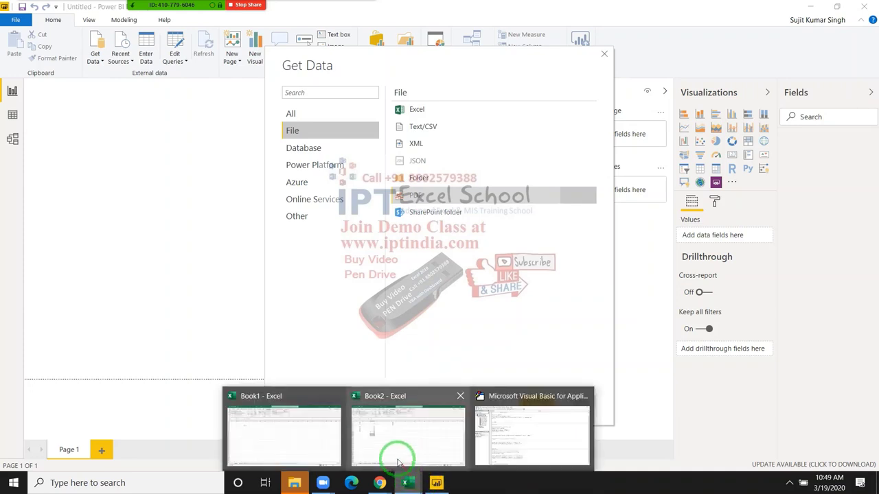
Step: In Book1, enter the header Name in A1 and P-1 through P-7 across B1:H1
click(298, 450)
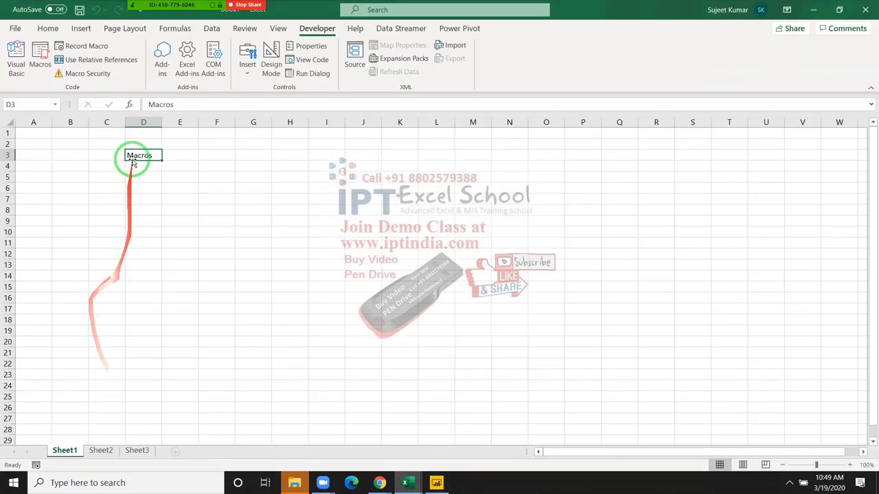
key(Delete)
key(Left)
key(Left)
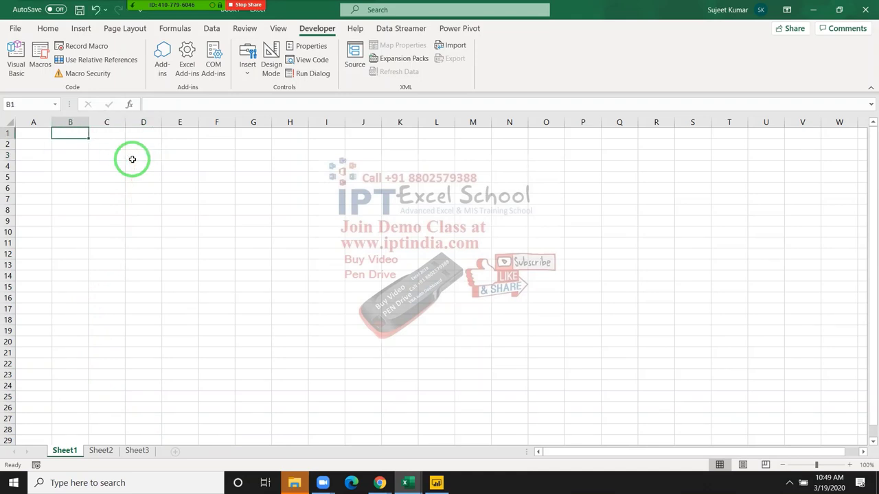
key(Left)
text(Nam)
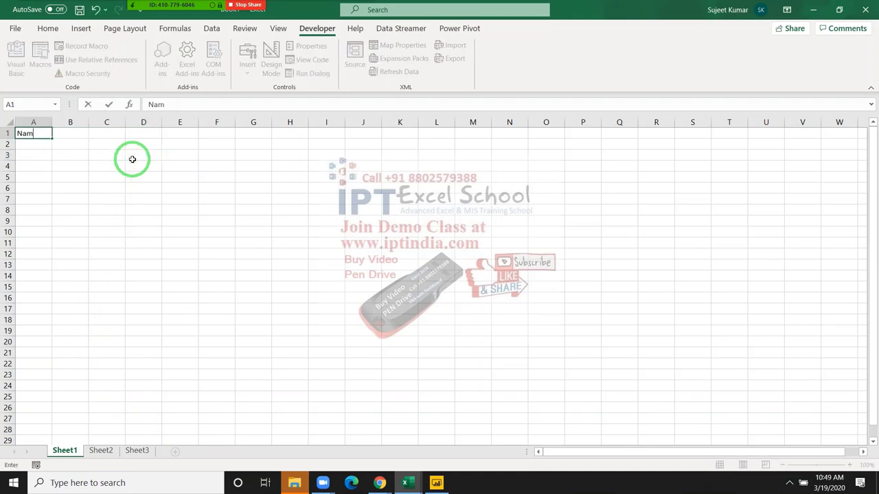
text(e)
key(Tab)
text(P)
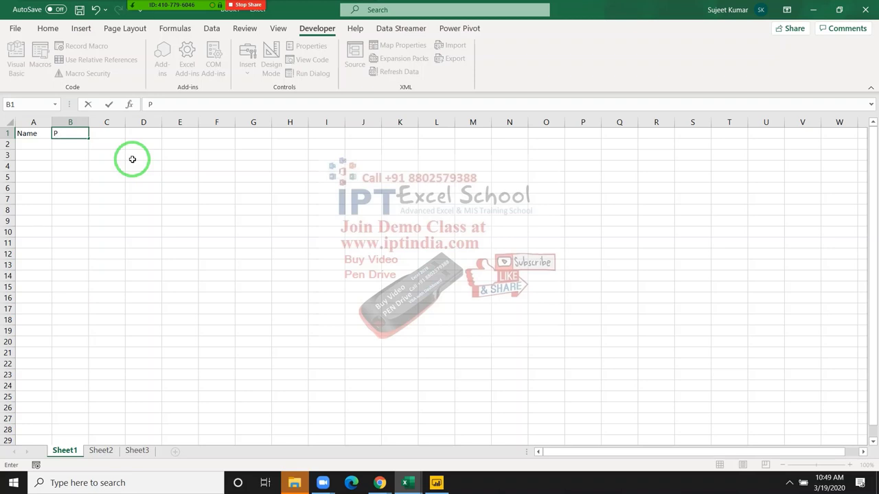
click(146, 167)
click(66, 133)
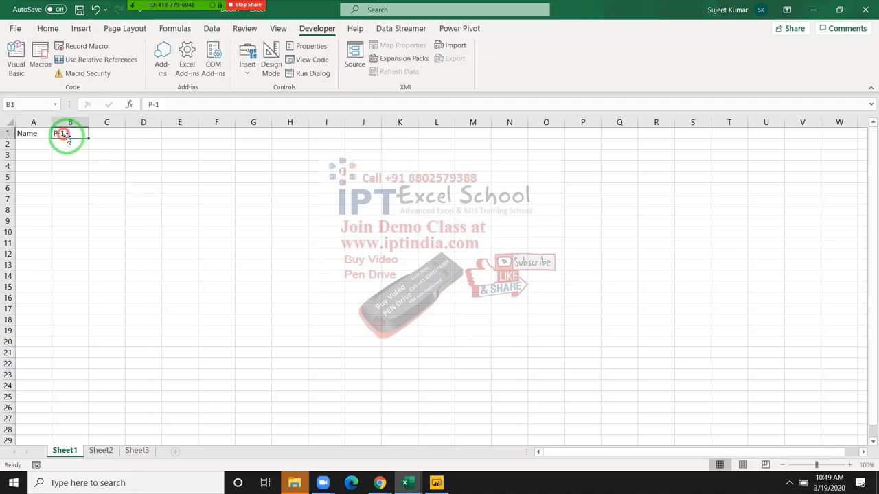
drag(87, 137, 306, 141)
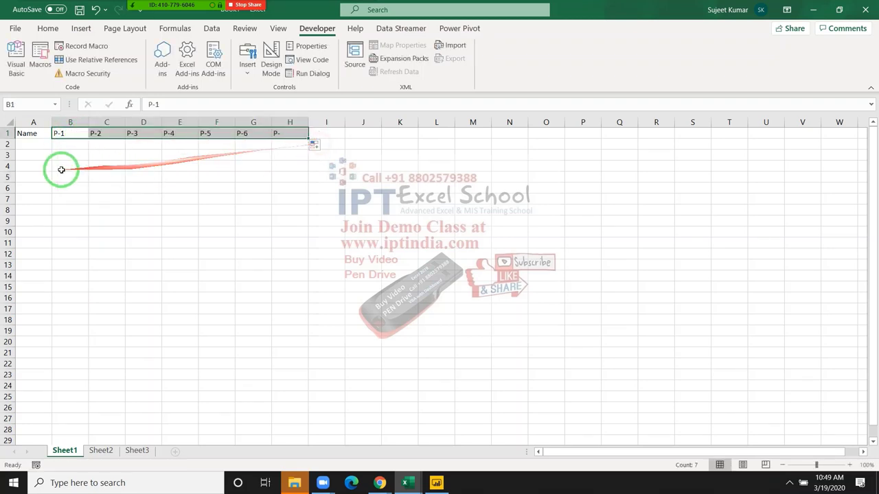
Step: Enter the first name in A2 and fill names down column A to row 225
click(49, 144)
text(Puja)
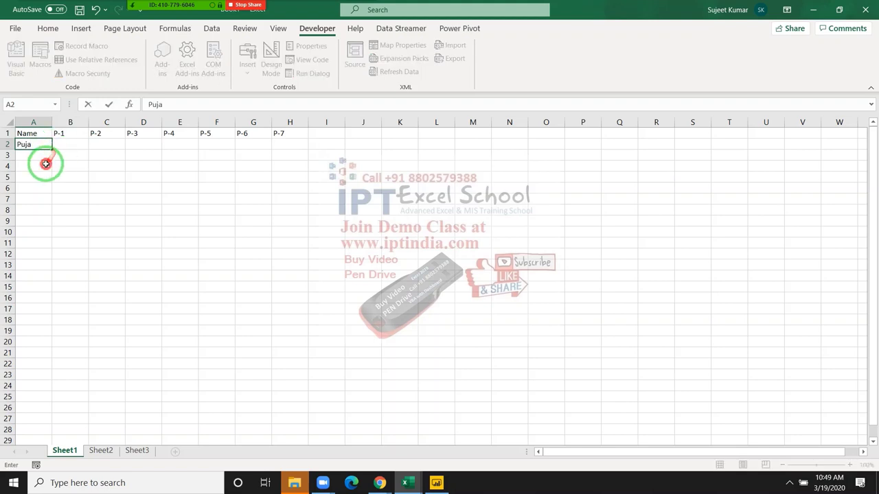
click(37, 146)
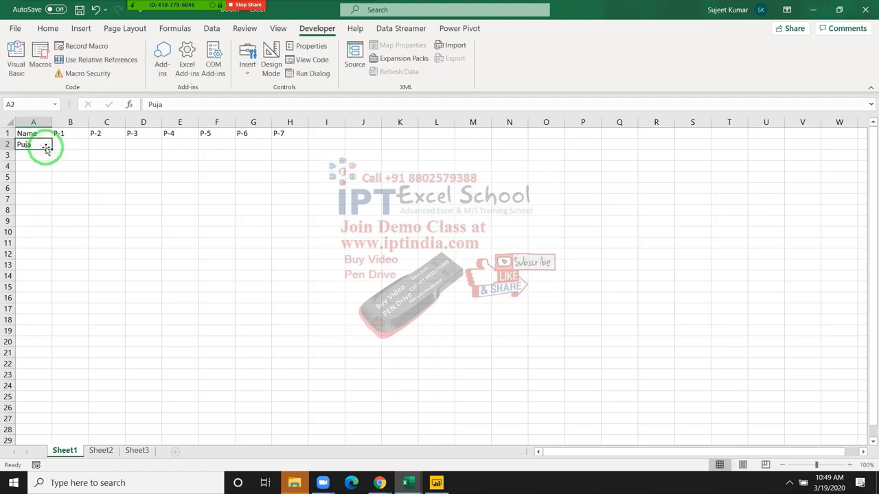
drag(52, 148, 2, 484)
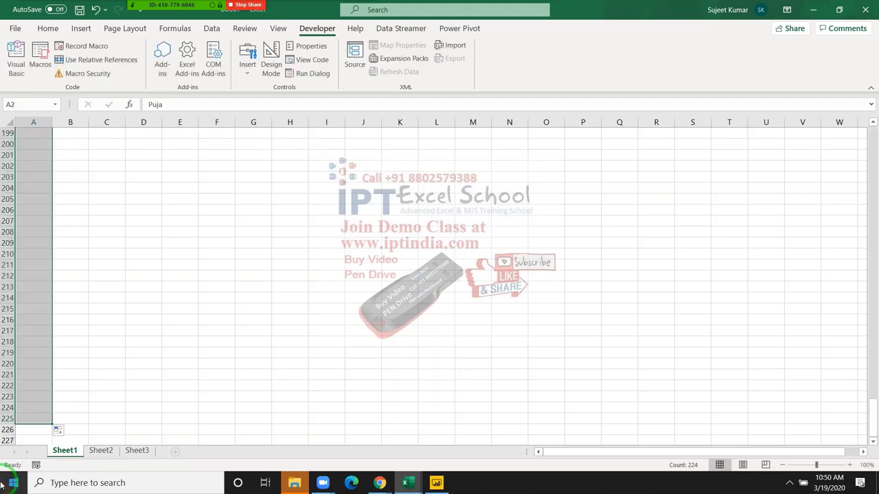
Step: Enter the formula =RANDBETWEEN(10,90) in cell B2
key(ctrl+Home)
key(Right)
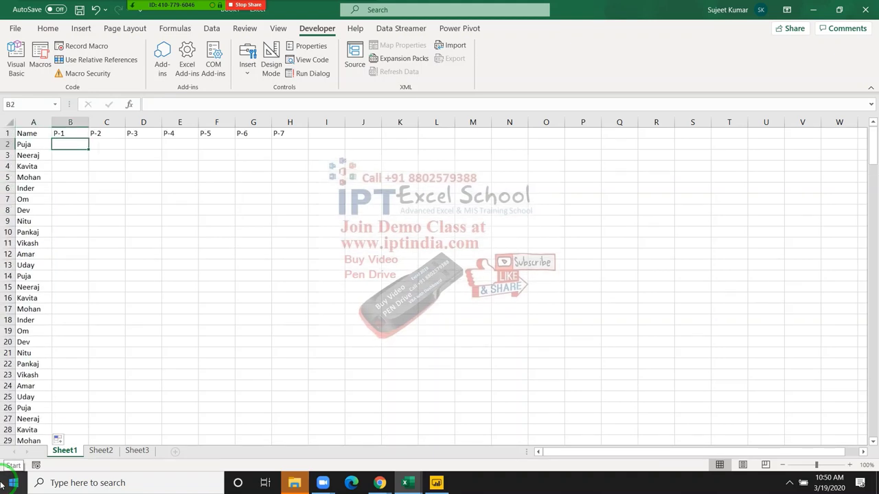
text(=ra)
key(Down)
key(Down)
key(Down)
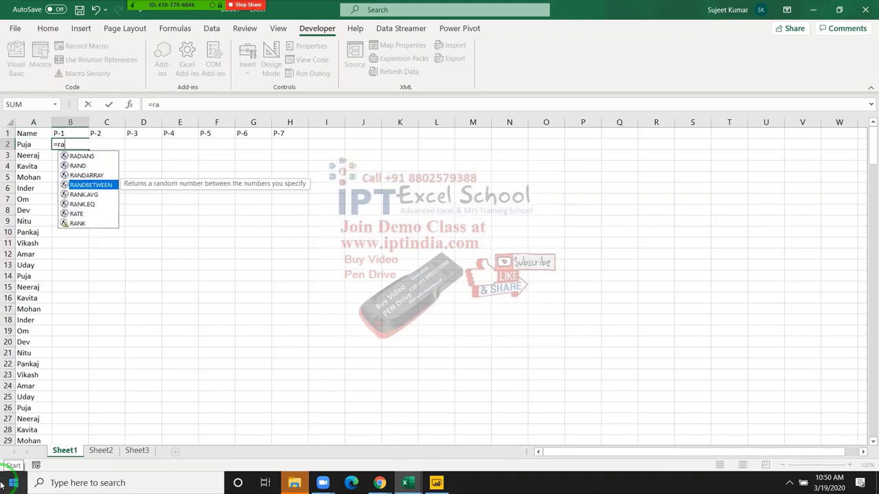
key(Tab)
text(10)
text(9))
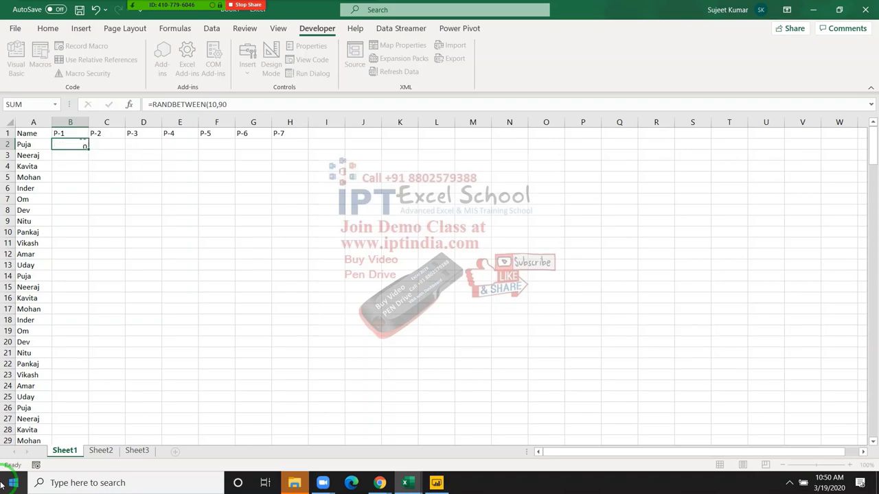
key(Return)
Step: Fill the RANDBETWEEN formula across to H2 and down to the last name
key(ctrl+Right)
key(Down)
key(ctrl+shift+Left)
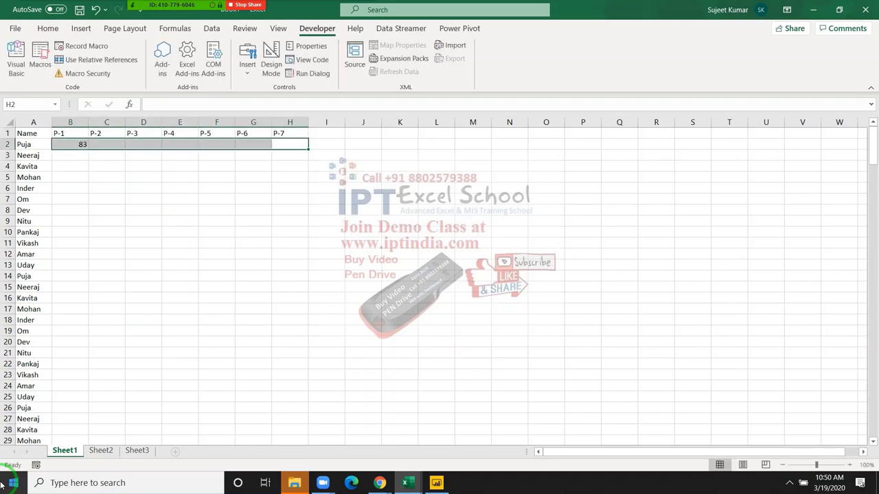
key(ctrl+r)
key(Home)
key(ctrl+Down)
key(Right)
key(ctrl+shift+Up)
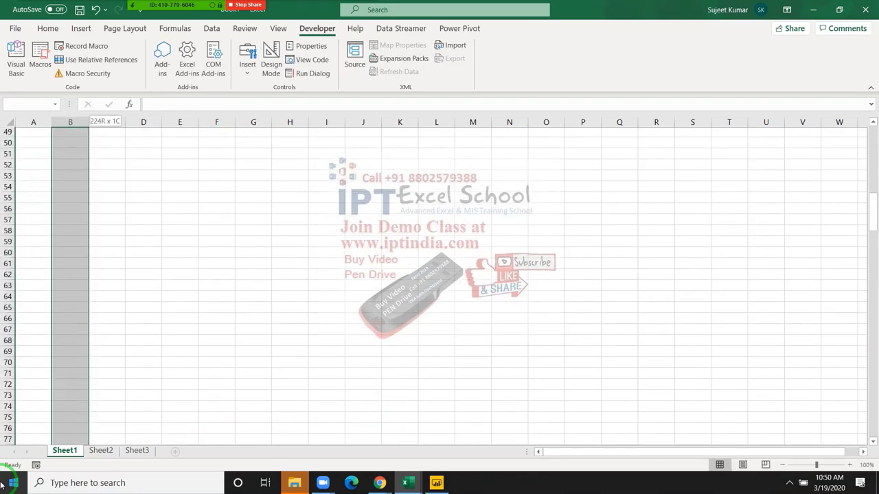
key(shift+Right)
key(shift+Right)
key(shift+Right)
key(shift+Right)
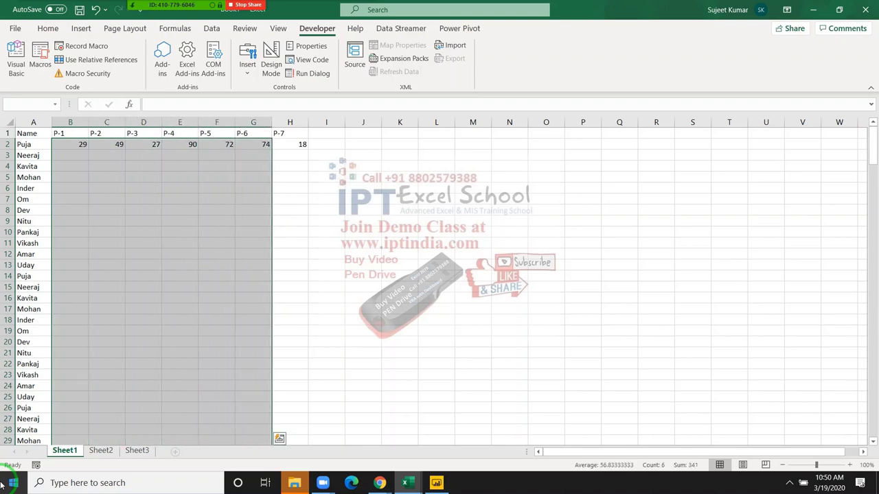
key(shift+Right)
key(ctrl+d)
Step: Copy the random scores and paste them back as fixed values
key(ctrl+c)
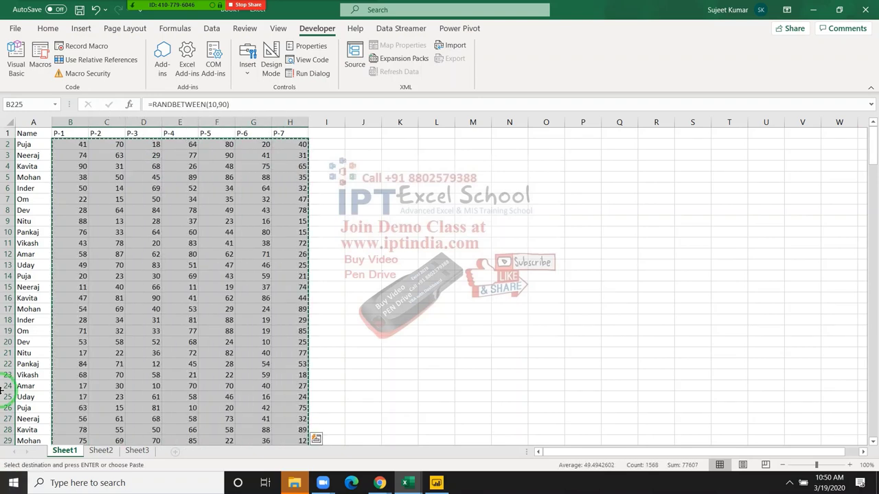
click(45, 28)
click(13, 73)
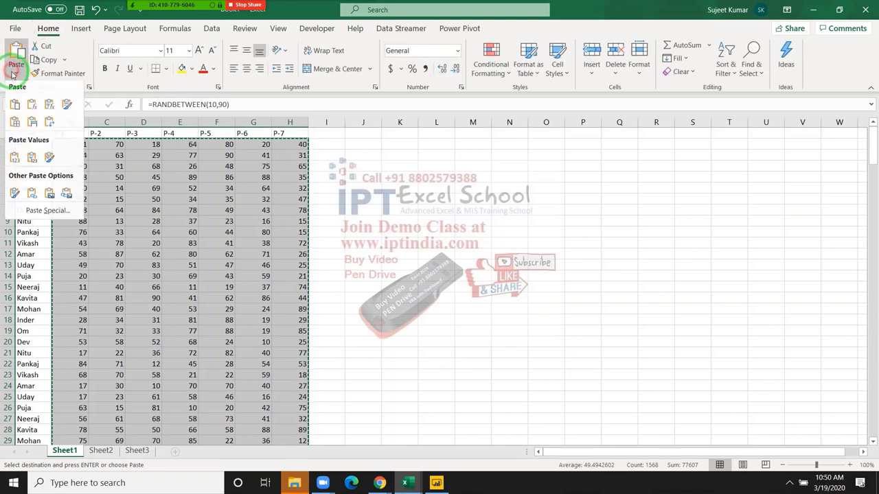
click(14, 157)
click(108, 172)
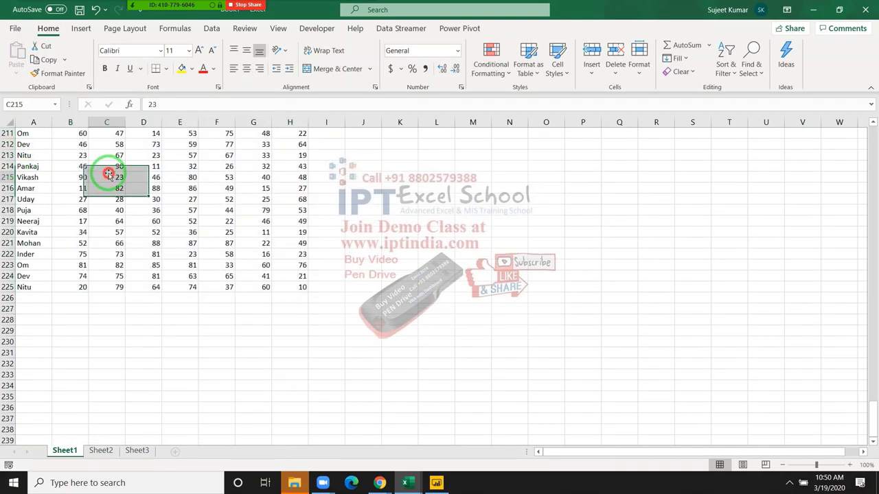
key(ctrl+Up)
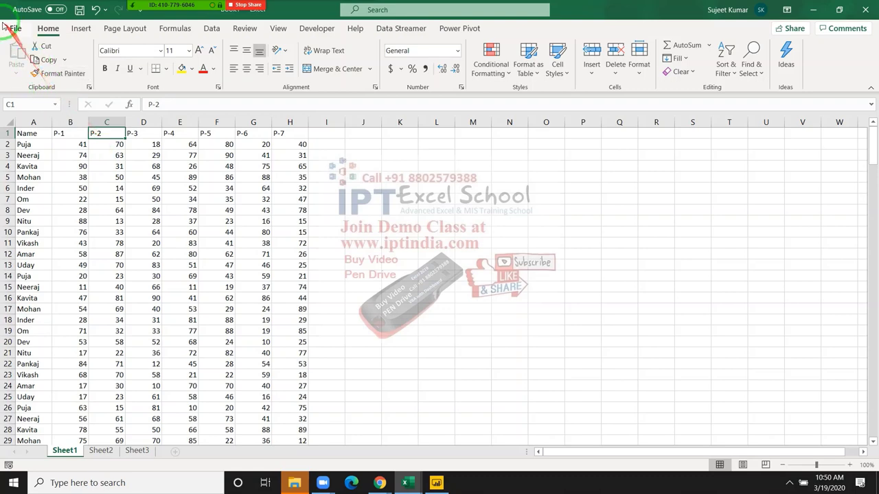
Step: Save the workbook as a PDF named Data in Google Drive's PowerBI2020 folder
click(11, 29)
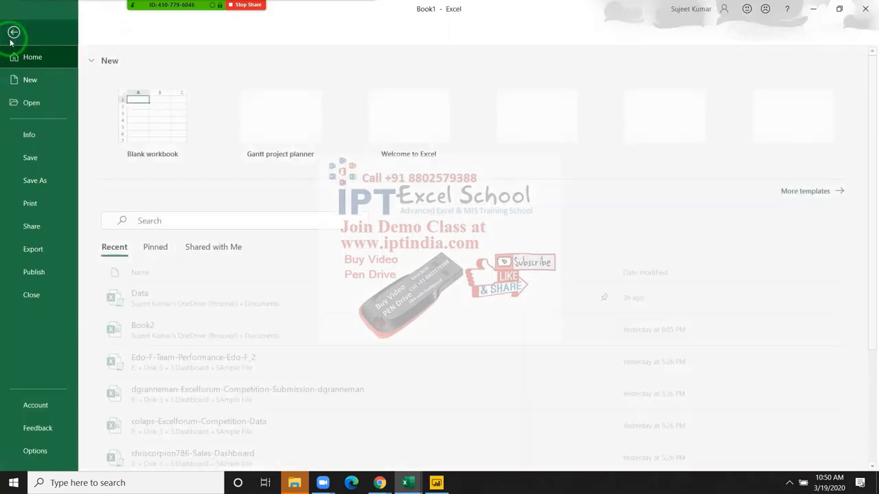
click(45, 177)
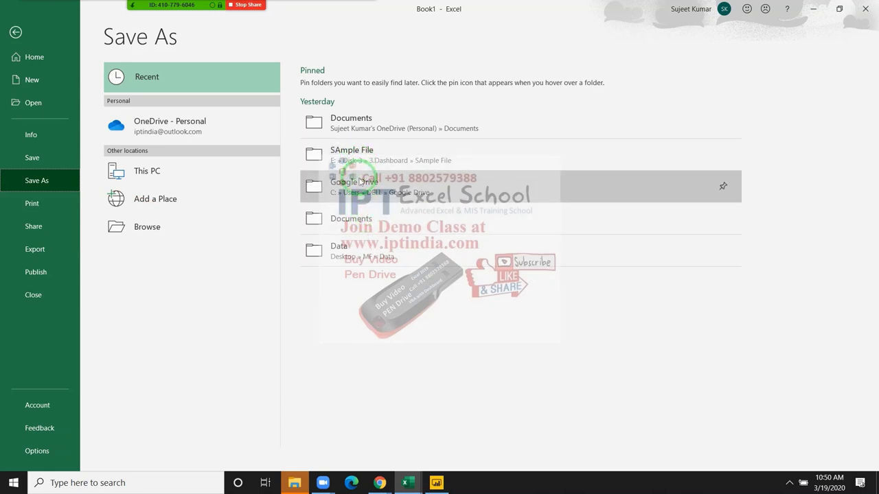
click(360, 185)
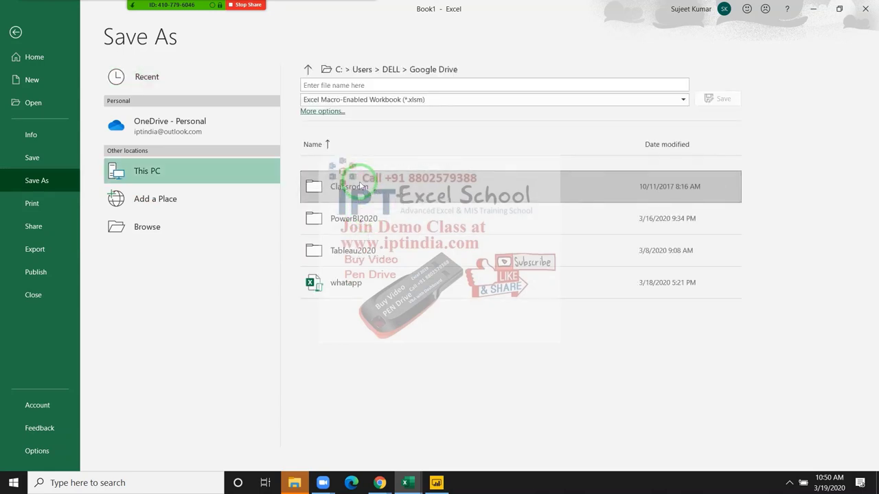
double_click(354, 219)
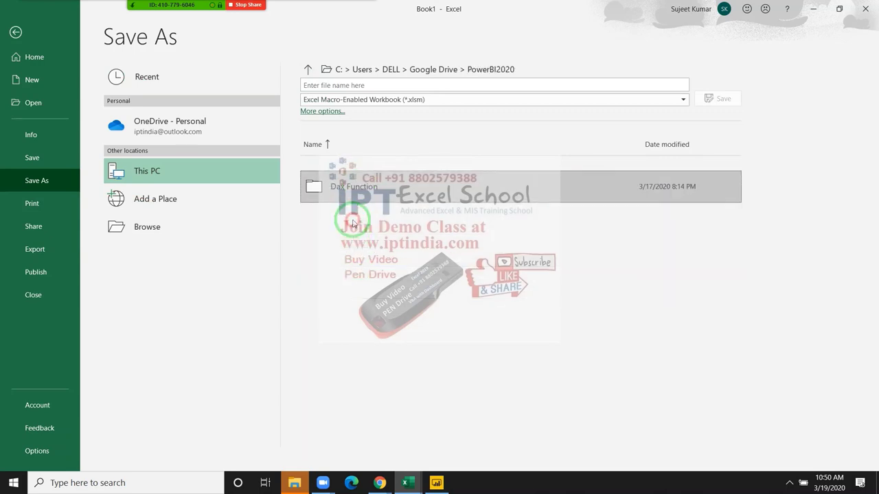
click(321, 87)
text(Data)
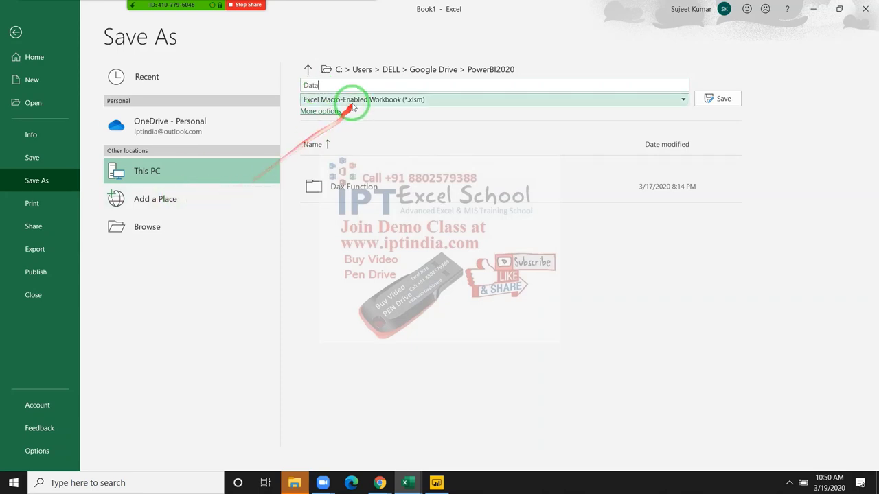
click(353, 100)
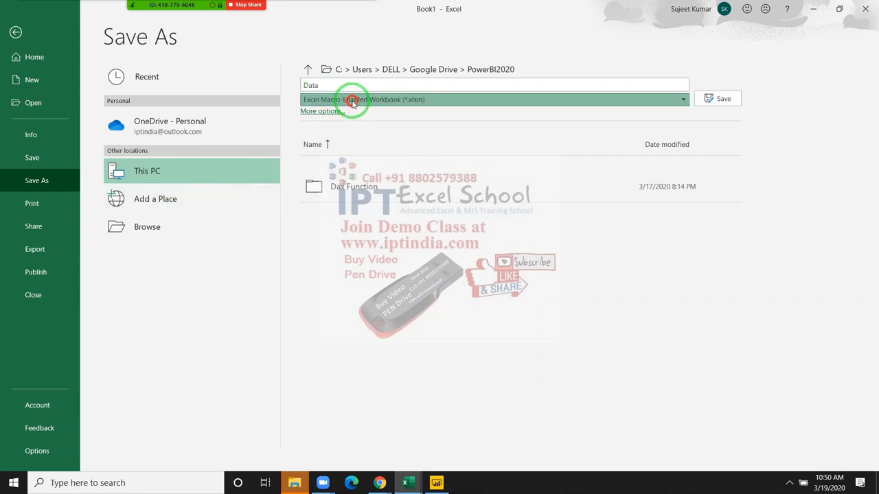
click(355, 379)
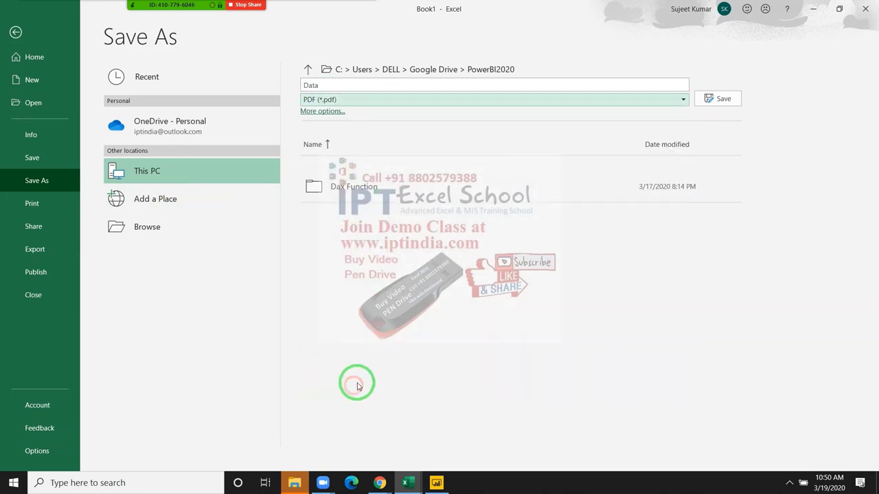
click(732, 98)
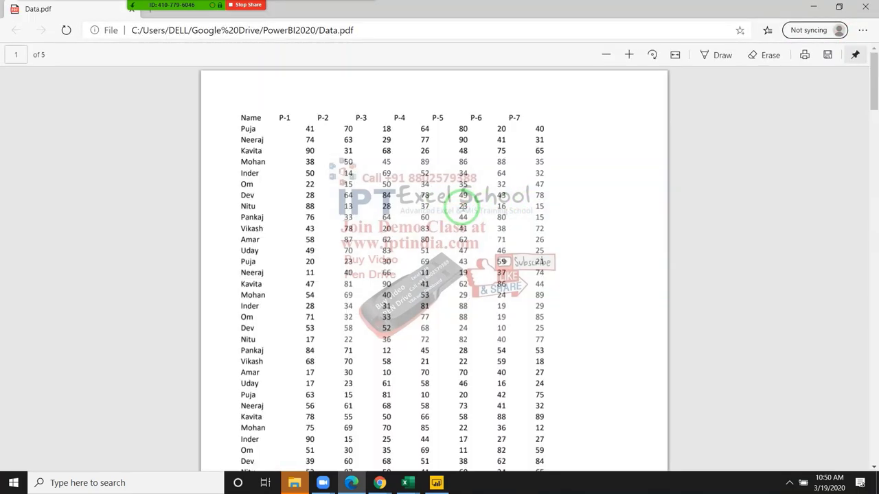
Step: Scroll through Data.pdf in Edge down to page 5
scroll(446, 226, down, 7)
scroll(445, 226, down, 7)
scroll(442, 223, down, 7)
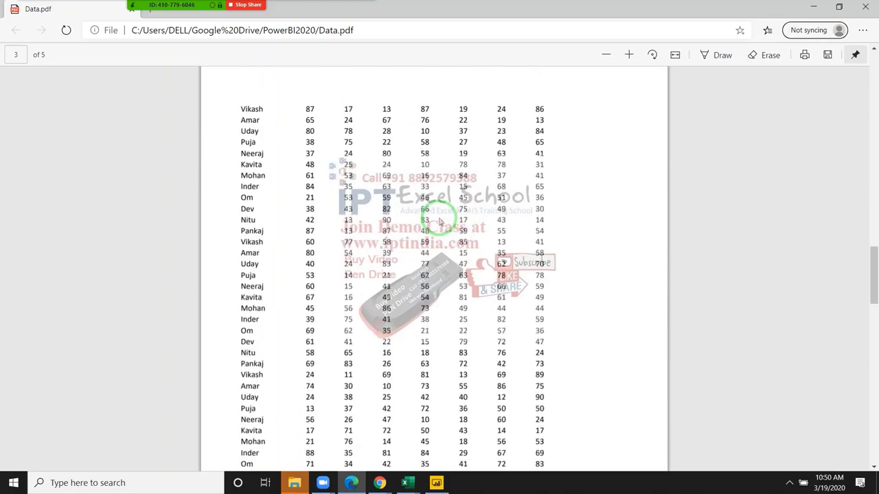
scroll(440, 221, down, 7)
scroll(440, 221, down, 5)
scroll(440, 221, down, 5)
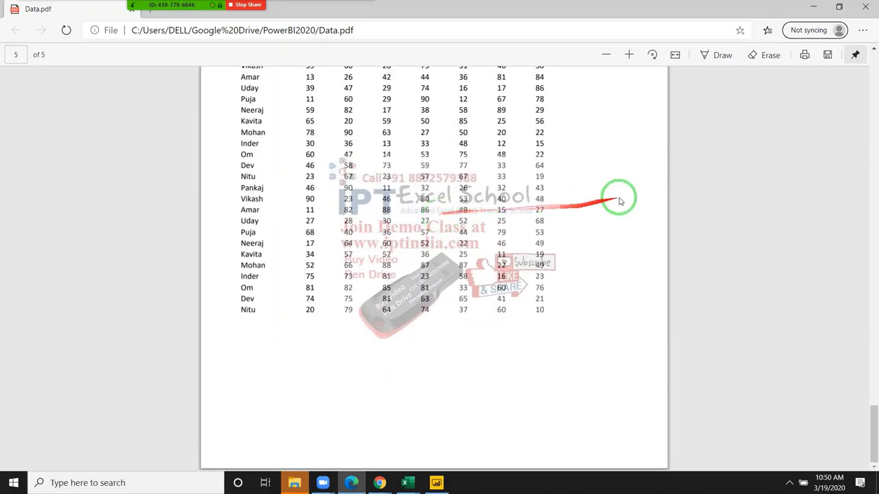
Step: Close Edge, then cancel Excel's close prompt to keep the workbook open
click(865, 7)
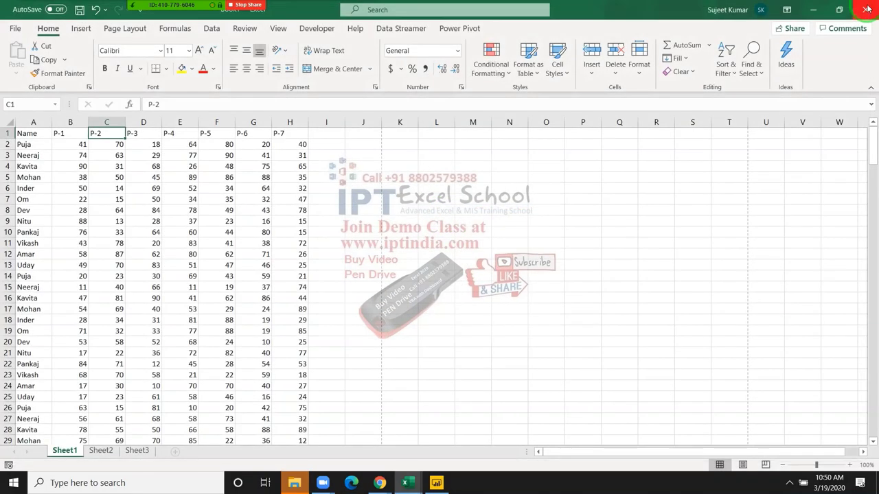
click(867, 9)
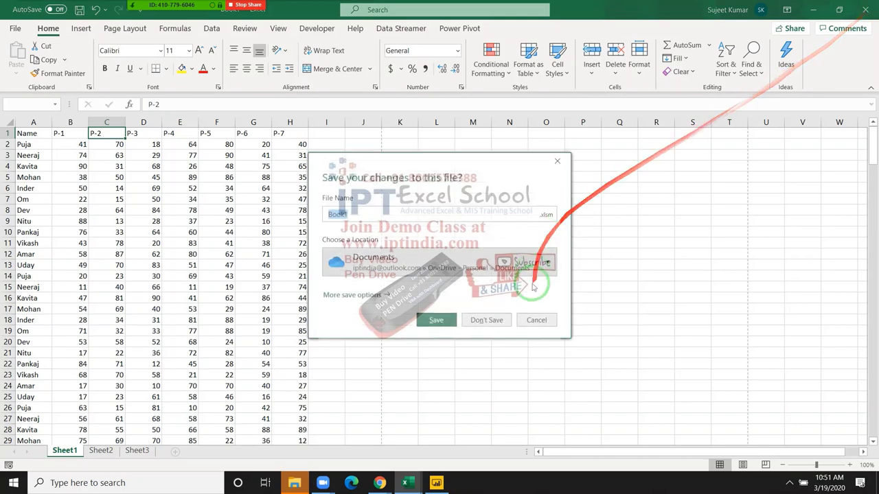
click(514, 318)
Step: Choose the PDF connector and open Data.pdf from Google Drive's PowerBI2020 folder
click(436, 482)
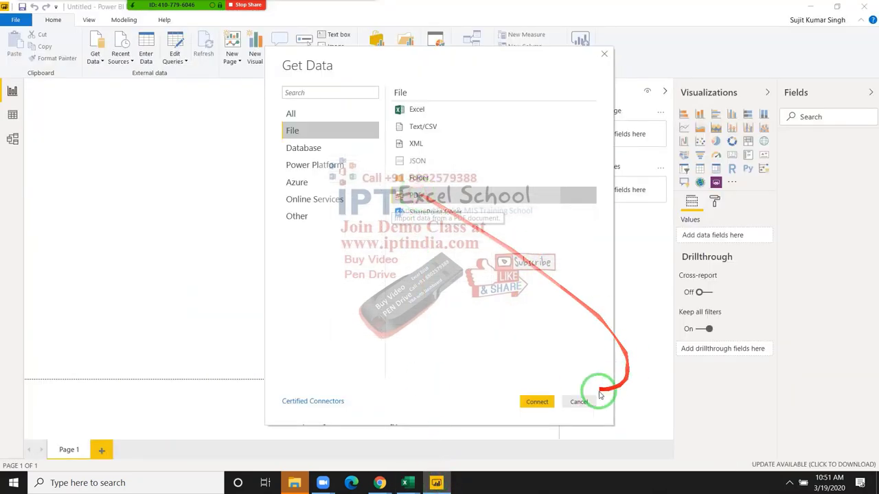
click(539, 403)
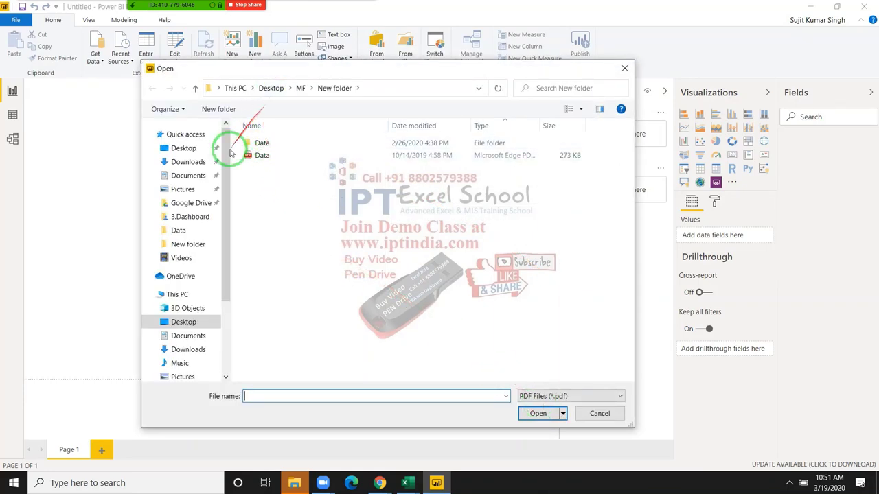
click(187, 148)
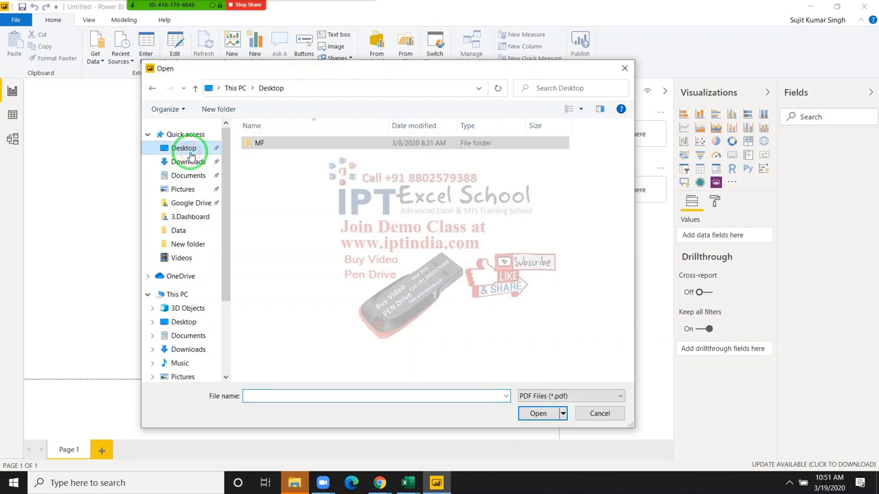
click(189, 205)
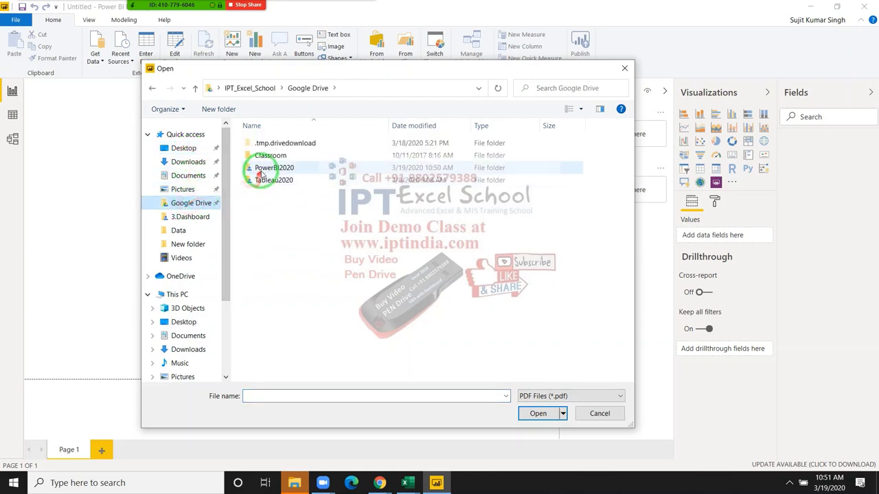
double_click(259, 168)
click(336, 161)
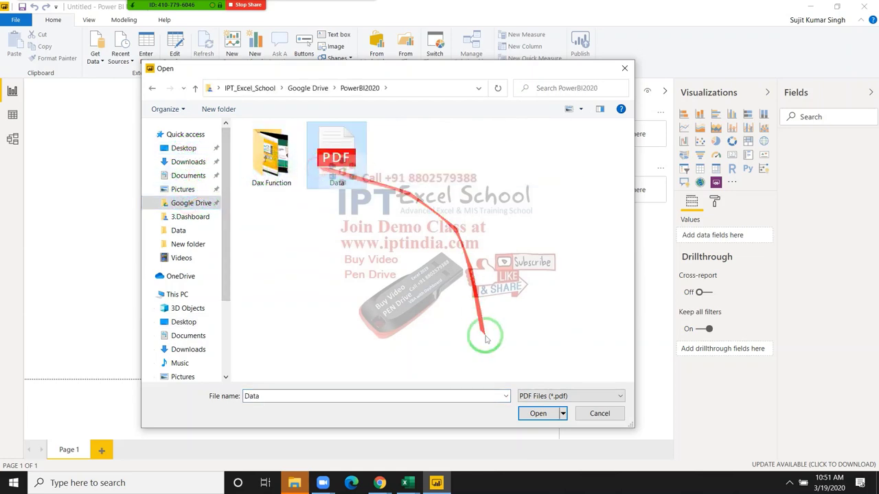
click(537, 414)
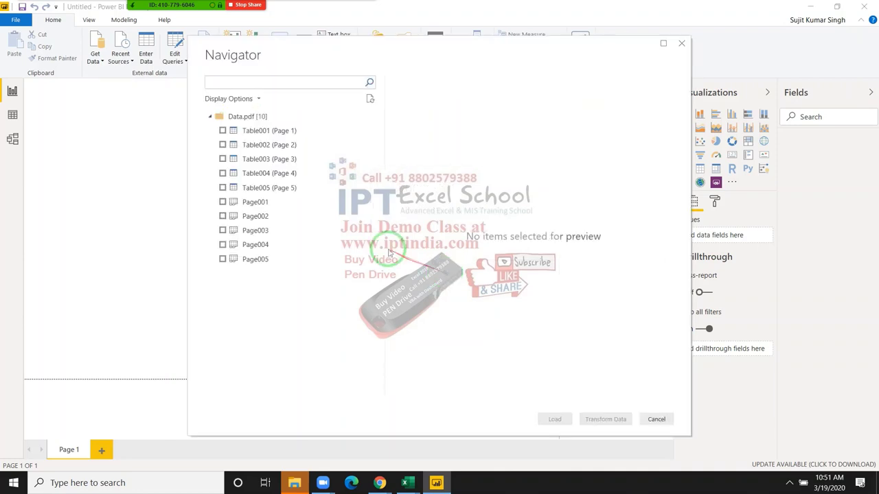
Step: Preview Table001–Table005 and Page001–Page005 in the Navigator
click(255, 159)
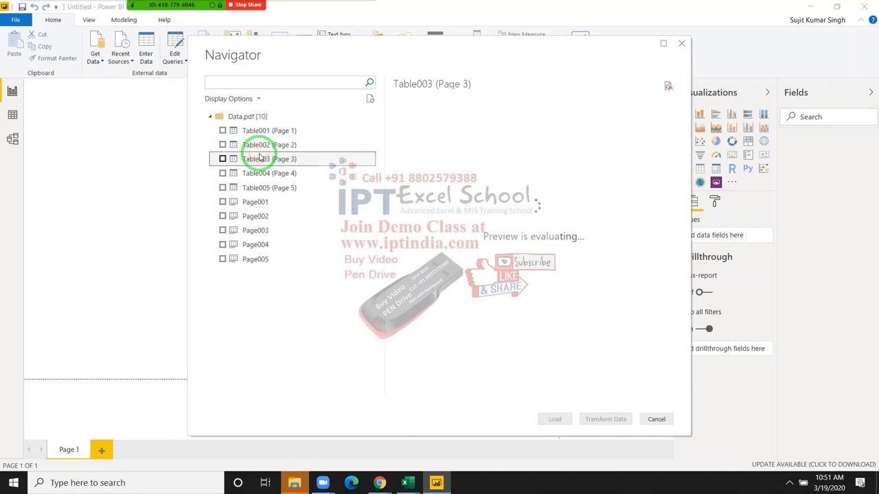
click(255, 130)
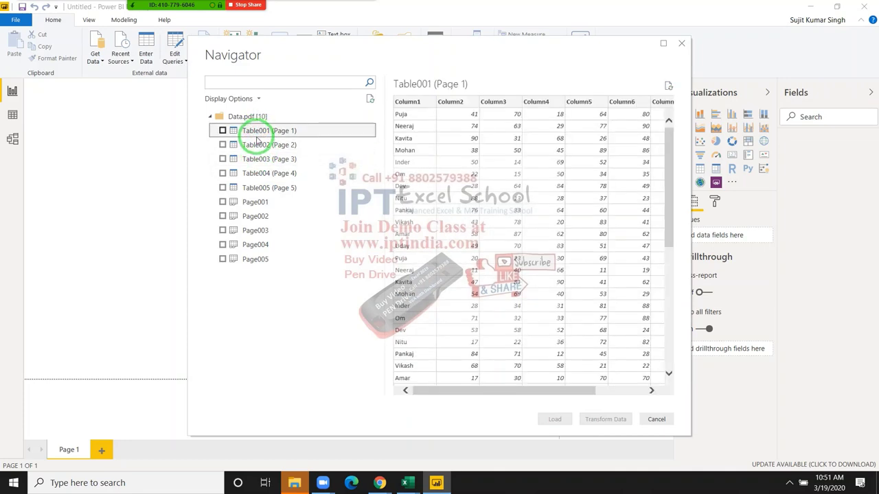
click(256, 158)
click(255, 173)
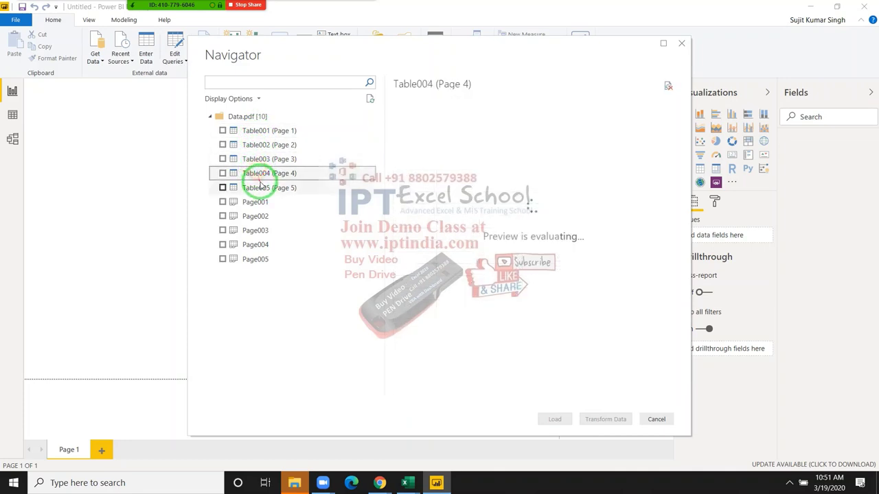
click(264, 186)
click(255, 202)
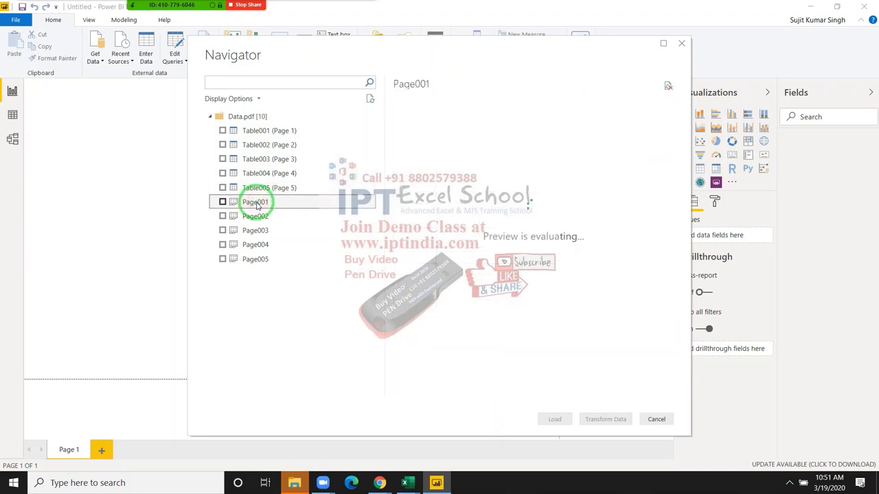
click(256, 215)
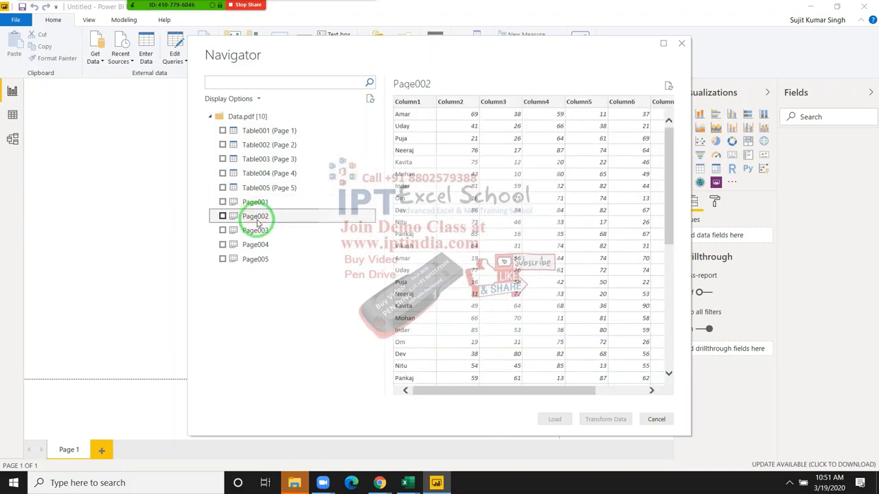
click(256, 230)
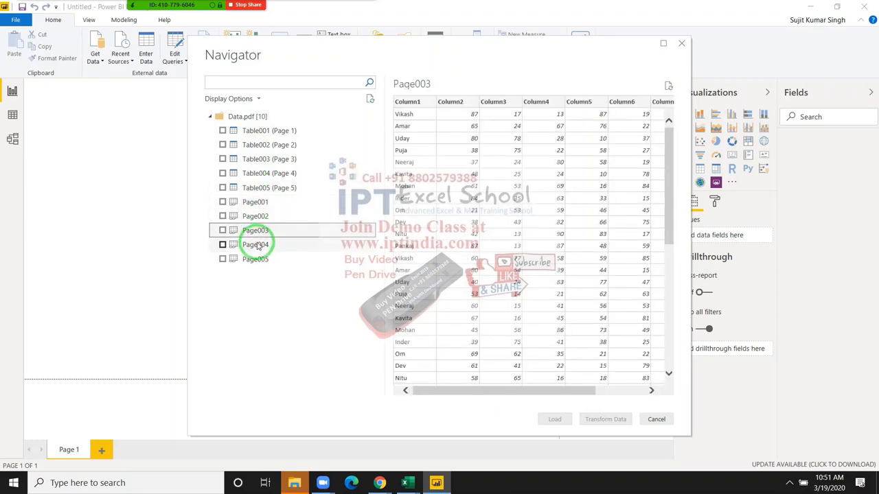
click(257, 246)
click(256, 260)
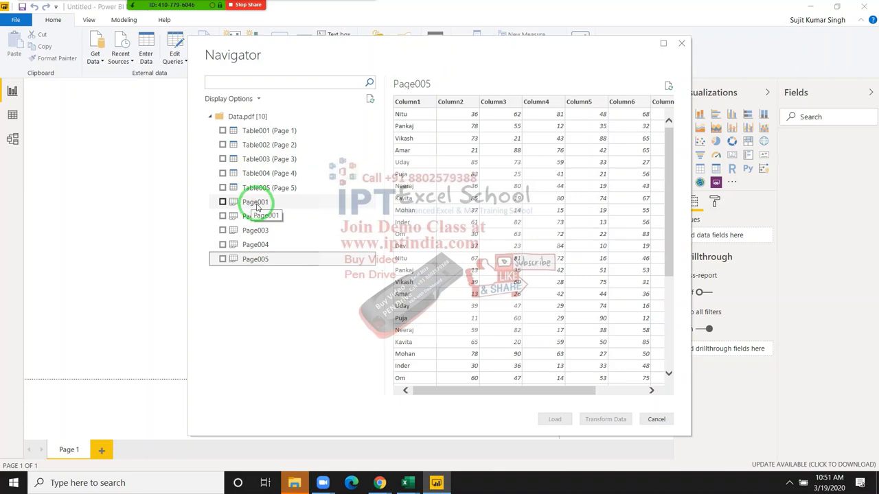
Step: Recheck Page001 and Table001–Table005 previews, finishing on Table001 (Page 1)
click(254, 204)
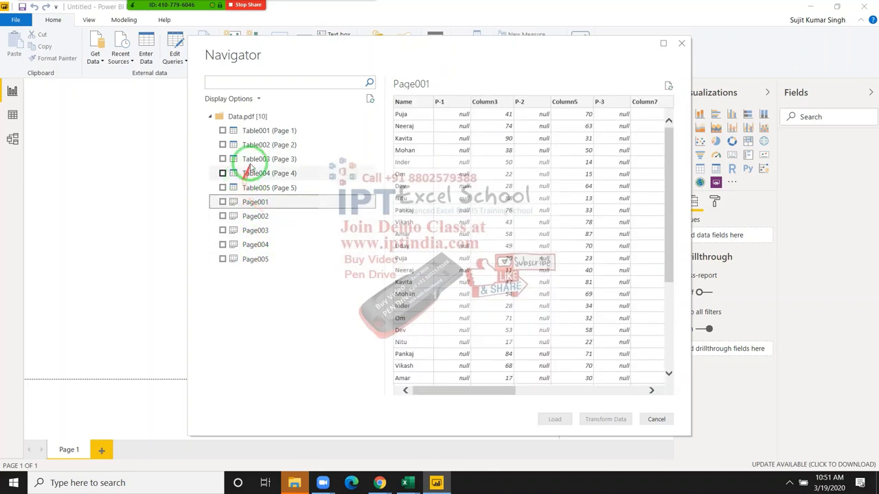
click(252, 135)
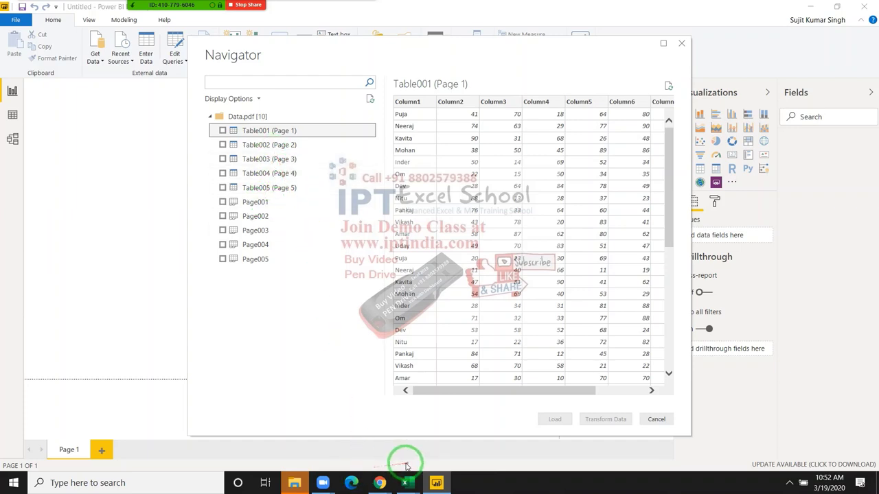
mouse_move(408, 484)
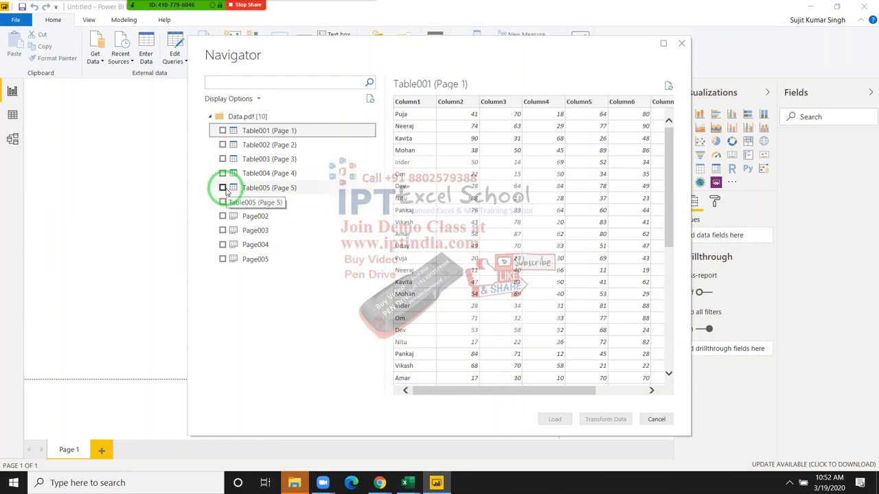
click(267, 145)
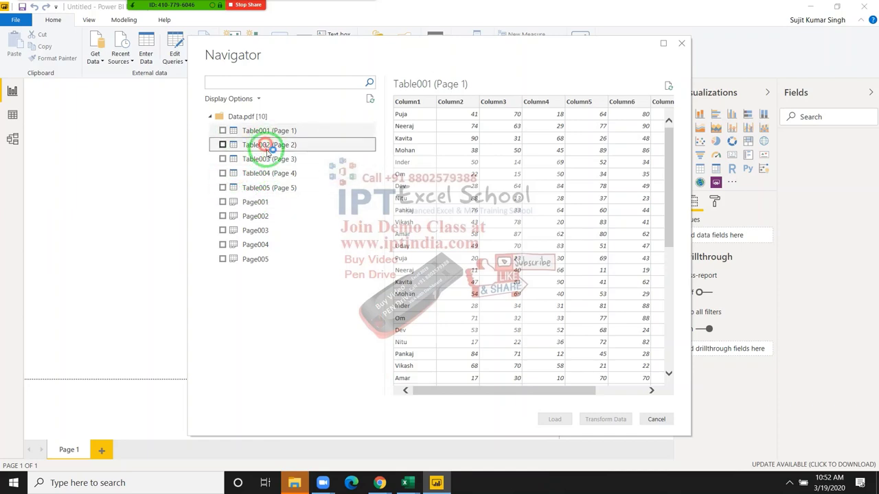
click(267, 159)
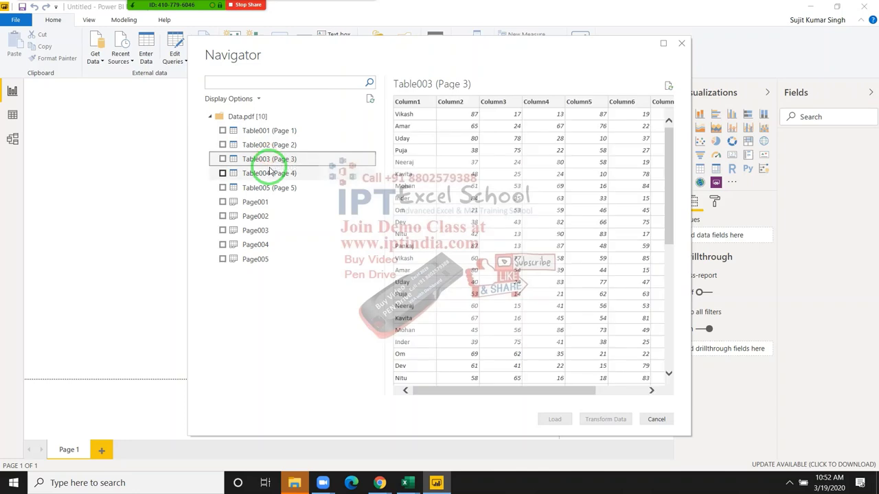
click(267, 173)
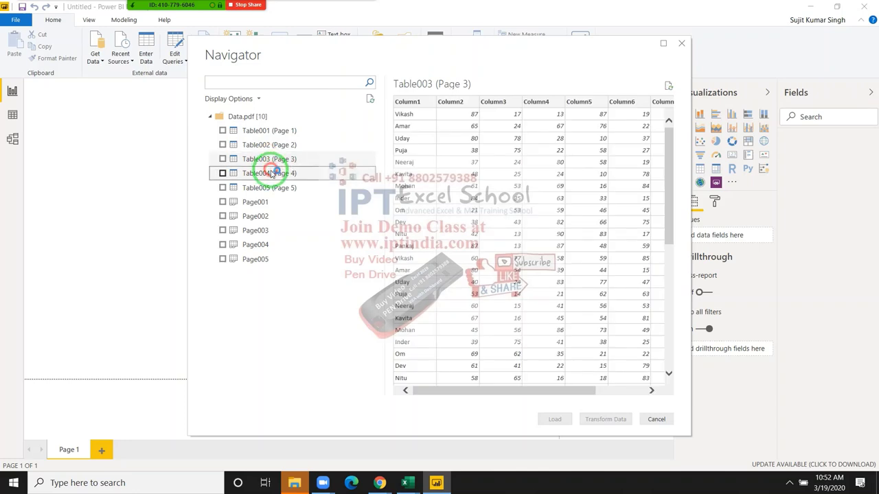
click(222, 188)
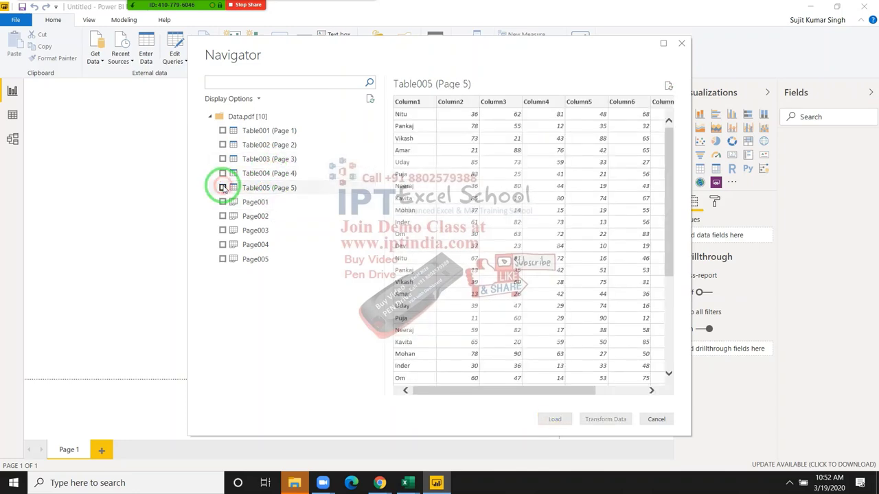
click(242, 133)
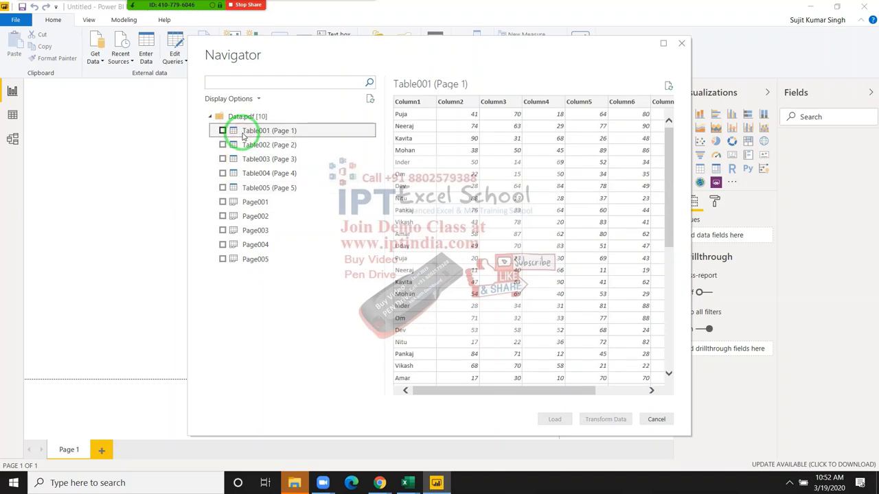
click(249, 204)
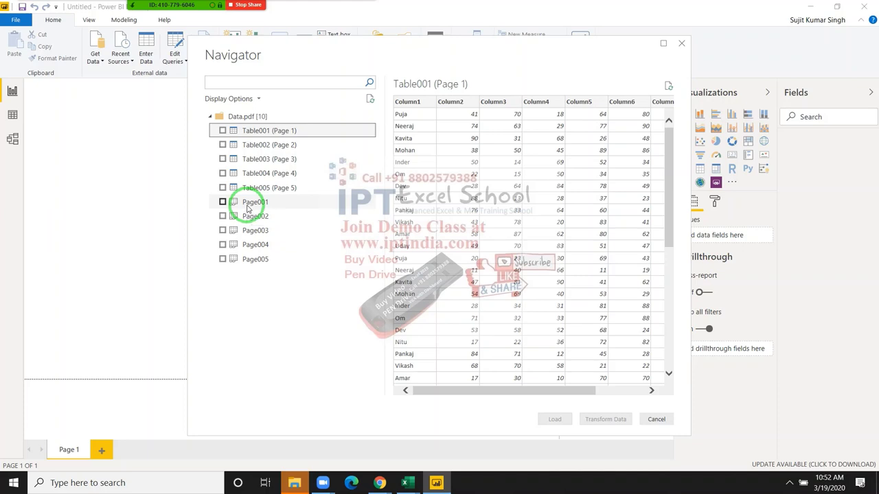
Step: Tick Table001 through Table005 in the Navigator and open them with Transform Data
click(222, 131)
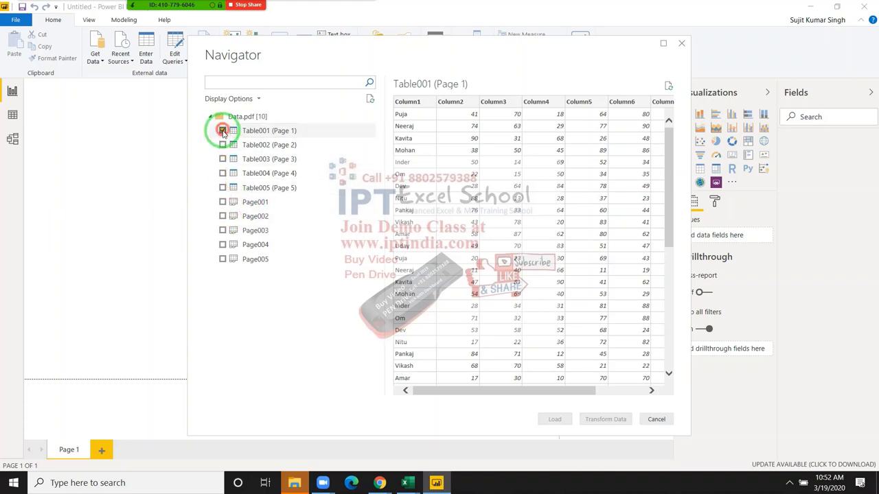
click(223, 145)
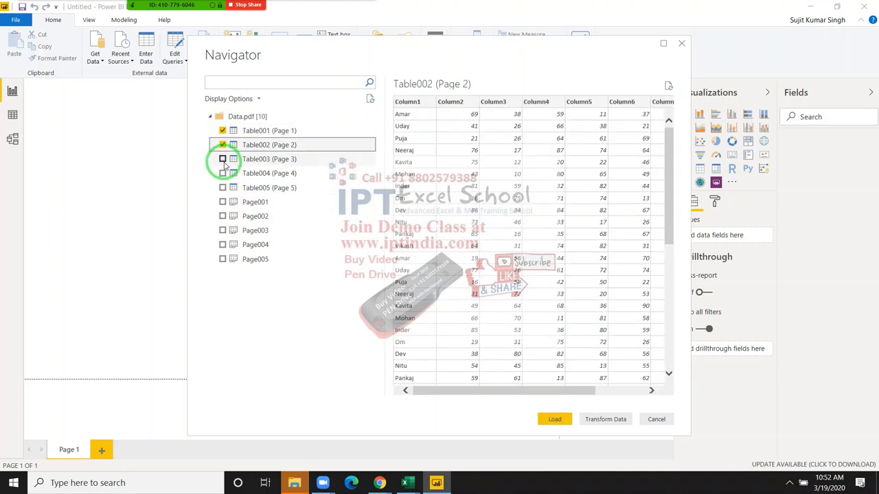
click(224, 162)
click(222, 174)
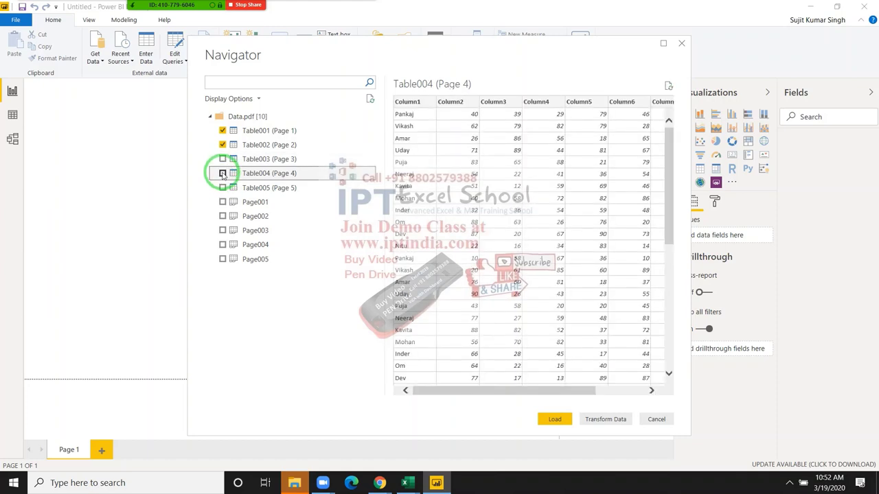
click(222, 174)
click(221, 158)
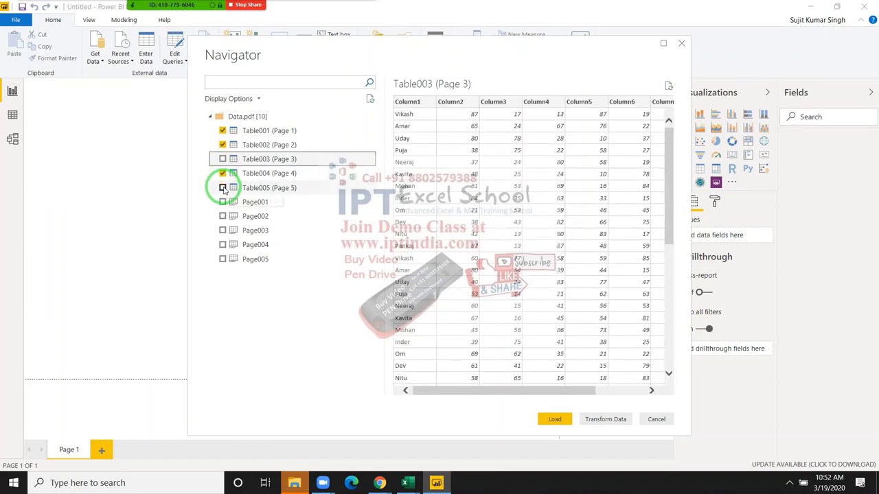
click(223, 188)
click(224, 160)
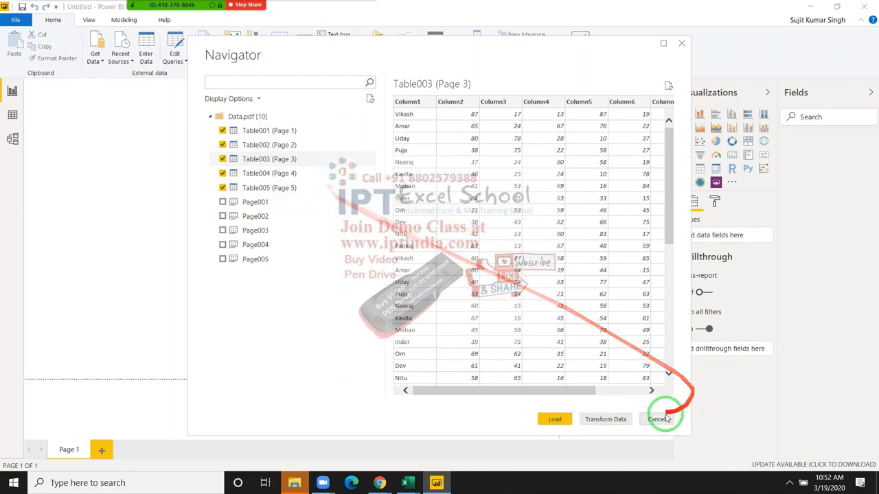
click(599, 419)
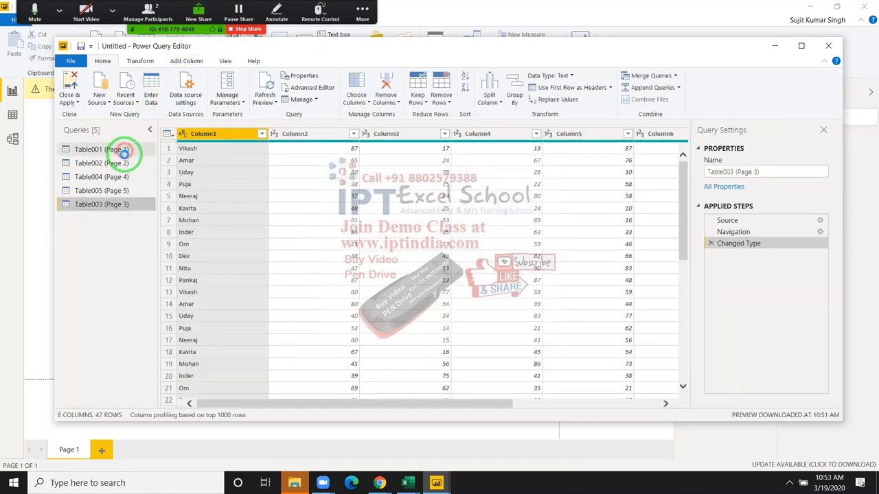
click(123, 149)
click(123, 163)
click(122, 177)
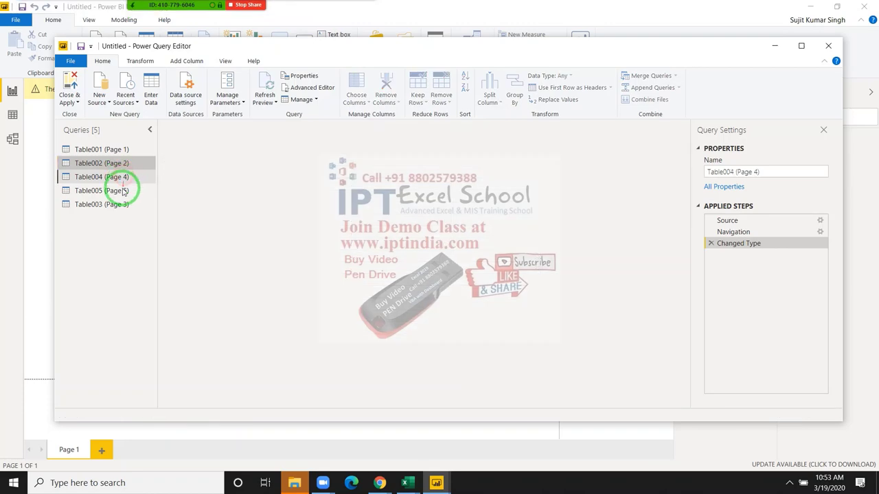
click(124, 192)
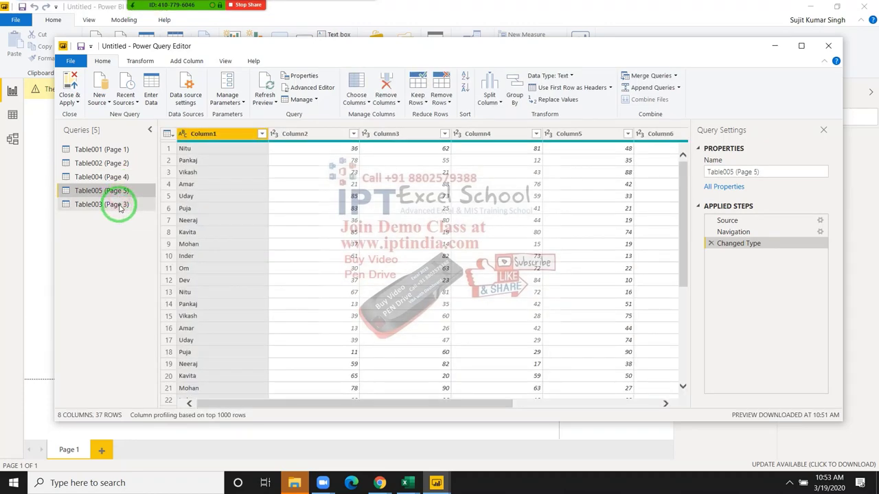
click(120, 206)
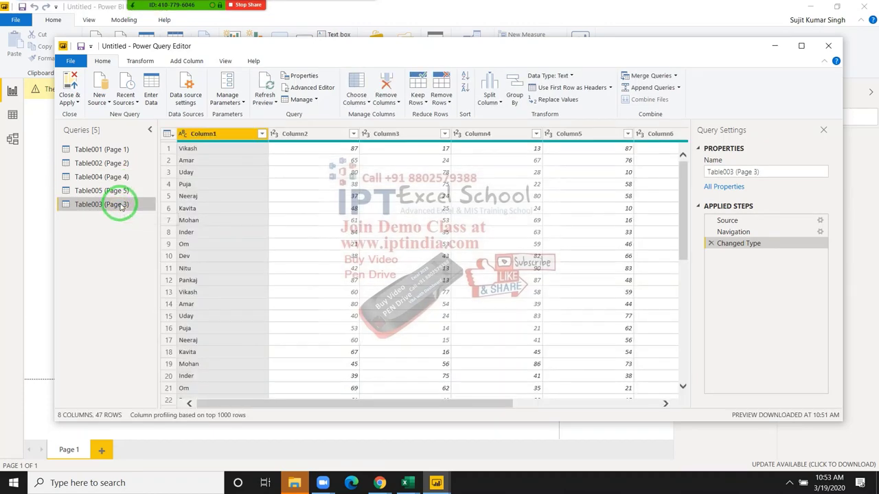
click(122, 154)
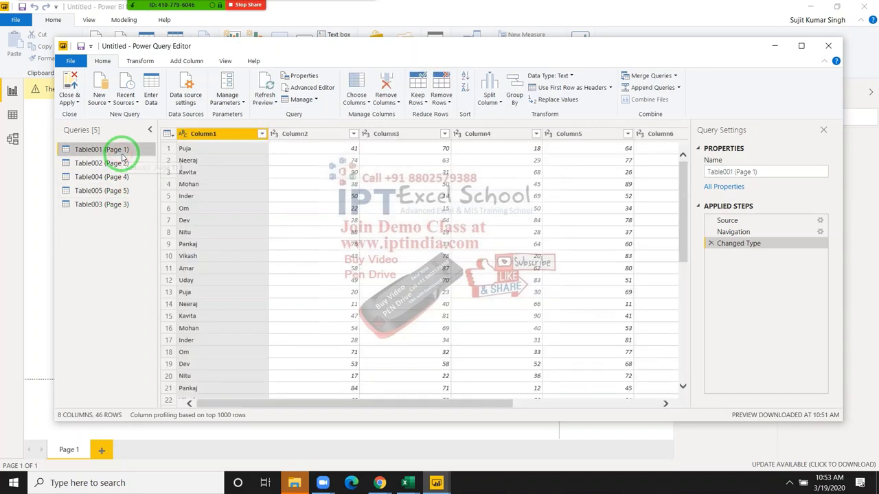
drag(438, 405, 655, 401)
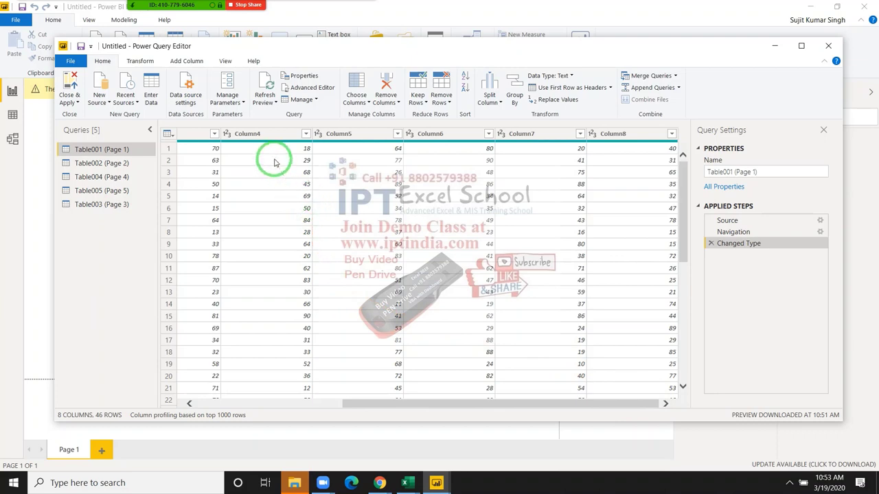
click(79, 103)
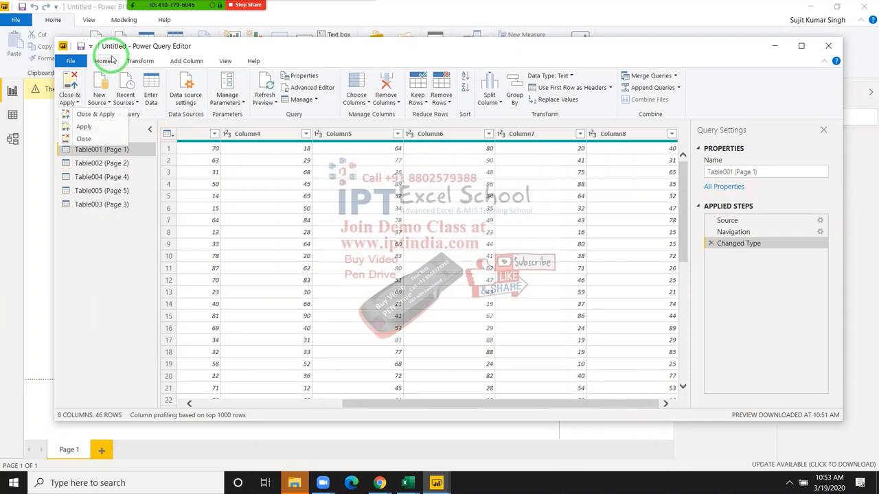
click(147, 63)
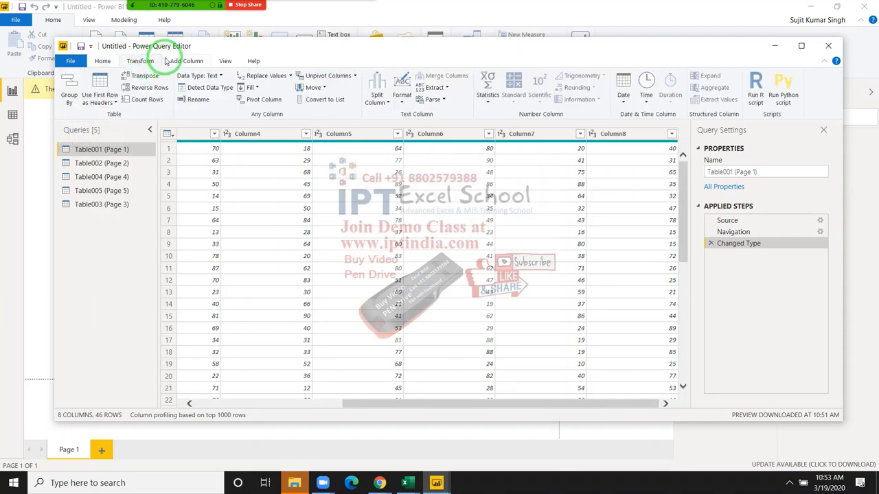
click(115, 104)
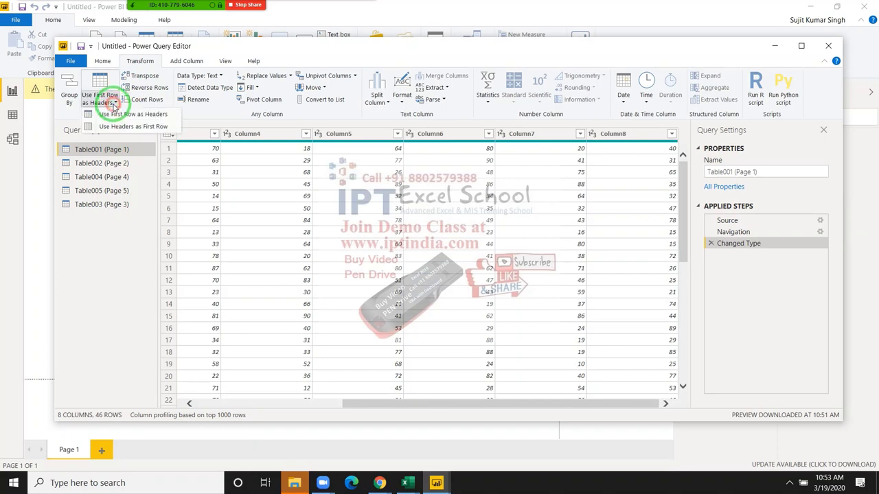
click(235, 103)
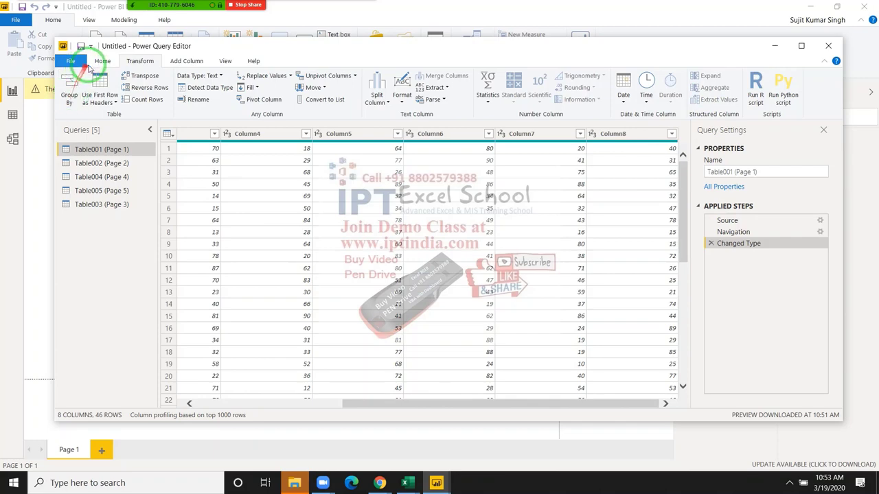
click(101, 60)
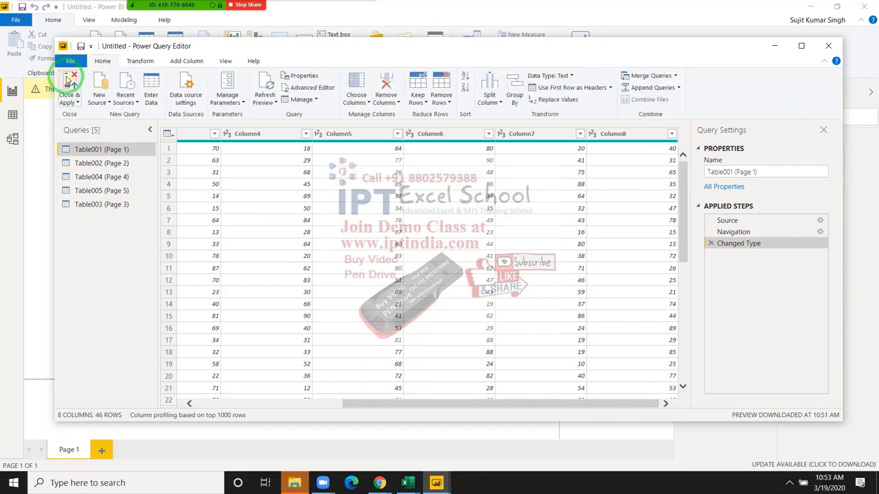
Step: Apply the query changes for Table001–Table005, mute the Zoom microphone, and open recorder controls
click(71, 80)
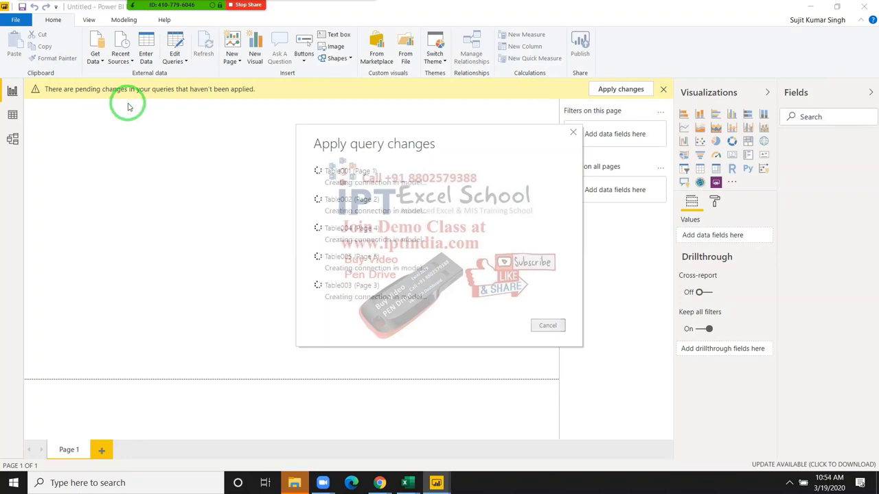
click(59, 10)
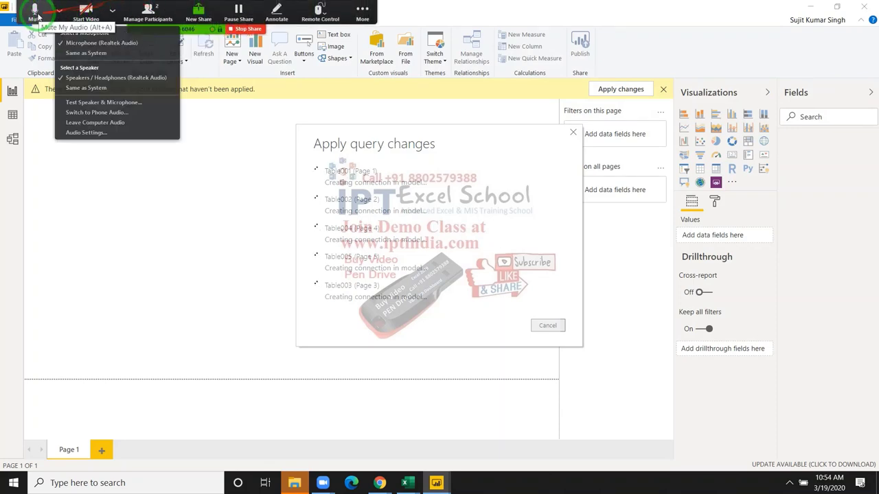
click(35, 12)
click(789, 484)
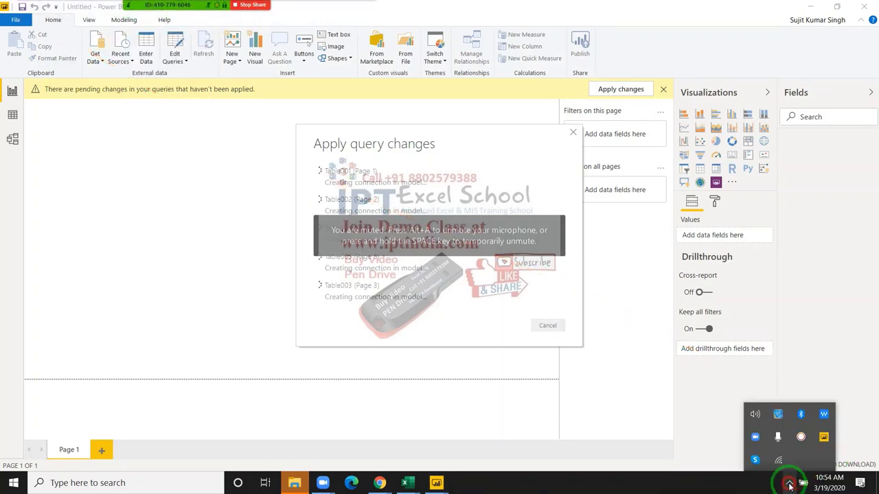
click(797, 446)
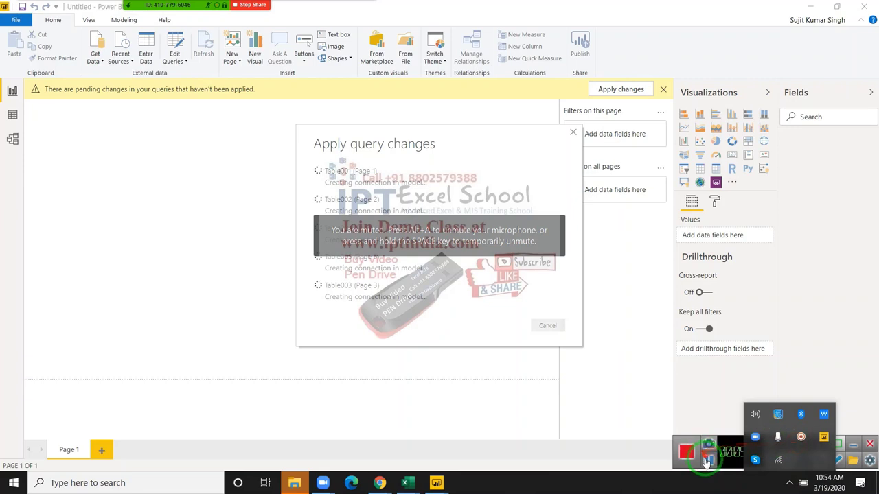
click(819, 141)
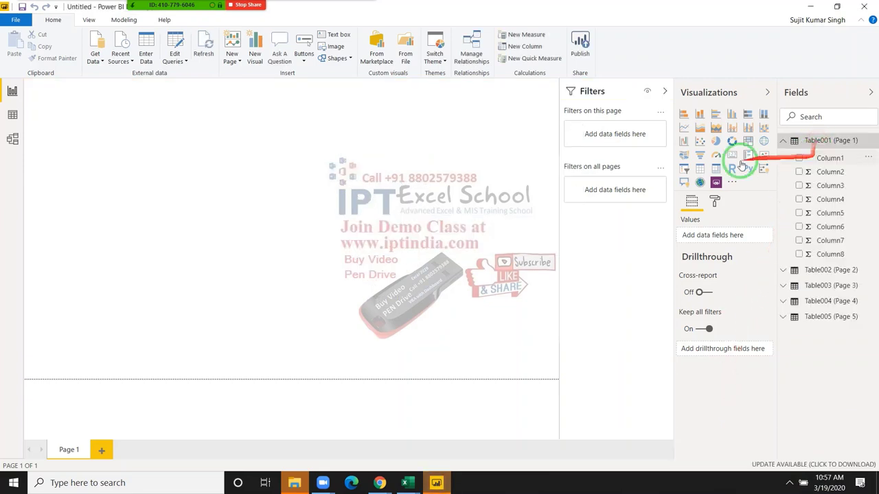
click(13, 115)
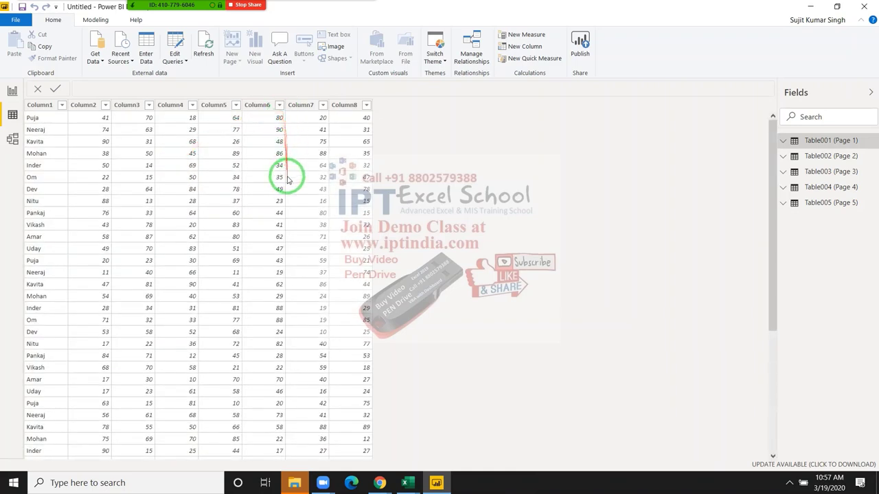
scroll(278, 191, down, 5)
scroll(278, 190, up, 6)
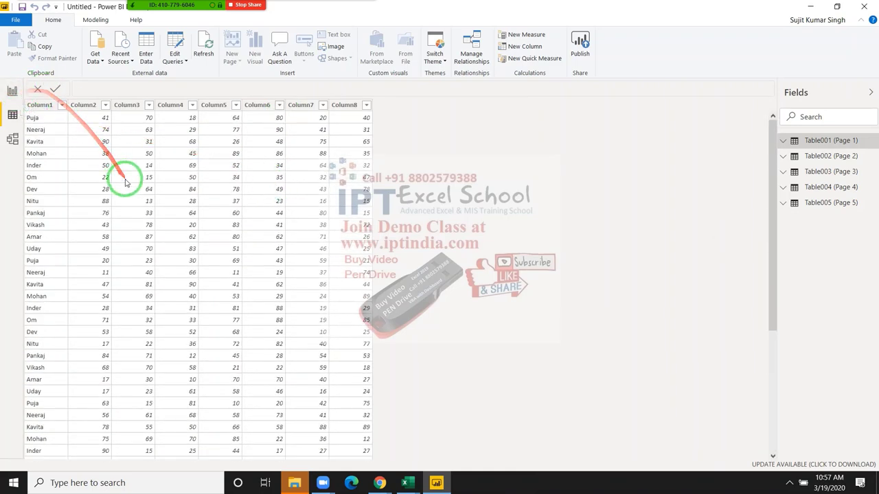
click(85, 140)
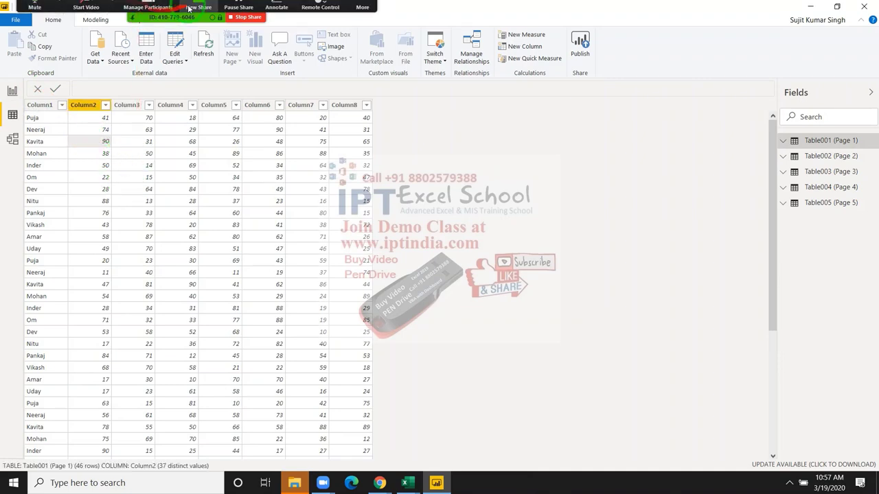
click(160, 22)
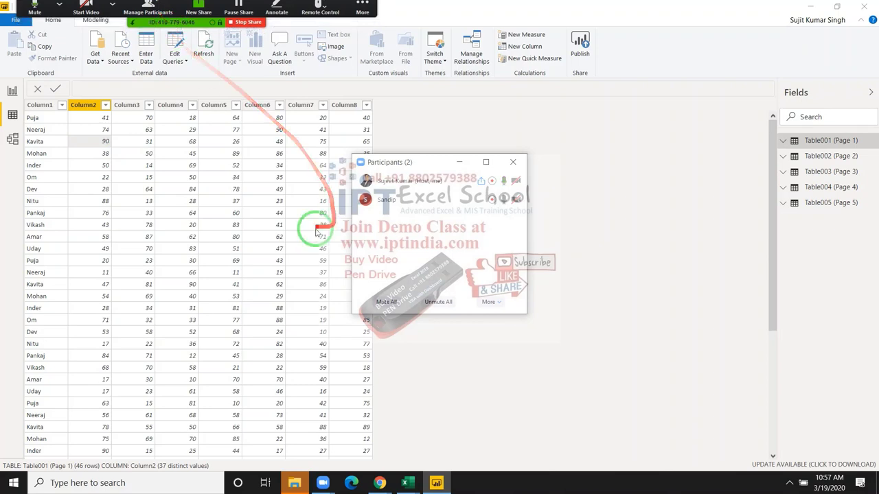
click(513, 162)
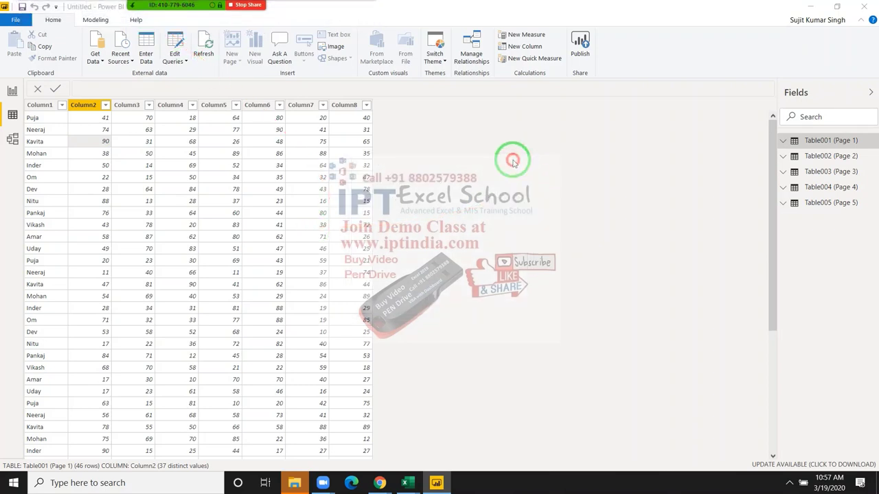
click(15, 94)
click(96, 55)
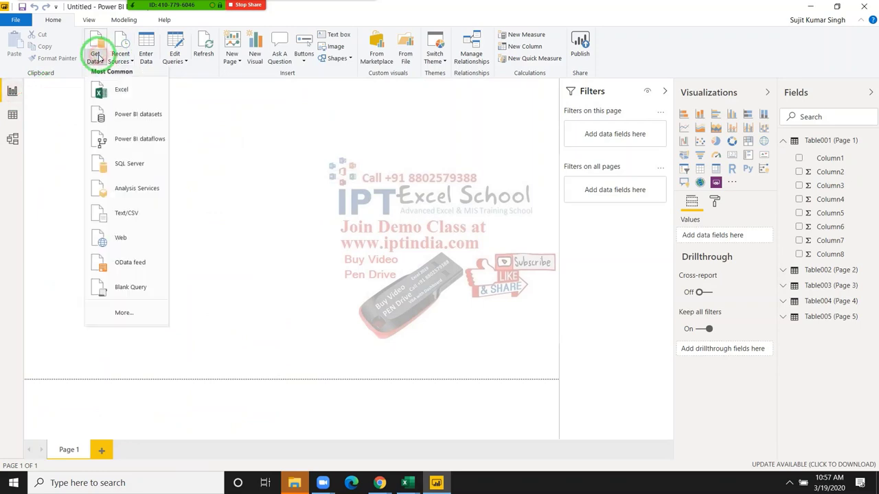
click(274, 313)
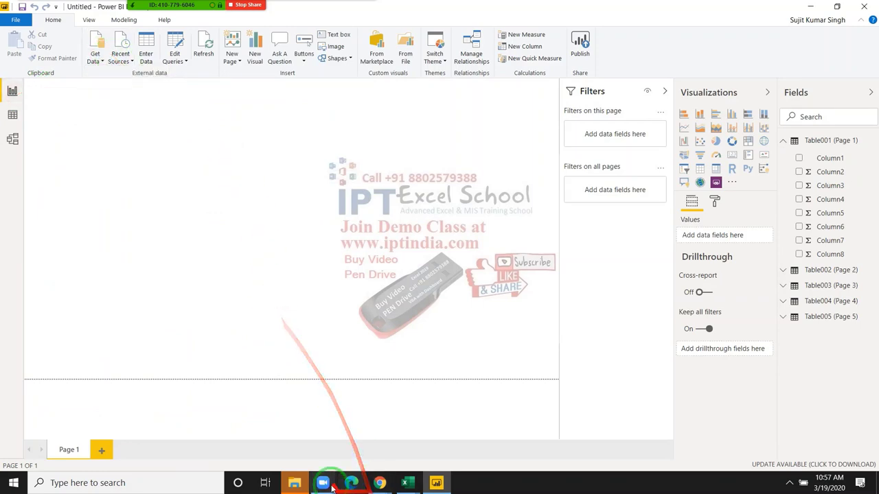
Step: Cut the DAta file from Desktop\MF\Data and paste it onto the Desktop
click(295, 483)
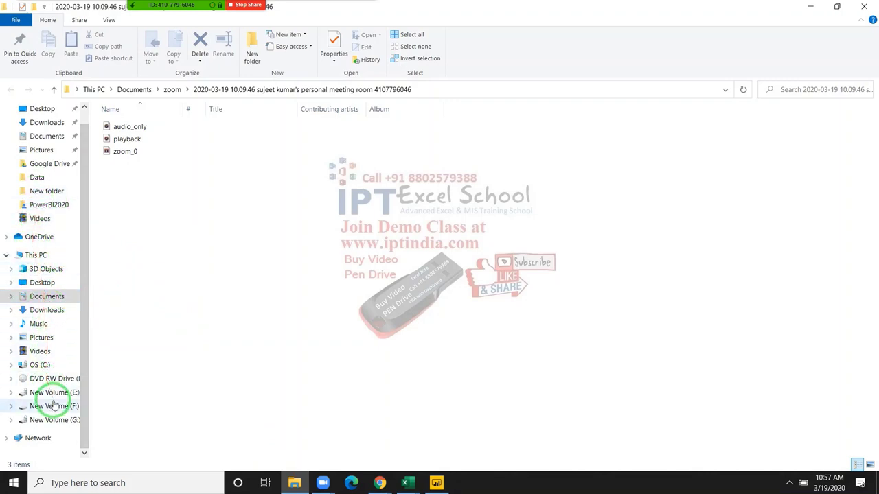
click(46, 191)
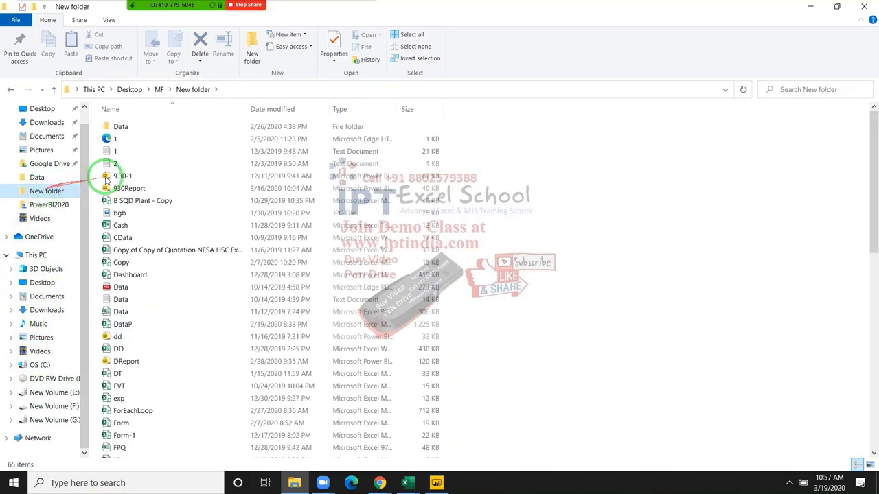
click(158, 89)
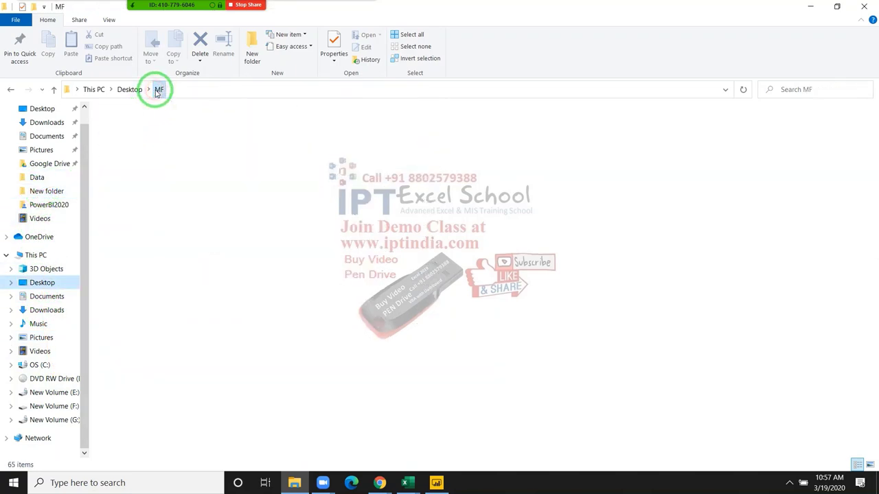
double_click(147, 127)
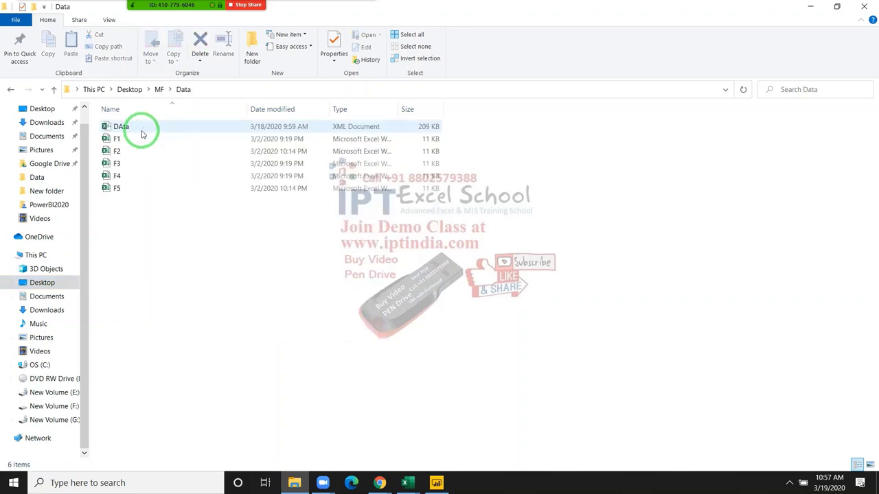
click(140, 132)
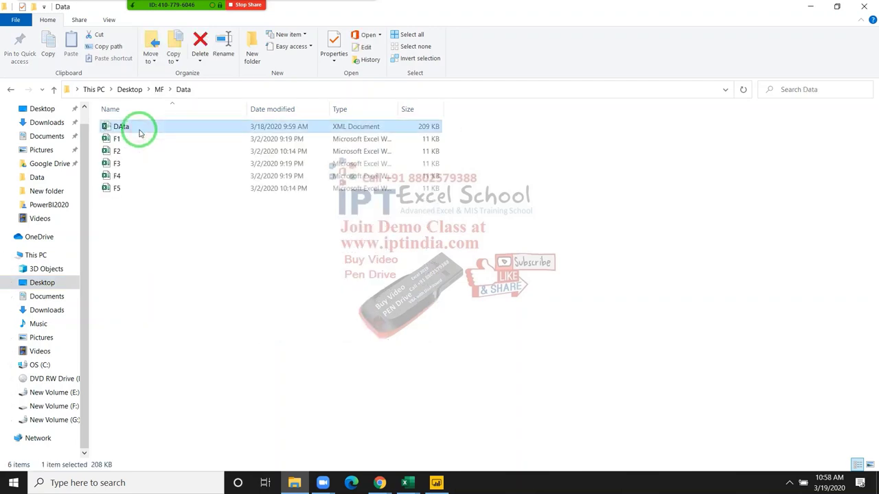
click(130, 90)
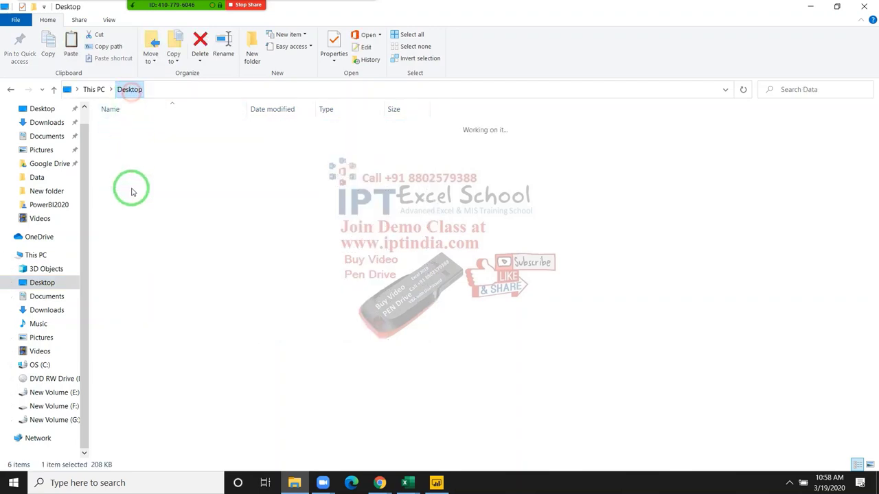
right_click(131, 216)
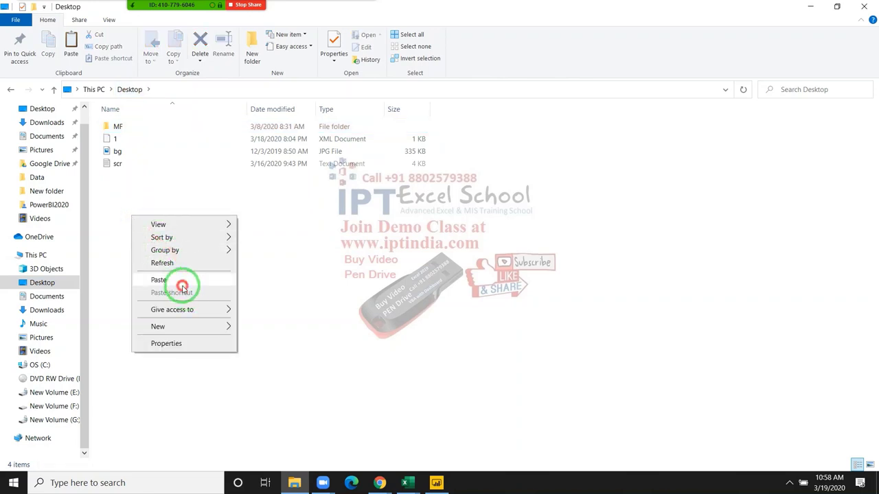
click(180, 280)
Step: Reopen MF > Data to confirm only F1–F5 remain, then return to Power BI
double_click(117, 126)
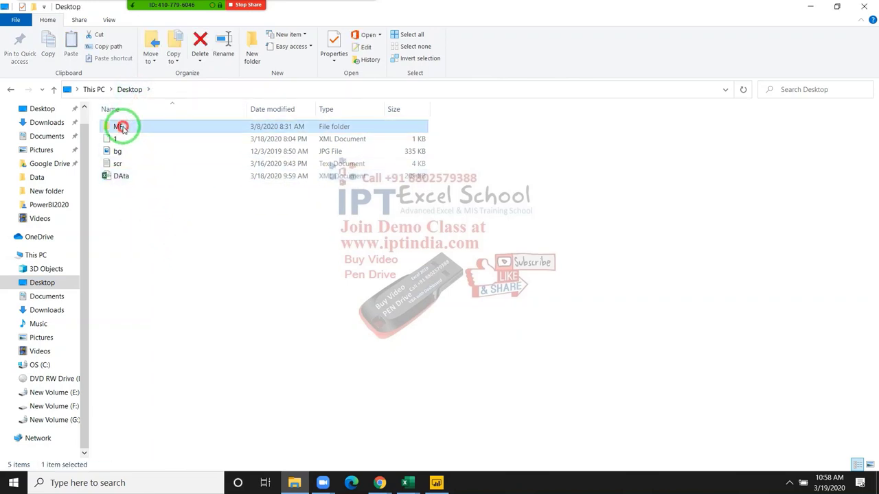
double_click(128, 128)
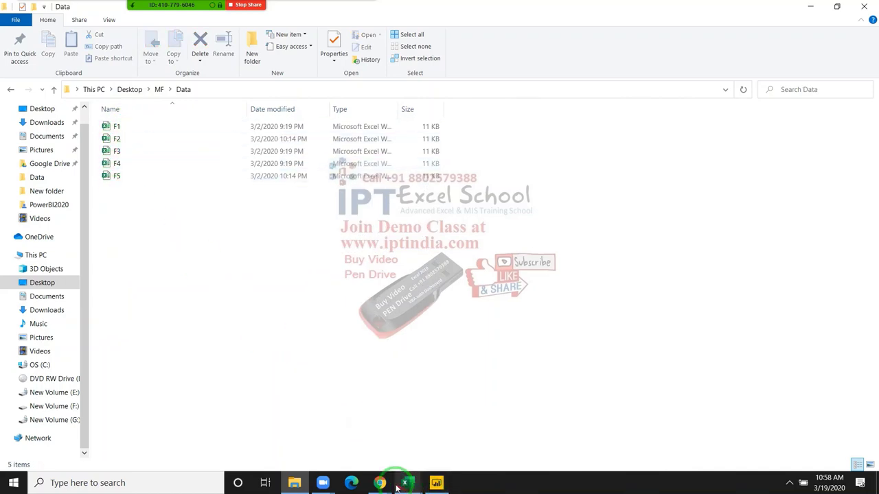
mouse_move(410, 485)
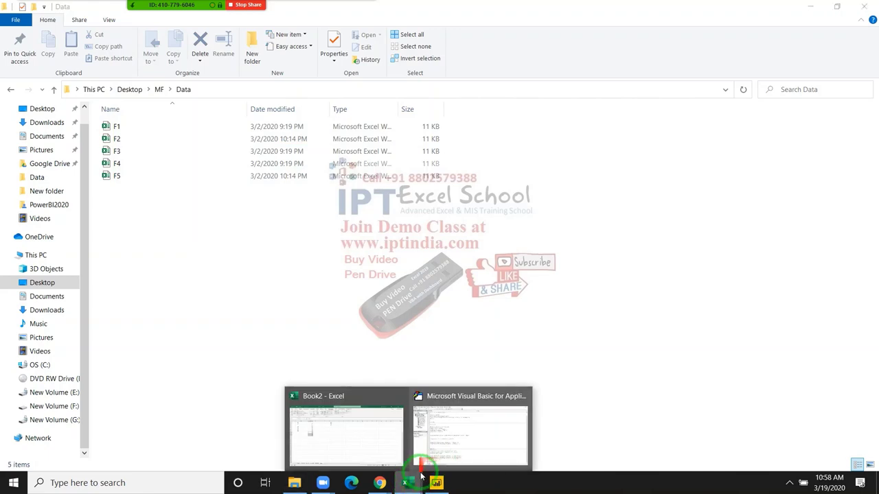
click(436, 482)
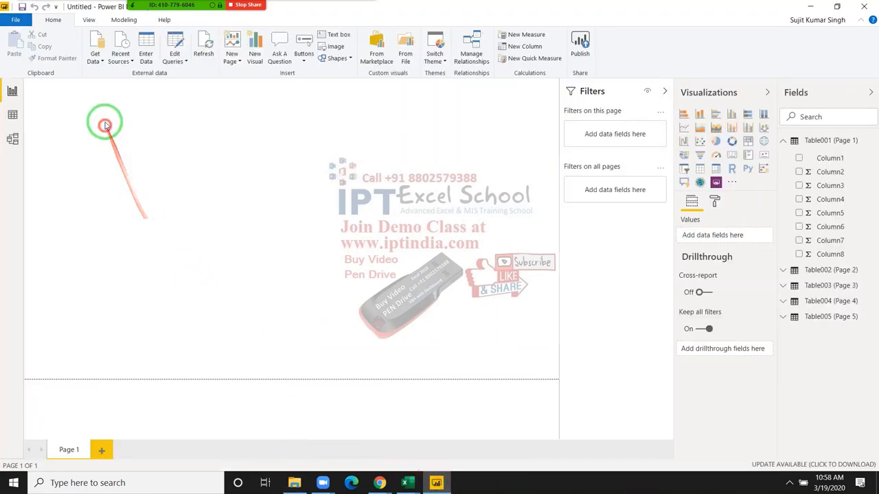
Step: Choose the Folder connector from the File category in Get Data
click(107, 68)
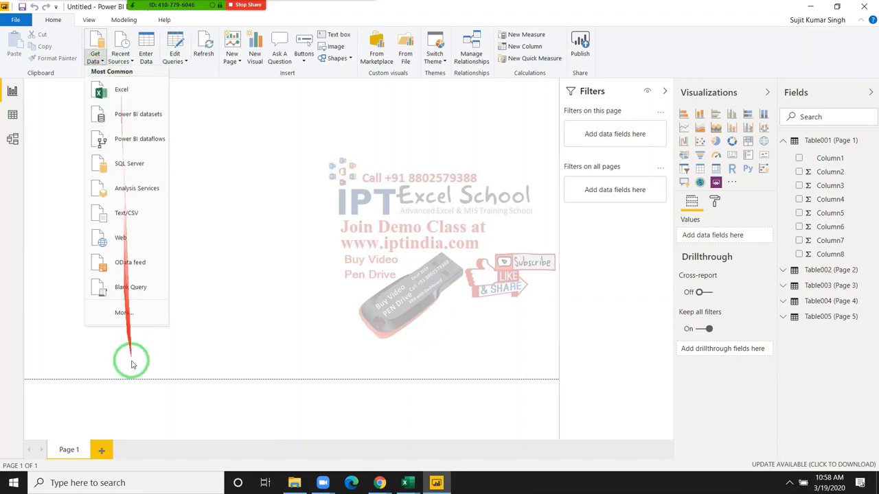
click(124, 313)
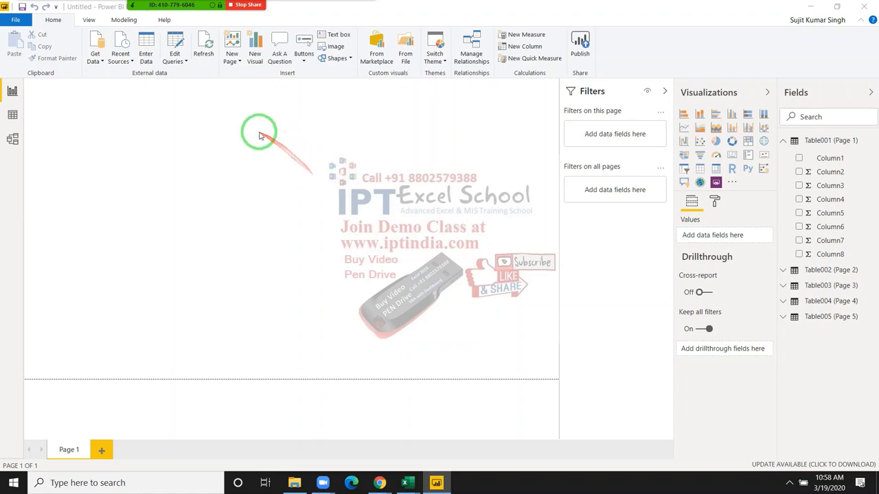
click(292, 130)
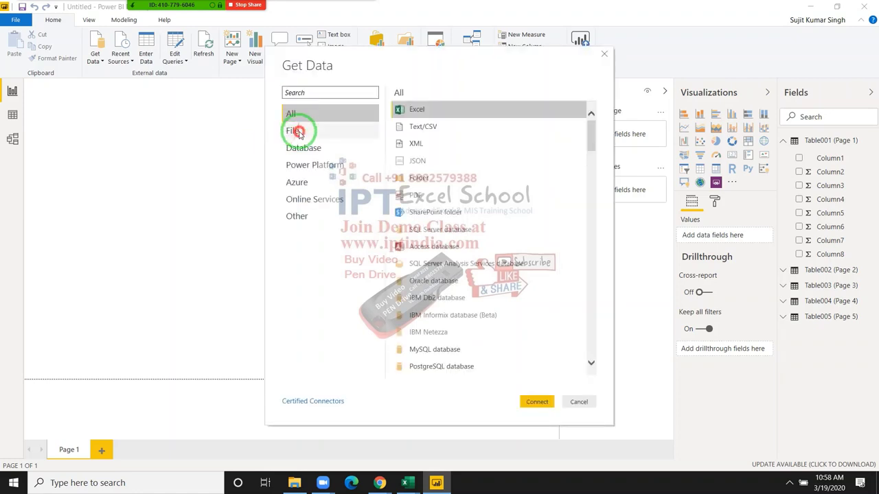
click(419, 178)
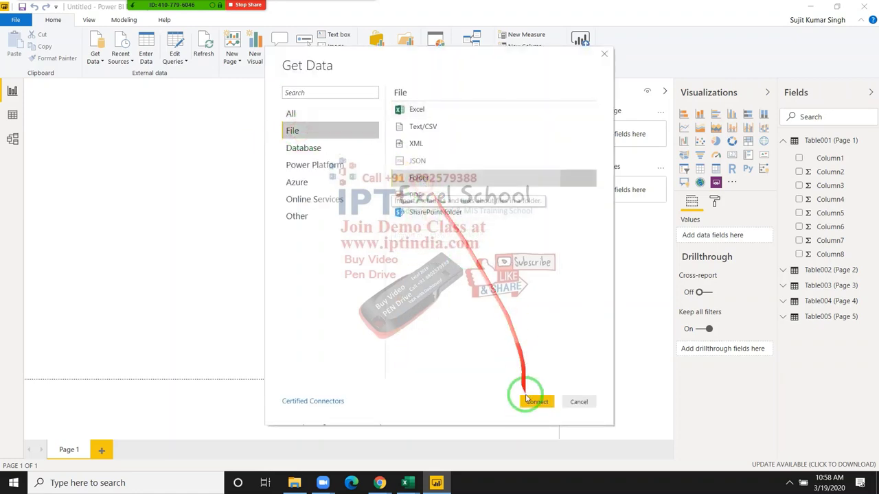
click(530, 405)
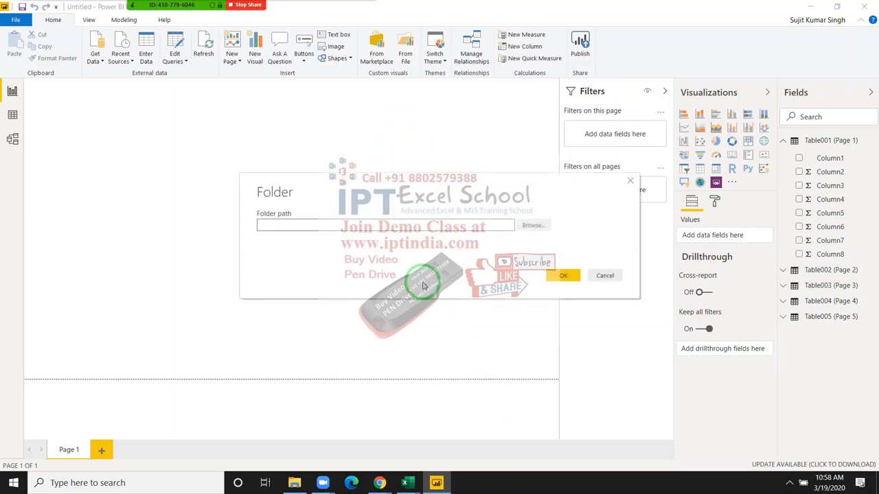
Step: Browse to Desktop\MF\Data as the folder path and confirm both dialogs
click(535, 231)
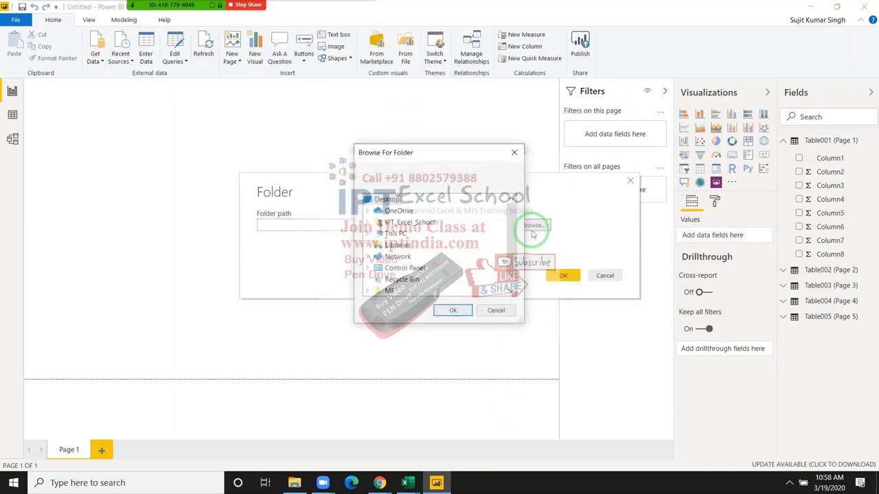
scroll(508, 261, down, 1)
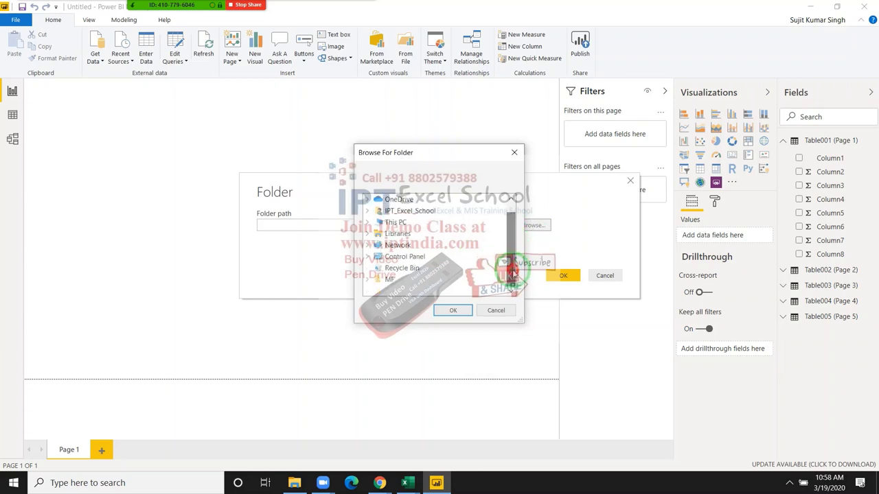
double_click(390, 279)
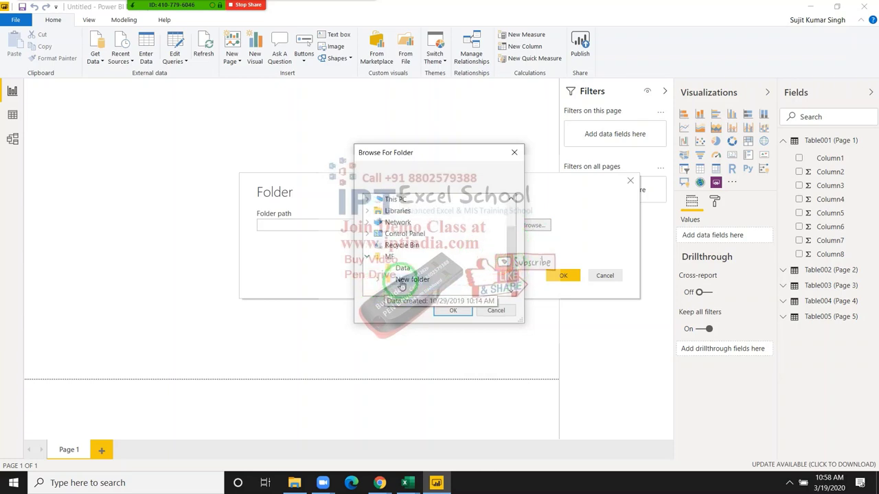
double_click(405, 279)
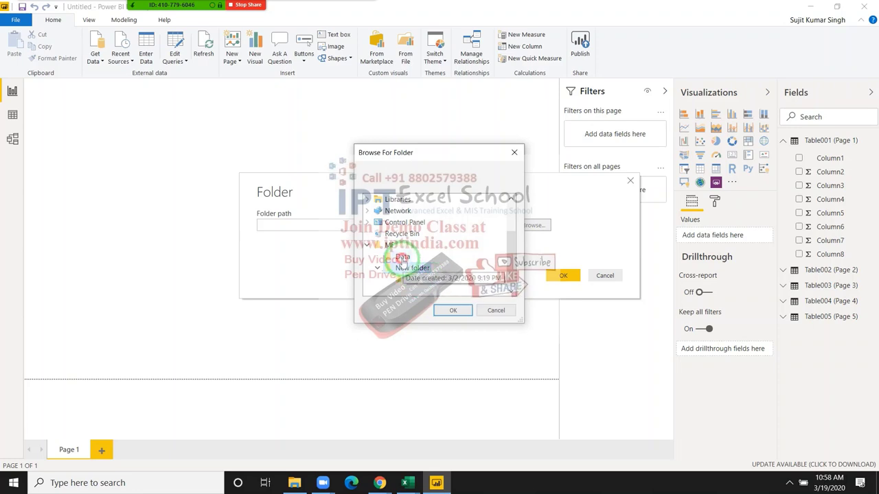
click(412, 275)
click(453, 311)
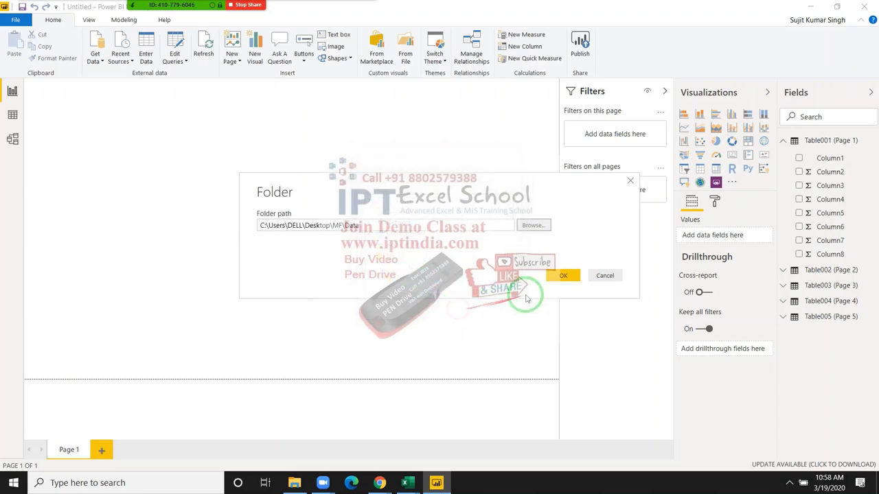
click(553, 276)
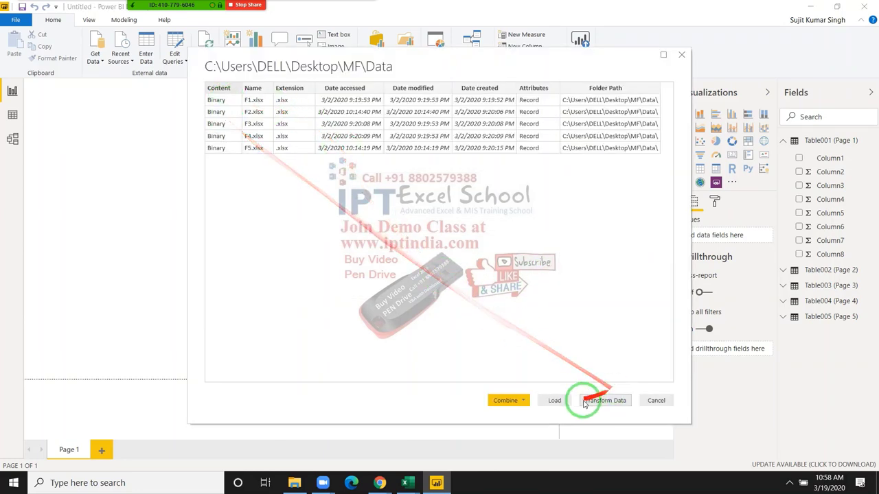
Step: Choose Combine & Load for the folder's files
click(556, 403)
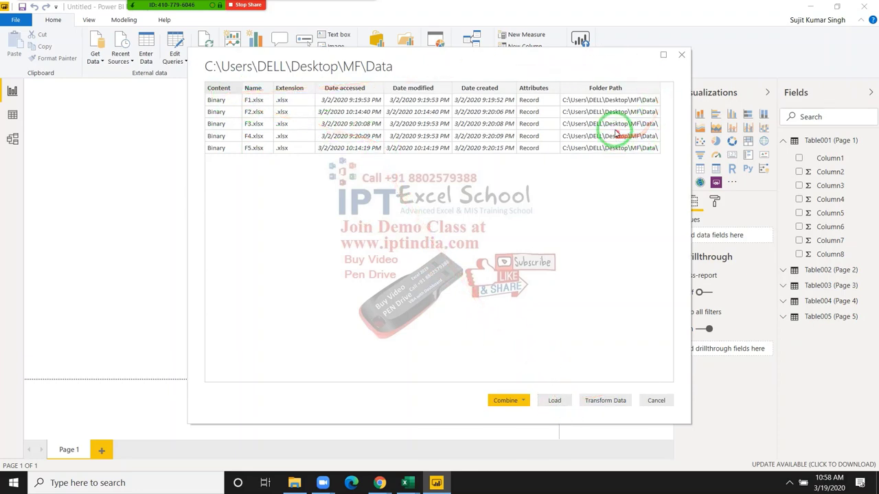
click(511, 402)
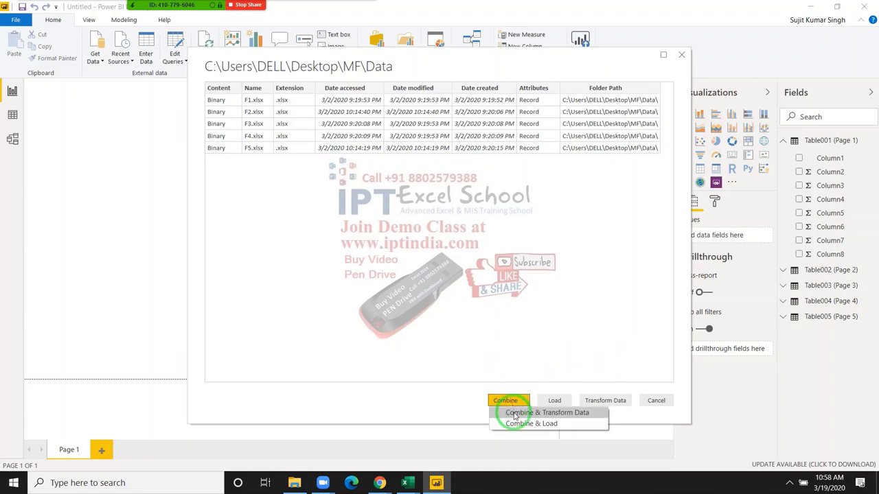
click(515, 425)
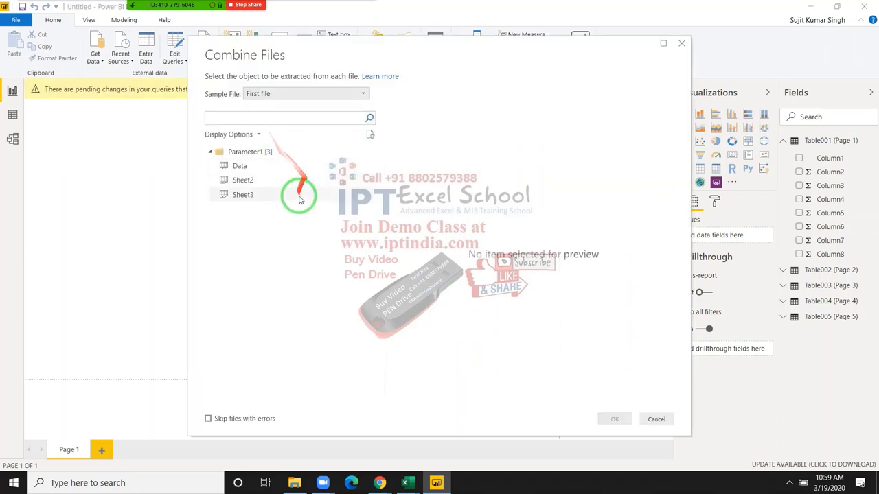
Step: Combine the files on the Data sheet, using F5.xlsx as the sample file
click(258, 170)
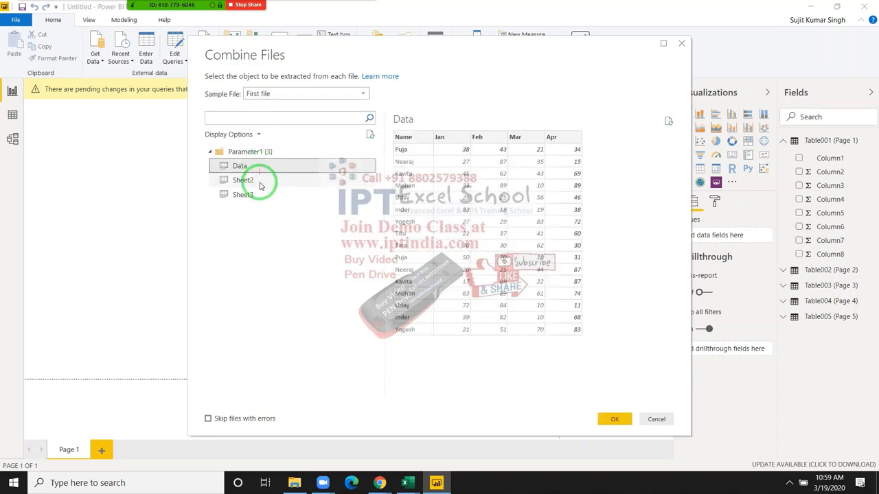
click(260, 182)
click(245, 166)
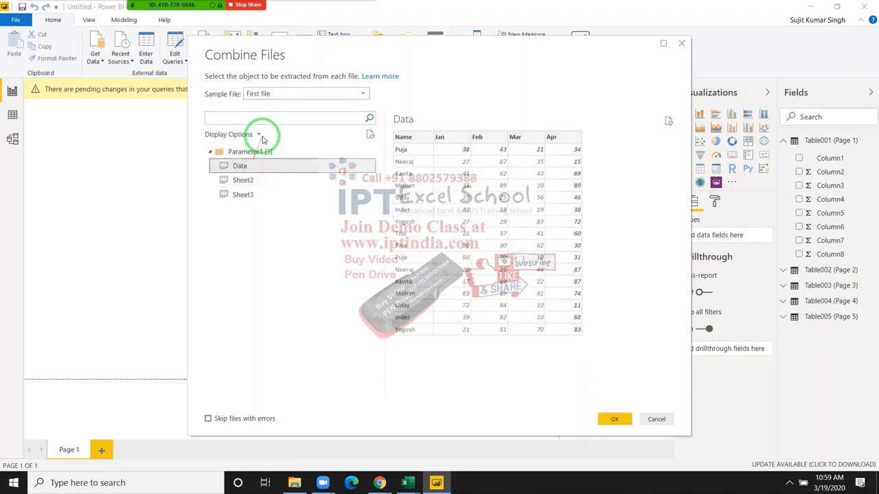
click(279, 94)
click(275, 107)
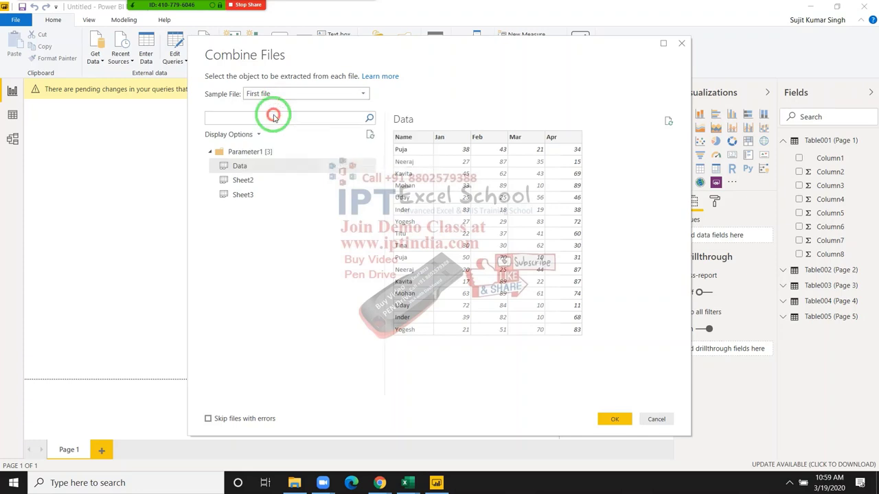
click(255, 166)
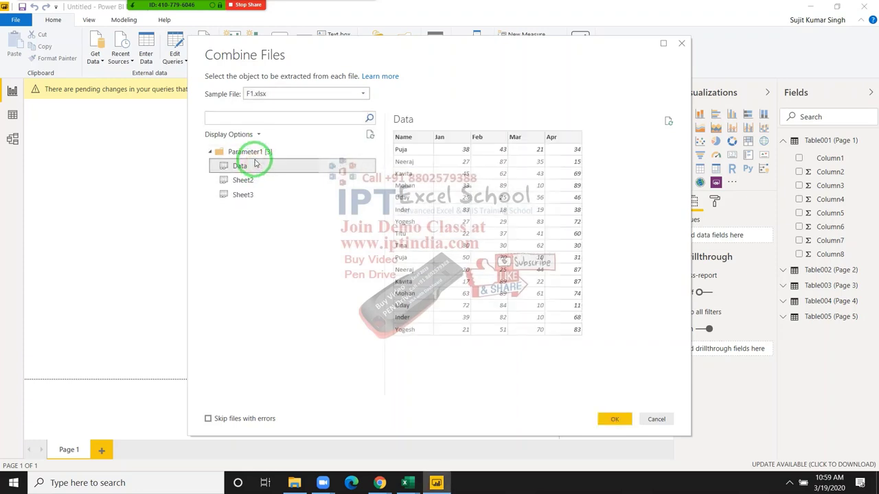
click(294, 97)
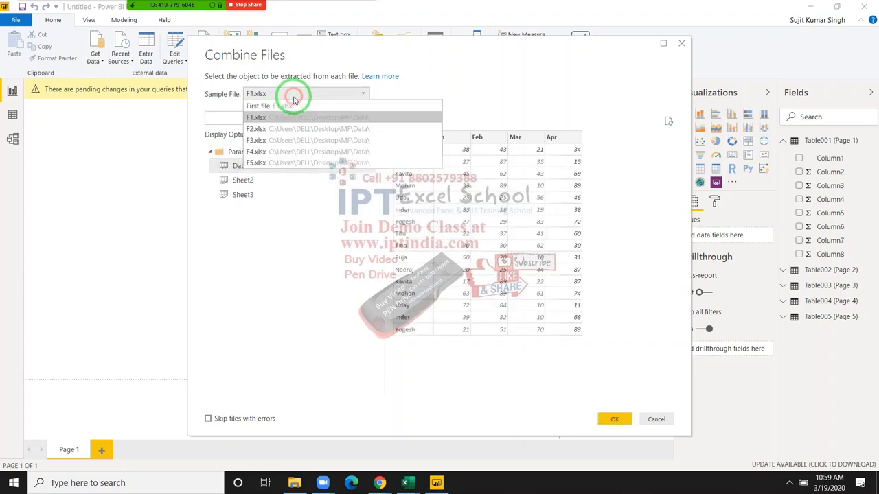
click(276, 163)
click(262, 167)
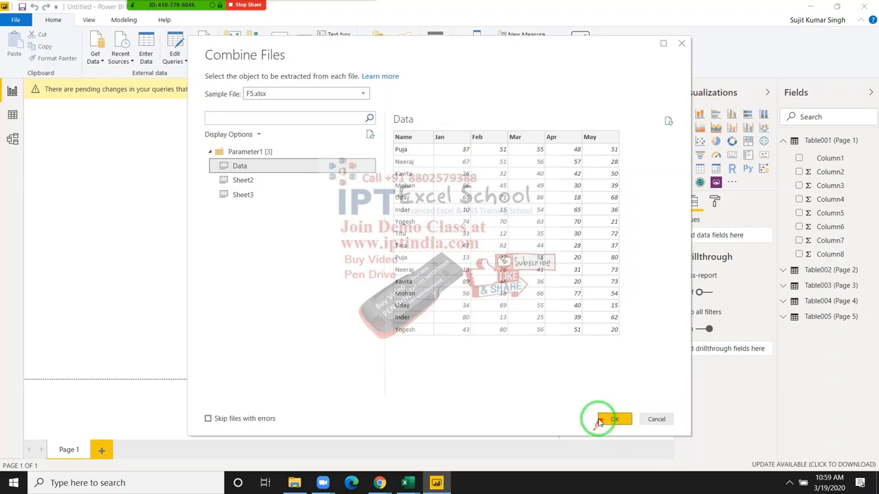
click(615, 418)
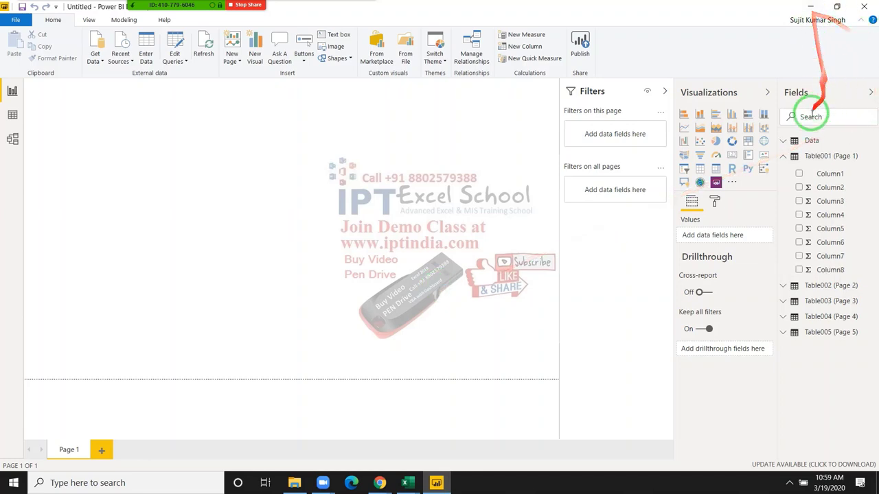
Step: Collapse Table001 and inspect the new Data table's fields in the Fields pane
click(786, 156)
click(810, 142)
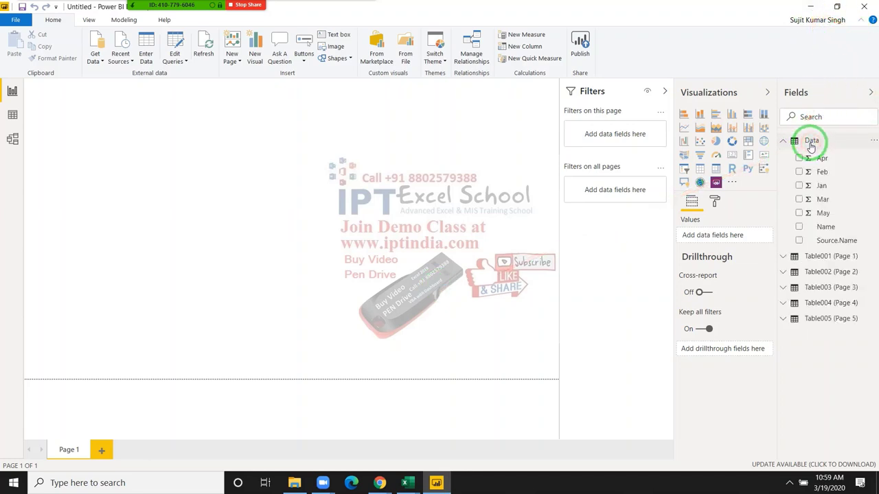
click(812, 144)
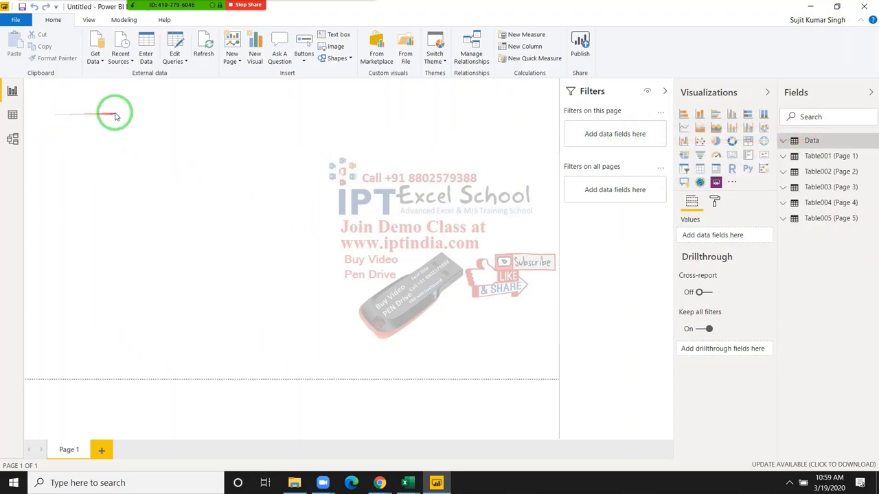
Step: Open the F1 workbook from the MF\Data folder in Excel
click(293, 483)
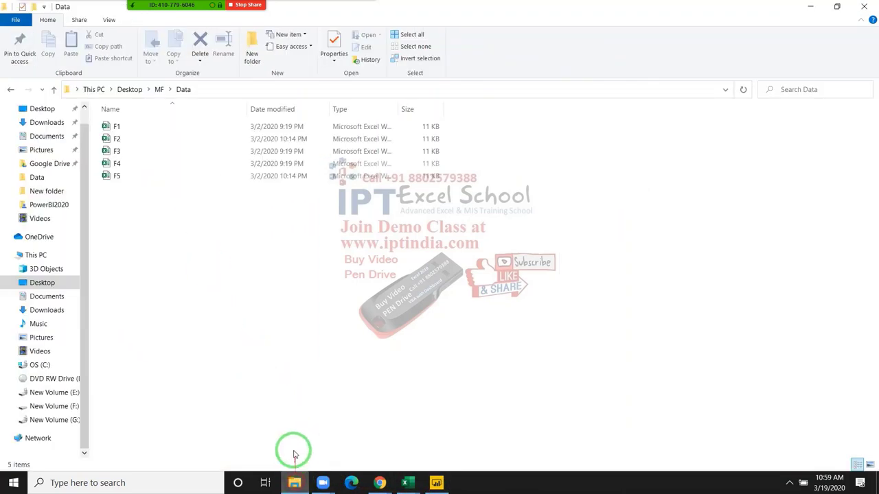
click(148, 126)
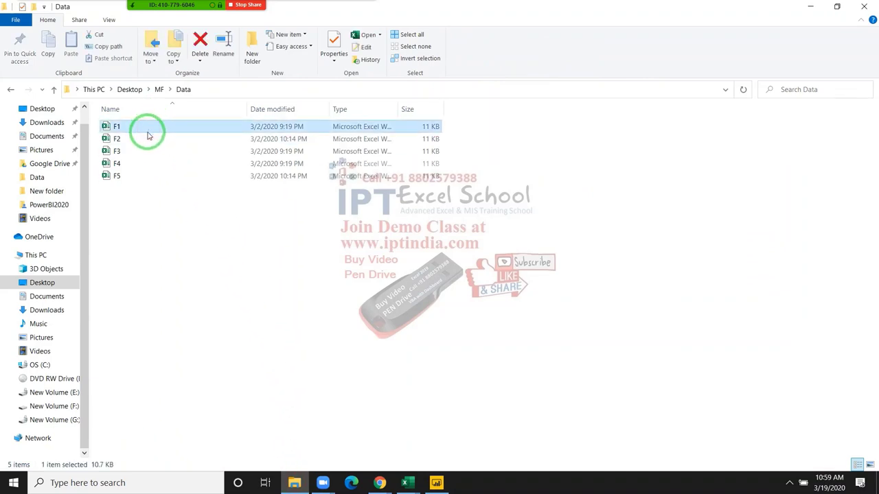
double_click(147, 133)
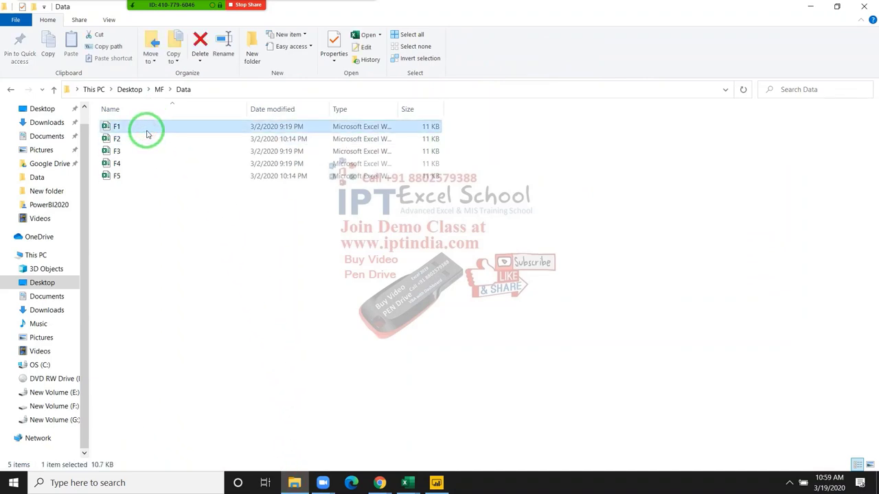
double_click(156, 132)
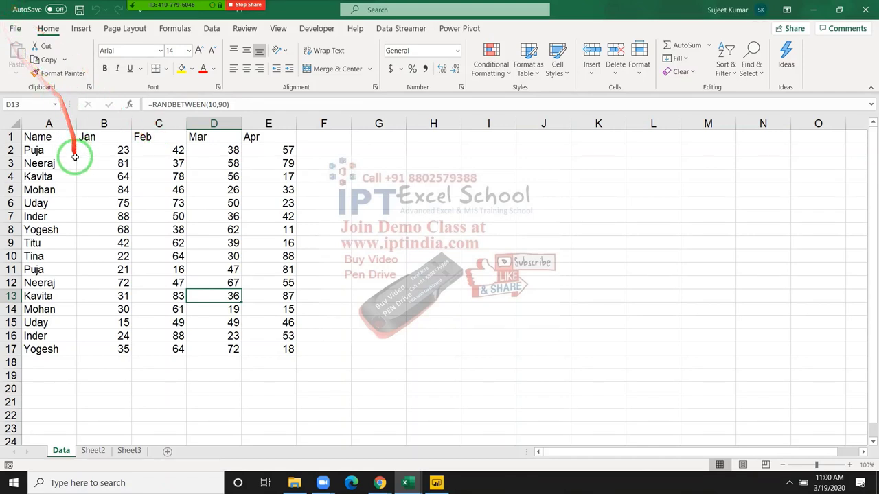
Step: Close the F1 workbook with Don't Save, then bring Power BI Desktop back to the front
click(60, 360)
click(60, 413)
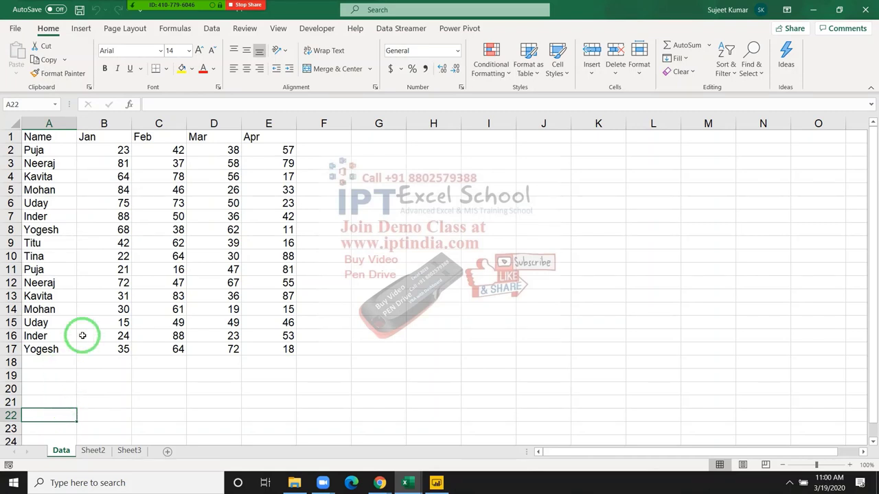
click(864, 10)
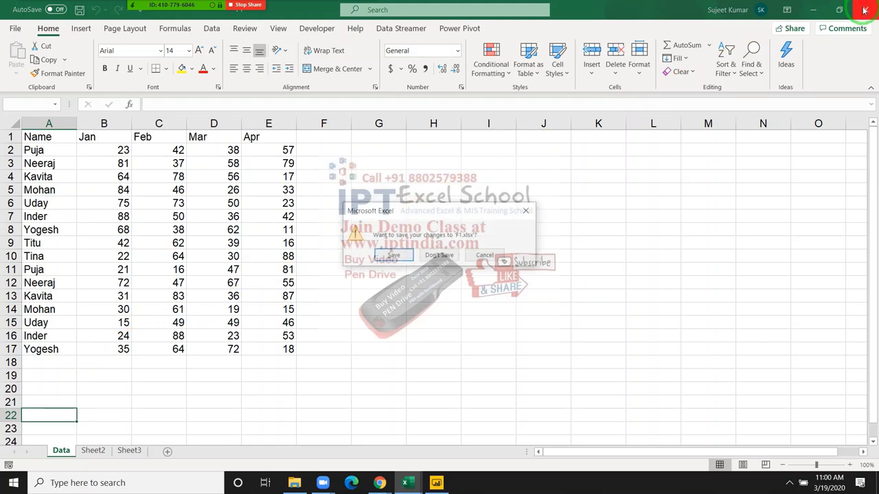
click(445, 260)
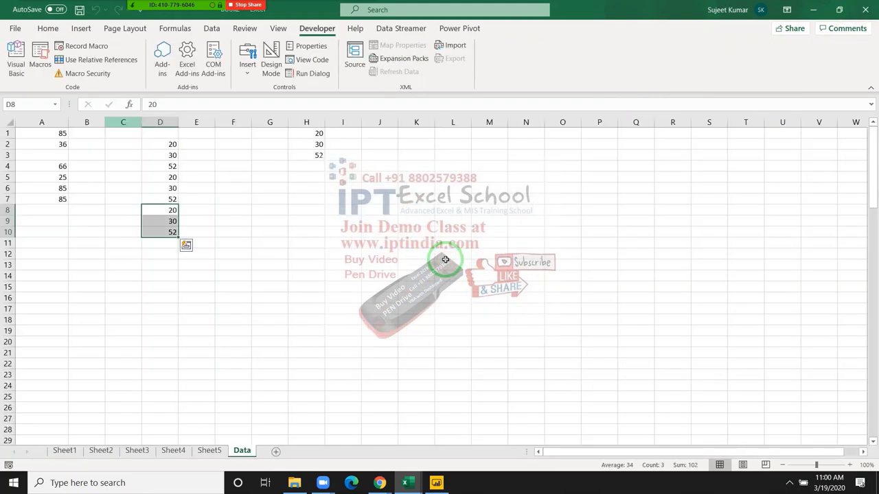
click(435, 484)
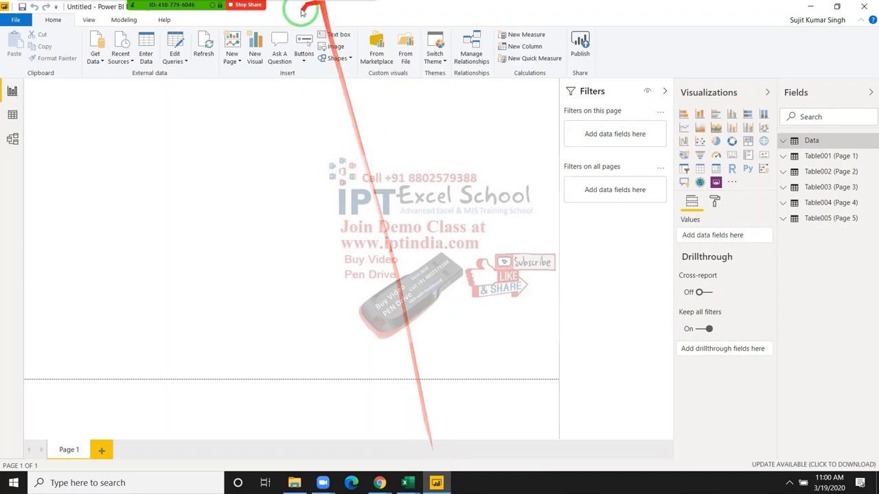
Step: Pick the Folder connector under File in Get Data and connect
click(99, 62)
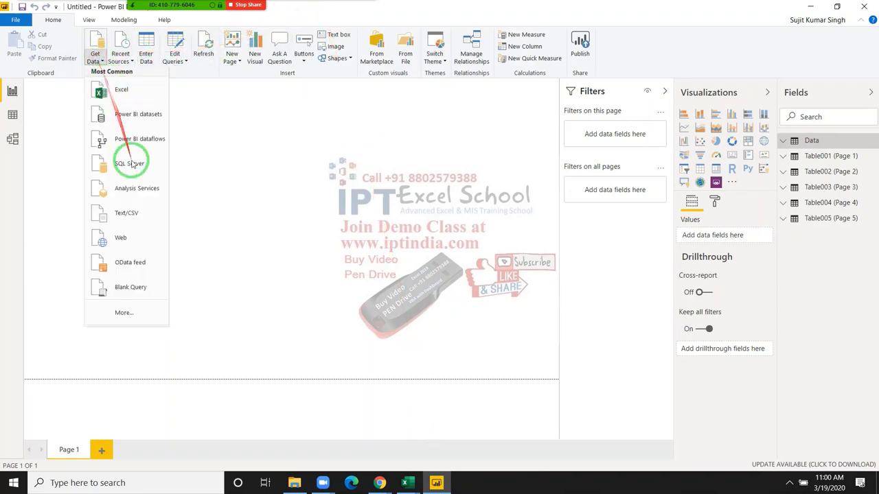
click(124, 314)
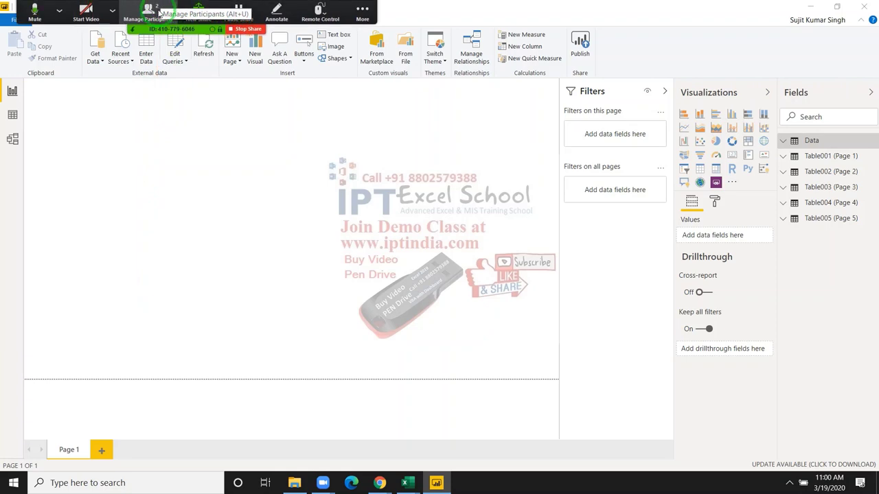
click(159, 13)
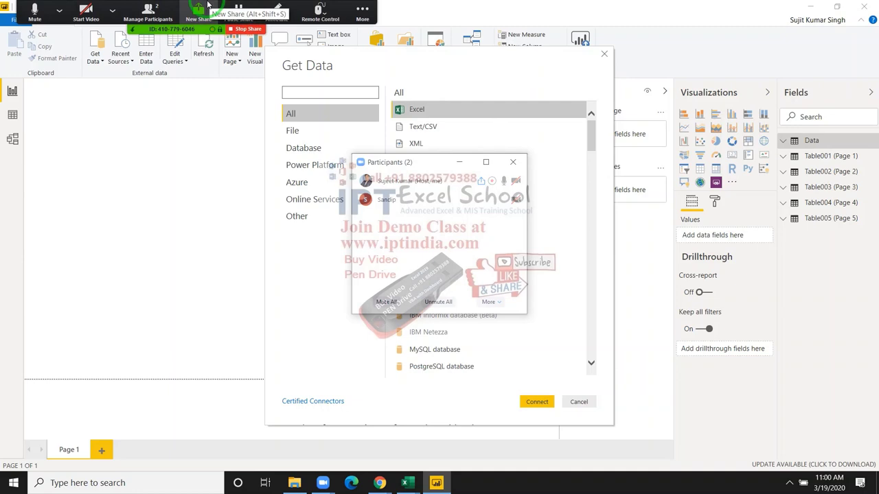
click(292, 134)
mouse_move(411, 62)
mouse_down()
mouse_move(248, 62)
mouse_move(212, 49)
mouse_up()
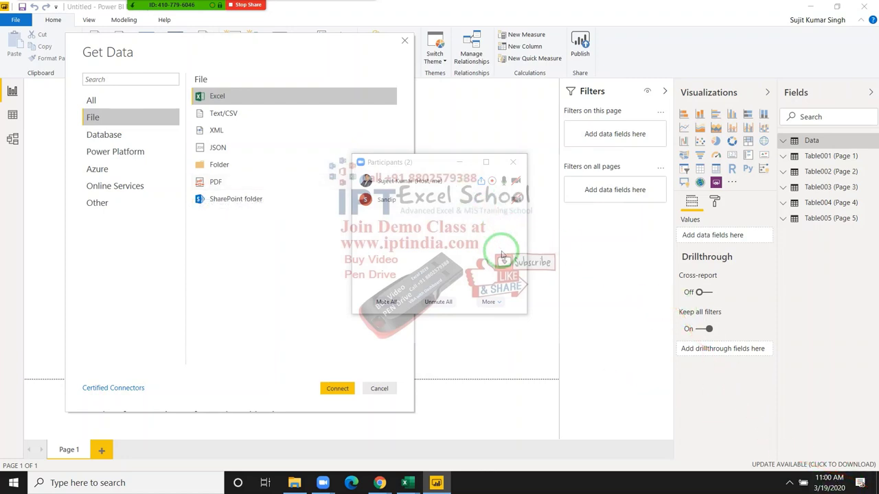
click(514, 164)
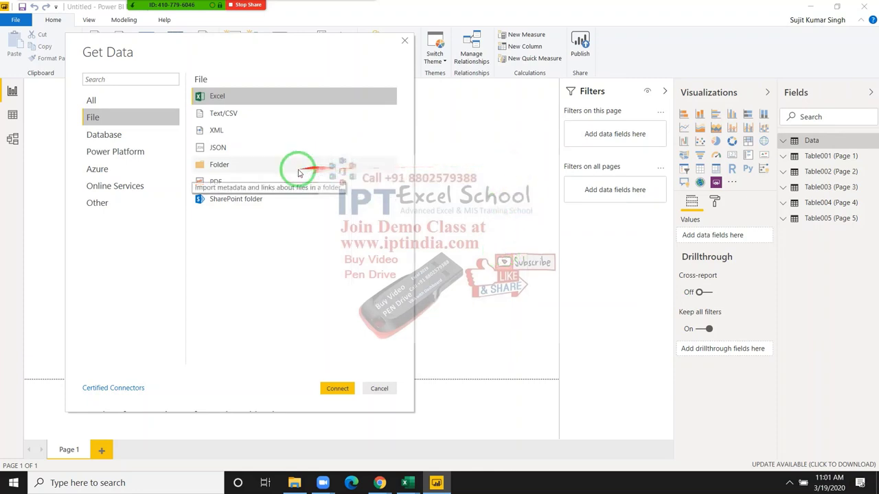
click(255, 170)
click(337, 388)
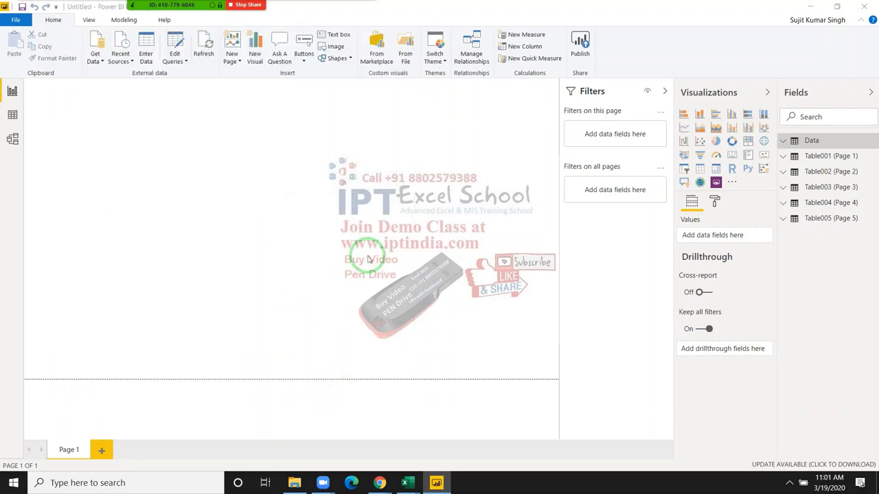
Step: Browse to Desktop\MF\Data as the folder path and confirm it
click(533, 224)
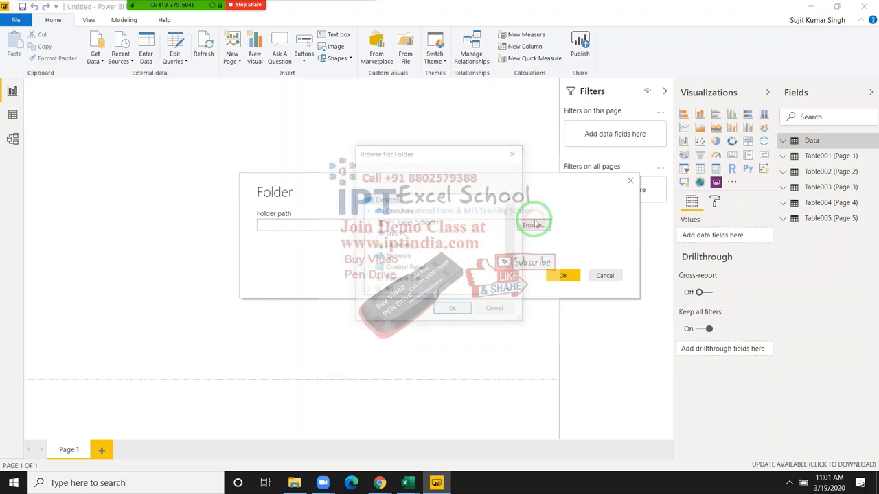
click(367, 289)
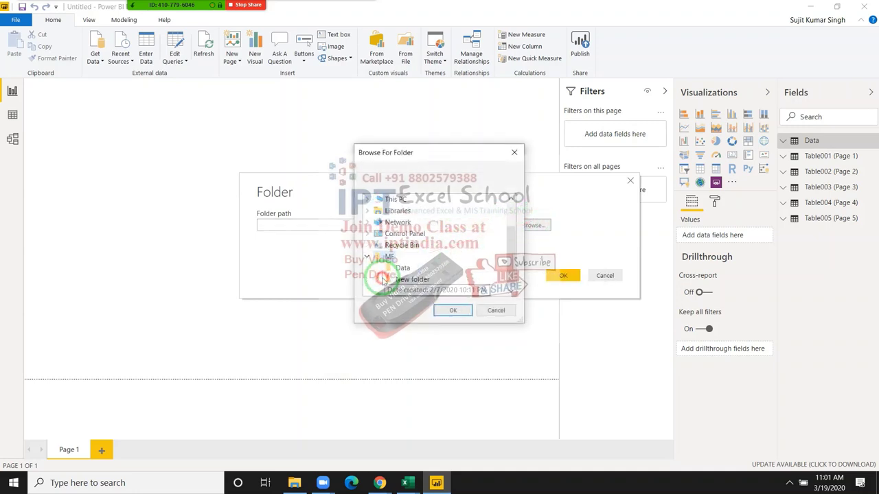
click(402, 268)
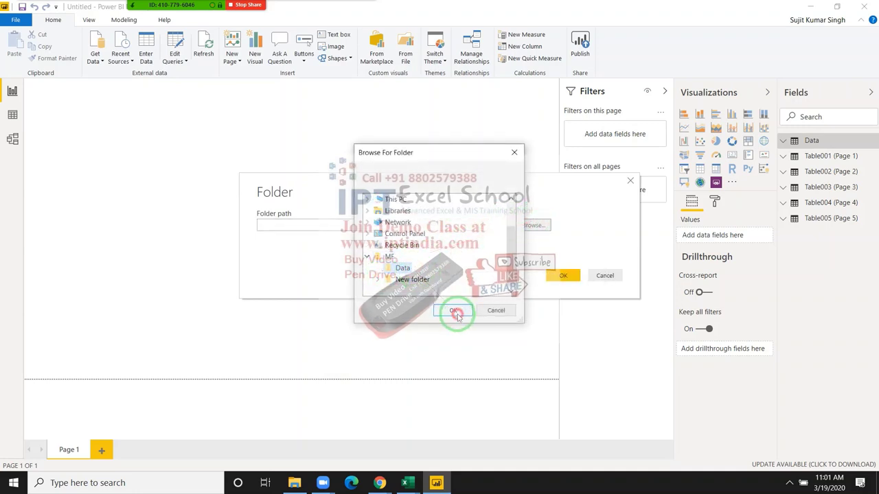
click(563, 277)
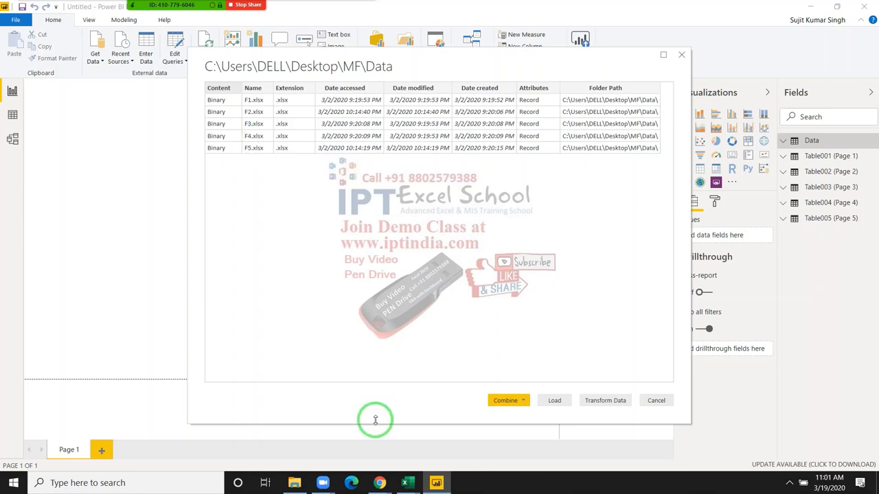
Step: Combine & Load the files with F5.xlsx as the sample and its Data sheet selected
click(498, 403)
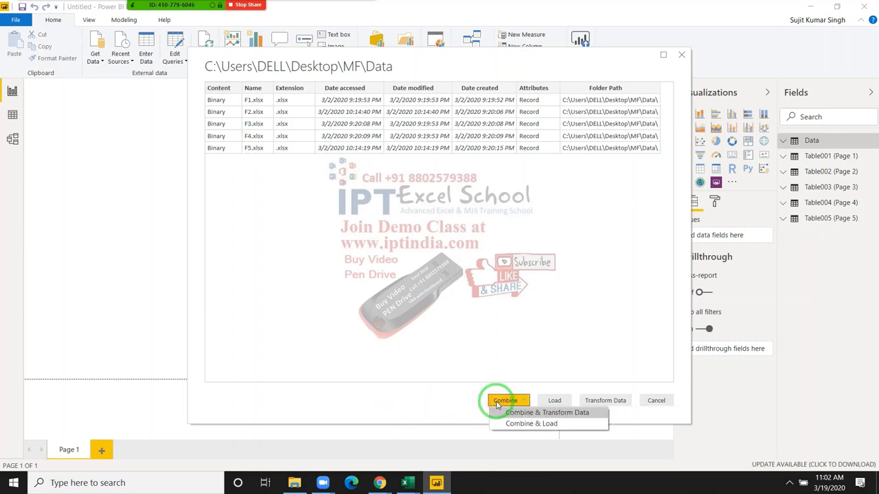
click(523, 427)
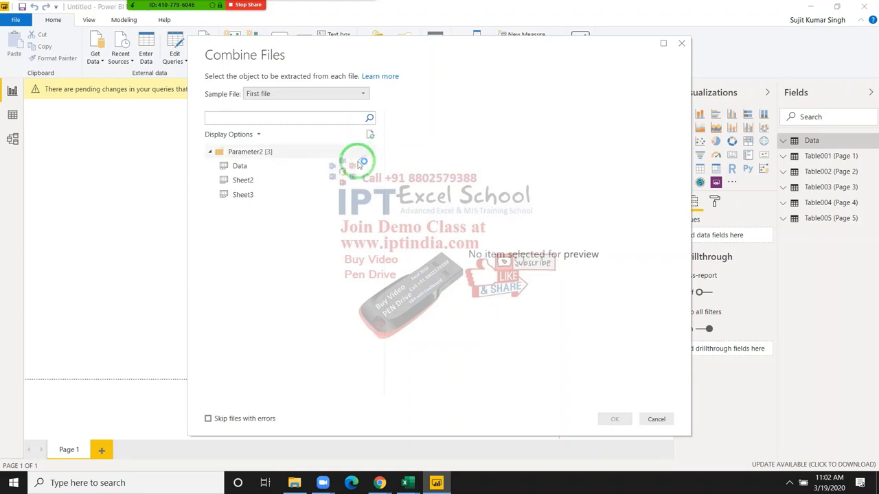
click(298, 94)
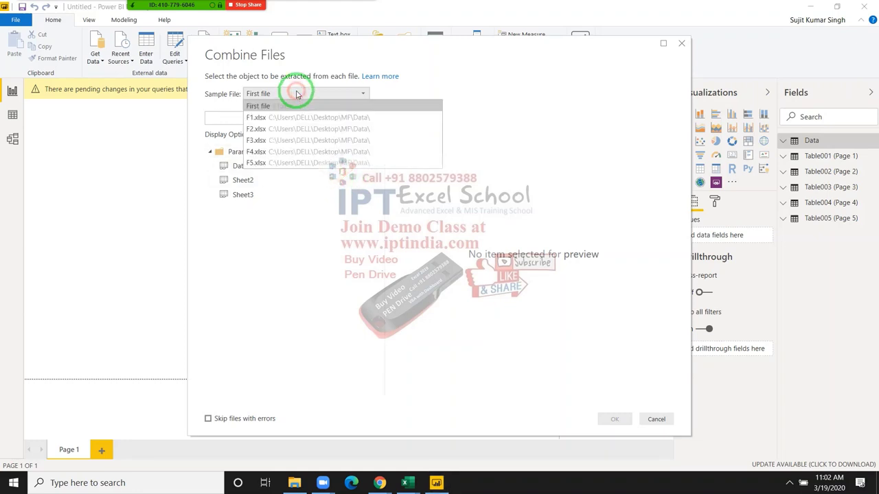
click(296, 163)
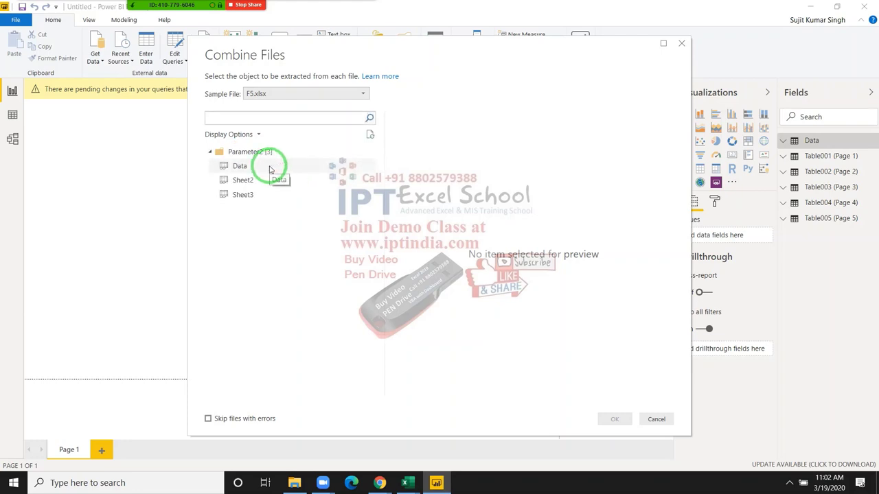
click(270, 167)
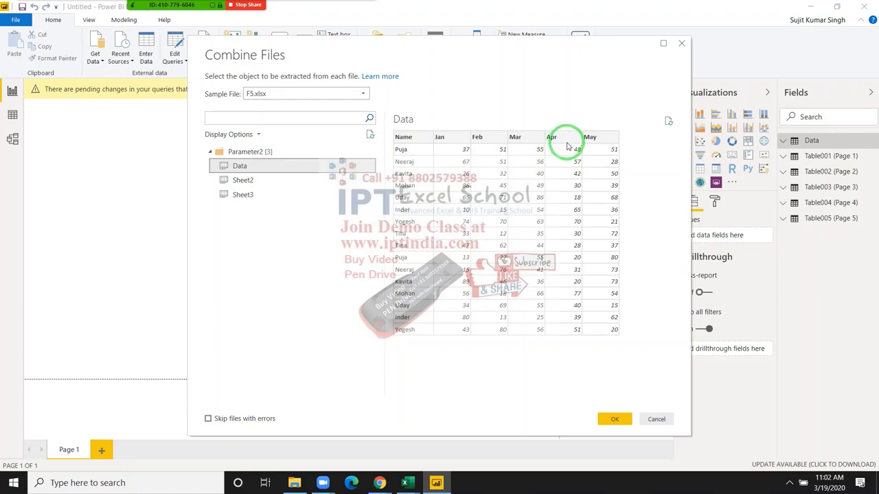
click(622, 419)
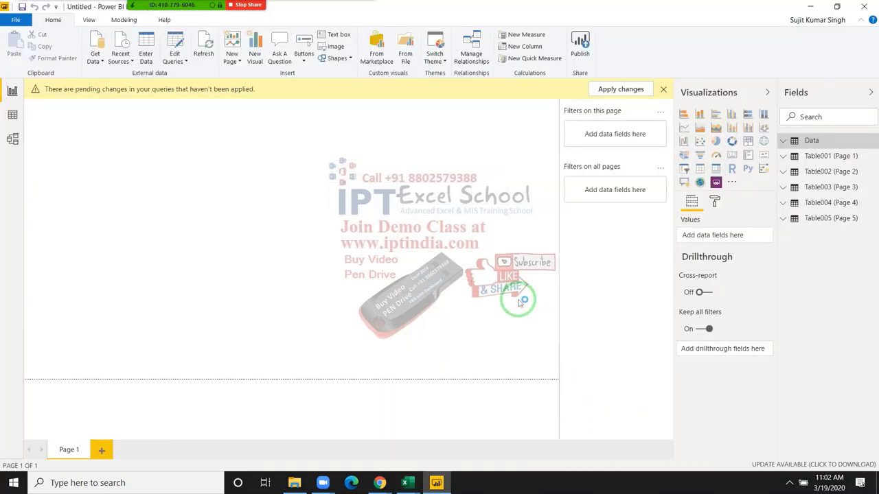
Step: Inspect Table001's Column1 rows in Data view
click(13, 117)
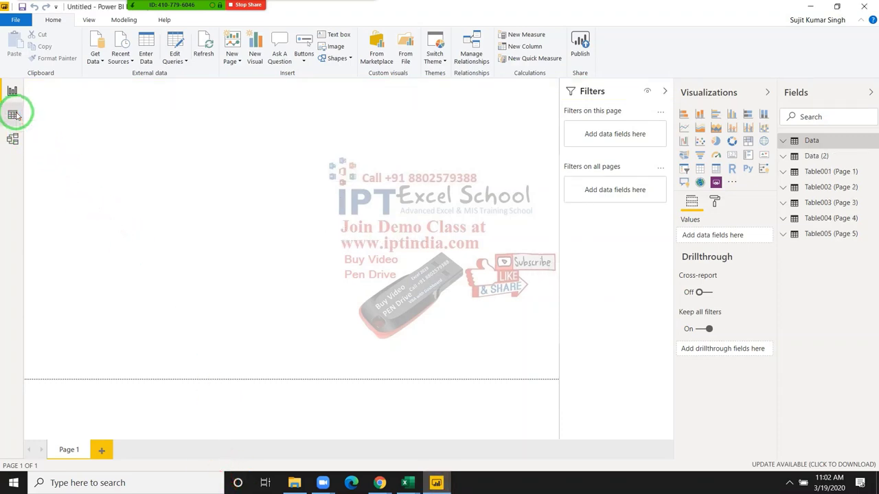
click(13, 115)
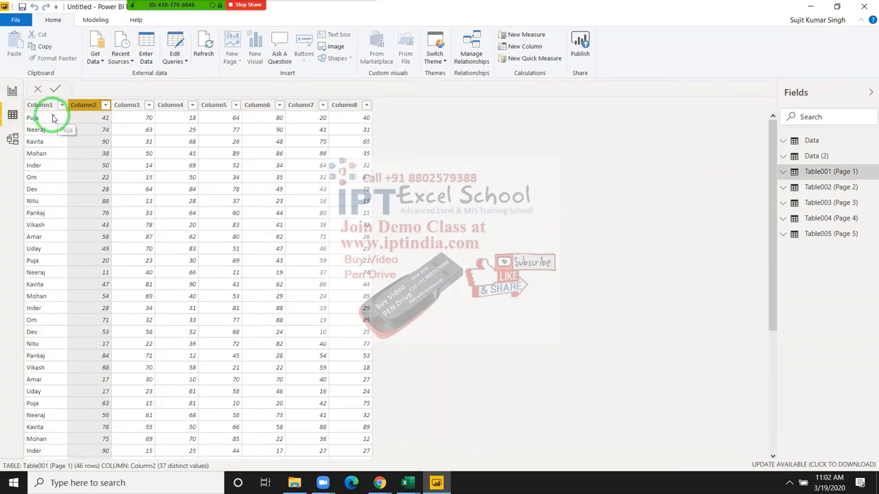
click(53, 119)
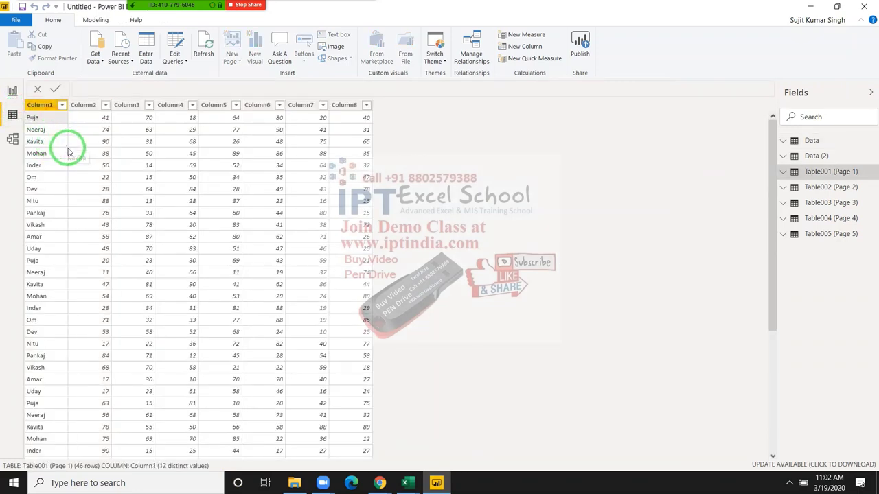
scroll(67, 158, down, 3)
scroll(66, 171, down, 3)
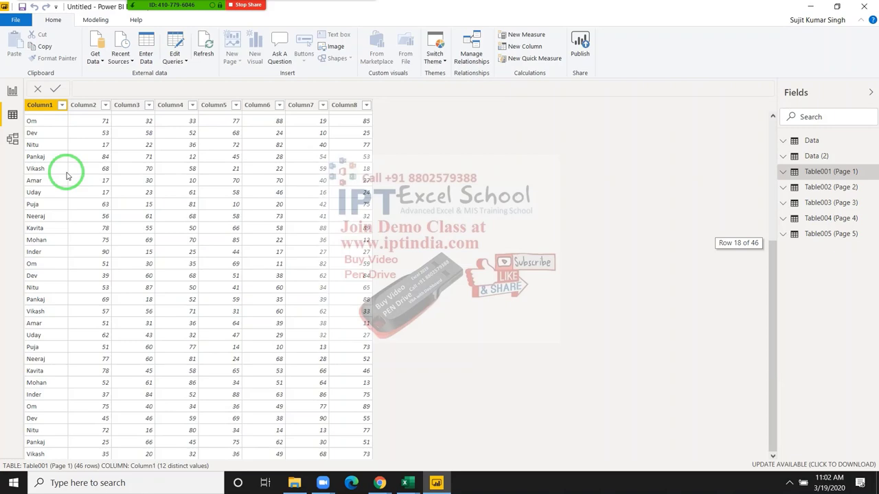
scroll(72, 173, up, 6)
scroll(82, 171, down, 6)
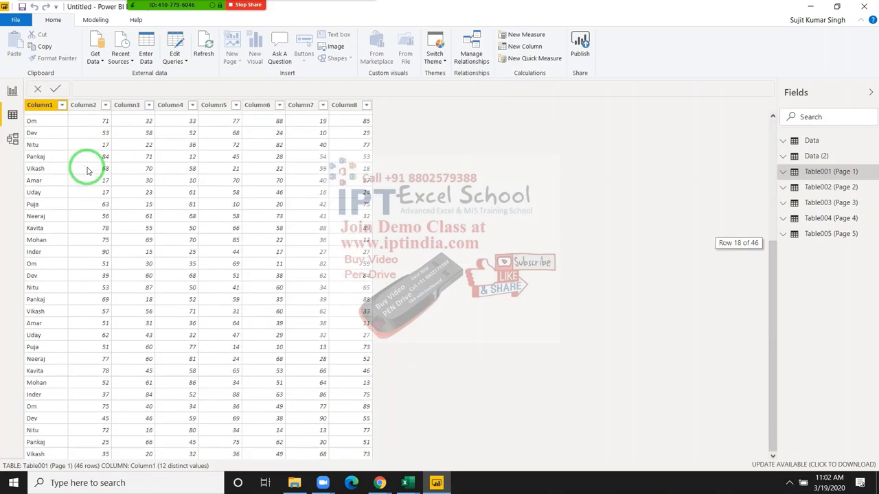
scroll(87, 171, up, 6)
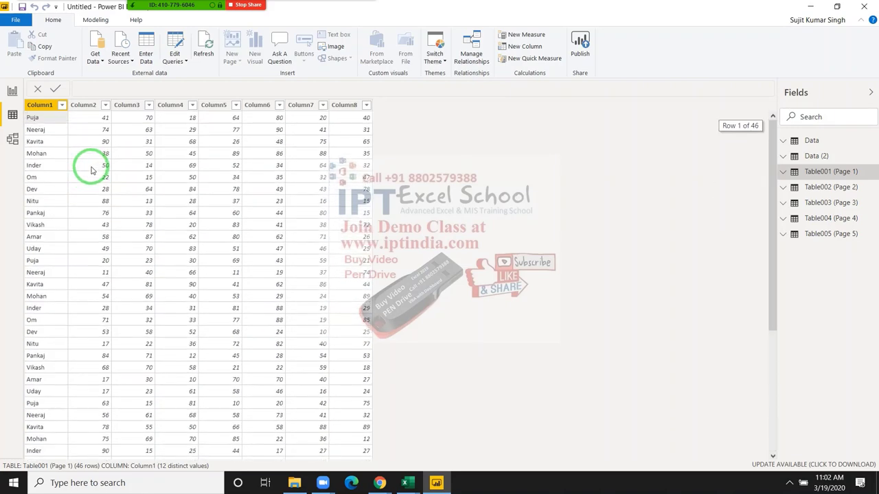
Step: Check the combined Data table's Source.Name values, then return to Report view
click(831, 141)
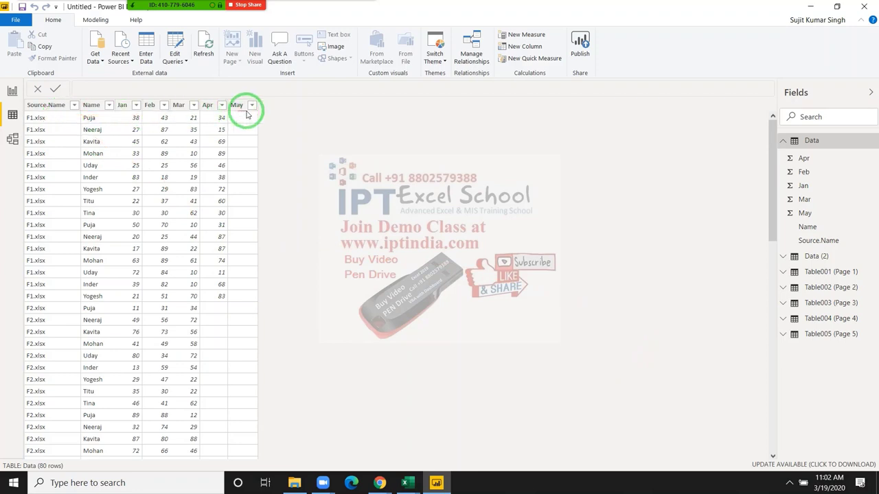
click(246, 125)
scroll(265, 275, down, 8)
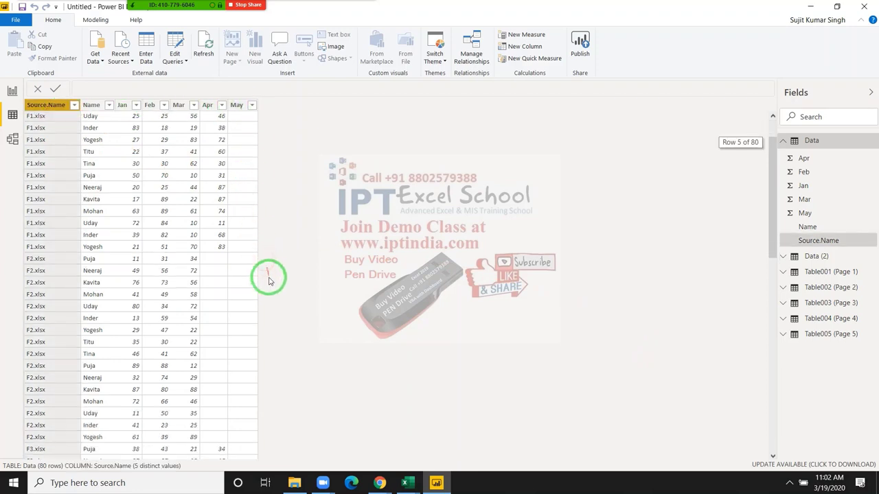
scroll(269, 281, down, 6)
scroll(269, 281, down, 3)
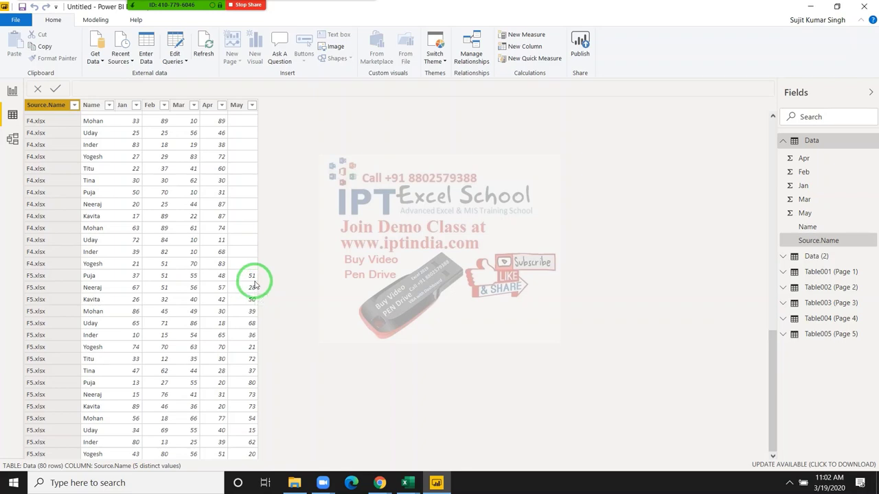
scroll(256, 354, up, 6)
scroll(255, 353, up, 7)
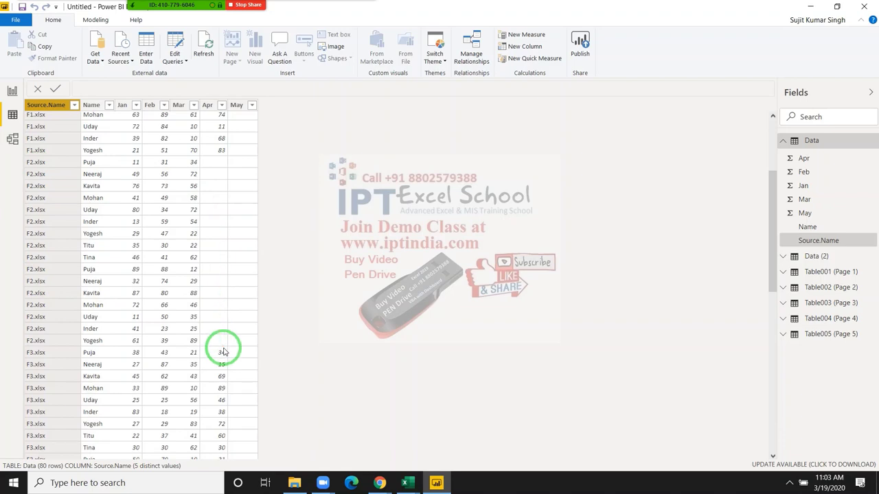
scroll(223, 351, up, 4)
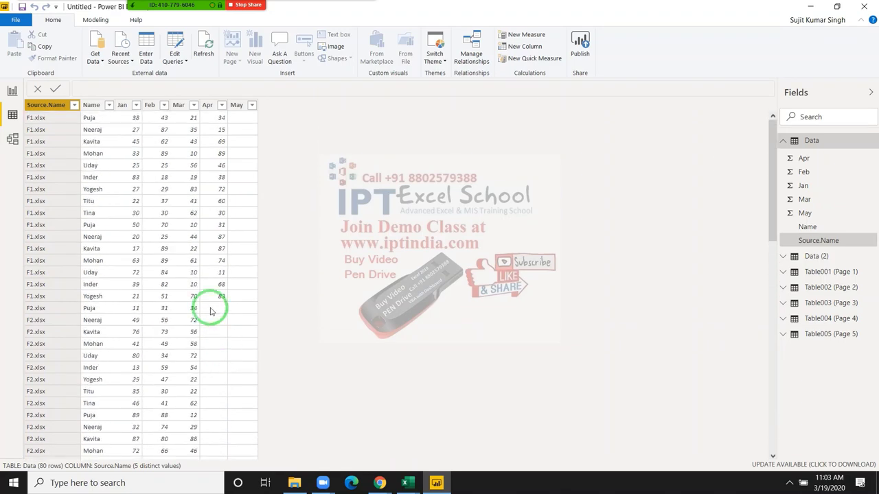
click(13, 91)
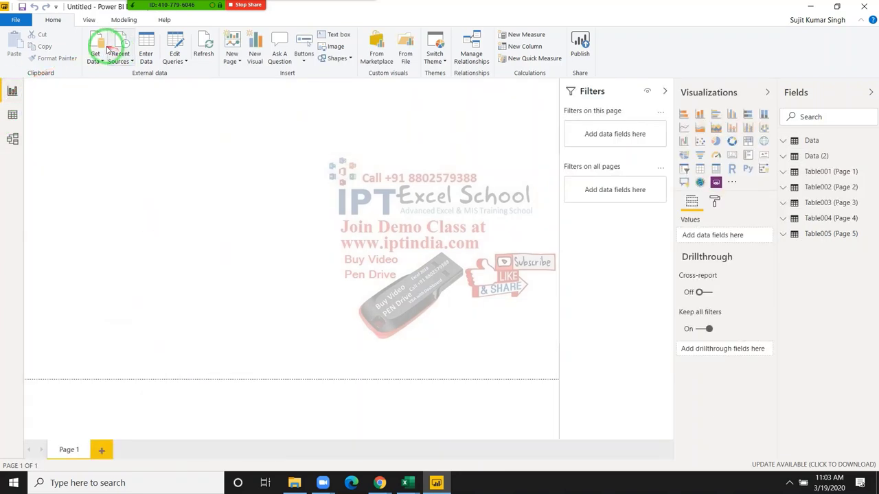
Step: Open the full Get Data list filtered to the File category
click(97, 41)
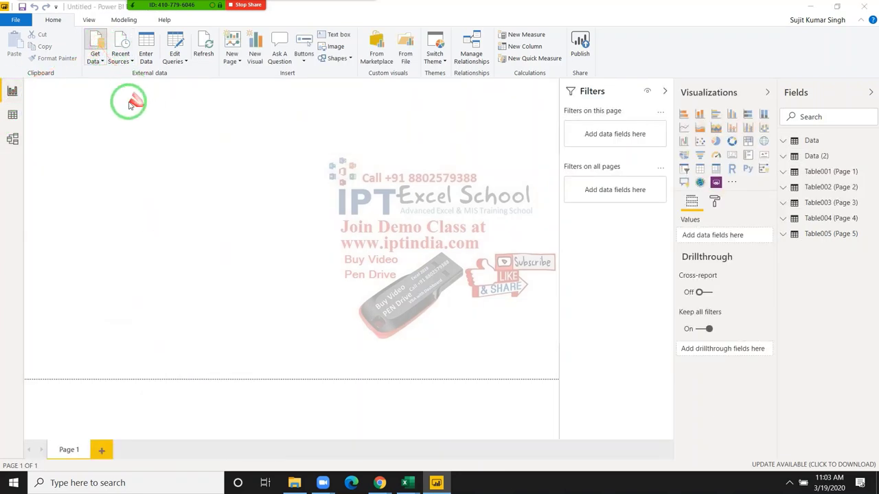
click(98, 62)
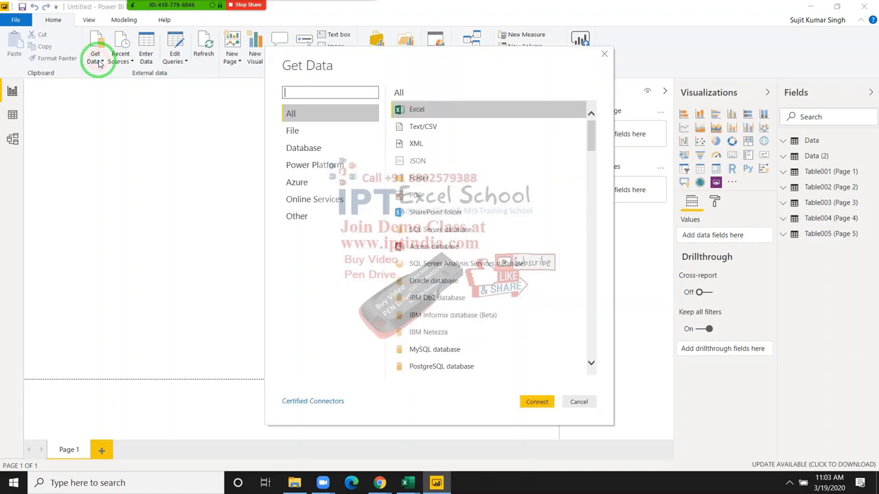
click(366, 136)
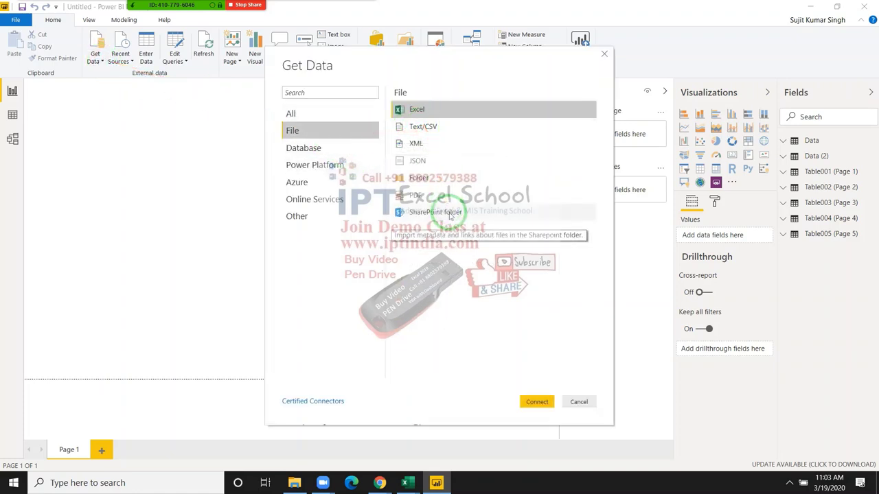
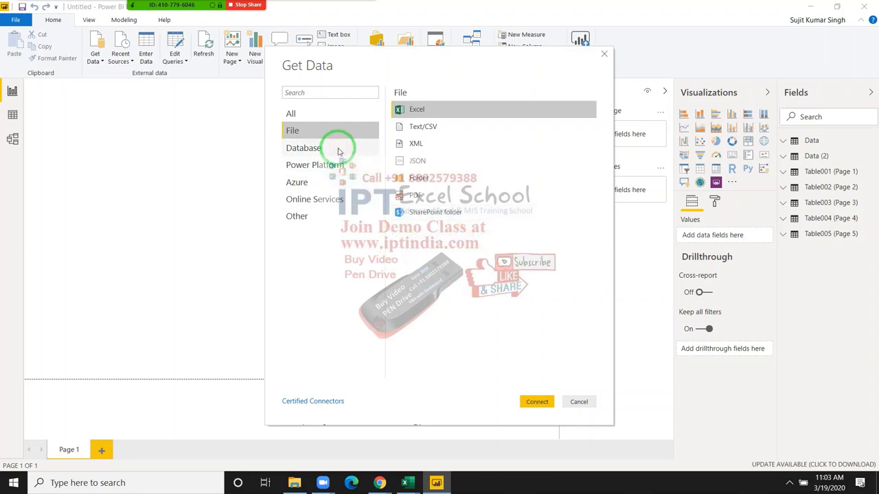
Step: Show the Database connectors and scroll through the list, from SQL Server onward
click(337, 151)
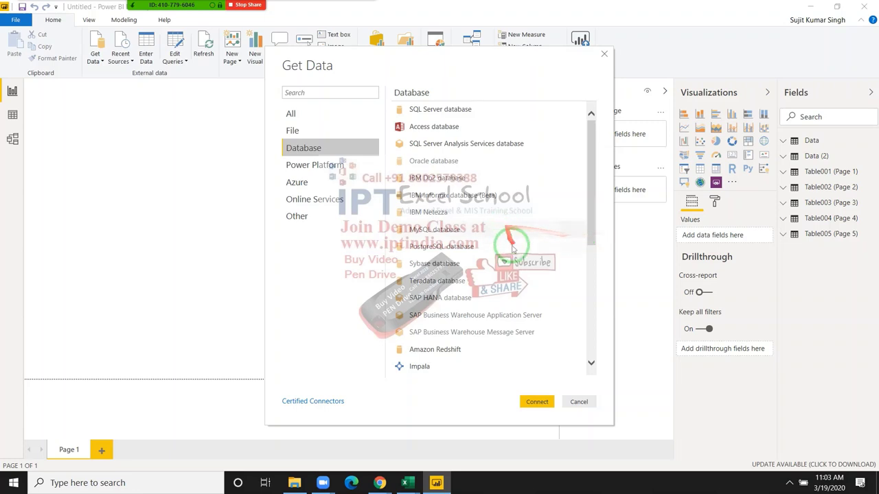
scroll(559, 323, down, 3)
scroll(559, 326, down, 1)
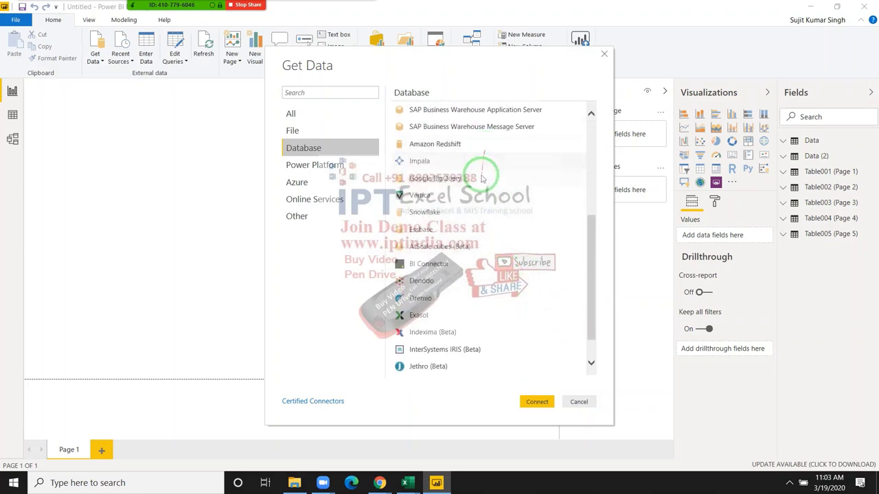
drag(479, 219, 493, 313)
scroll(495, 316, down, 1)
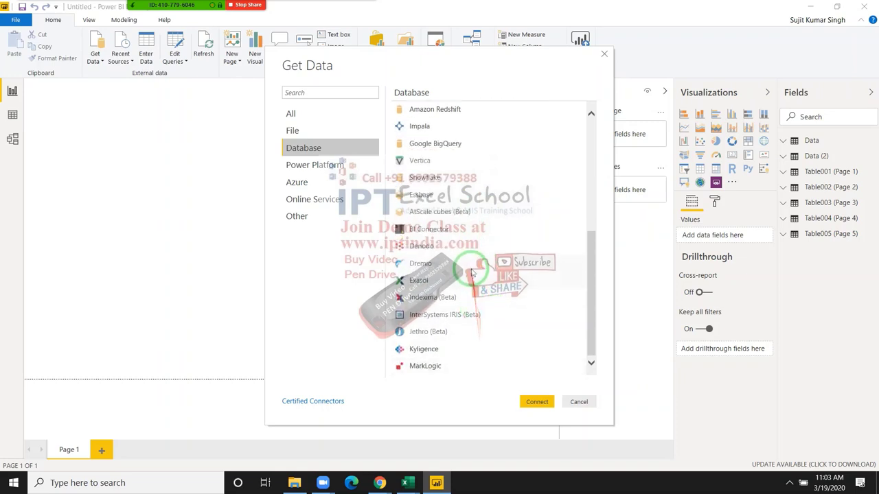
scroll(477, 268, up, 1)
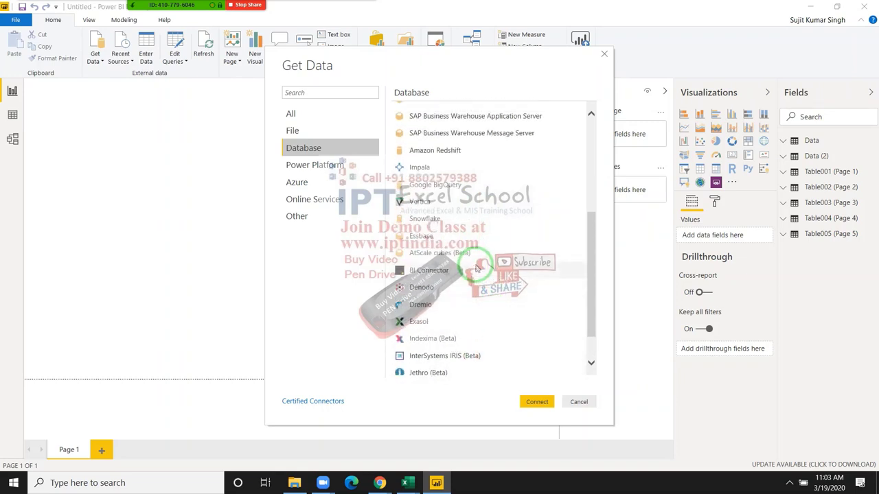
scroll(477, 268, up, 1)
scroll(477, 268, up, 1)
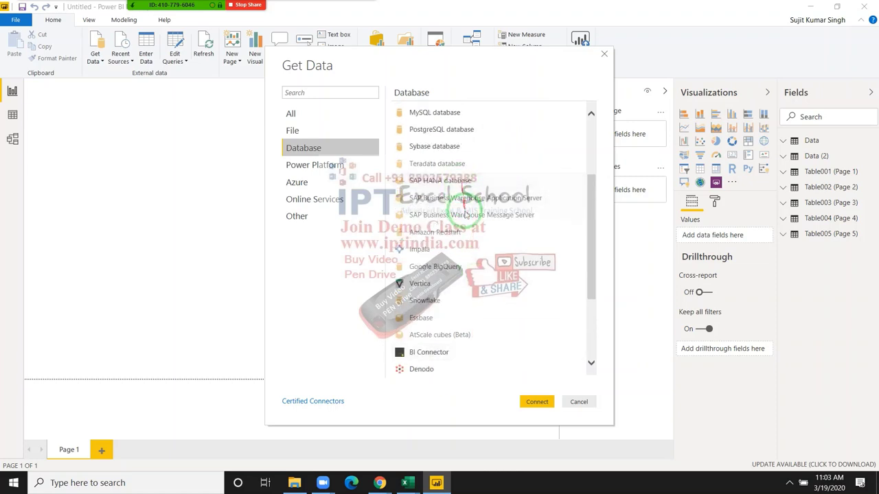
scroll(466, 215, up, 1)
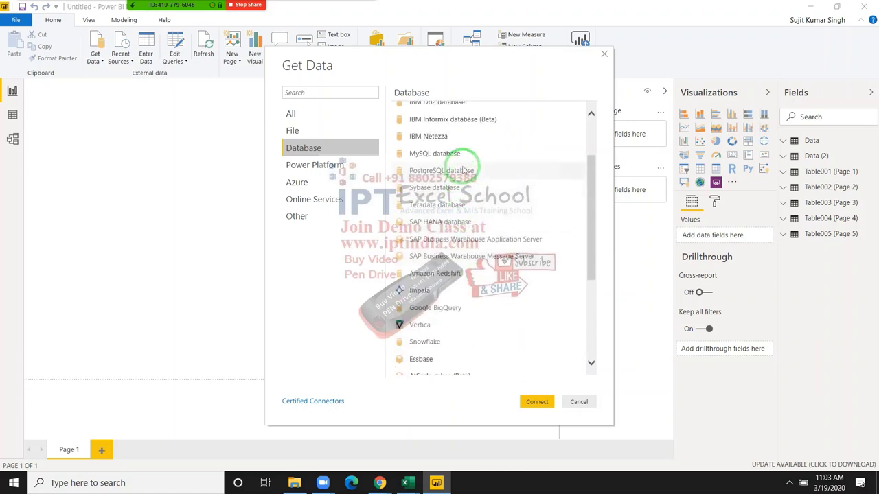
scroll(464, 169, up, 1)
scroll(465, 172, up, 1)
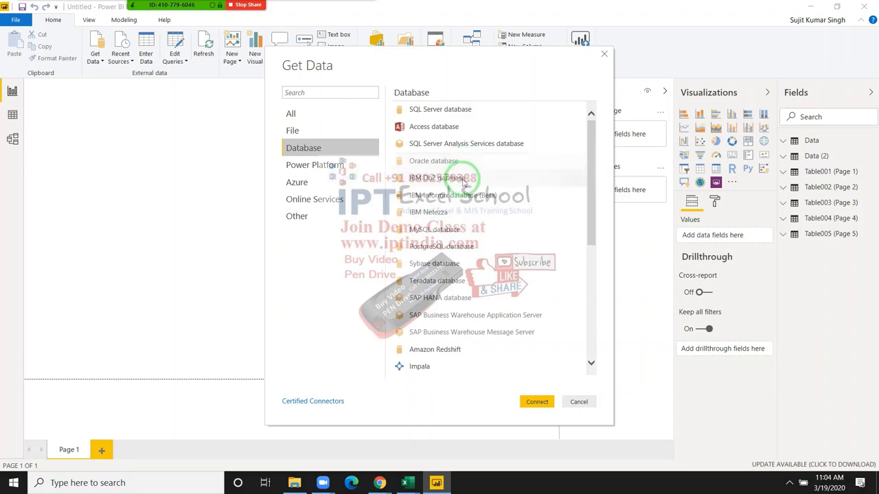
Step: Glance at the Online Services connectors, then return to the Database connector list
click(325, 202)
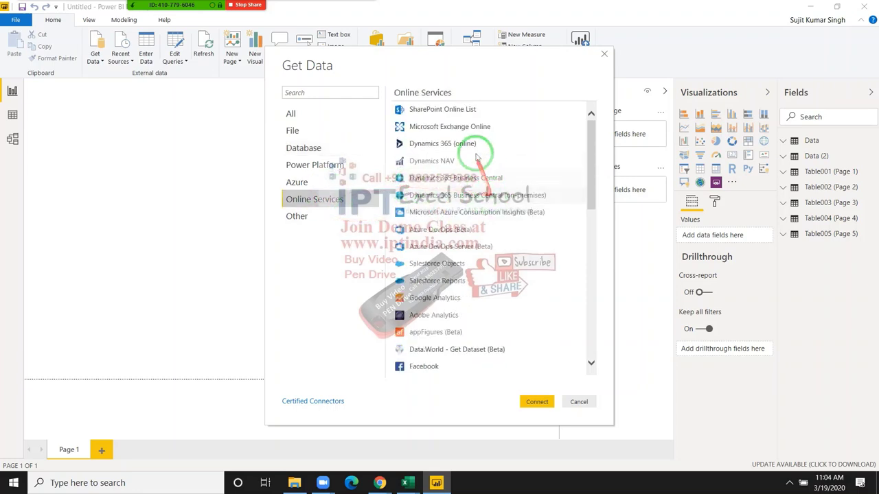
scroll(467, 231, down, 1)
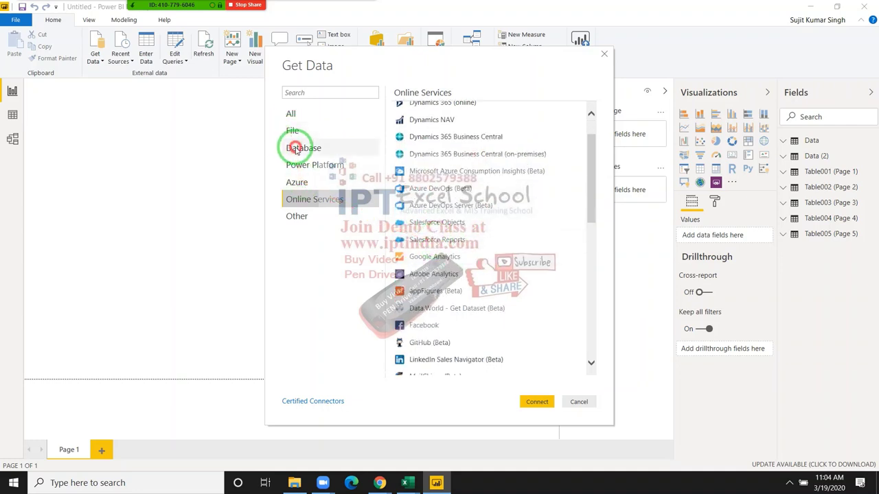
click(307, 150)
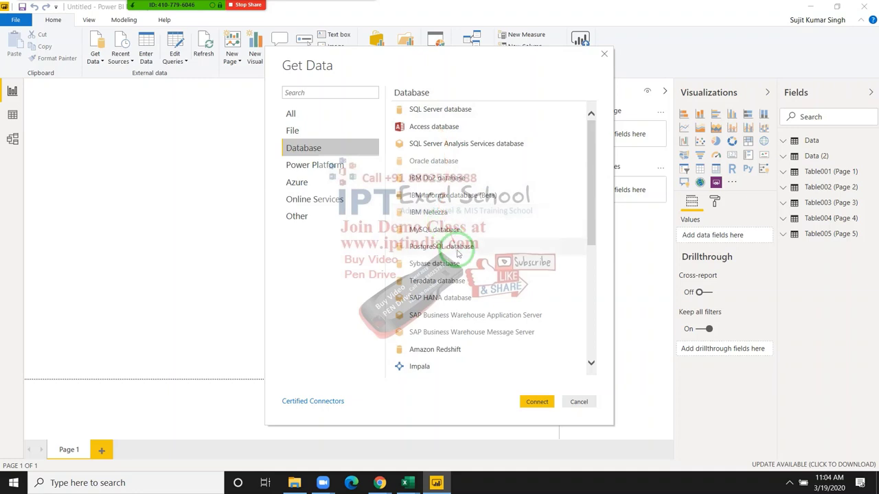
scroll(464, 267, down, 3)
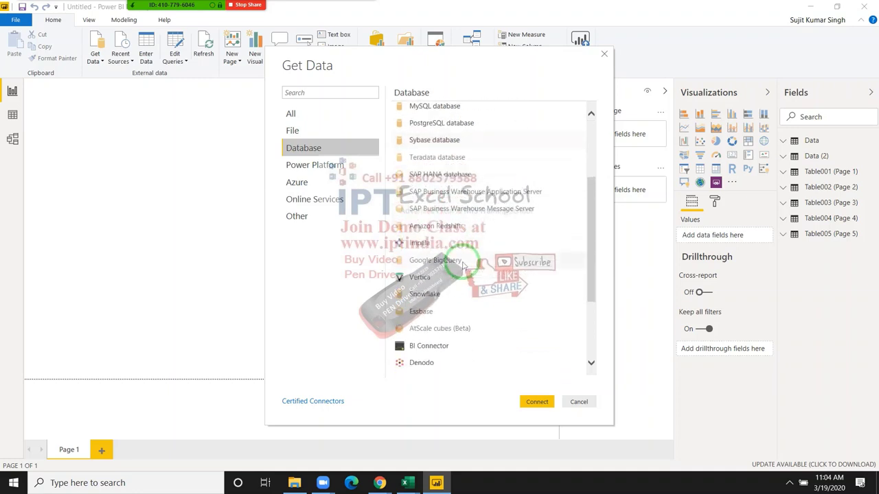
scroll(463, 267, down, 3)
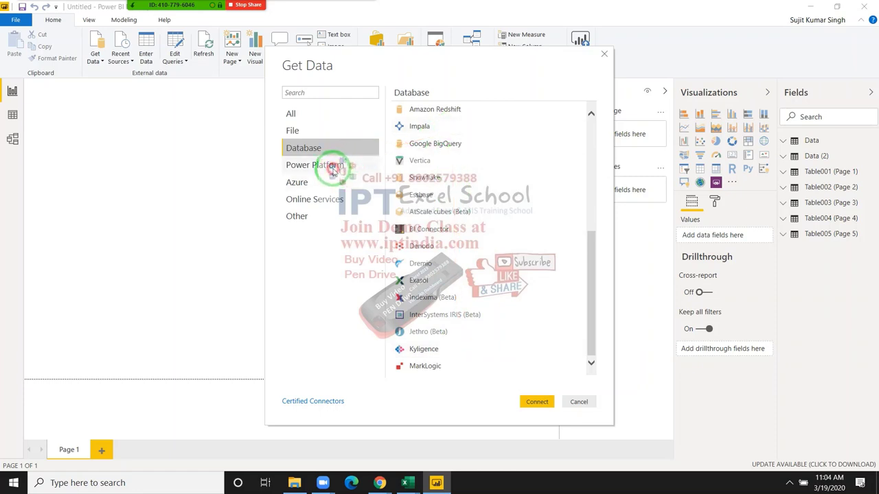
Step: Check the Power Platform connectors (briefly selecting Power BI datasets), then Azure, ending on Online Services
click(334, 170)
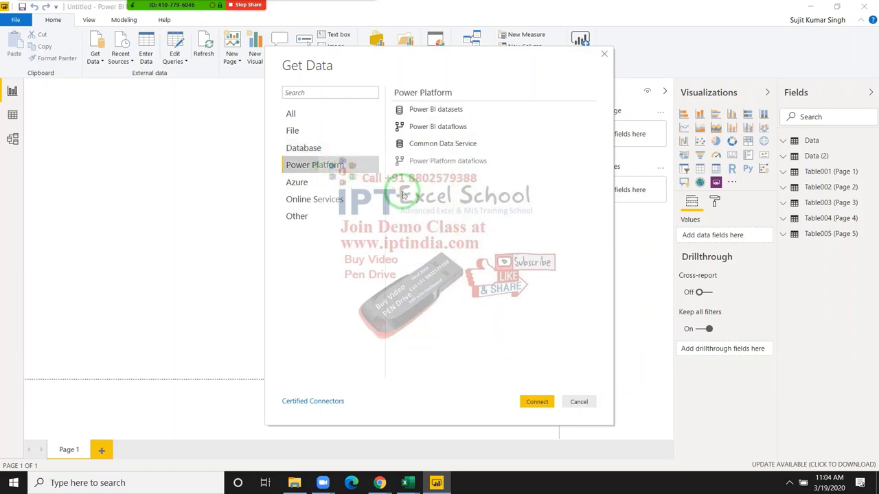
click(443, 109)
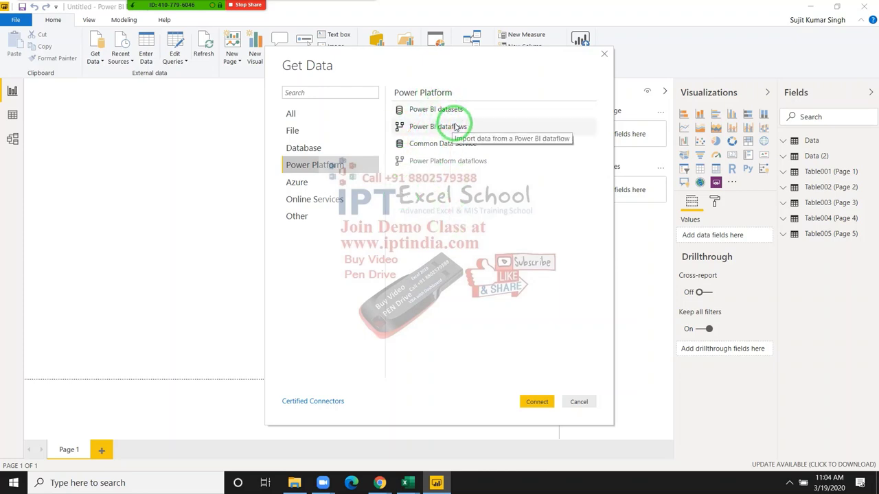
click(312, 166)
click(311, 181)
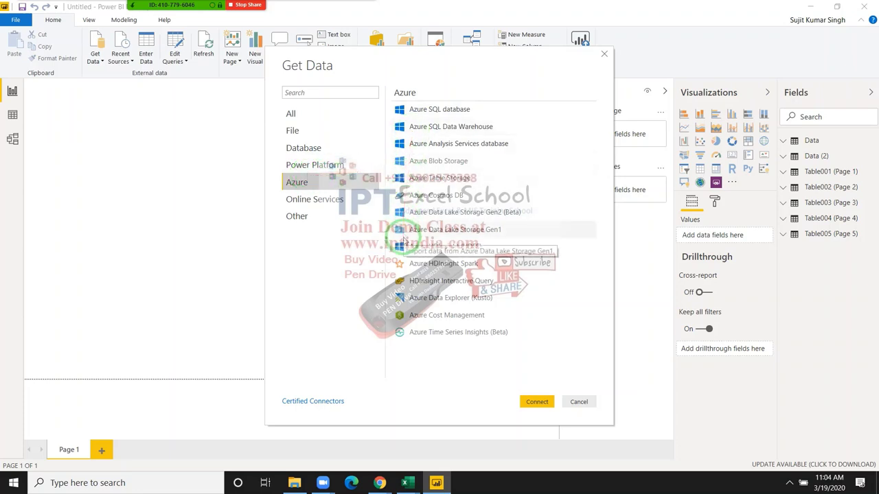
click(326, 204)
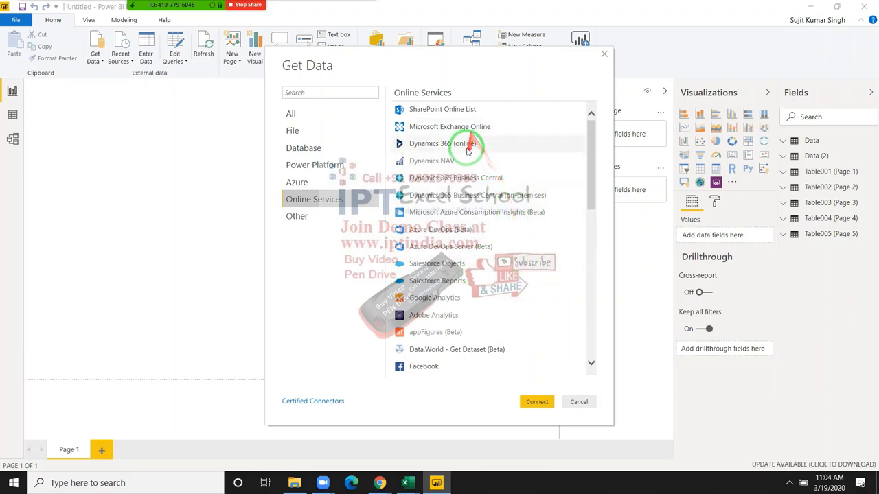
scroll(472, 201, down, 5)
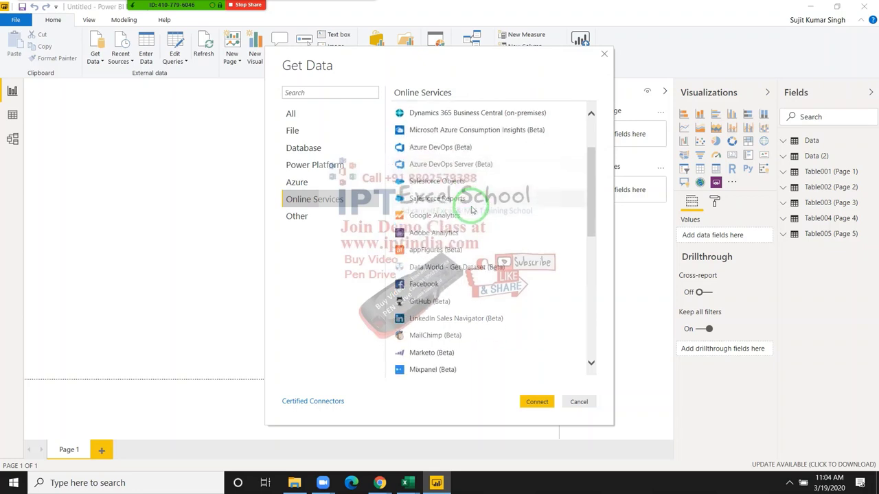
click(445, 284)
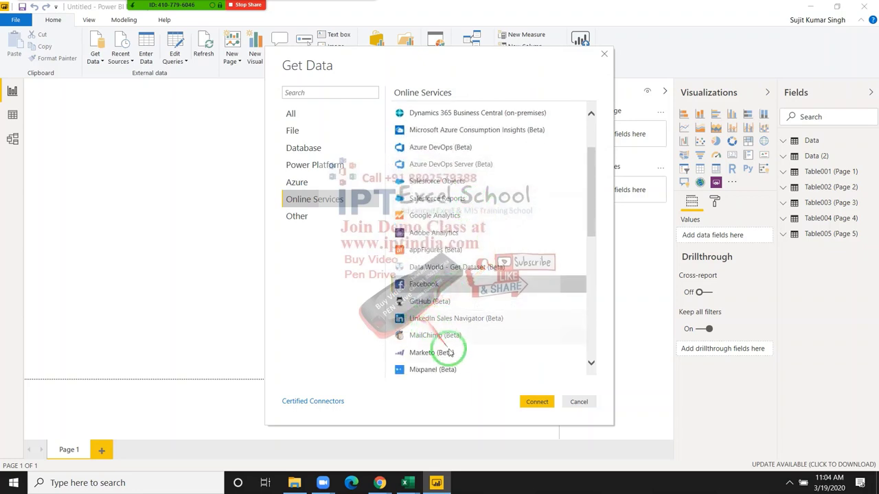
click(541, 406)
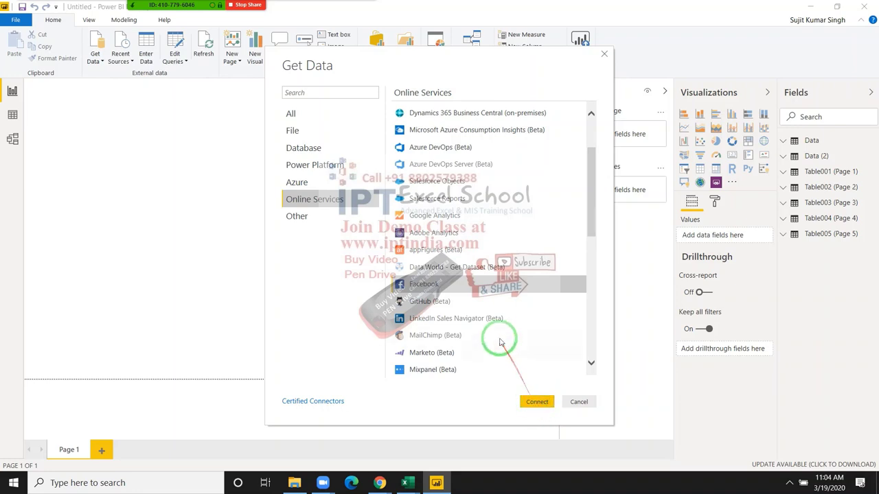
scroll(494, 328, down, 2)
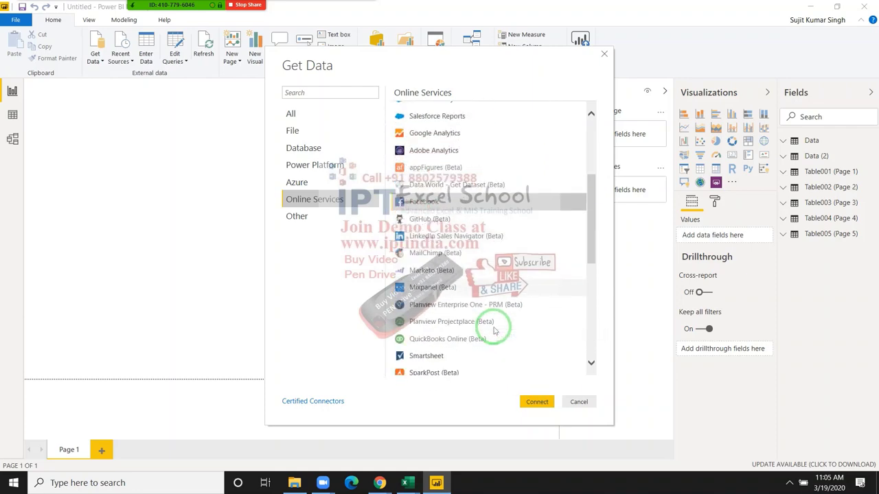
scroll(494, 328, down, 2)
scroll(494, 331, down, 1)
scroll(495, 331, down, 1)
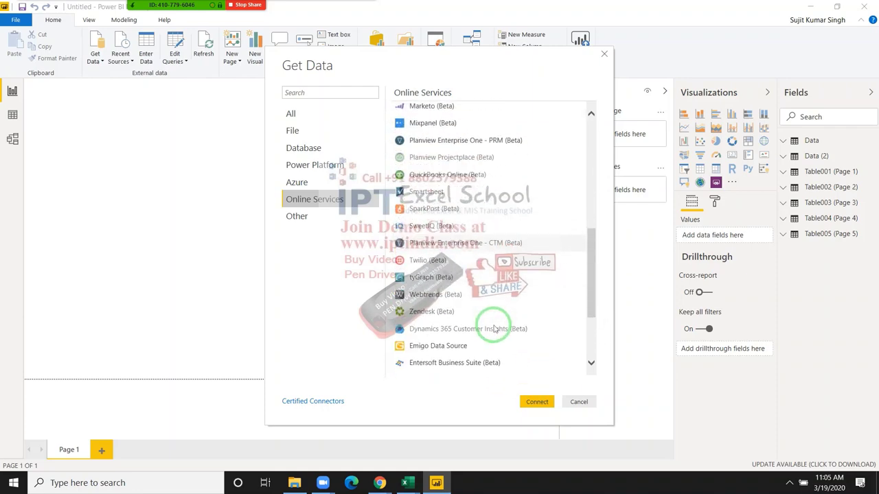
scroll(494, 324, down, 1)
scroll(498, 299, up, 4)
scroll(499, 300, down, 3)
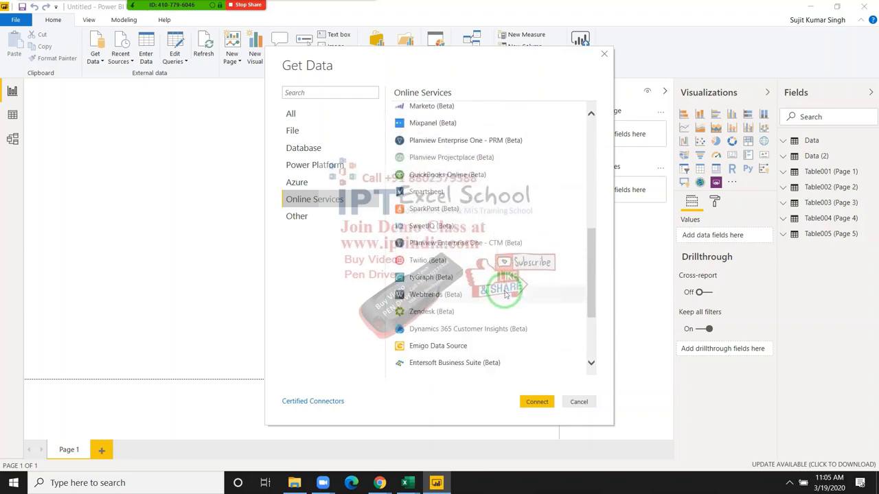
scroll(501, 299, down, 2)
scroll(505, 296, down, 1)
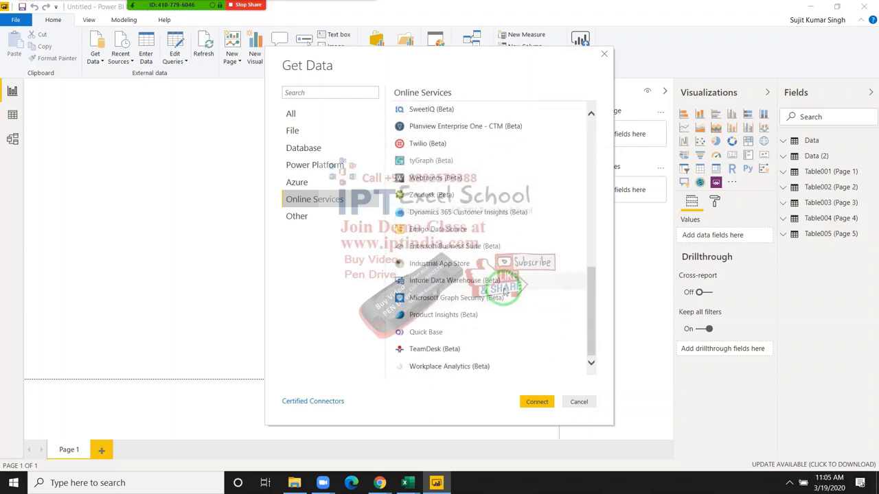
scroll(504, 292, up, 2)
scroll(504, 290, up, 1)
scroll(505, 289, up, 2)
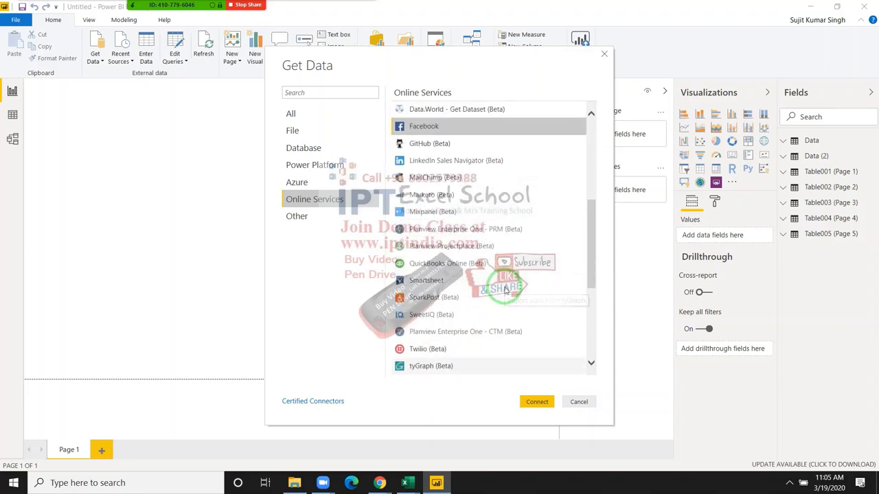
scroll(506, 287, up, 2)
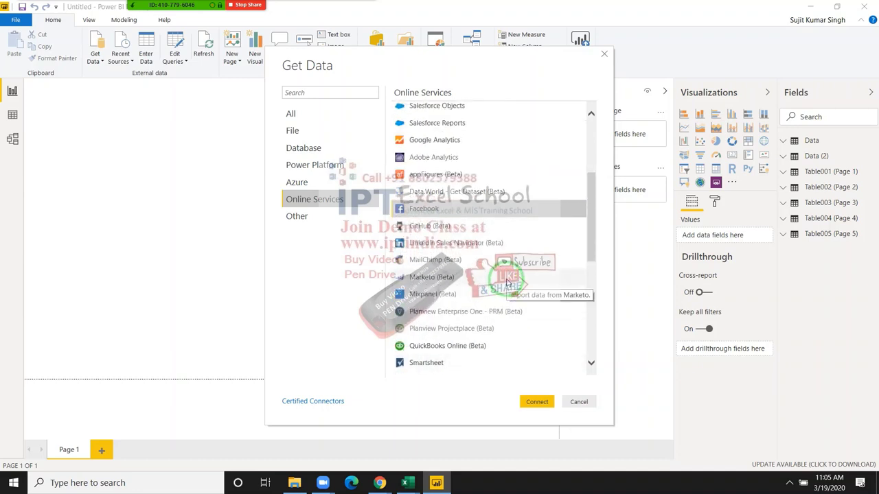
scroll(507, 276, up, 2)
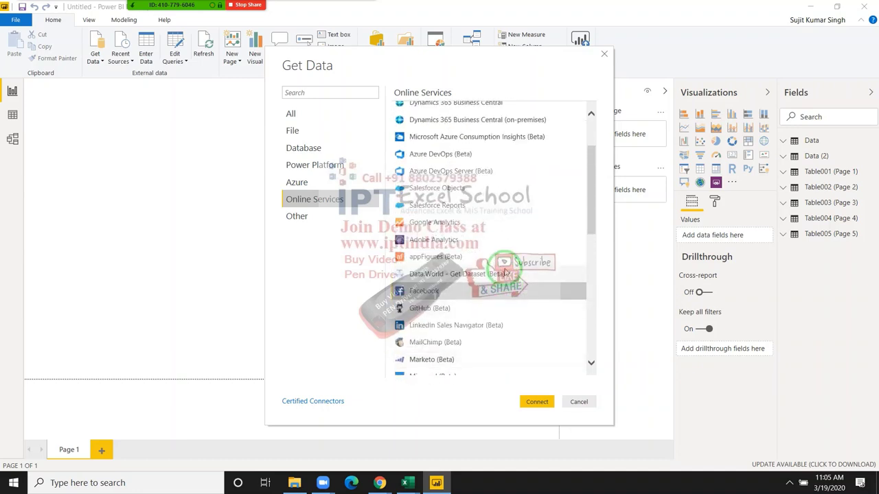
scroll(506, 228, up, 2)
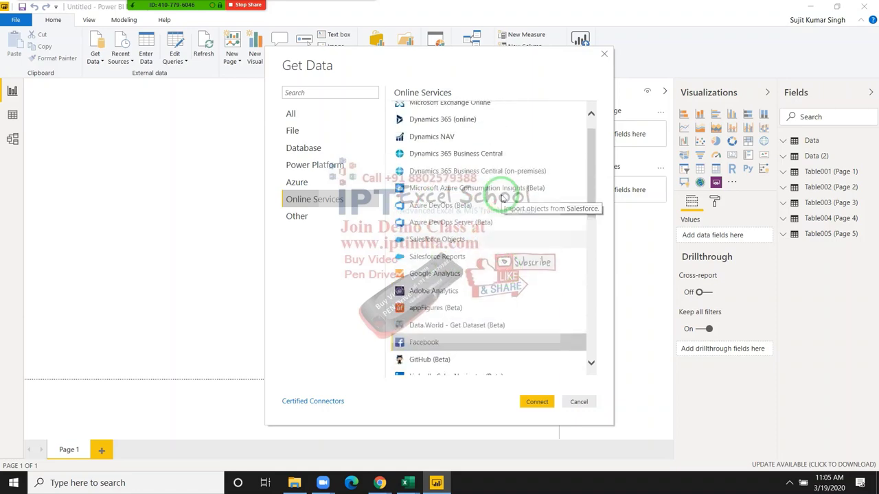
scroll(506, 233, down, 1)
scroll(506, 240, down, 1)
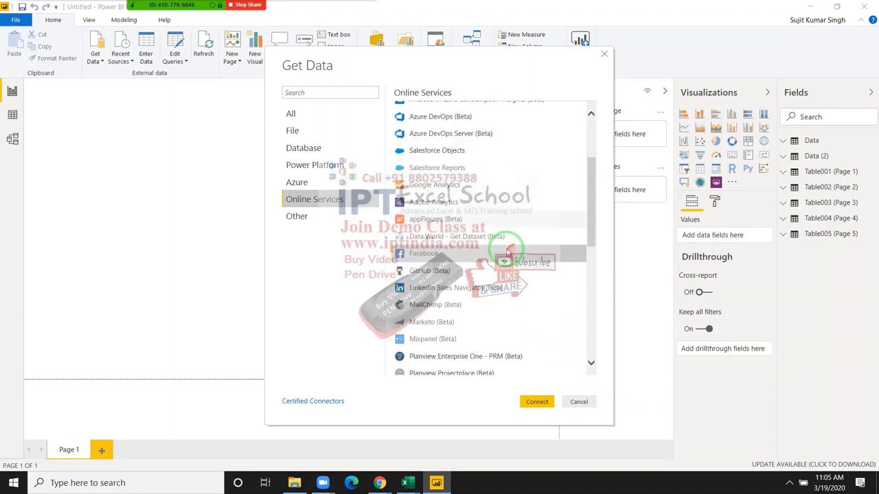
scroll(506, 247, down, 1)
scroll(506, 254, down, 1)
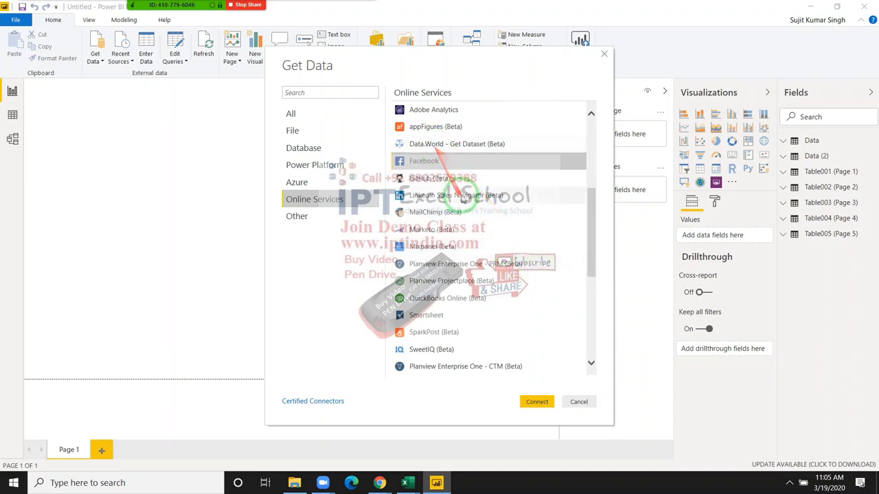
scroll(497, 256, down, 3)
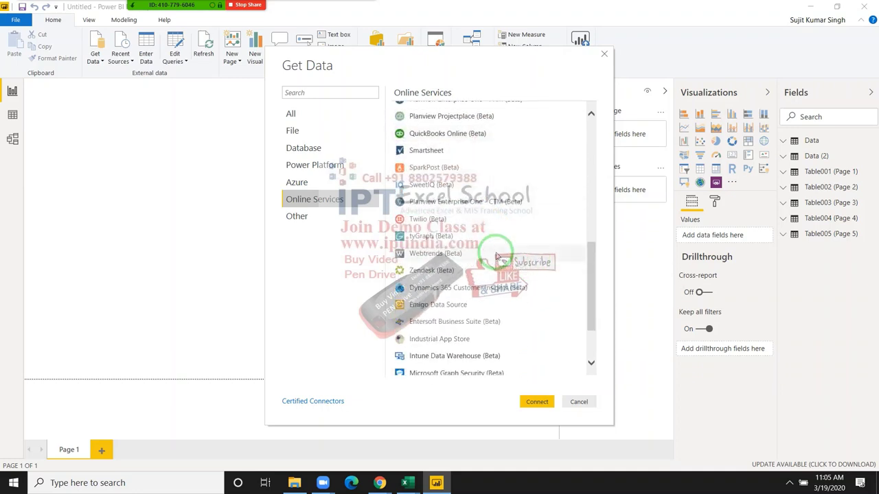
scroll(497, 255, down, 2)
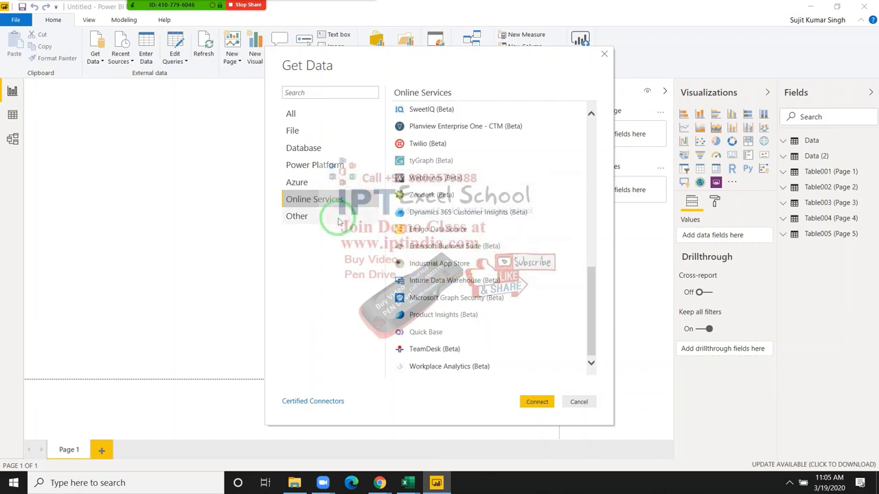
Step: Start a Web connection from the Other category, then bring the Fast.com Chrome window forward
click(338, 218)
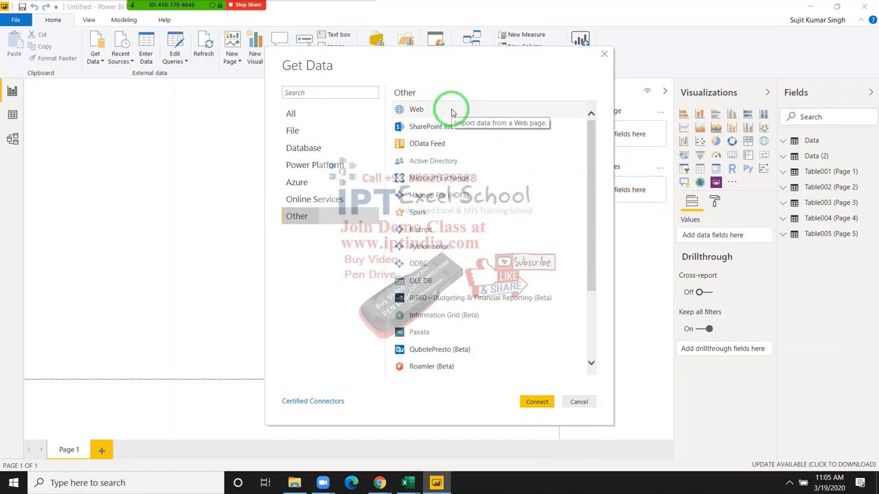
click(452, 110)
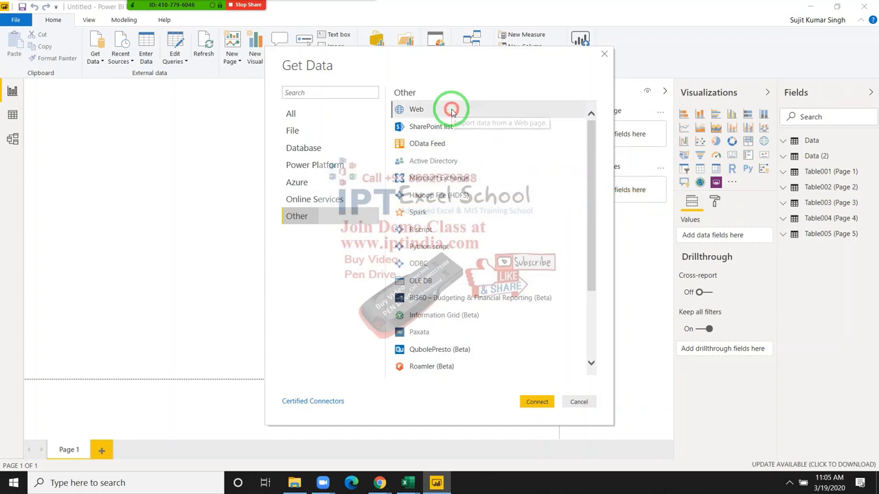
click(540, 403)
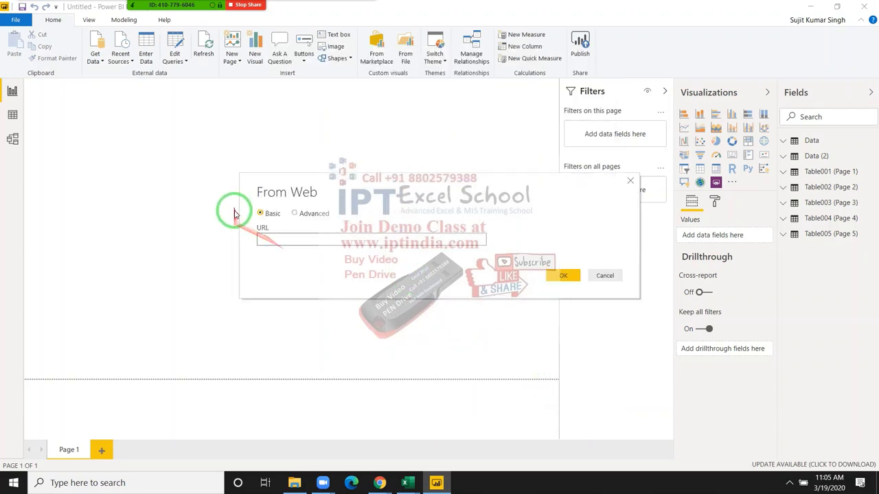
mouse_move(379, 483)
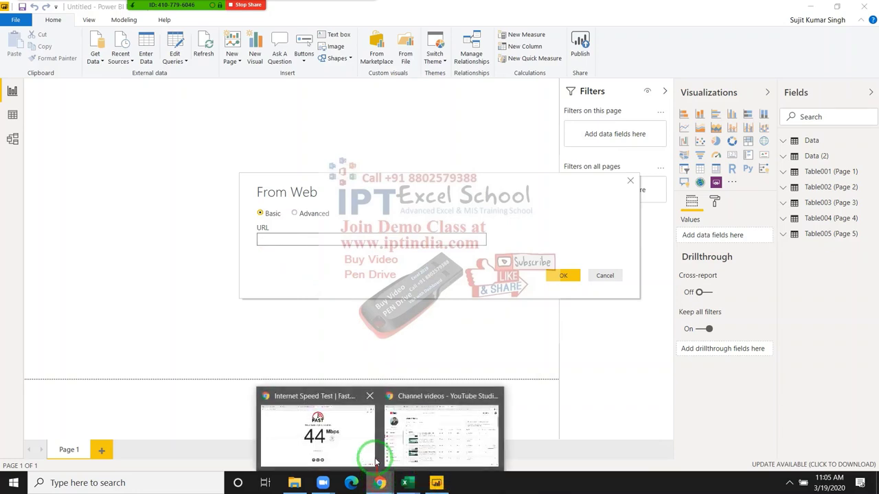
click(357, 445)
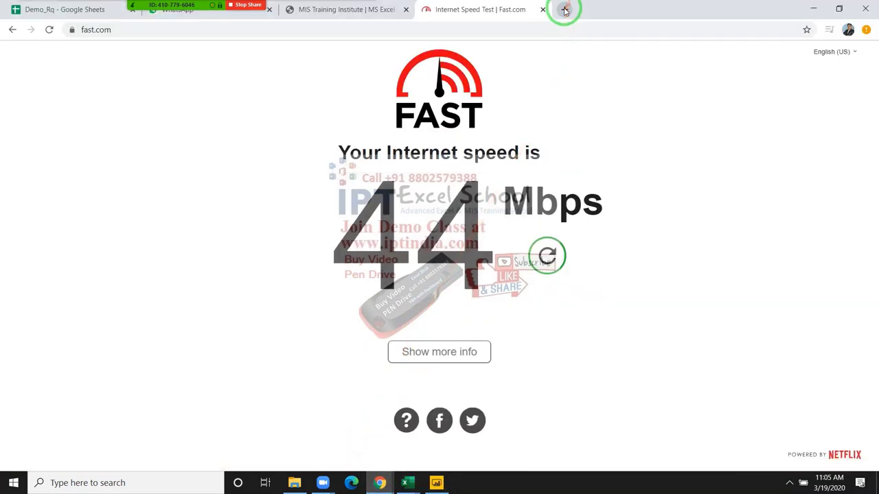
Step: In a new Chrome tab, search Google for 'world mobile users by country'
click(564, 9)
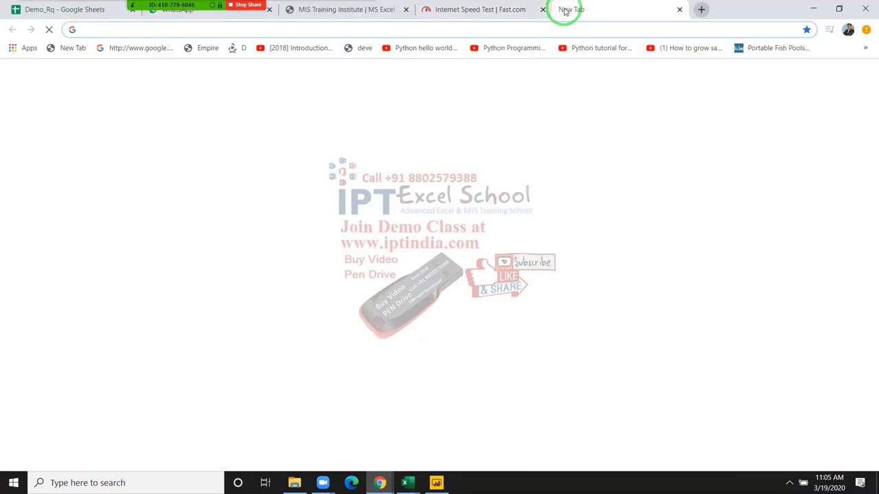
click(539, 30)
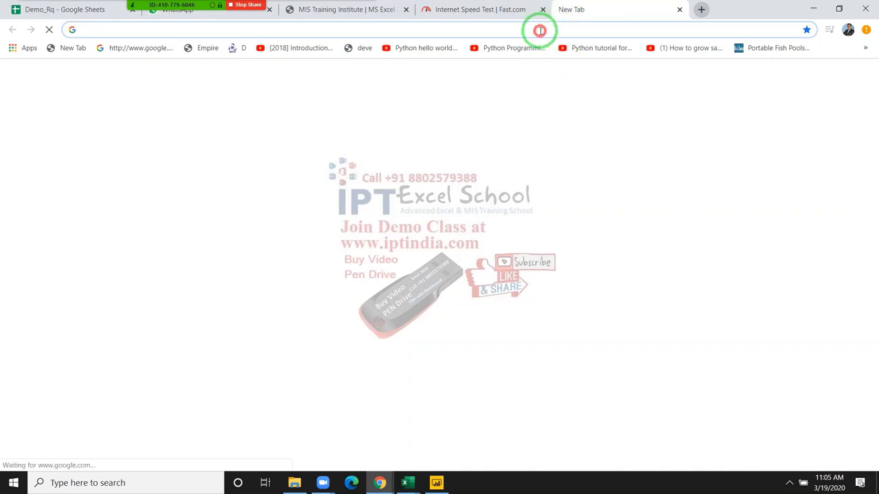
click(515, 10)
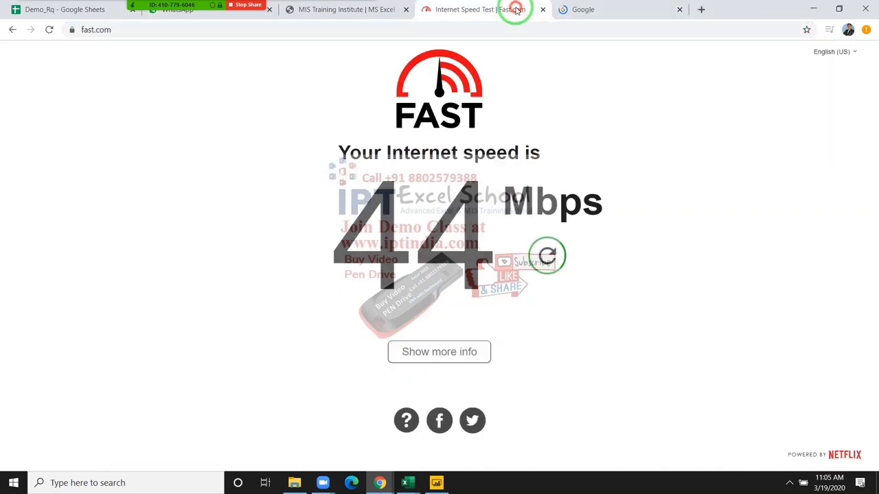
click(575, 12)
click(402, 254)
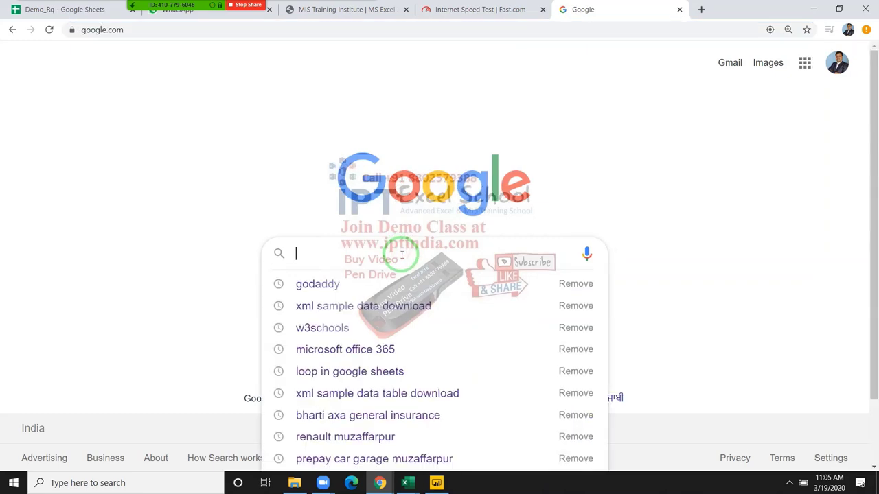
text(worl)
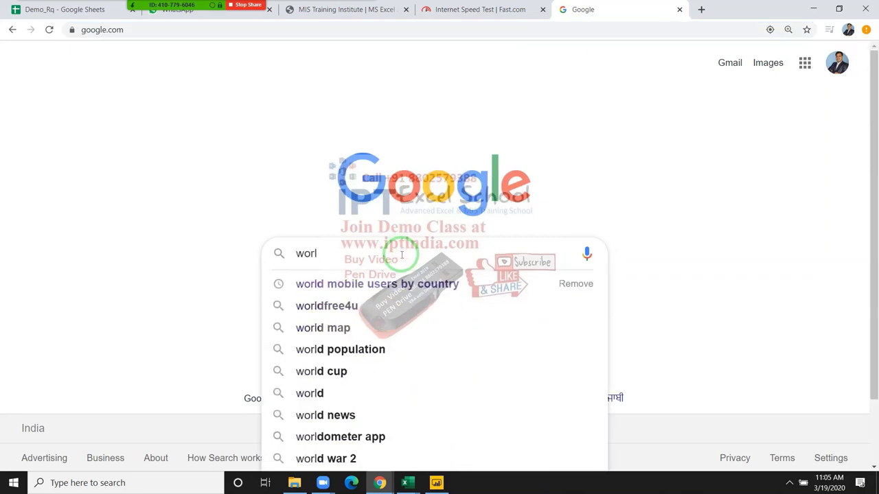
click(384, 283)
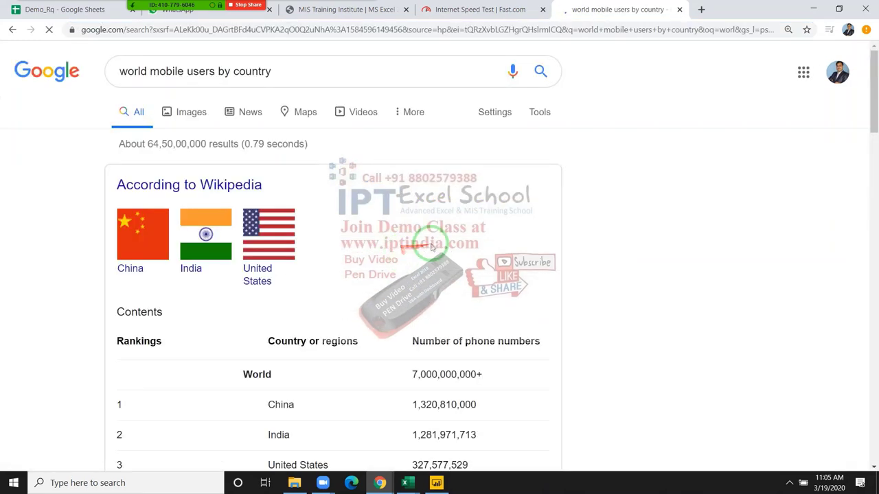
scroll(422, 237, down, 3)
scroll(405, 230, down, 2)
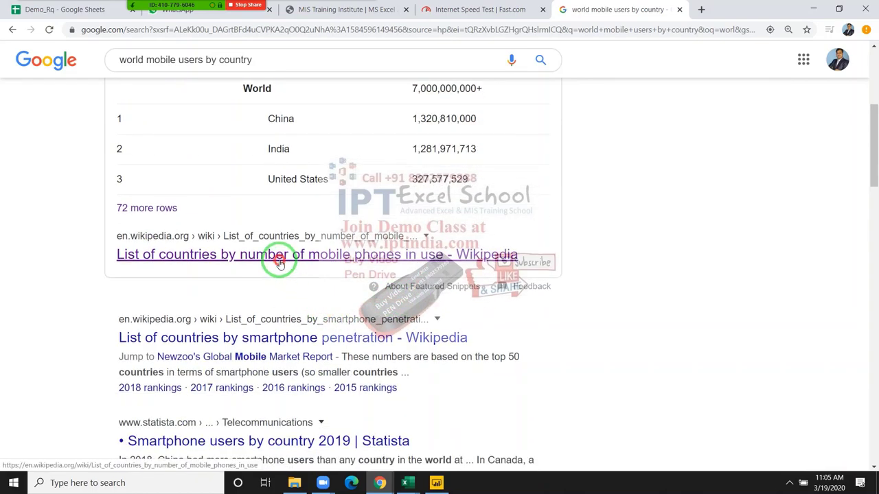
Step: Open the Wikipedia list of countries by mobile phones in use and select its URL
click(279, 263)
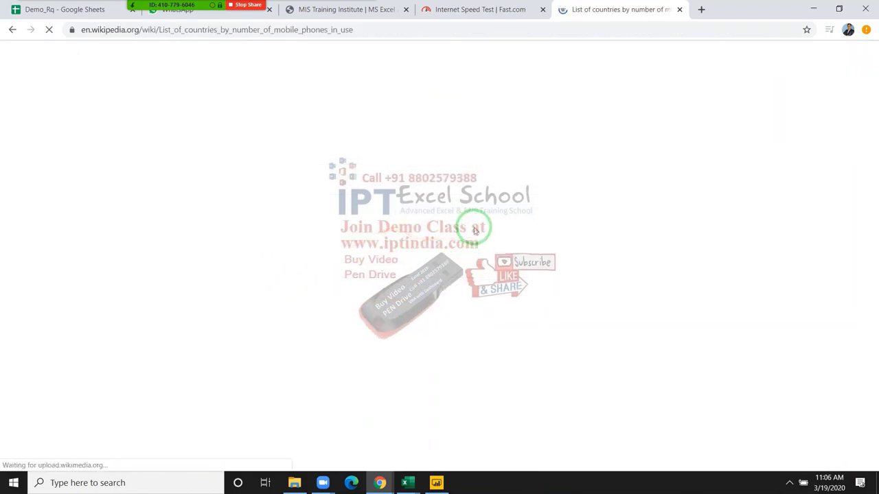
scroll(453, 233, down, 3)
scroll(440, 230, down, 4)
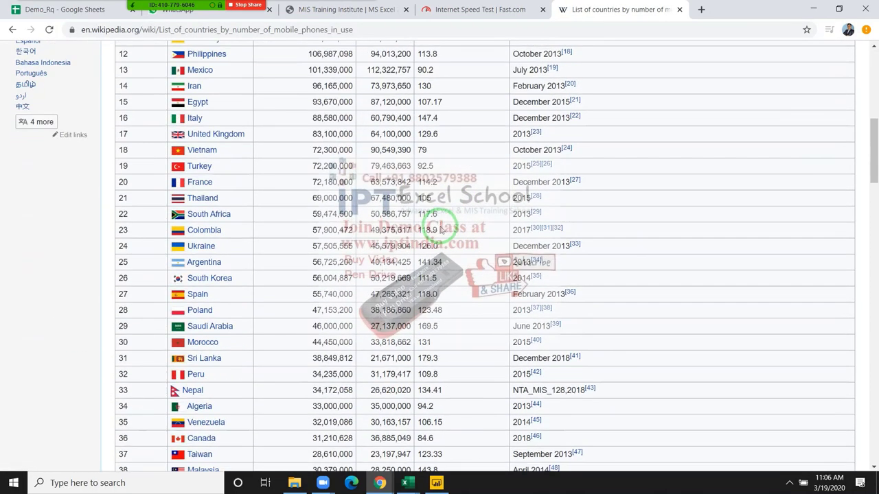
scroll(440, 230, down, 3)
scroll(438, 228, down, 1)
scroll(437, 227, down, 3)
scroll(436, 225, down, 3)
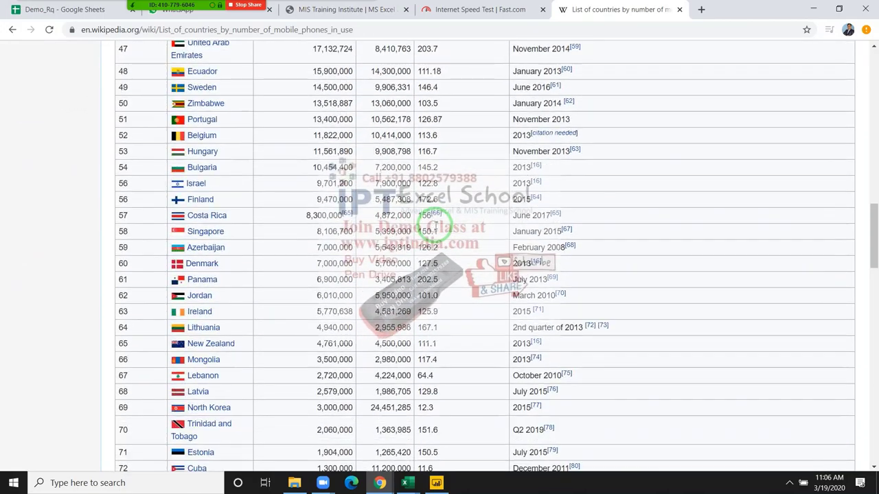
scroll(436, 225, down, 3)
scroll(433, 221, up, 6)
scroll(425, 206, up, 6)
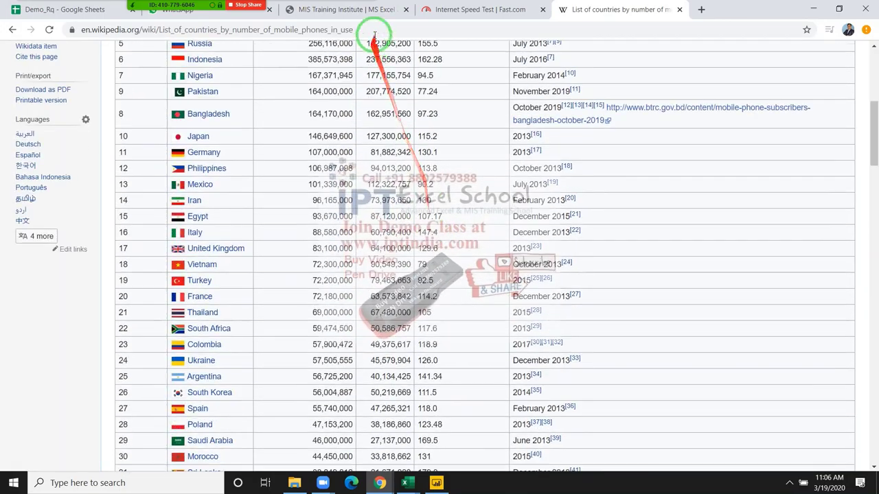
click(378, 29)
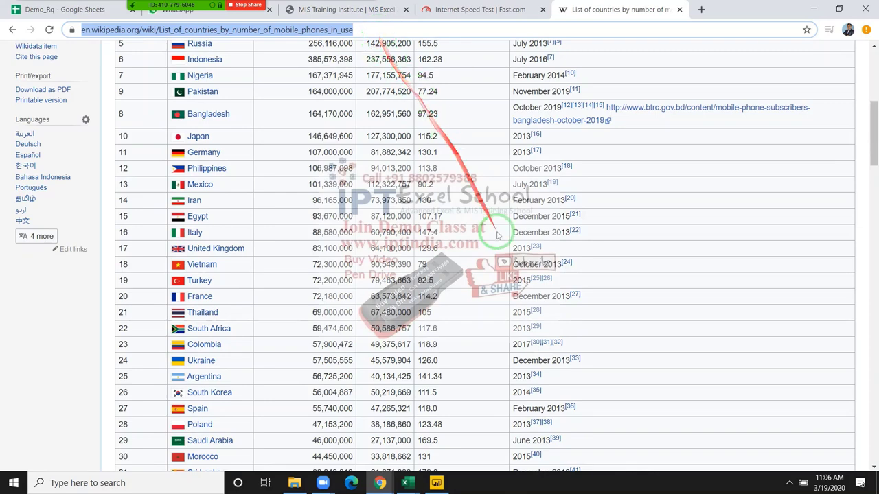
Step: Paste the Wikipedia URL into From Web and preview Document, Table 0 and Table 1
click(436, 482)
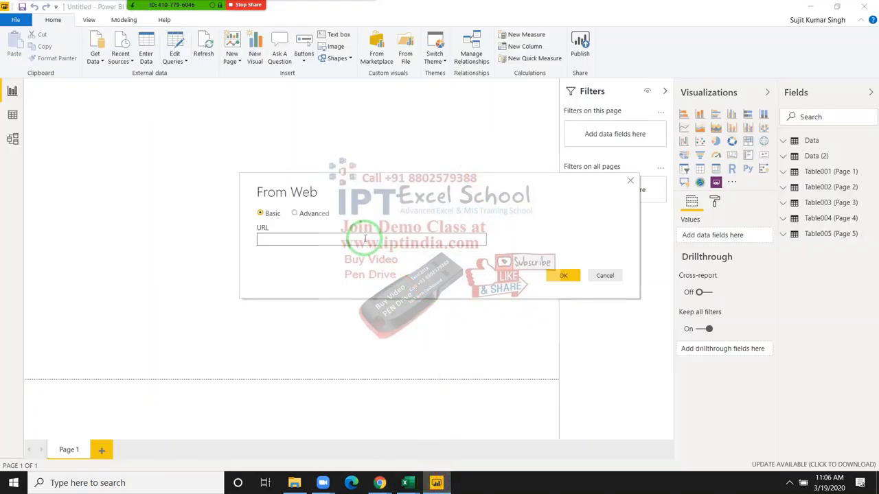
text(https://en.wikipedia.org/wiki/List_of_countries_by_number_of_mobile_phones_in_use)
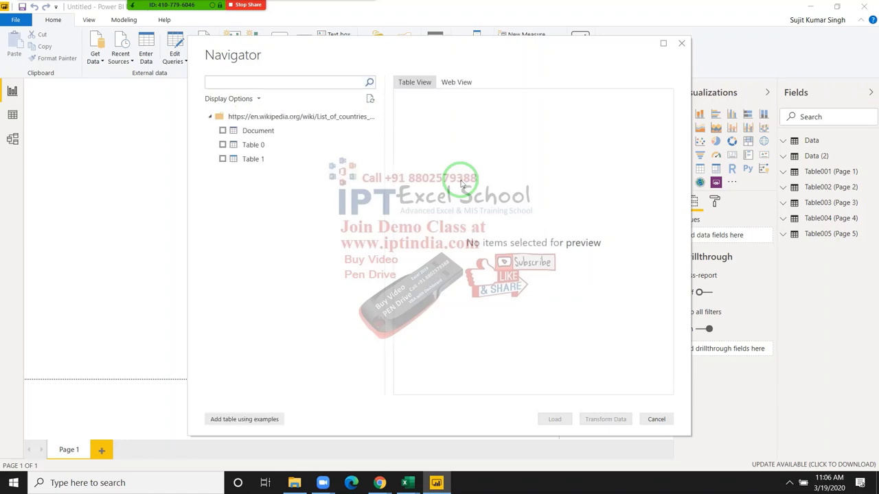
click(256, 132)
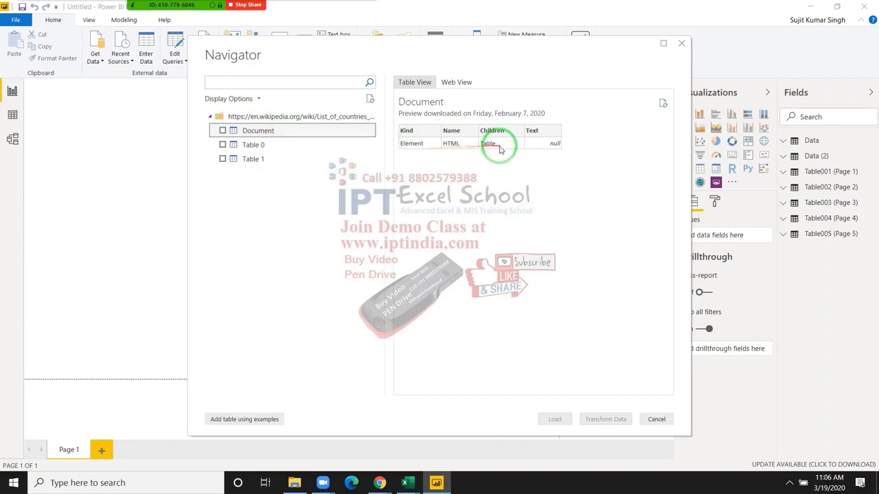
click(237, 146)
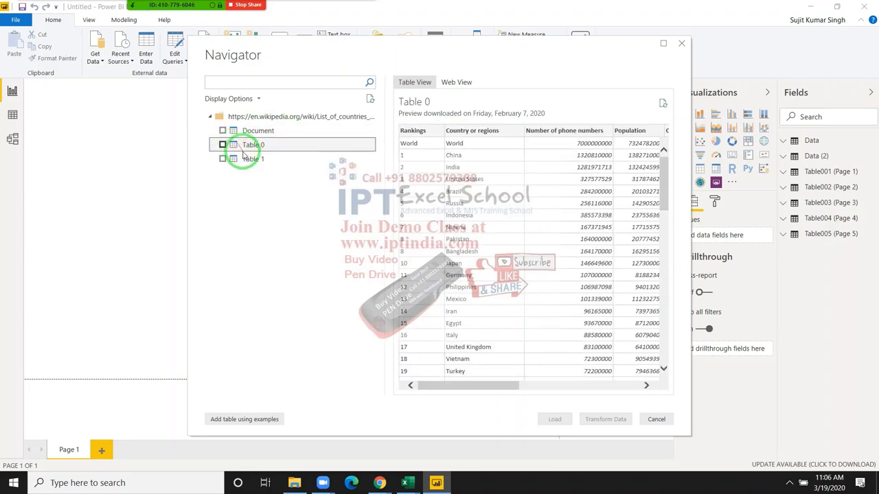
click(245, 158)
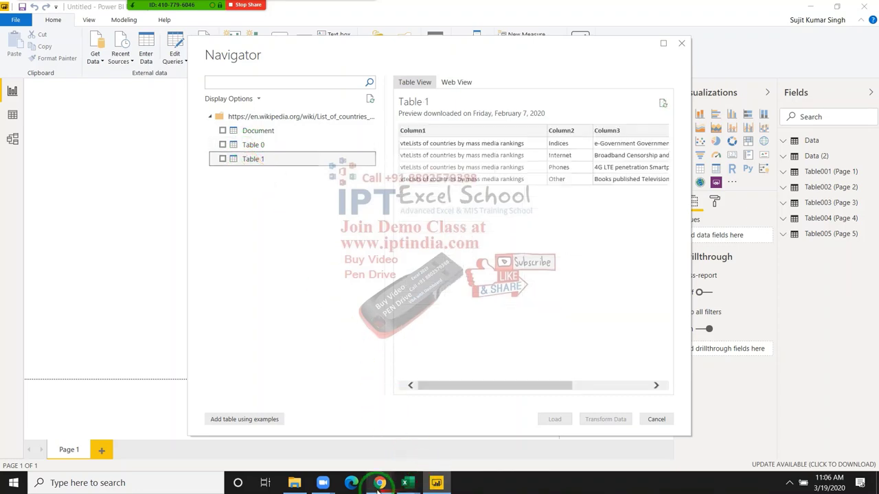
mouse_move(379, 484)
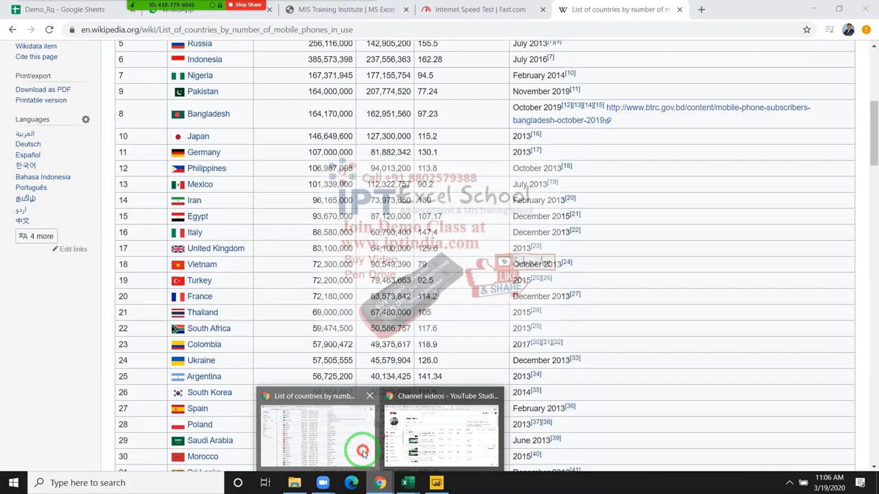
click(357, 449)
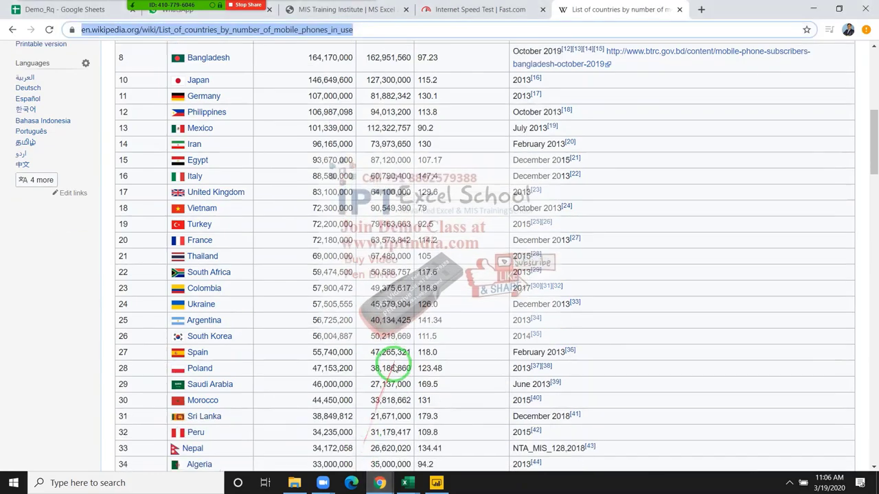
scroll(383, 336, up, 6)
scroll(128, 157, down, 3)
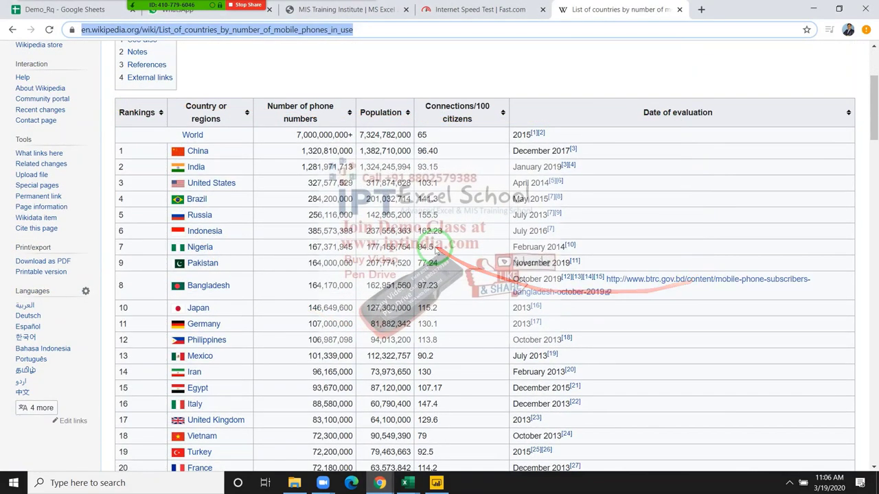
scroll(435, 251, up, 2)
scroll(435, 252, down, 7)
scroll(433, 266, down, 8)
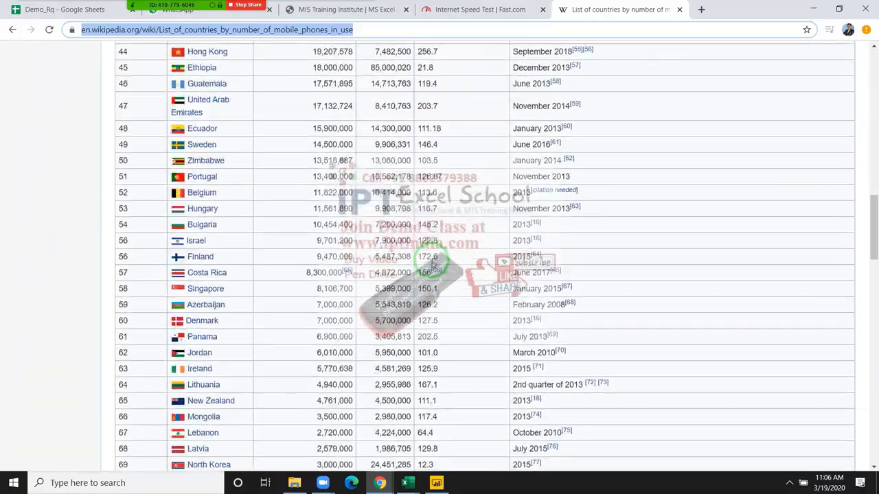
scroll(433, 266, down, 15)
scroll(432, 268, up, 1)
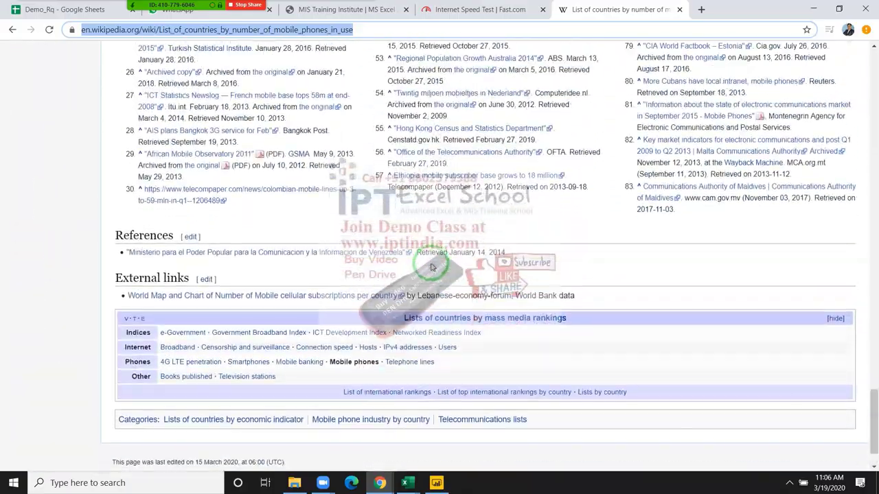
scroll(432, 268, up, 3)
scroll(431, 269, up, 8)
scroll(429, 270, up, 2)
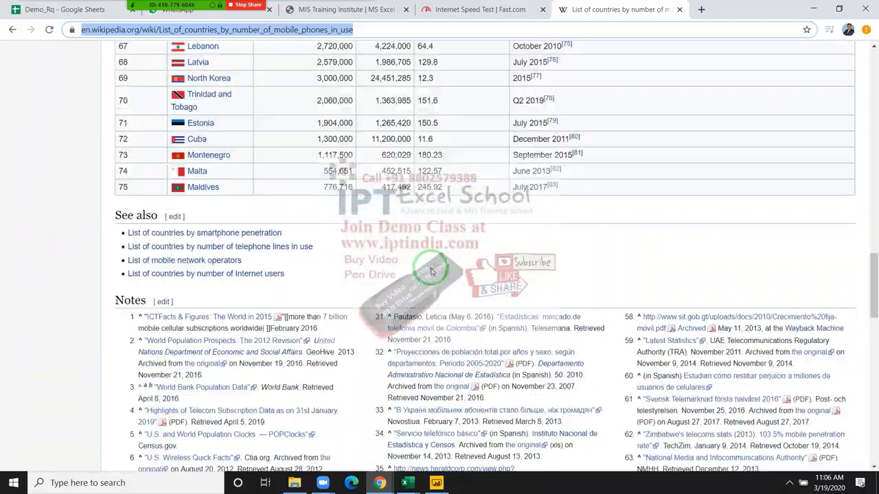
key(alt+Tab)
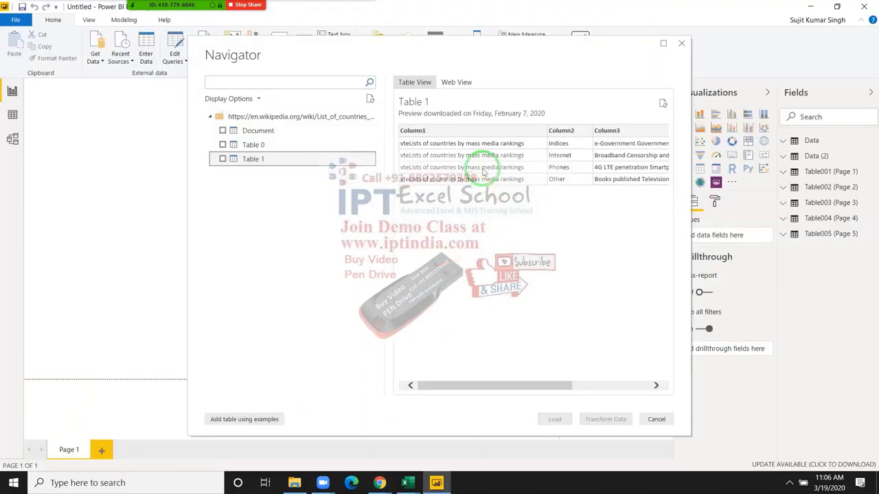
Step: Tick Table 0 in Navigator, load it, and expand its fields like Country and Population
click(257, 145)
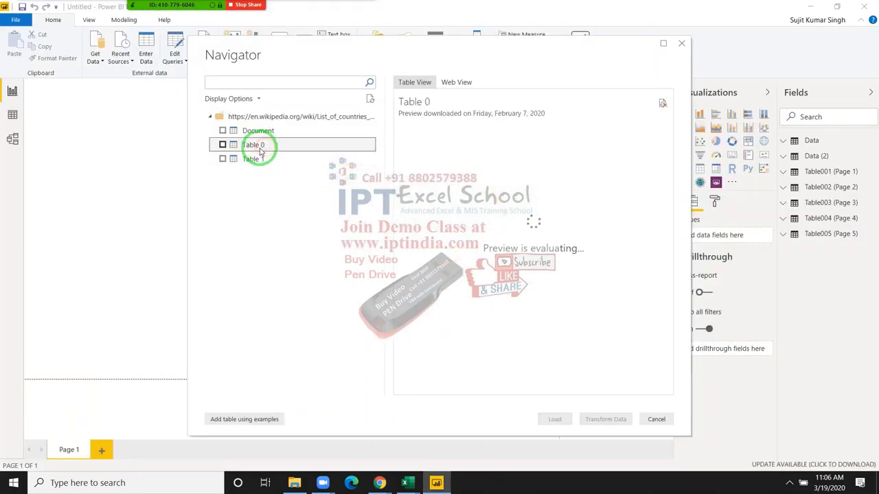
click(222, 145)
click(554, 419)
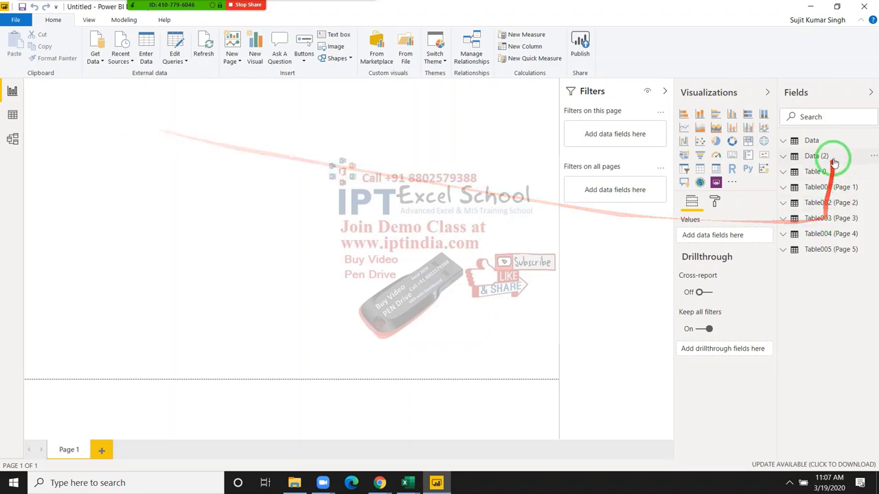
drag(814, 155, 608, 188)
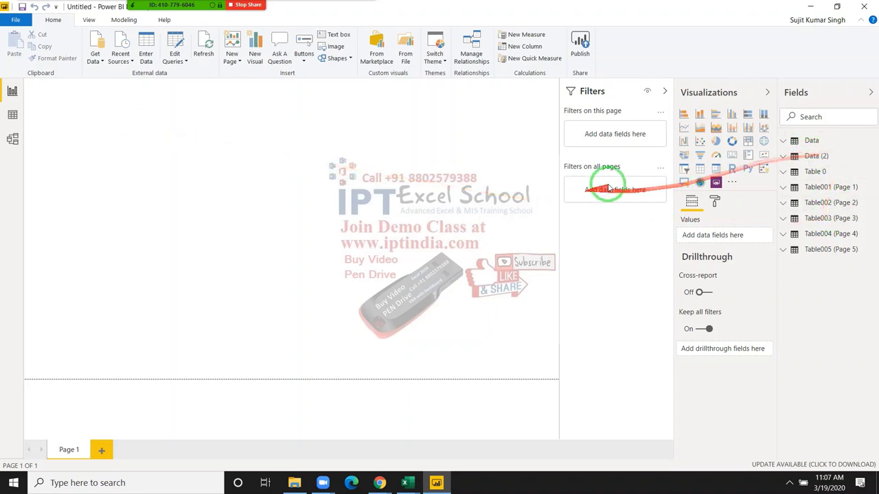
click(812, 172)
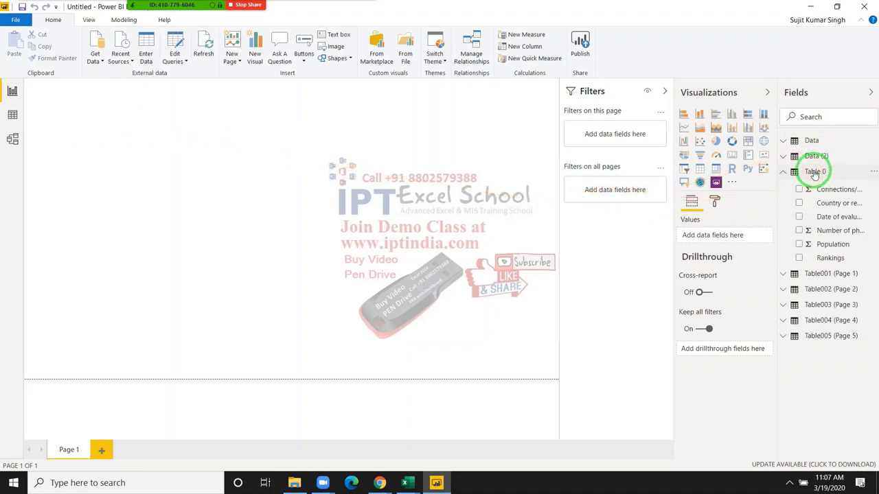
Step: Open Table 0 in Data view and scroll through its 76 rows, World to Maldives
click(12, 115)
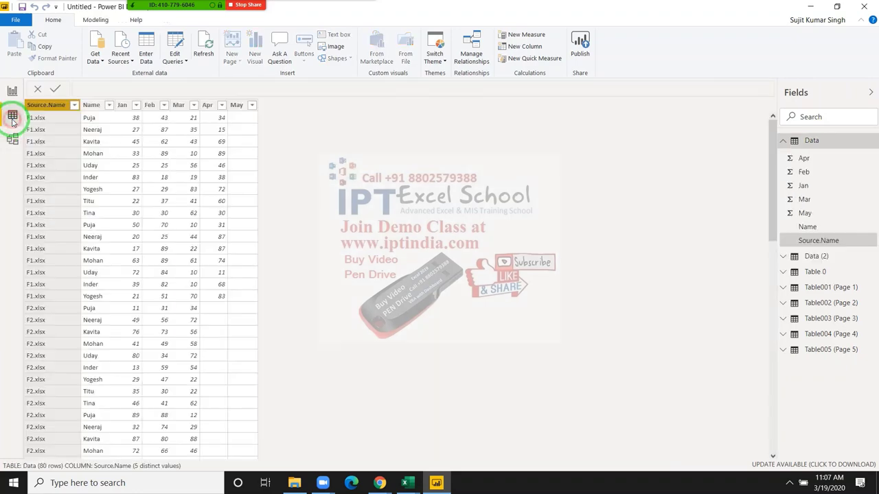
click(812, 272)
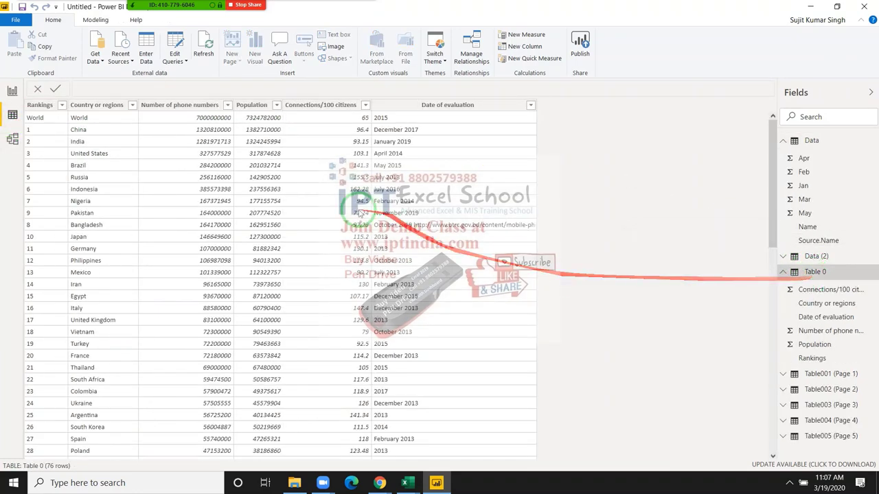
scroll(259, 274, down, 2)
scroll(258, 264, down, 10)
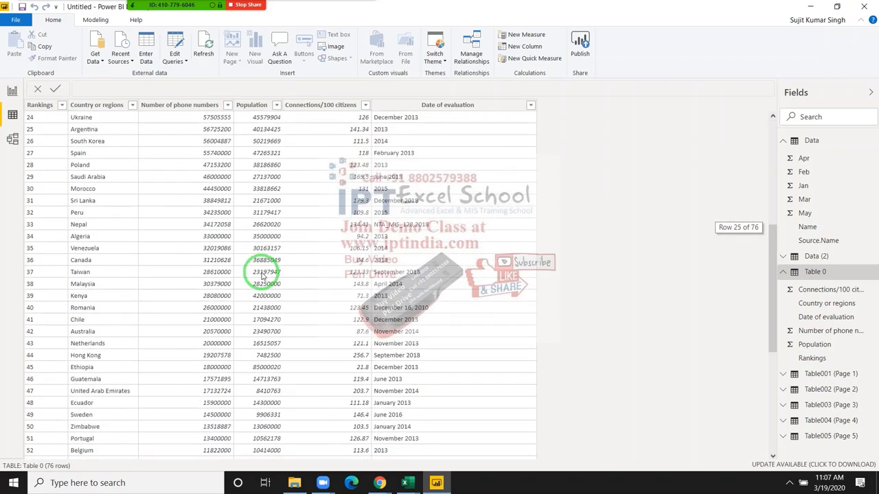
scroll(255, 257, up, 12)
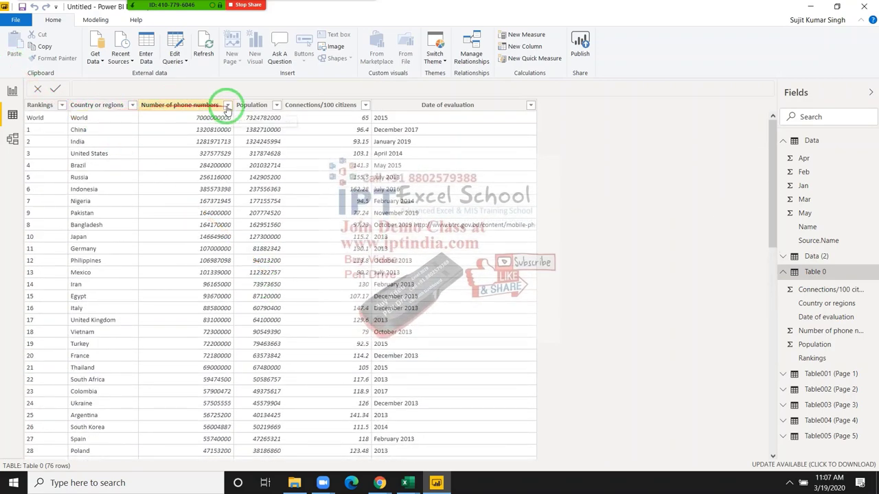
scroll(544, 207, down, 3)
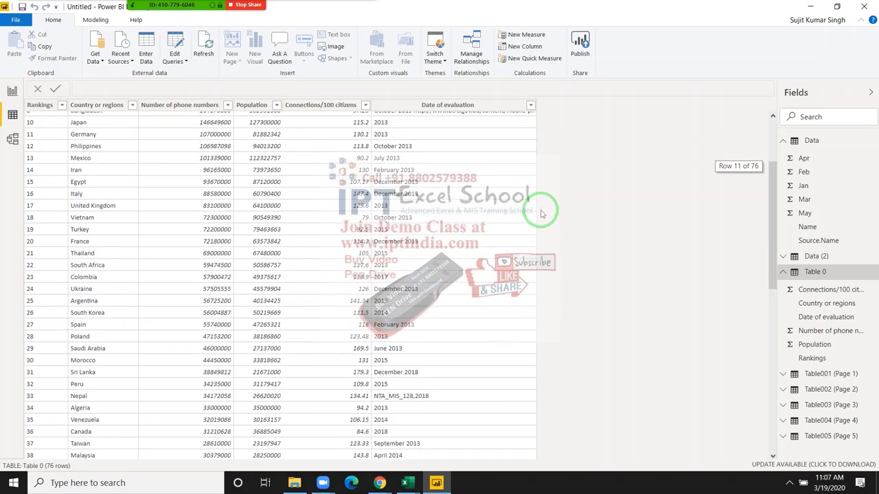
scroll(540, 214, up, 3)
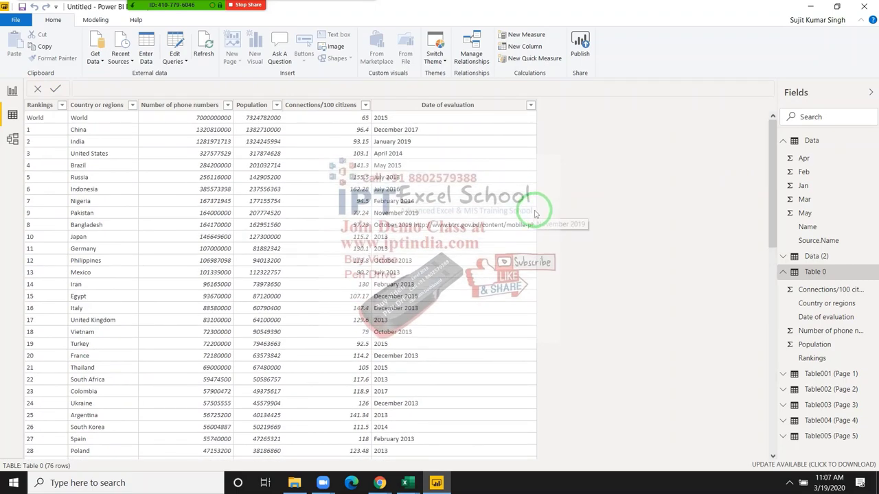
scroll(535, 215, down, 8)
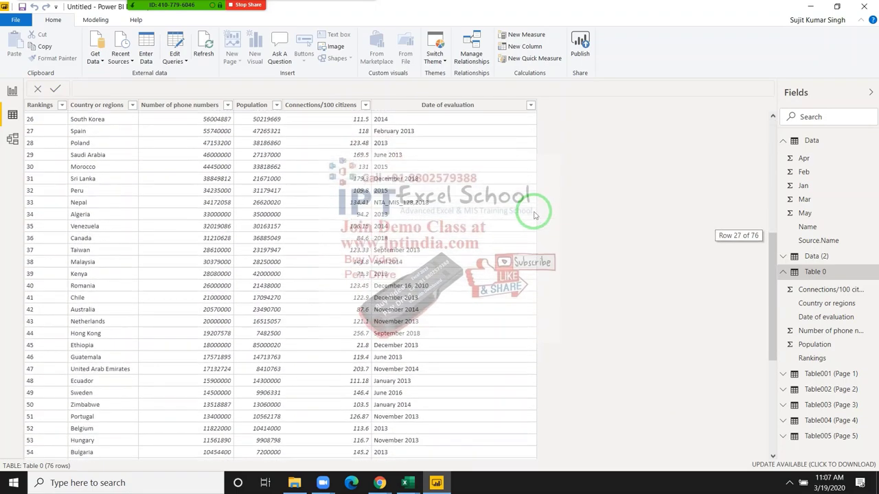
scroll(535, 215, down, 4)
scroll(534, 215, down, 2)
scroll(535, 215, down, 1)
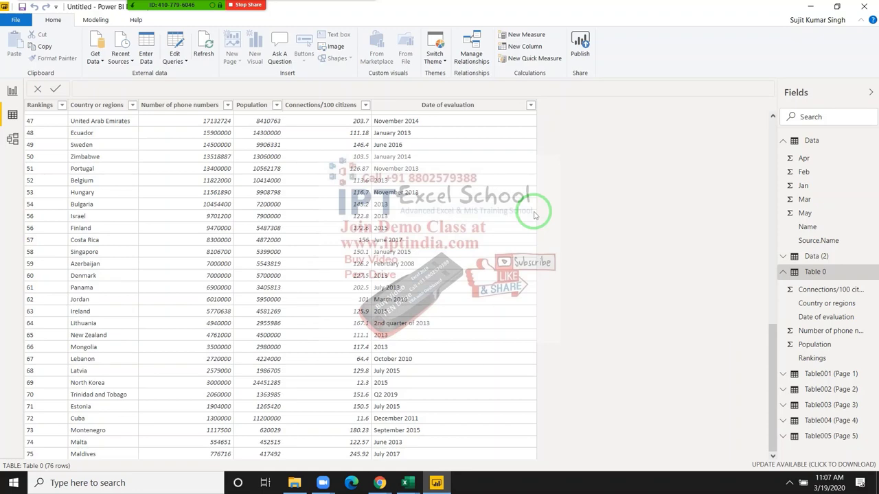
scroll(534, 215, up, 2)
scroll(535, 215, up, 6)
scroll(535, 215, up, 7)
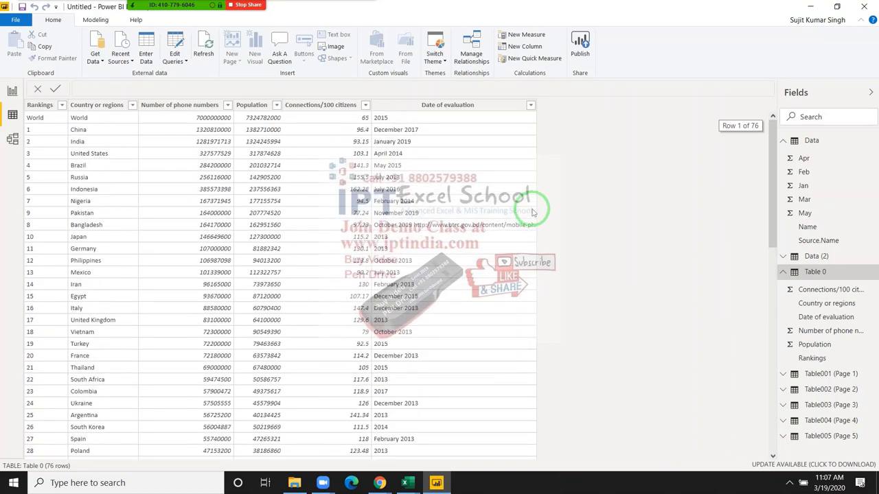
Step: Create a Blank Query from Get Data > More > Other, producing Query1 in Power Query Editor
key(alt+Tab)
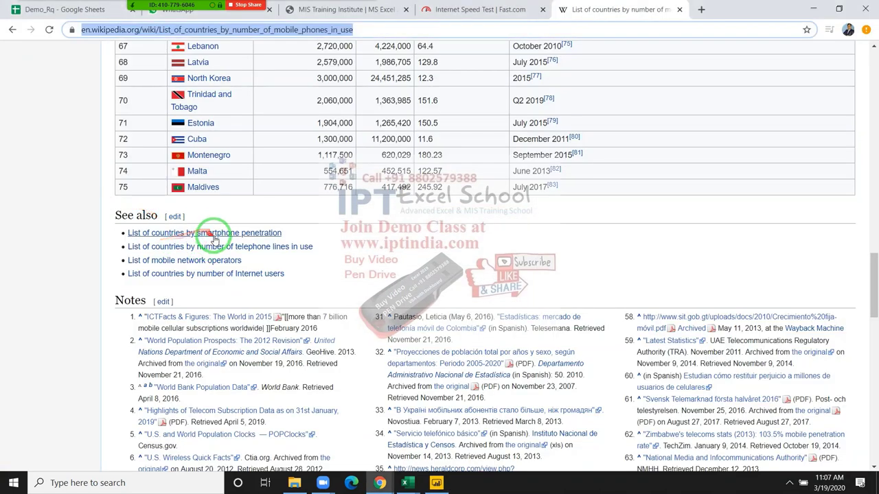
key(alt+Tab)
click(94, 58)
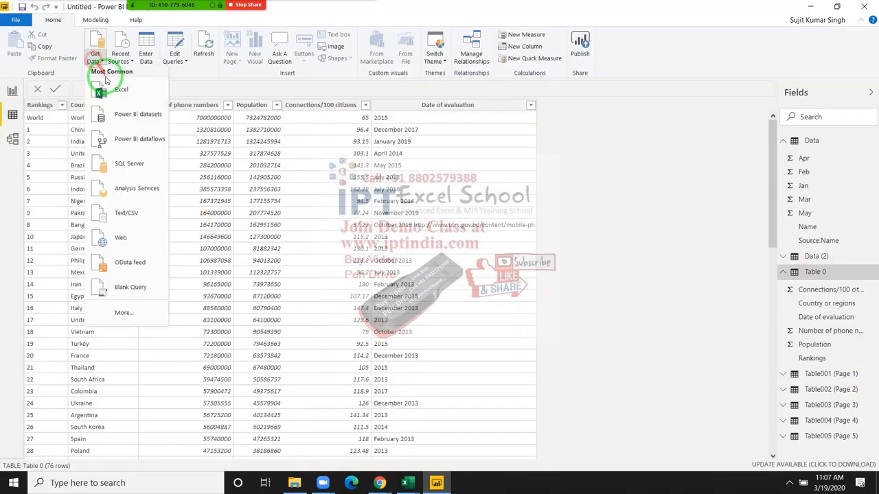
click(125, 309)
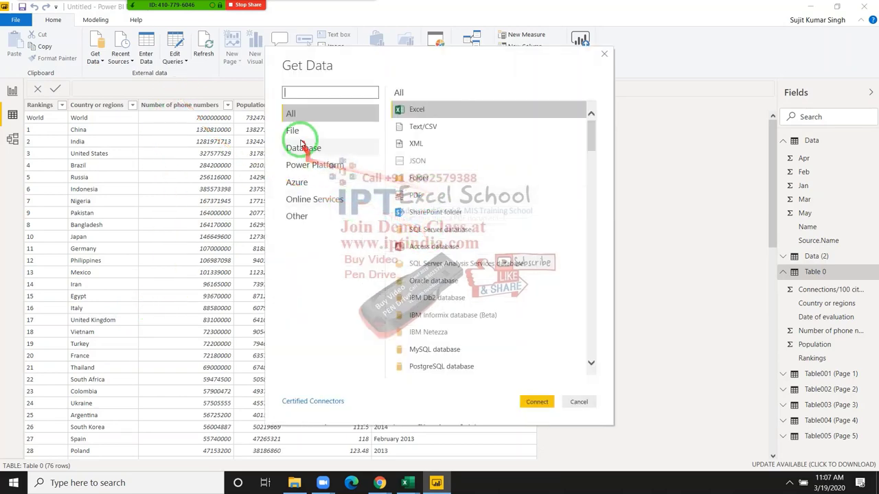
click(296, 215)
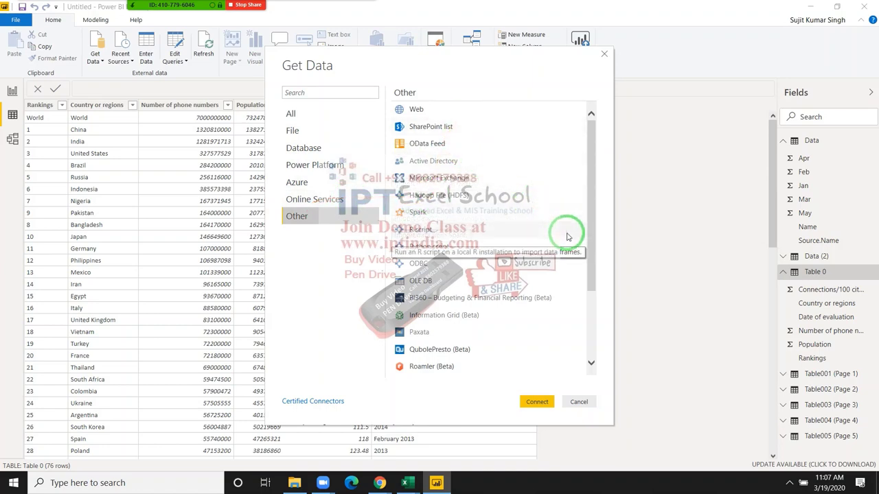
scroll(567, 230, down, 1)
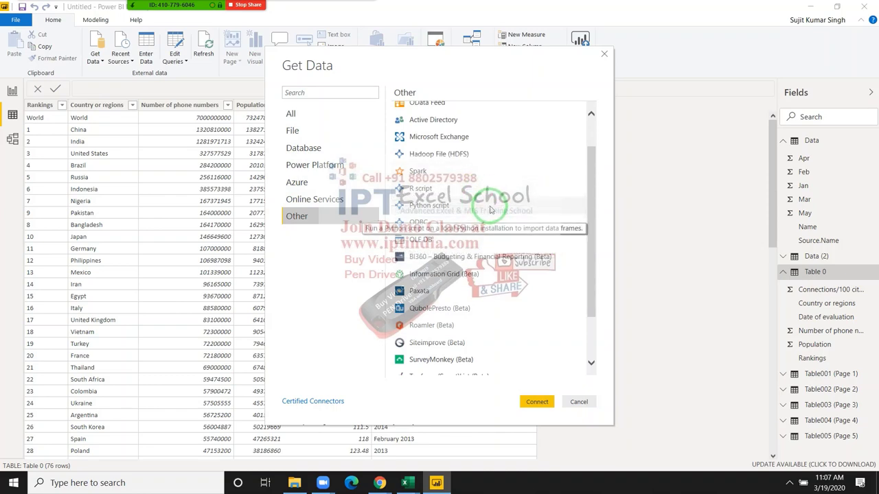
scroll(422, 193, down, 1)
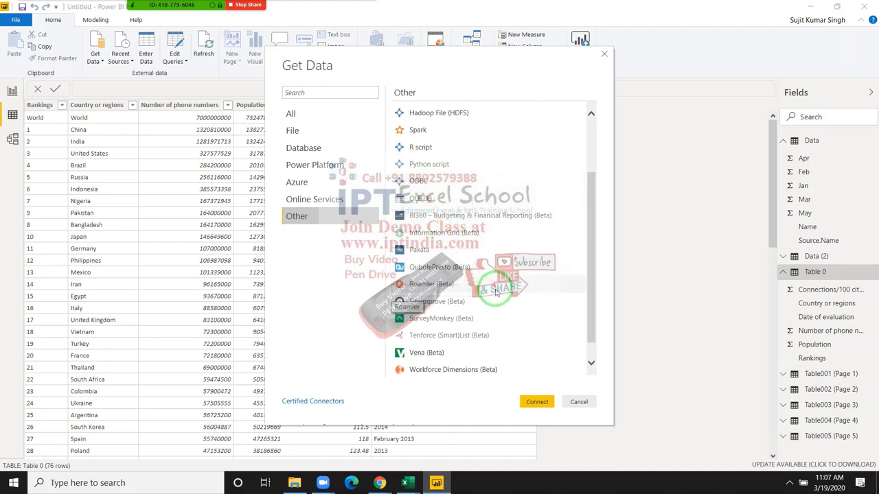
scroll(494, 295, down, 1)
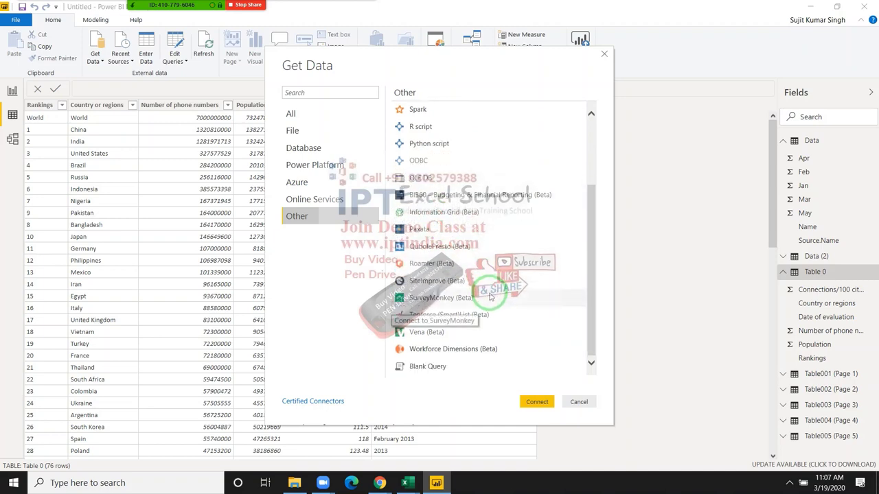
click(430, 368)
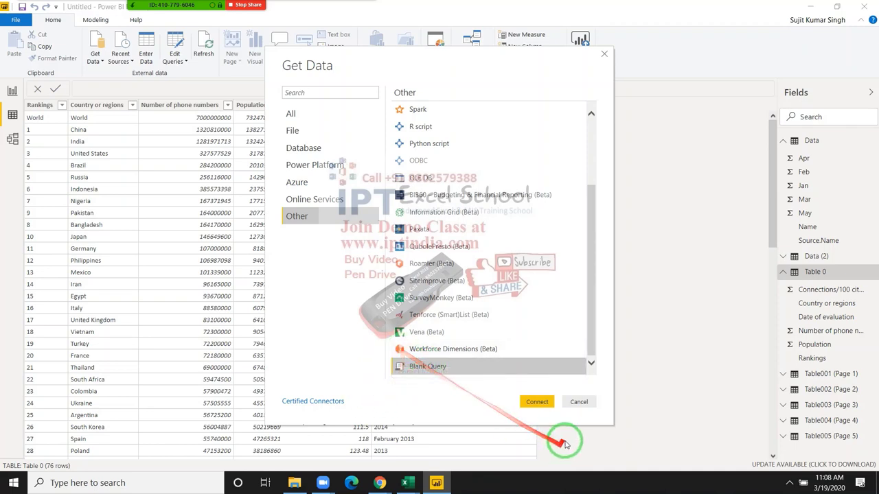
click(542, 407)
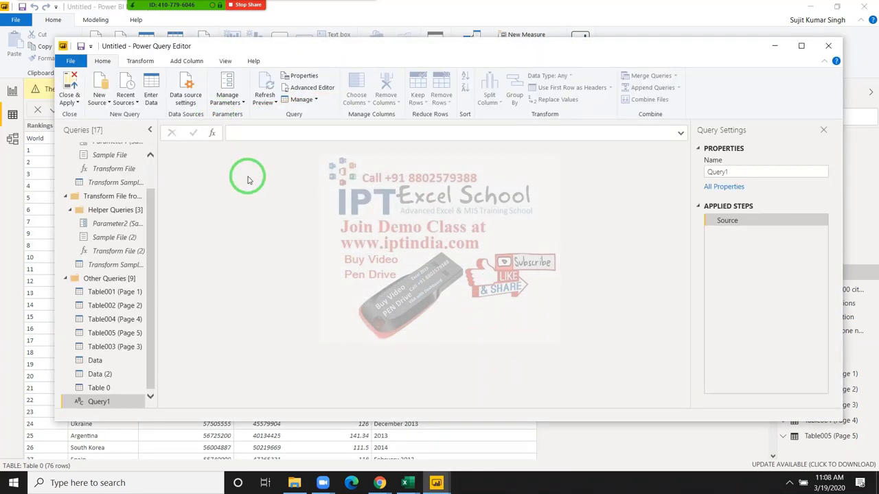
Step: Type a partial formula in Query1's formula bar, trimming it back to =f
mouse_move(232, 181)
mouse_down()
mouse_move(373, 133)
mouse_move(447, 165)
mouse_move(257, 177)
mouse_move(147, 197)
mouse_up()
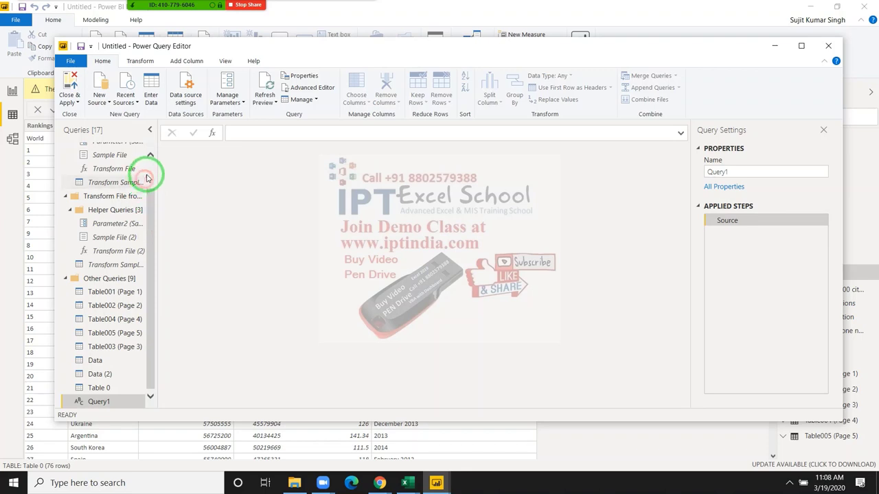
scroll(148, 177, up, 2)
mouse_move(151, 181)
mouse_down()
mouse_move(153, 214)
mouse_move(226, 175)
mouse_up()
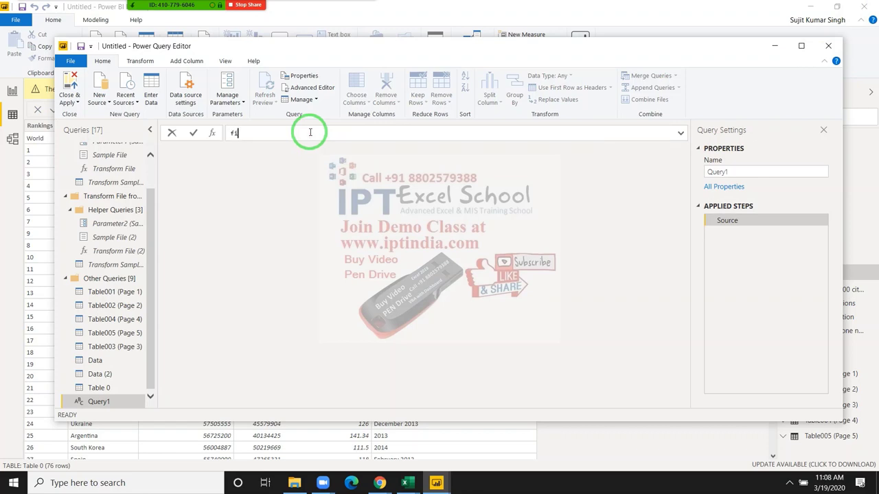
key(BackSpace)
key(BackSpace)
text(=)
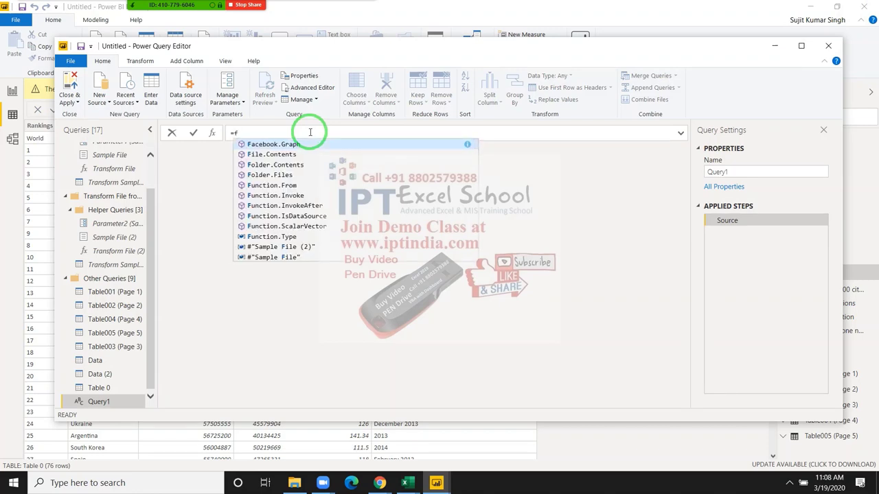
text(il)
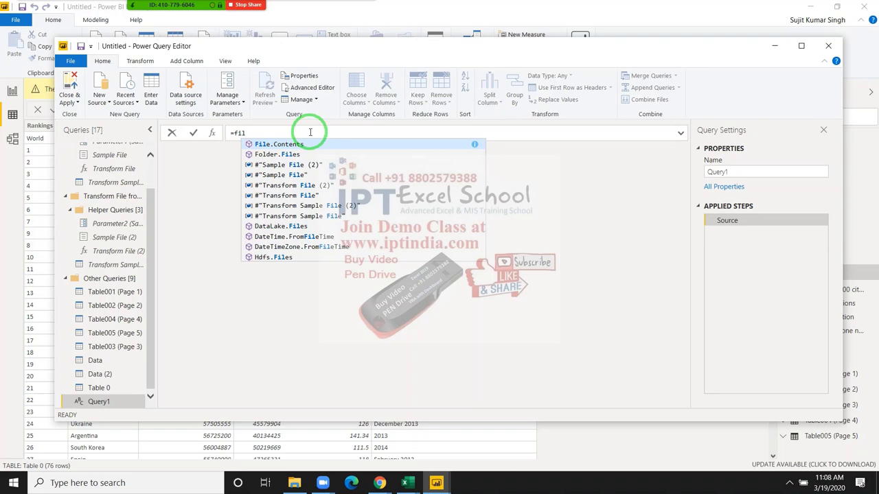
key(BackSpace)
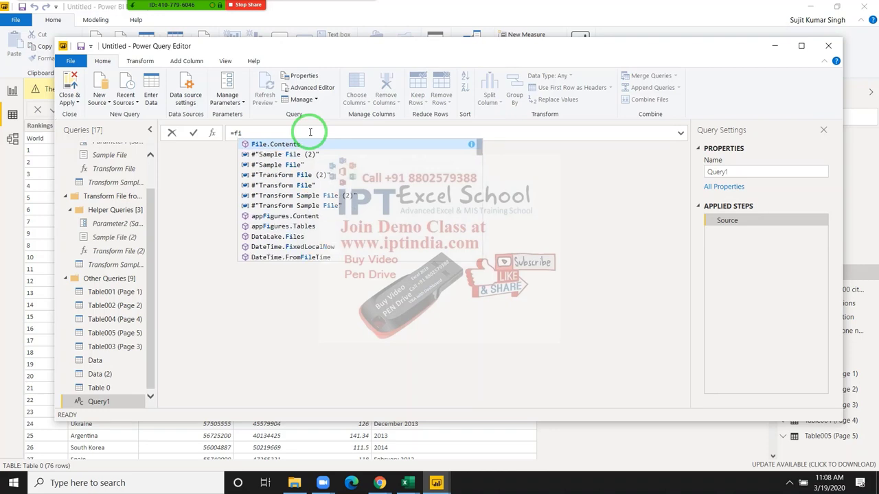
key(BackSpace)
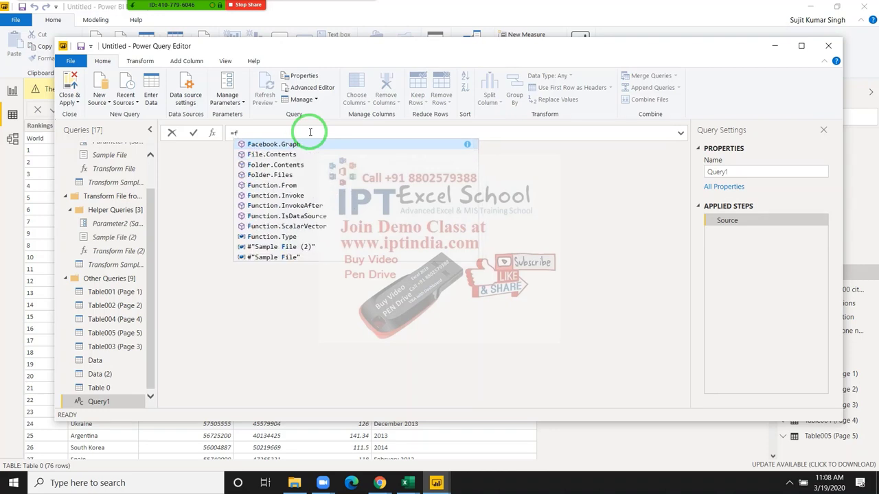
Step: Browse the formula suggestions, clear the formula, and close Power Query Editor
key(Down)
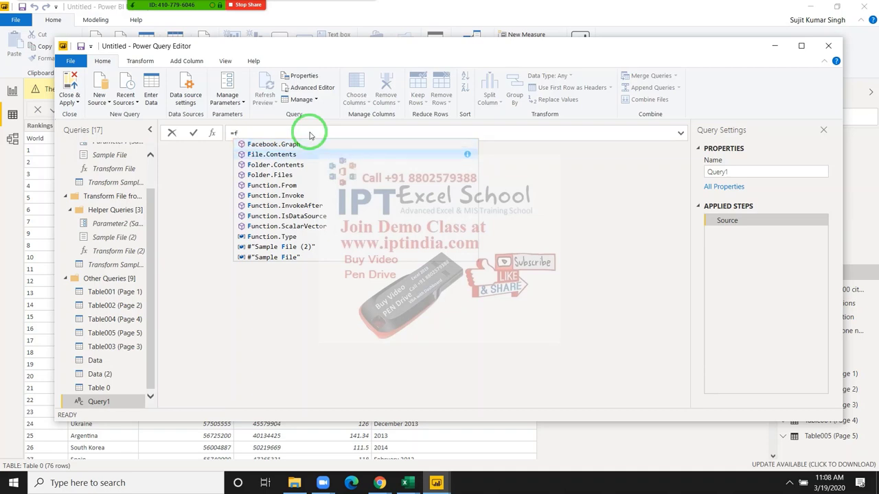
key(Down)
key(Down)
key(Down)
key(Down)
key(Down)
key(Down)
key(Down)
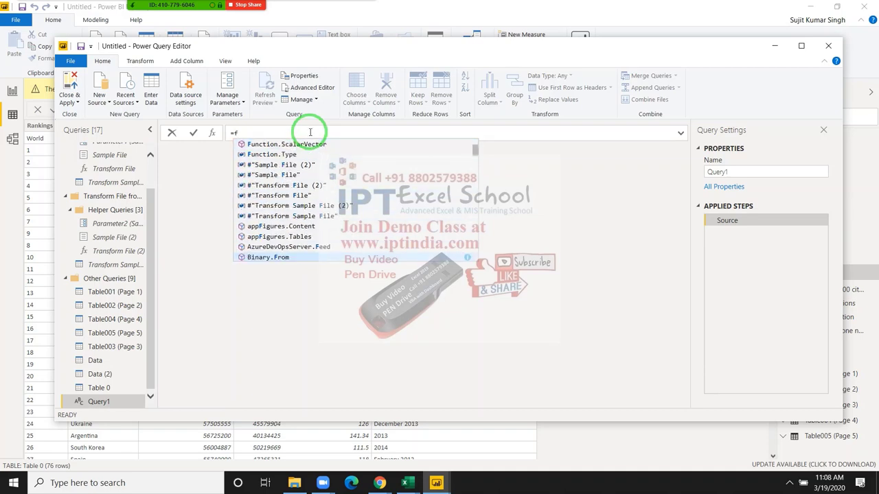
key(Down)
key(Down)
key(Down)
key(Down)
key(Down)
key(Down)
key(Down)
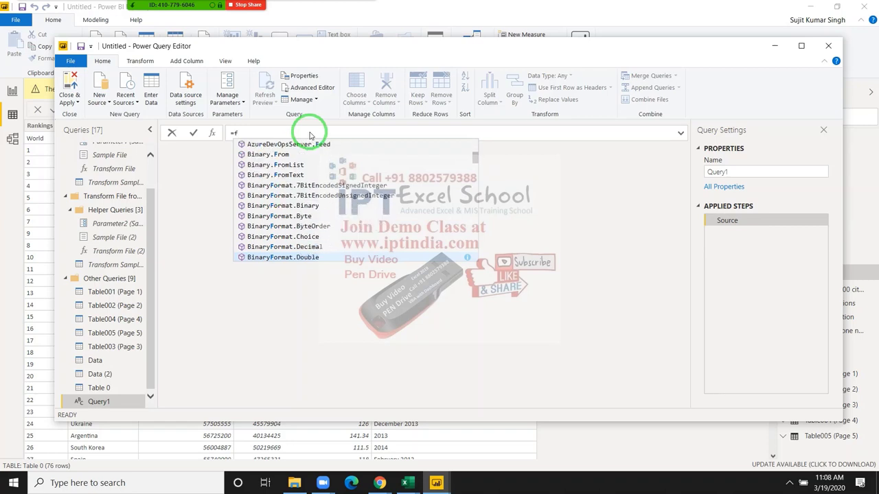
key(Down)
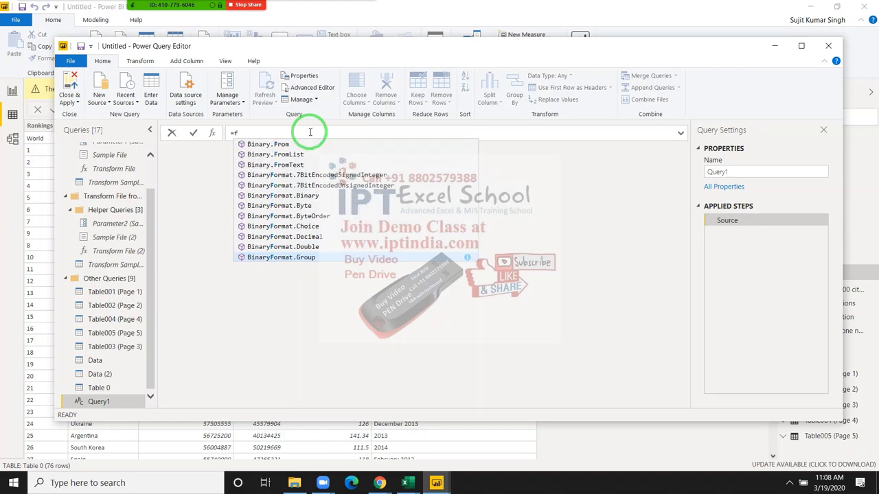
key(BackSpace)
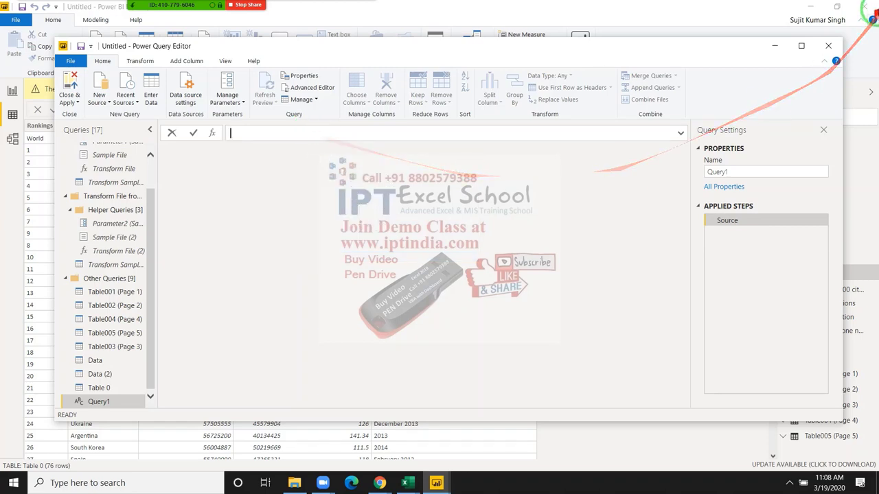
click(839, 44)
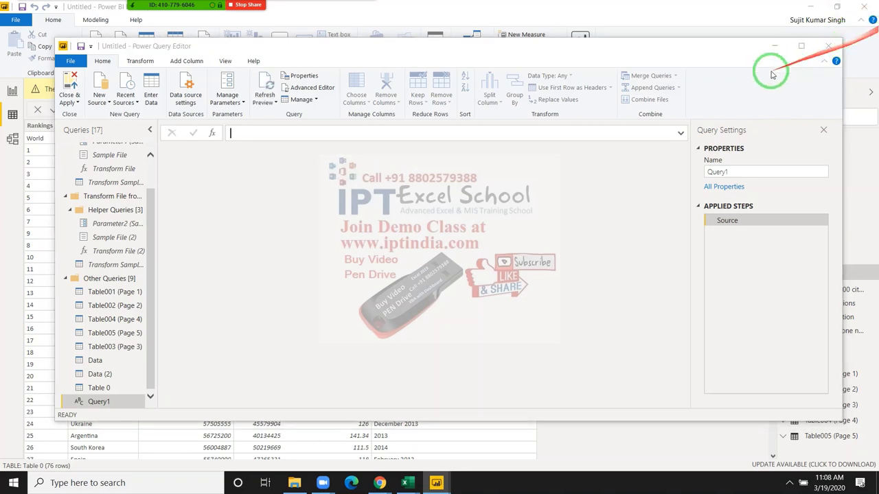
Step: Postpone applying query changes, dismiss the pending-changes bar, and toggle between Data and Report views
click(503, 261)
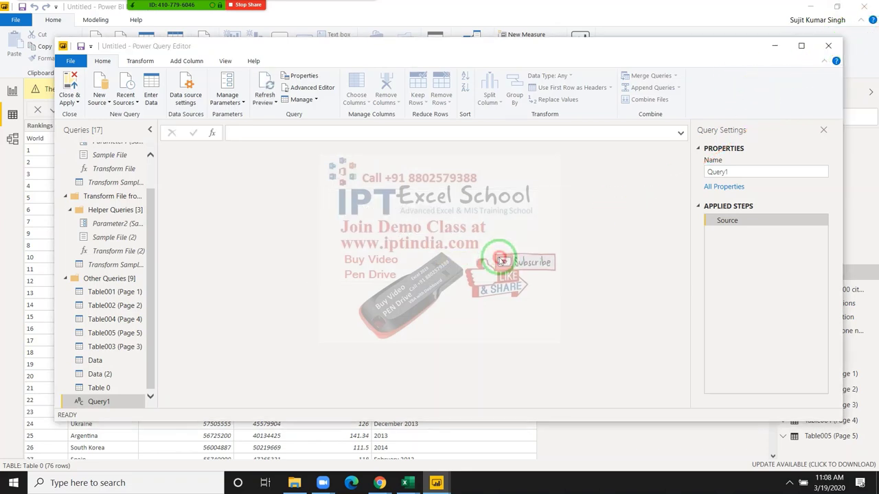
click(828, 46)
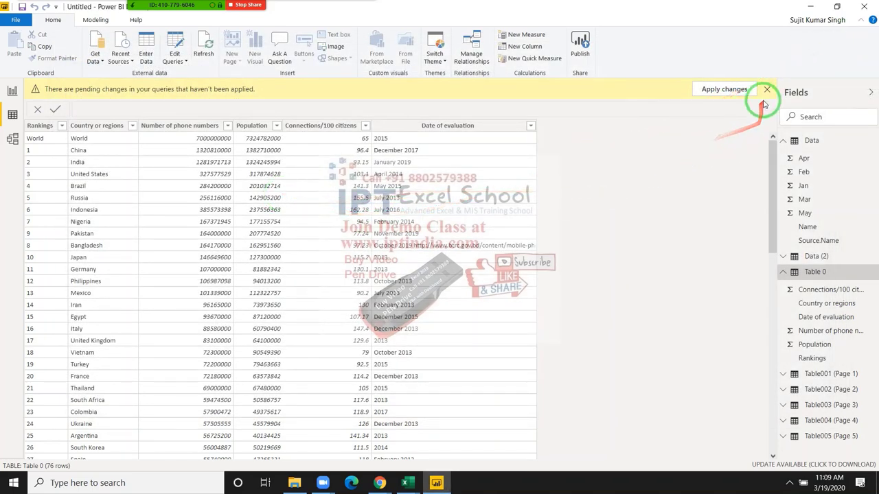
click(12, 92)
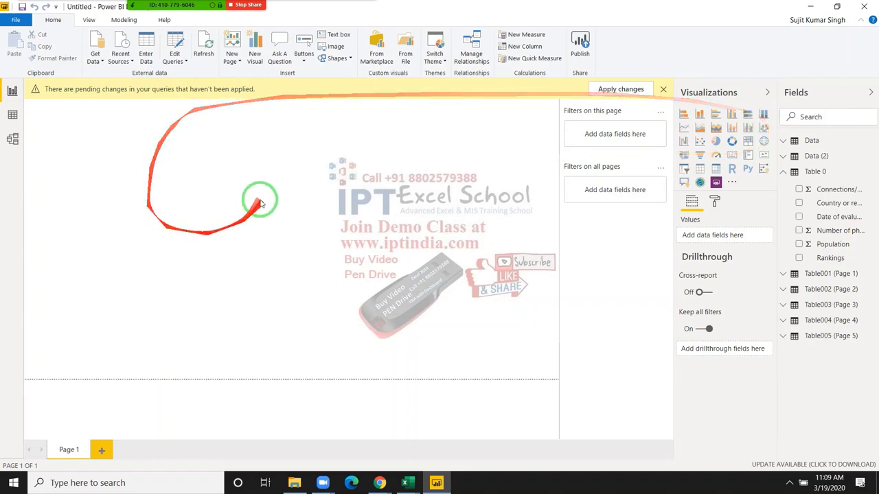
click(663, 89)
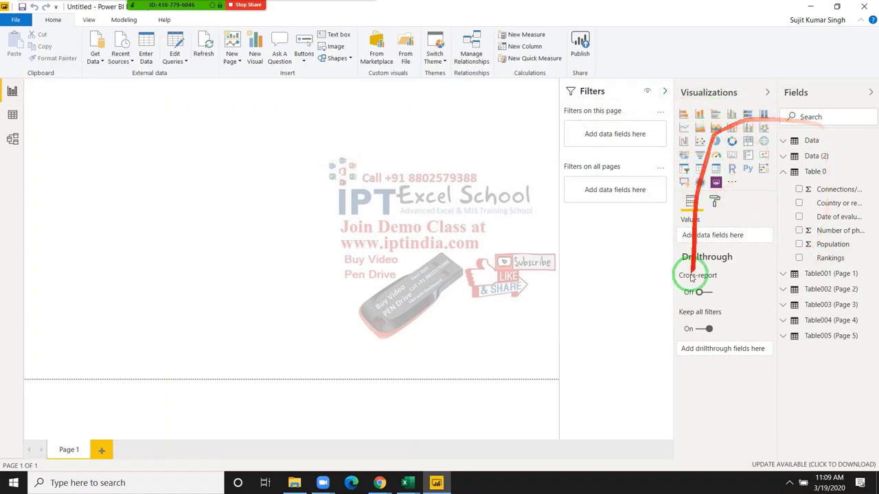
click(13, 117)
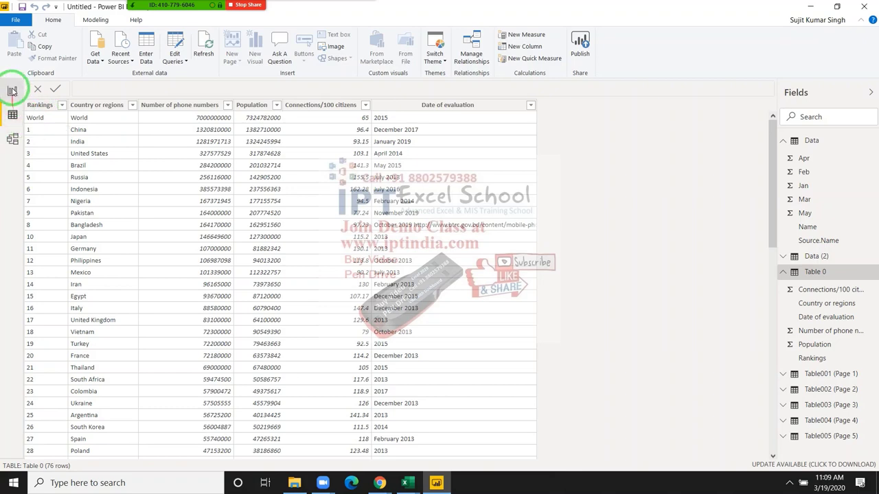
click(12, 91)
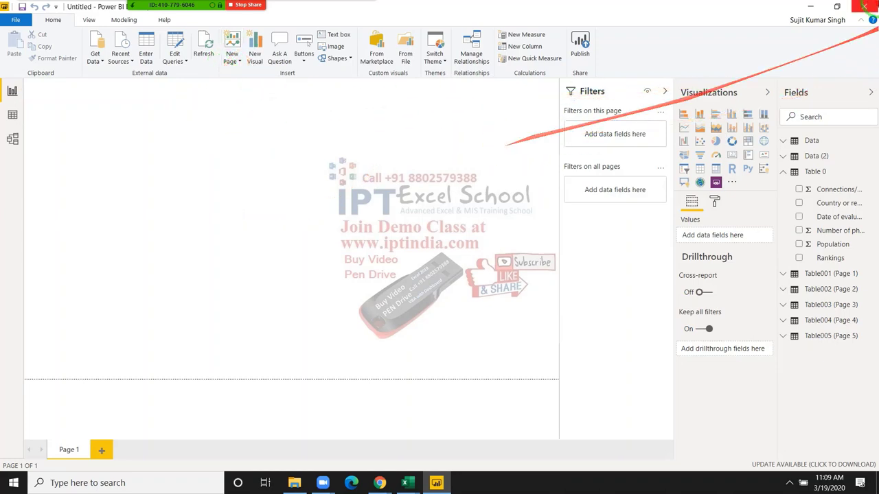
Step: Exit Power BI Desktop, answering the save-changes prompt
click(858, 10)
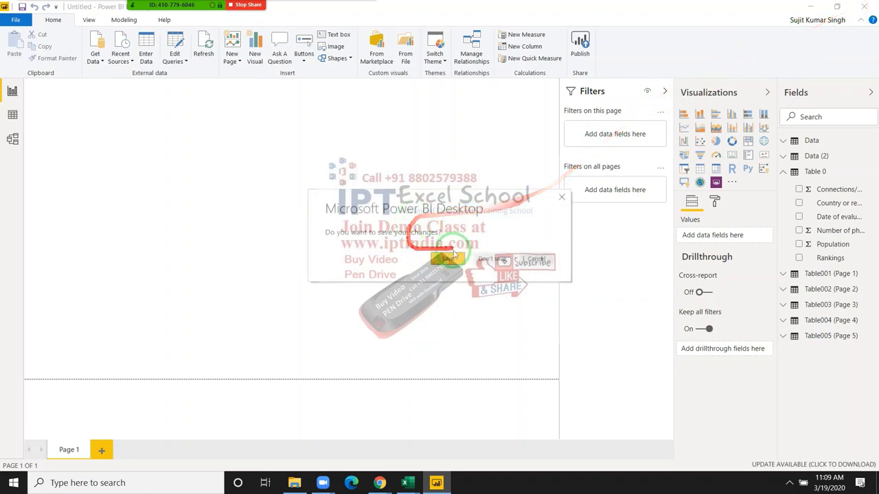
click(490, 261)
click(864, 6)
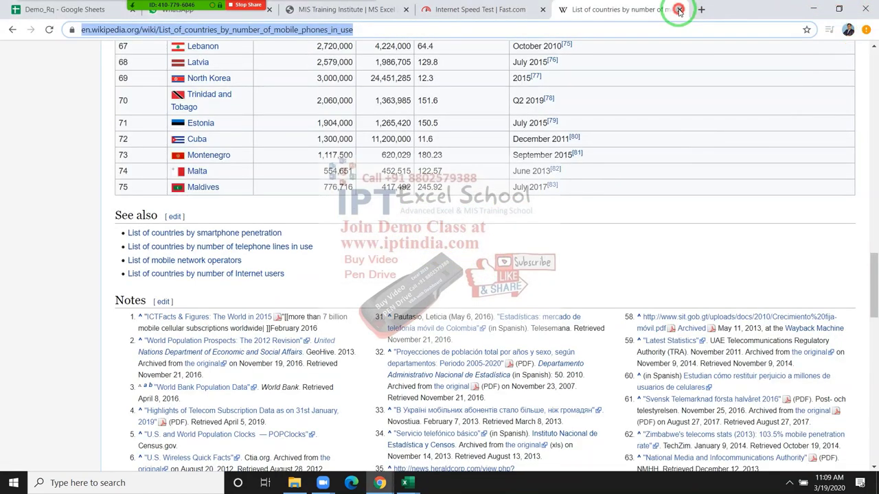
Step: Close the Wikipedia mobile-phones tab and Chrome window, then refresh the desktop
click(678, 9)
key(super+d)
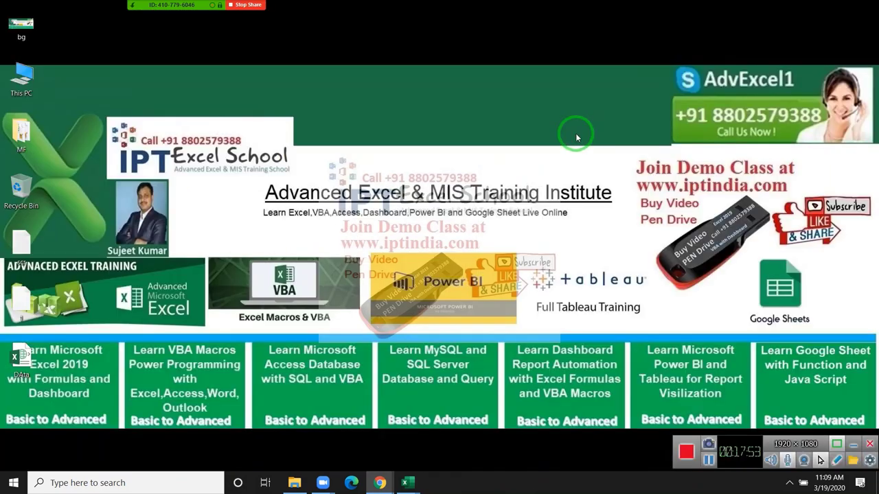
right_click(475, 73)
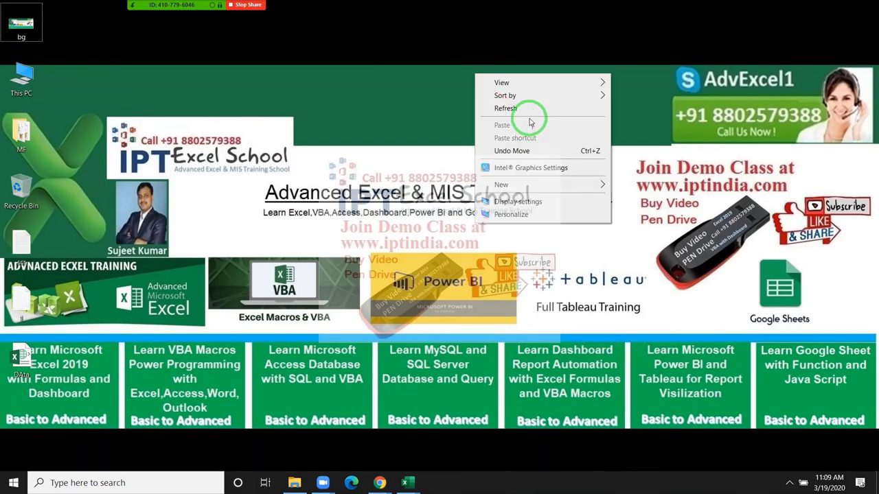
click(528, 118)
Step: End the Zoom meeting for all participants from the share toolbar's More menu
mouse_move(206, 5)
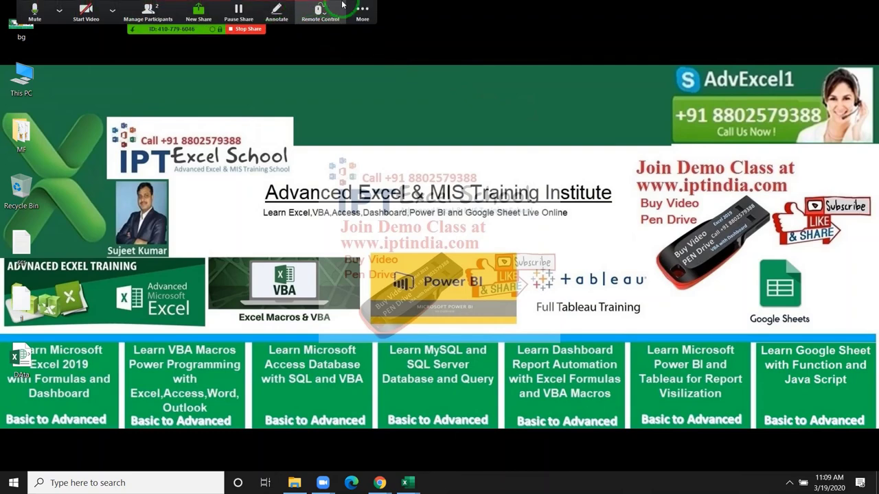
click(362, 10)
click(384, 150)
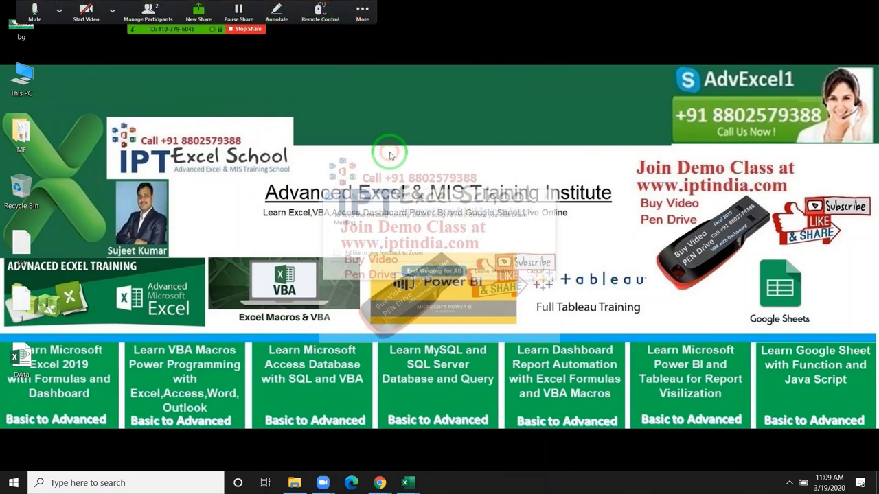
click(433, 272)
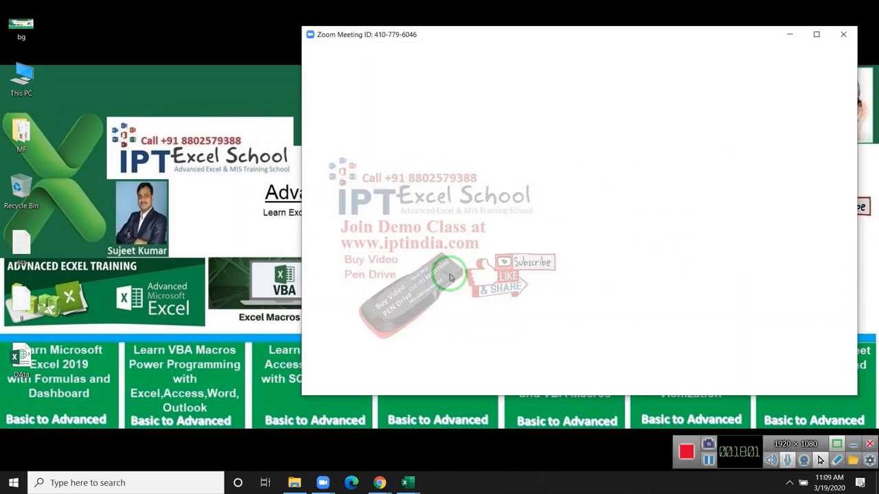